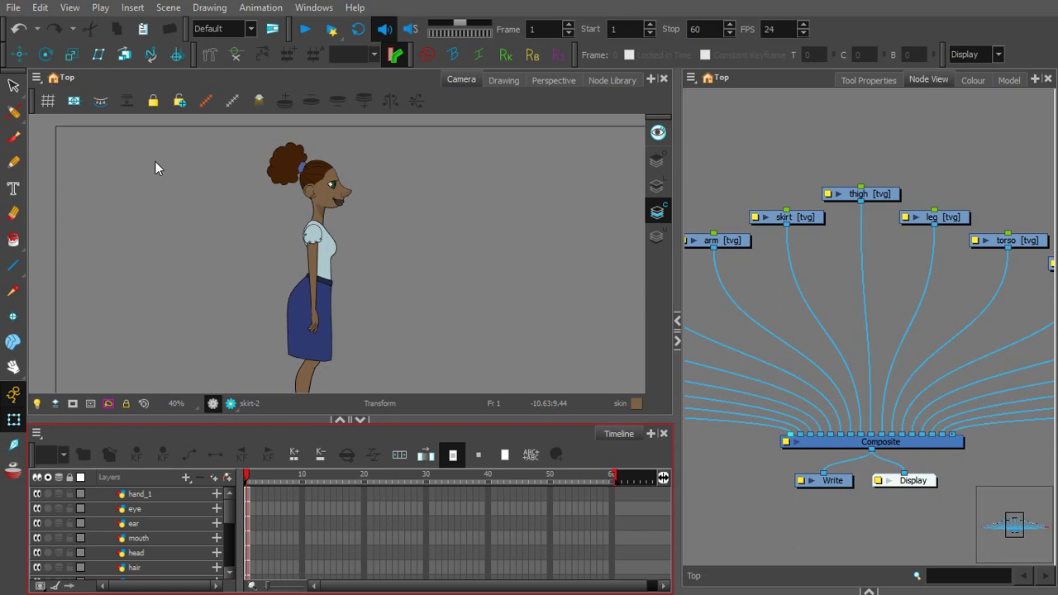
Step: Select the hand drawing at the end of the character's arm and accept the reminder to save the scene
{"action": "key", "text": "2"}
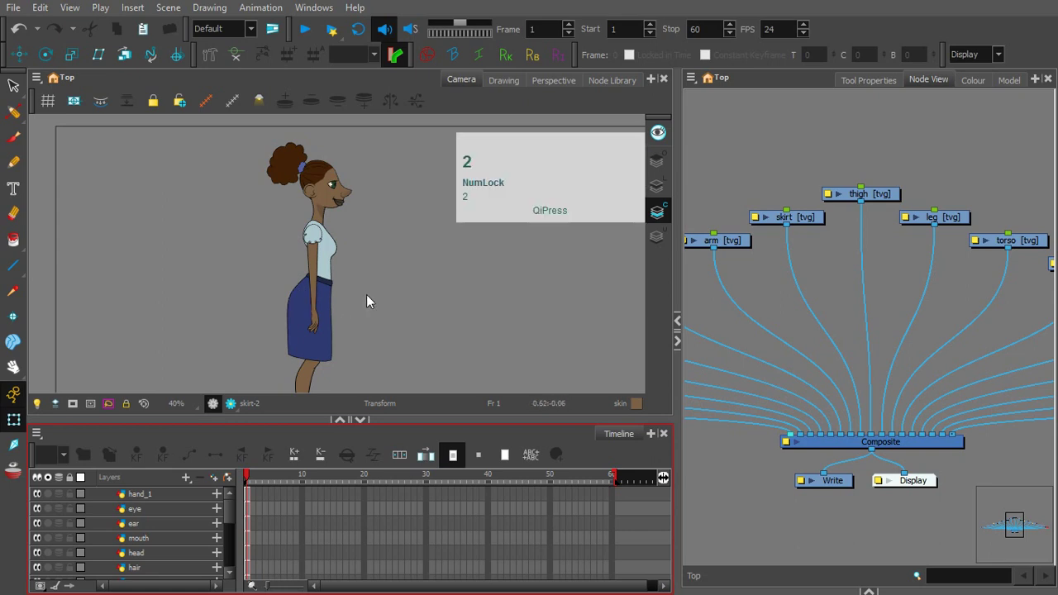
{"action": "left_click", "coordinate": [361, 298]}
{"action": "scroll", "coordinate": [361, 297], "scroll_direction": "up", "scroll_amount": 5}
{"action": "key", "text": "space"}
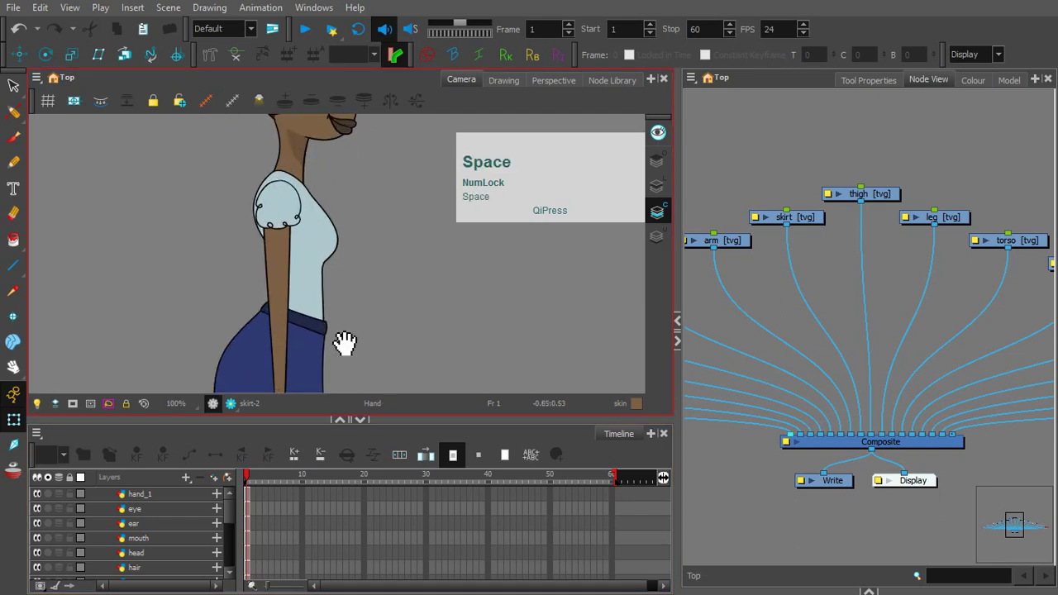
{"action": "mouse_move", "coordinate": [350, 328]}
{"action": "left_mouse_down"}
{"action": "mouse_move", "coordinate": [378, 251]}
{"action": "mouse_move", "coordinate": [381, 179]}
{"action": "left_mouse_up"}
{"action": "left_click", "coordinate": [318, 282]}
{"action": "key", "text": "2"}
{"action": "key", "text": "2"}
{"action": "key", "text": "2"}
{"action": "key", "text": "2"}
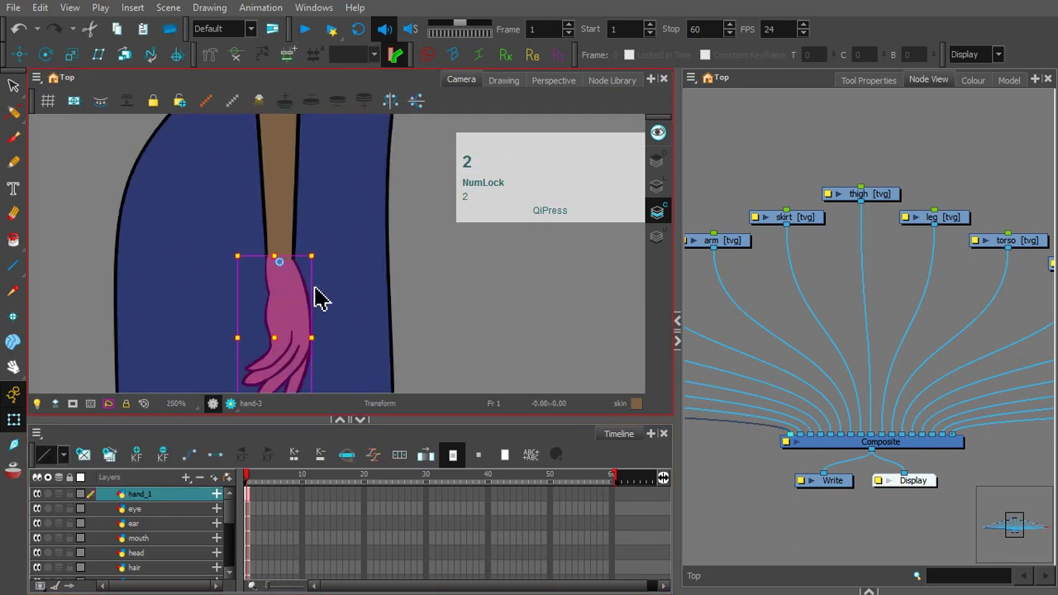
{"action": "key", "text": "bracketleft"}
{"action": "left_click", "coordinate": [504, 320]}
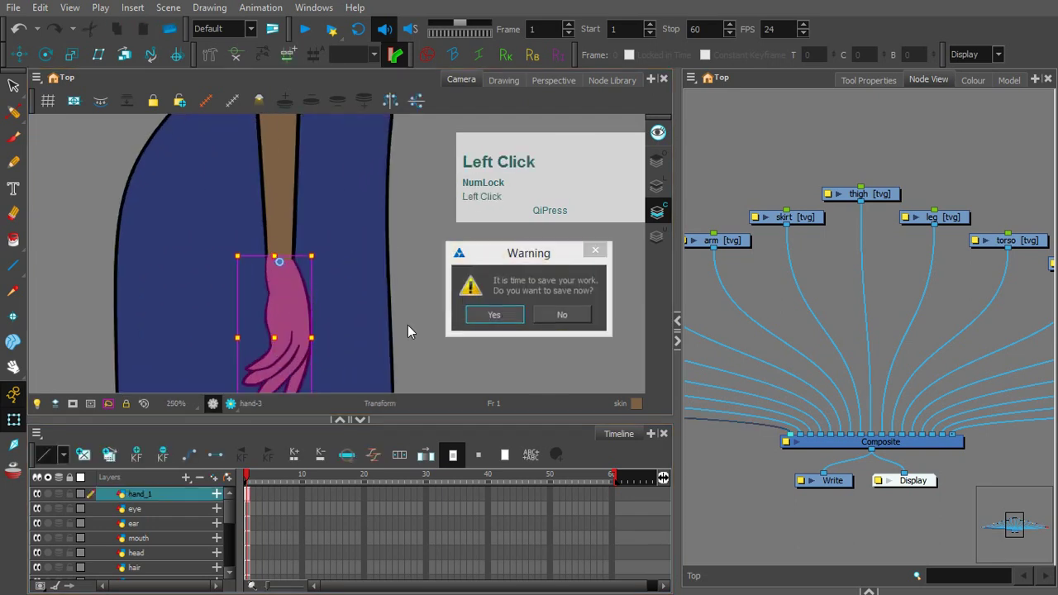
{"action": "key", "text": "bracketright"}
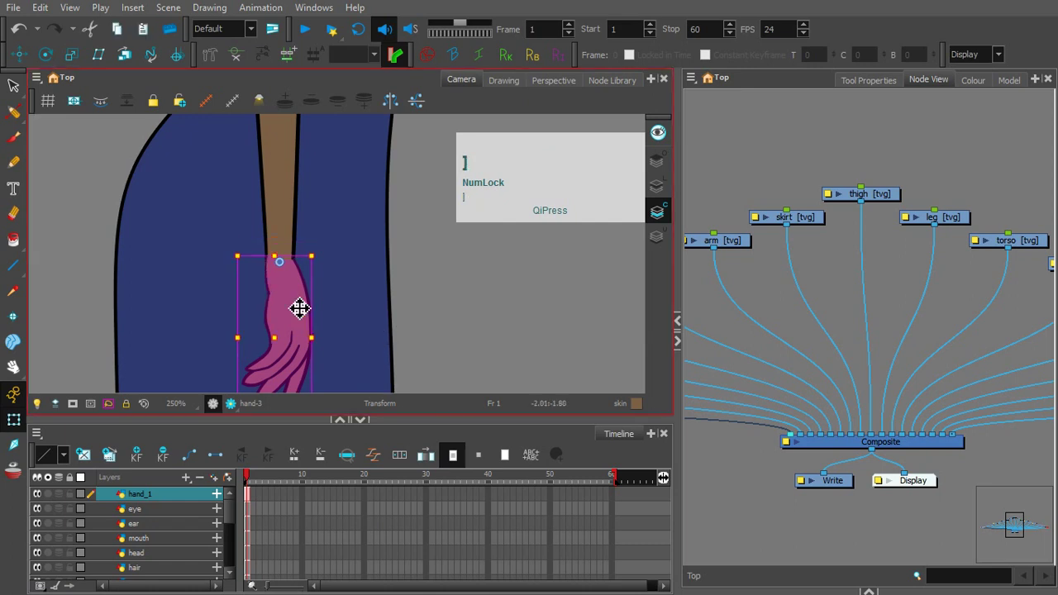
Step: Deselect the hand and examine the whole side-view character, from the hair down to the skirt and legs
{"action": "key", "text": "1"}
{"action": "key", "text": "1"}
{"action": "key", "text": "1"}
{"action": "key", "text": "1"}
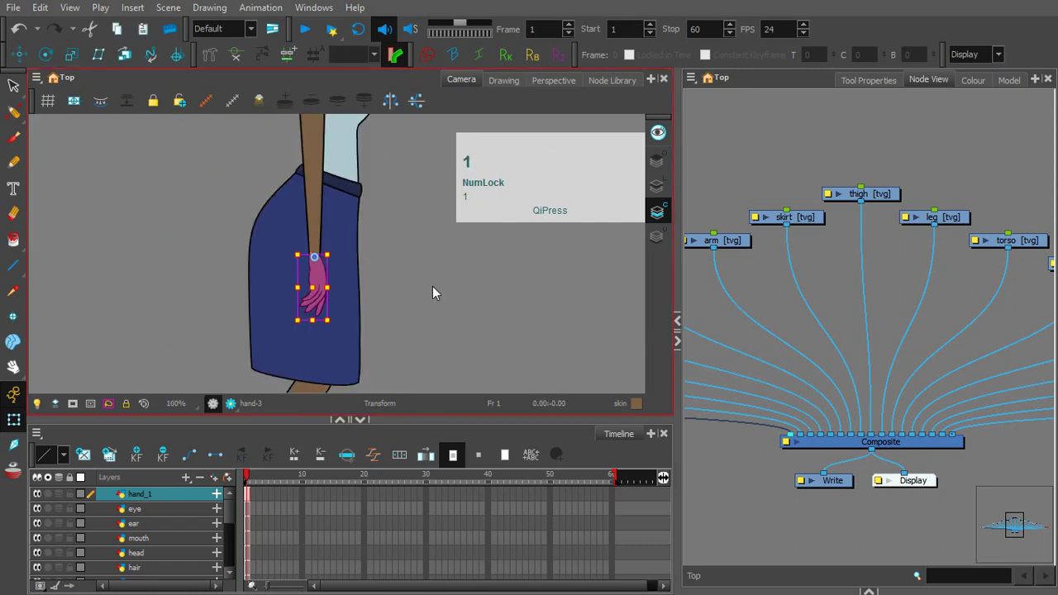
{"action": "left_click", "coordinate": [430, 282]}
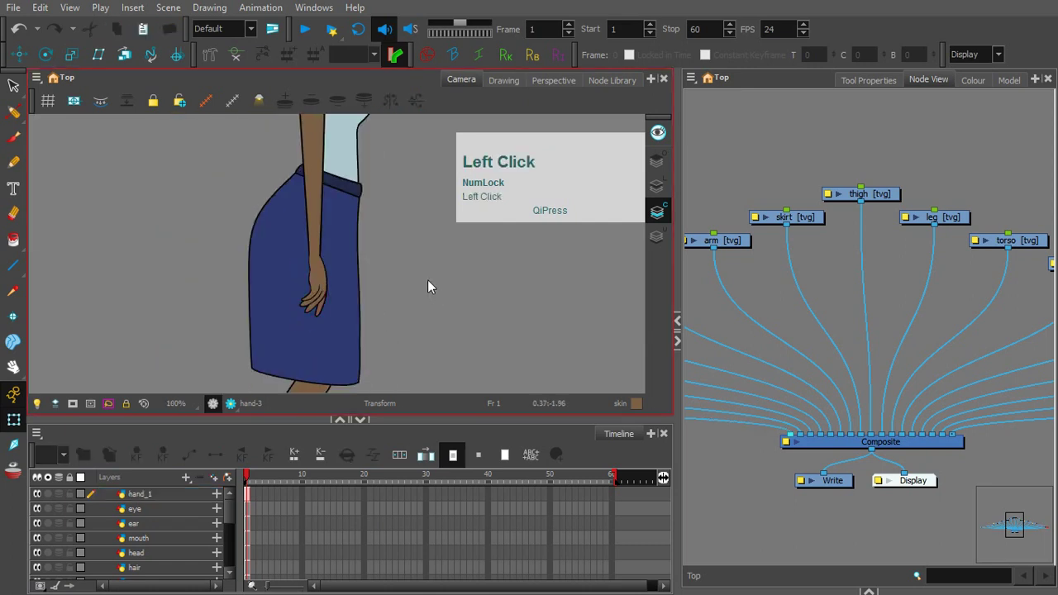
{"action": "key", "text": "1"}
{"action": "key", "text": "1"}
{"action": "key", "text": "space"}
{"action": "left_click_drag", "start_coordinate": [418, 263], "coordinate": [385, 338]}
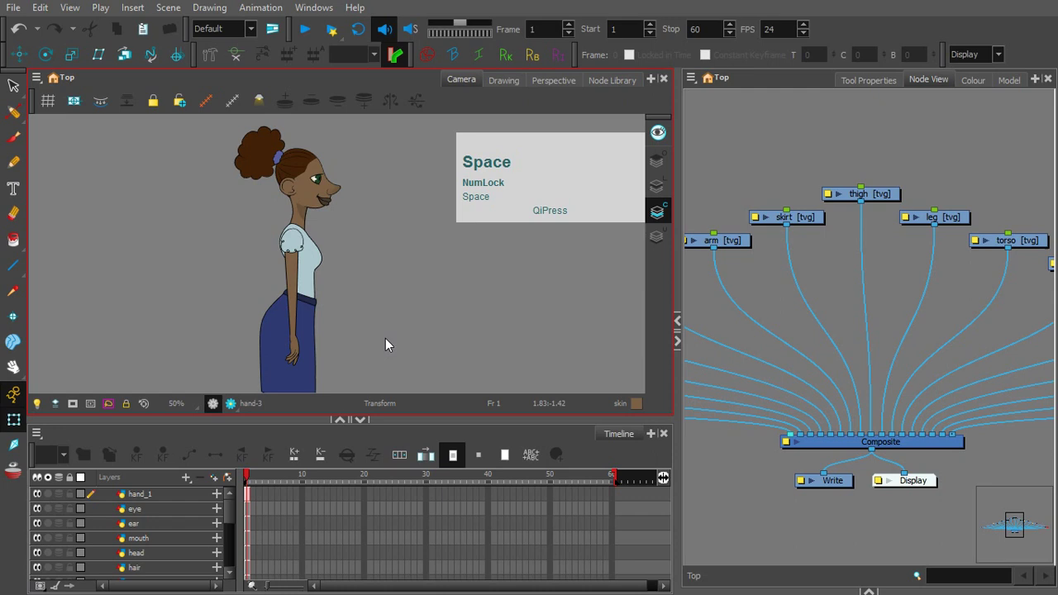
{"action": "key", "text": "1"}
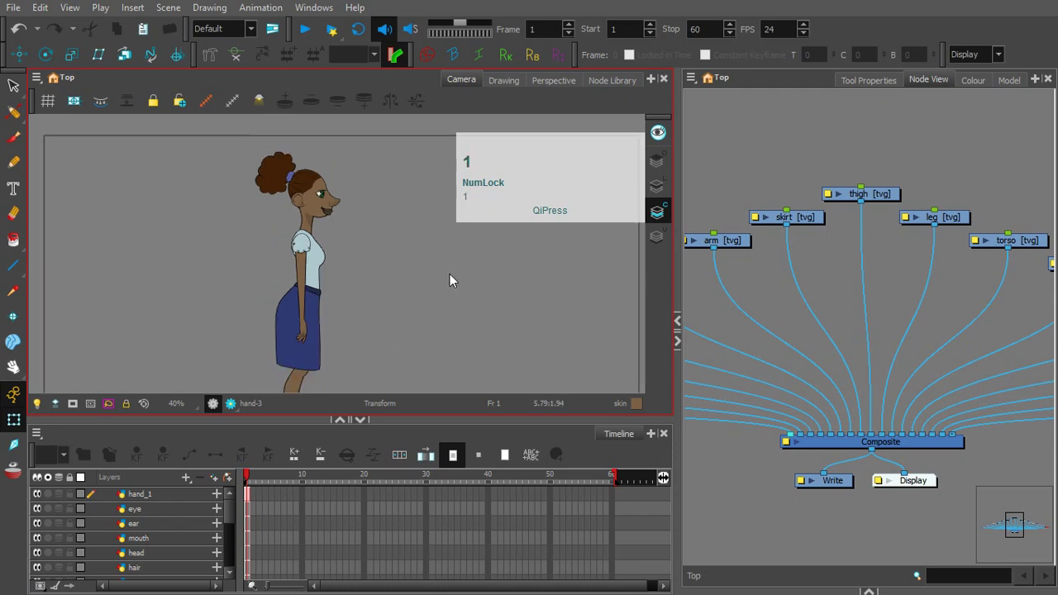
{"action": "key", "text": "space"}
{"action": "left_click_drag", "start_coordinate": [432, 260], "coordinate": [412, 260]}
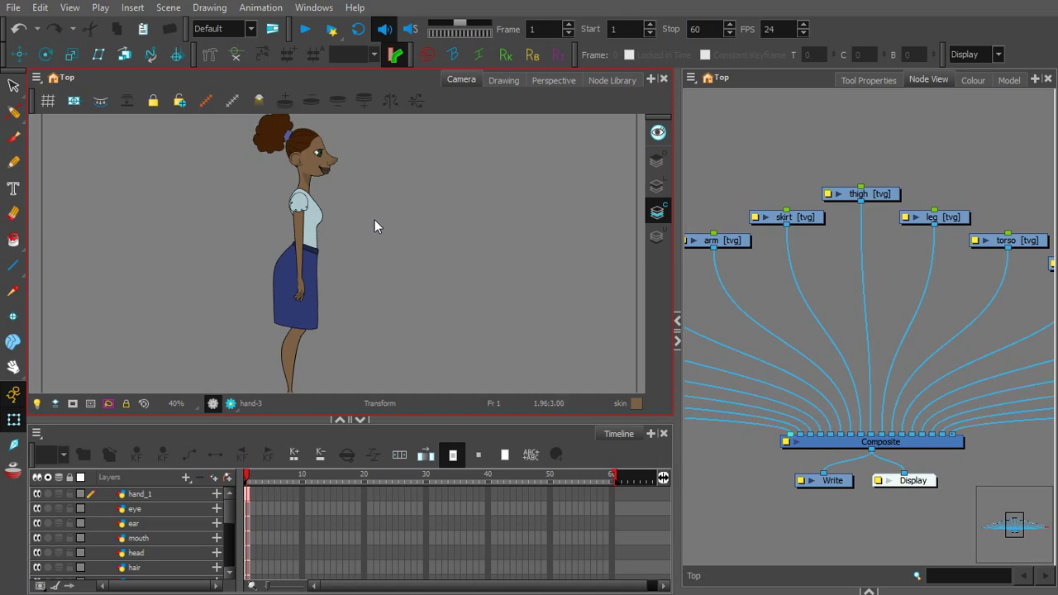
{"action": "key", "text": "1"}
{"action": "key", "text": "1"}
{"action": "key", "text": "2"}
{"action": "key", "text": "2"}
{"action": "key", "text": "2"}
{"action": "key", "text": "space"}
{"action": "left_click_drag", "start_coordinate": [353, 244], "coordinate": [374, 310]}
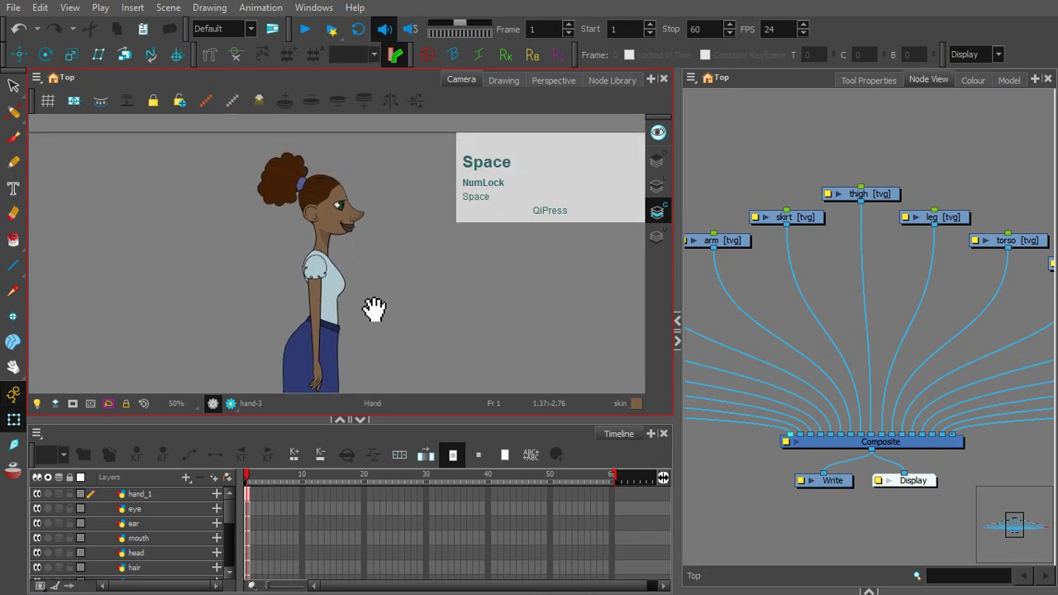
{"action": "key", "text": "2"}
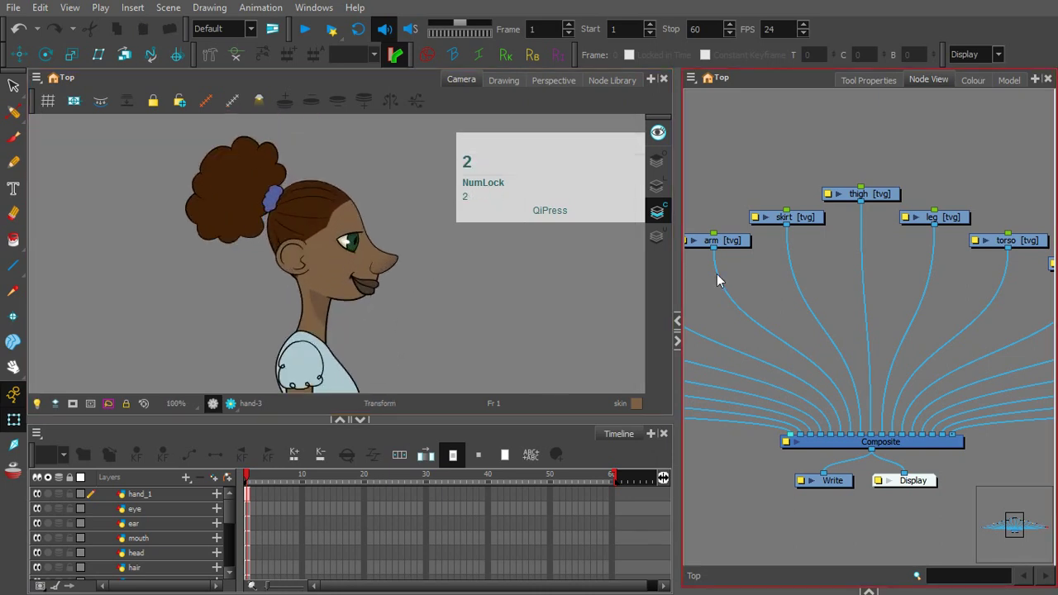
Step: Select the hand_1 layer and examine the row of body-part nodes connected to the Composite, as far as hand_1
{"action": "left_click", "coordinate": [174, 498]}
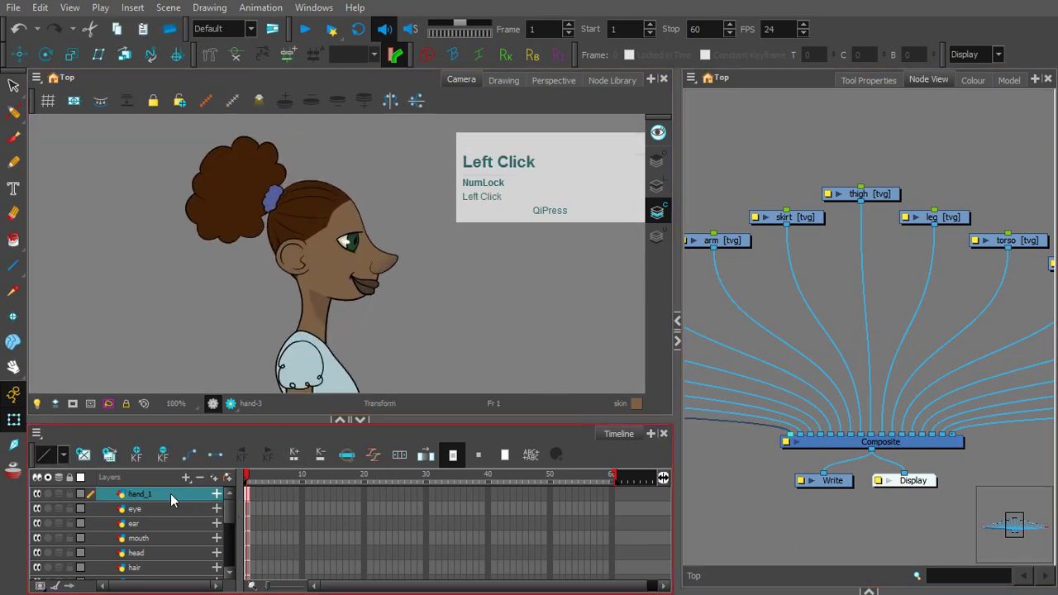
{"action": "left_click", "coordinate": [229, 508]}
{"action": "mouse_move", "coordinate": [229, 521]}
{"action": "left_mouse_down"}
{"action": "mouse_move", "coordinate": [228, 570]}
{"action": "mouse_move", "coordinate": [232, 502]}
{"action": "left_mouse_up"}
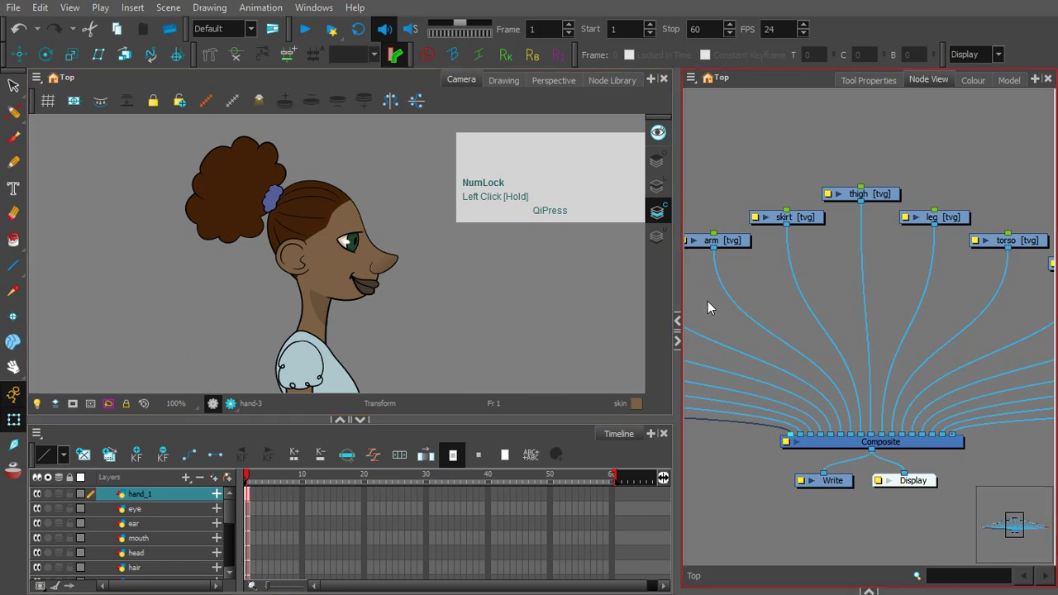
{"action": "key", "text": "space"}
{"action": "left_click_drag", "start_coordinate": [392, 326], "coordinate": [334, 280]}
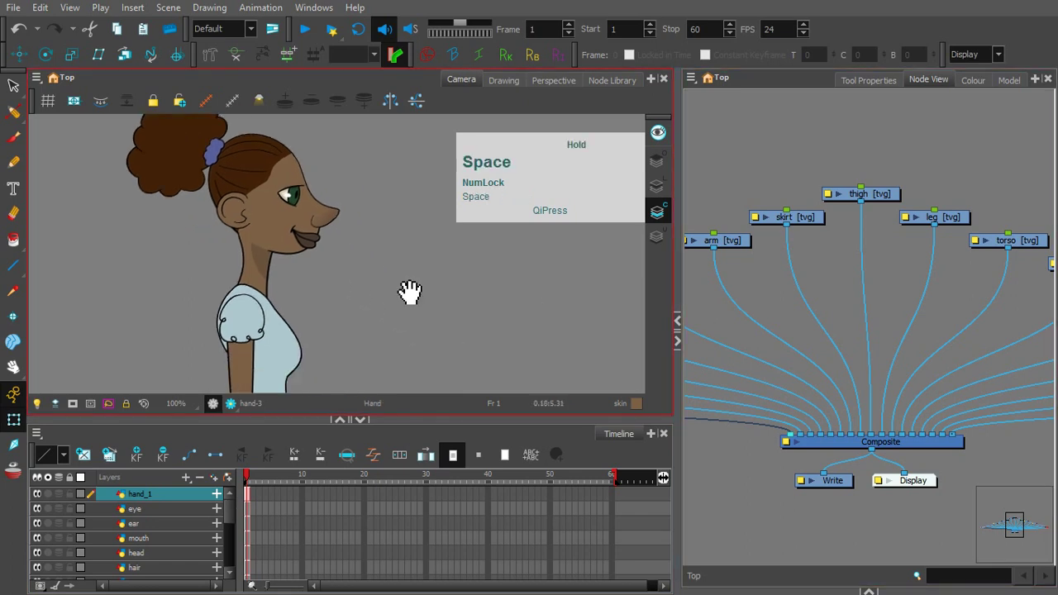
{"action": "key", "text": "space"}
{"action": "left_click_drag", "start_coordinate": [796, 333], "coordinate": [1056, 261]}
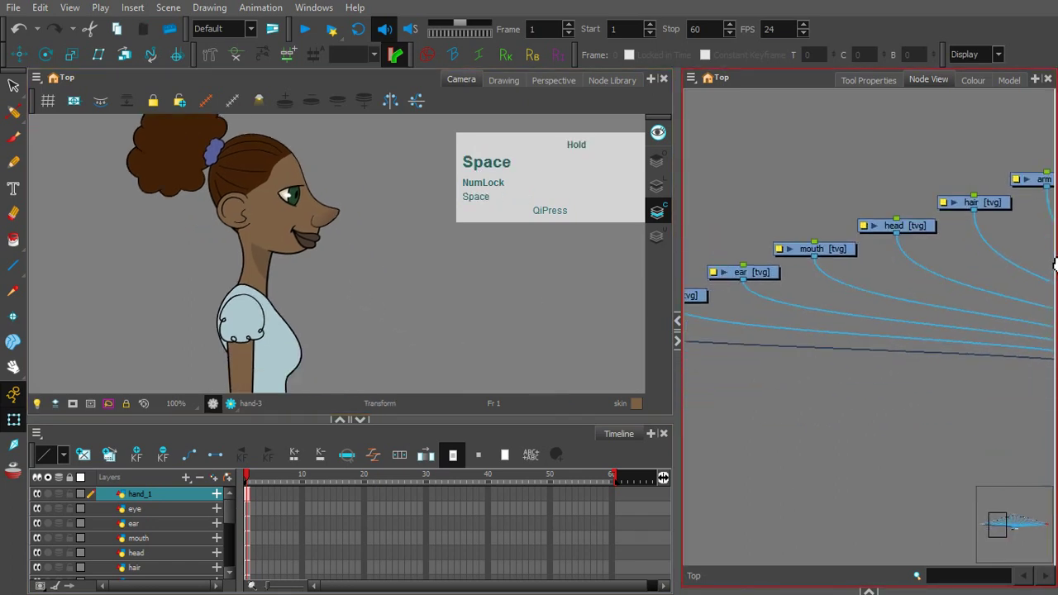
{"action": "key", "text": "space"}
{"action": "left_click_drag", "start_coordinate": [938, 311], "coordinate": [642, 332]}
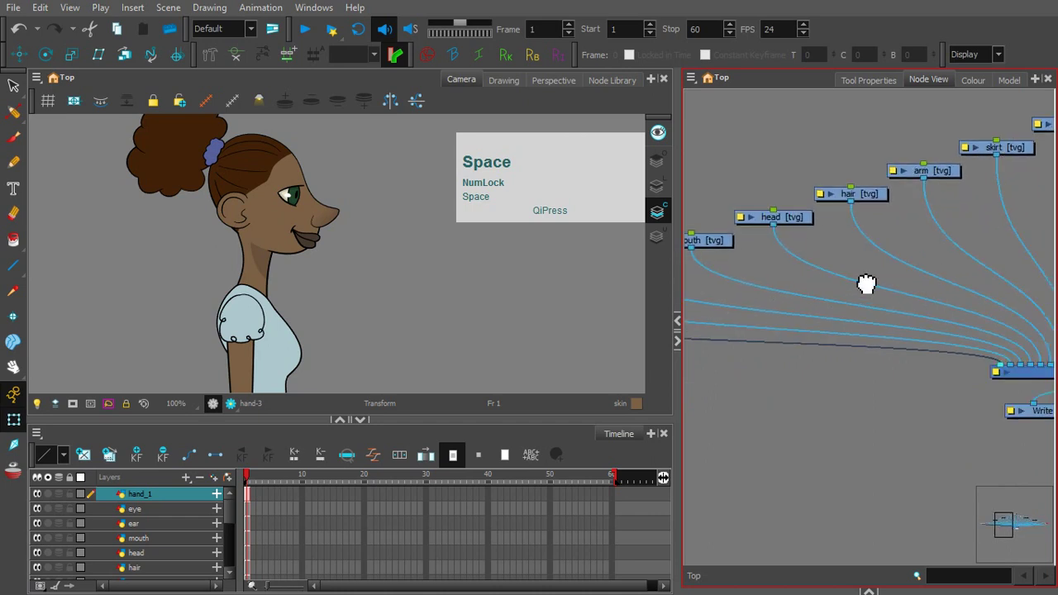
{"action": "left_click_drag", "start_coordinate": [1022, 288], "coordinate": [708, 385]}
{"action": "mouse_move", "coordinate": [880, 331]}
{"action": "left_mouse_down"}
{"action": "mouse_move", "coordinate": [737, 286]}
{"action": "mouse_move", "coordinate": [763, 303]}
{"action": "mouse_move", "coordinate": [763, 324]}
{"action": "mouse_move", "coordinate": [982, 311]}
{"action": "mouse_move", "coordinate": [934, 325]}
{"action": "mouse_move", "coordinate": [1005, 322]}
{"action": "left_mouse_up"}
{"action": "left_click_drag", "start_coordinate": [776, 329], "coordinate": [980, 326]}
{"action": "left_click_drag", "start_coordinate": [731, 333], "coordinate": [937, 341]}
{"action": "left_click_drag", "start_coordinate": [795, 339], "coordinate": [920, 340]}
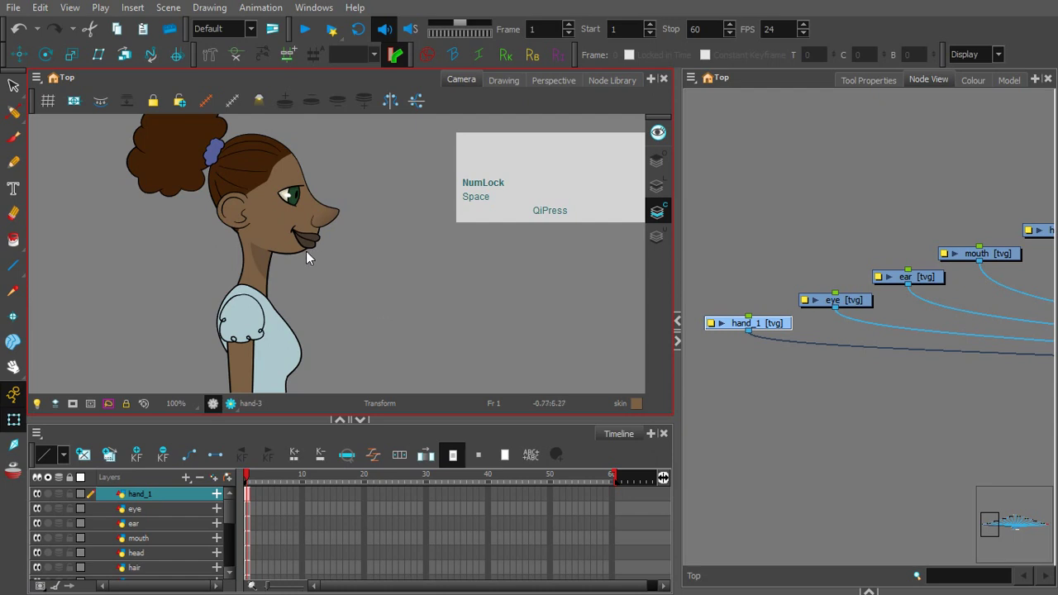
Step: Clear the selection and examine the character's head, ear, eye and mouth drawings up close
{"action": "key", "text": "2"}
{"action": "left_click_drag", "start_coordinate": [301, 286], "coordinate": [377, 355]}
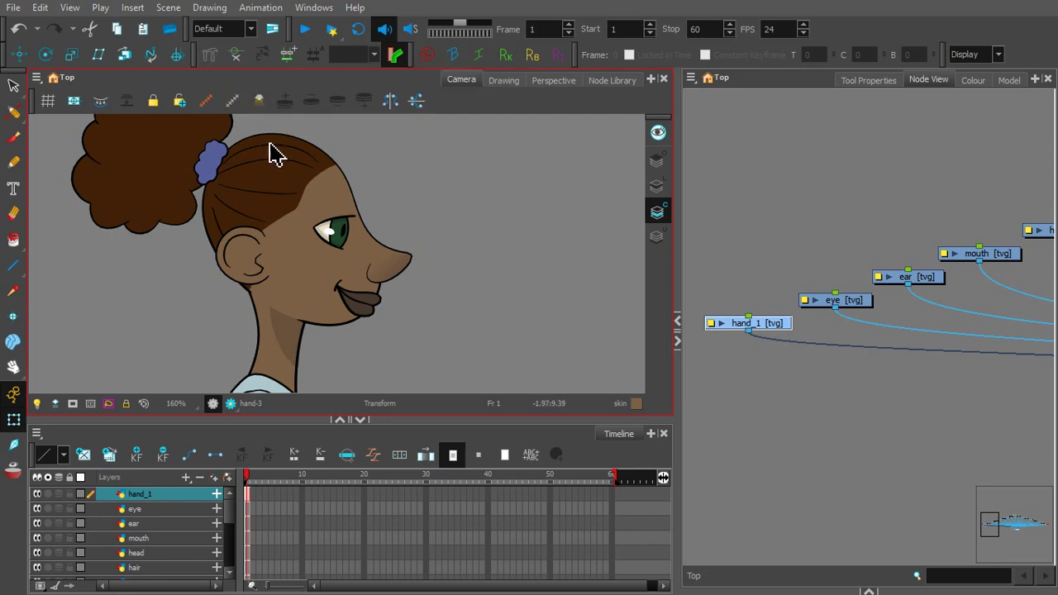
{"action": "left_click", "coordinate": [377, 211]}
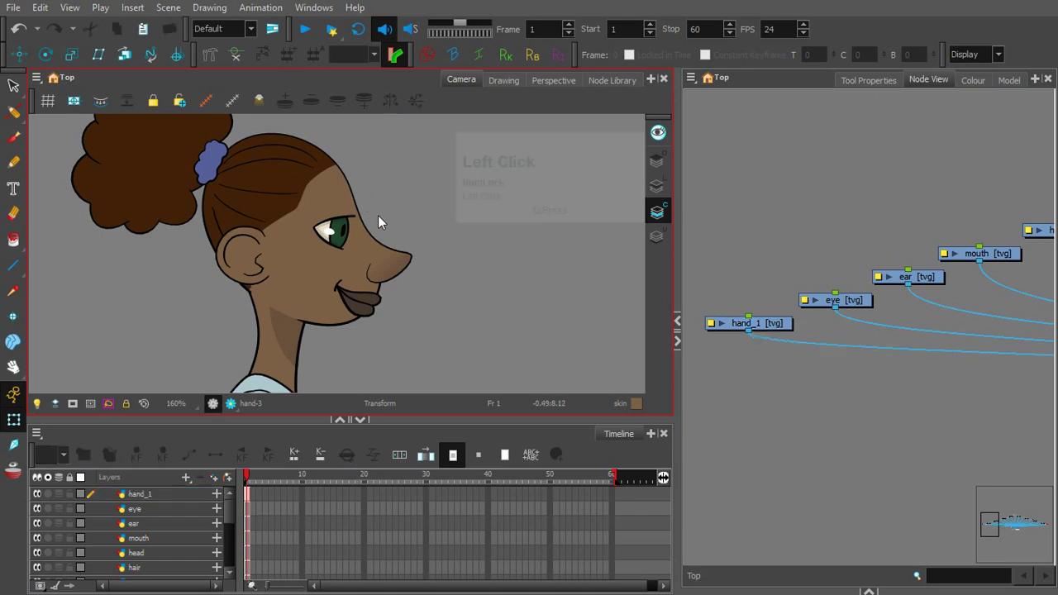
{"action": "key", "text": "space"}
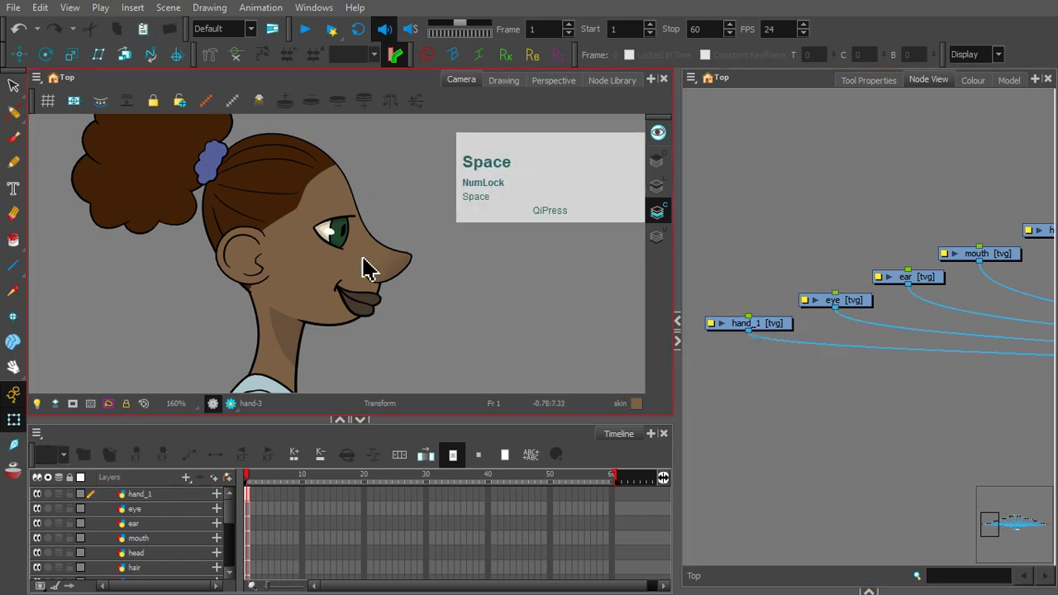
{"action": "key", "text": "1"}
{"action": "key", "text": "1"}
{"action": "key", "text": "1"}
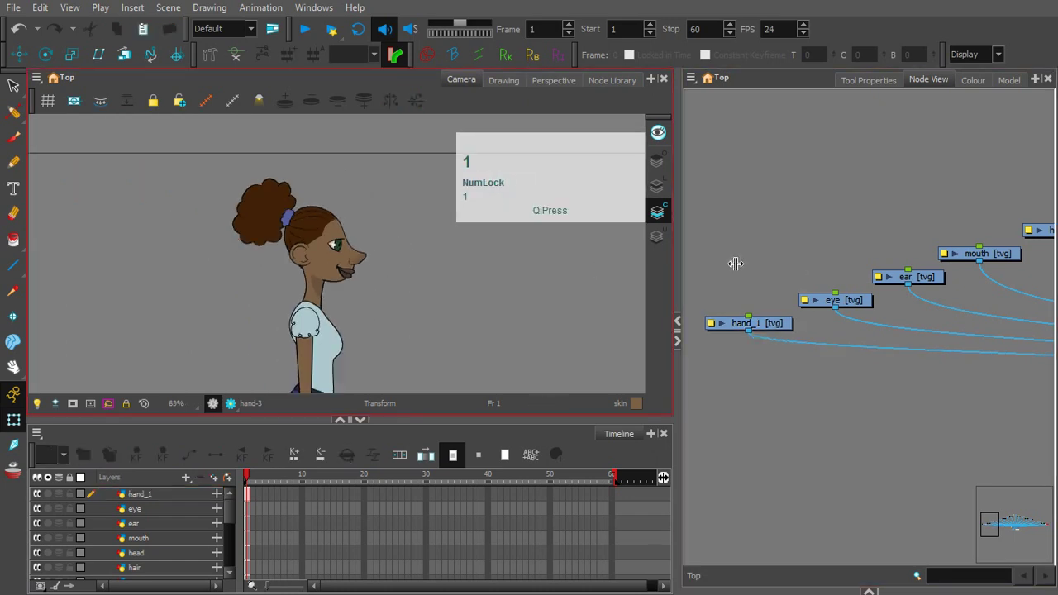
{"action": "key", "text": "space"}
{"action": "left_click_drag", "start_coordinate": [912, 242], "coordinate": [925, 216]}
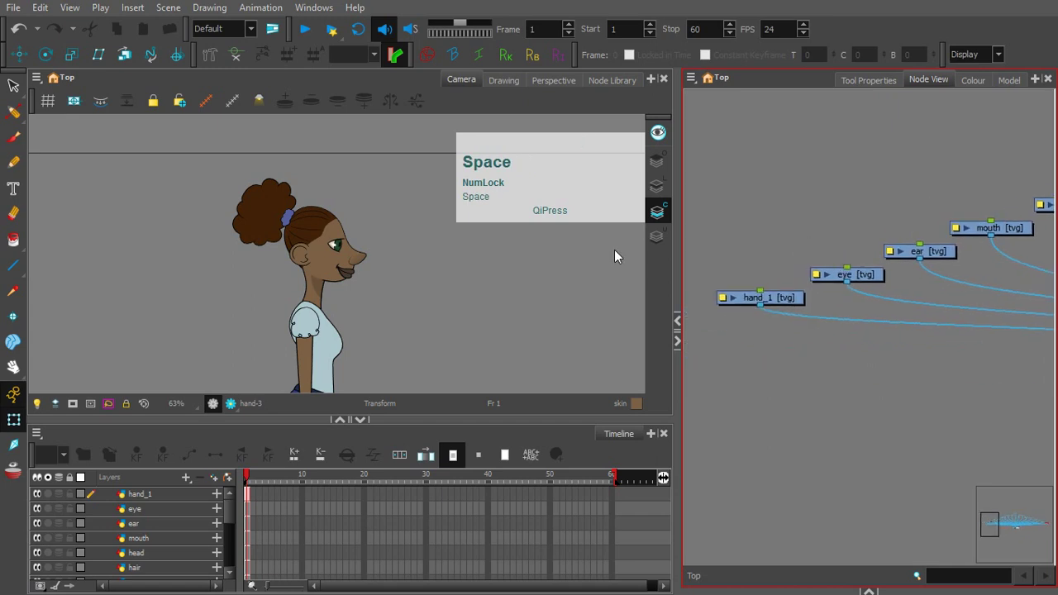
{"action": "key", "text": "2"}
{"action": "key", "text": "2"}
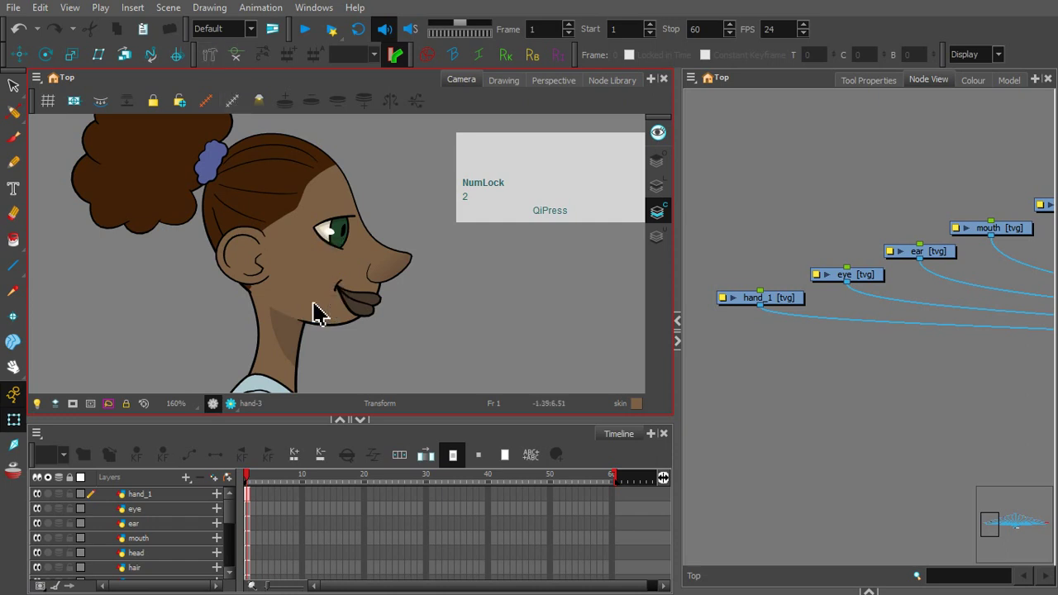
Step: Select the head drawing and expand the node view so the full network of body-part nodes is shown
{"action": "left_click", "coordinate": [349, 277]}
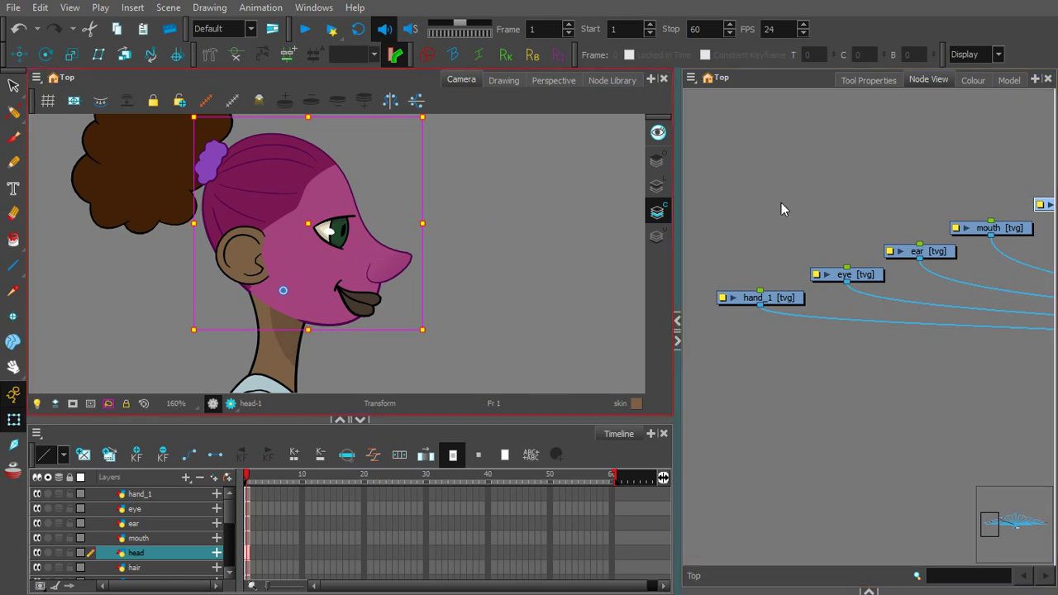
{"action": "left_click", "coordinate": [678, 321]}
{"action": "mouse_move", "coordinate": [767, 294]}
{"action": "left_mouse_down"}
{"action": "mouse_move", "coordinate": [569, 373]}
{"action": "mouse_move", "coordinate": [563, 347]}
{"action": "mouse_move", "coordinate": [447, 353]}
{"action": "left_mouse_up"}
{"action": "key", "text": "1"}
{"action": "key", "text": "1"}
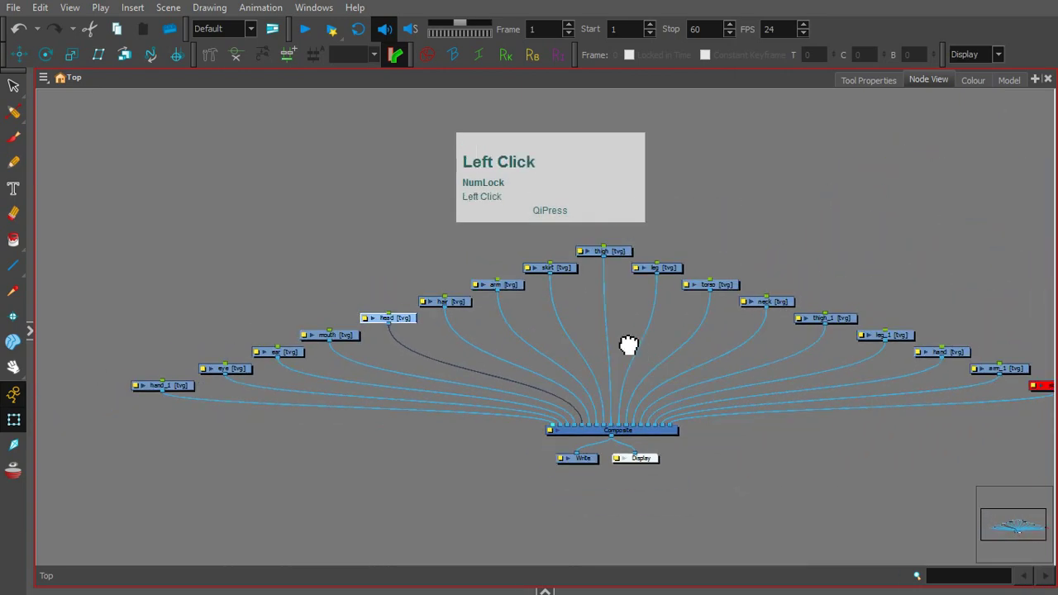
{"action": "left_click_drag", "start_coordinate": [631, 346], "coordinate": [513, 315]}
{"action": "left_click_drag", "start_coordinate": [346, 310], "coordinate": [380, 337]}
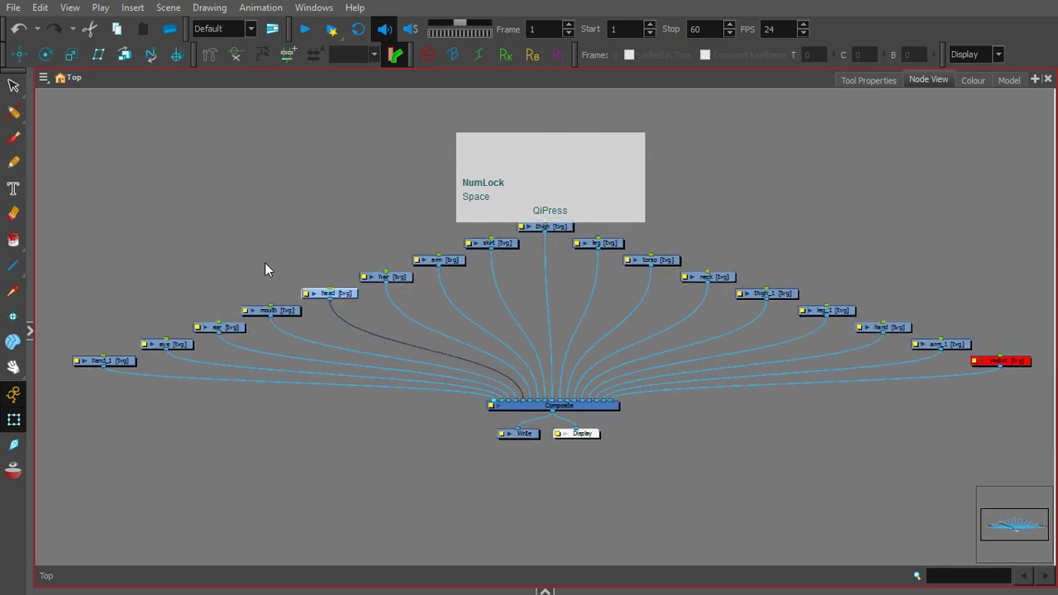
Step: Pull the head node out of the row of drawing nodes and place it above the mouth node
{"action": "key", "text": "2"}
{"action": "left_click_drag", "start_coordinate": [267, 272], "coordinate": [407, 238]}
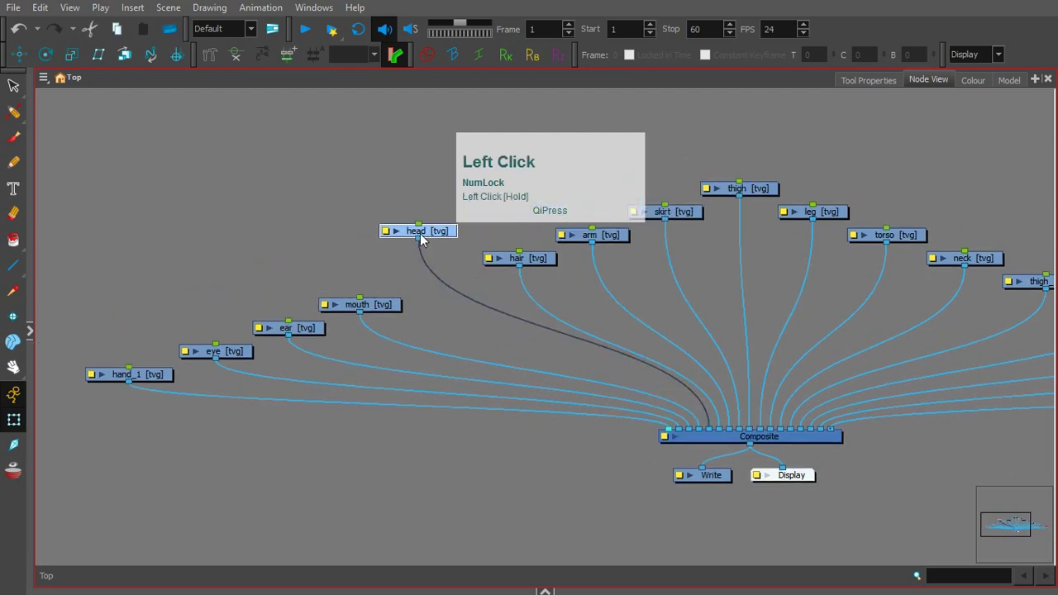
{"action": "left_click", "coordinate": [418, 239]}
{"action": "left_click_drag", "start_coordinate": [433, 233], "coordinate": [408, 244]}
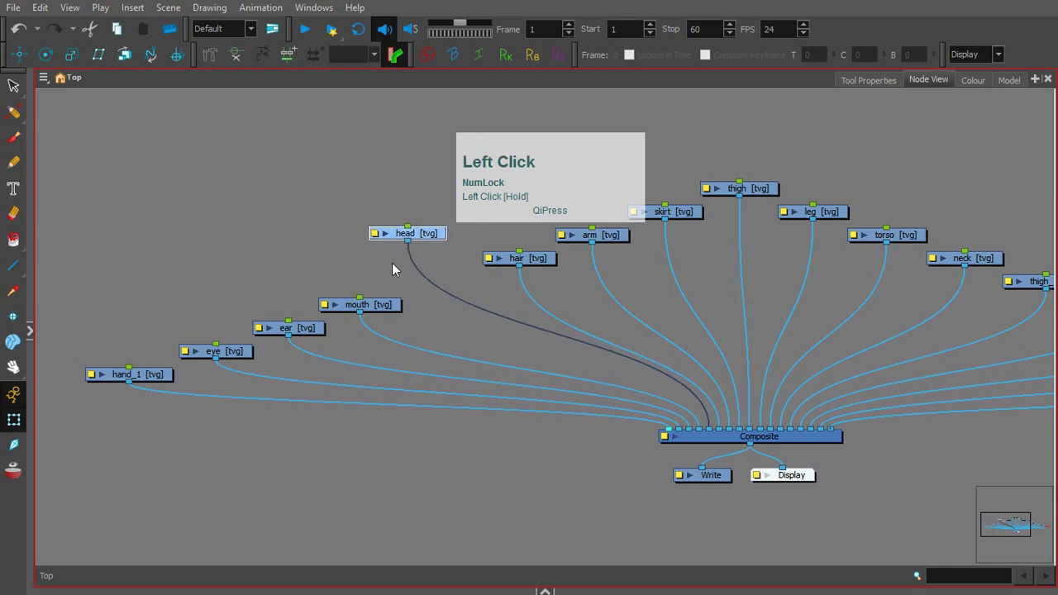
{"action": "left_click", "coordinate": [408, 229]}
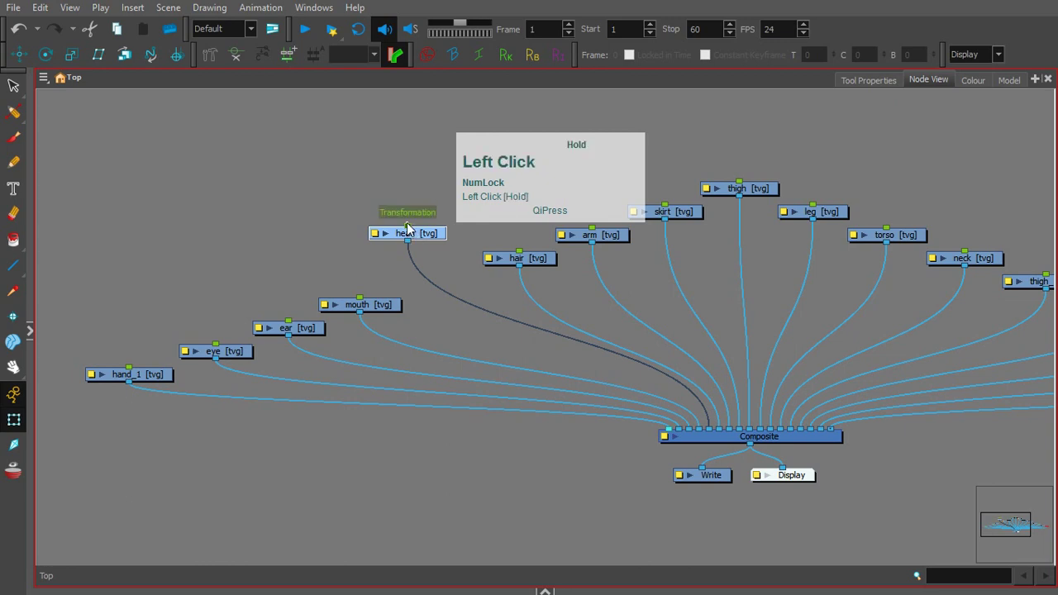
{"action": "mouse_move", "coordinate": [411, 227]}
{"action": "left_mouse_down"}
{"action": "mouse_move", "coordinate": [454, 118]}
{"action": "mouse_move", "coordinate": [429, 232]}
{"action": "left_mouse_up"}
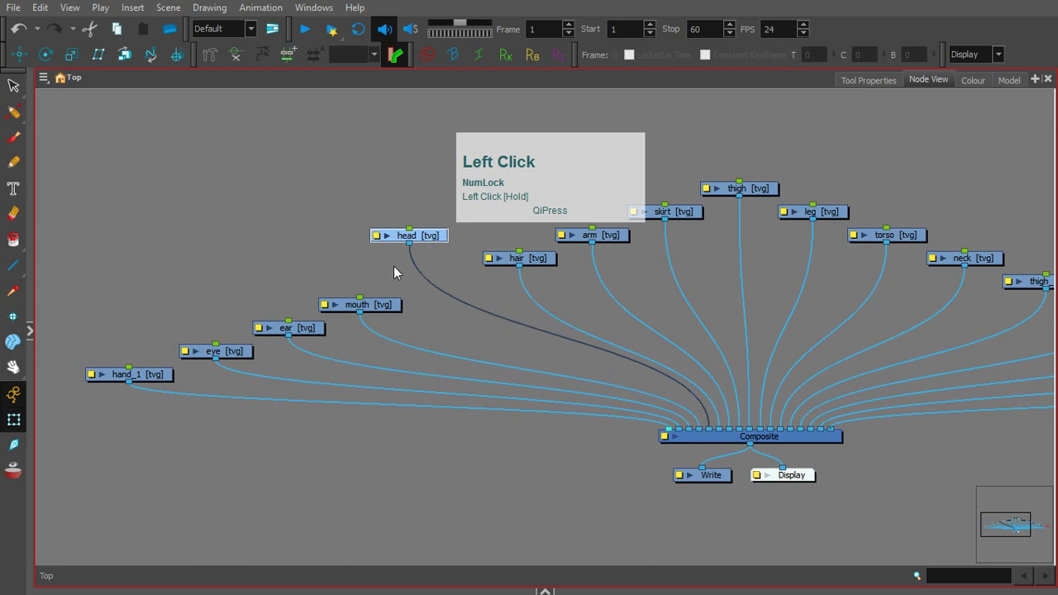
{"action": "left_click_drag", "start_coordinate": [397, 267], "coordinate": [432, 248]}
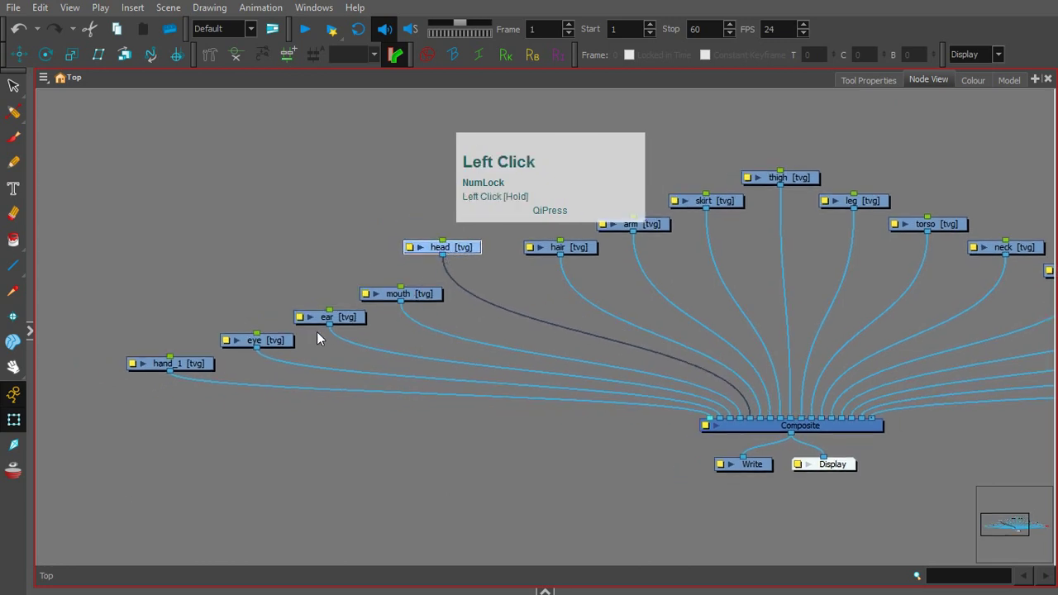
Step: Move the hair node closer to the head node, and reposition the head node higher above the mouth node
{"action": "left_click_drag", "start_coordinate": [580, 250], "coordinate": [558, 254]}
{"action": "left_click_drag", "start_coordinate": [516, 282], "coordinate": [453, 313]}
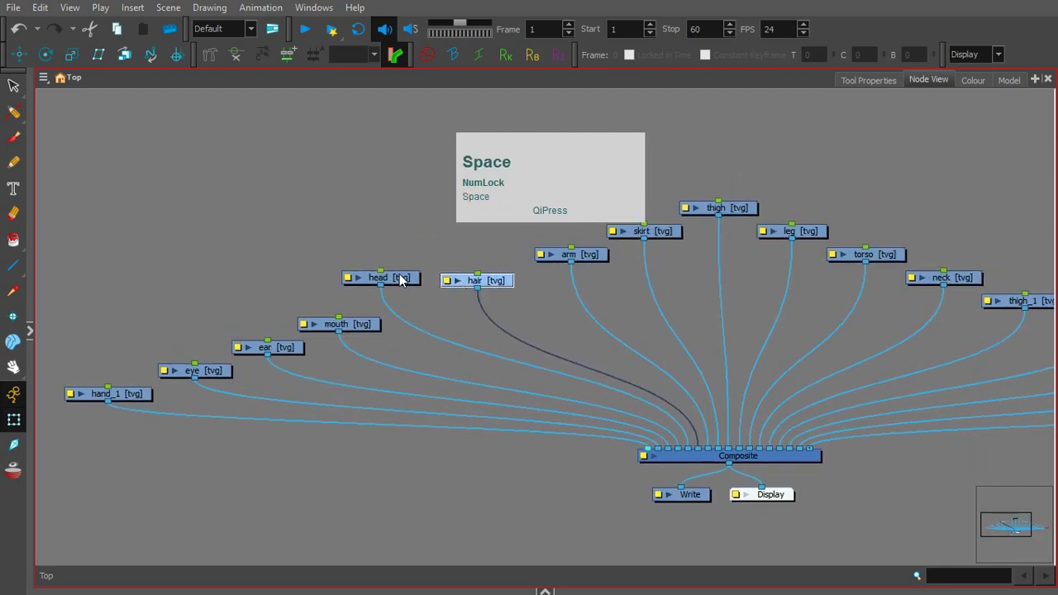
{"action": "left_click_drag", "start_coordinate": [400, 280], "coordinate": [418, 246]}
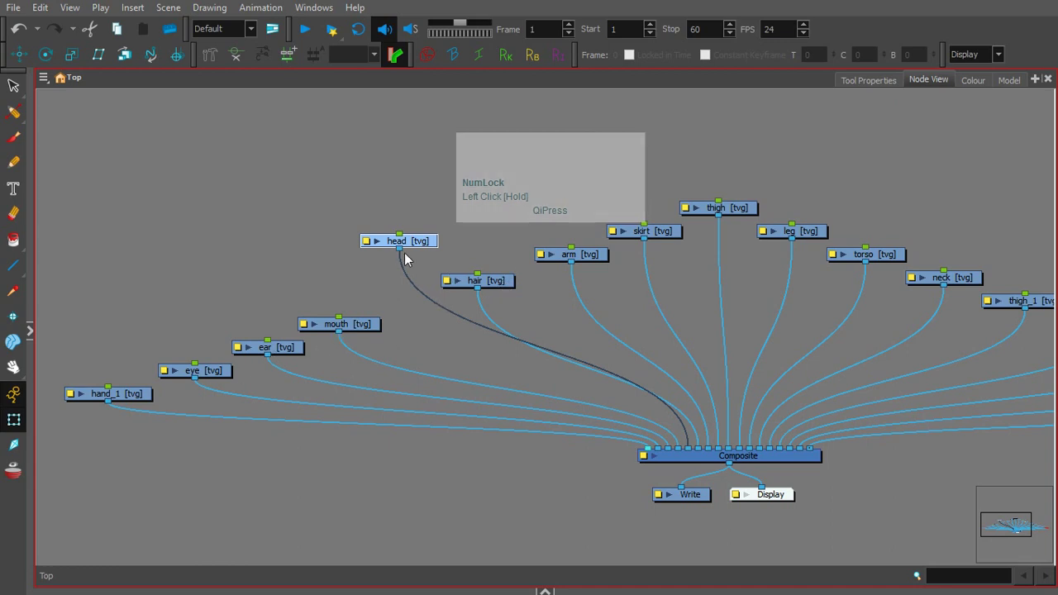
{"action": "left_click_drag", "start_coordinate": [421, 242], "coordinate": [376, 264]}
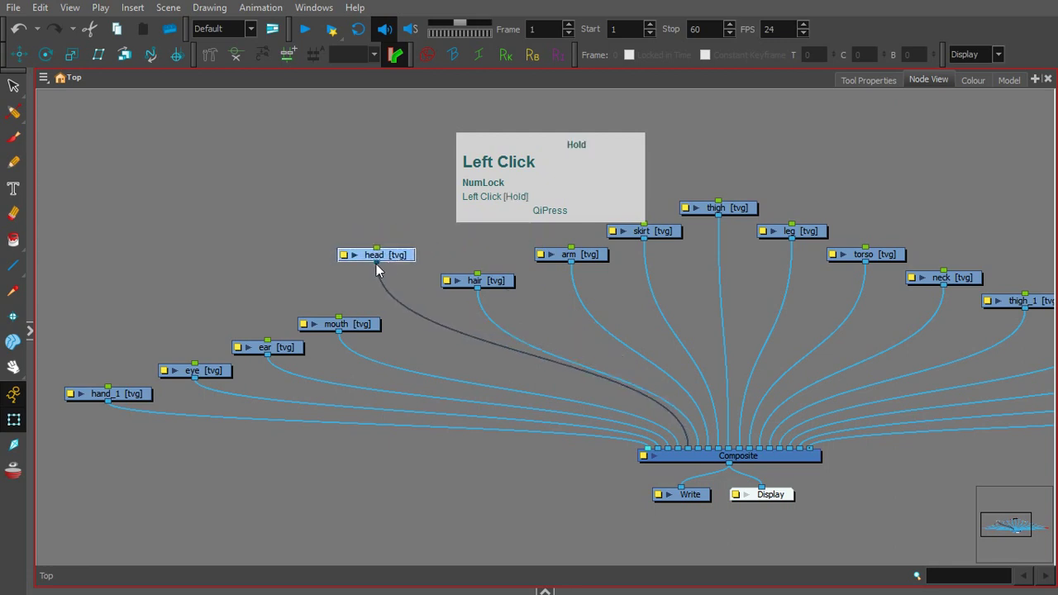
Step: Shrink the expanded node view so the camera view and timeline are shown beside it, with the head and hair nodes in reach
{"action": "left_click", "coordinate": [31, 331]}
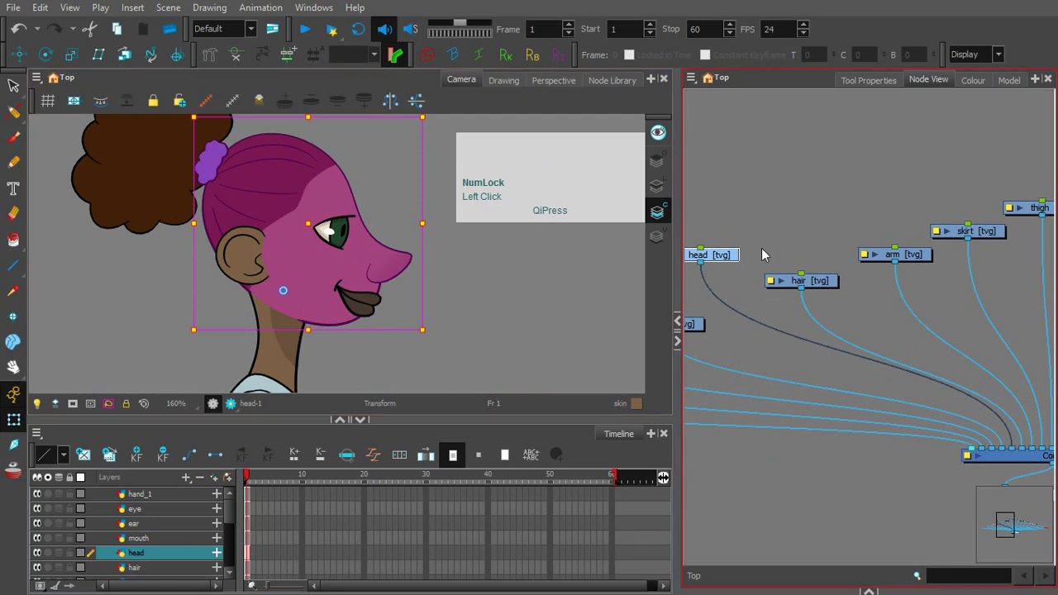
{"action": "left_click_drag", "start_coordinate": [787, 237], "coordinate": [868, 226]}
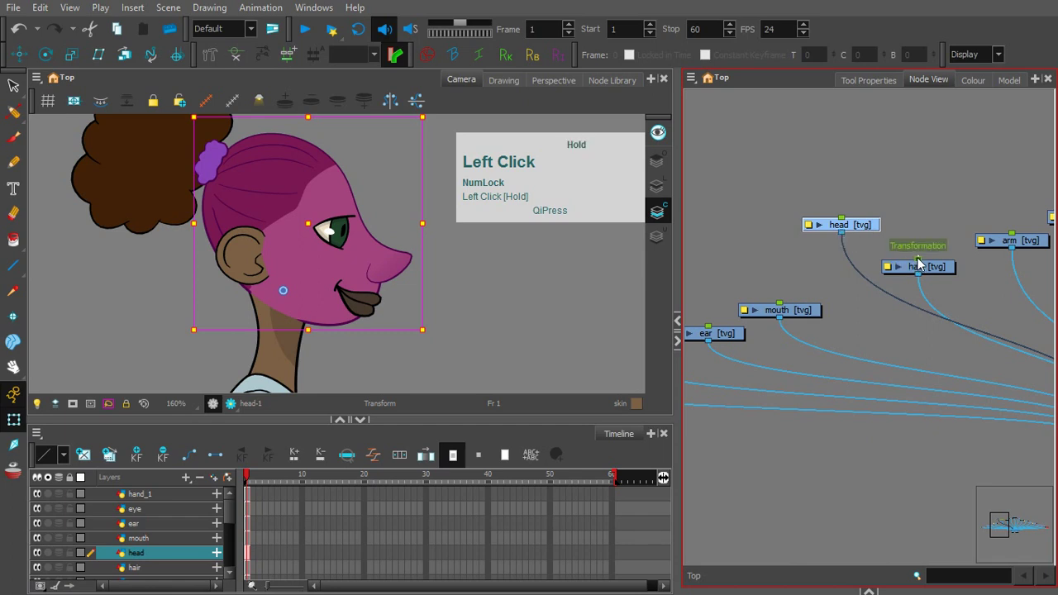
Step: Connect the hair node's input to the head node and select the head drawing to check the parenting in the camera view
{"action": "left_click_drag", "start_coordinate": [918, 263], "coordinate": [843, 230]}
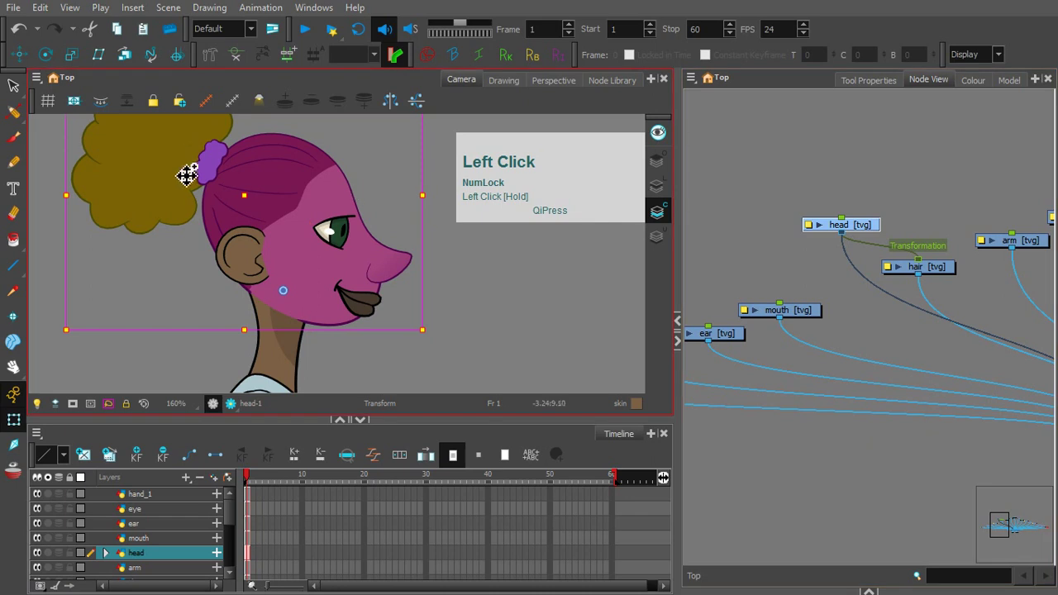
{"action": "left_click_drag", "start_coordinate": [189, 172], "coordinate": [226, 249]}
{"action": "key", "text": "space"}
{"action": "left_click", "coordinate": [321, 192]}
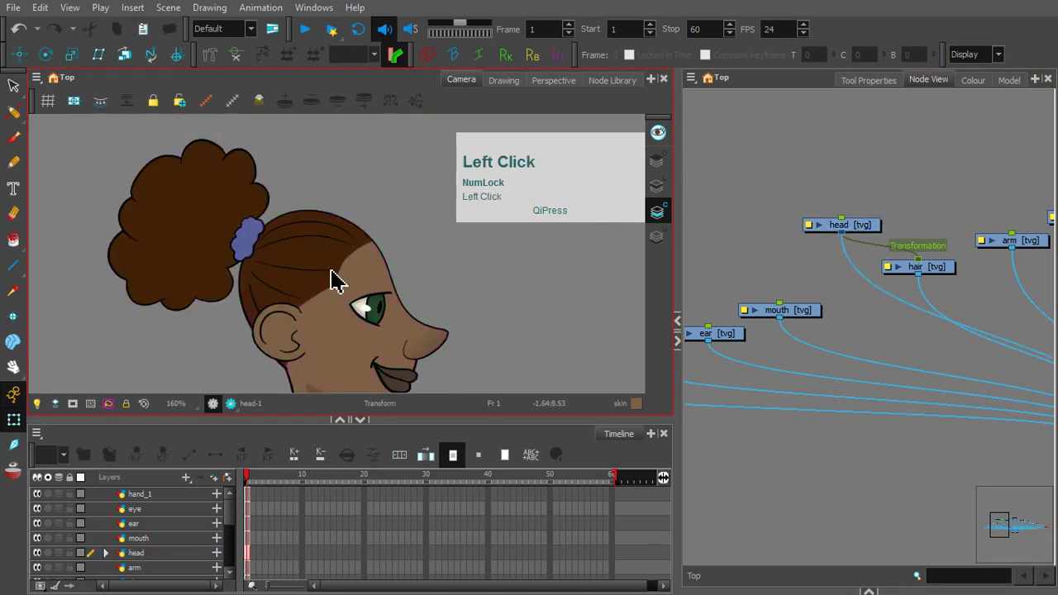
{"action": "left_click", "coordinate": [371, 279]}
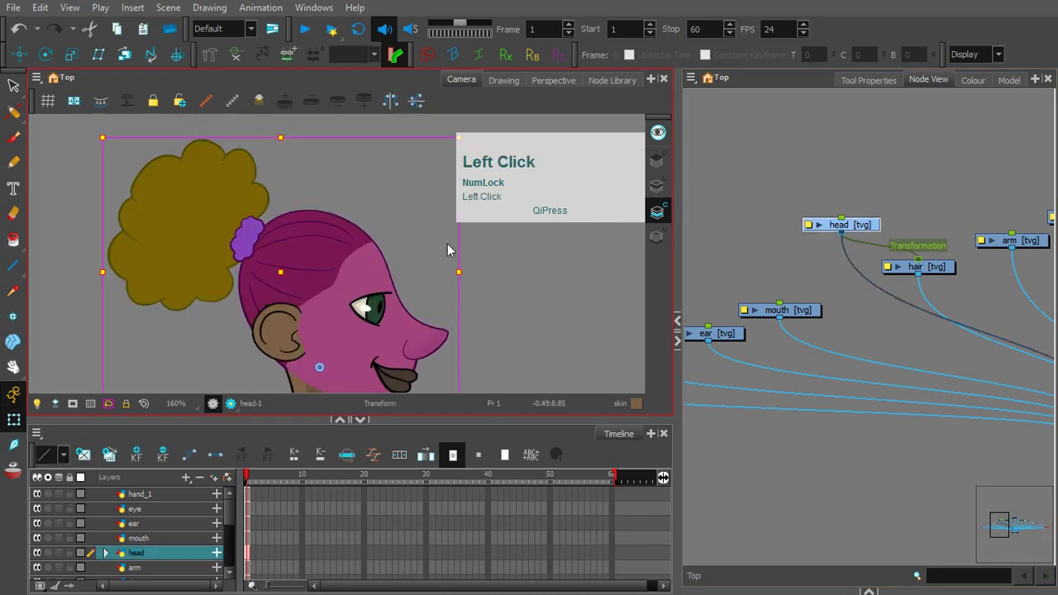
Step: Clear the selection and disconnect the hair node from the head node
{"action": "left_click", "coordinate": [812, 261]}
{"action": "key", "text": "space"}
{"action": "left_click_drag", "start_coordinate": [845, 207], "coordinate": [848, 201]}
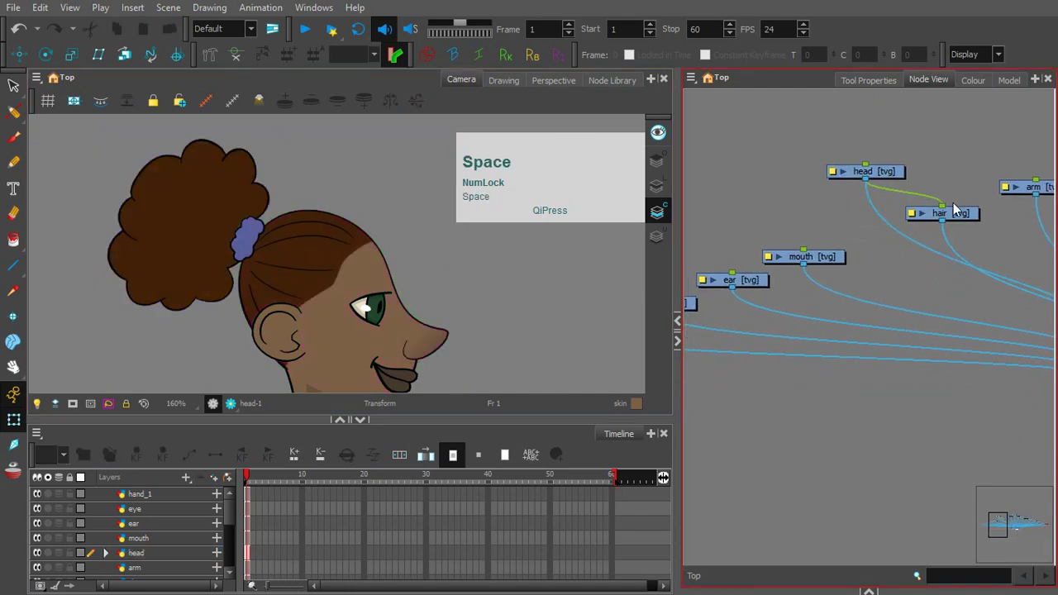
{"action": "mouse_move", "coordinate": [951, 203]}
{"action": "left_mouse_down"}
{"action": "mouse_move", "coordinate": [947, 187]}
{"action": "mouse_move", "coordinate": [986, 221]}
{"action": "left_mouse_up"}
Step: Parent the mouth, ear and eye nodes to the head node by connecting each one's input to the head's output
{"action": "left_click_drag", "start_coordinate": [784, 213], "coordinate": [903, 200]}
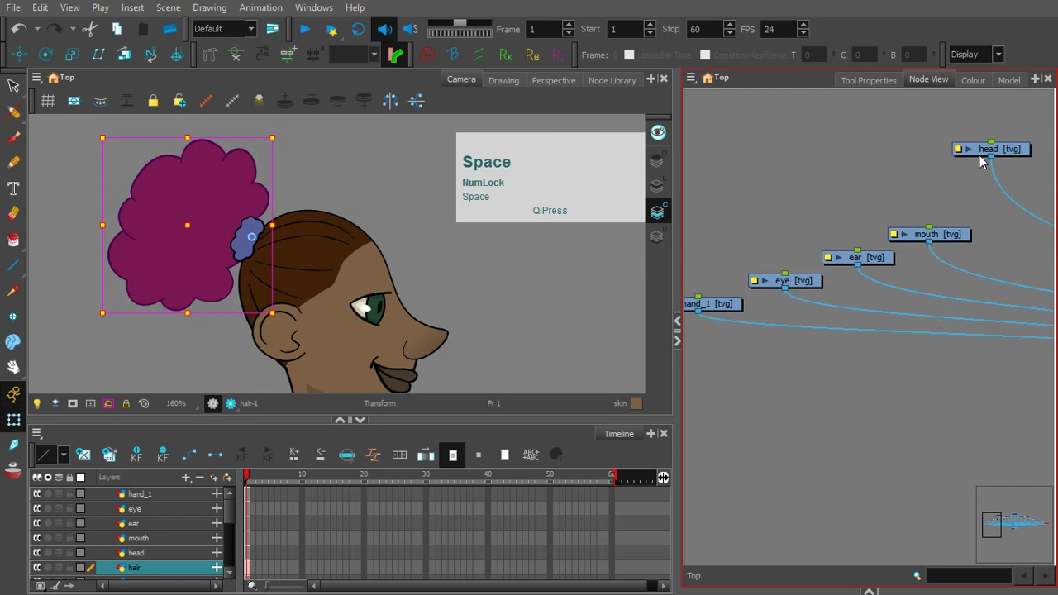
{"action": "left_click_drag", "start_coordinate": [993, 163], "coordinate": [915, 237]}
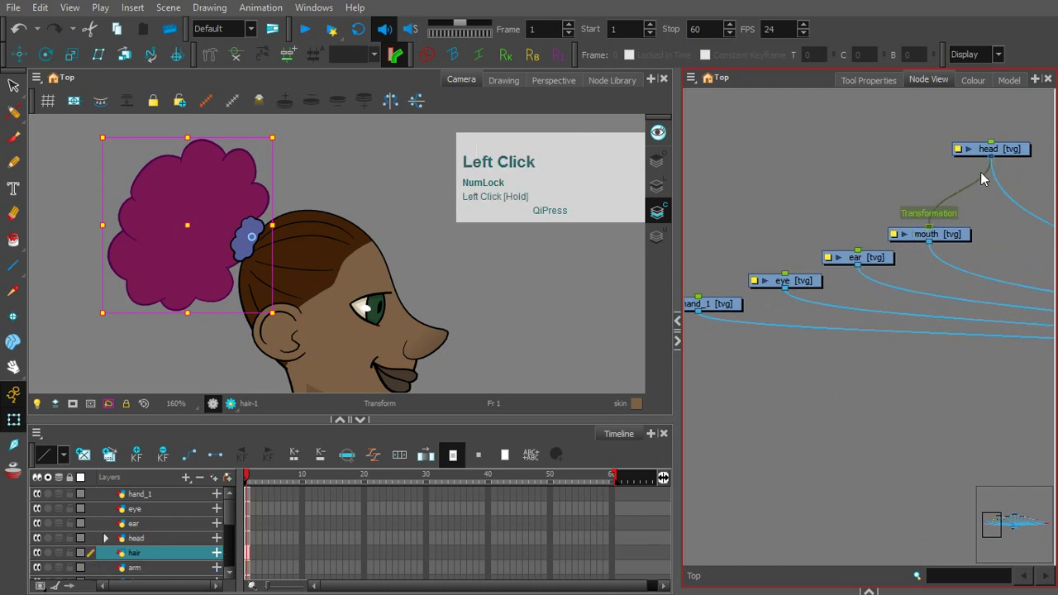
{"action": "left_click_drag", "start_coordinate": [981, 172], "coordinate": [858, 249]}
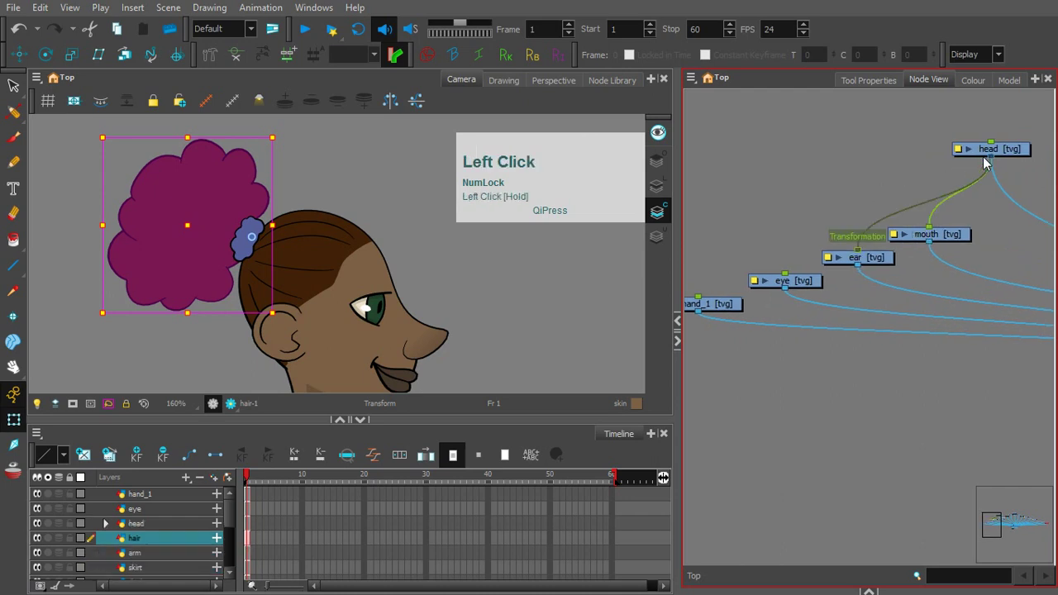
{"action": "left_click_drag", "start_coordinate": [986, 163], "coordinate": [784, 275]}
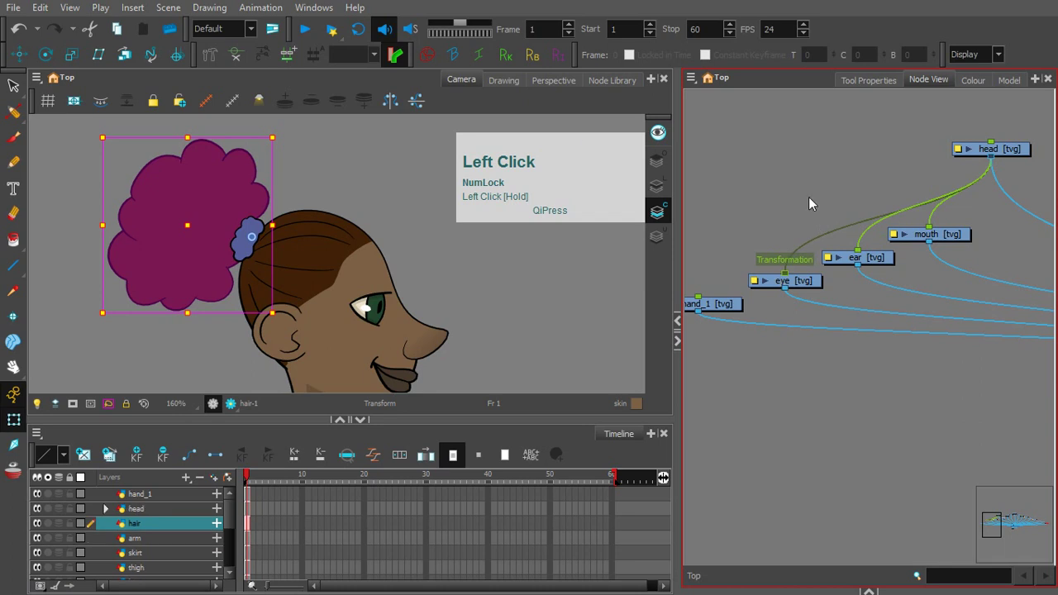
Step: Select the head drawing to check which facial parts are attached to it, and clear the selection
{"action": "left_click", "coordinate": [444, 263]}
{"action": "left_click", "coordinate": [367, 279]}
{"action": "left_click_drag", "start_coordinate": [429, 286], "coordinate": [393, 226]}
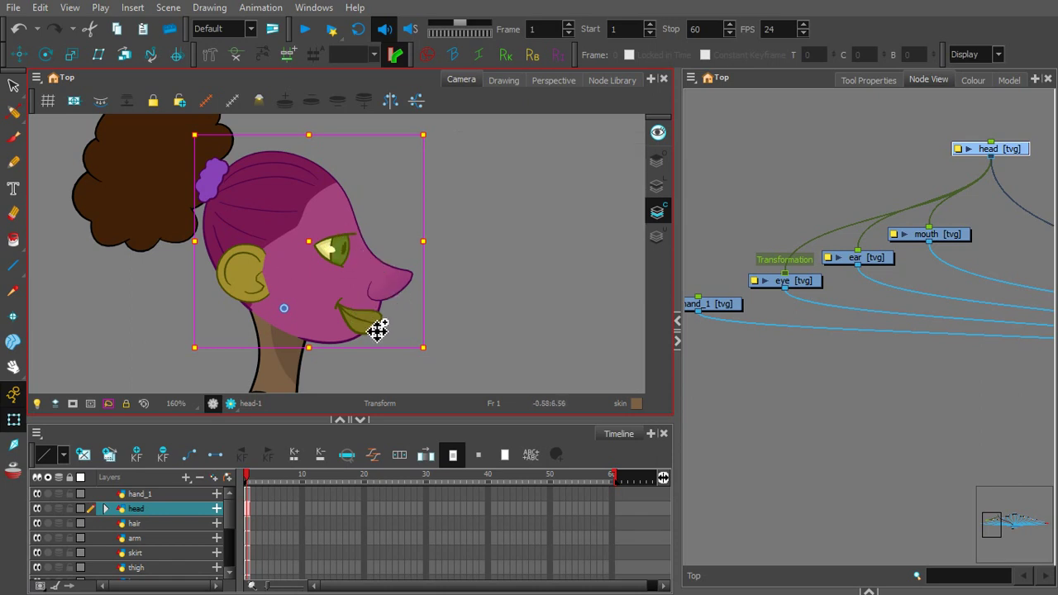
{"action": "left_click", "coordinate": [758, 218]}
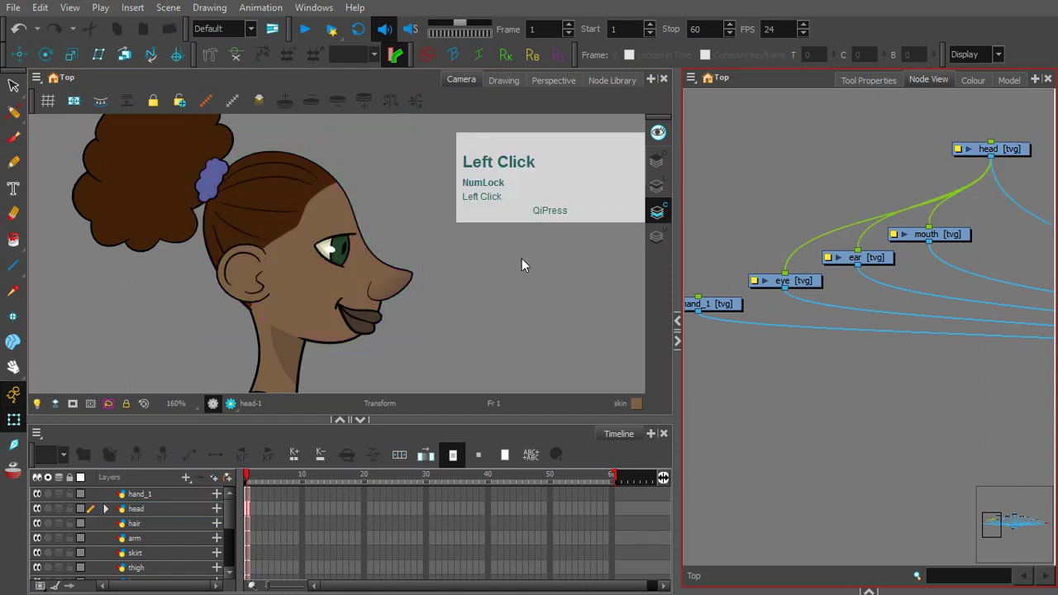
Step: Try rotating the head together with its attached eye, ear and mouth, and undo the rotation
{"action": "left_click", "coordinate": [992, 153]}
{"action": "key", "text": "space"}
{"action": "left_click_drag", "start_coordinate": [309, 316], "coordinate": [312, 288]}
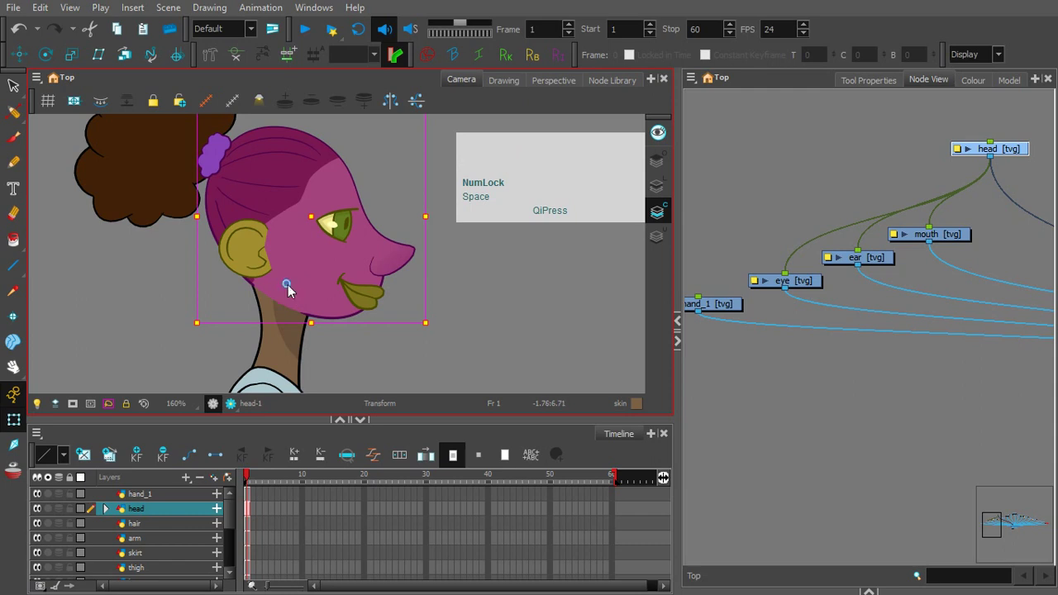
{"action": "mouse_move", "coordinate": [439, 333]}
{"action": "left_mouse_down"}
{"action": "mouse_move", "coordinate": [419, 348]}
{"action": "mouse_move", "coordinate": [440, 330]}
{"action": "mouse_move", "coordinate": [427, 349]}
{"action": "mouse_move", "coordinate": [446, 300]}
{"action": "mouse_move", "coordinate": [436, 345]}
{"action": "mouse_move", "coordinate": [449, 303]}
{"action": "mouse_move", "coordinate": [444, 325]}
{"action": "mouse_move", "coordinate": [456, 329]}
{"action": "left_mouse_up"}
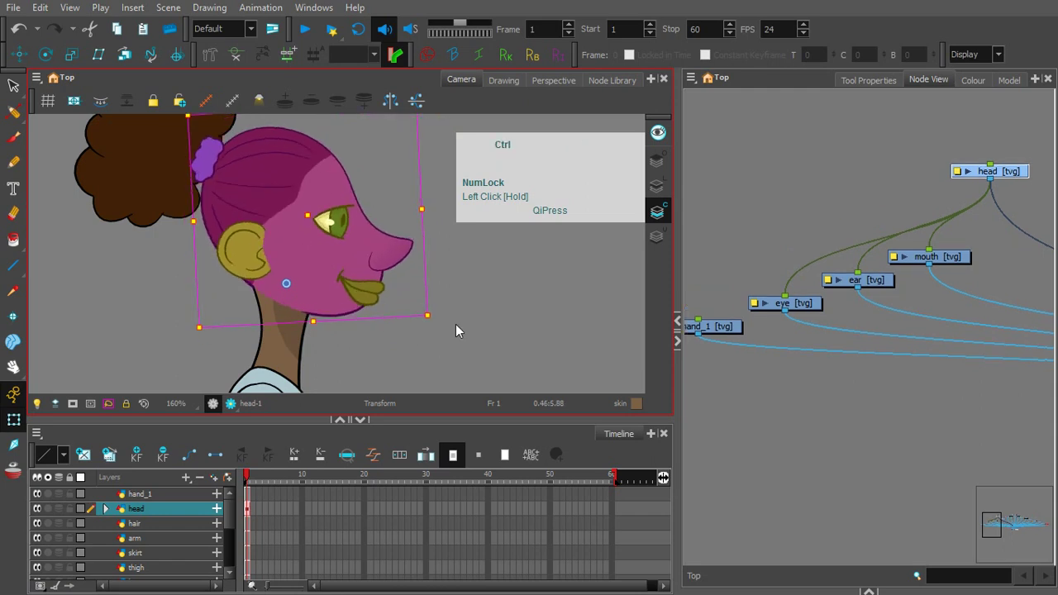
{"action": "key", "text": "ctrl+z"}
{"action": "left_click", "coordinate": [787, 233]}
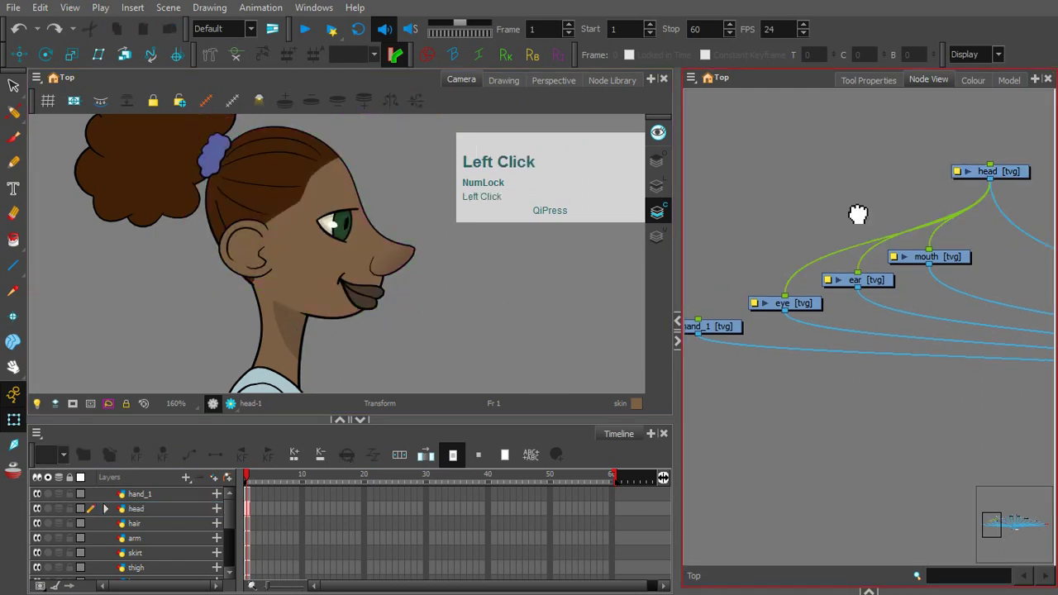
Step: Select the arm drawing's node and frame the character's arm in the camera view
{"action": "left_click_drag", "start_coordinate": [1028, 218], "coordinate": [846, 247]}
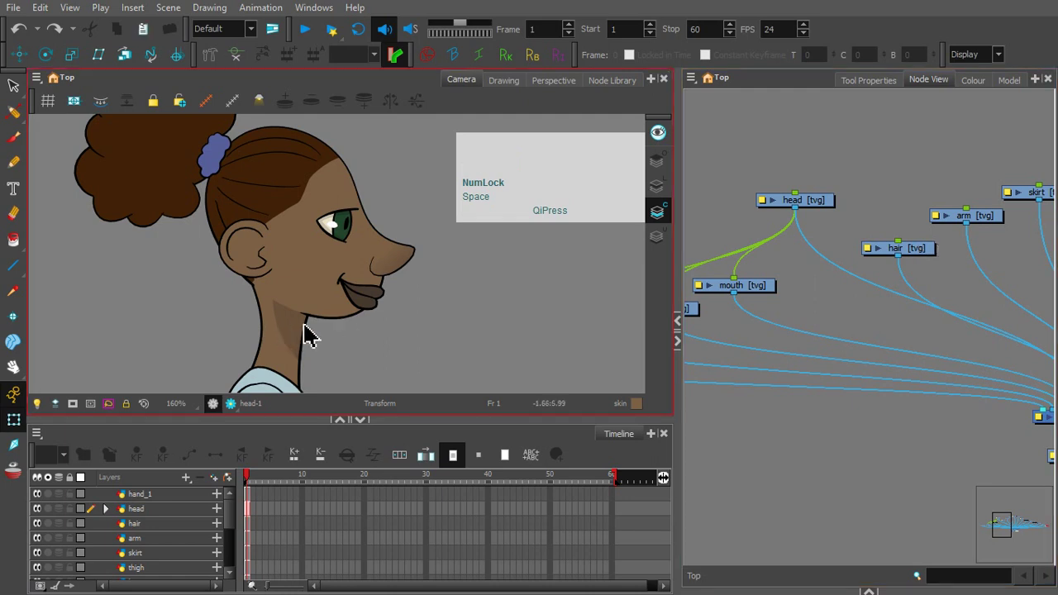
{"action": "left_click_drag", "start_coordinate": [321, 346], "coordinate": [326, 236]}
{"action": "key", "text": "1"}
{"action": "key", "text": "1"}
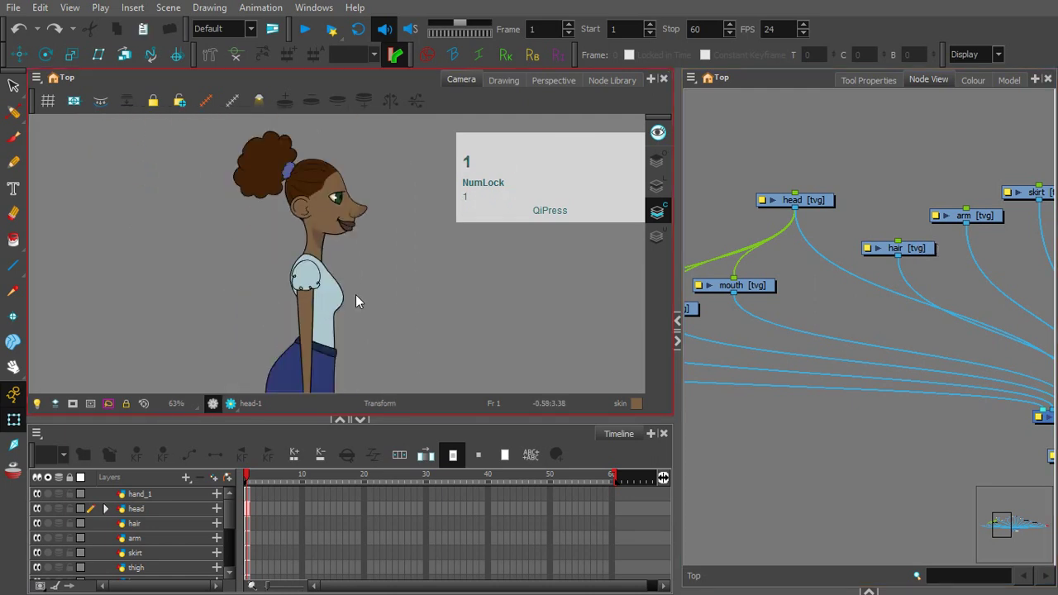
{"action": "left_click_drag", "start_coordinate": [356, 295], "coordinate": [288, 277]}
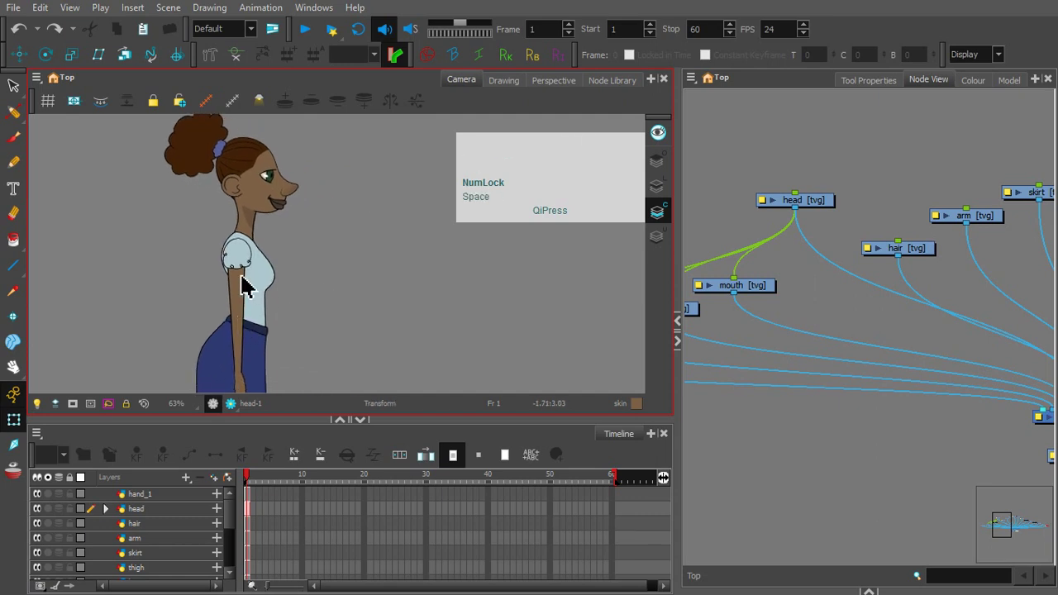
{"action": "left_click", "coordinate": [345, 265]}
{"action": "left_click_drag", "start_coordinate": [345, 265], "coordinate": [365, 264]}
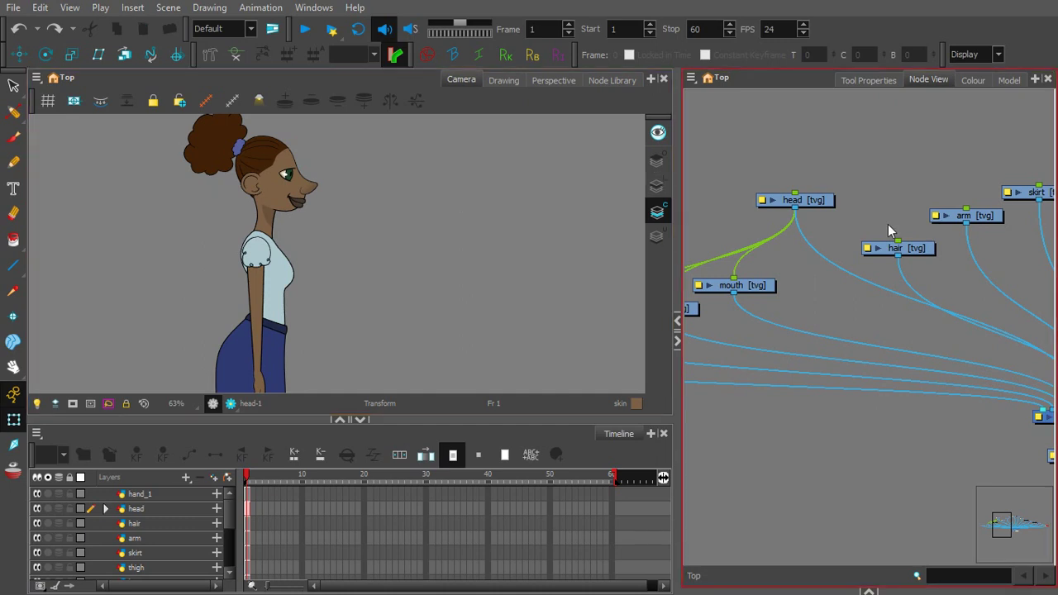
{"action": "left_click", "coordinate": [1000, 216]}
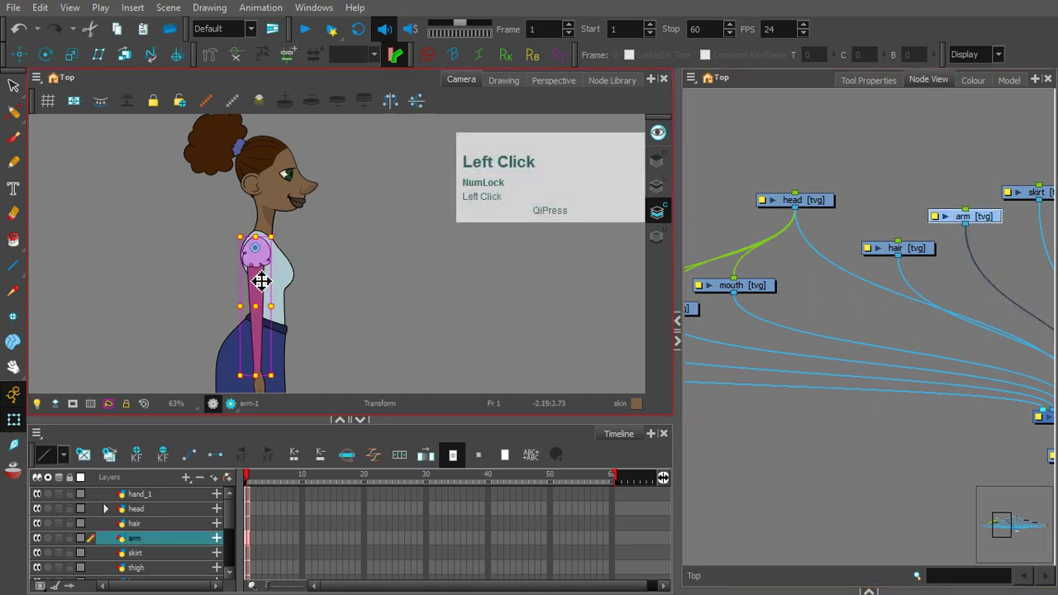
{"action": "key", "text": "2"}
{"action": "key", "text": "2"}
{"action": "left_click_drag", "start_coordinate": [352, 251], "coordinate": [411, 231]}
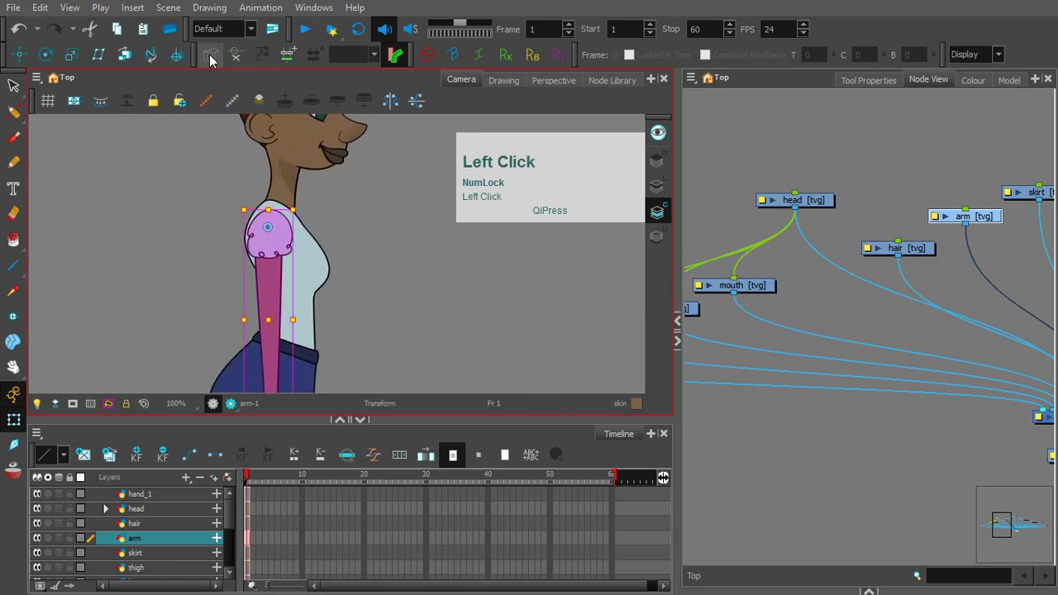
Step: Build a two-bone deformation chain on the arm with the Rigging tool, placing points at the shoulder, elbow and wrist
{"action": "left_click", "coordinate": [211, 56]}
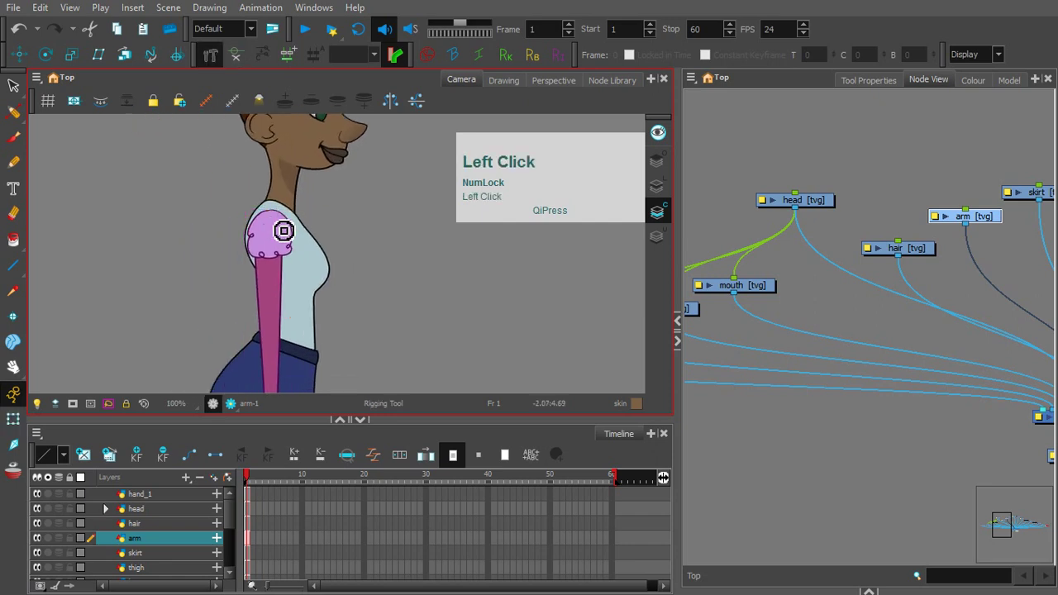
{"action": "key", "text": "1"}
{"action": "left_click_drag", "start_coordinate": [281, 239], "coordinate": [297, 202]}
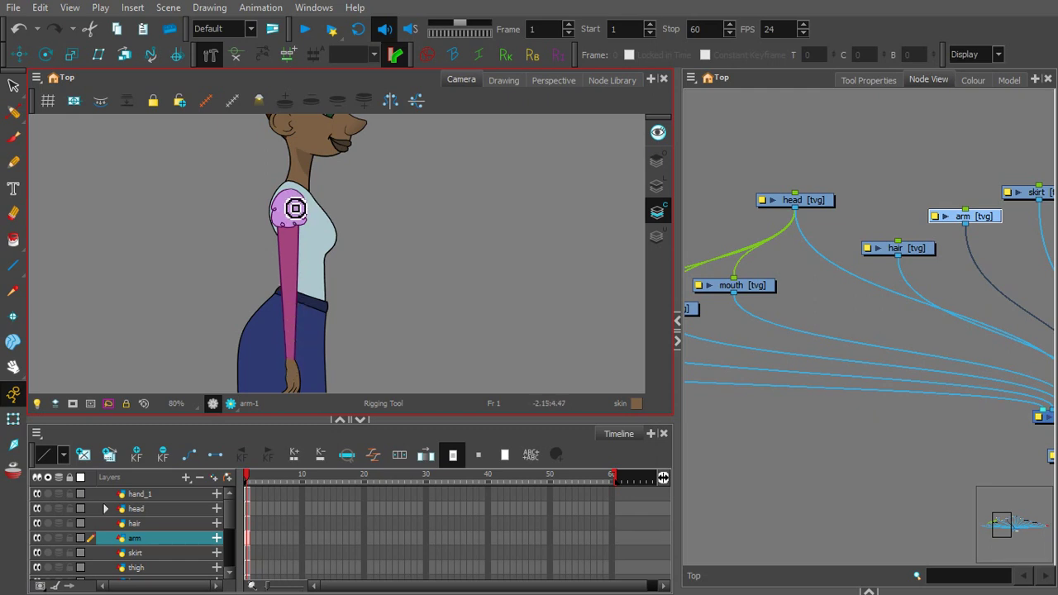
{"action": "left_click", "coordinate": [291, 201]}
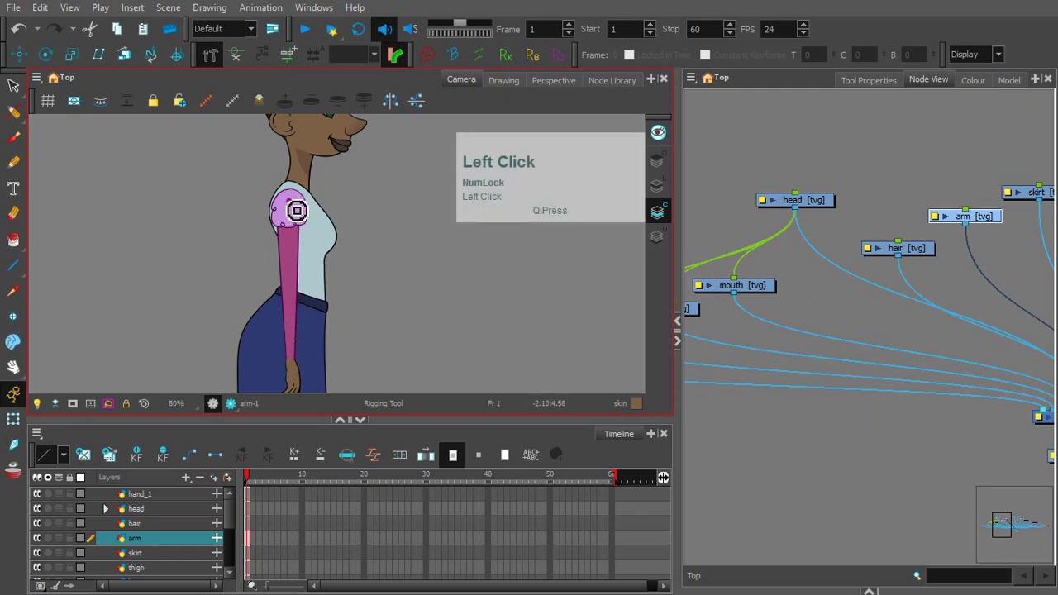
{"action": "left_click", "coordinate": [295, 301]}
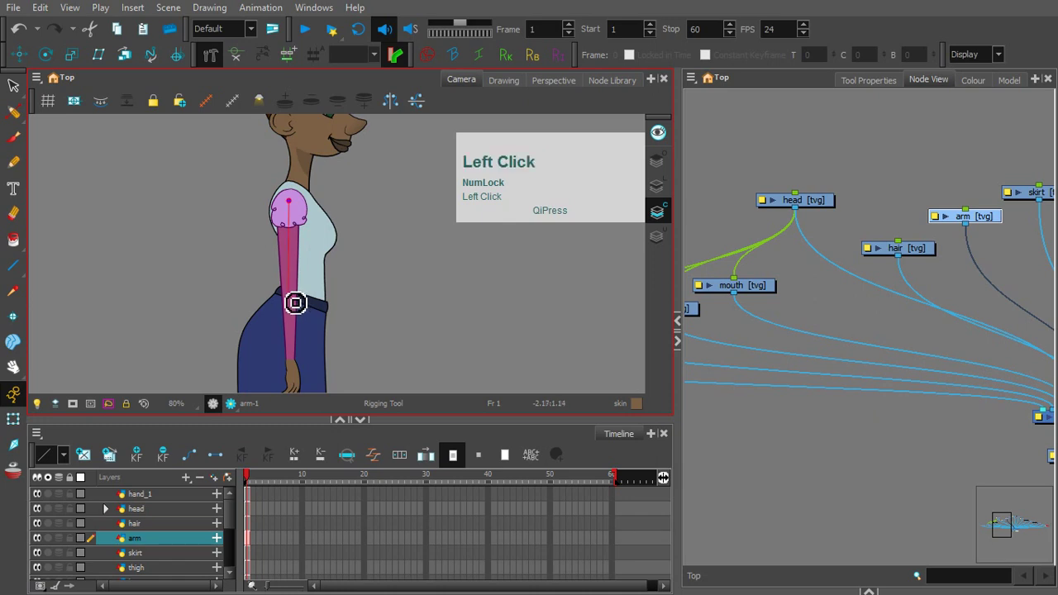
{"action": "key", "text": "space"}
{"action": "left_click_drag", "start_coordinate": [300, 350], "coordinate": [302, 243]}
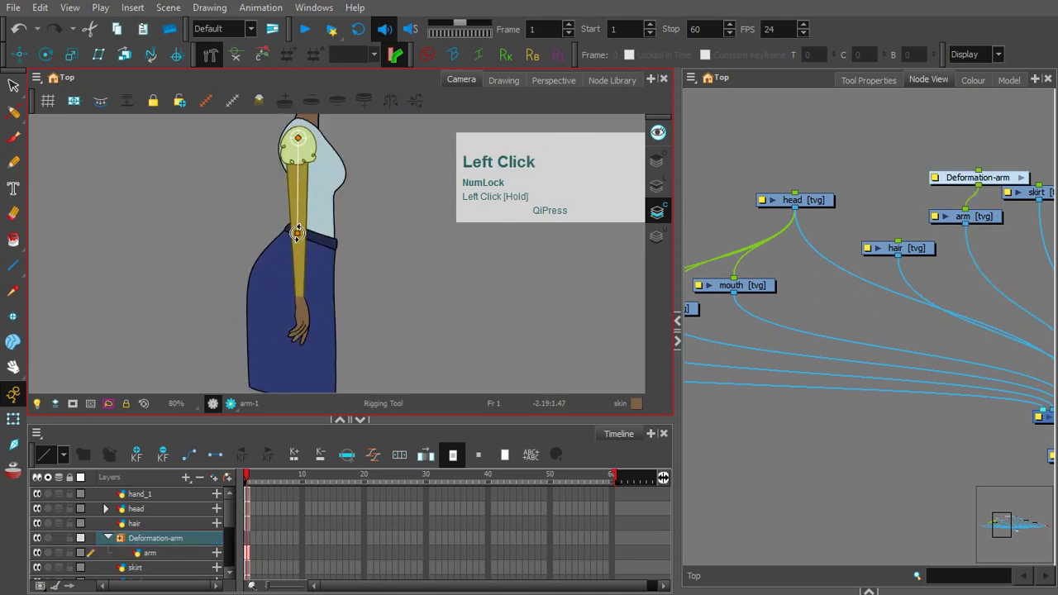
{"action": "left_click", "coordinate": [308, 302]}
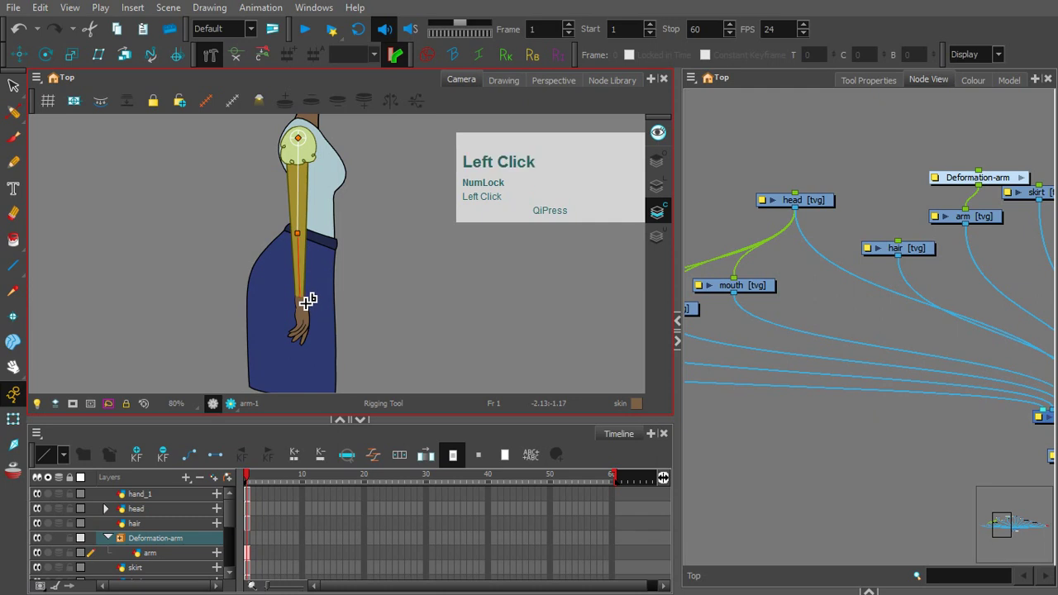
Step: Examine the elbow joint and both bones of the arm's deformation chain up close
{"action": "key", "text": "2"}
{"action": "key", "text": "2"}
{"action": "key", "text": "2"}
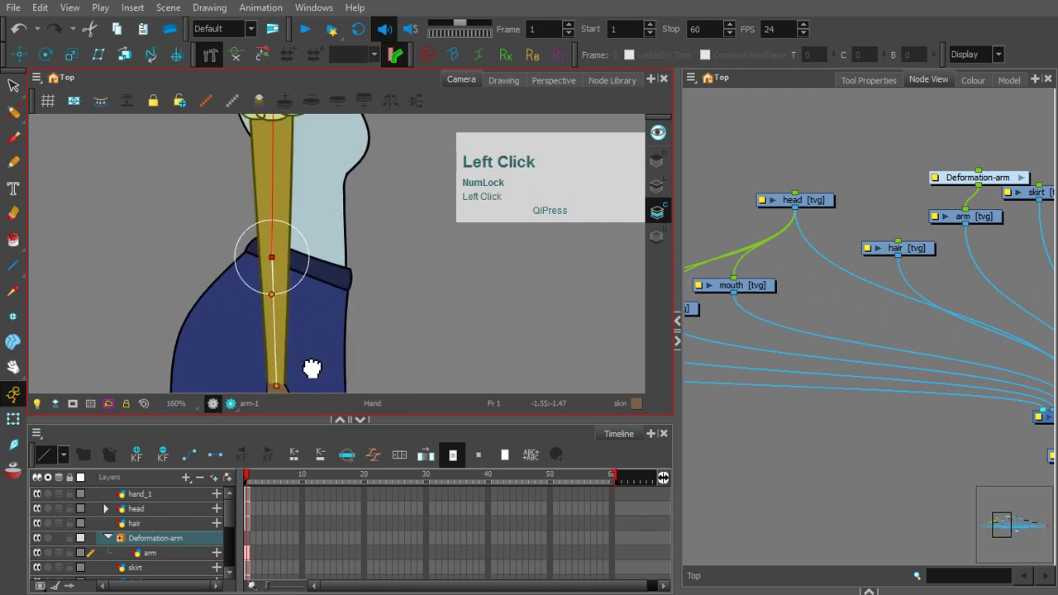
{"action": "key", "text": "space"}
{"action": "left_click_drag", "start_coordinate": [312, 368], "coordinate": [316, 371]}
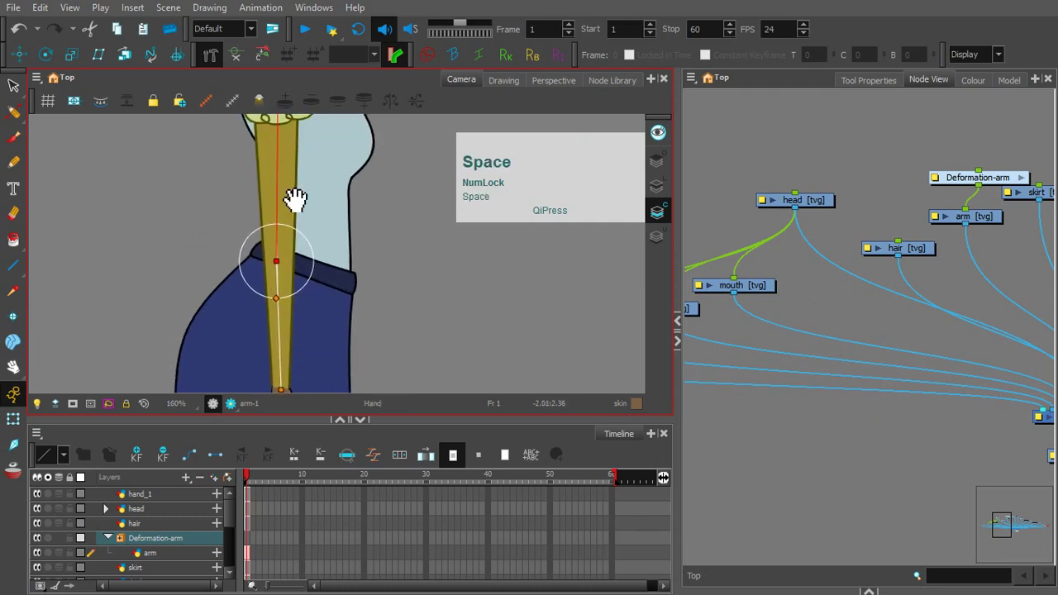
{"action": "left_click_drag", "start_coordinate": [296, 201], "coordinate": [295, 261]}
{"action": "key", "text": "1"}
{"action": "key", "text": "1"}
{"action": "key", "text": "space"}
{"action": "left_click_drag", "start_coordinate": [330, 312], "coordinate": [330, 241]}
Step: Reposition the arm's deformation node, inspect the two bone nodes inside its group, and return to the top level of the network
{"action": "left_click_drag", "start_coordinate": [985, 182], "coordinate": [955, 177]}
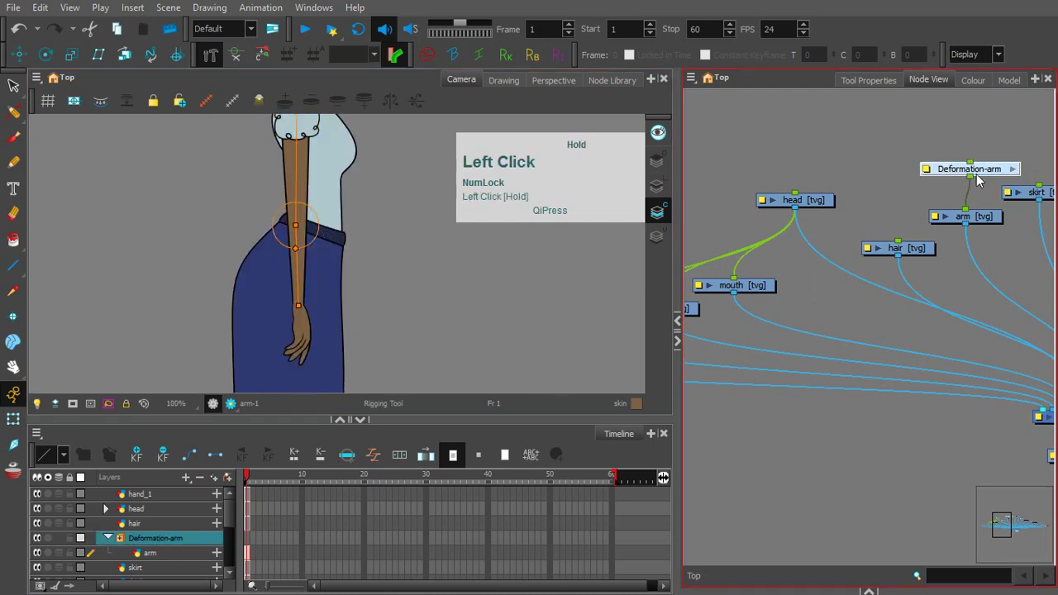
{"action": "left_click", "coordinate": [990, 172]}
{"action": "key", "text": "space"}
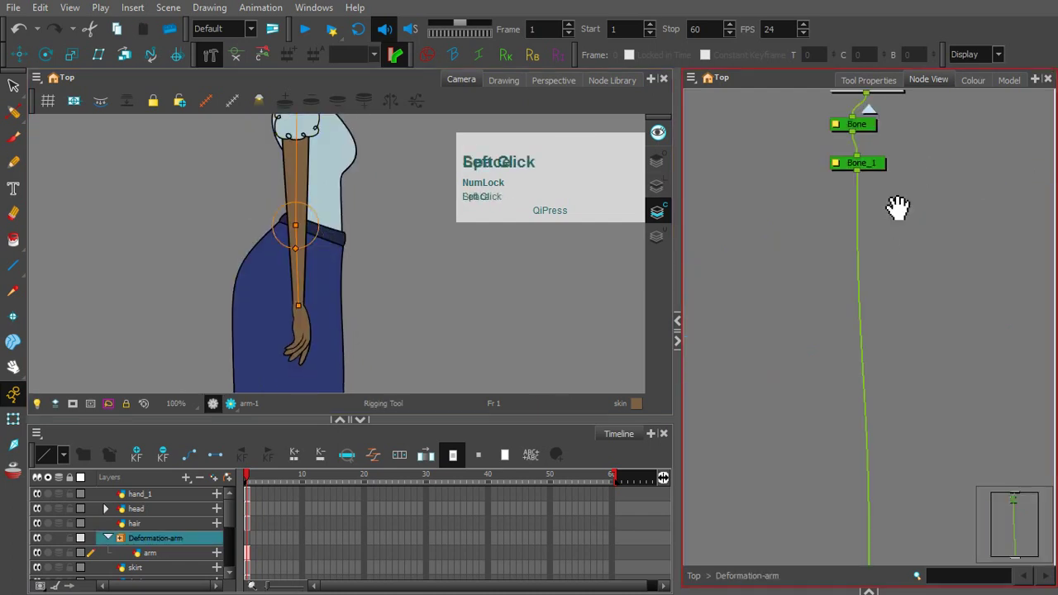
{"action": "left_click_drag", "start_coordinate": [899, 207], "coordinate": [892, 289]}
{"action": "left_click", "coordinate": [864, 209]}
{"action": "left_click", "coordinate": [871, 248]}
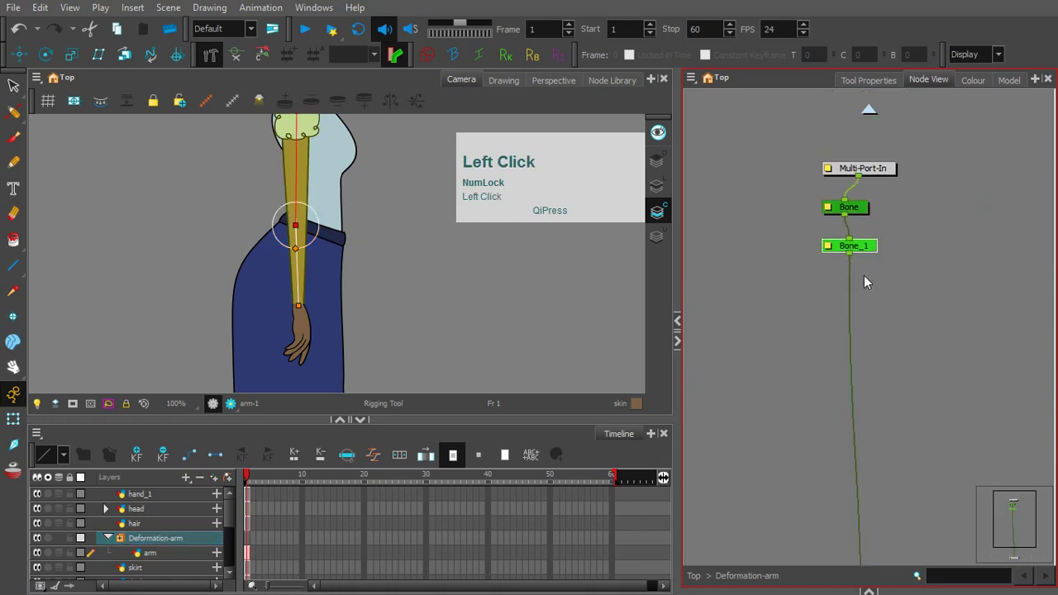
{"action": "left_click", "coordinate": [696, 575]}
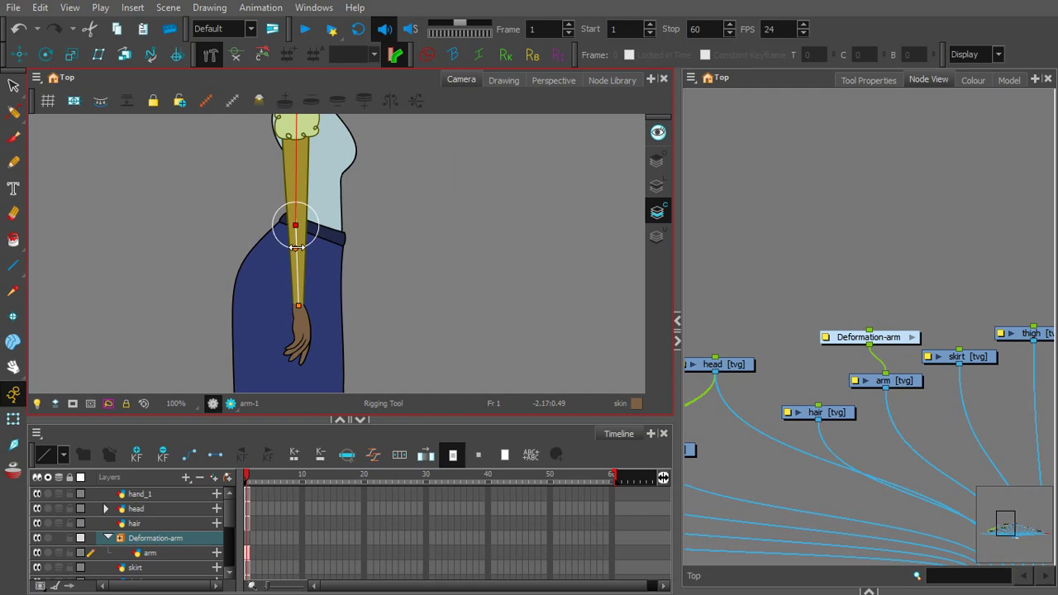
Step: Bend the forearm bone forward at the elbow with the Transform tool to test the arm's deformation
{"action": "left_click", "coordinate": [13, 419]}
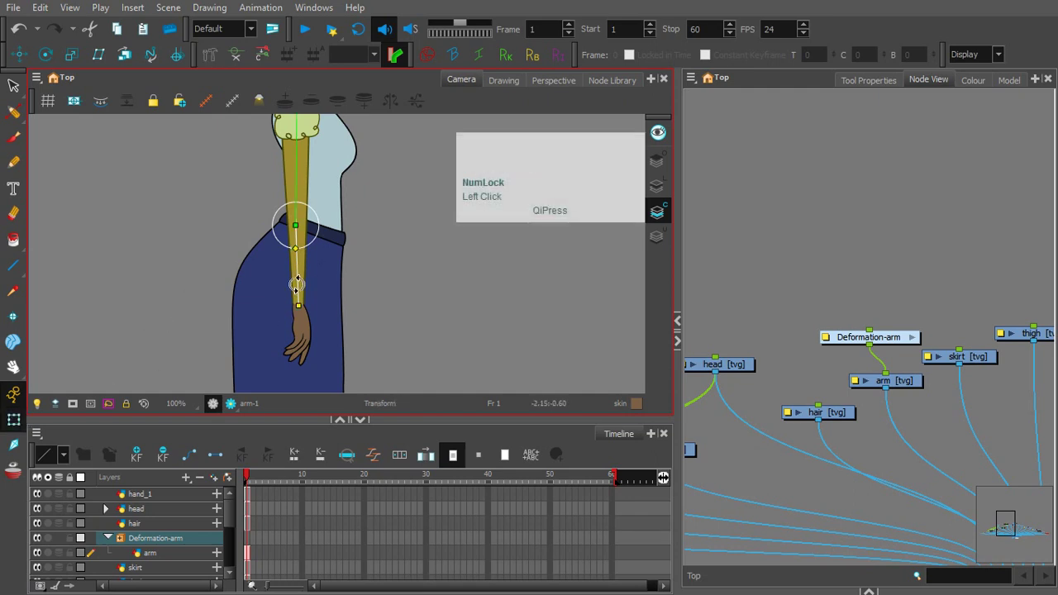
{"action": "left_click_drag", "start_coordinate": [299, 285], "coordinate": [327, 285]}
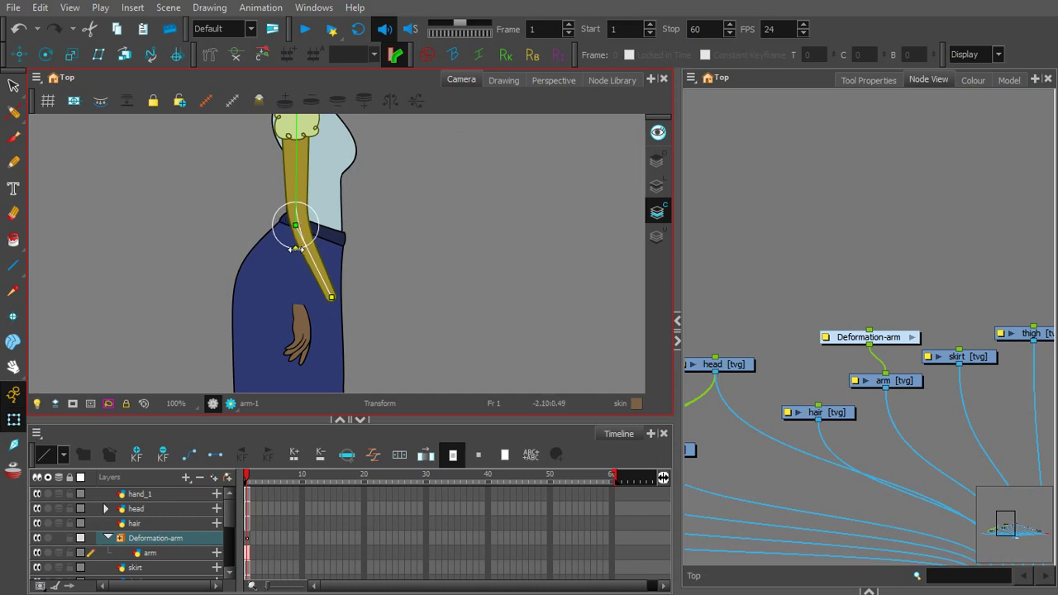
Step: Shrink the elbow joint's influence circle in rigging mode and swing the forearm up to about horizontal to test the bend
{"action": "left_click", "coordinate": [211, 55]}
{"action": "mouse_move", "coordinate": [295, 248]}
{"action": "left_mouse_down"}
{"action": "mouse_move", "coordinate": [296, 233]}
{"action": "mouse_move", "coordinate": [304, 244]}
{"action": "left_mouse_up"}
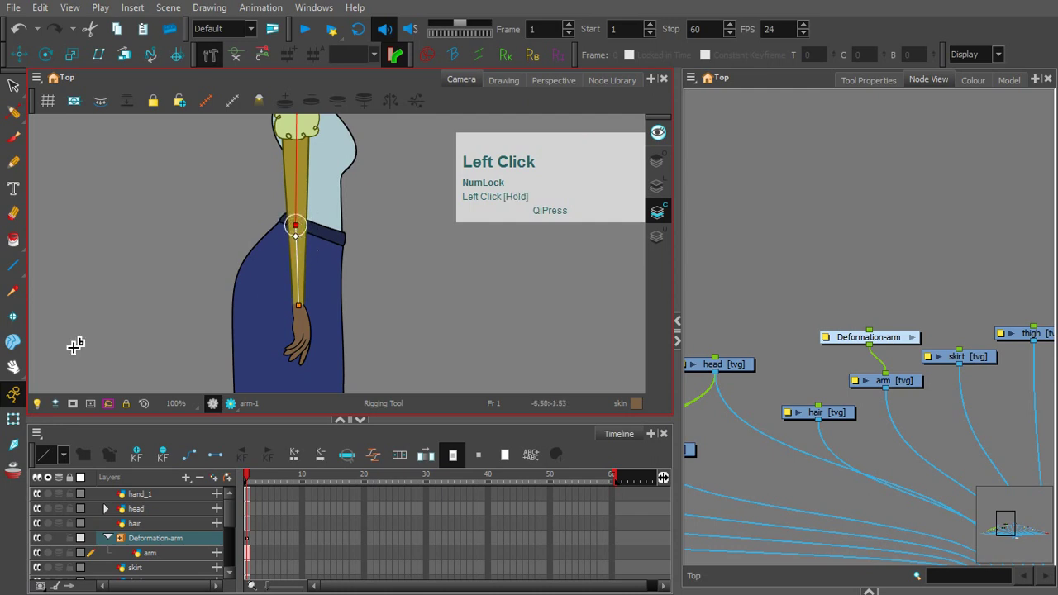
{"action": "left_click", "coordinate": [13, 419]}
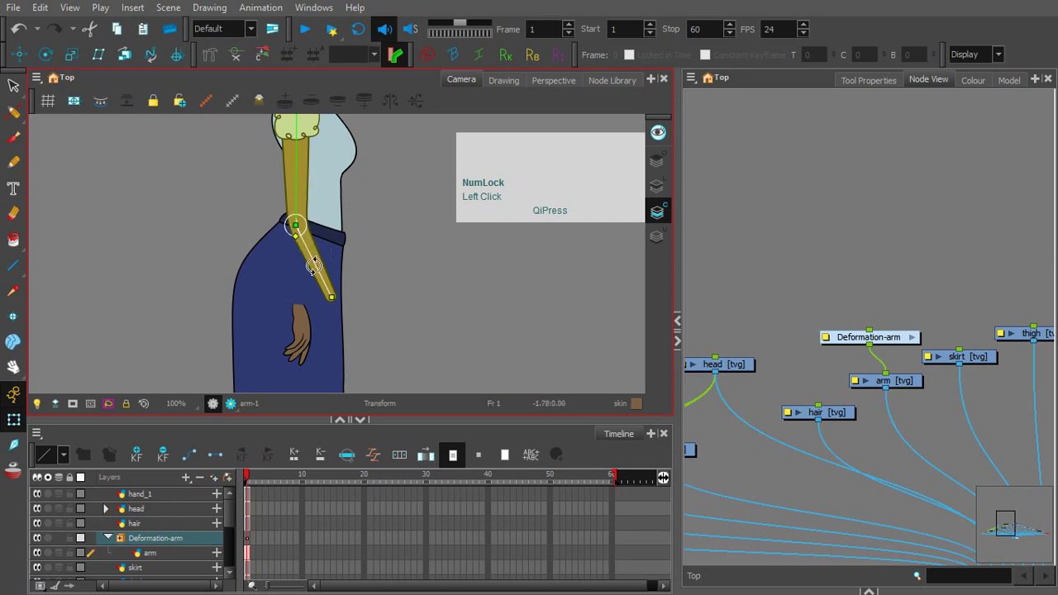
{"action": "left_click_drag", "start_coordinate": [314, 264], "coordinate": [374, 232]}
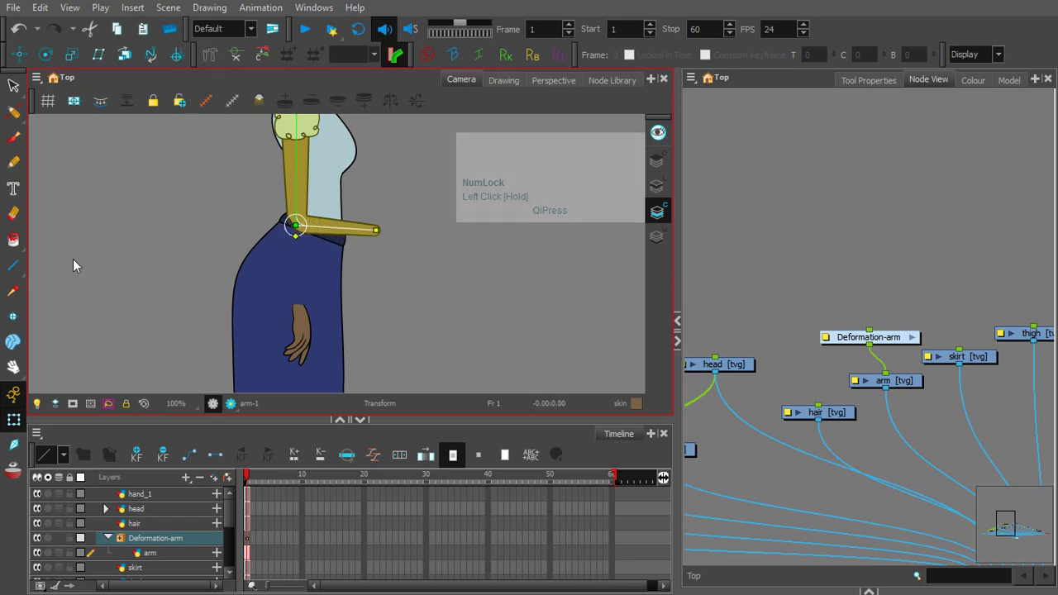
Step: Enlarge the elbow's influence circle down to the wrist and check the softer bend with the Transform tool
{"action": "left_click", "coordinate": [13, 394]}
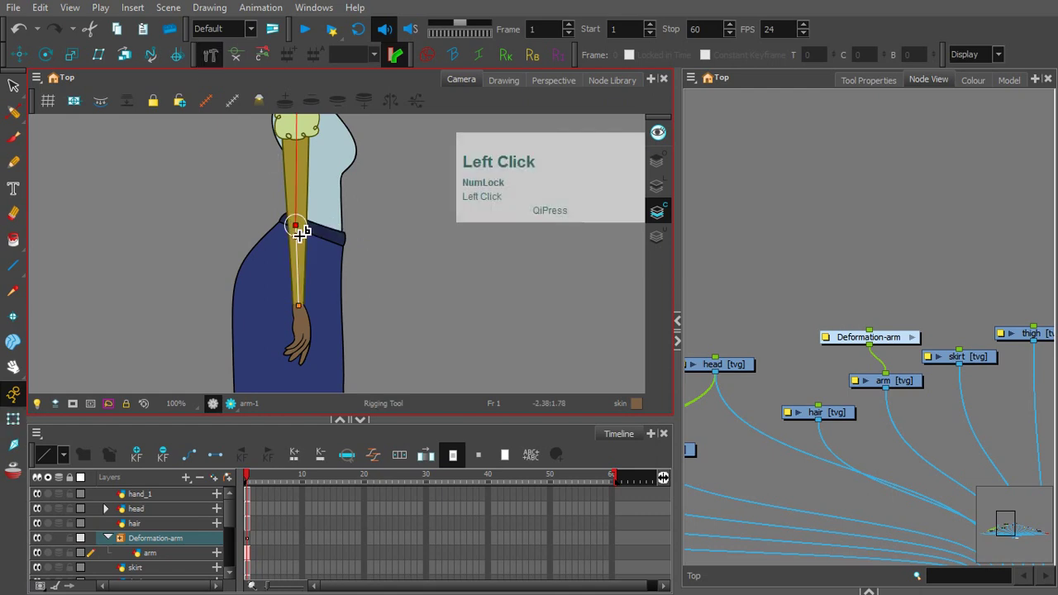
{"action": "left_click_drag", "start_coordinate": [296, 236], "coordinate": [314, 322]}
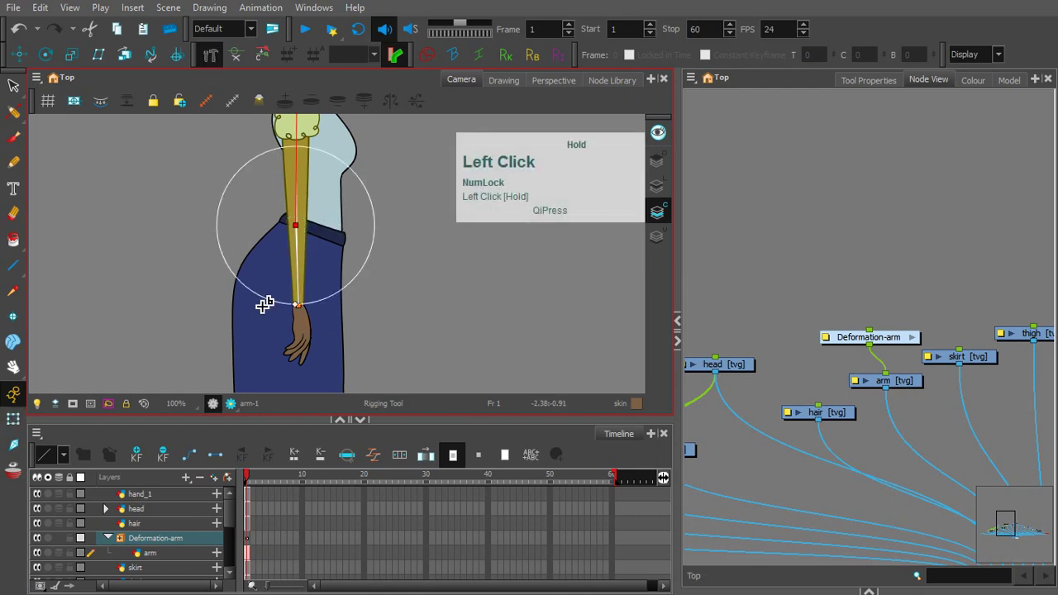
{"action": "left_click", "coordinate": [13, 419]}
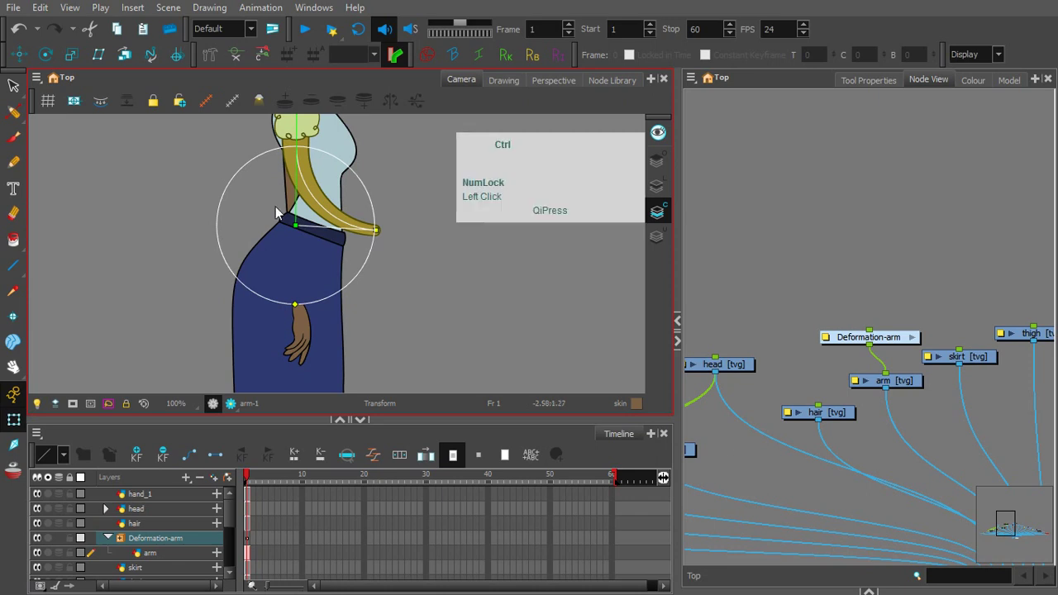
Step: Reduce the elbow's influence circle back to a small radius around the joint and deselect the arm's deformation
{"action": "left_click", "coordinate": [15, 395]}
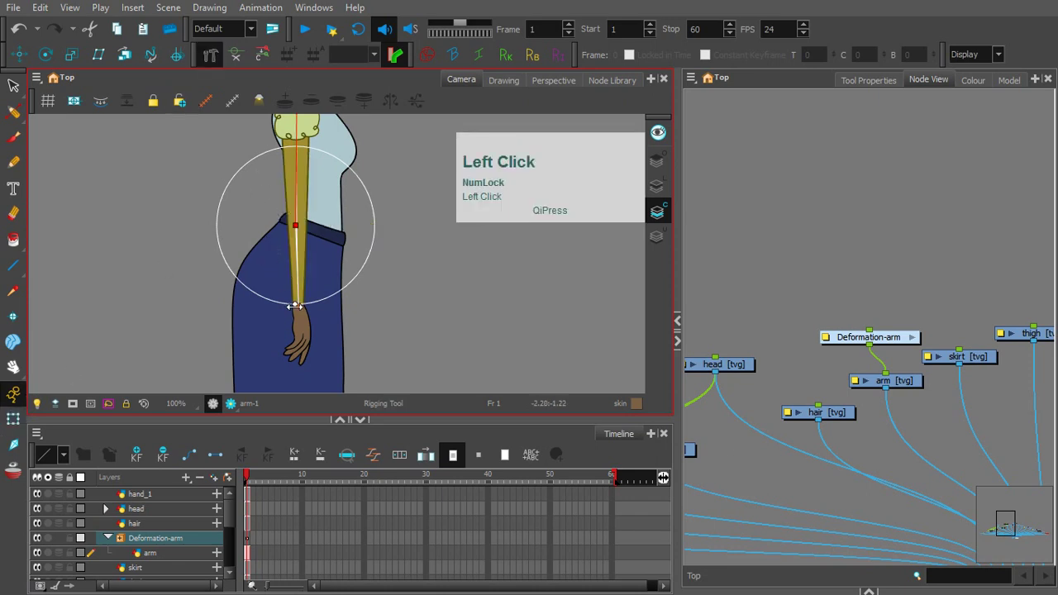
{"action": "left_click_drag", "start_coordinate": [295, 306], "coordinate": [306, 237]}
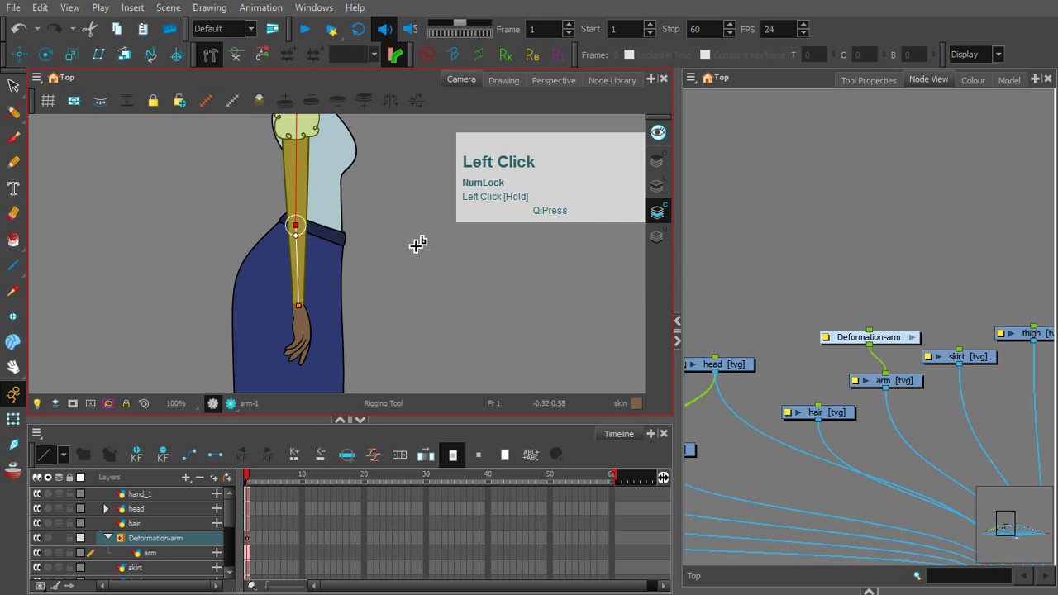
{"action": "left_click", "coordinate": [822, 250]}
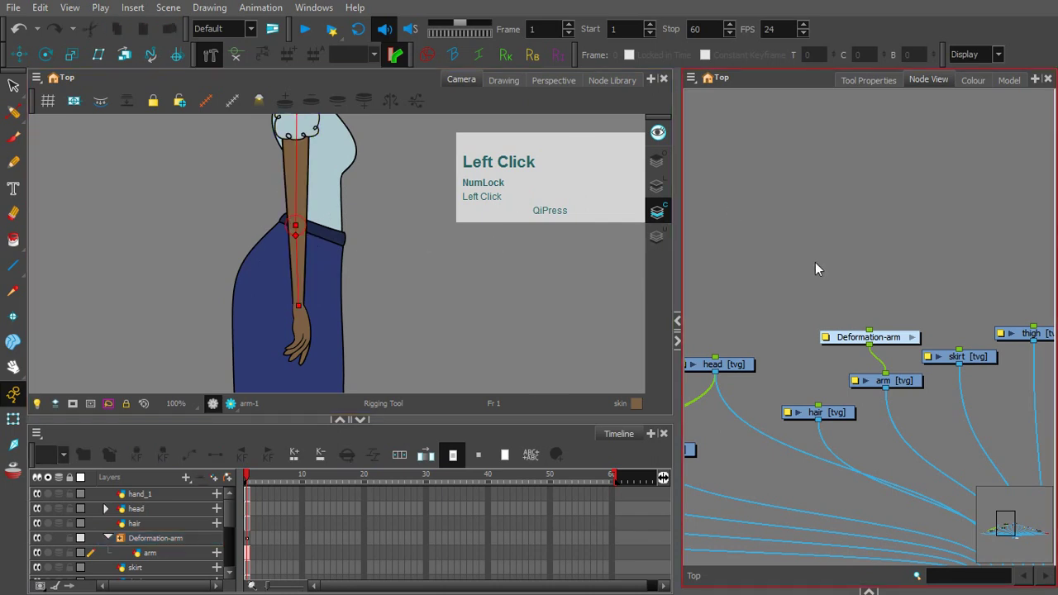
Step: Select the hand_1 drawing node and hide the arm's deformation controls so that only the hand's own chain is shown
{"action": "left_click", "coordinate": [320, 254]}
{"action": "key", "text": "space"}
{"action": "left_click_drag", "start_coordinate": [851, 286], "coordinate": [1021, 208]}
{"action": "left_click_drag", "start_coordinate": [760, 286], "coordinate": [950, 228]}
{"action": "left_click_drag", "start_coordinate": [879, 265], "coordinate": [818, 271]}
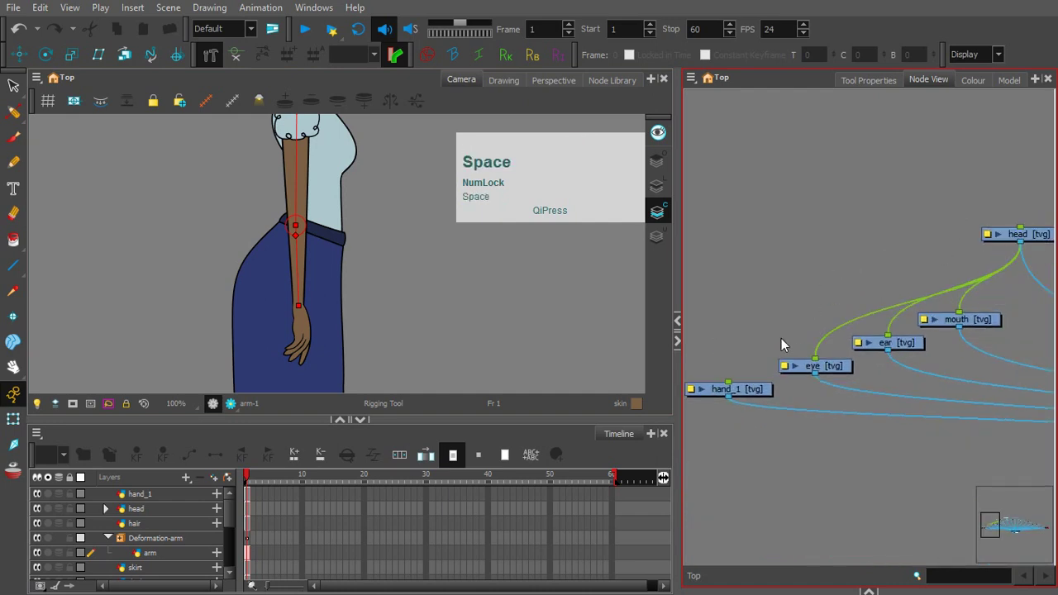
{"action": "left_click", "coordinate": [752, 391]}
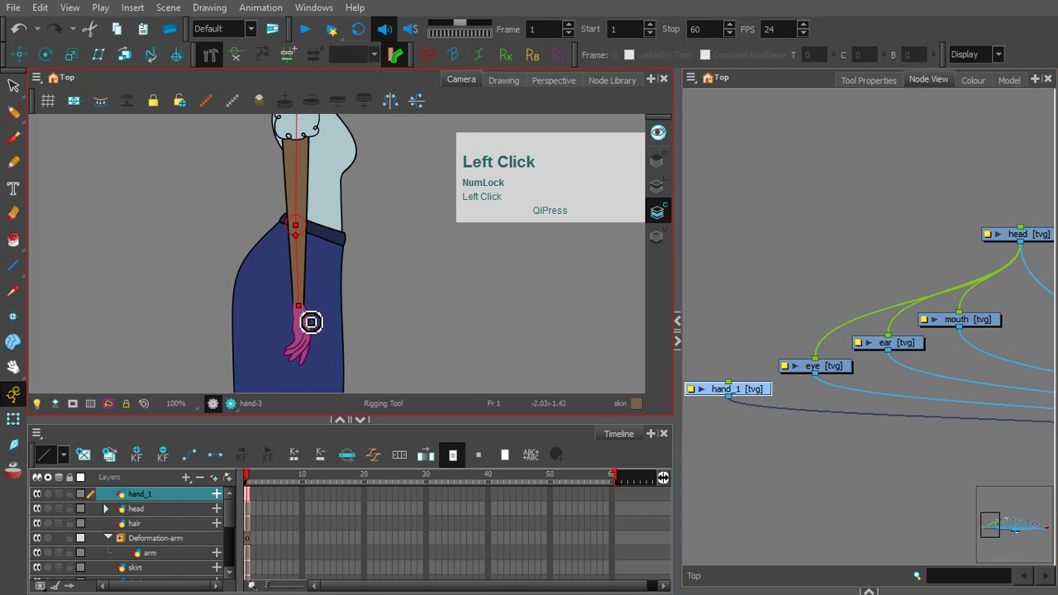
{"action": "key", "text": "2"}
{"action": "key", "text": "2"}
{"action": "key", "text": "space"}
{"action": "left_click_drag", "start_coordinate": [287, 279], "coordinate": [310, 226]}
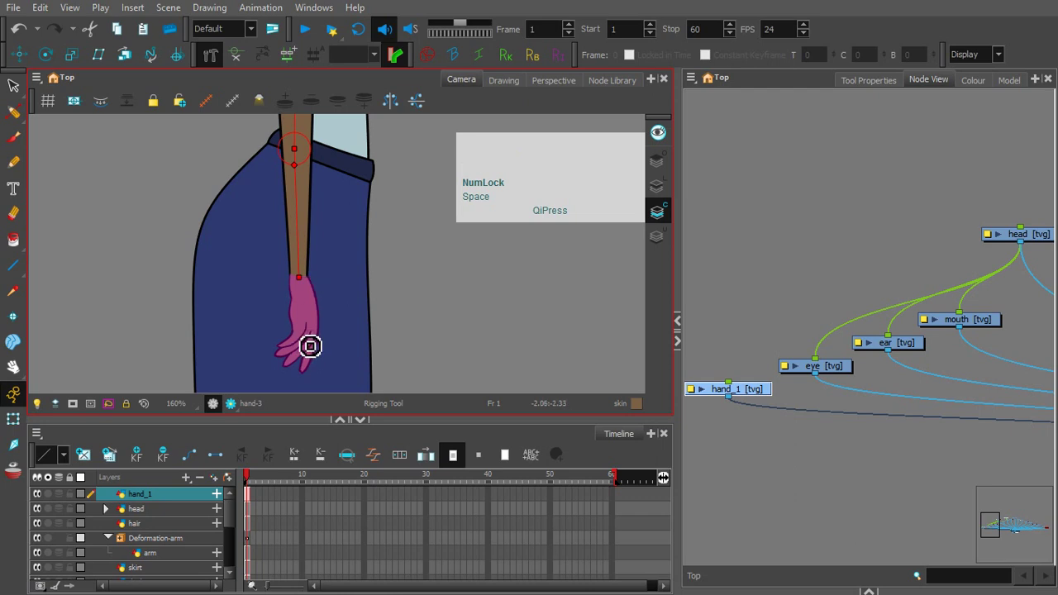
{"action": "left_click", "coordinate": [290, 154]}
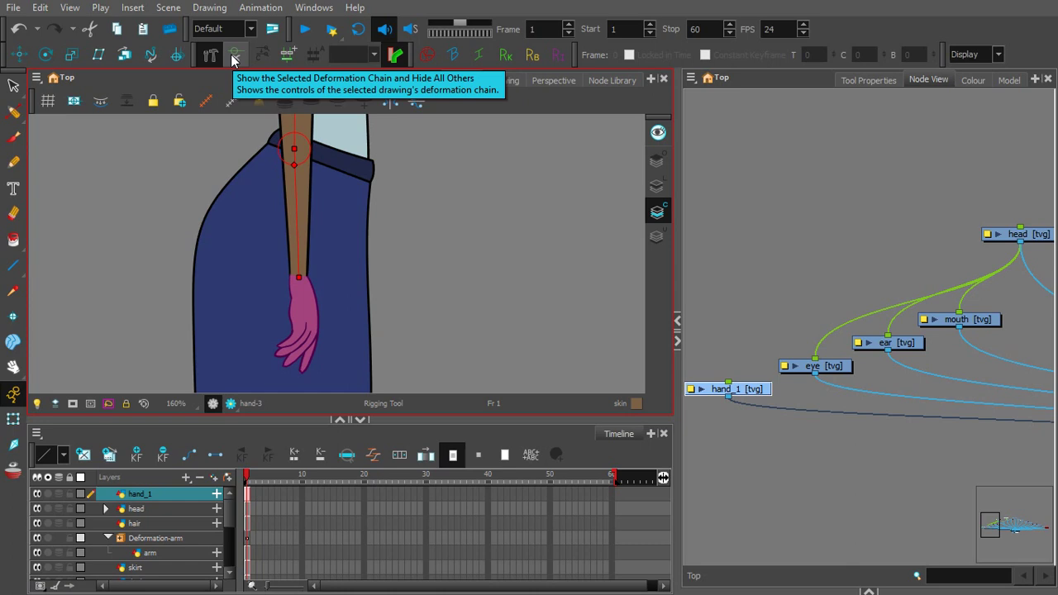
{"action": "left_click", "coordinate": [237, 55]}
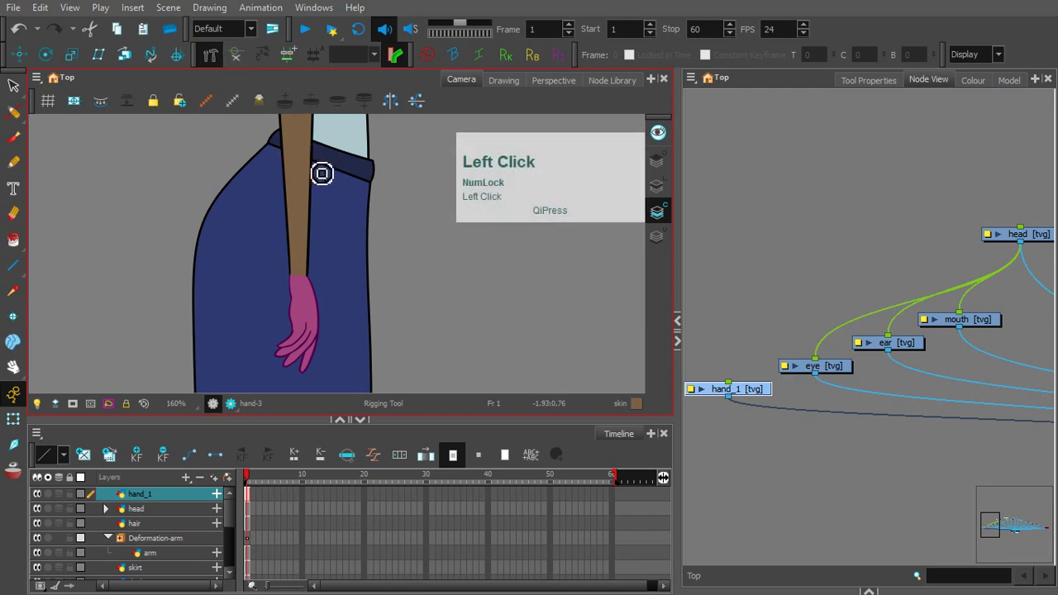
Step: Build a two-bone deformation chain on the hand with the Rigging tool, placing points at the wrist, knuckles and fingertips
{"action": "key", "text": "2"}
{"action": "key", "text": "2"}
{"action": "key", "text": "space"}
{"action": "left_click_drag", "start_coordinate": [298, 268], "coordinate": [325, 184]}
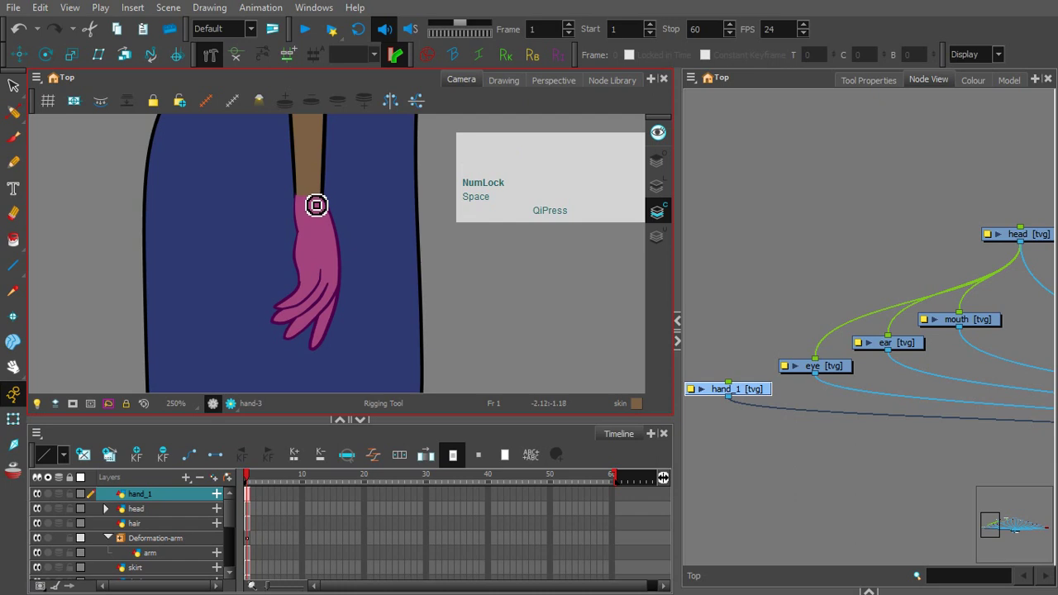
{"action": "left_click", "coordinate": [313, 203]}
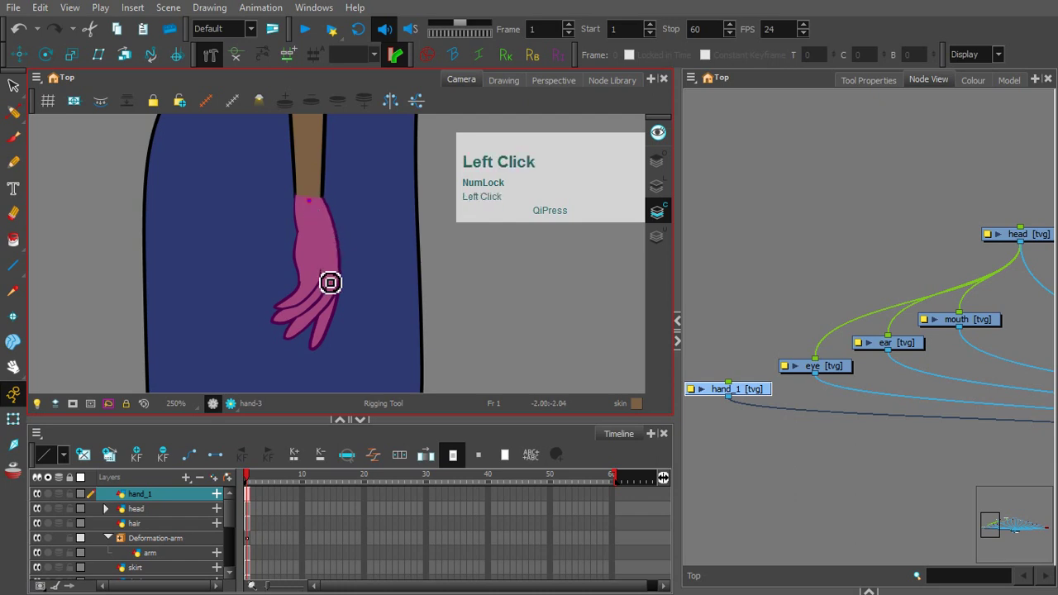
{"action": "left_click", "coordinate": [328, 279]}
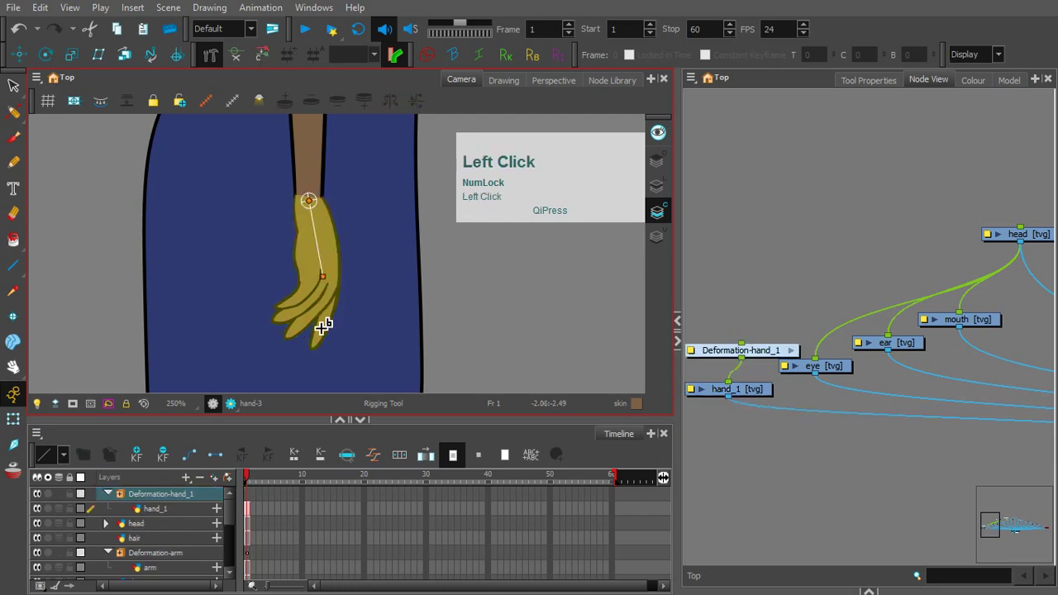
{"action": "left_click", "coordinate": [314, 349]}
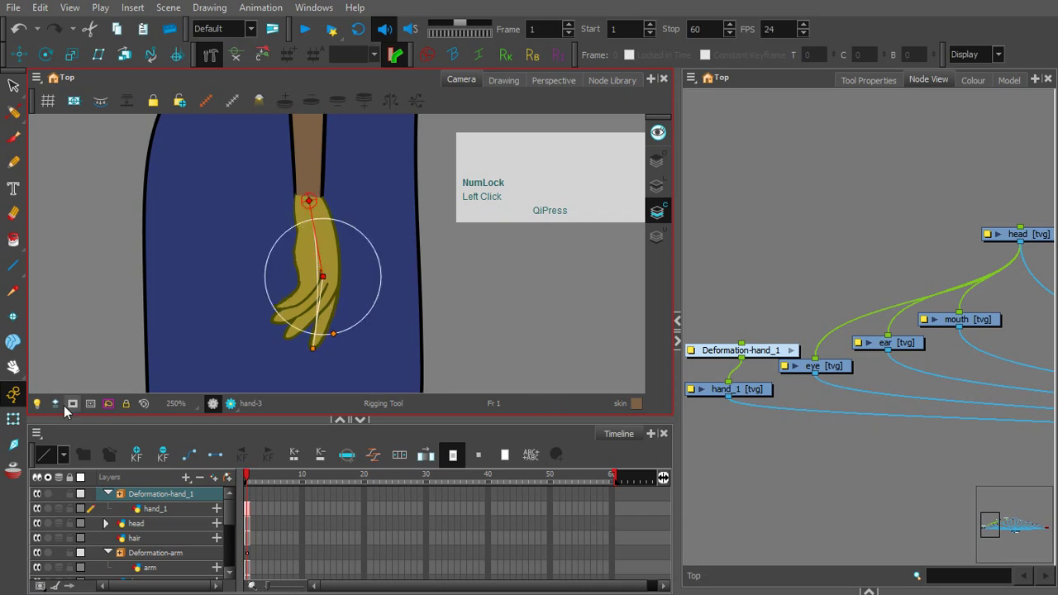
Step: Swing the finger bone forward with the Transform tool to test the hand's deformation
{"action": "left_click", "coordinate": [14, 420]}
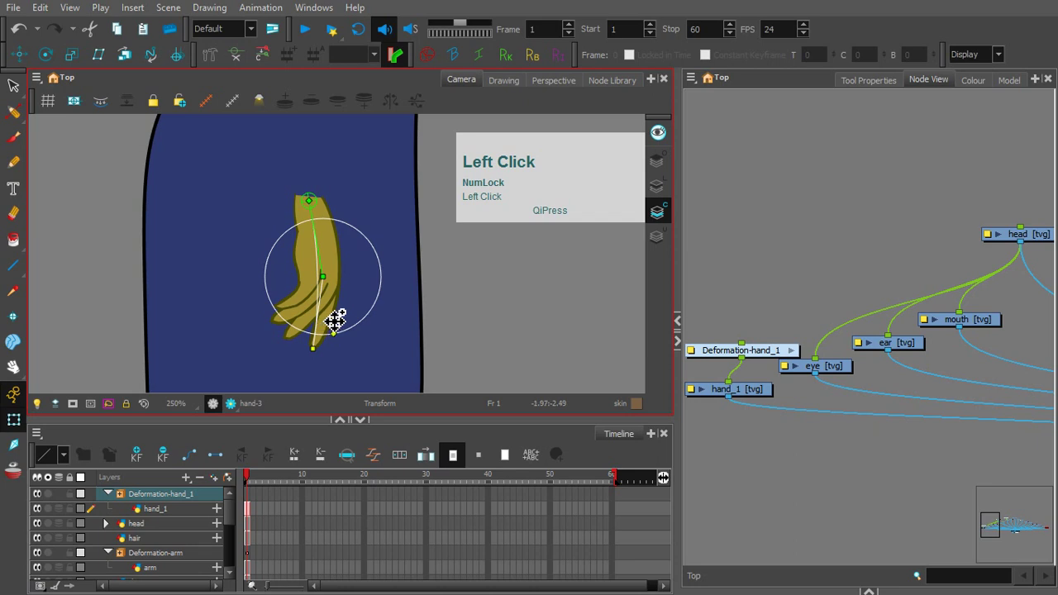
{"action": "left_click_drag", "start_coordinate": [326, 315], "coordinate": [334, 319]}
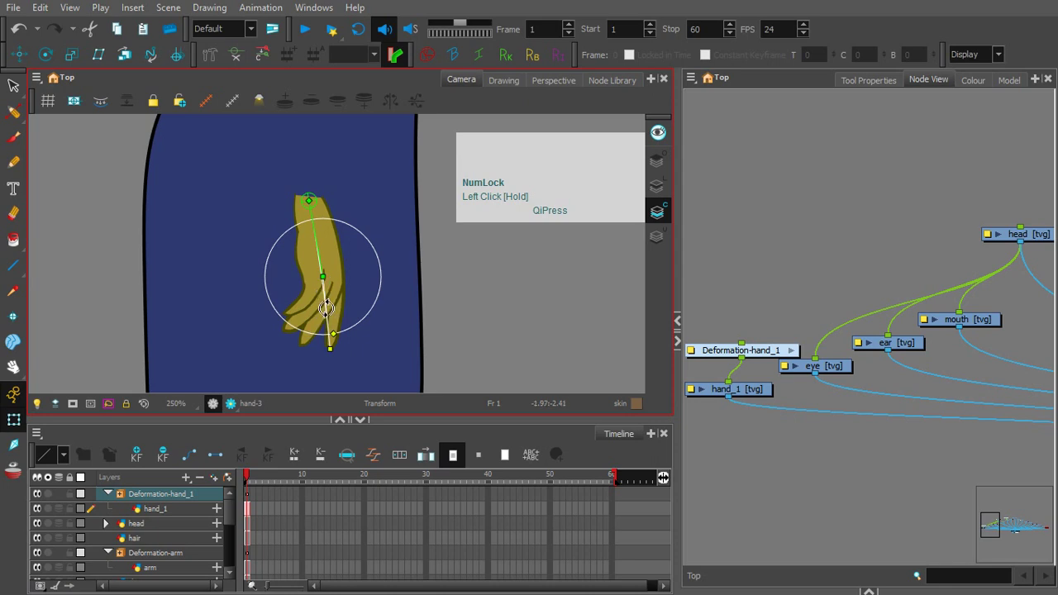
Step: Delete the frame 1 keyframes on the layers from Deformation-arm up to Deformation-hand_1 to reset the pose, and clear the selection
{"action": "left_click", "coordinate": [250, 551]}
{"action": "left_click", "coordinate": [249, 494], "text": "shift"}
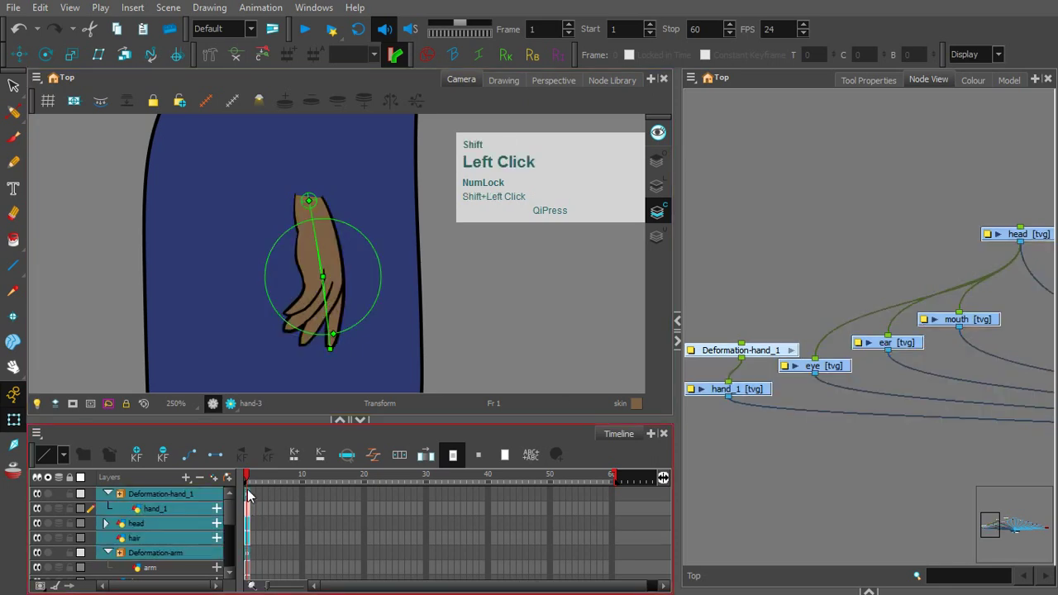
{"action": "left_click", "coordinate": [164, 456]}
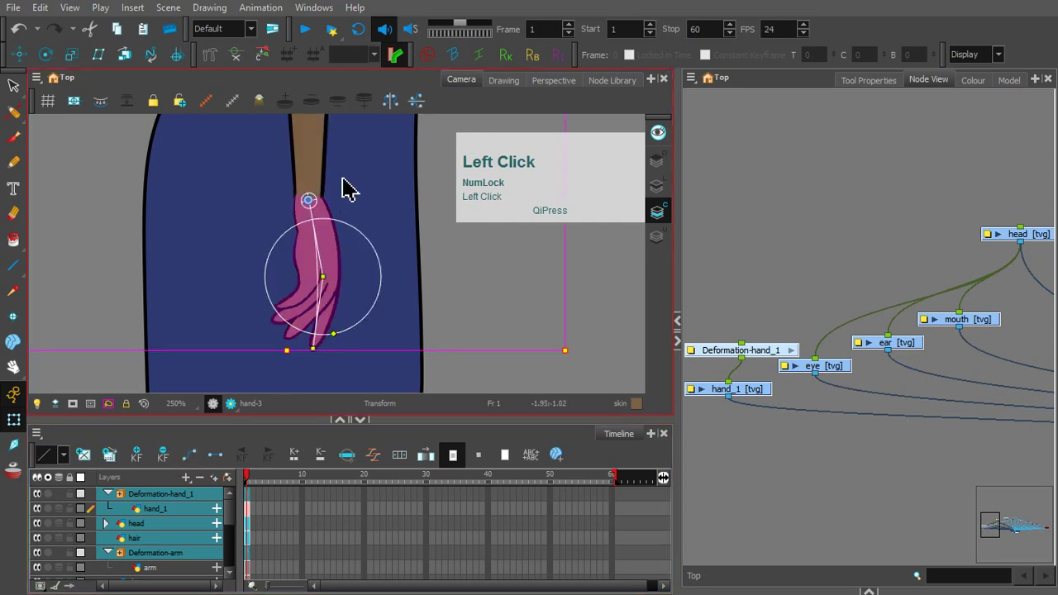
{"action": "left_click", "coordinate": [762, 202]}
{"action": "left_click", "coordinate": [433, 207]}
Step: Show only the arm's deformation chain, view it with the Transform and Rigging tools, and hide its controls again
{"action": "key", "text": "2"}
{"action": "key", "text": "2"}
{"action": "key", "text": "2"}
{"action": "key", "text": "2"}
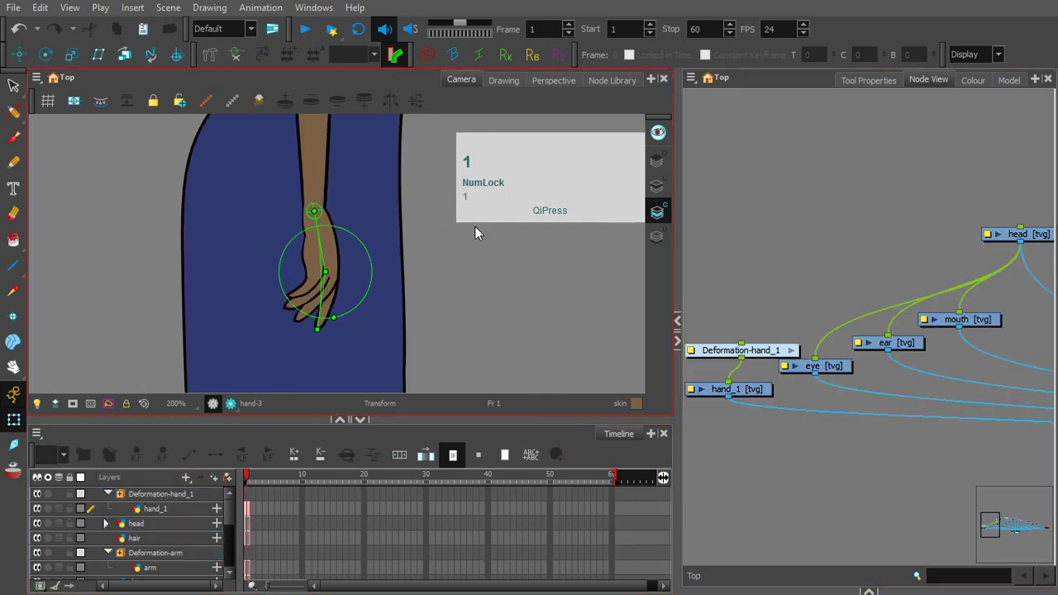
{"action": "key", "text": "space"}
{"action": "left_click_drag", "start_coordinate": [391, 189], "coordinate": [367, 295]}
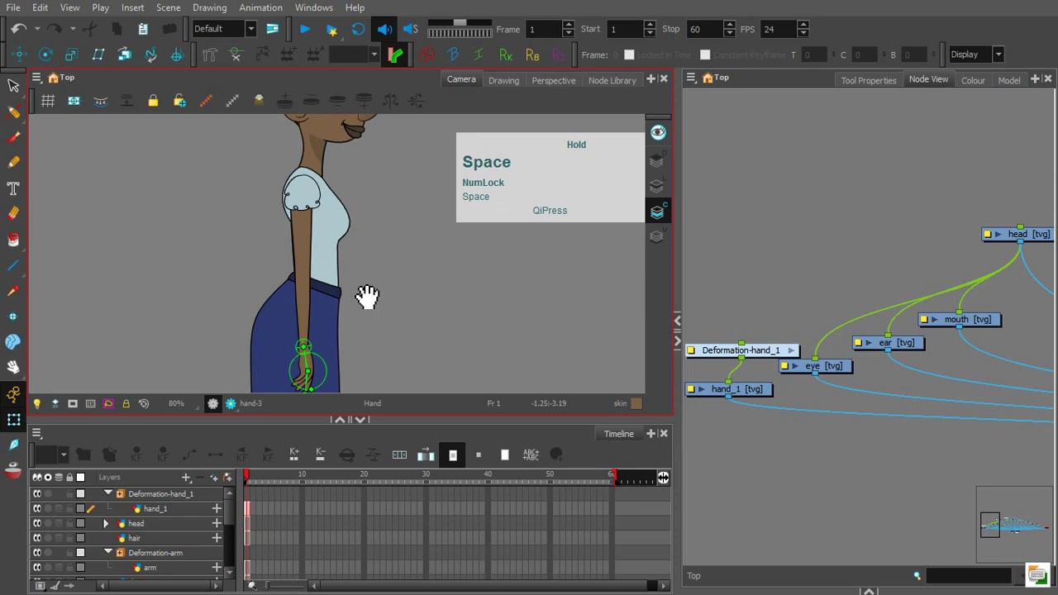
{"action": "left_click", "coordinate": [309, 258]}
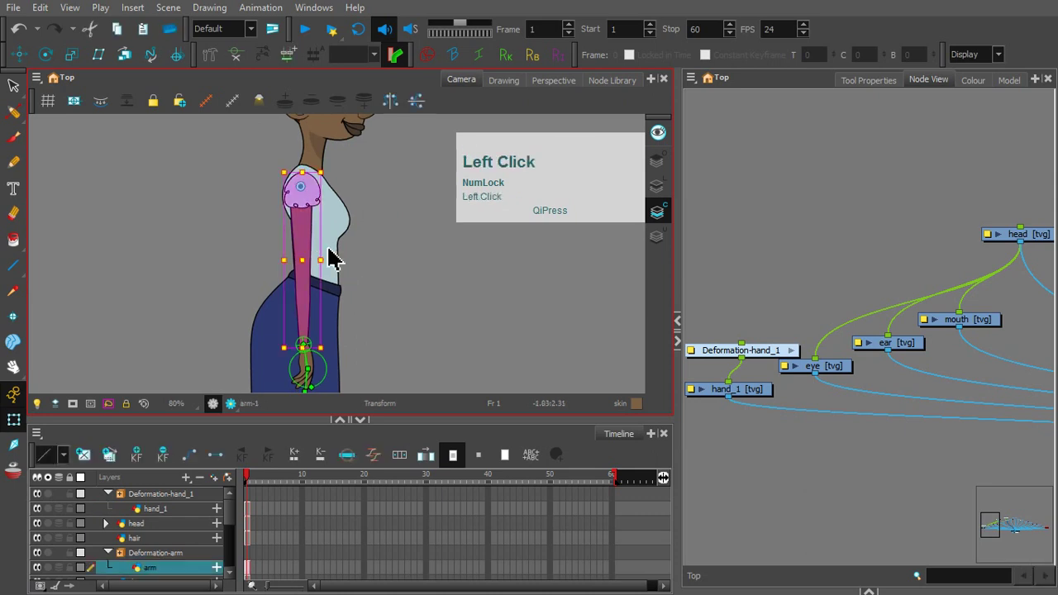
{"action": "left_click", "coordinate": [235, 55]}
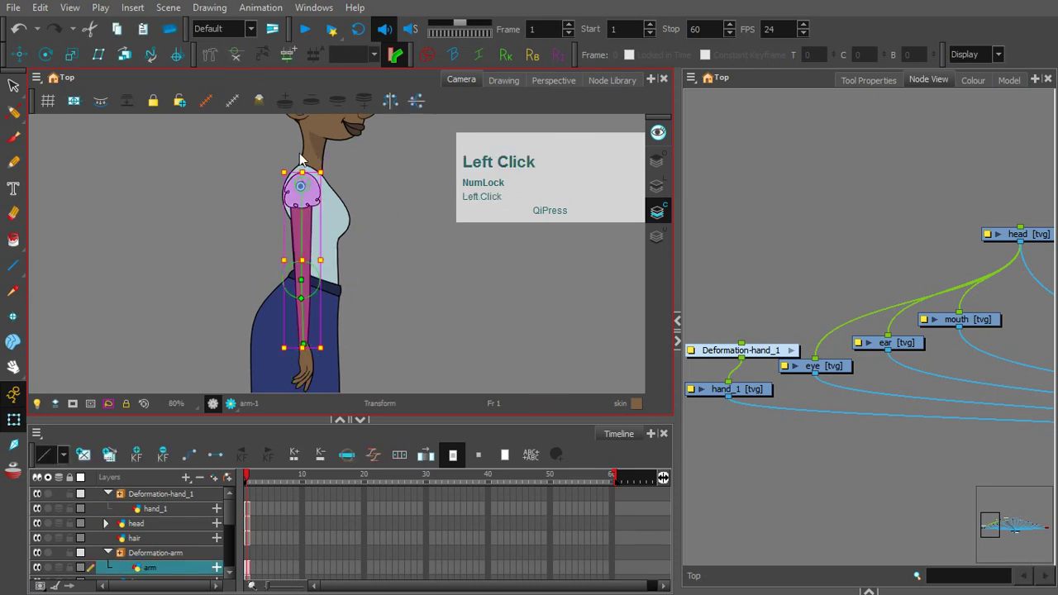
{"action": "left_click", "coordinate": [388, 253]}
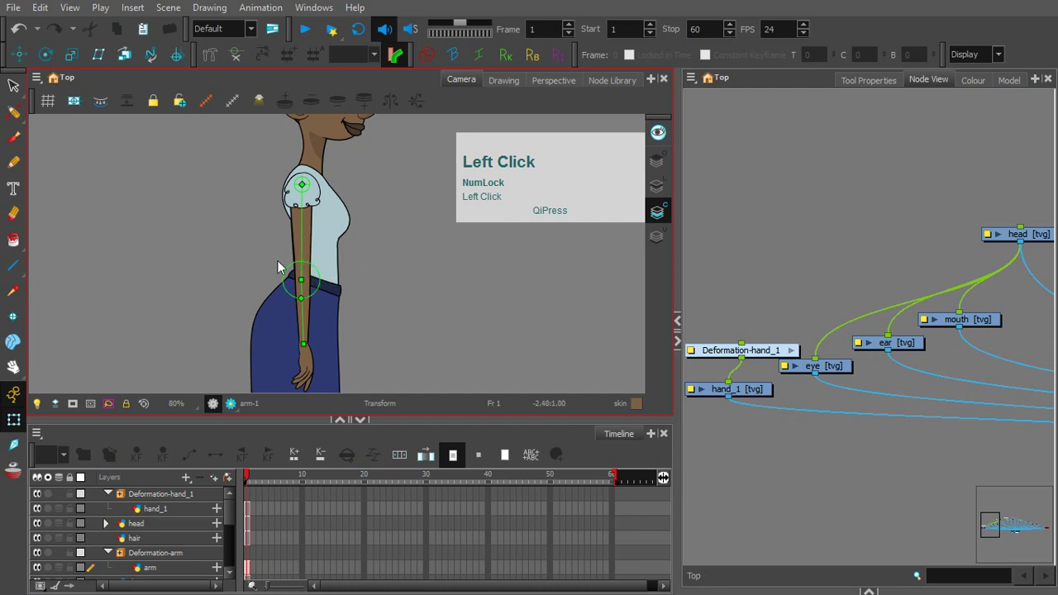
{"action": "left_click", "coordinate": [210, 55]}
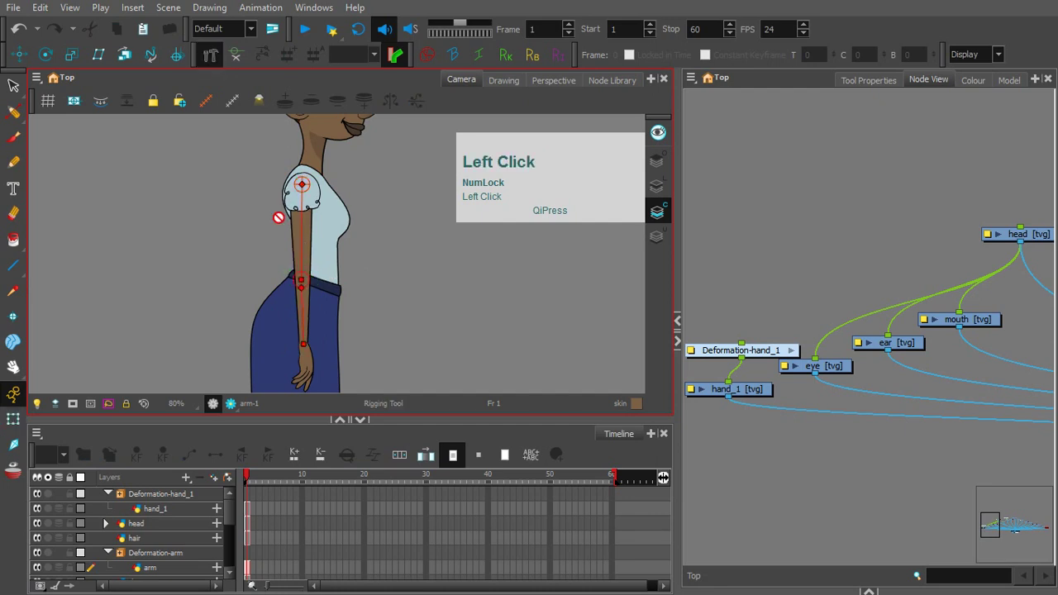
{"action": "left_click", "coordinate": [236, 56]}
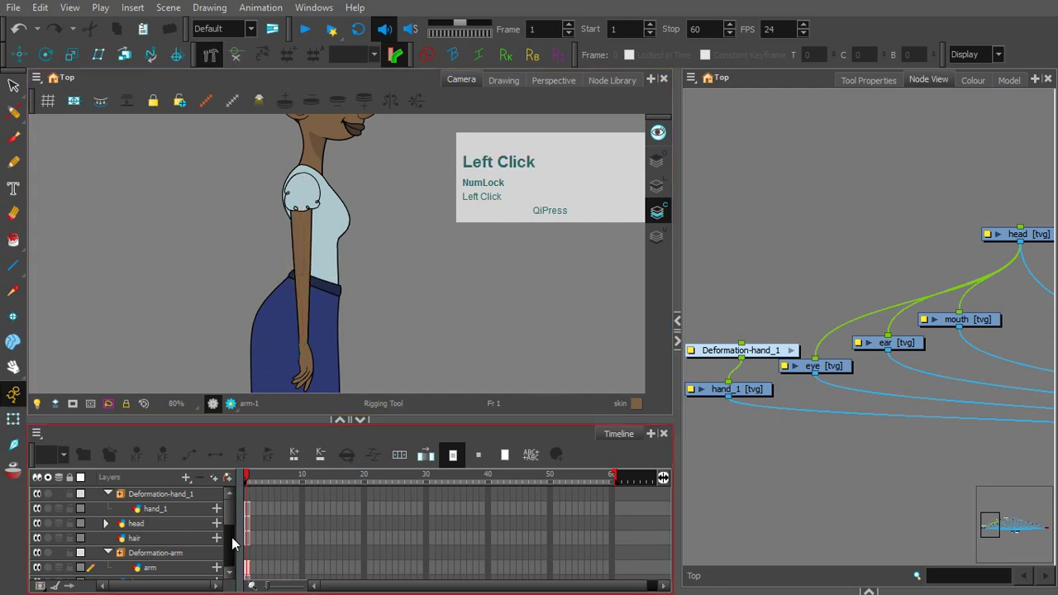
Step: Collapse the Deformation-arm layer, select the arm with the Transform tool and show its deformation controls
{"action": "left_click", "coordinate": [163, 554]}
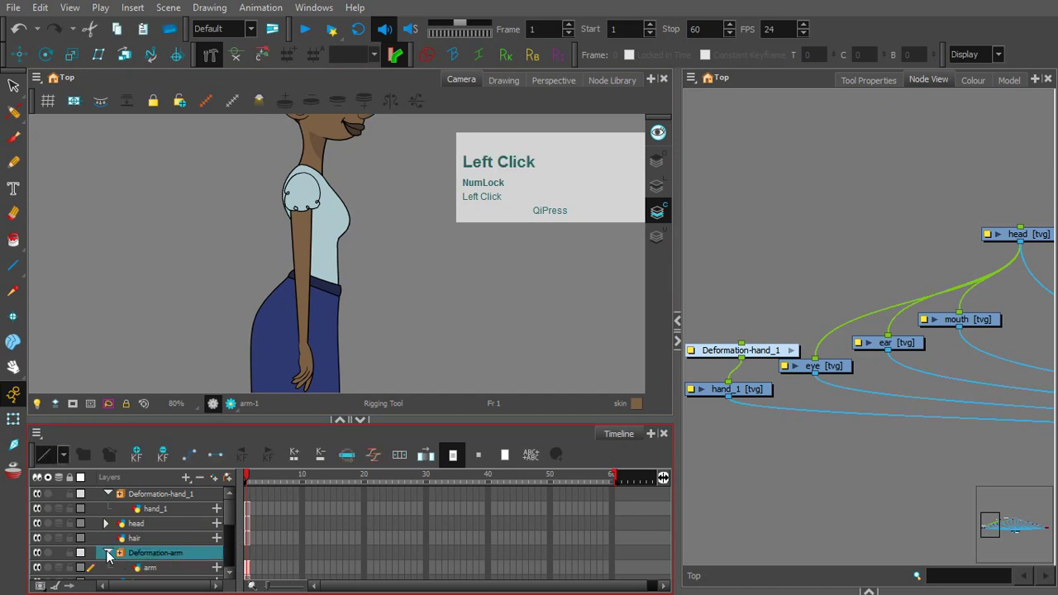
{"action": "left_click", "coordinate": [107, 554]}
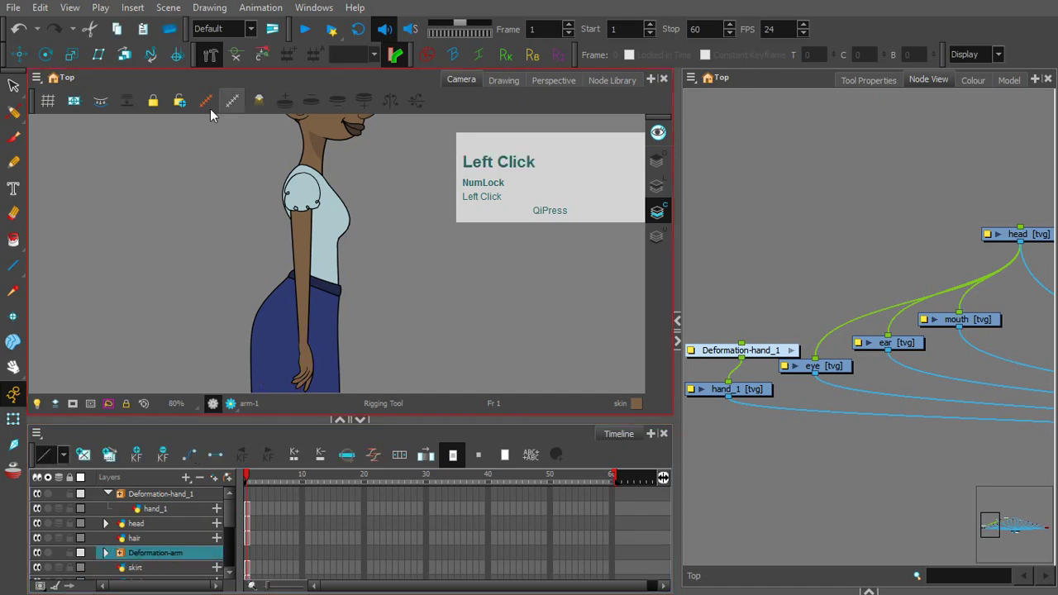
{"action": "left_click", "coordinate": [14, 420]}
{"action": "left_click", "coordinate": [312, 259]}
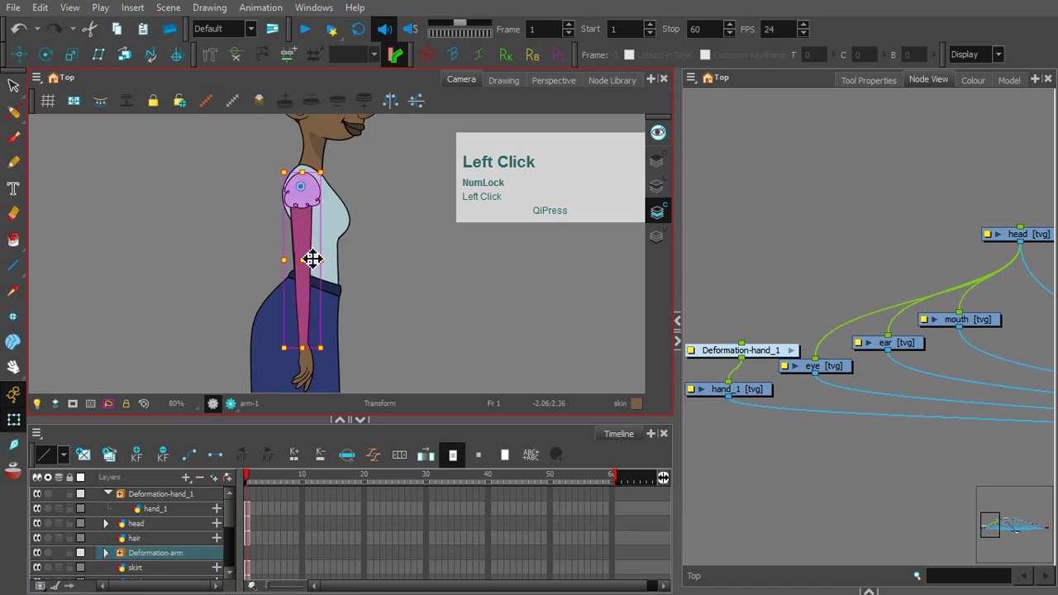
{"action": "key", "text": "grave"}
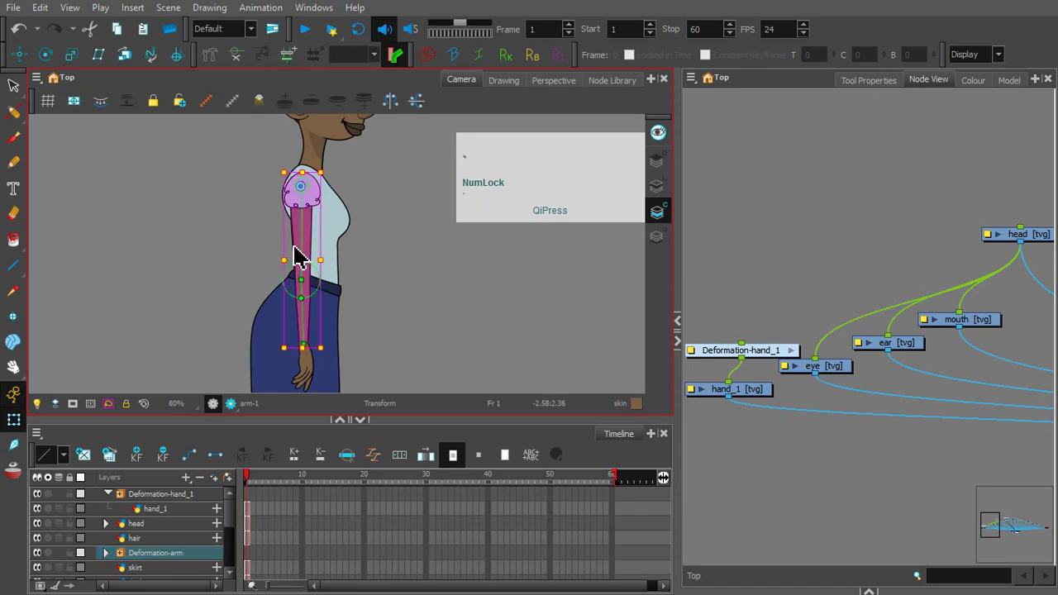
Step: Rotate the whole arm forward from the shoulder to test the upper bone, and undo the rotation
{"action": "left_click_drag", "start_coordinate": [302, 236], "coordinate": [371, 303]}
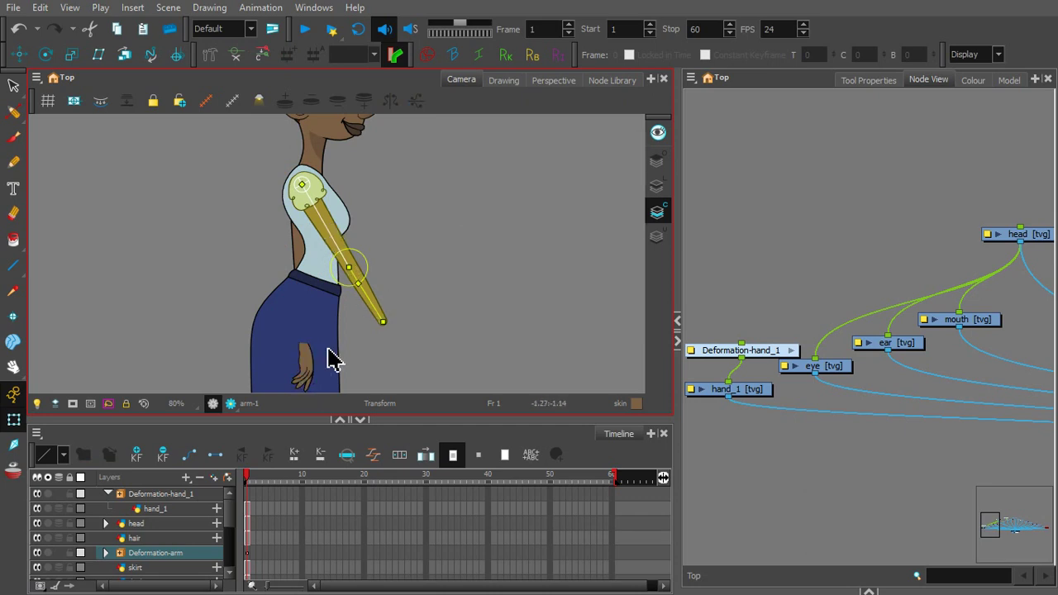
{"action": "key", "text": "ctrl+z"}
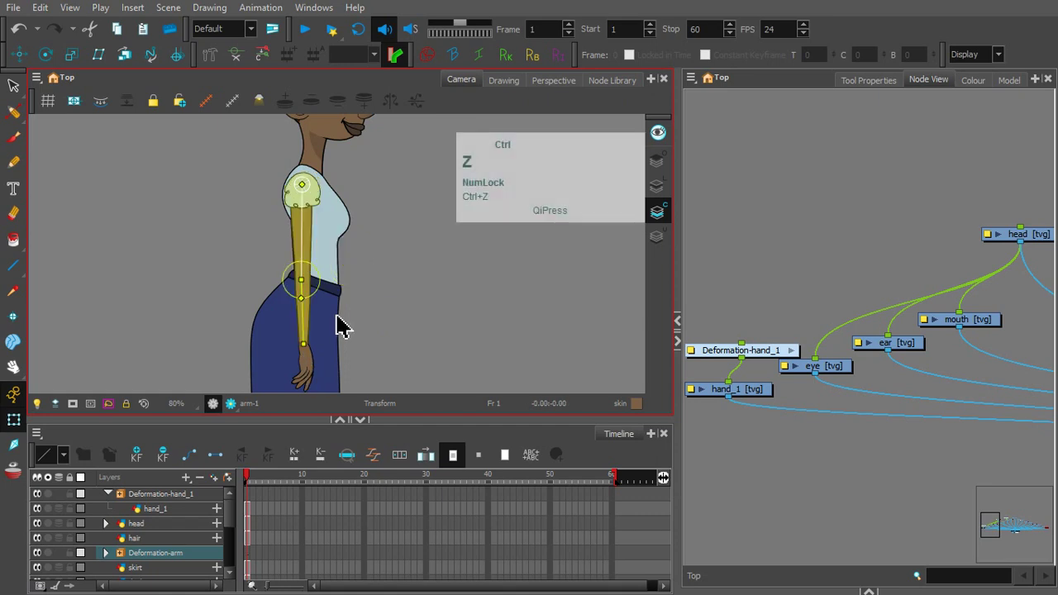
Step: Try tightening the arm's elbow joint with the Transform tool, and delete the frame 1 keyframe of Deformation-arm
{"action": "left_click", "coordinate": [264, 56]}
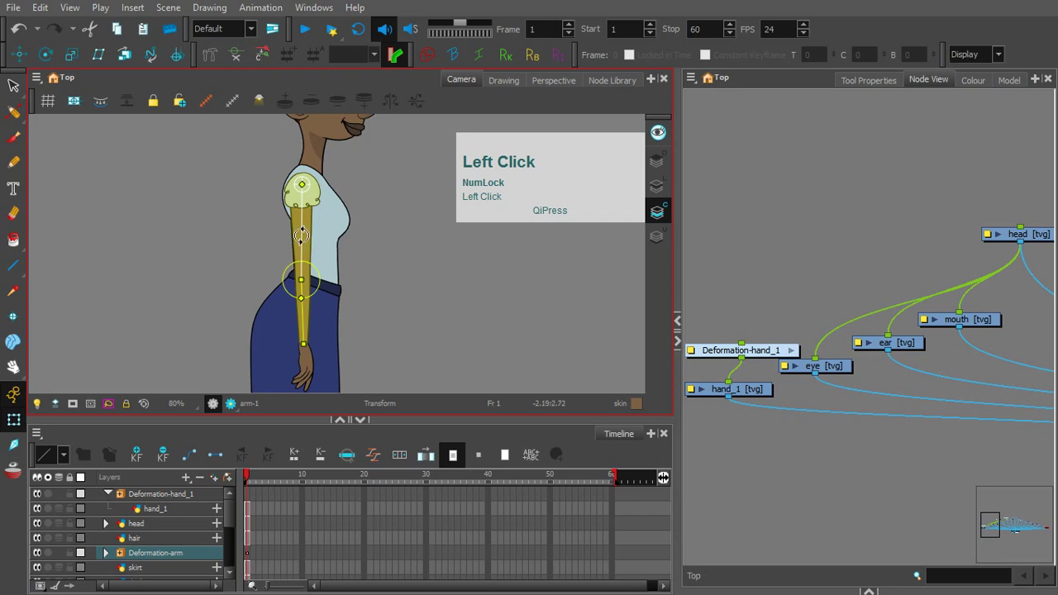
{"action": "left_click", "coordinate": [304, 318]}
{"action": "left_click", "coordinate": [167, 544]}
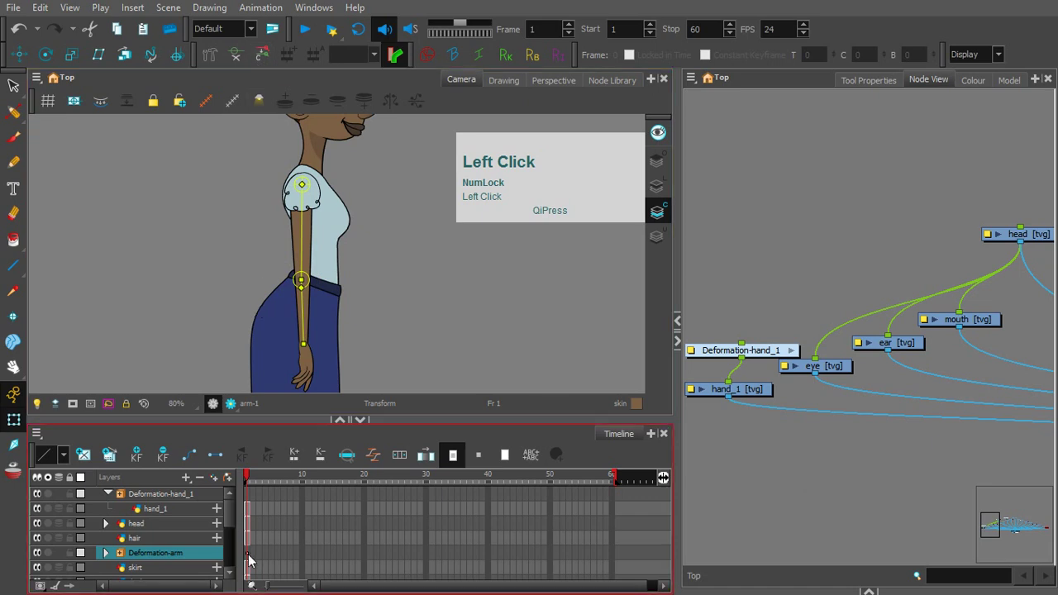
{"action": "left_click", "coordinate": [166, 463]}
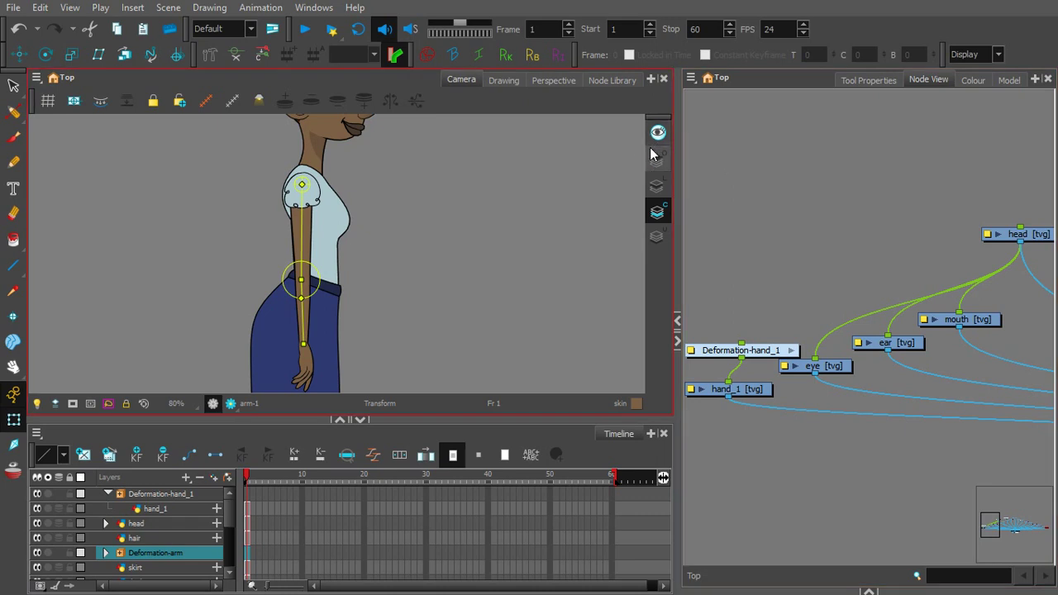
{"action": "left_click", "coordinate": [742, 219]}
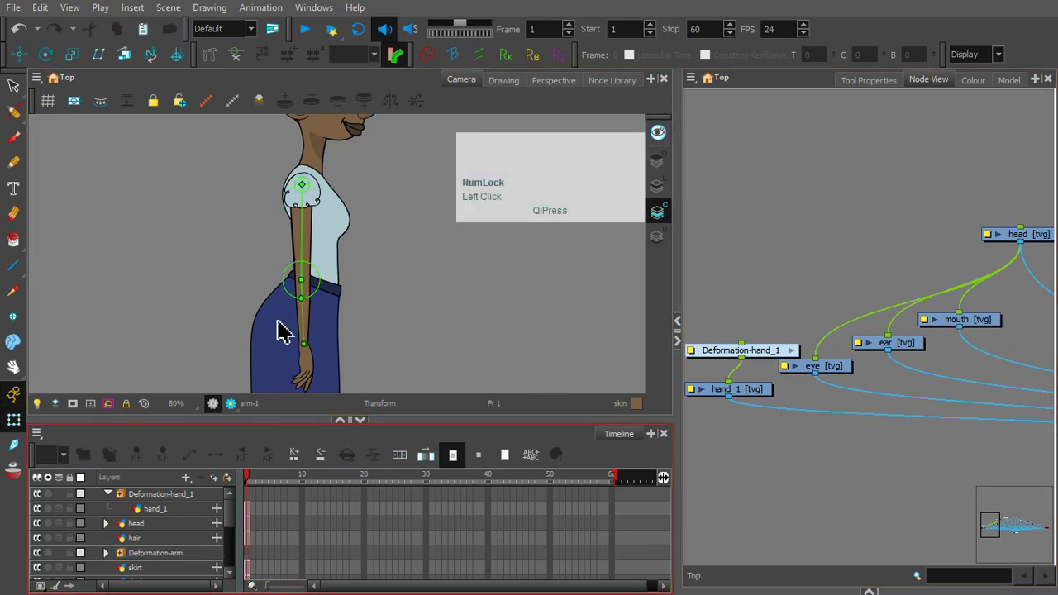
Step: Delete the Deformation-arm group from the node network, leaving the arm drawing unrigged
{"action": "key", "text": "space"}
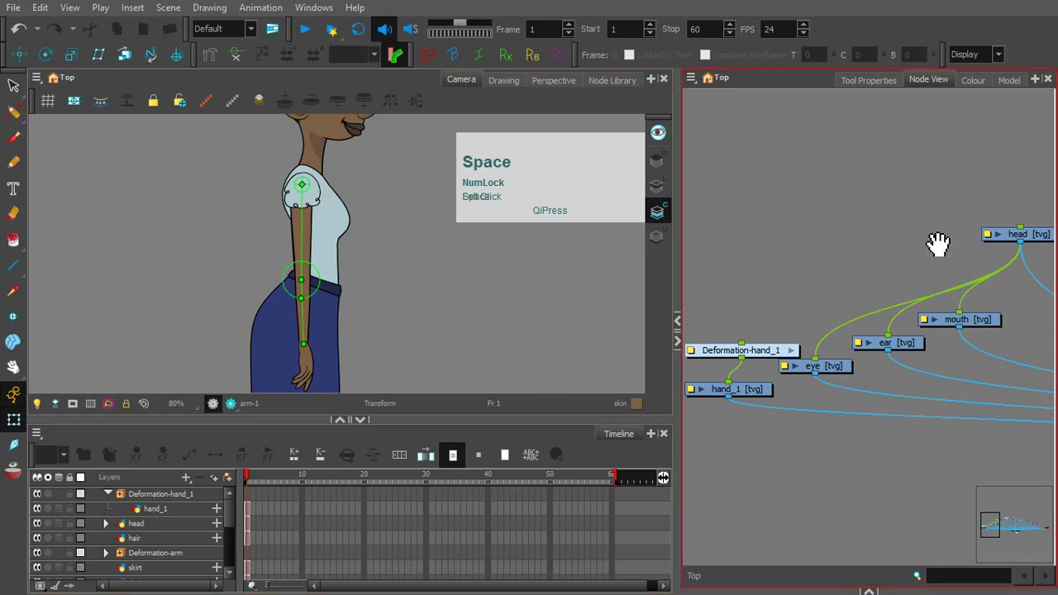
{"action": "left_click_drag", "start_coordinate": [938, 242], "coordinate": [817, 249]}
{"action": "left_click", "coordinate": [976, 231]}
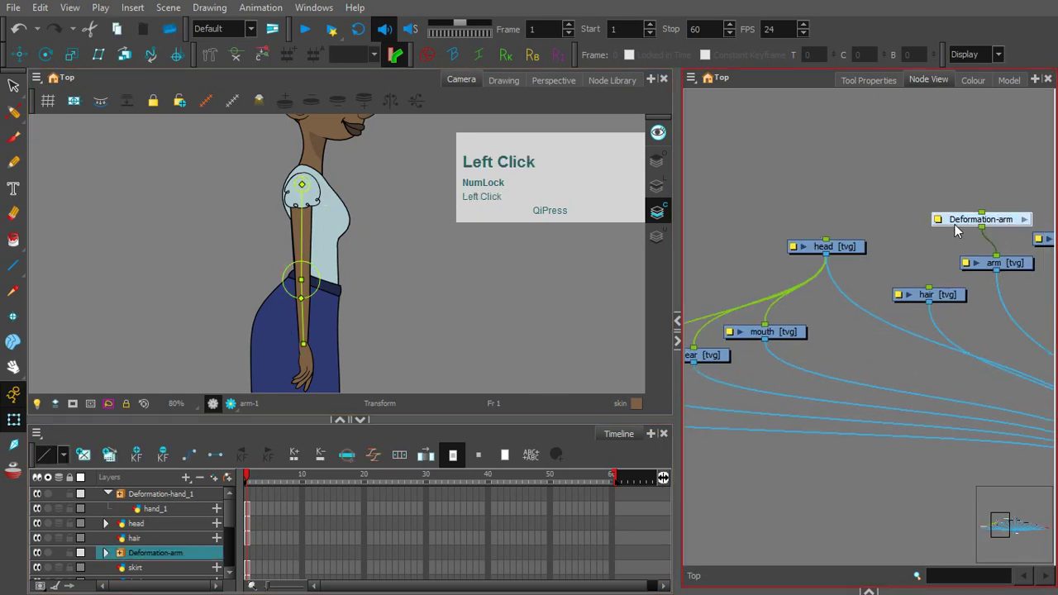
{"action": "key", "text": "Delete"}
Step: Rebuild the arm's bone chain with the Rigging tool from shoulder to elbow to wrist, and shorten the elbow joint
{"action": "left_click", "coordinate": [303, 199]}
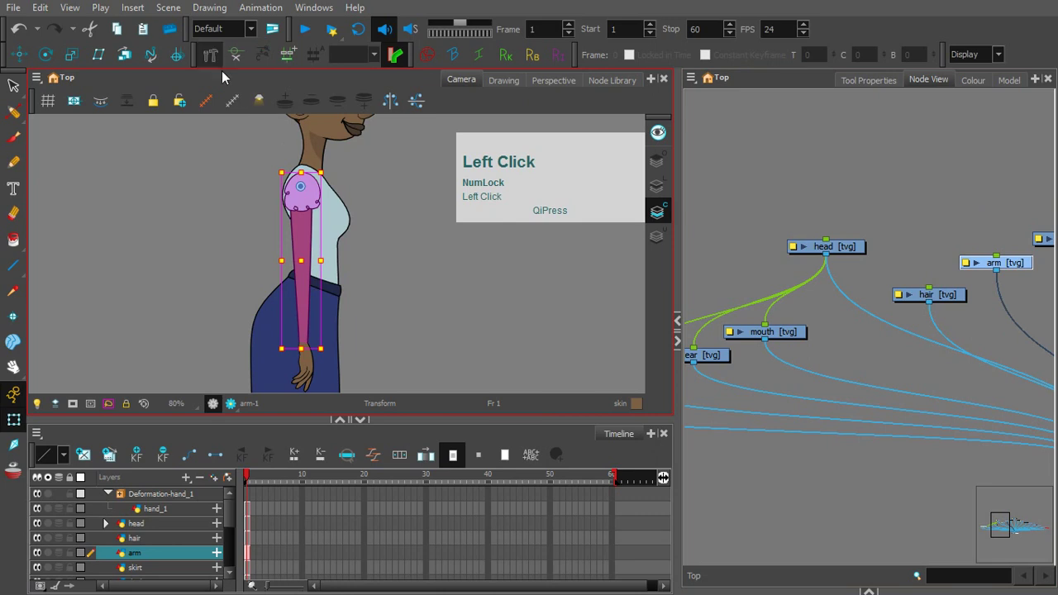
{"action": "left_click", "coordinate": [303, 188]}
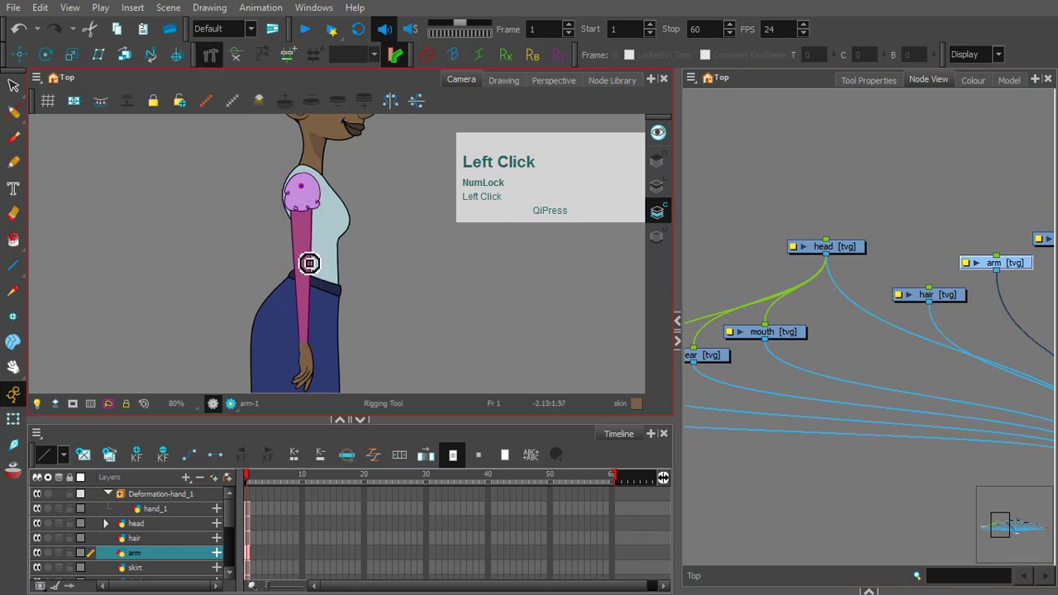
{"action": "left_click", "coordinate": [301, 279]}
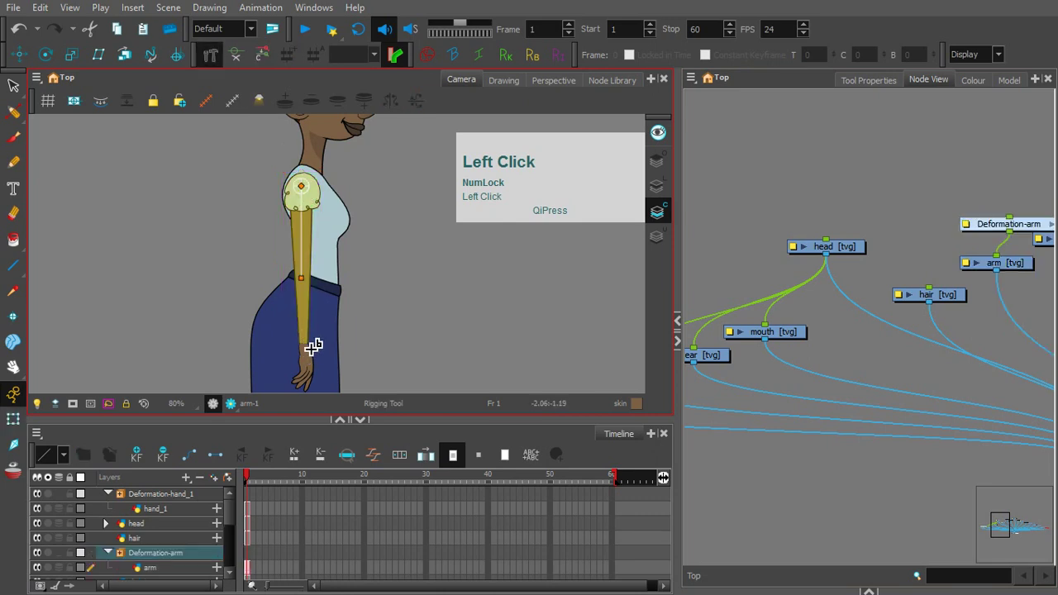
{"action": "left_click", "coordinate": [303, 341]}
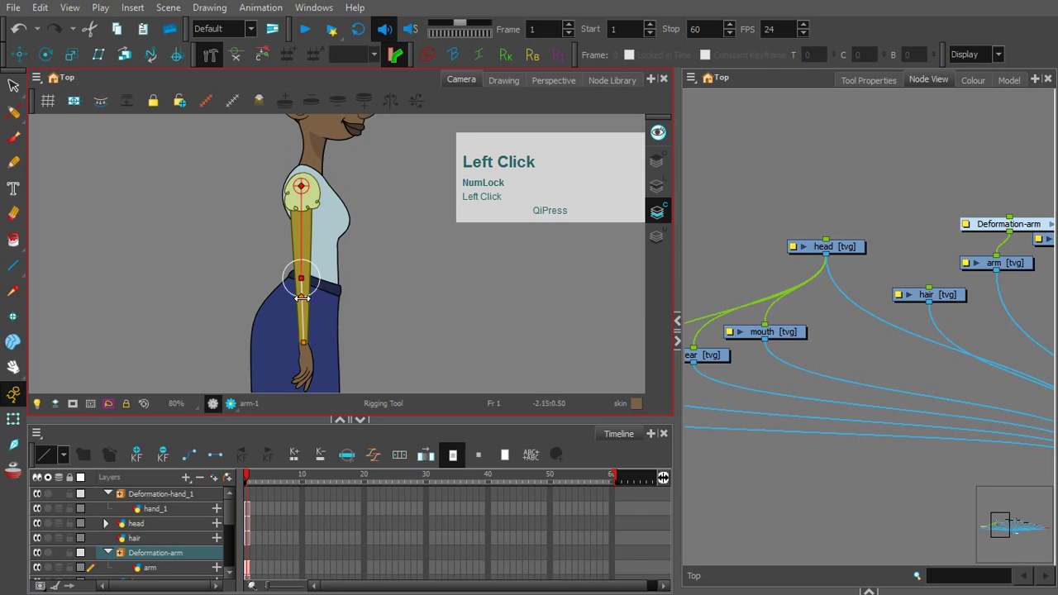
{"action": "left_click_drag", "start_coordinate": [302, 297], "coordinate": [302, 288]}
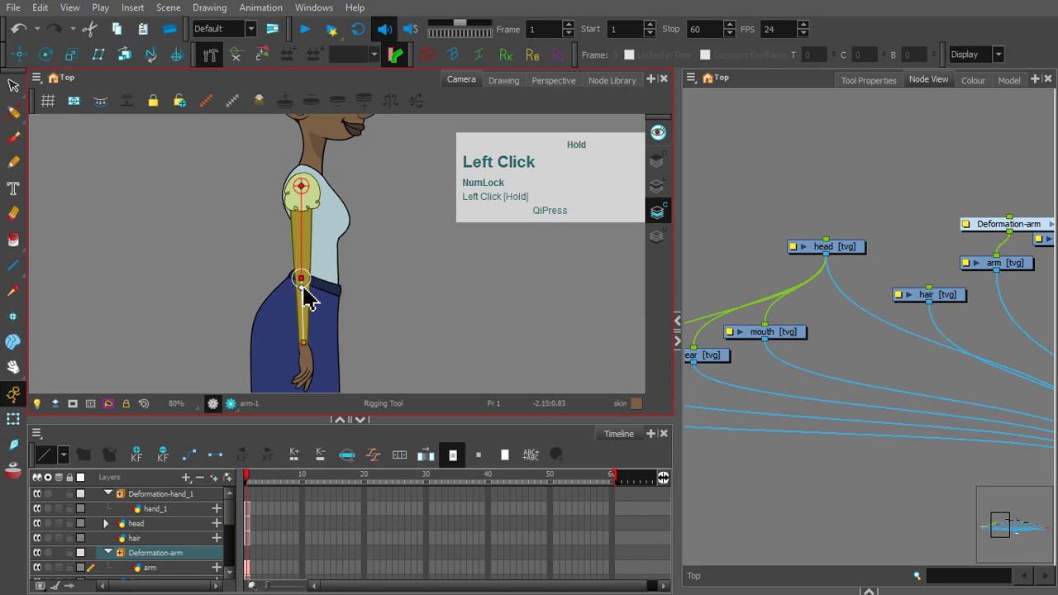
{"action": "left_click", "coordinate": [14, 422]}
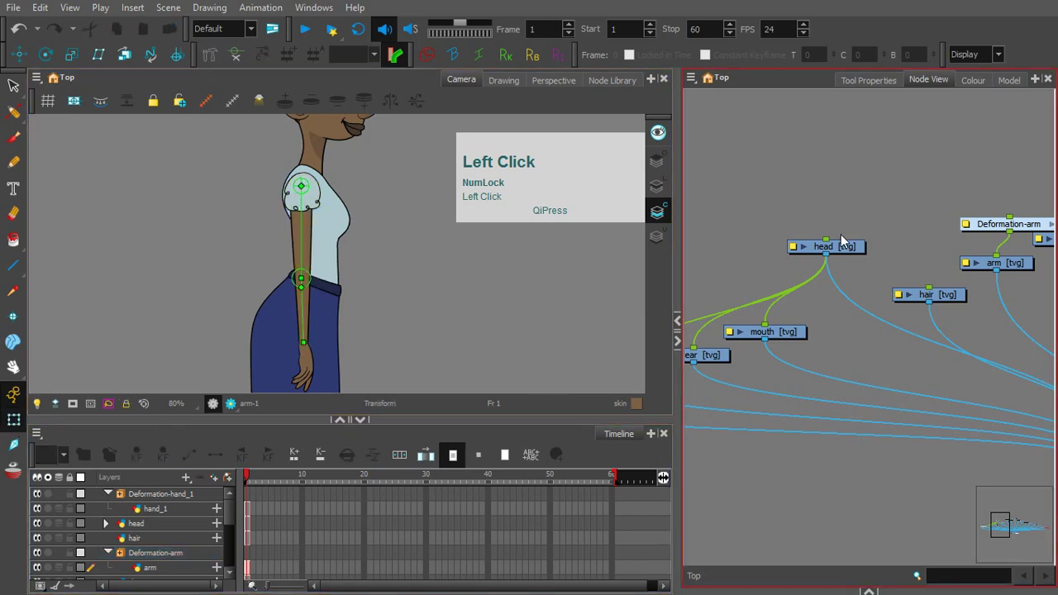
Step: Expand the Node View across the window and space the Deformation-hand_1 and Deformation-arm nodes out above their drawings
{"action": "key", "text": "1"}
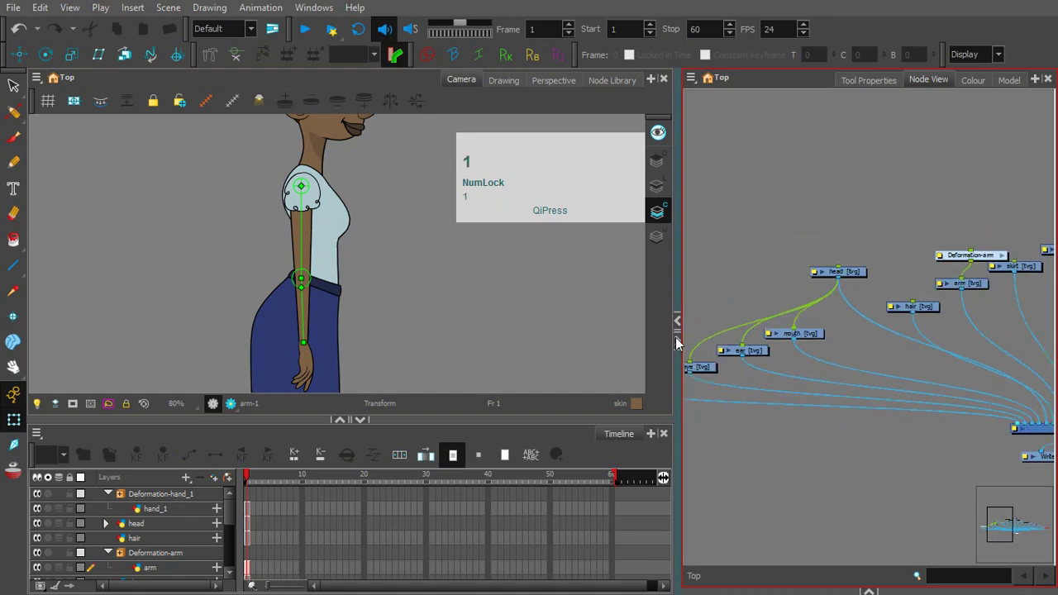
{"action": "left_click", "coordinate": [678, 321]}
{"action": "left_click_drag", "start_coordinate": [603, 346], "coordinate": [538, 378]}
{"action": "key", "text": "2"}
{"action": "key", "text": "2"}
{"action": "key", "text": "2"}
{"action": "key", "text": "space"}
{"action": "left_click_drag", "start_coordinate": [628, 268], "coordinate": [507, 217]}
{"action": "key", "text": "space"}
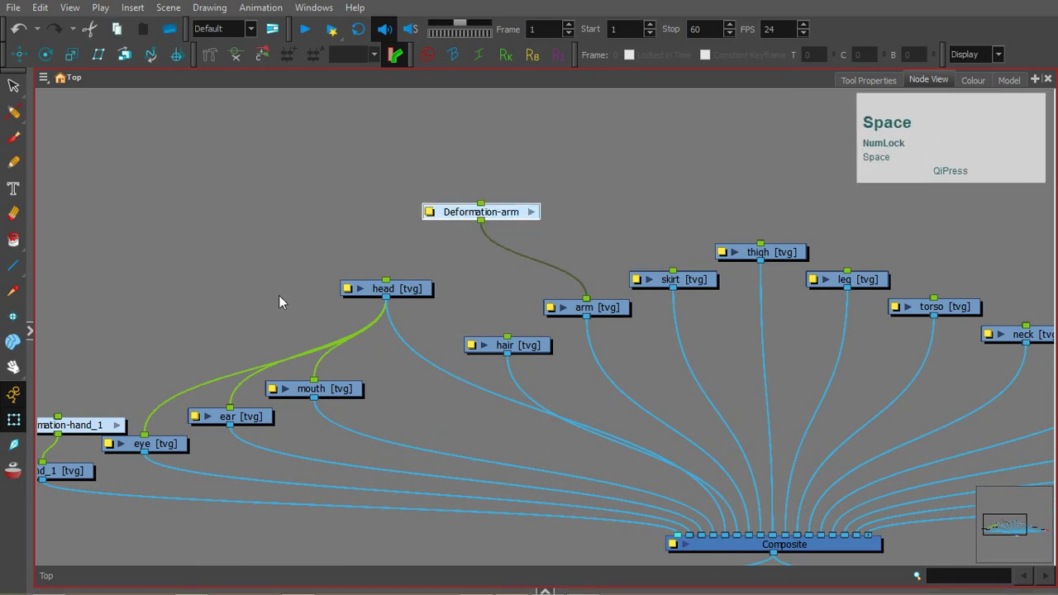
{"action": "left_click_drag", "start_coordinate": [53, 359], "coordinate": [214, 317]}
{"action": "left_click_drag", "start_coordinate": [235, 372], "coordinate": [232, 273]}
{"action": "left_click", "coordinate": [656, 174]}
{"action": "left_click_drag", "start_coordinate": [657, 178], "coordinate": [639, 164]}
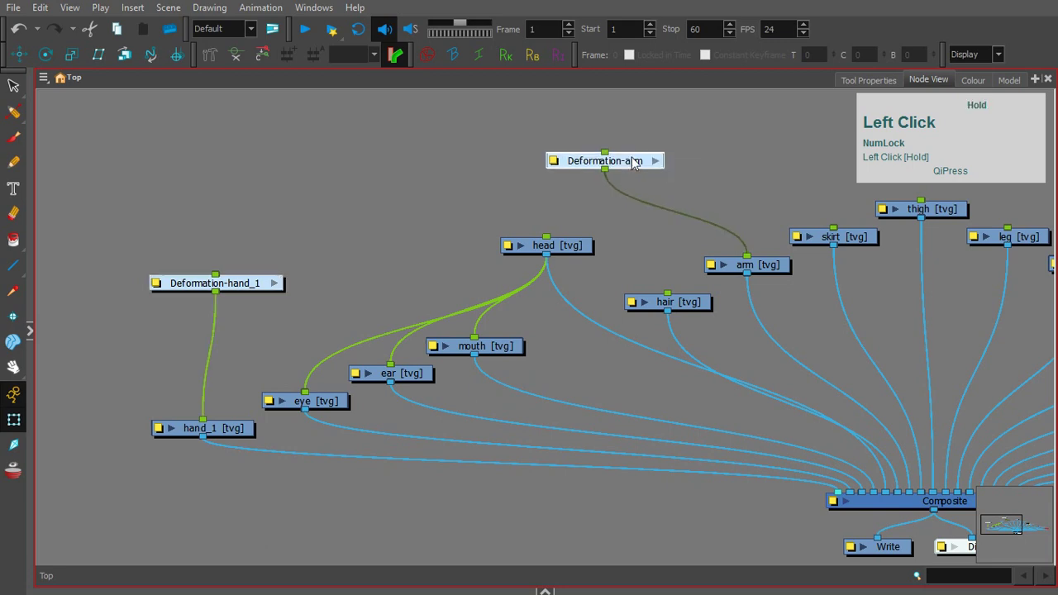
{"action": "left_click", "coordinate": [785, 100]}
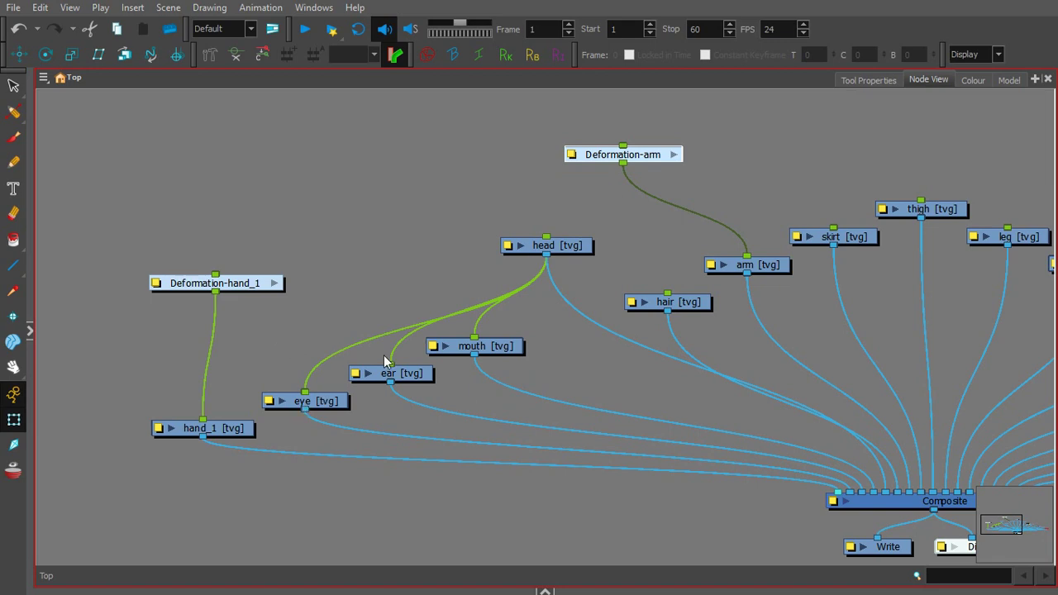
Step: Restore the Node View beside the Camera view with Deformation-arm in sight, and save the scene
{"action": "left_click", "coordinate": [29, 331]}
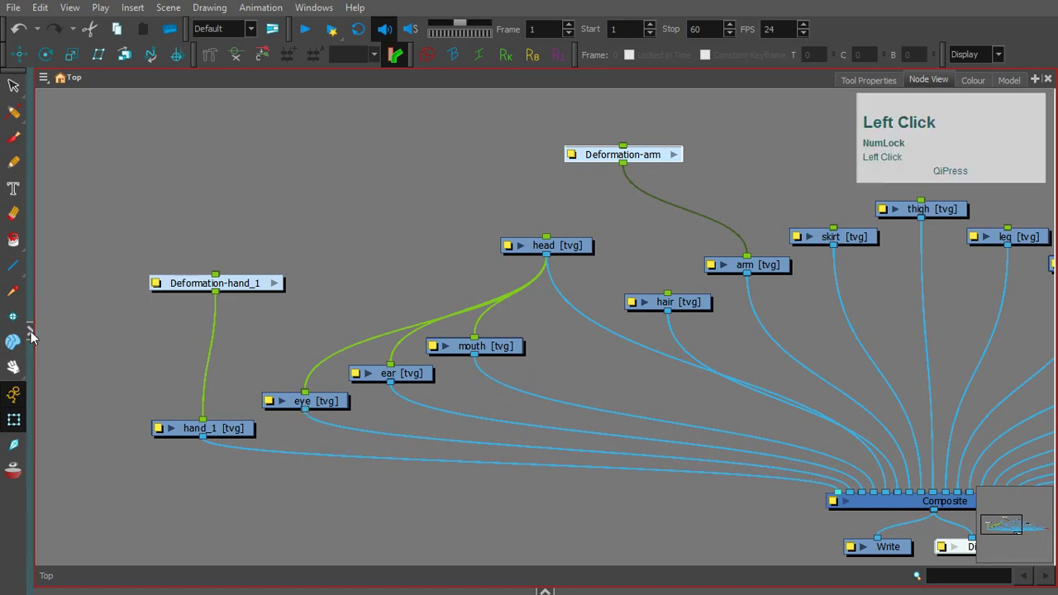
{"action": "key", "text": "space"}
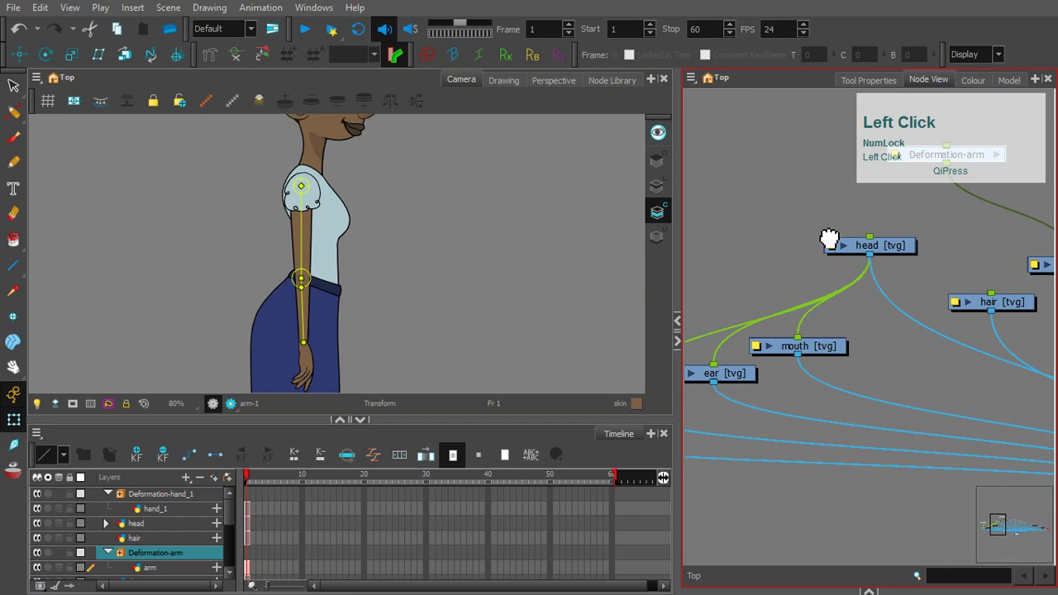
{"action": "left_click_drag", "start_coordinate": [822, 200], "coordinate": [842, 231]}
{"action": "left_click_drag", "start_coordinate": [913, 154], "coordinate": [462, 566]}
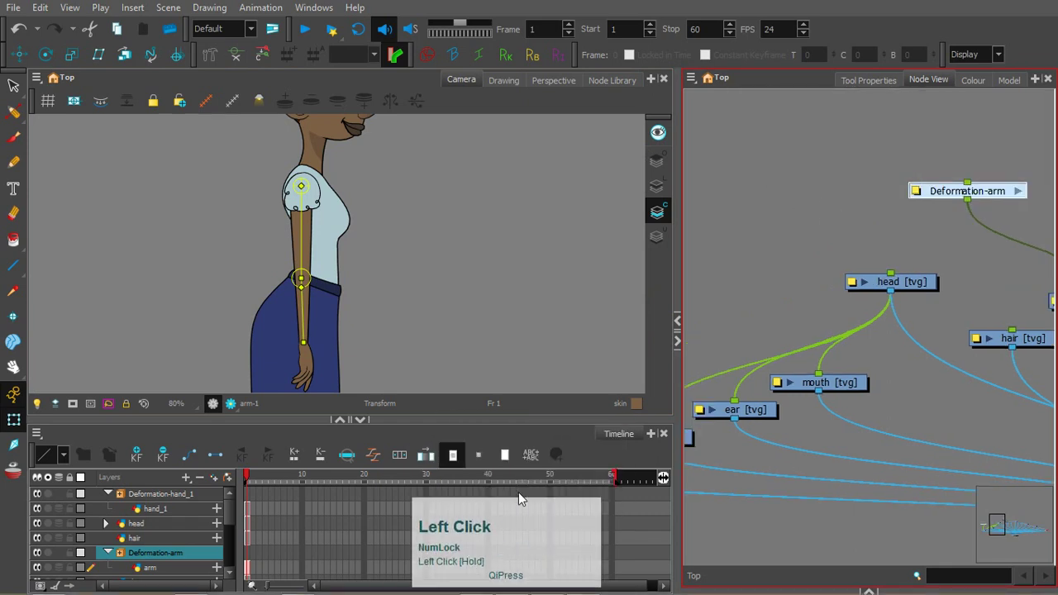
{"action": "key", "text": "space"}
{"action": "left_click", "coordinate": [918, 191]}
{"action": "left_click", "coordinate": [861, 217]}
{"action": "key", "text": "space"}
{"action": "mouse_move", "coordinate": [861, 218]}
{"action": "left_mouse_down"}
{"action": "mouse_move", "coordinate": [912, 220]}
{"action": "mouse_move", "coordinate": [853, 215]}
{"action": "left_mouse_up"}
{"action": "left_click", "coordinate": [1016, 177]}
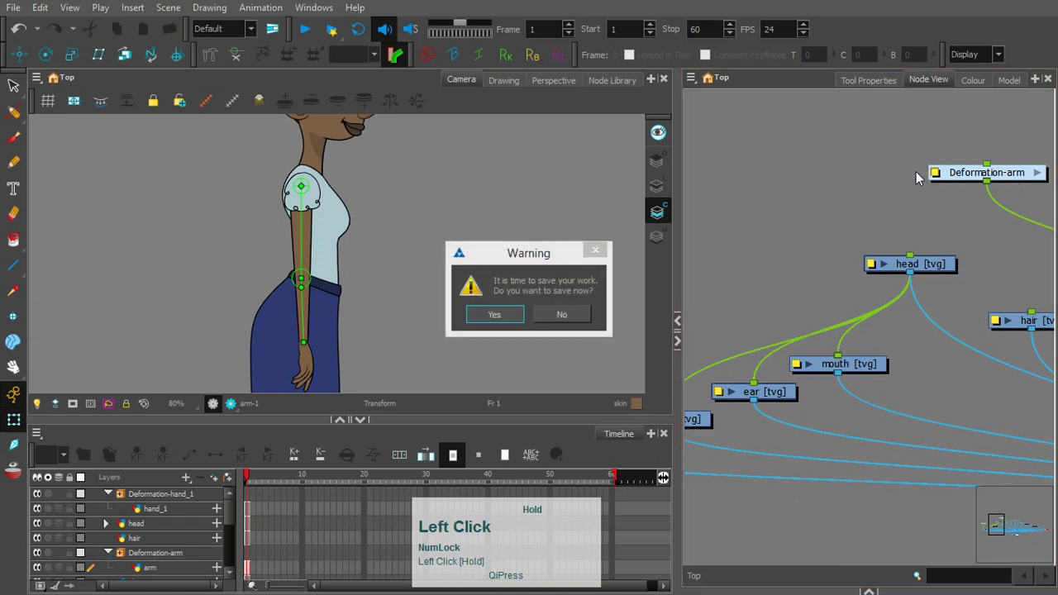
{"action": "left_click", "coordinate": [515, 314]}
Step: Try parenting the hand directly to the arm by connecting Deformation-arm's output to Deformation-hand_1
{"action": "left_click_drag", "start_coordinate": [1016, 171], "coordinate": [827, 168]}
{"action": "key", "text": "space"}
{"action": "left_click_drag", "start_coordinate": [779, 236], "coordinate": [971, 200]}
{"action": "left_click_drag", "start_coordinate": [996, 129], "coordinate": [770, 257]}
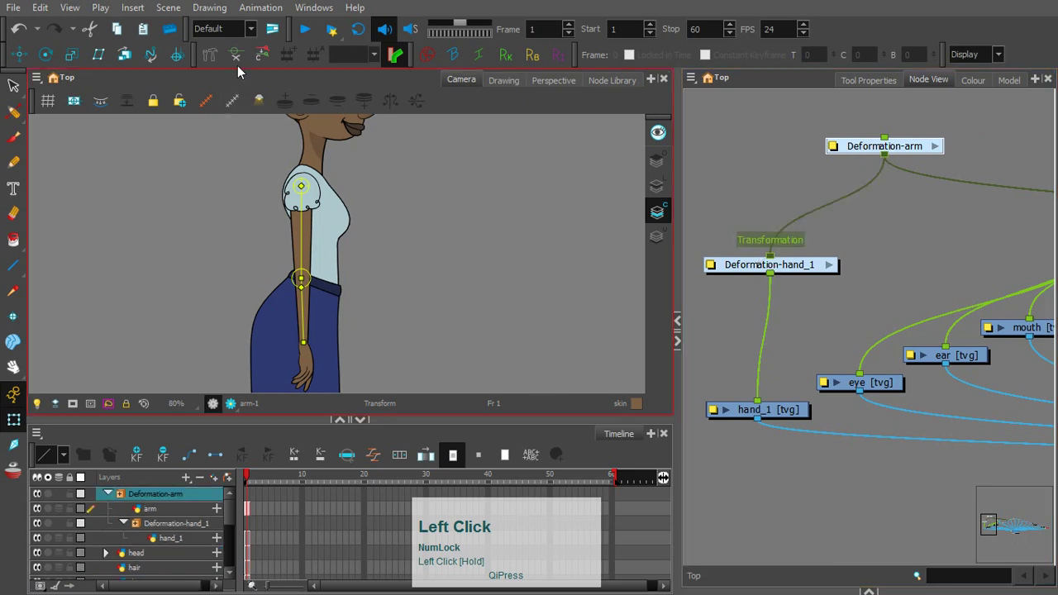
{"action": "left_click", "coordinate": [961, 120]}
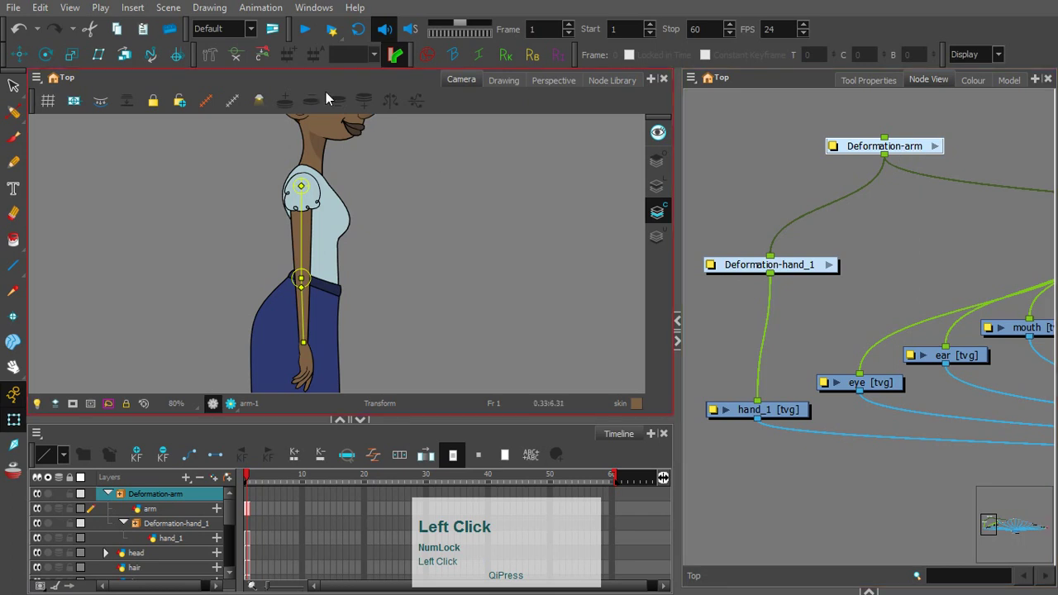
Step: Show the hand's deformation controls to check the direct connection, and disconnect Deformation-hand_1 from Deformation-arm
{"action": "left_click", "coordinate": [232, 56]}
{"action": "key", "text": "space"}
{"action": "left_click_drag", "start_coordinate": [398, 266], "coordinate": [434, 250]}
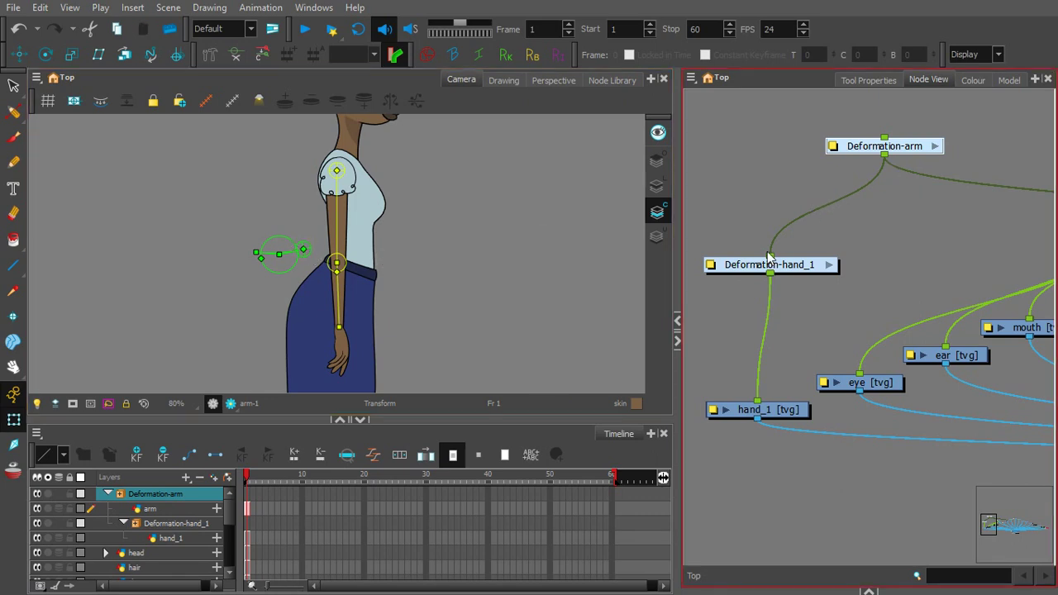
{"action": "left_click_drag", "start_coordinate": [771, 255], "coordinate": [779, 197]}
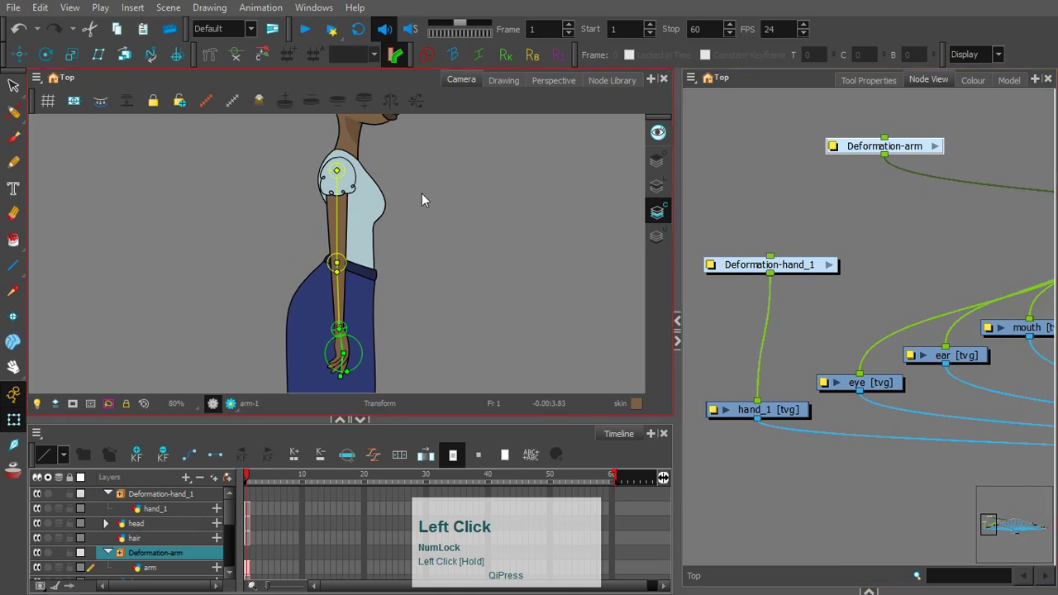
{"action": "left_click_drag", "start_coordinate": [916, 149], "coordinate": [924, 154]}
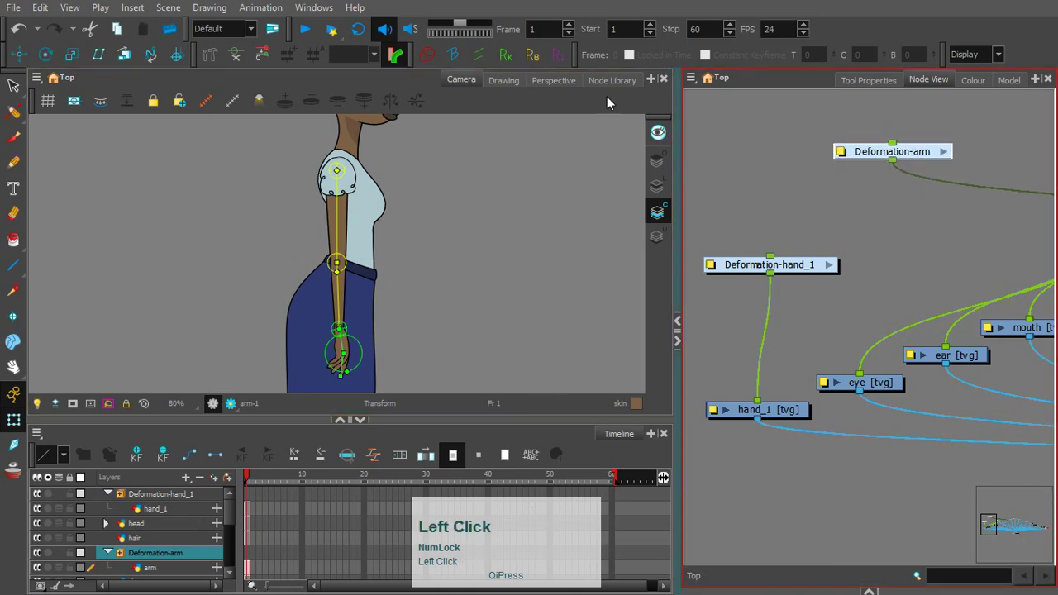
Step: Add a KinematicOutput node from the library's Deformation category and connect it between Deformation-arm and Deformation-hand_1
{"action": "left_click", "coordinate": [610, 81]}
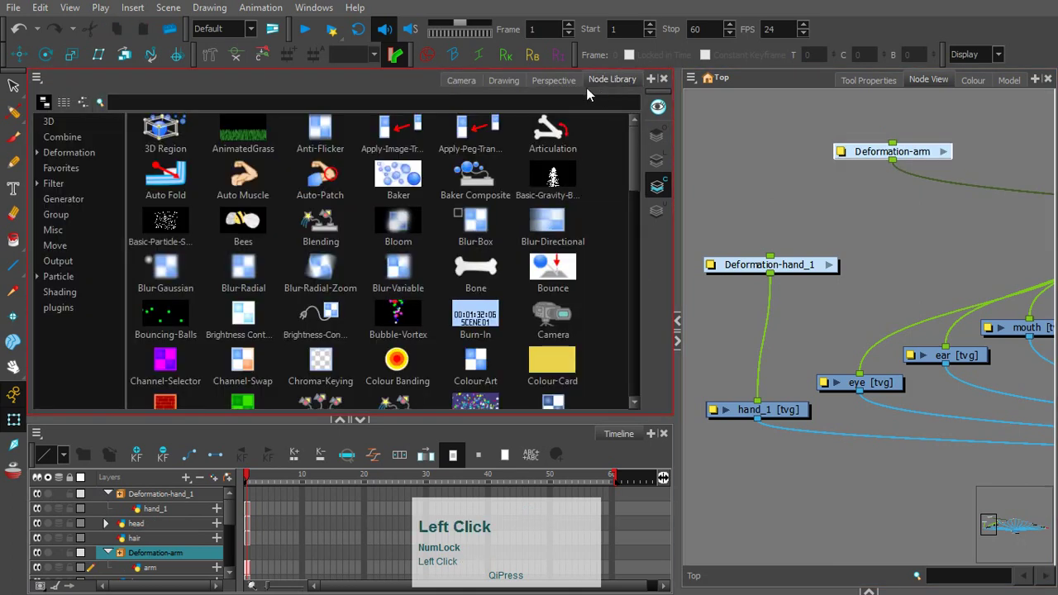
{"action": "left_click", "coordinate": [78, 156]}
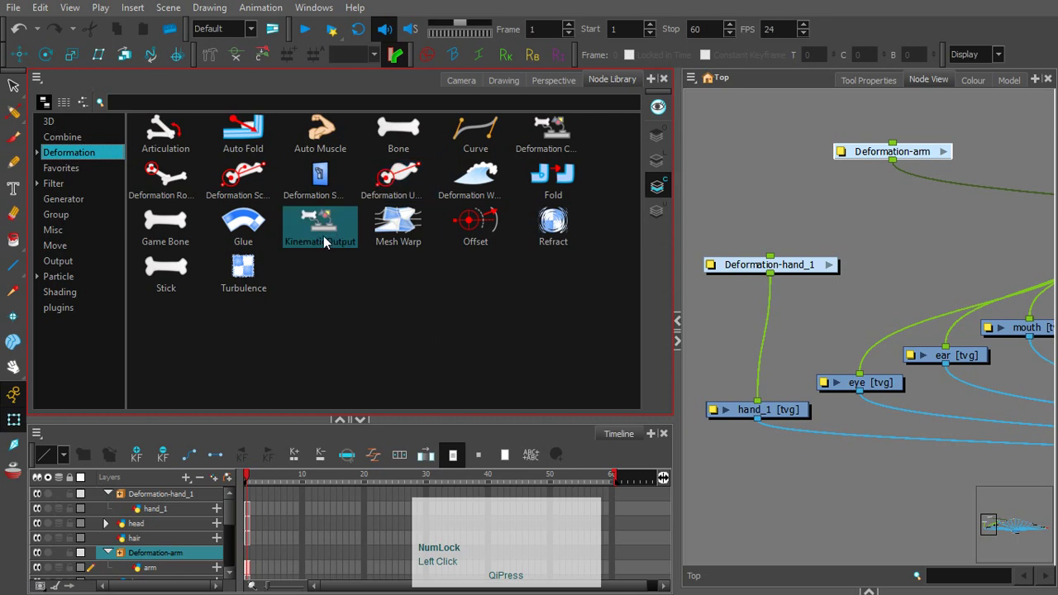
{"action": "left_click_drag", "start_coordinate": [323, 235], "coordinate": [789, 207]}
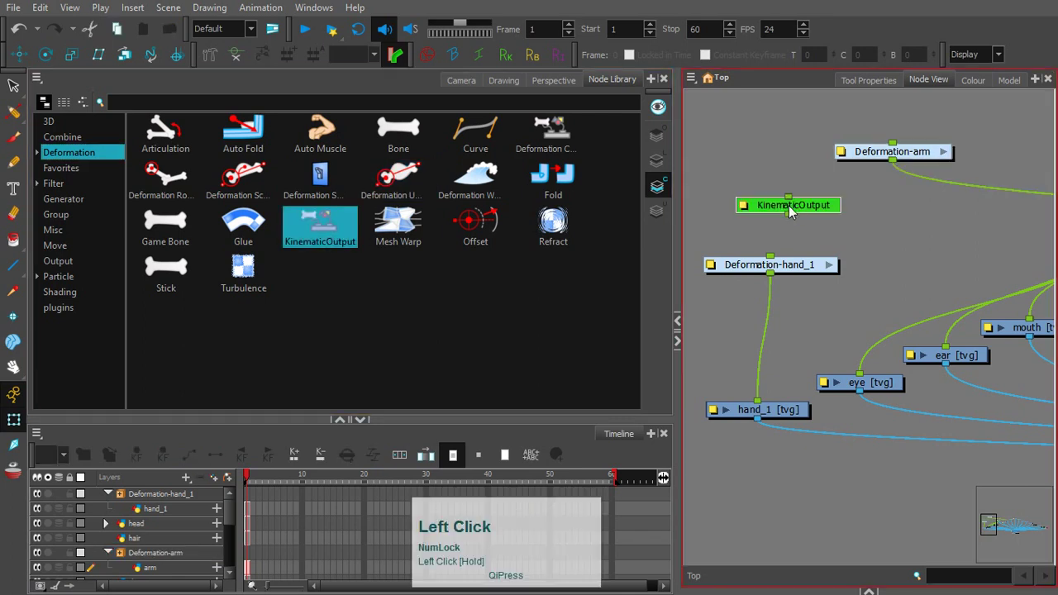
{"action": "left_click", "coordinate": [461, 80]}
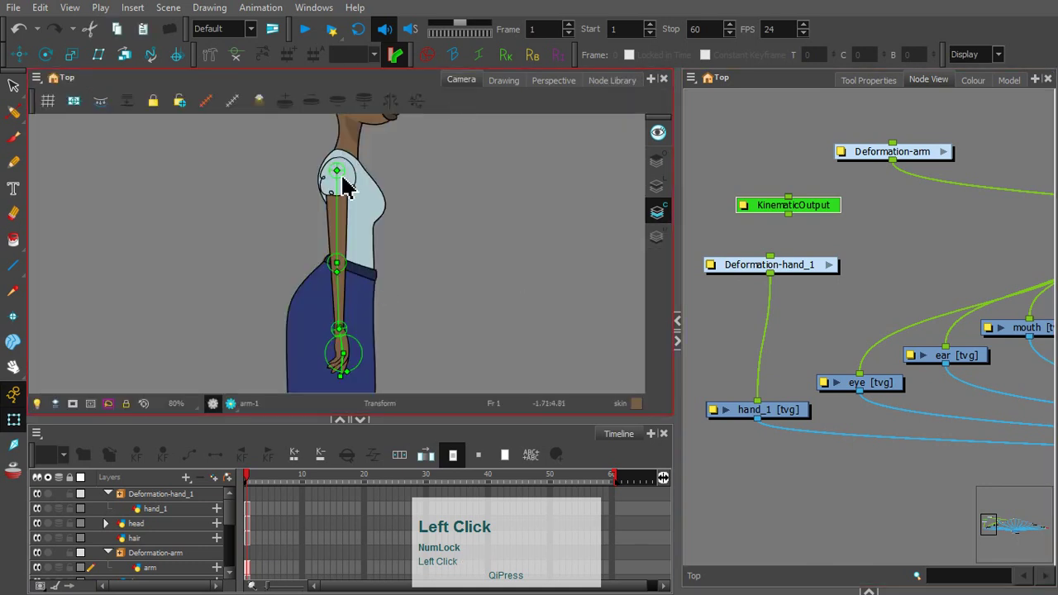
{"action": "left_click_drag", "start_coordinate": [910, 156], "coordinate": [769, 256]}
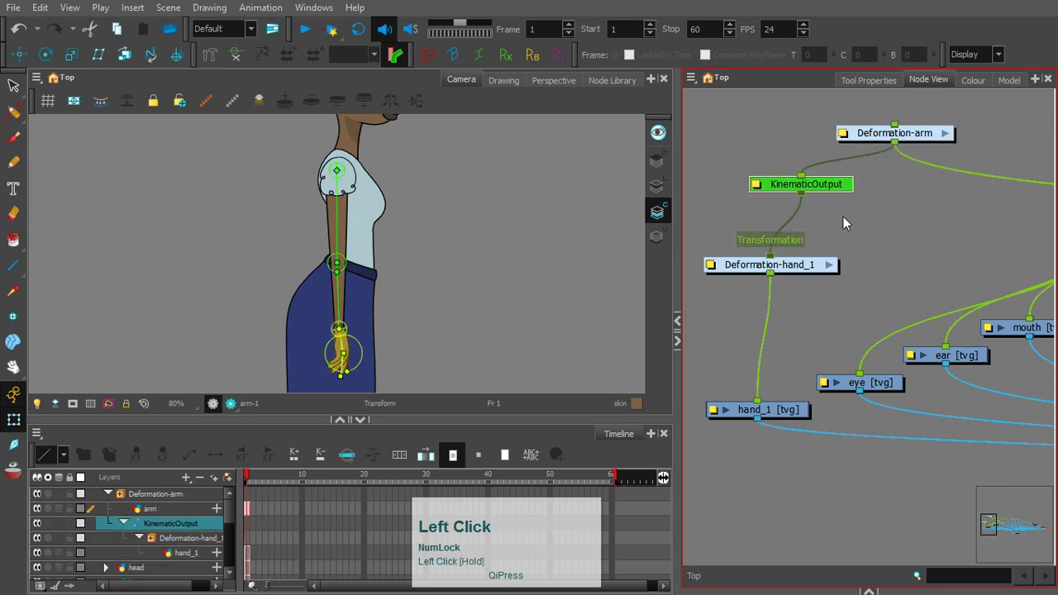
{"action": "left_click", "coordinate": [843, 217]}
Step: Bend the arm and rotate the hand to test that the hand follows the forearm, and undo the test poses
{"action": "left_click", "coordinate": [915, 134]}
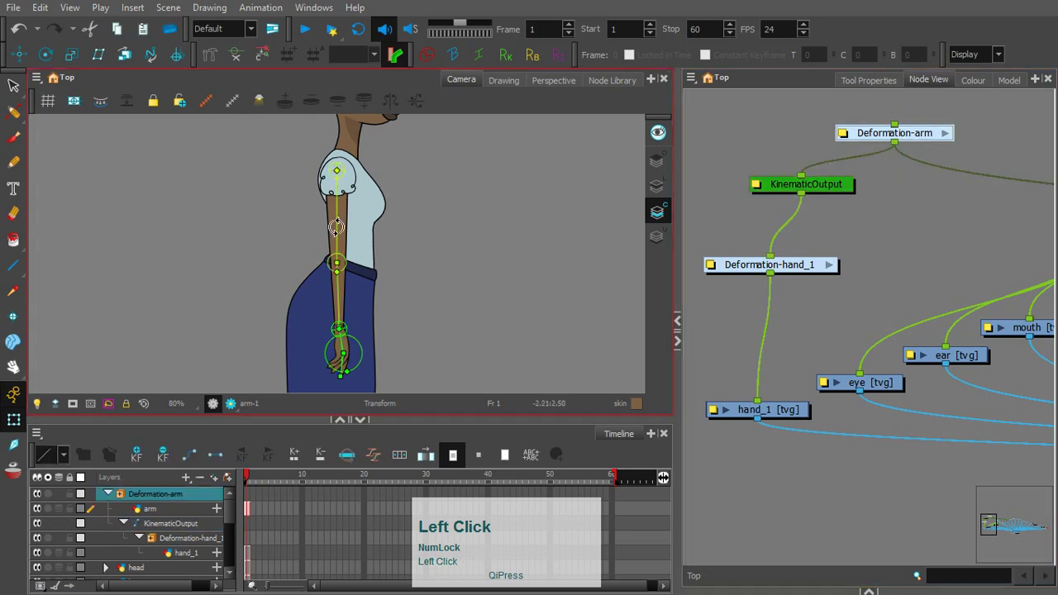
{"action": "left_click_drag", "start_coordinate": [354, 235], "coordinate": [404, 310]}
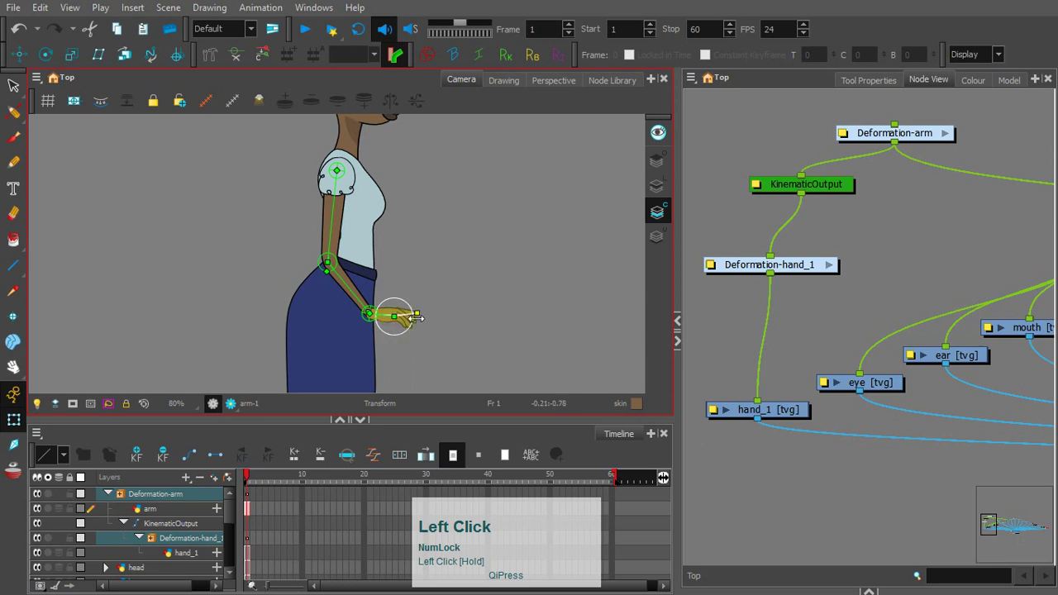
{"action": "key", "text": "ctrl+z"}
{"action": "key", "text": "ctrl+z"}
{"action": "key", "text": "ctrl+z"}
{"action": "key", "text": "ctrl+z"}
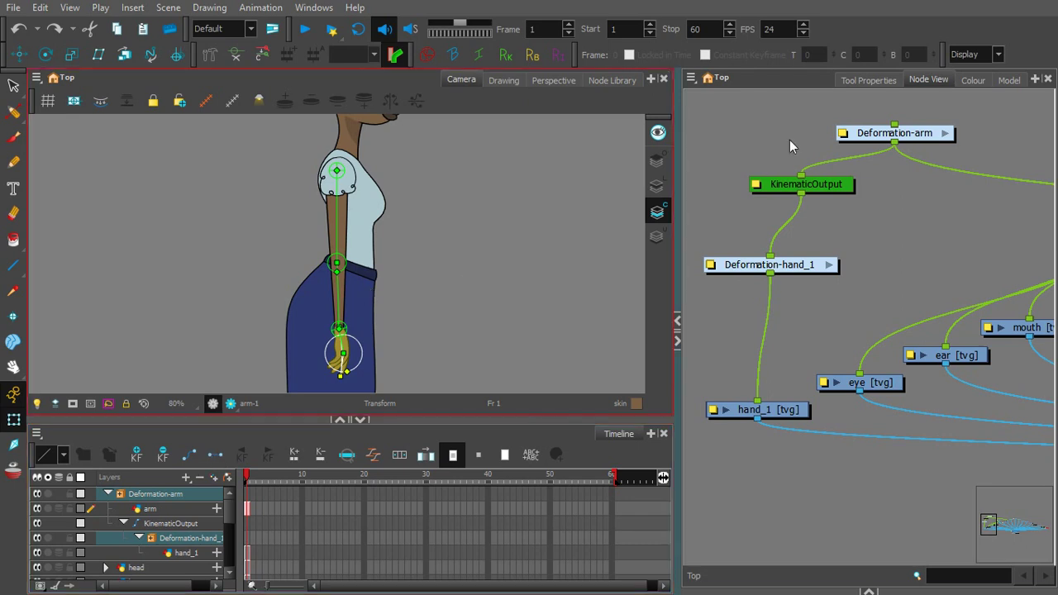
Step: Widen the node view slightly and close the Node Library view beside the camera, drawing and perspective views
{"action": "left_click_drag", "start_coordinate": [677, 154], "coordinate": [651, 153]}
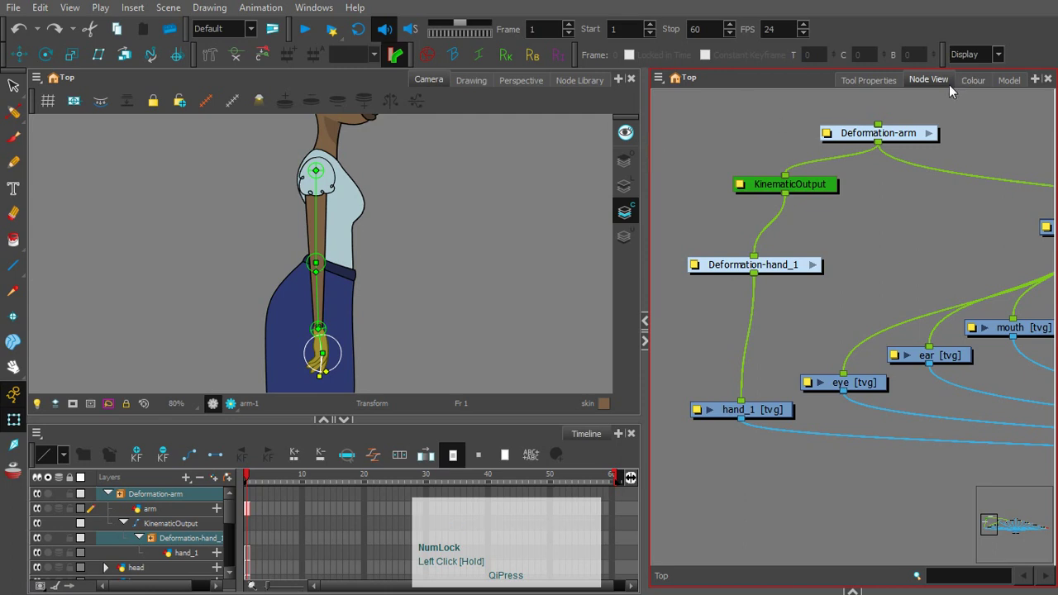
{"action": "left_click", "coordinate": [567, 79]}
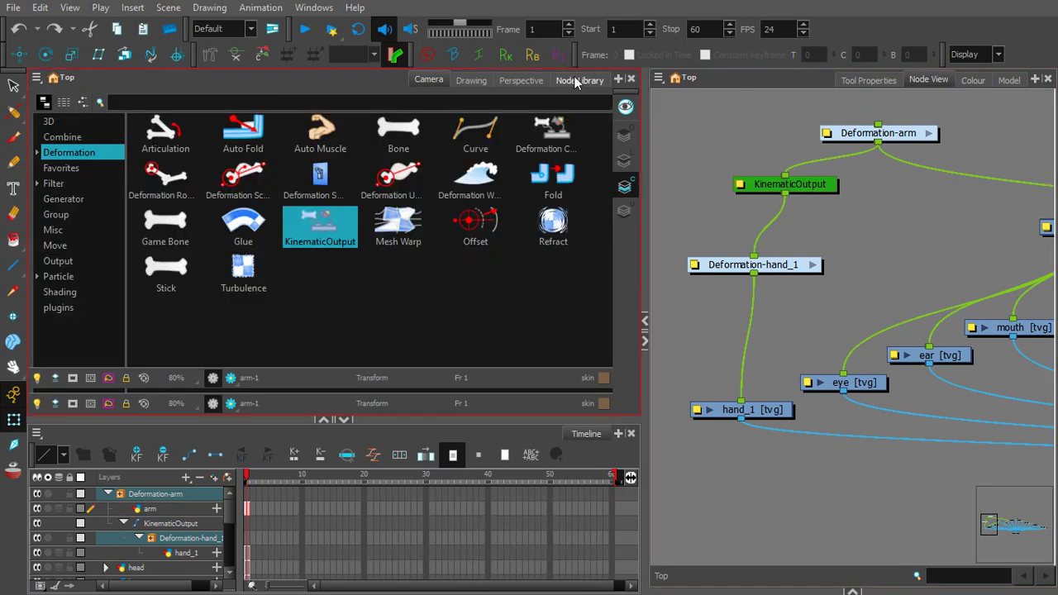
{"action": "left_click", "coordinate": [619, 80]}
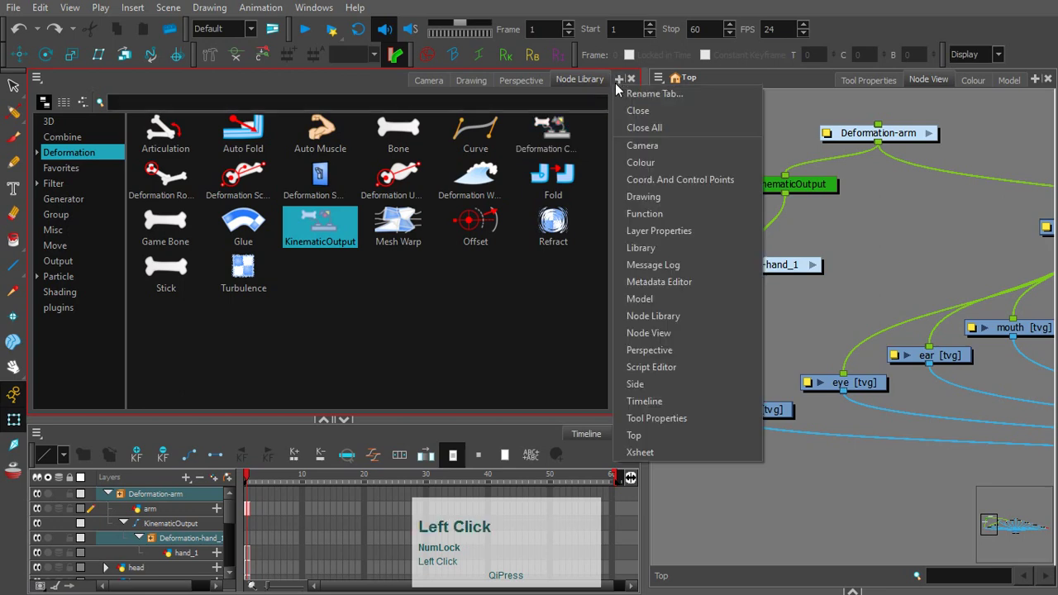
{"action": "left_click", "coordinate": [632, 80]}
{"action": "left_click", "coordinate": [631, 80]}
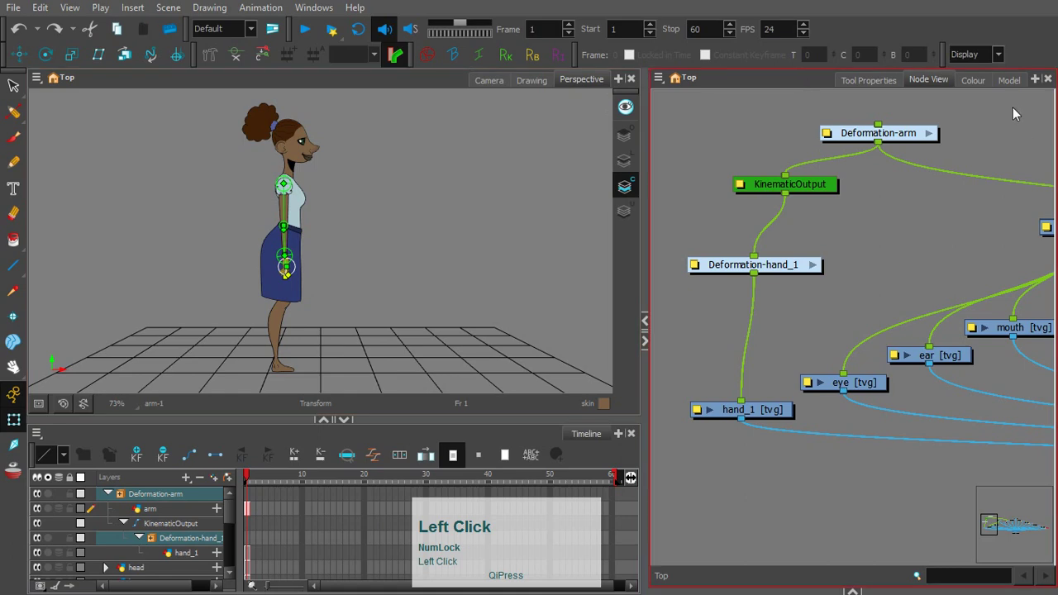
Step: Add a Node Library view again, dock it beside the Perspective view, and bring the node and camera views back to the front
{"action": "left_click", "coordinate": [1036, 80]}
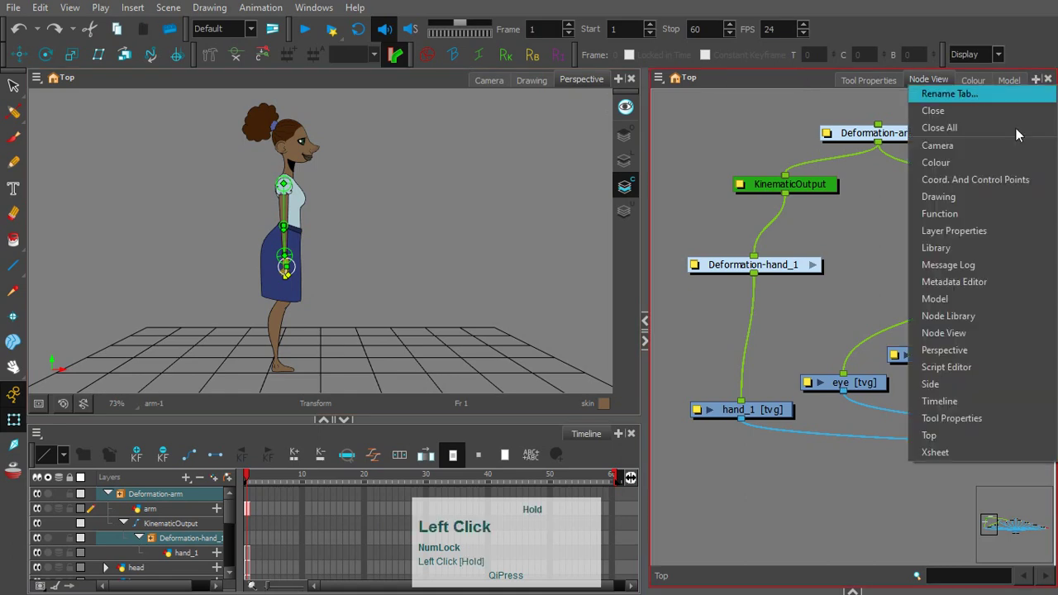
{"action": "left_click", "coordinate": [951, 314]}
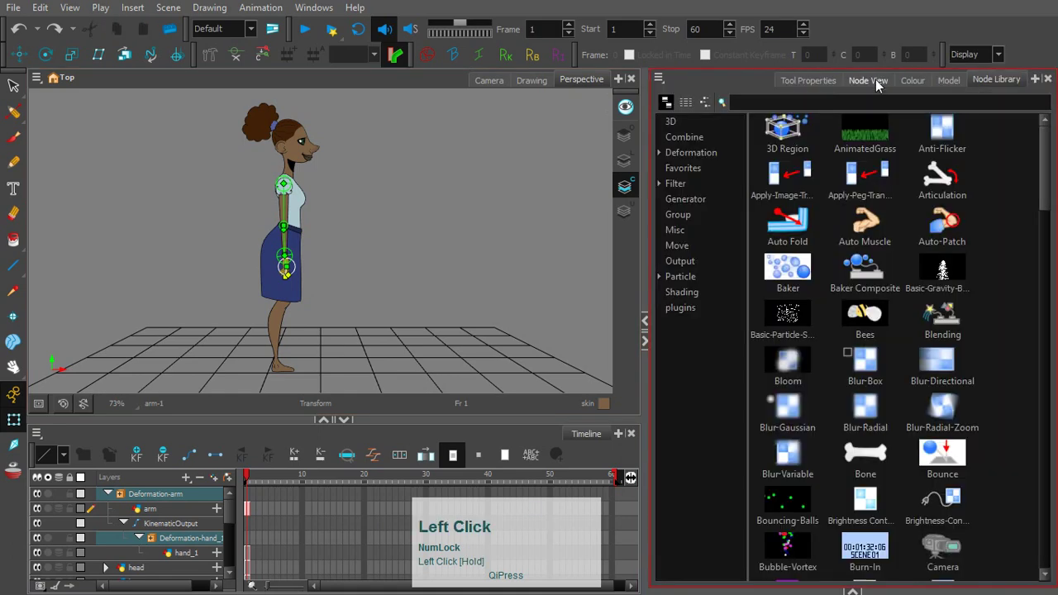
{"action": "left_click", "coordinate": [872, 80]}
{"action": "left_click", "coordinate": [992, 79]}
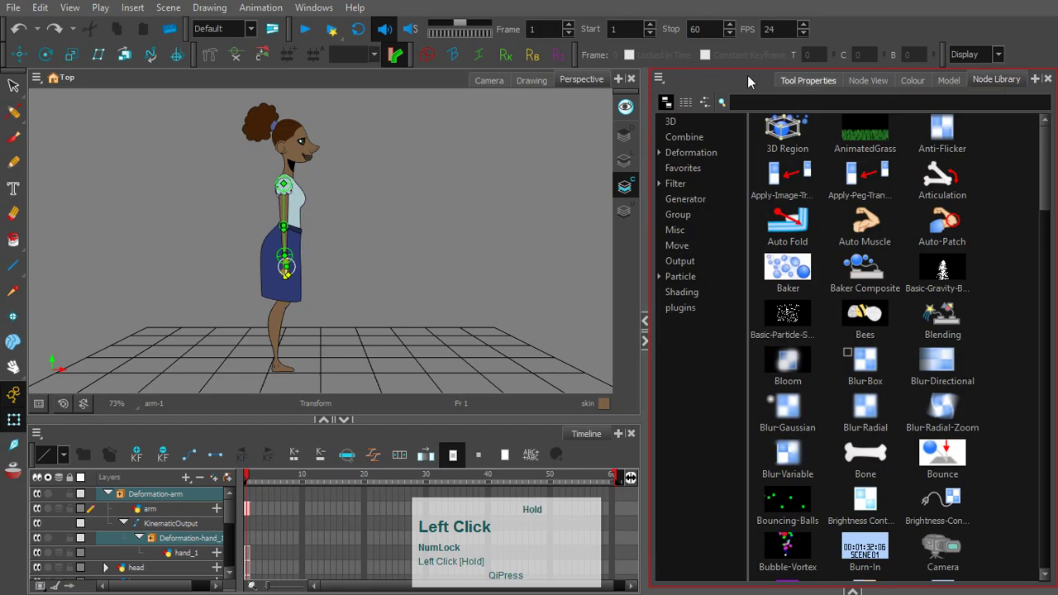
{"action": "left_click_drag", "start_coordinate": [569, 81], "coordinate": [580, 86]}
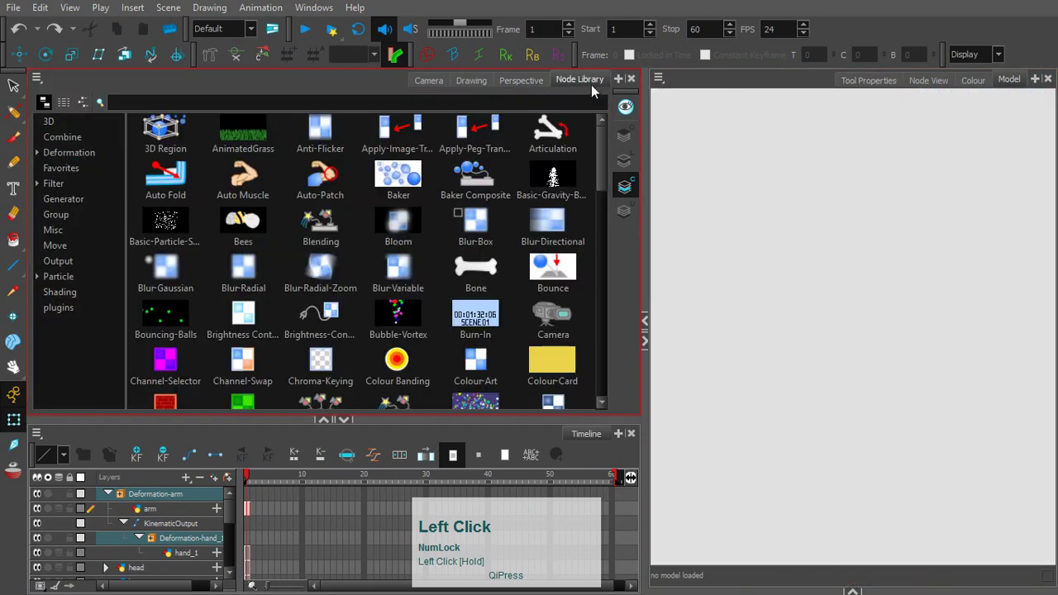
{"action": "left_click", "coordinate": [927, 81]}
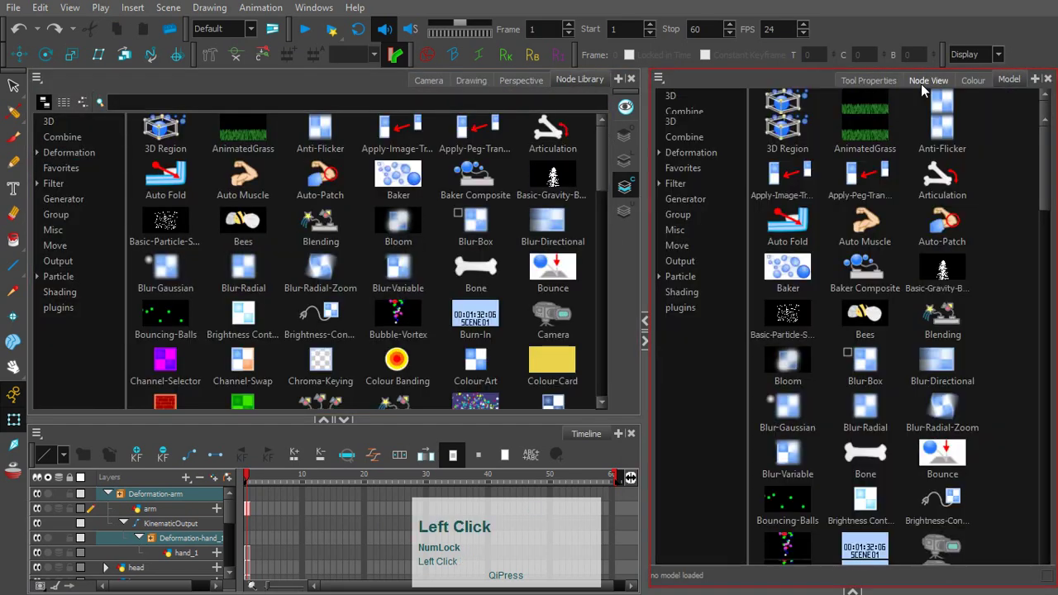
{"action": "left_click", "coordinate": [434, 81]}
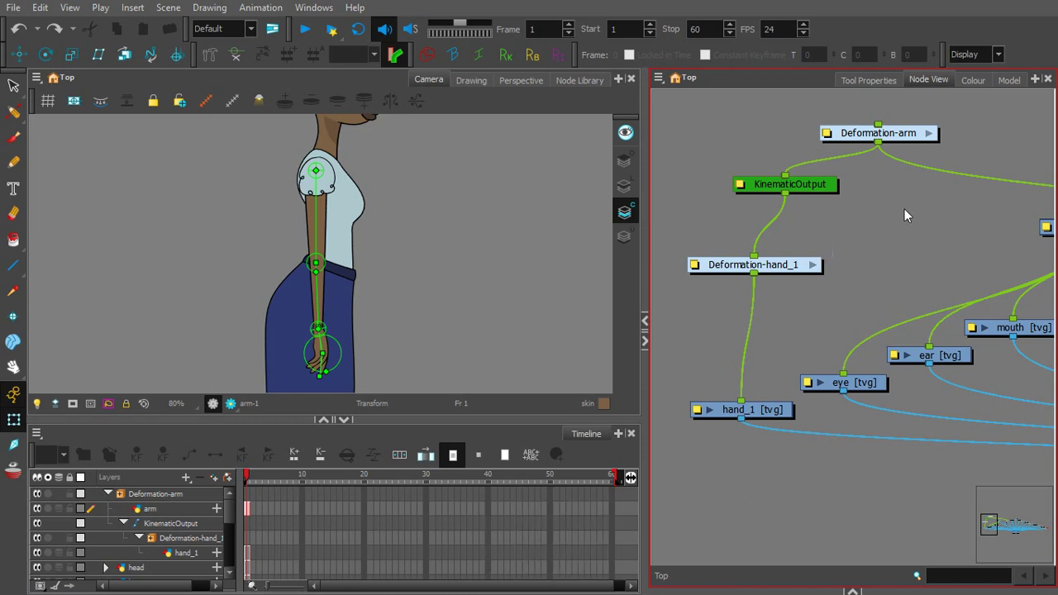
Step: Reposition the Deformation-arm and KinematicOutput nodes to space out the arm's deformation chain above Deformation-hand_1
{"action": "left_click_drag", "start_coordinate": [902, 136], "coordinate": [913, 116]}
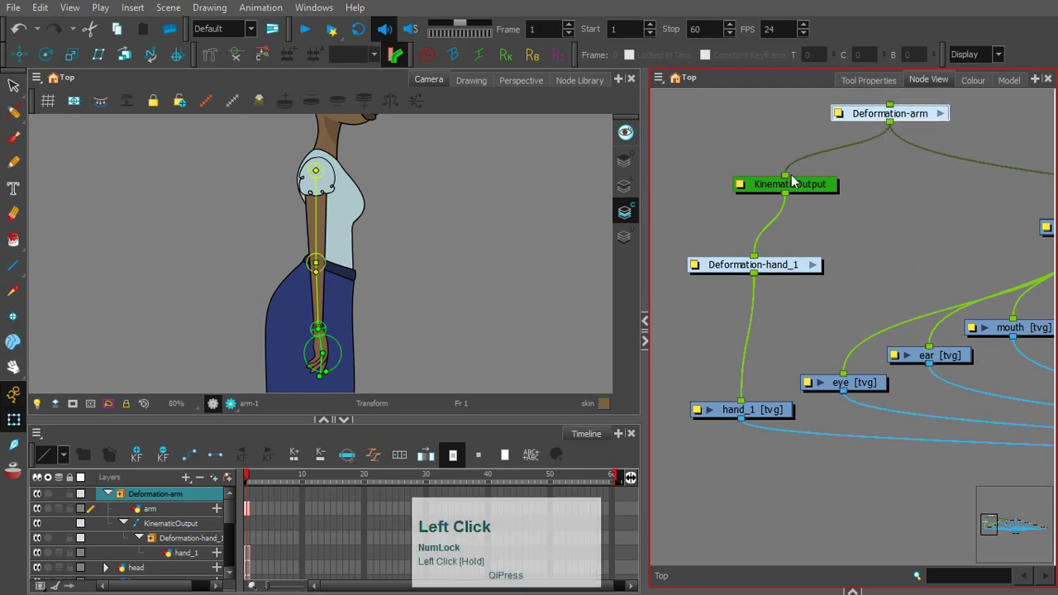
{"action": "left_click", "coordinate": [814, 184]}
{"action": "left_click_drag", "start_coordinate": [814, 183], "coordinate": [820, 185]}
{"action": "left_click_drag", "start_coordinate": [924, 114], "coordinate": [920, 114]}
{"action": "left_click", "coordinate": [812, 185]}
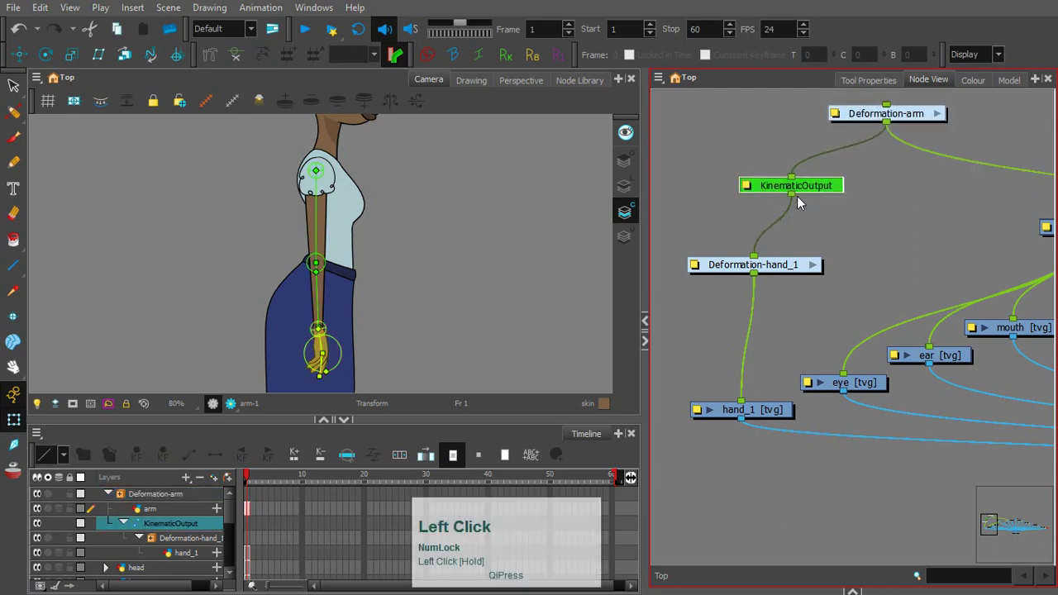
{"action": "left_click_drag", "start_coordinate": [891, 122], "coordinate": [897, 119]}
{"action": "left_click_drag", "start_coordinate": [814, 186], "coordinate": [819, 180]}
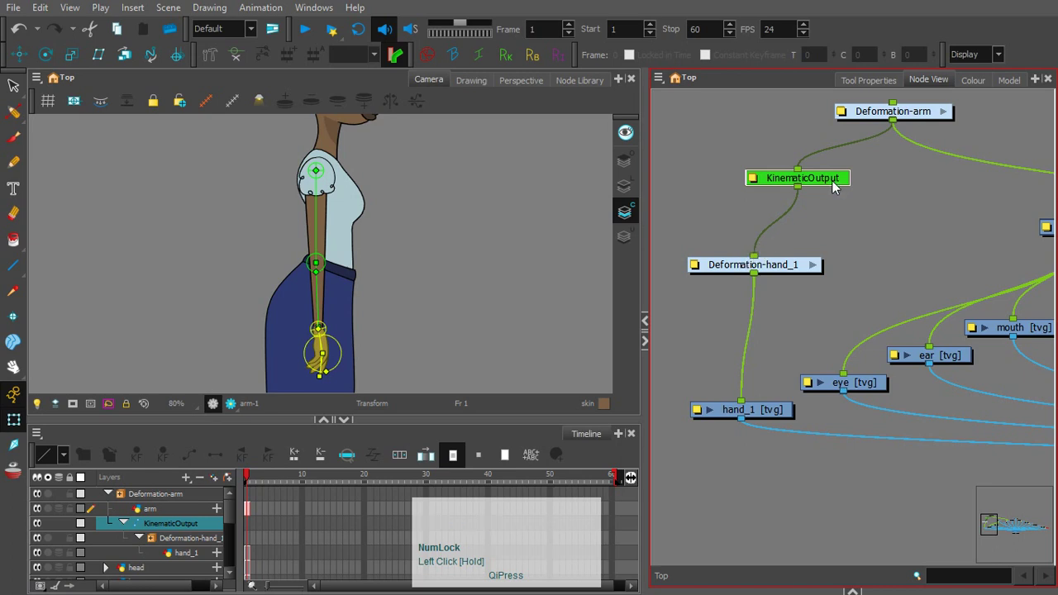
{"action": "key", "text": "alt"}
{"action": "mouse_move", "coordinate": [832, 188]}
{"action": "left_mouse_down"}
{"action": "mouse_move", "coordinate": [765, 192]}
{"action": "mouse_move", "coordinate": [759, 175]}
{"action": "mouse_move", "coordinate": [840, 199]}
{"action": "left_mouse_up"}
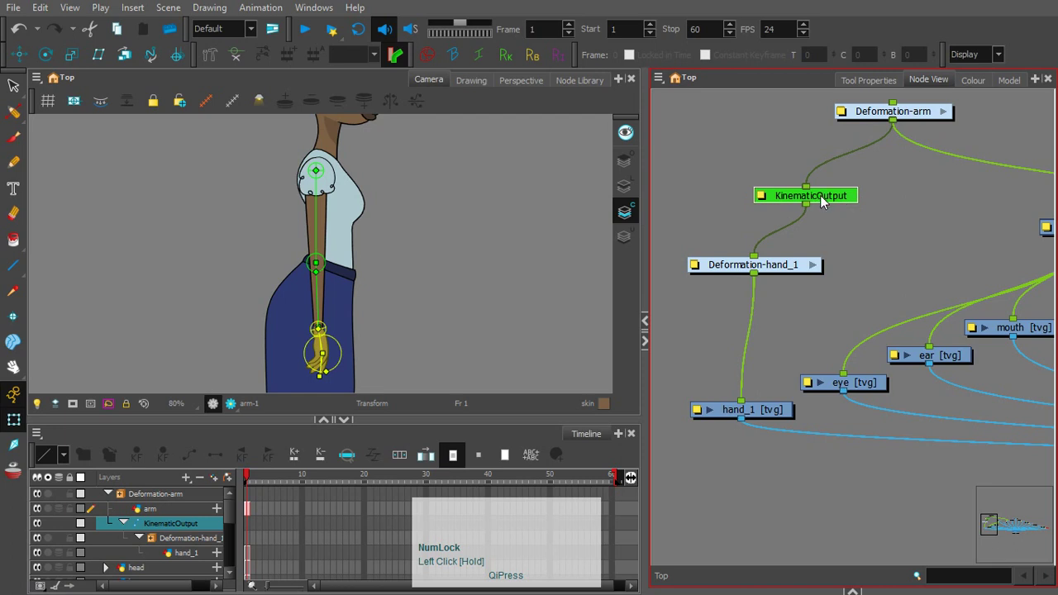
{"action": "left_click", "coordinate": [822, 218]}
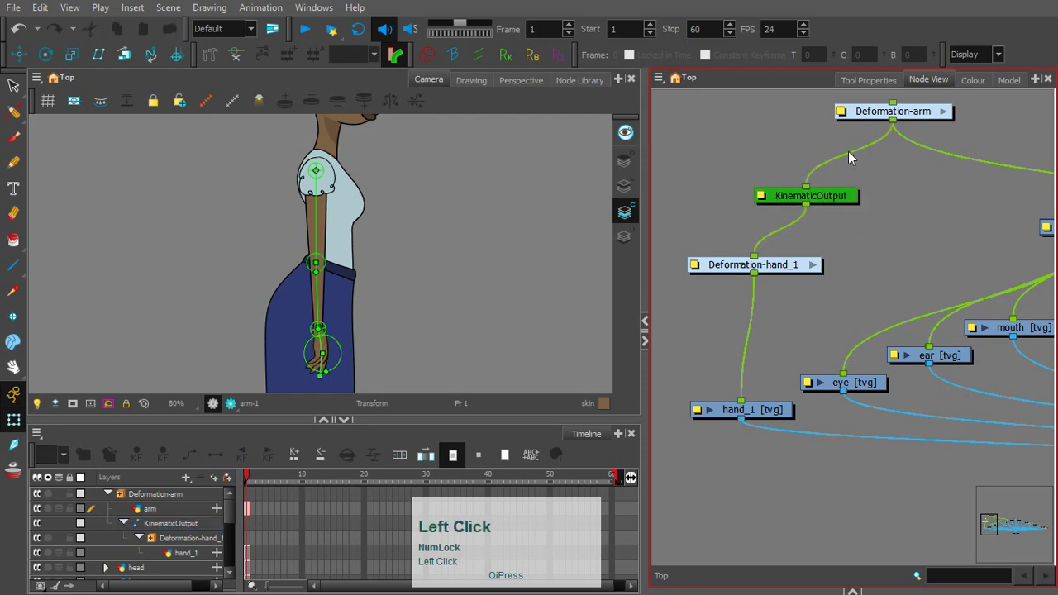
Step: Examine the node network to locate the second arm's arm_1 and hand nodes and compare them with the rigged arm's chain
{"action": "key", "text": "1"}
{"action": "key", "text": "1"}
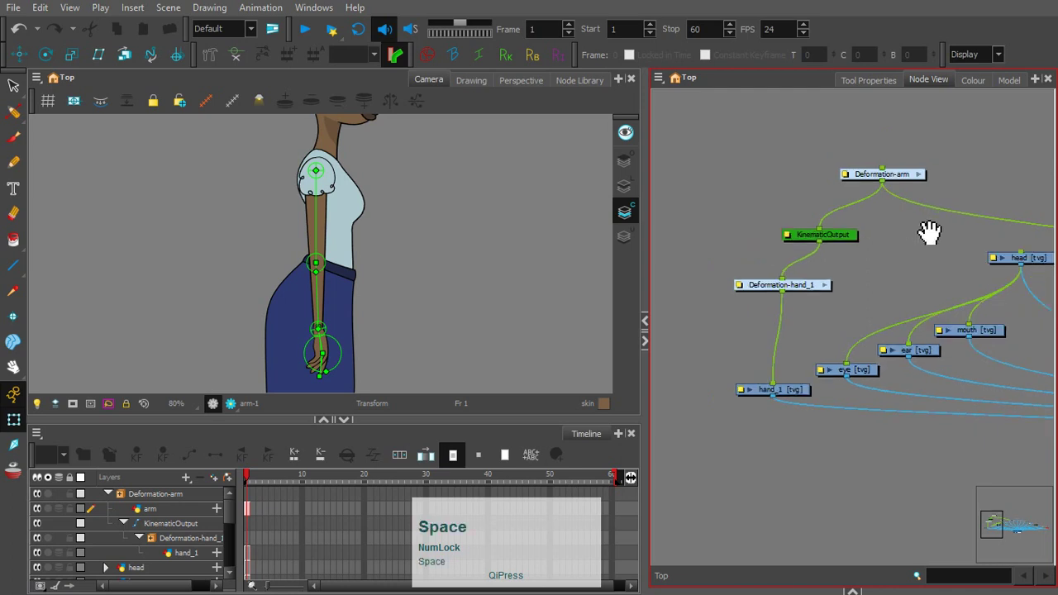
{"action": "mouse_move", "coordinate": [929, 231]}
{"action": "left_mouse_down"}
{"action": "mouse_move", "coordinate": [708, 227]}
{"action": "mouse_move", "coordinate": [714, 214]}
{"action": "left_mouse_up"}
{"action": "left_click_drag", "start_coordinate": [893, 264], "coordinate": [664, 199]}
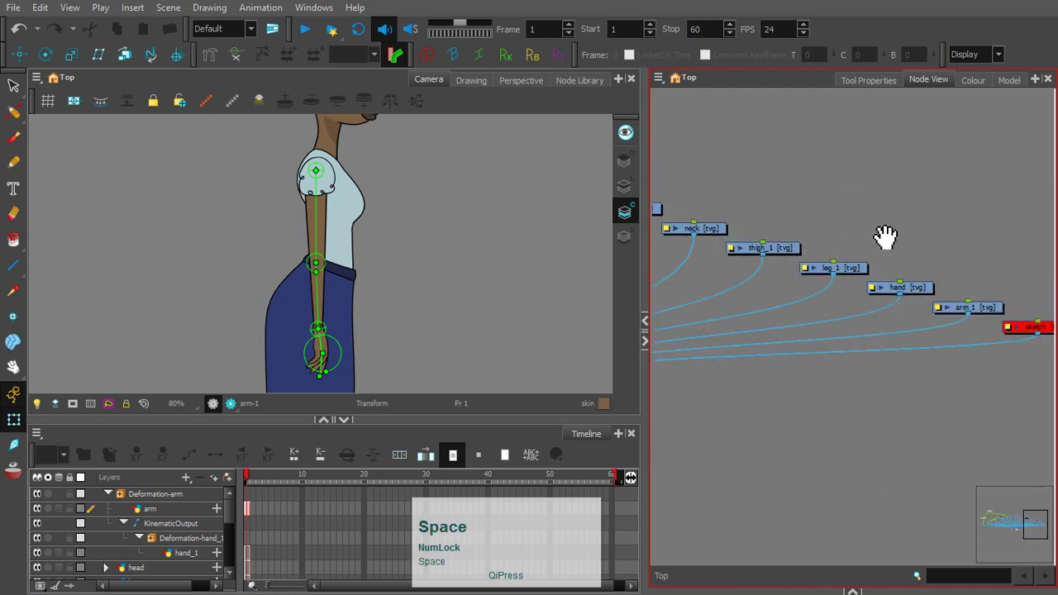
{"action": "left_click_drag", "start_coordinate": [886, 236], "coordinate": [756, 217]}
{"action": "left_click", "coordinate": [789, 267]}
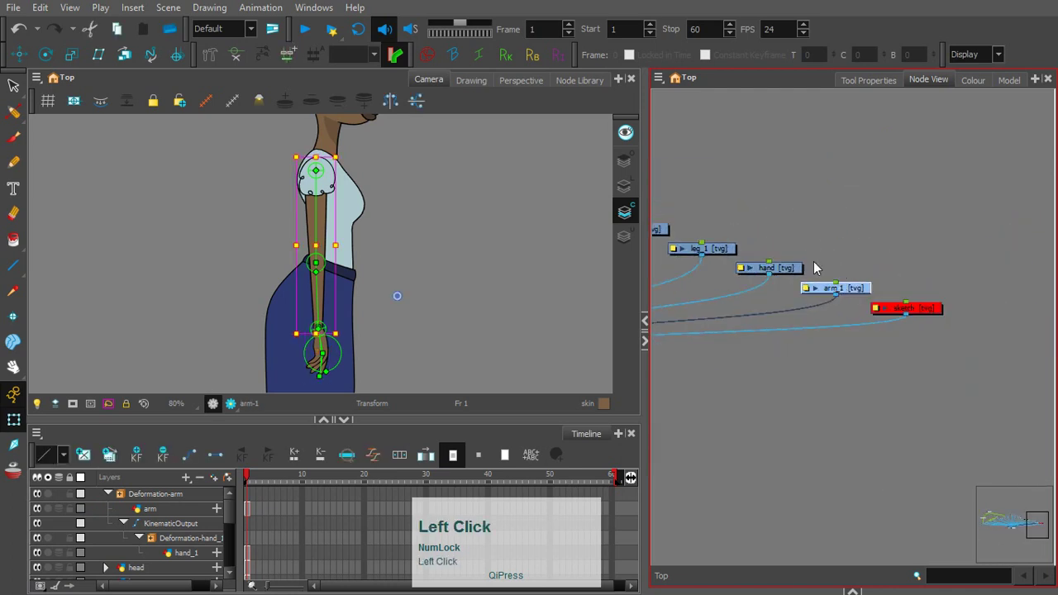
{"action": "mouse_move", "coordinate": [813, 262]}
{"action": "left_mouse_down"}
{"action": "mouse_move", "coordinate": [803, 229]}
{"action": "mouse_move", "coordinate": [800, 246]}
{"action": "left_mouse_up"}
{"action": "left_click_drag", "start_coordinate": [672, 252], "coordinate": [1020, 285]}
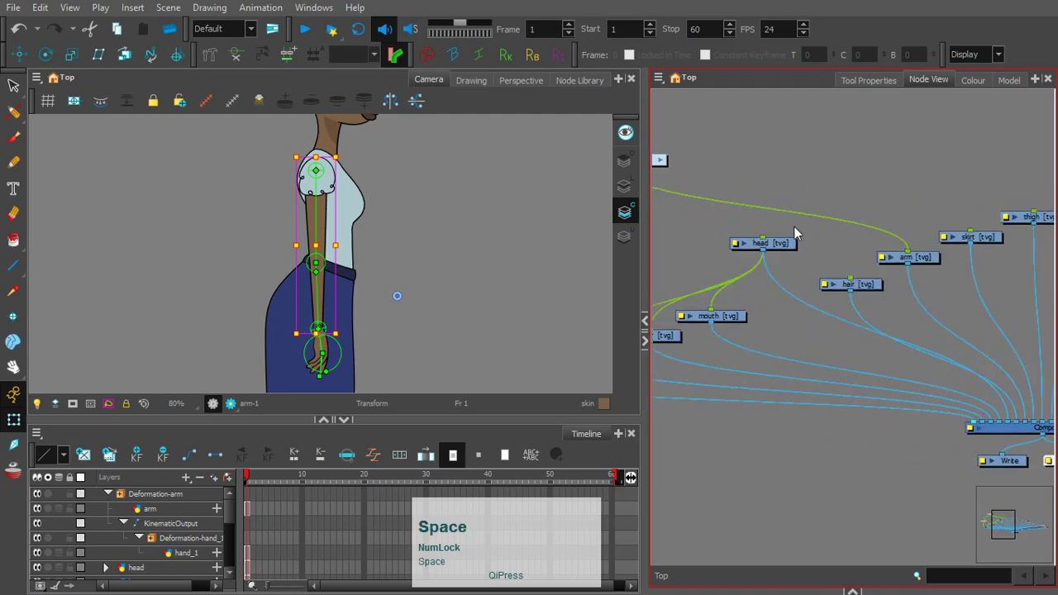
{"action": "left_click_drag", "start_coordinate": [745, 230], "coordinate": [865, 241]}
{"action": "left_click_drag", "start_coordinate": [794, 240], "coordinate": [832, 240]}
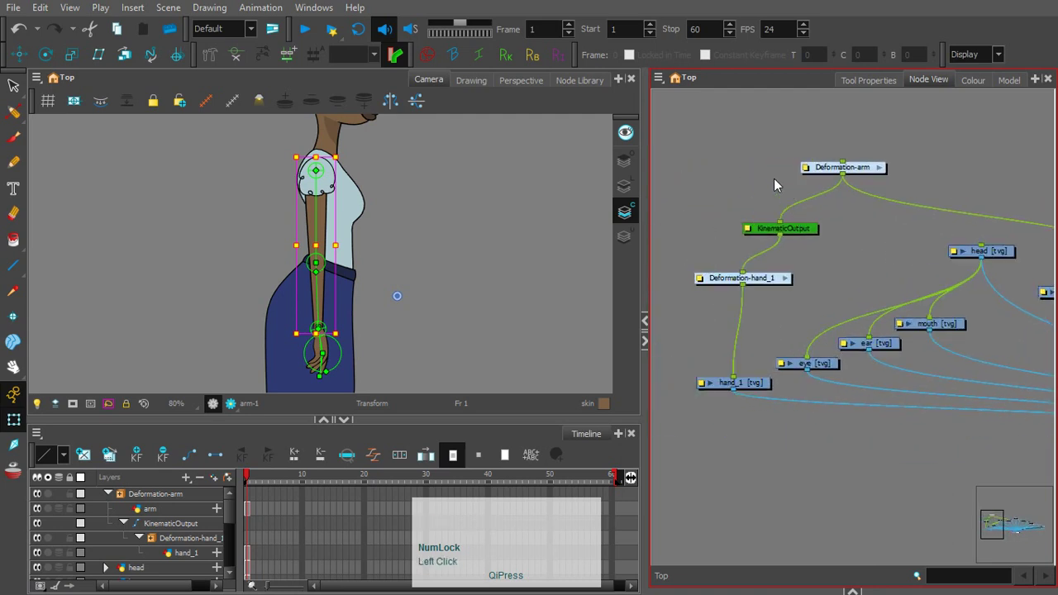
Step: Duplicate the Deformation-arm, KinematicOutput and Deformation-hand_1 nodes together
{"action": "left_click", "coordinate": [715, 151]}
{"action": "left_click_drag", "start_coordinate": [692, 115], "coordinate": [740, 180]}
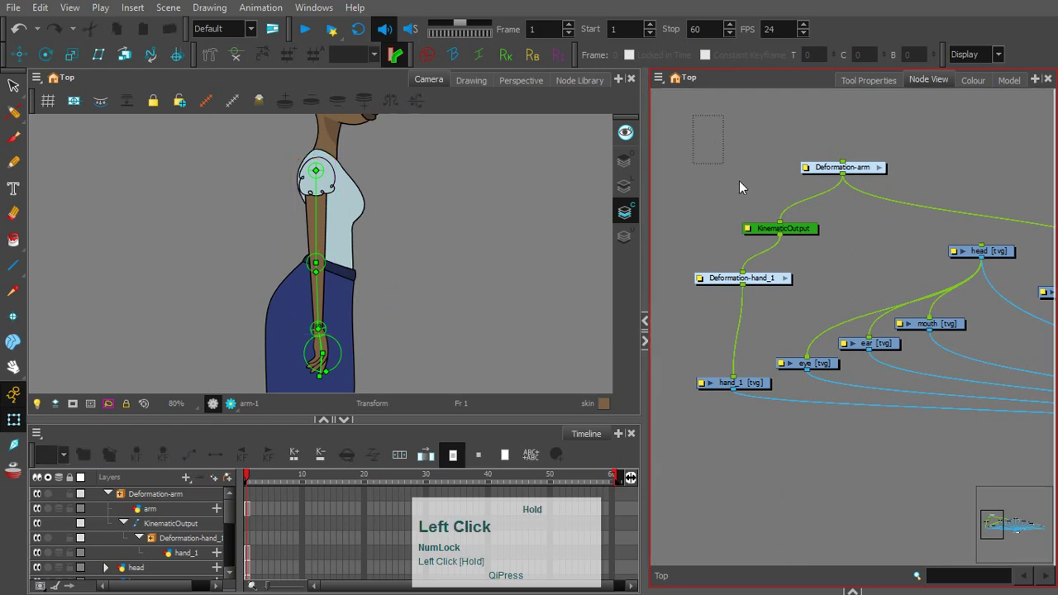
{"action": "left_click_drag", "start_coordinate": [868, 290], "coordinate": [870, 291]}
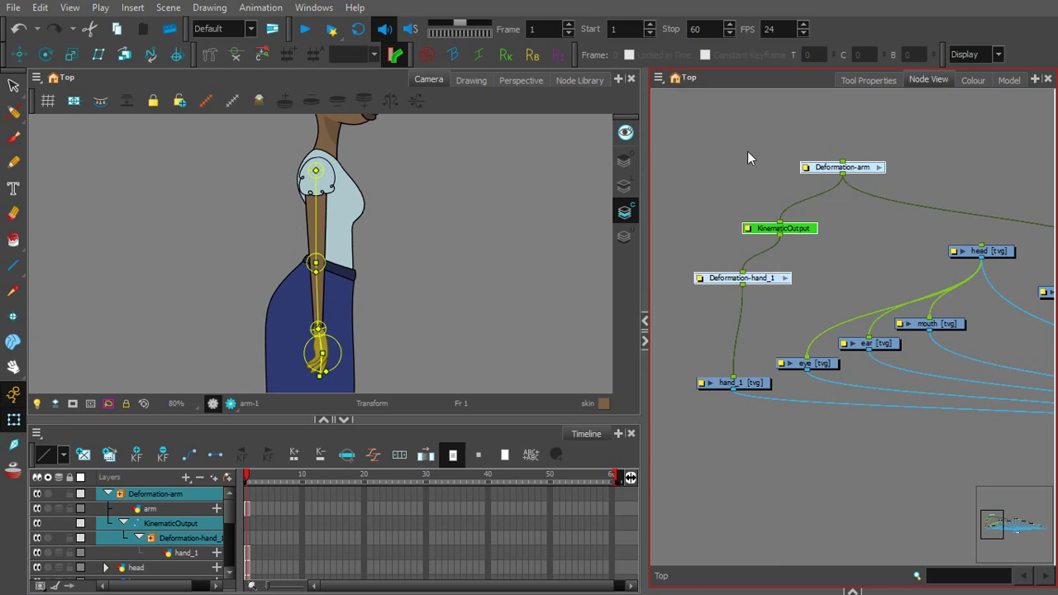
{"action": "left_click", "coordinate": [660, 78]}
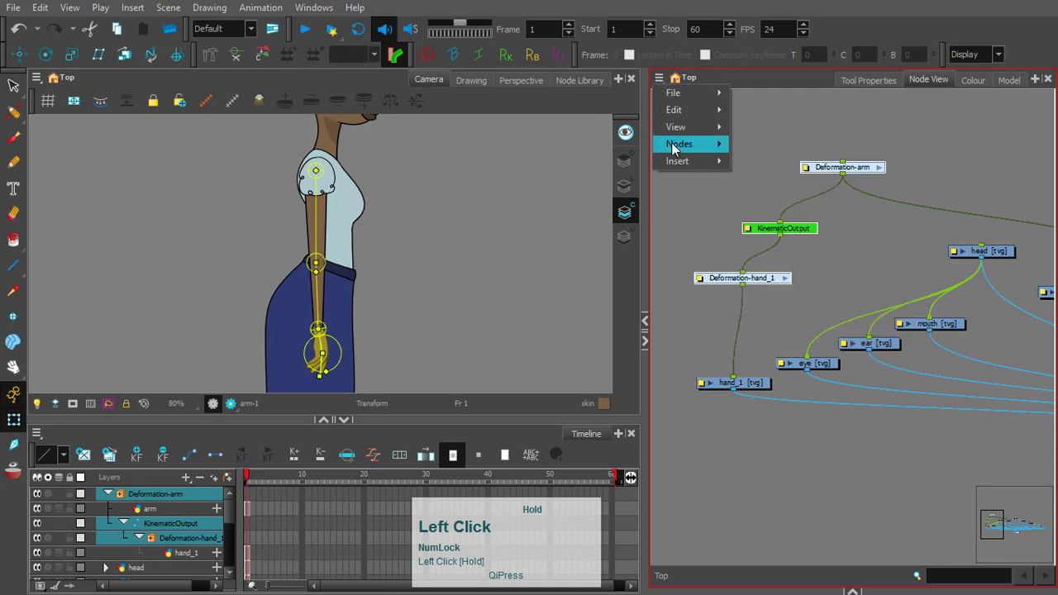
{"action": "mouse_move", "coordinate": [696, 147]}
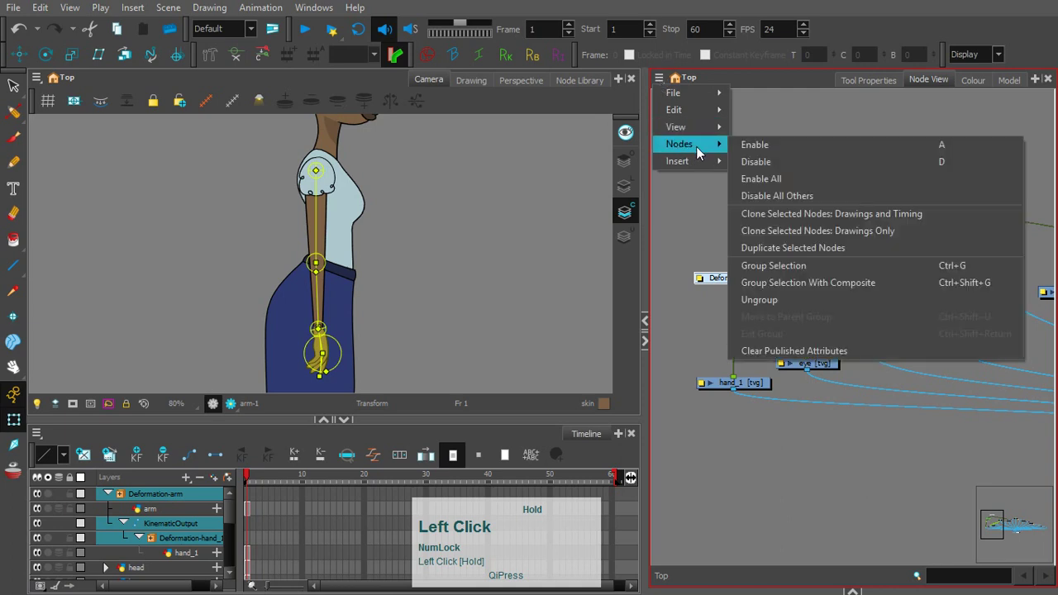
{"action": "left_click", "coordinate": [771, 248]}
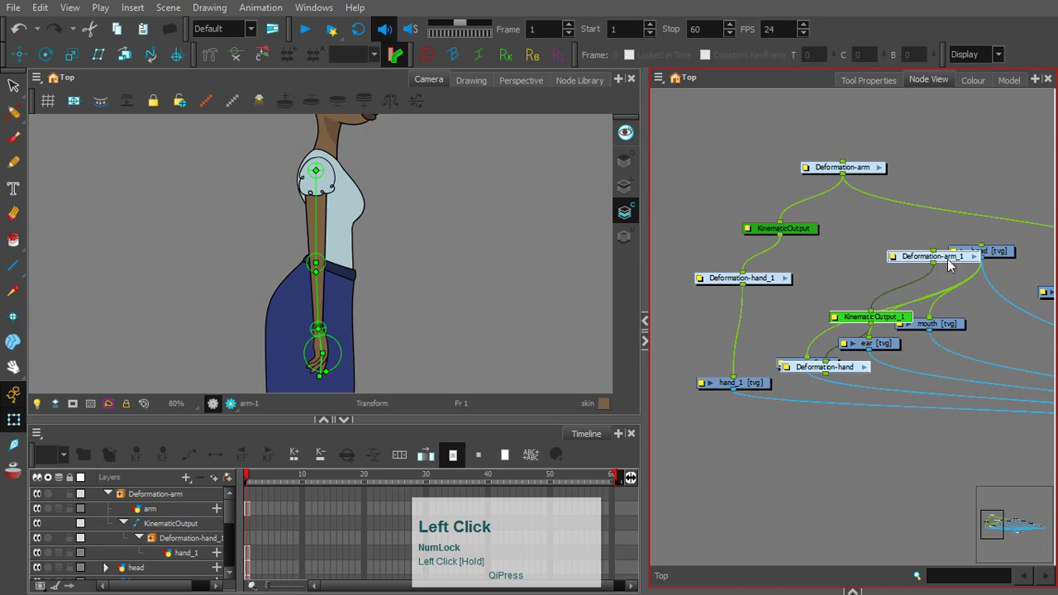
Step: Expand the node view across the workspace and move the duplicated deformation chain above the hand and arm_1 nodes
{"action": "key", "text": "1"}
{"action": "left_click_drag", "start_coordinate": [948, 269], "coordinate": [831, 218]}
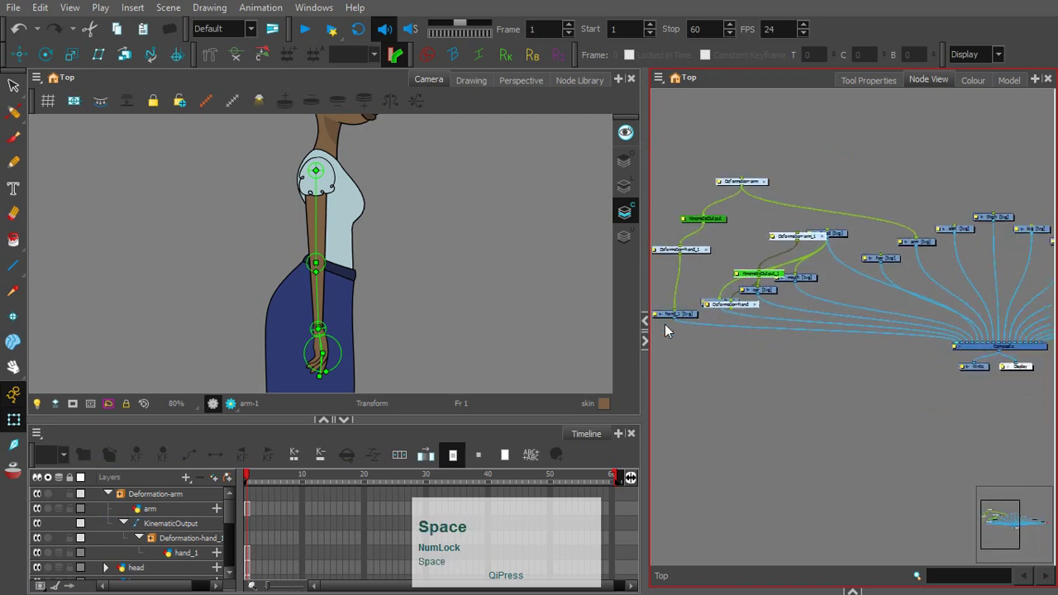
{"action": "left_click", "coordinate": [645, 322]}
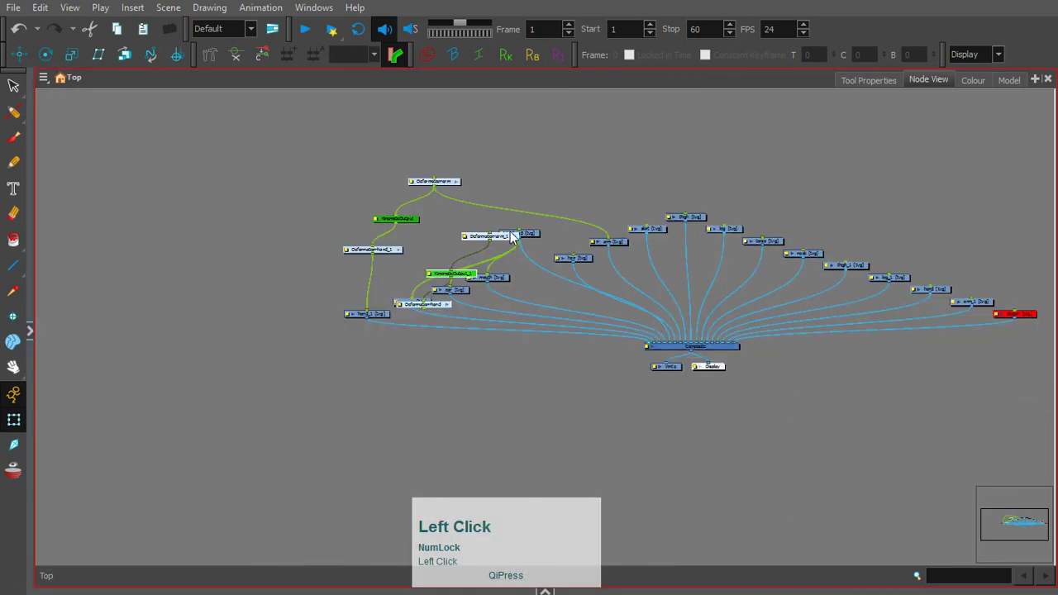
{"action": "left_click_drag", "start_coordinate": [513, 237], "coordinate": [1011, 170]}
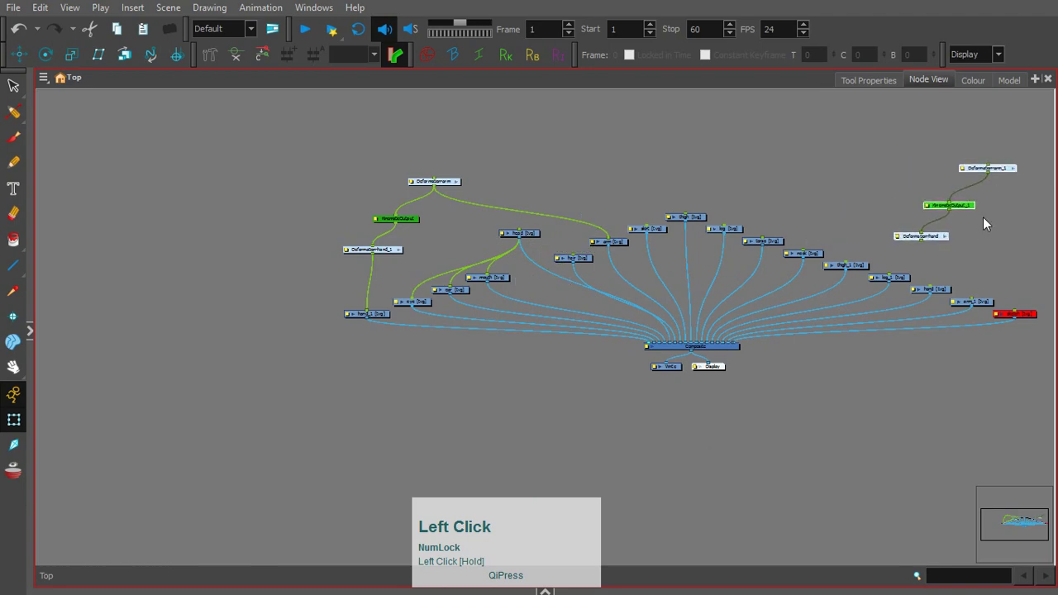
{"action": "key", "text": "2"}
{"action": "left_click_drag", "start_coordinate": [997, 252], "coordinate": [672, 284]}
{"action": "key", "text": "2"}
{"action": "key", "text": "2"}
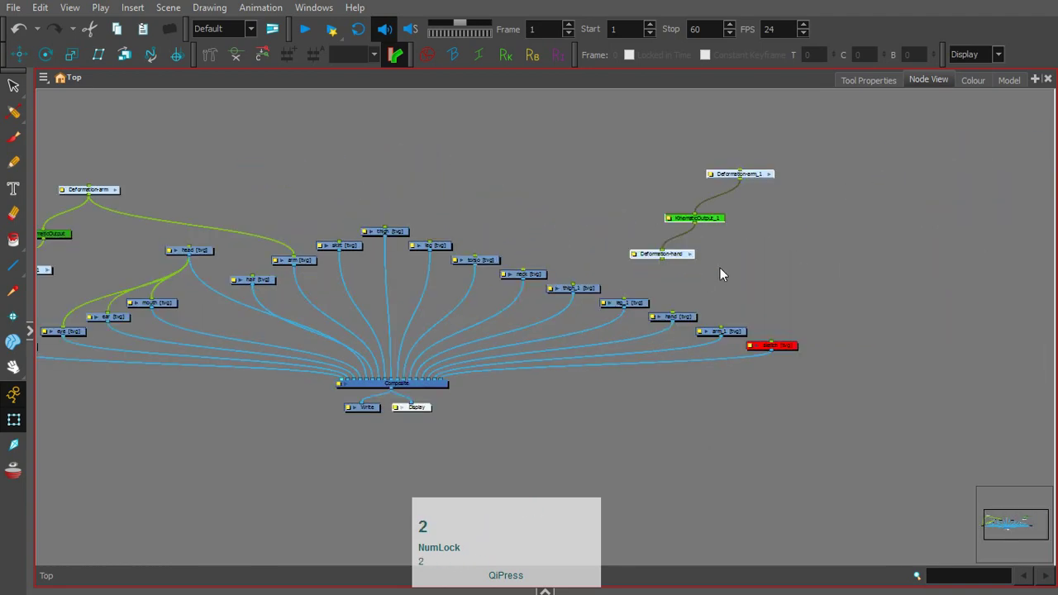
Step: Connect Deformation-arm_1 to the arm_1 drawing and Deformation-hand to the hand drawing
{"action": "left_click_drag", "start_coordinate": [789, 241], "coordinate": [741, 254]}
{"action": "left_click", "coordinate": [771, 160]}
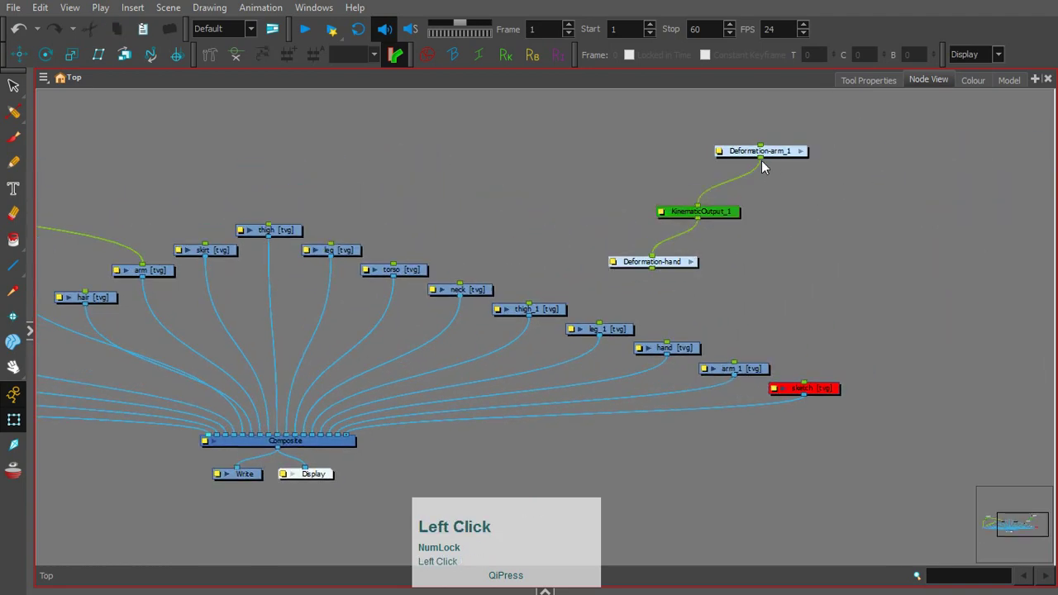
{"action": "left_click_drag", "start_coordinate": [761, 161], "coordinate": [735, 356]}
{"action": "left_click_drag", "start_coordinate": [650, 269], "coordinate": [669, 325]}
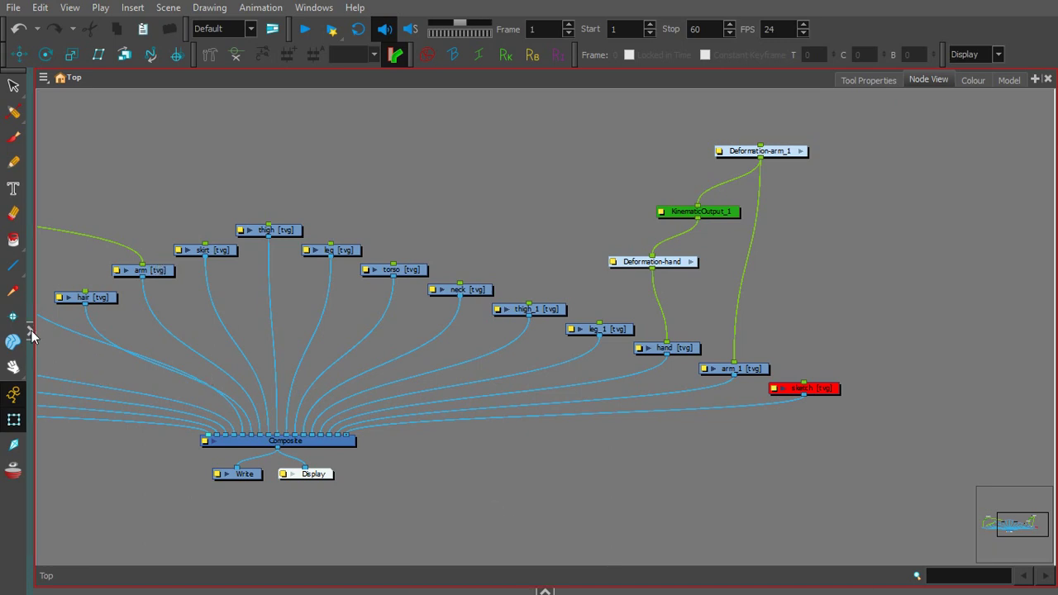
Step: Delete the duplicated Deformation-arm_1, KinematicOutput_1 and Deformation-hand nodes
{"action": "left_click_drag", "start_coordinate": [629, 149], "coordinate": [812, 296]}
{"action": "key", "text": "Delete"}
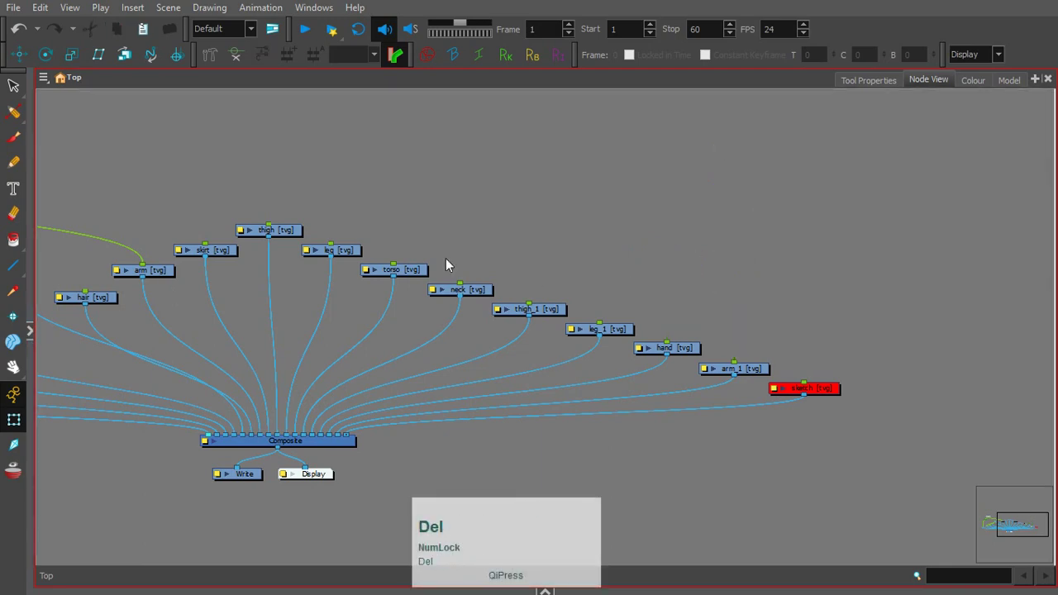
Step: Duplicate the Deformation-arm, KinematicOutput and Deformation-hand_1 nodes with Duplicate Selected Nodes
{"action": "key", "text": "space"}
{"action": "left_click_drag", "start_coordinate": [567, 276], "coordinate": [966, 323]}
{"action": "left_click_drag", "start_coordinate": [532, 277], "coordinate": [705, 272]}
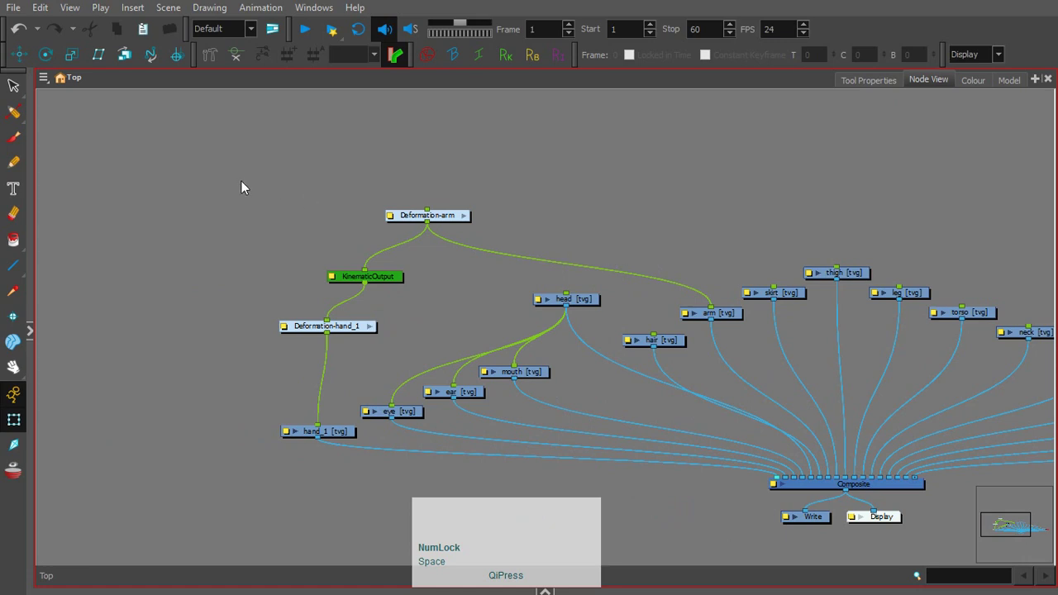
{"action": "left_click_drag", "start_coordinate": [235, 161], "coordinate": [462, 343]}
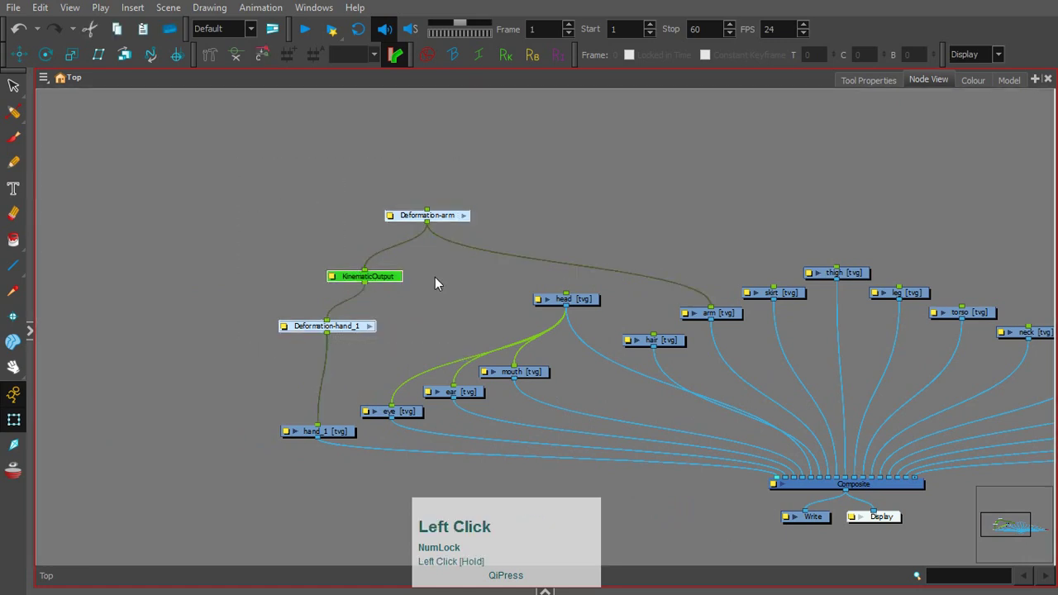
{"action": "left_click", "coordinate": [44, 79]}
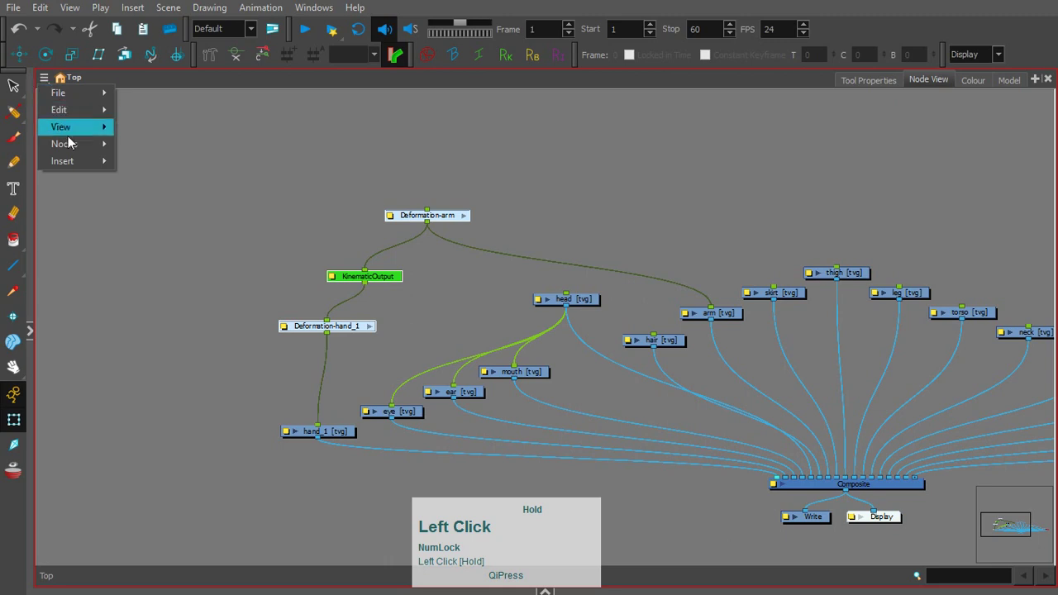
{"action": "mouse_move", "coordinate": [91, 144]}
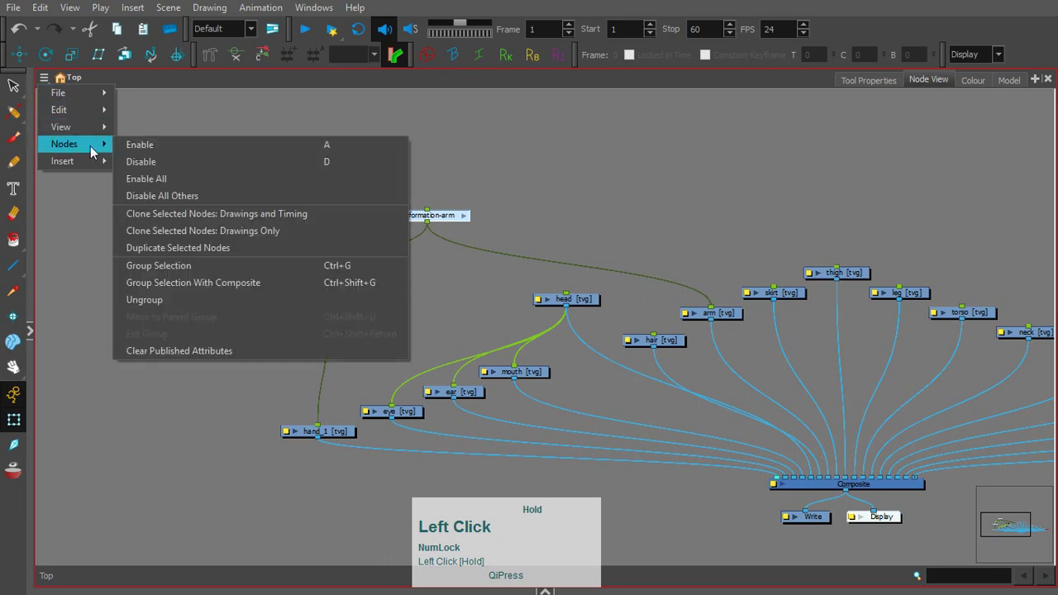
{"action": "left_click", "coordinate": [162, 248]}
Step: Move the duplicated deformation chain above the hand and arm_1 nodes
{"action": "left_click_drag", "start_coordinate": [360, 258], "coordinate": [1043, 129]}
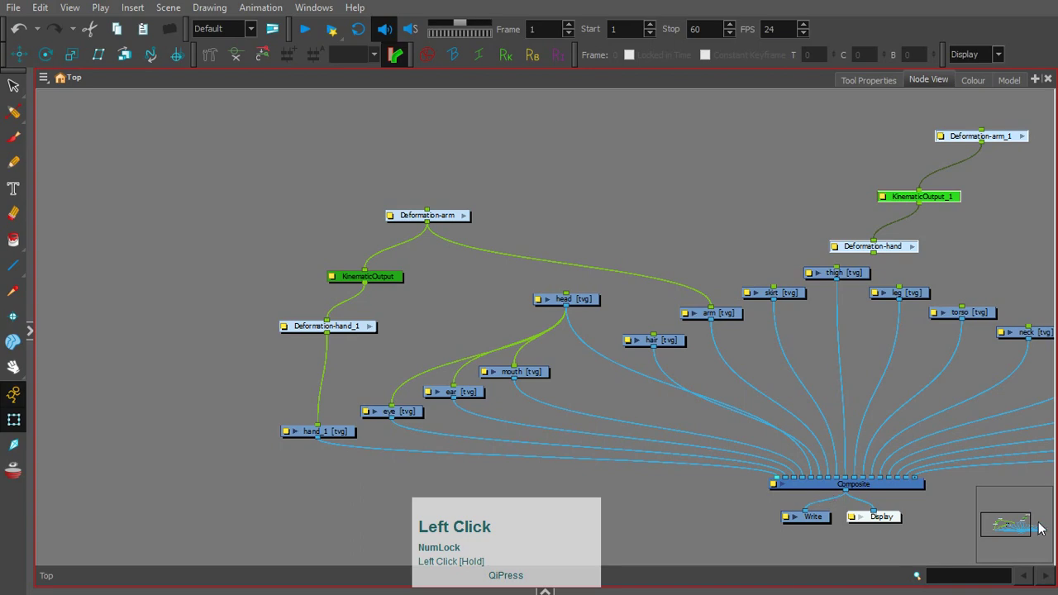
{"action": "mouse_move", "coordinate": [1041, 530]}
{"action": "left_mouse_down"}
{"action": "mouse_move", "coordinate": [1023, 528]}
{"action": "mouse_move", "coordinate": [1057, 526]}
{"action": "left_mouse_up"}
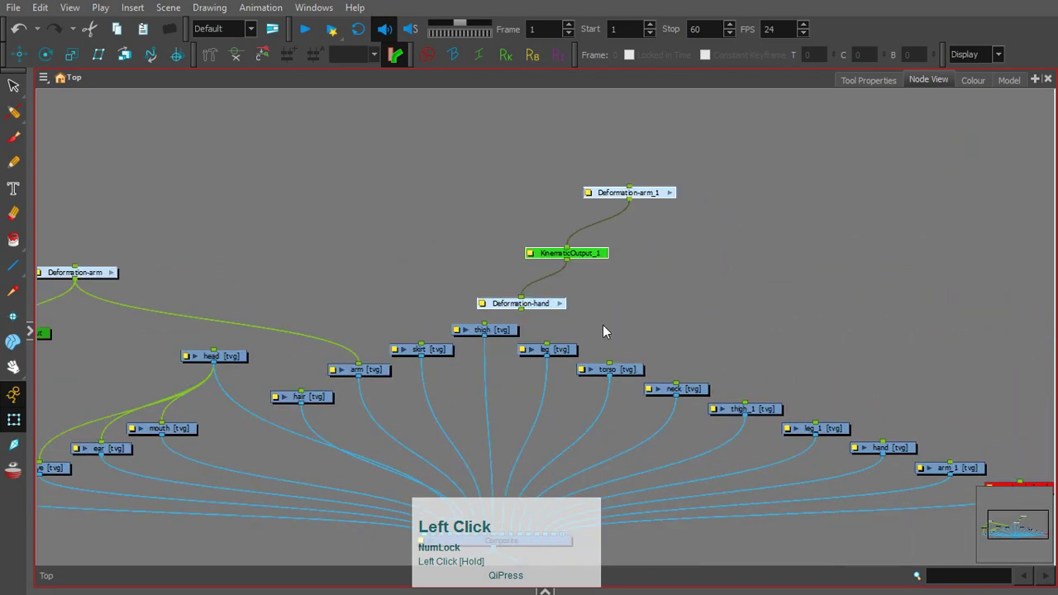
{"action": "left_click_drag", "start_coordinate": [552, 306], "coordinate": [907, 364]}
{"action": "left_click", "coordinate": [889, 387]}
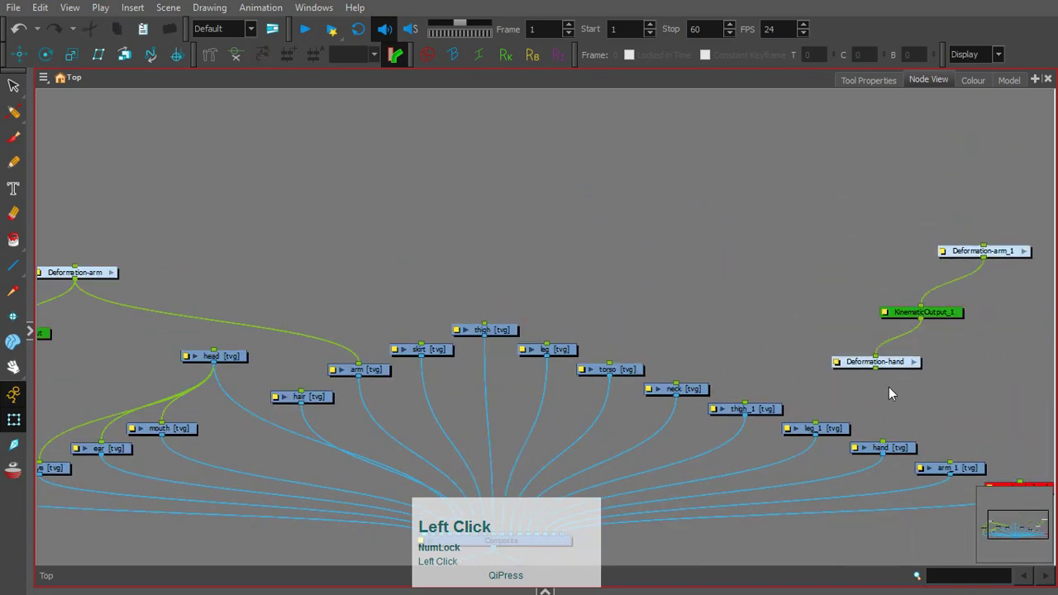
Step: Connect Deformation-arm_1 to the arm_1 drawing and Deformation-hand to the hand drawing, and nudge the chain slightly upward
{"action": "left_click_drag", "start_coordinate": [984, 258], "coordinate": [951, 463]}
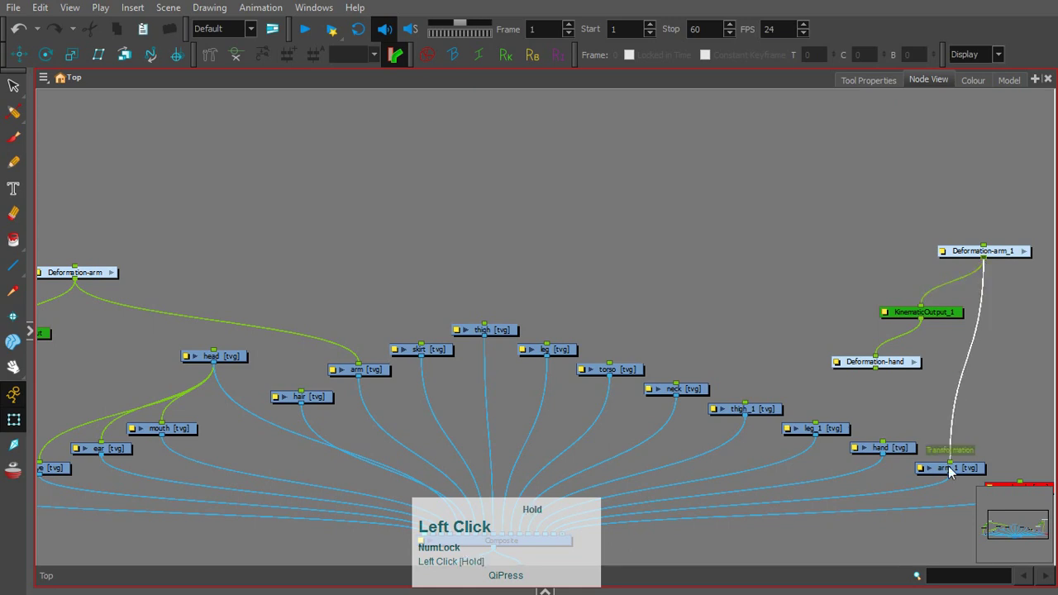
{"action": "left_click_drag", "start_coordinate": [876, 370], "coordinate": [880, 443]}
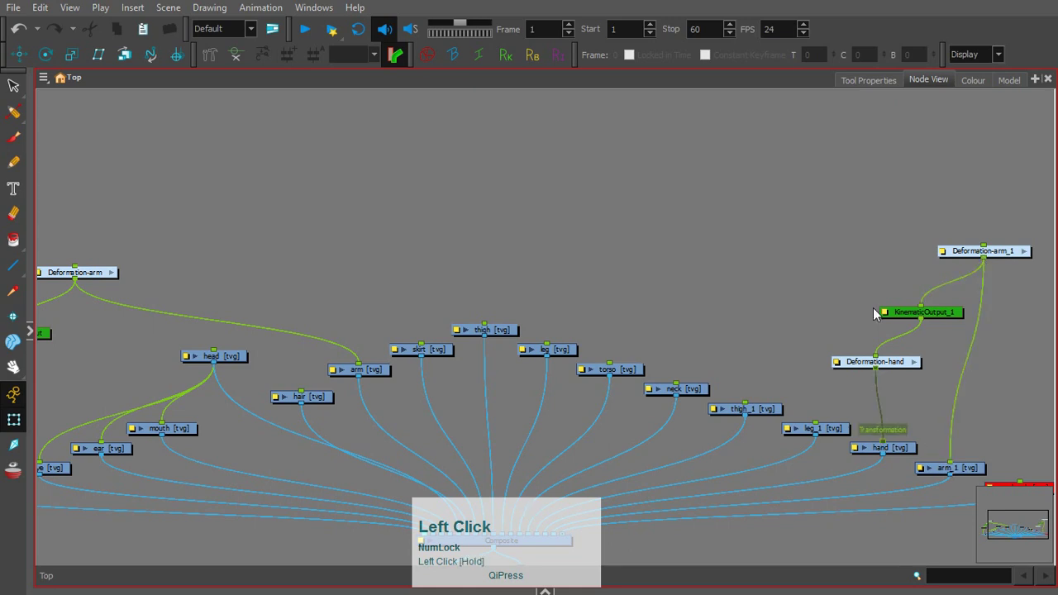
{"action": "left_click_drag", "start_coordinate": [845, 202], "coordinate": [1016, 370]}
{"action": "left_click_drag", "start_coordinate": [950, 311], "coordinate": [953, 311]}
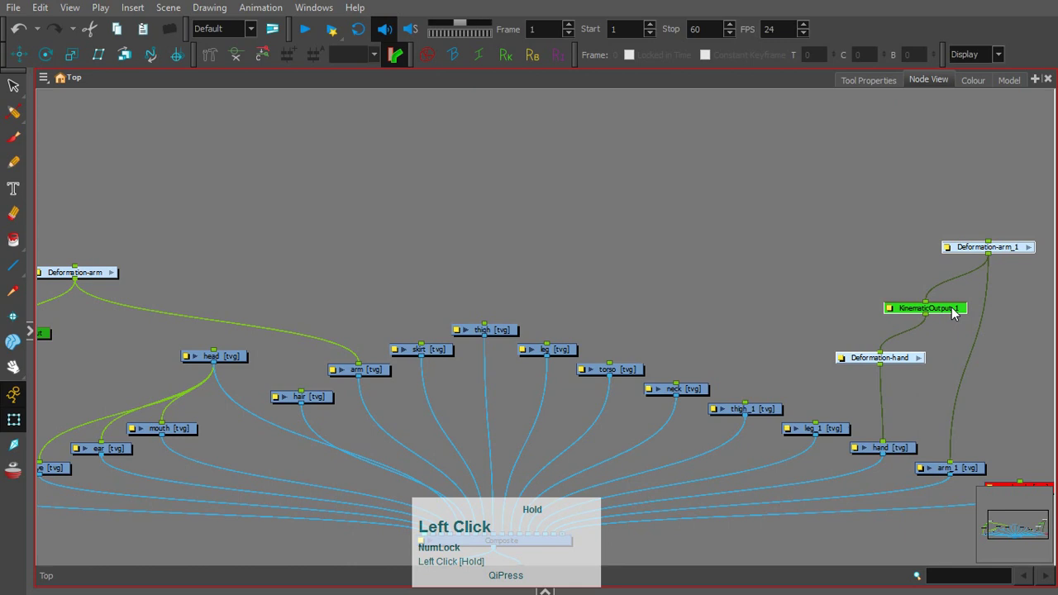
{"action": "left_click_drag", "start_coordinate": [952, 311], "coordinate": [948, 316]}
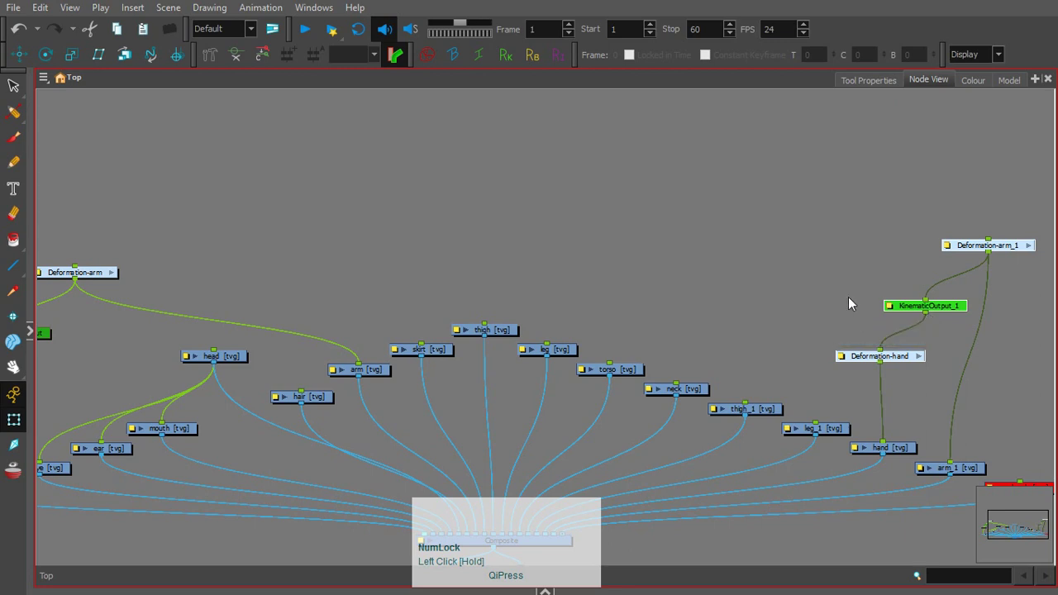
{"action": "left_click", "coordinate": [753, 264]}
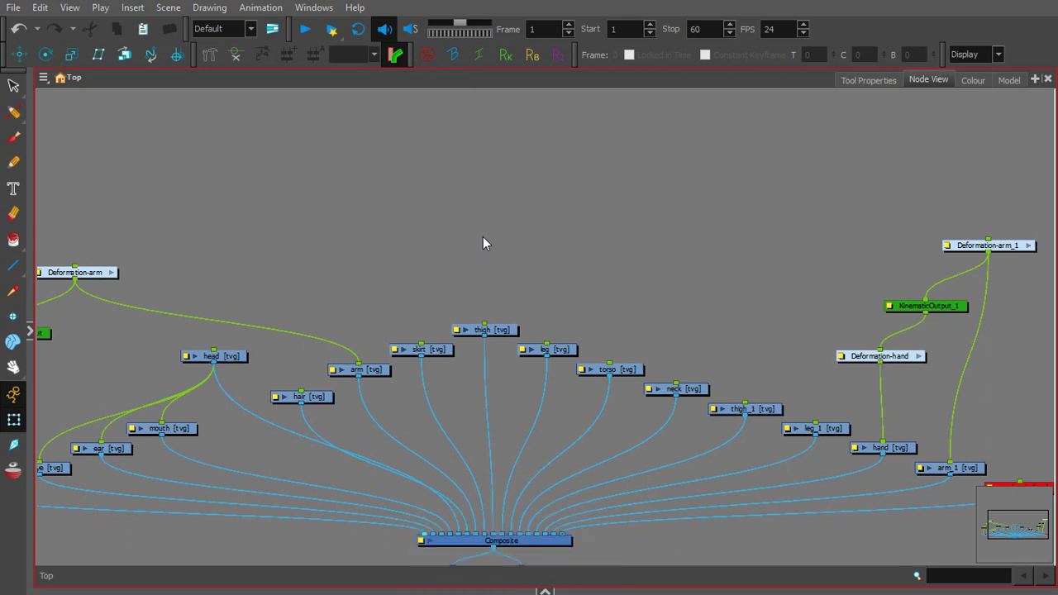
{"action": "left_click_drag", "start_coordinate": [587, 149], "coordinate": [407, 271]}
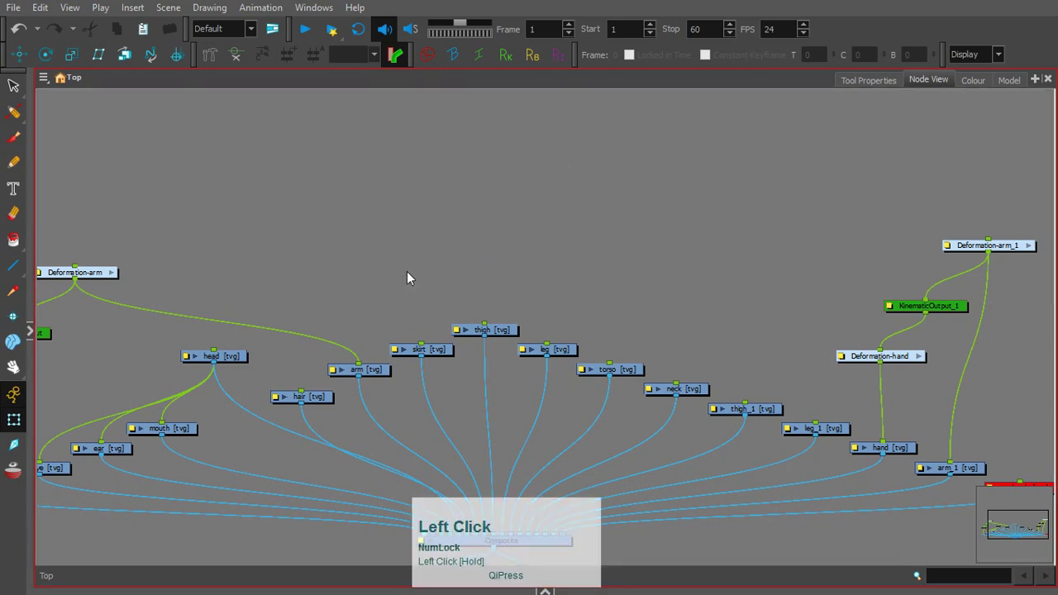
{"action": "left_click_drag", "start_coordinate": [680, 121], "coordinate": [396, 267]}
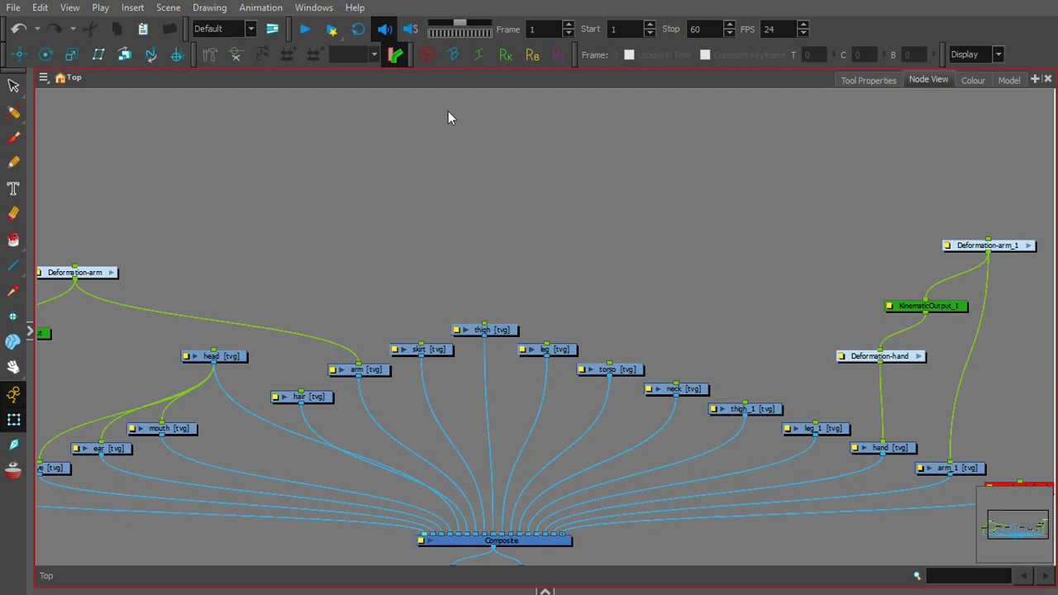
{"action": "left_click", "coordinate": [44, 78]}
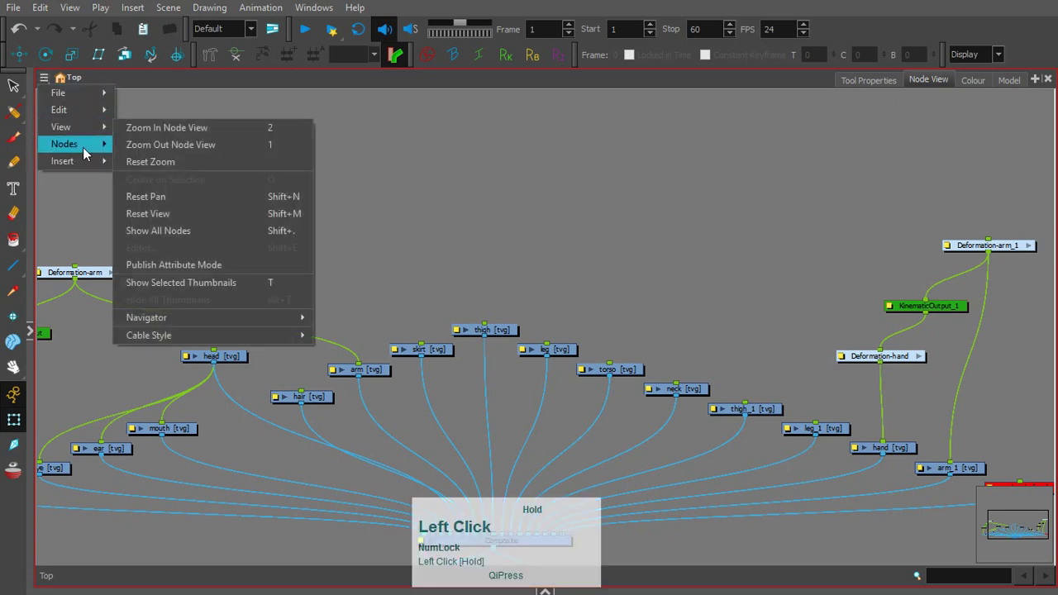
{"action": "mouse_move", "coordinate": [103, 146]}
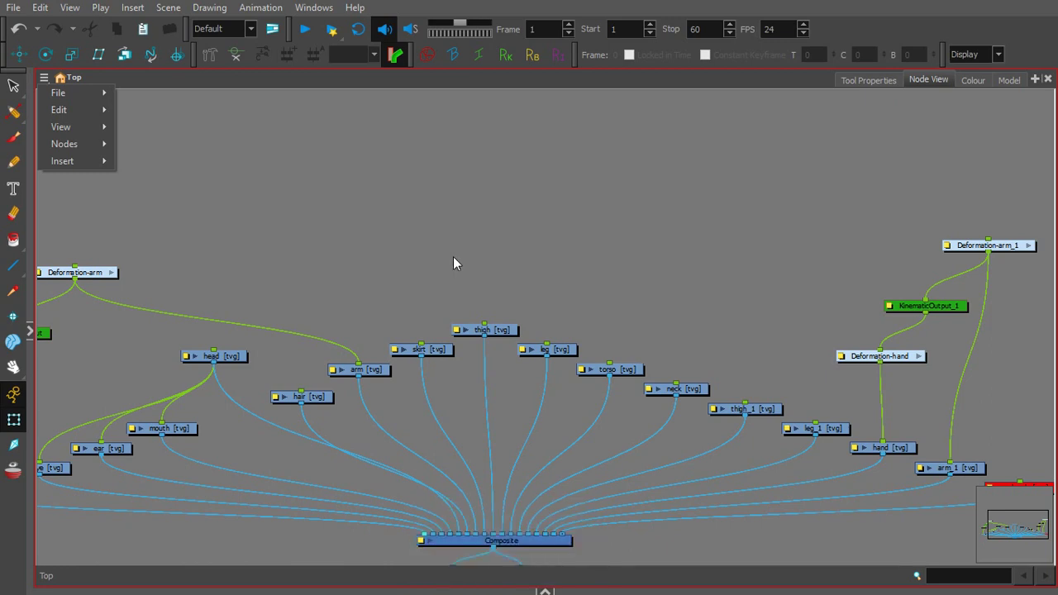
Step: Restore the camera and timeline views beside the node view and select the leg_1 node
{"action": "left_click", "coordinate": [32, 332]}
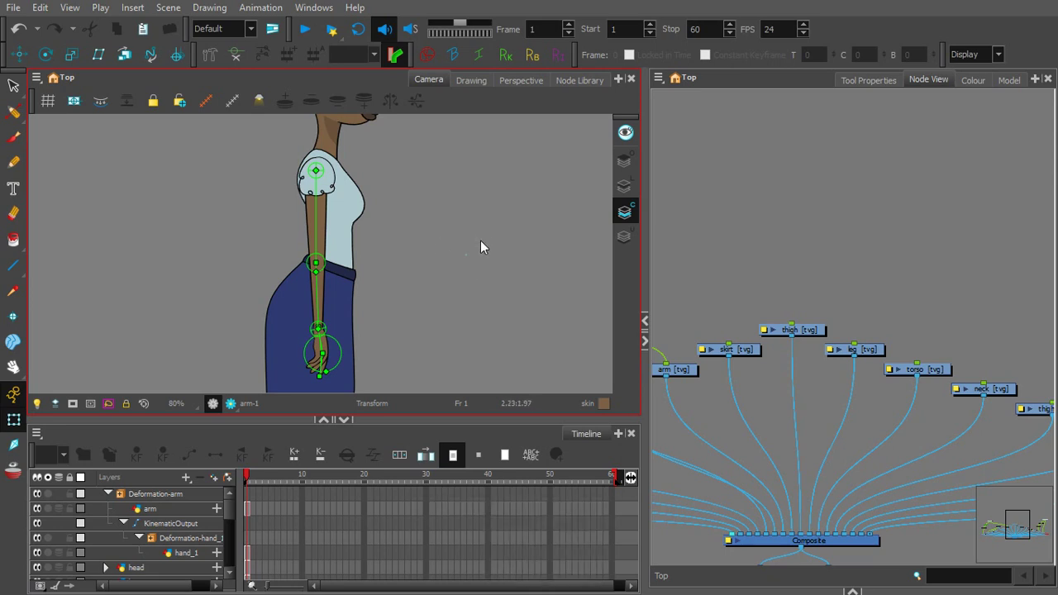
{"action": "scroll", "coordinate": [704, 244], "scroll_direction": "down", "scroll_amount": 2}
{"action": "left_click_drag", "start_coordinate": [758, 247], "coordinate": [781, 179]}
{"action": "left_click_drag", "start_coordinate": [830, 299], "coordinate": [722, 270]}
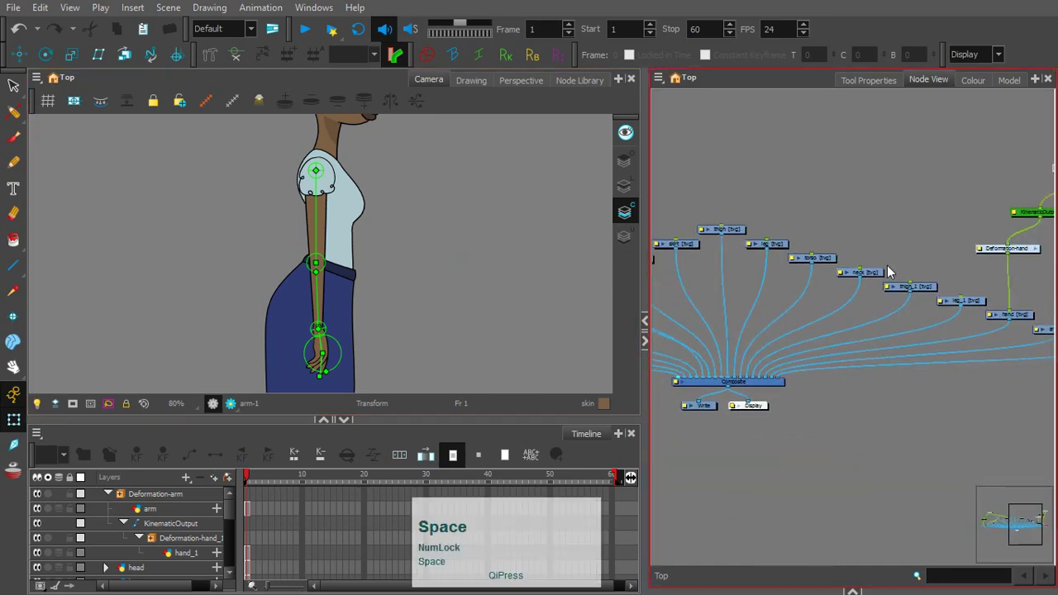
{"action": "scroll", "coordinate": [887, 265], "scroll_direction": "up", "scroll_amount": 2}
{"action": "left_click_drag", "start_coordinate": [955, 272], "coordinate": [792, 289]}
{"action": "left_click", "coordinate": [797, 286]}
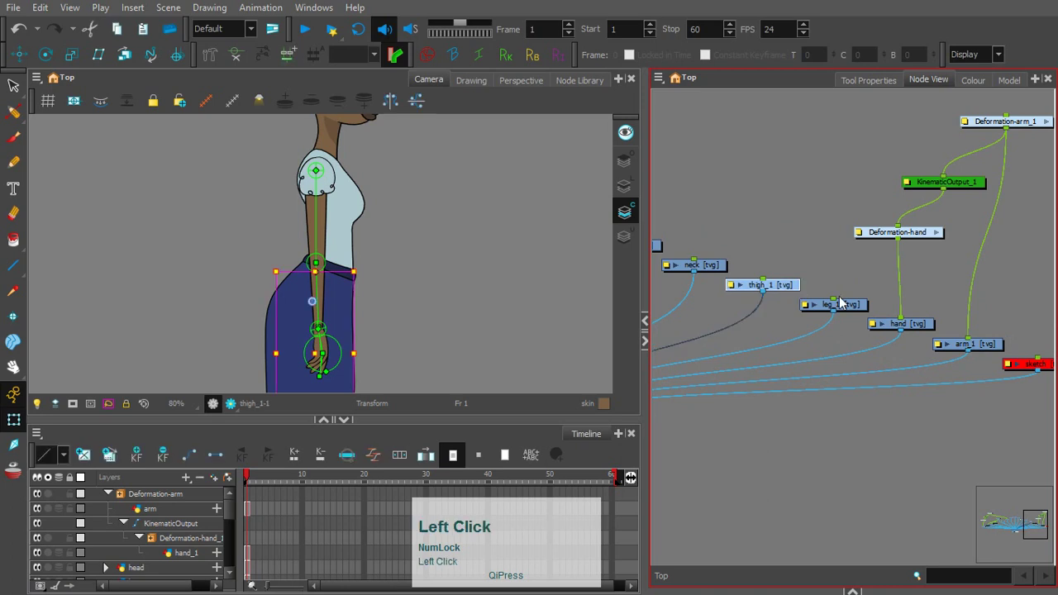
{"action": "left_click", "coordinate": [841, 304]}
Step: Examine how the leg_1 and thigh_1 drawings overlap at the knee in the Drawing view, and return to the Camera view
{"action": "key", "text": "space"}
{"action": "left_click_drag", "start_coordinate": [366, 343], "coordinate": [490, 202]}
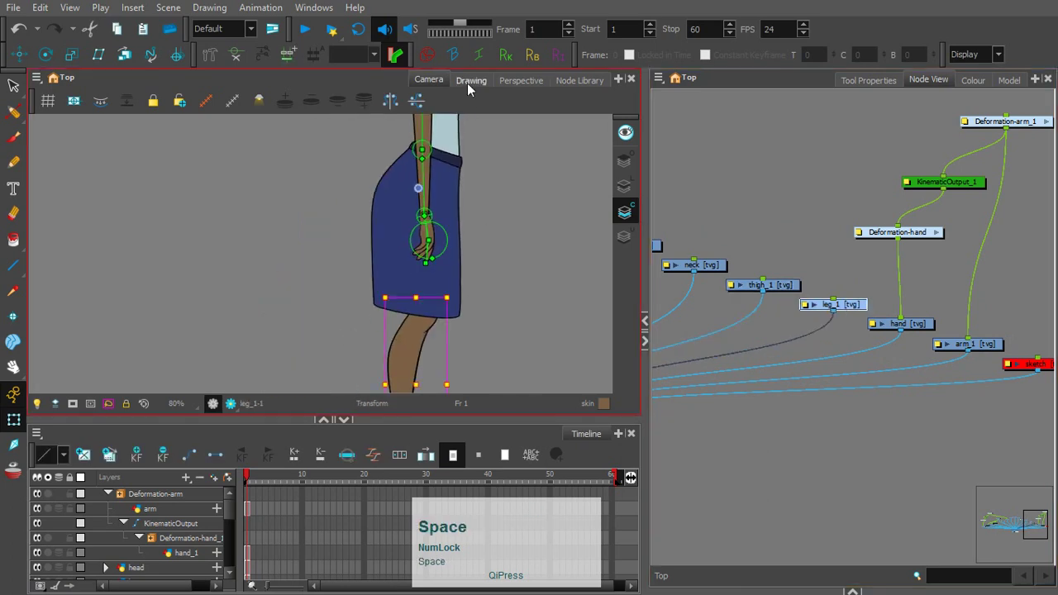
{"action": "left_click", "coordinate": [469, 80]}
{"action": "key", "text": "1"}
{"action": "key", "text": "1"}
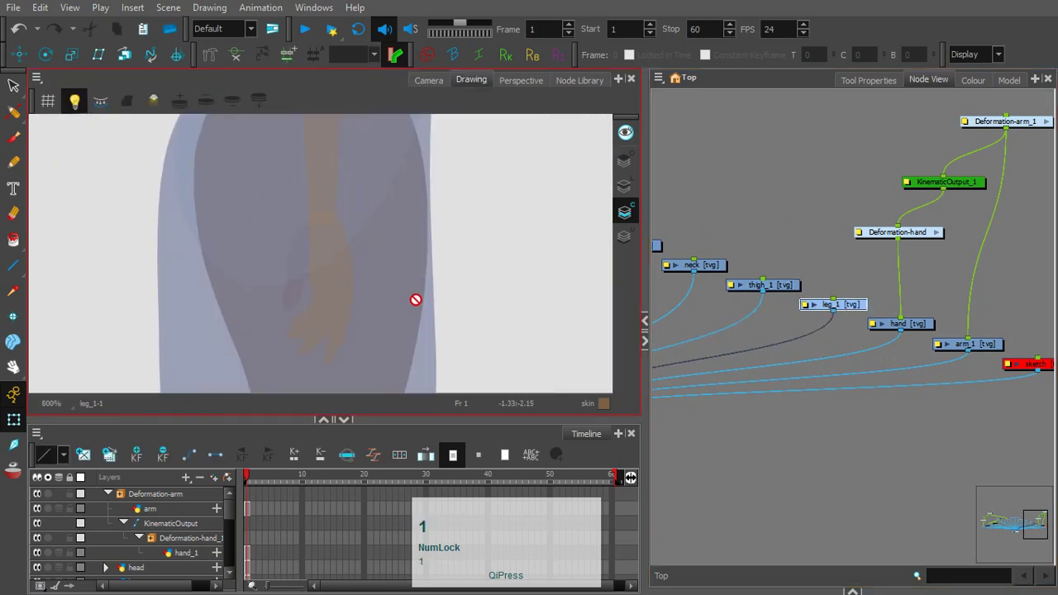
{"action": "key", "text": "1"}
{"action": "key", "text": "1"}
{"action": "key", "text": "1"}
{"action": "key", "text": "space"}
{"action": "left_click_drag", "start_coordinate": [409, 309], "coordinate": [462, 238]}
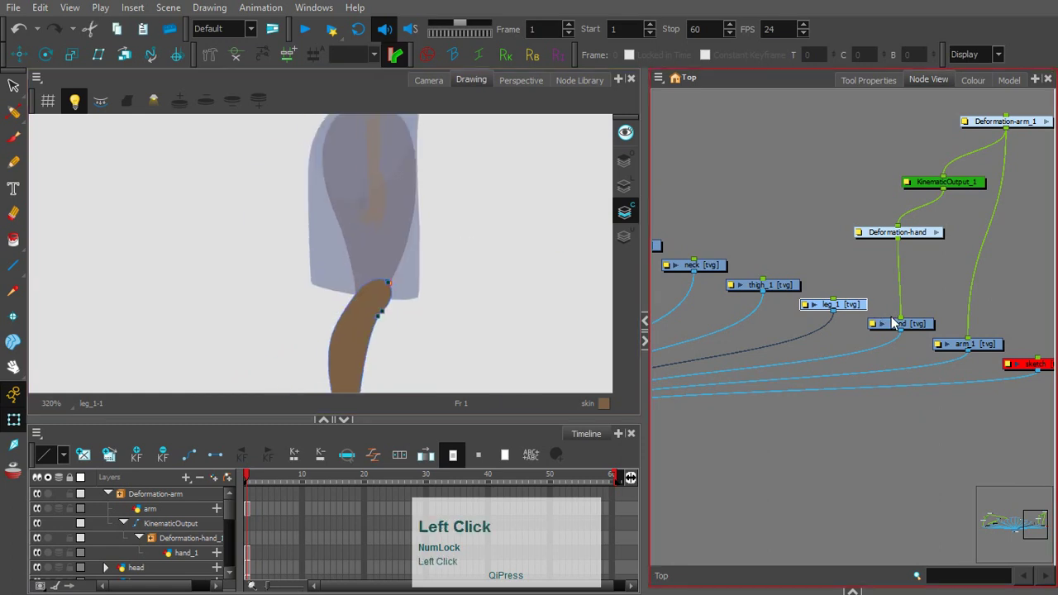
{"action": "left_click", "coordinate": [782, 287]}
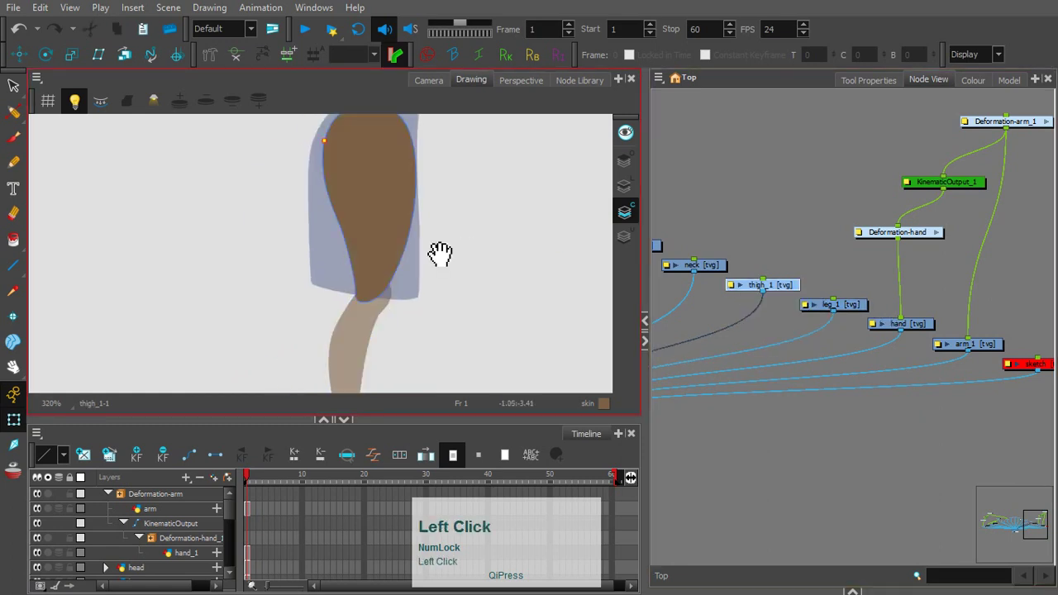
{"action": "left_click_drag", "start_coordinate": [440, 254], "coordinate": [444, 337]}
{"action": "key", "text": "1"}
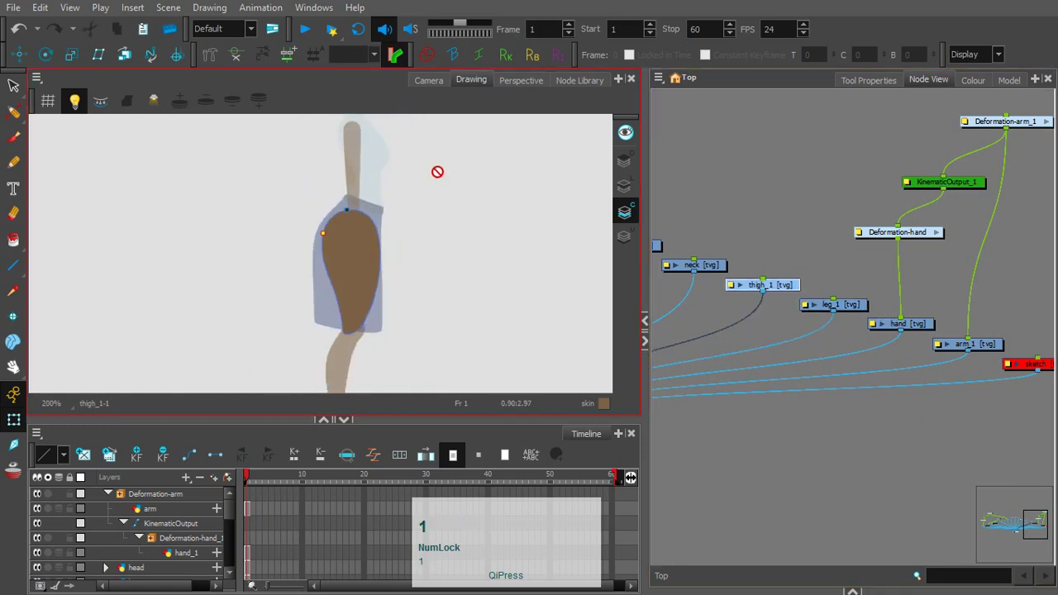
{"action": "left_click_drag", "start_coordinate": [434, 236], "coordinate": [443, 207]}
{"action": "left_click", "coordinate": [430, 82]}
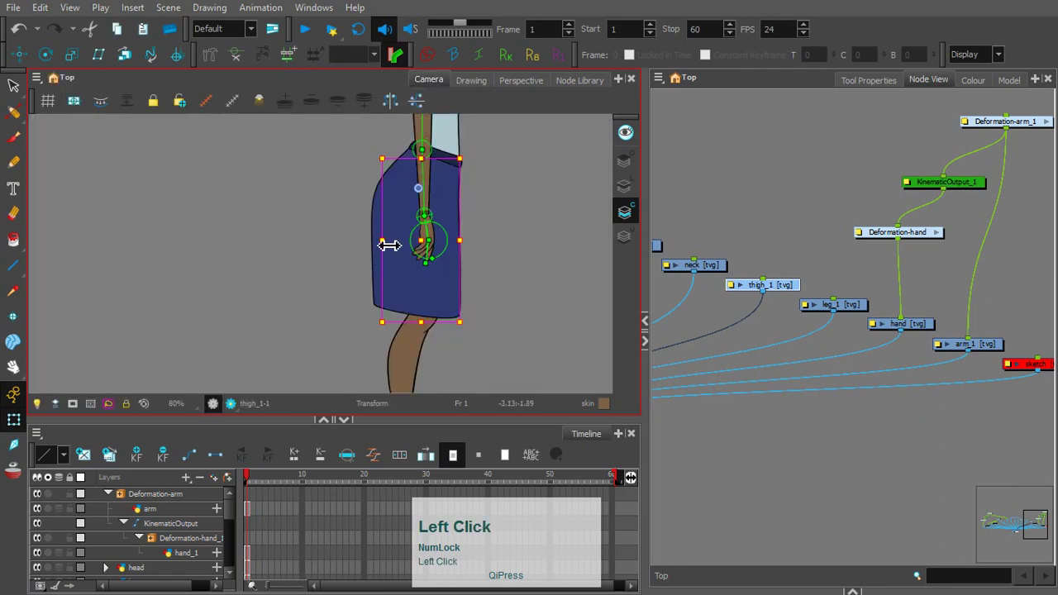
Step: Hide the arm's bone deformation controls in the Camera view
{"action": "left_click", "coordinate": [835, 254]}
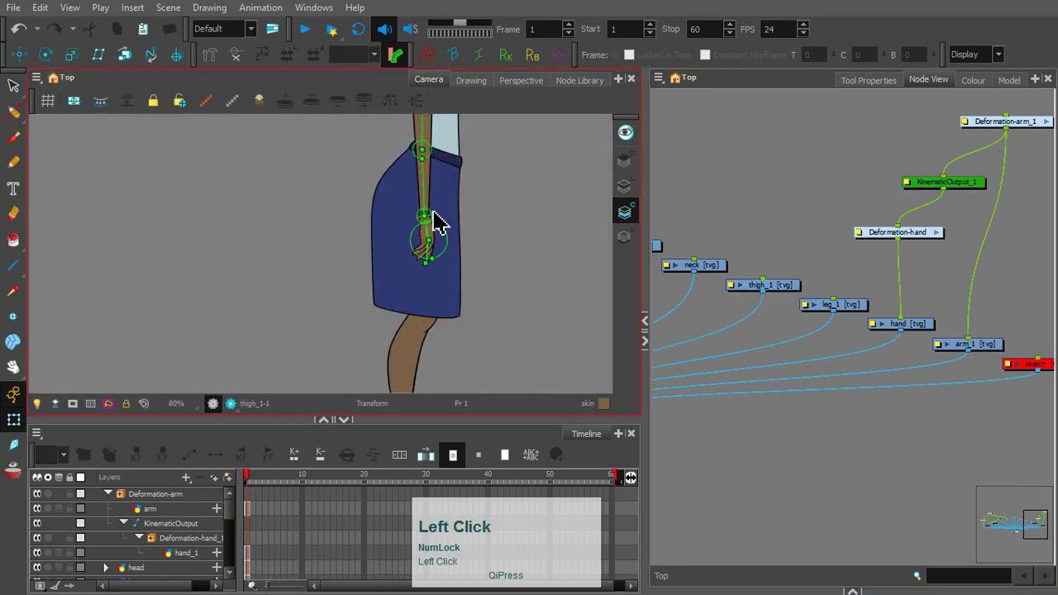
{"action": "left_click", "coordinate": [460, 208]}
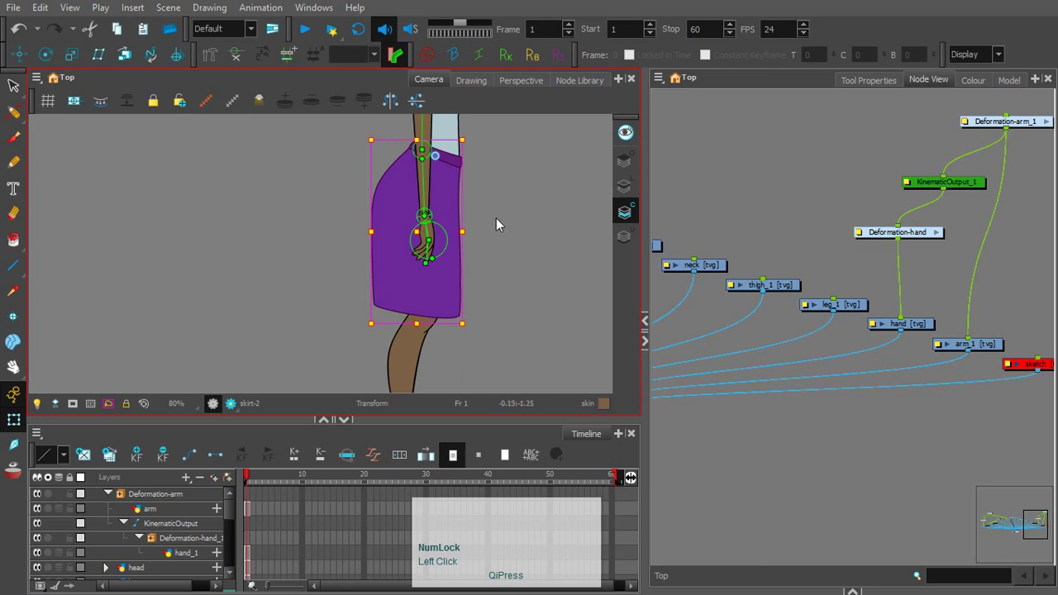
{"action": "key", "text": "shift+c"}
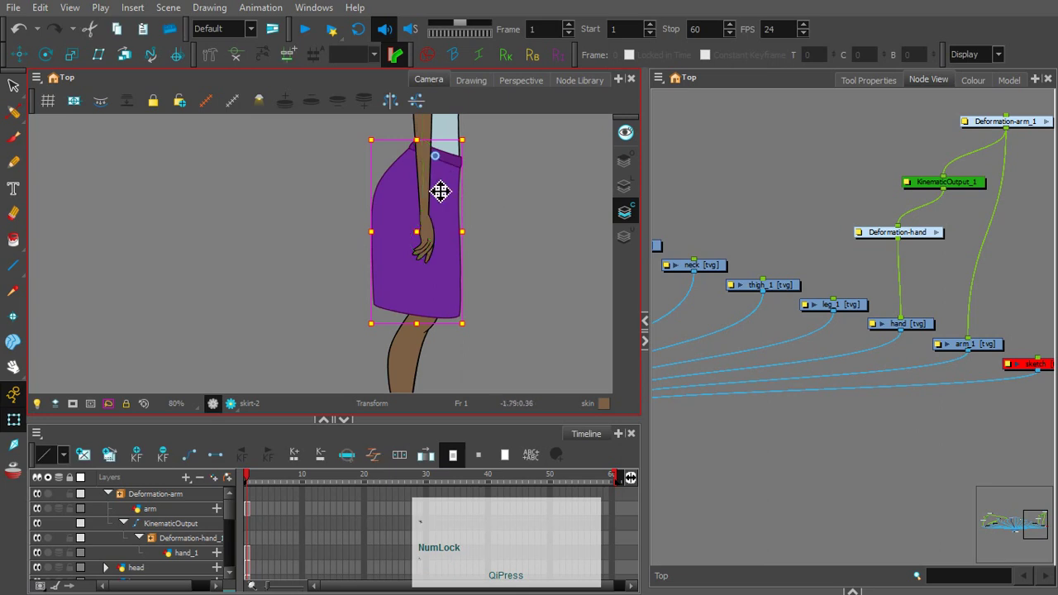
{"action": "left_click", "coordinate": [487, 214]}
Step: Delete the skirt drawing on frame 1 to expose the thighs
{"action": "left_click", "coordinate": [458, 231]}
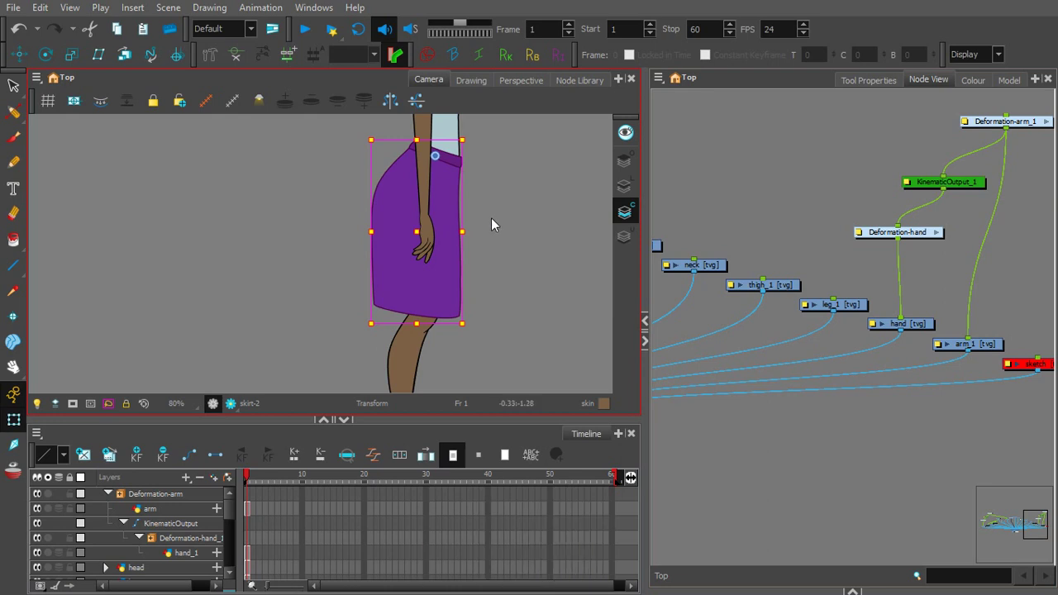
{"action": "key", "text": "Delete"}
{"action": "left_click", "coordinate": [475, 223]}
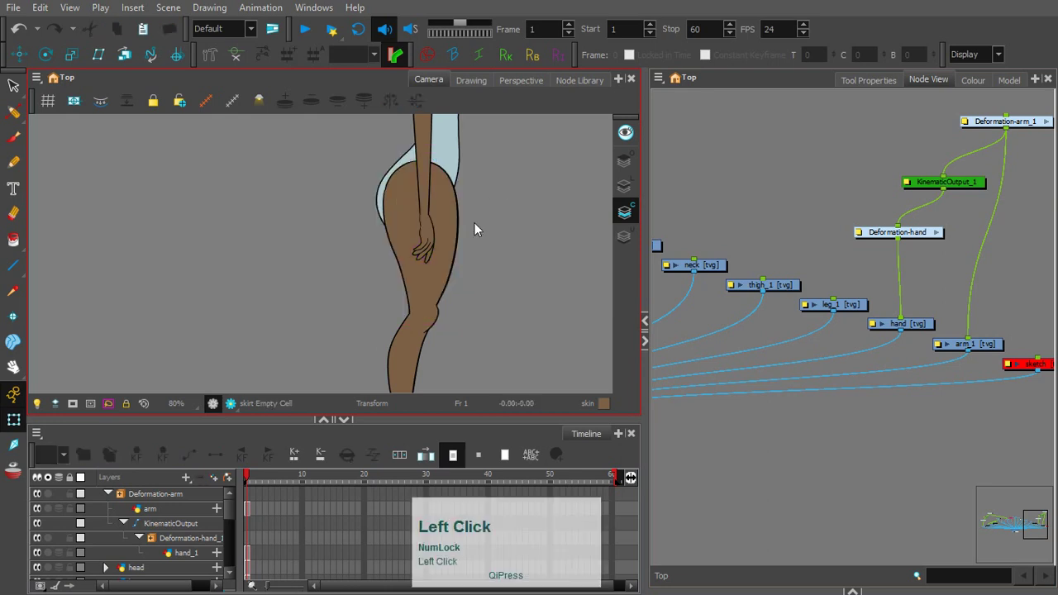
Step: Select the front thigh drawing in the Camera view and activate the Rigging tool for it
{"action": "key", "text": "1"}
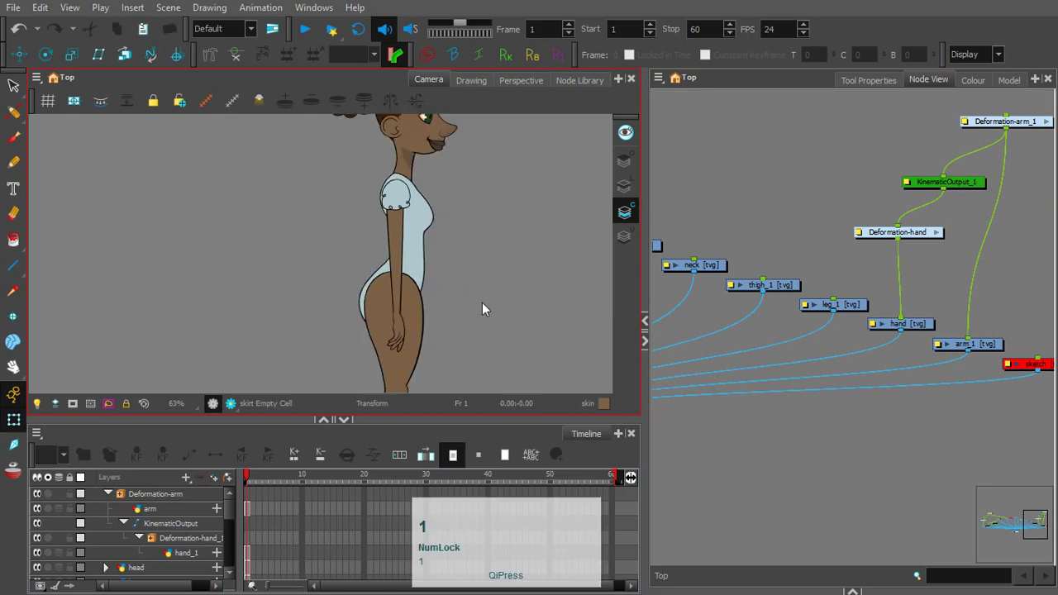
{"action": "key", "text": "1"}
{"action": "key", "text": "space"}
{"action": "left_click_drag", "start_coordinate": [466, 279], "coordinate": [456, 255]}
{"action": "key", "text": "2"}
{"action": "key", "text": "space"}
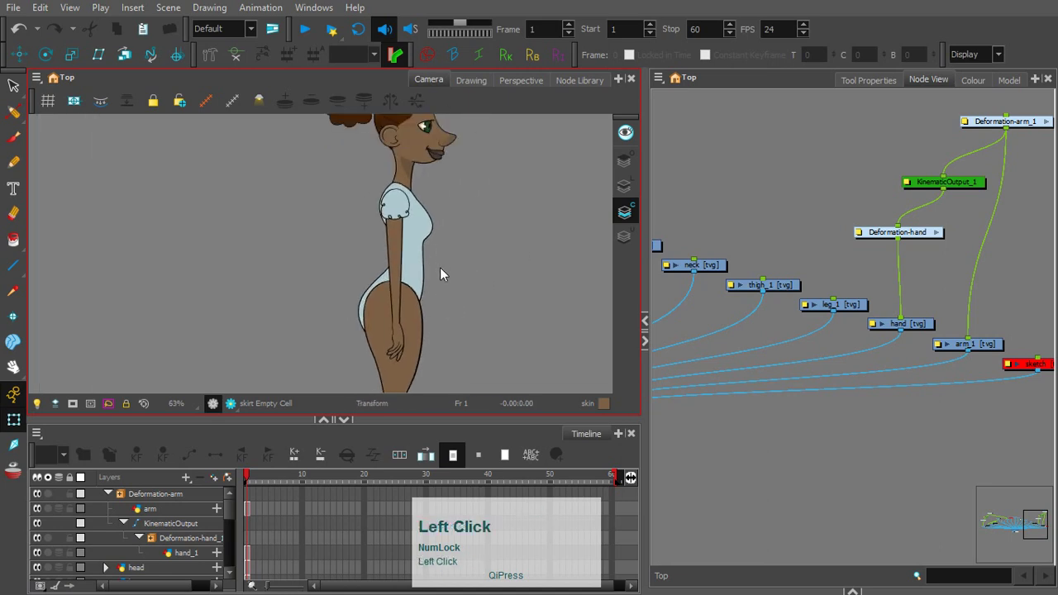
{"action": "left_click", "coordinate": [408, 322]}
{"action": "key", "text": "space"}
{"action": "left_click_drag", "start_coordinate": [492, 311], "coordinate": [487, 230]}
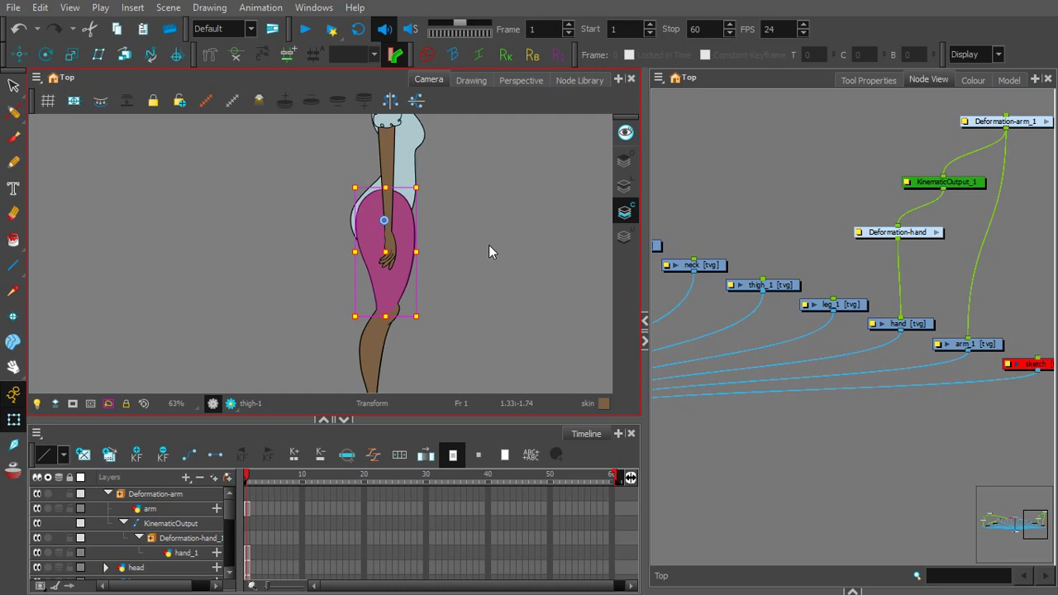
{"action": "left_click", "coordinate": [210, 54]}
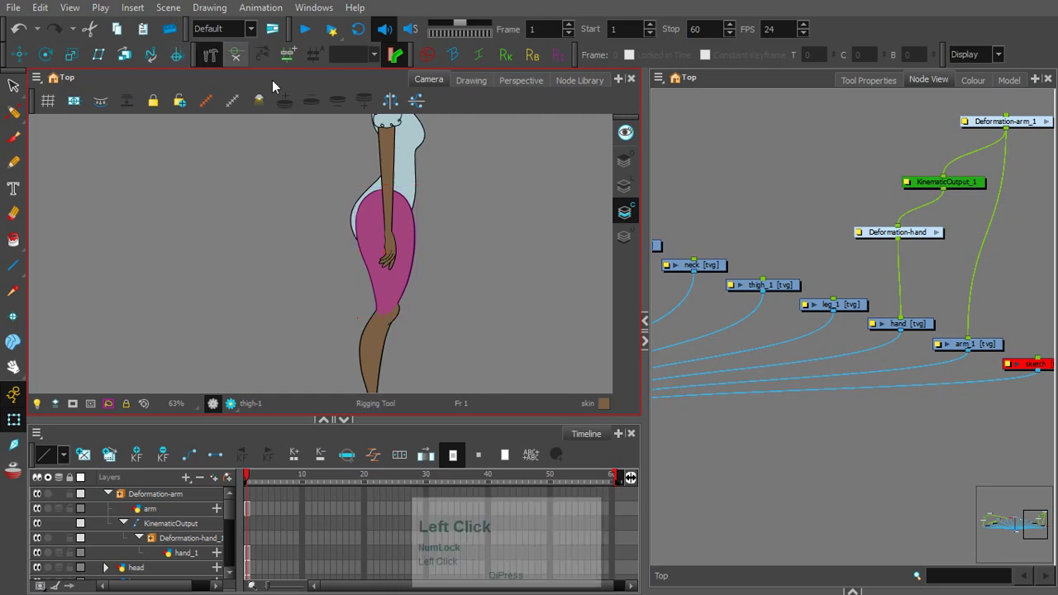
{"action": "left_click", "coordinate": [380, 205]}
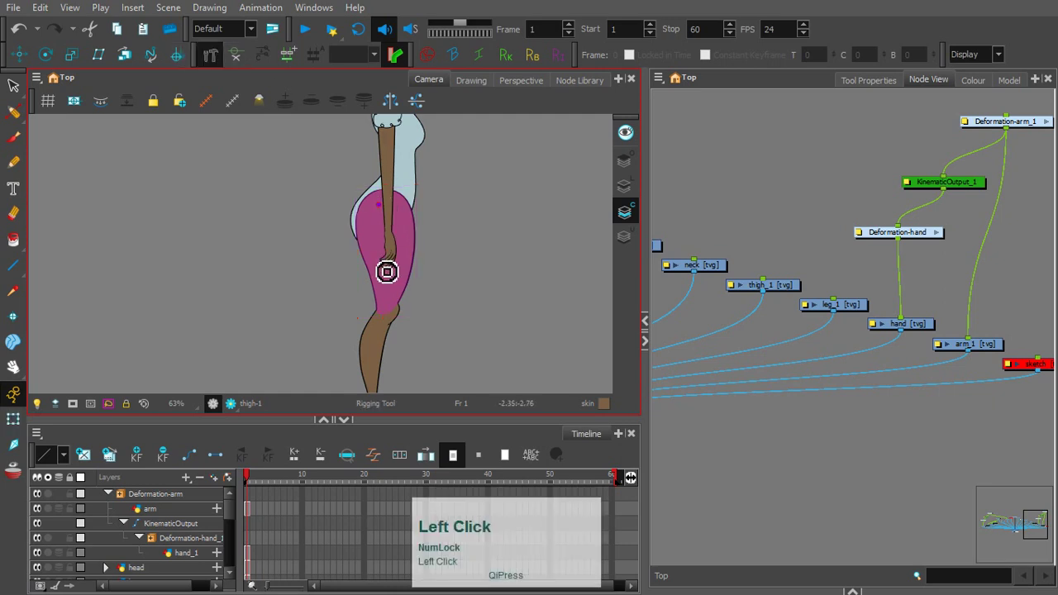
{"action": "left_click", "coordinate": [382, 268]}
{"action": "left_click", "coordinate": [384, 309]}
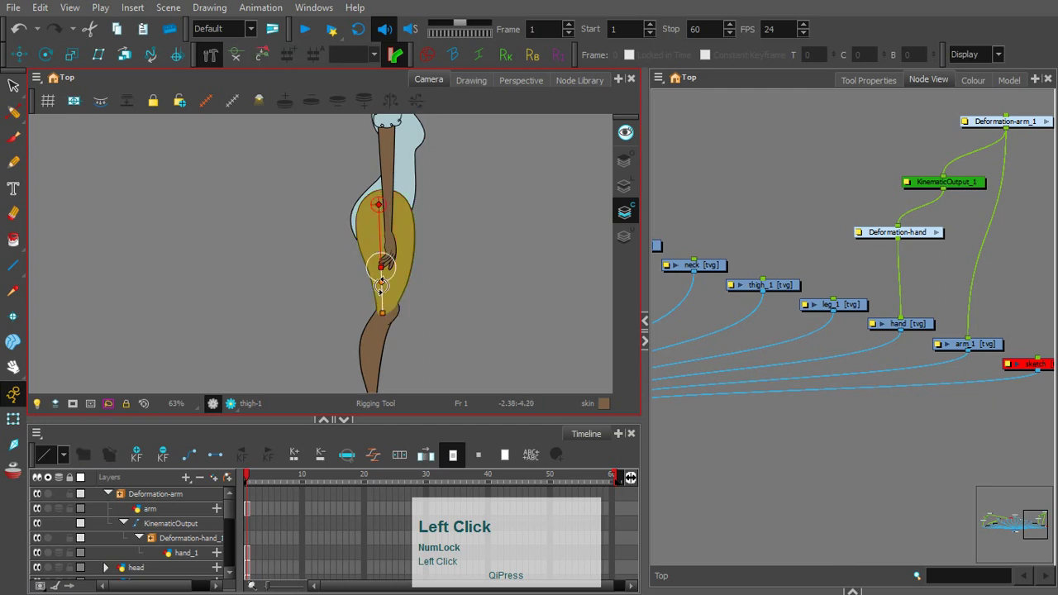
{"action": "key", "text": "ctrl+z"}
{"action": "key", "text": "ctrl+z"}
{"action": "key", "text": "ctrl+z"}
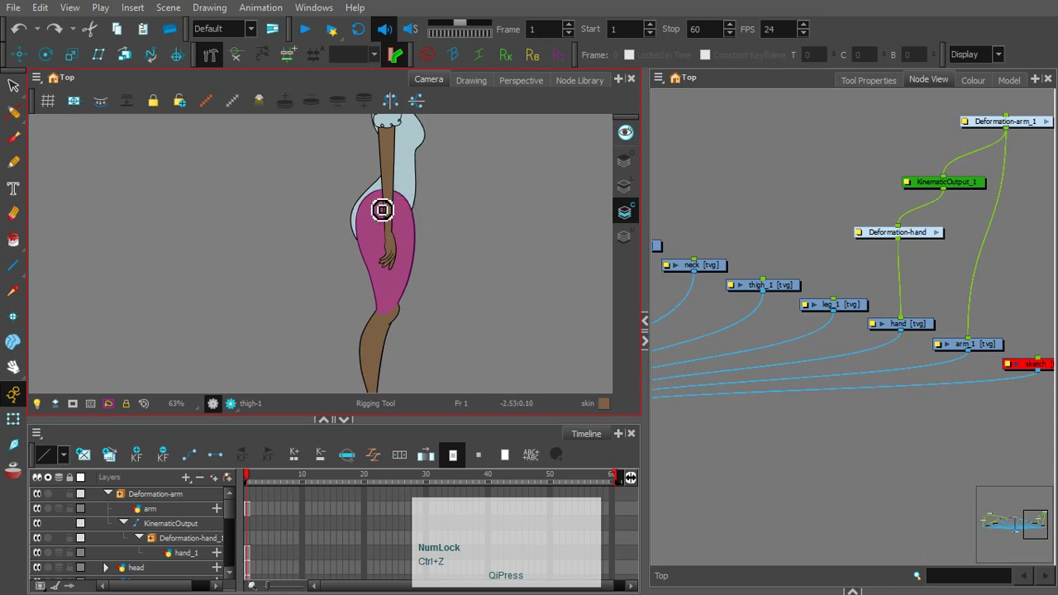
Step: Rig the thigh with a curve deformer from the hip to the knee, its handles aligned along the middle of the thigh
{"action": "key", "text": "2"}
{"action": "left_click_drag", "start_coordinate": [401, 224], "coordinate": [390, 187]}
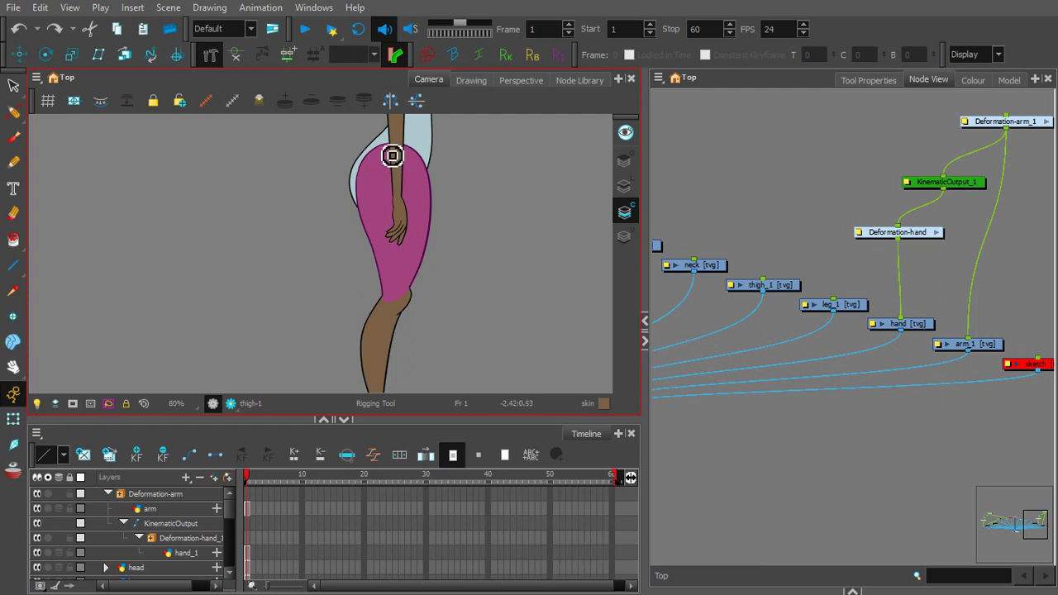
{"action": "left_click", "coordinate": [386, 153]}
{"action": "left_click_drag", "start_coordinate": [386, 153], "coordinate": [390, 201]}
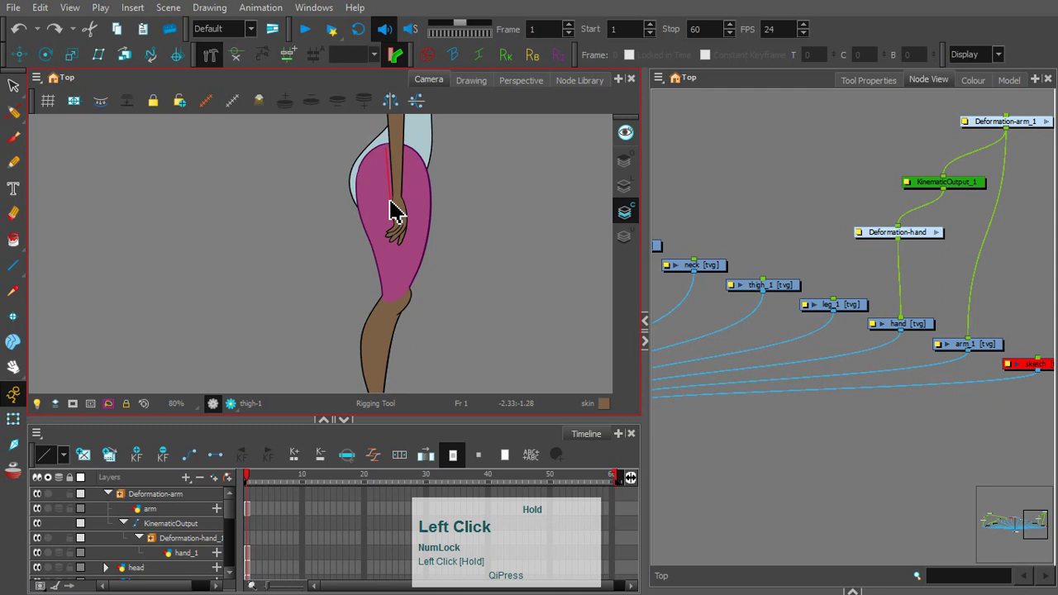
{"action": "left_click_drag", "start_coordinate": [390, 201], "coordinate": [389, 200]}
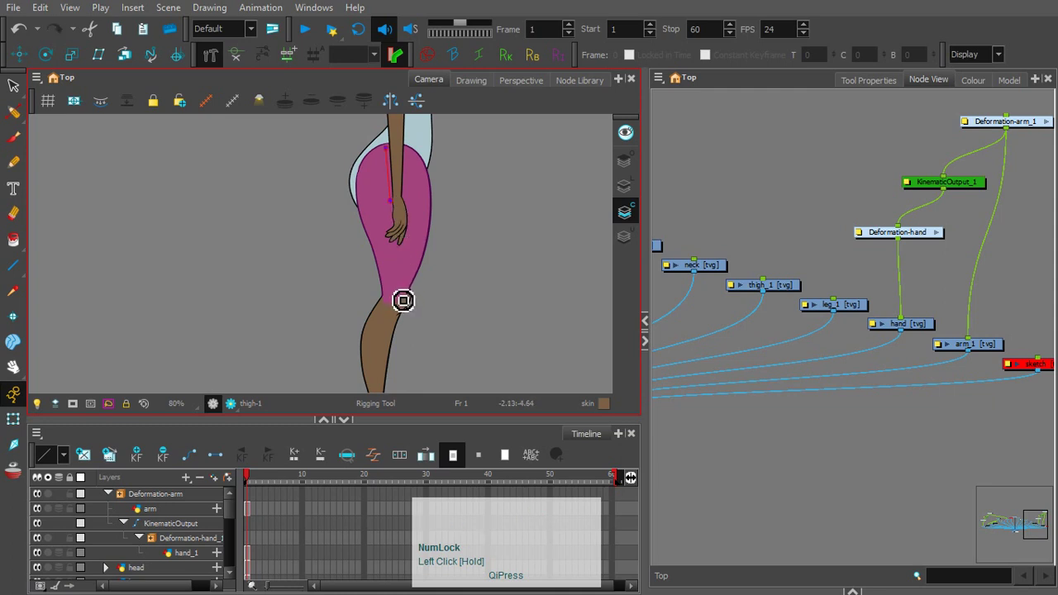
{"action": "left_click_drag", "start_coordinate": [403, 300], "coordinate": [394, 239]}
{"action": "left_click_drag", "start_coordinate": [397, 294], "coordinate": [395, 249]}
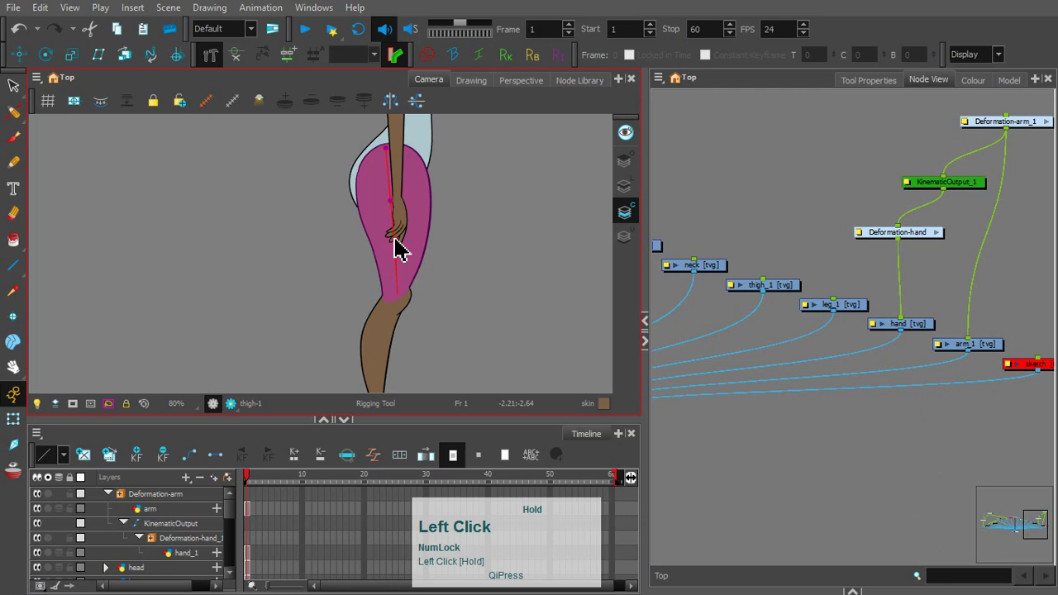
{"action": "left_click_drag", "start_coordinate": [396, 249], "coordinate": [396, 240]}
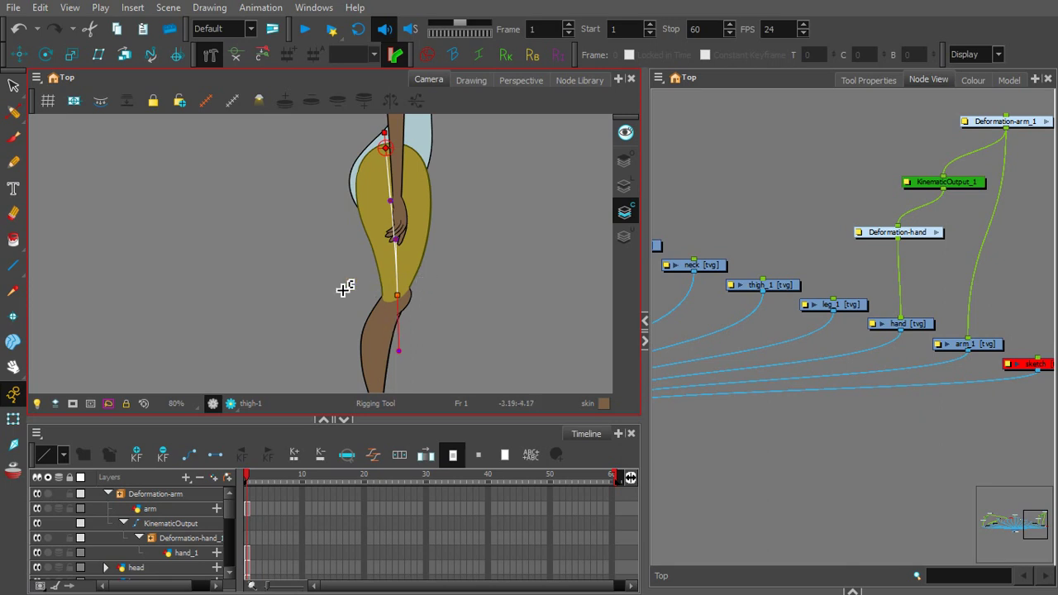
Step: Test bending the thigh by its upper curve handle with the Transform tool, and undo the bend
{"action": "left_click", "coordinate": [14, 419]}
{"action": "left_click", "coordinate": [315, 289]}
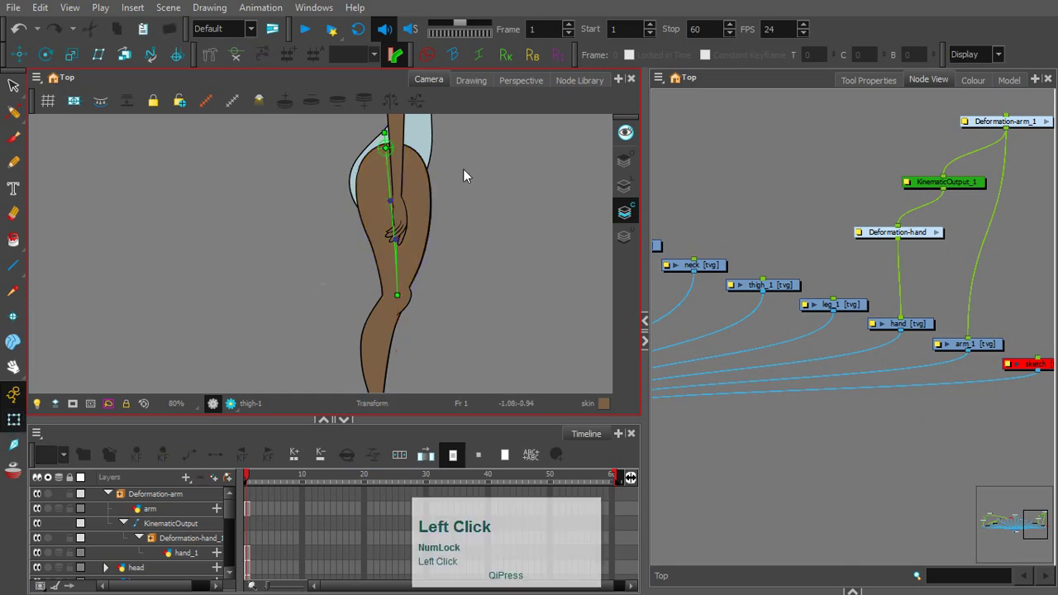
{"action": "left_click_drag", "start_coordinate": [399, 206], "coordinate": [424, 224]}
{"action": "key", "text": "ctrl+z"}
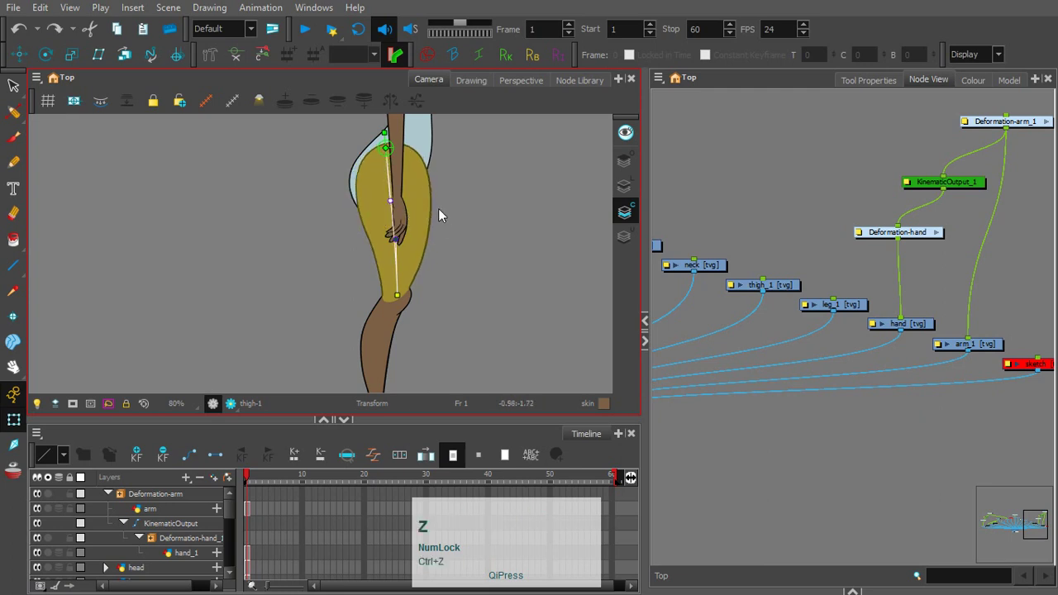
Step: Select the front lower leg drawing in the Camera view and activate the Rigging tool for it
{"action": "left_click", "coordinate": [856, 306]}
{"action": "key", "text": "space"}
{"action": "left_click_drag", "start_coordinate": [477, 240], "coordinate": [486, 126]}
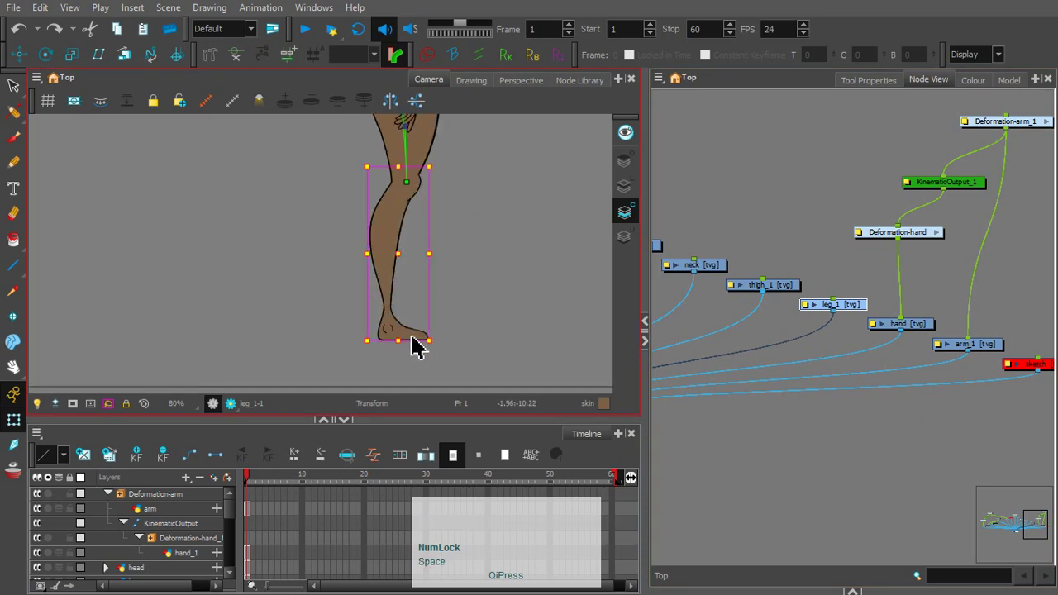
{"action": "left_click", "coordinate": [391, 281]}
{"action": "left_click", "coordinate": [695, 207]}
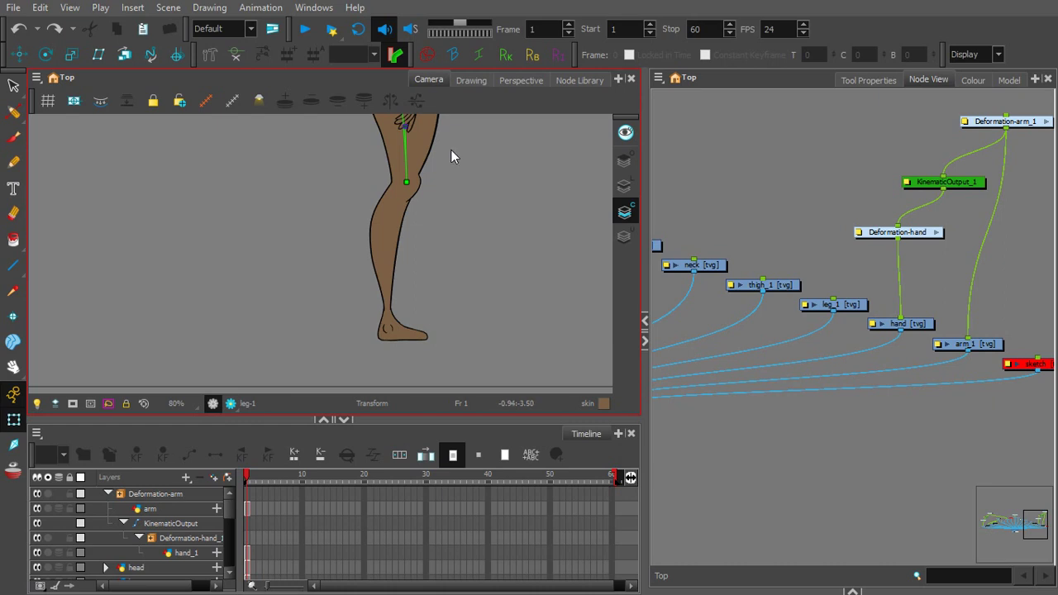
{"action": "left_click", "coordinate": [400, 226]}
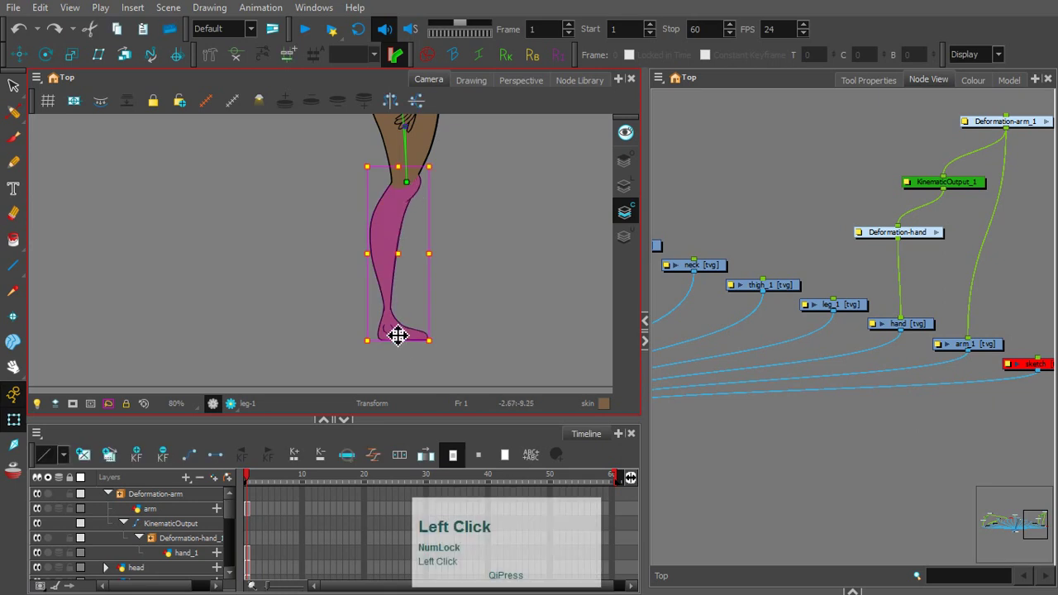
{"action": "left_click", "coordinate": [208, 55]}
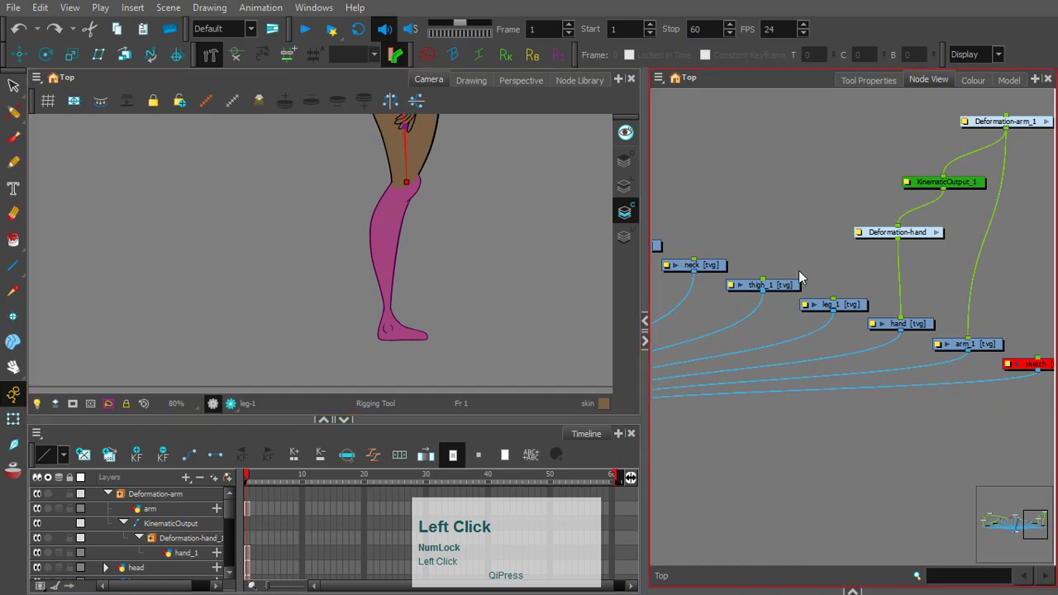
Step: Locate the Deformation-thigh node in the Node View and select the leg node beside the thigh node
{"action": "left_click", "coordinate": [844, 304]}
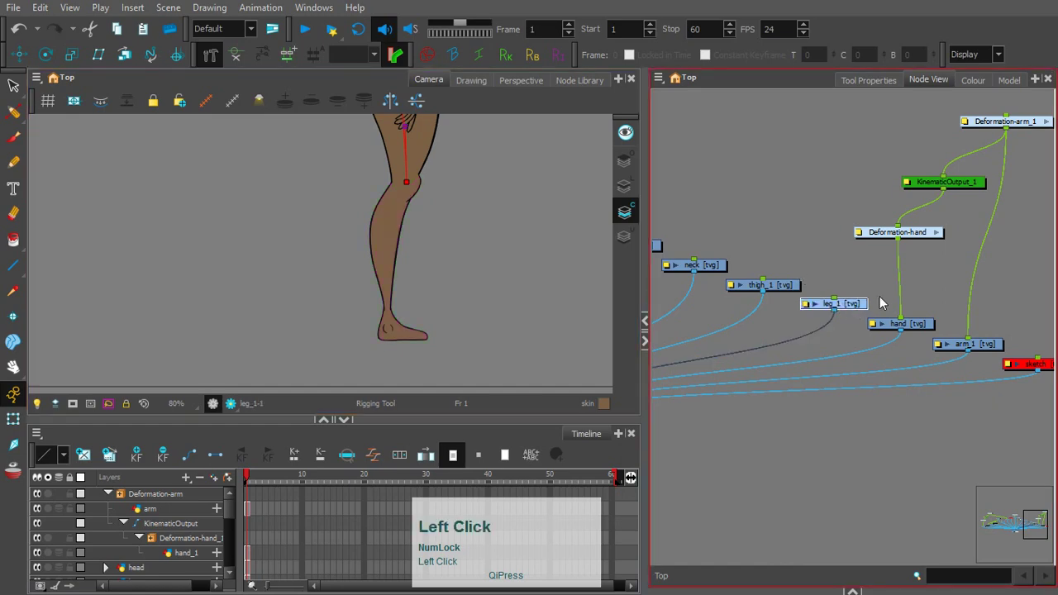
{"action": "key", "text": "space"}
{"action": "left_click_drag", "start_coordinate": [838, 300], "coordinate": [808, 208]}
{"action": "left_click", "coordinate": [795, 192]}
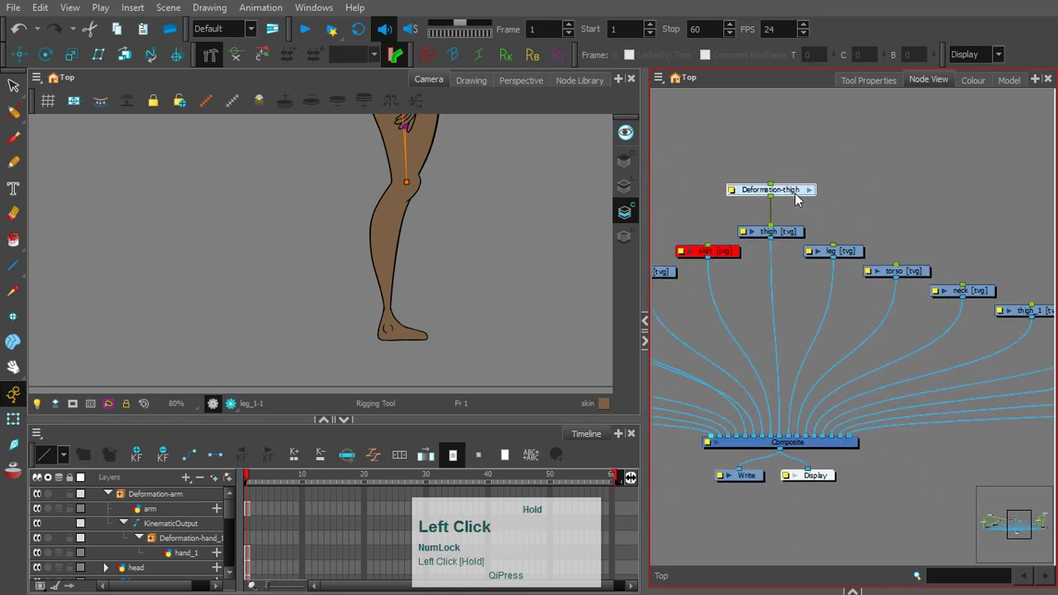
{"action": "left_click", "coordinate": [845, 251]}
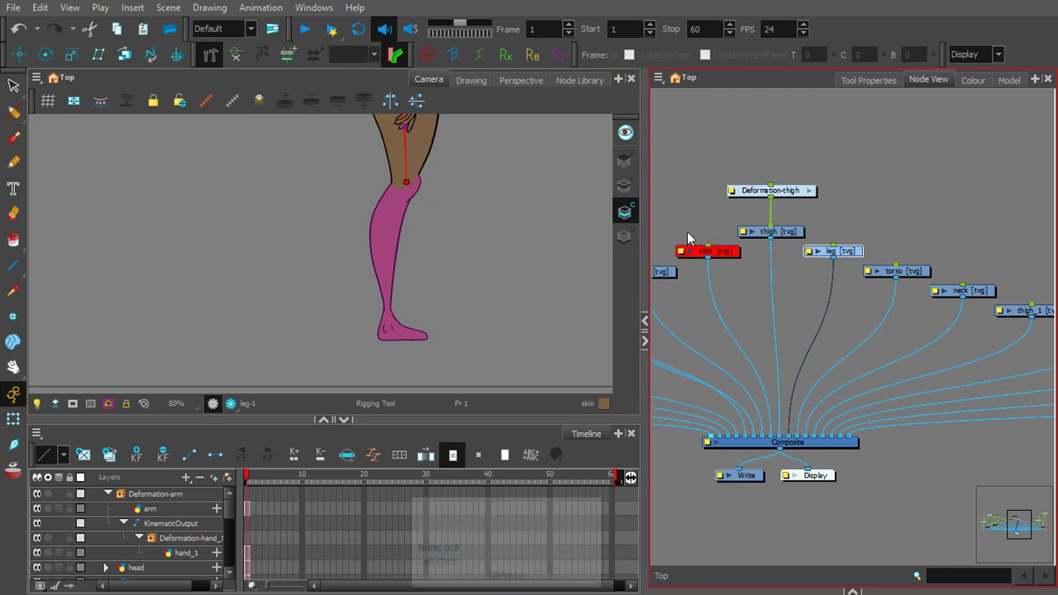
Step: Hide the thigh's deformation controls in the Camera view while keeping the leg drawing selected
{"action": "scroll", "coordinate": [438, 224], "scroll_direction": "up", "scroll_amount": 2}
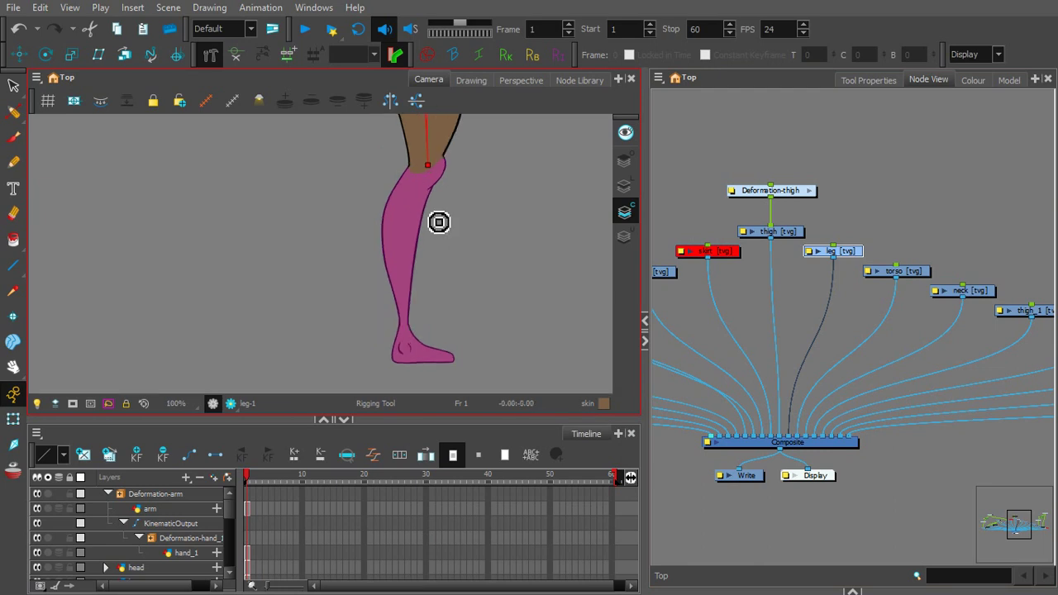
{"action": "key", "text": "space"}
{"action": "left_click_drag", "start_coordinate": [365, 189], "coordinate": [332, 303]}
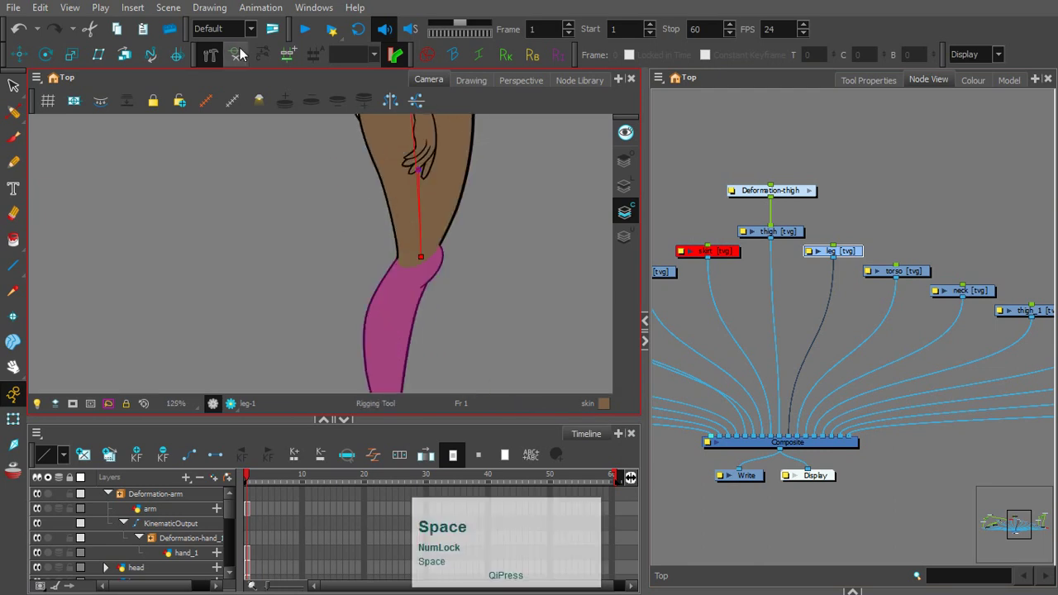
{"action": "left_click", "coordinate": [238, 56]}
Step: Create a bone on the leg drawing from the knee to the ankle
{"action": "key", "text": "space"}
{"action": "left_click_drag", "start_coordinate": [412, 257], "coordinate": [428, 196]}
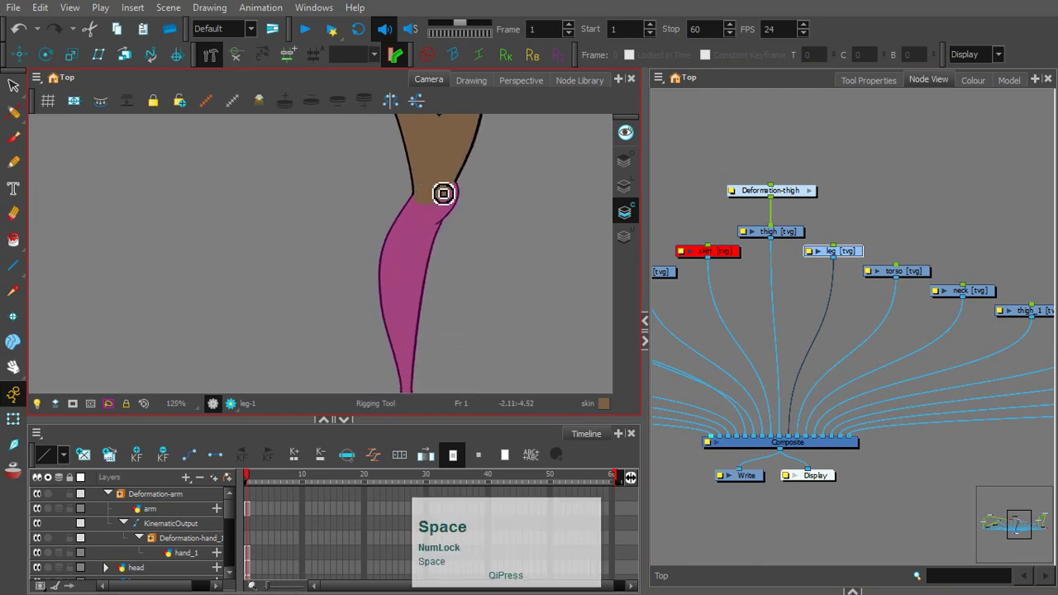
{"action": "left_click", "coordinate": [443, 198]}
{"action": "key", "text": "space"}
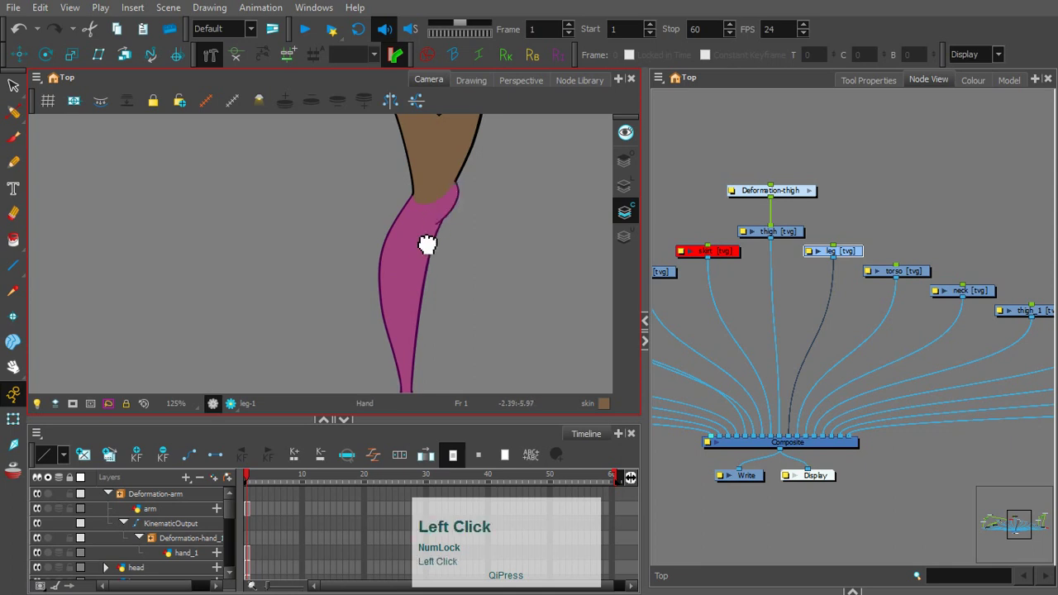
{"action": "left_click_drag", "start_coordinate": [415, 364], "coordinate": [440, 245]}
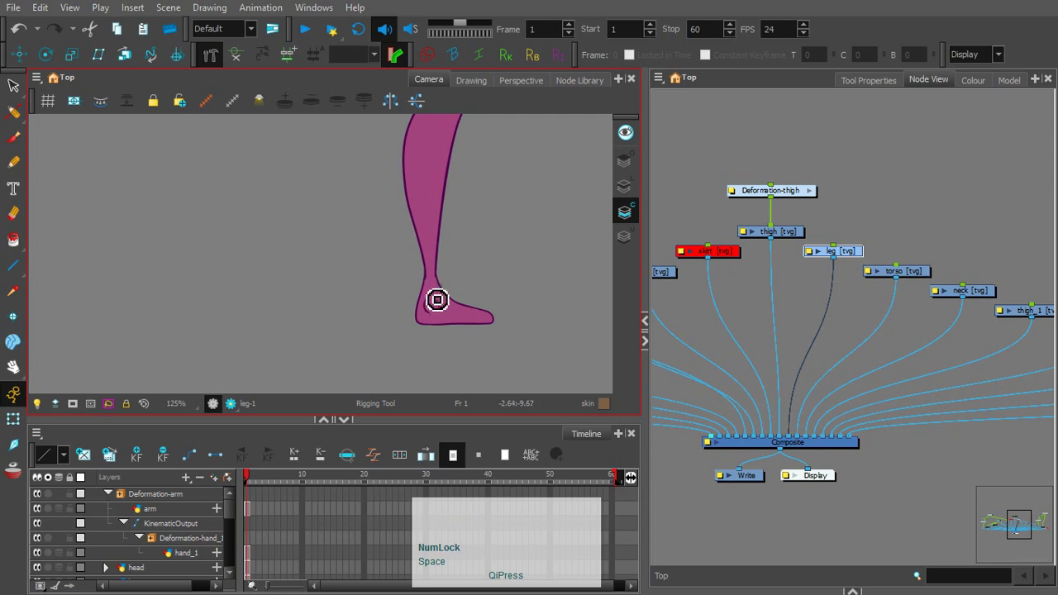
{"action": "key", "text": "2"}
{"action": "key", "text": "space"}
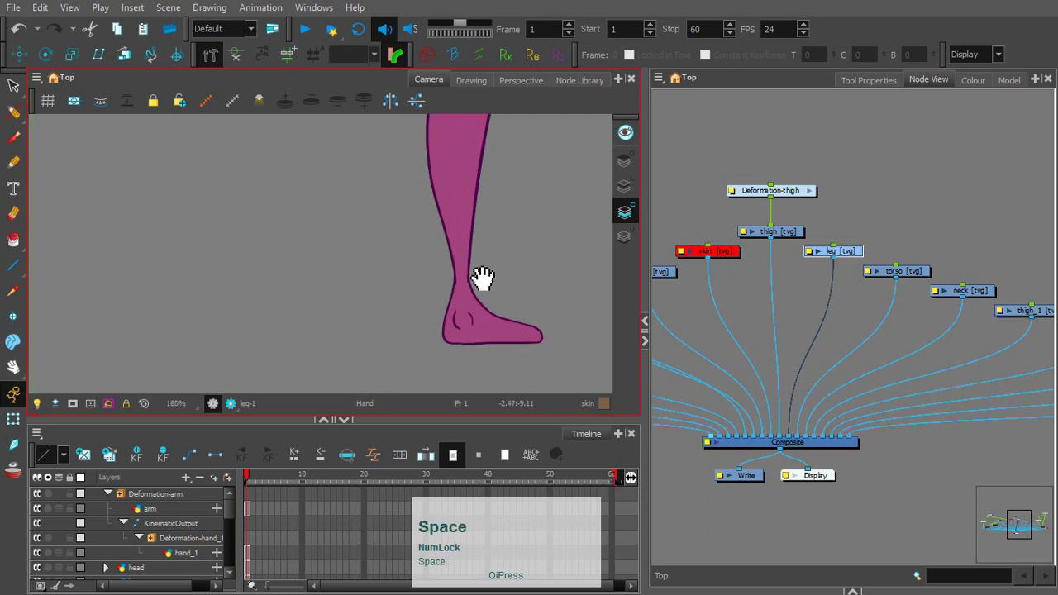
{"action": "key", "text": "1"}
{"action": "key", "text": "1"}
{"action": "key", "text": "1"}
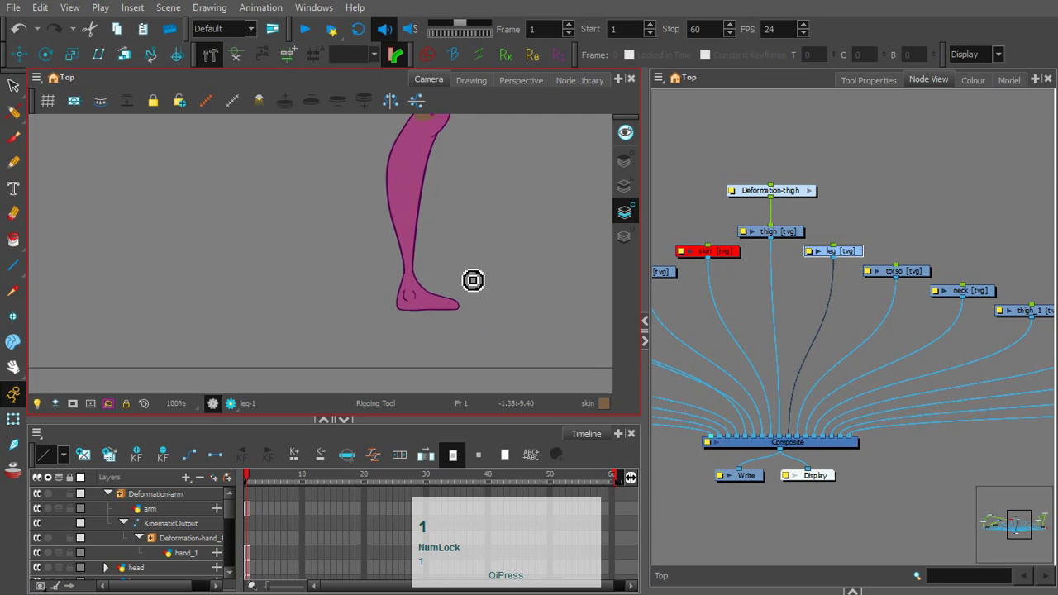
{"action": "key", "text": "space"}
{"action": "left_click_drag", "start_coordinate": [471, 283], "coordinate": [490, 315]}
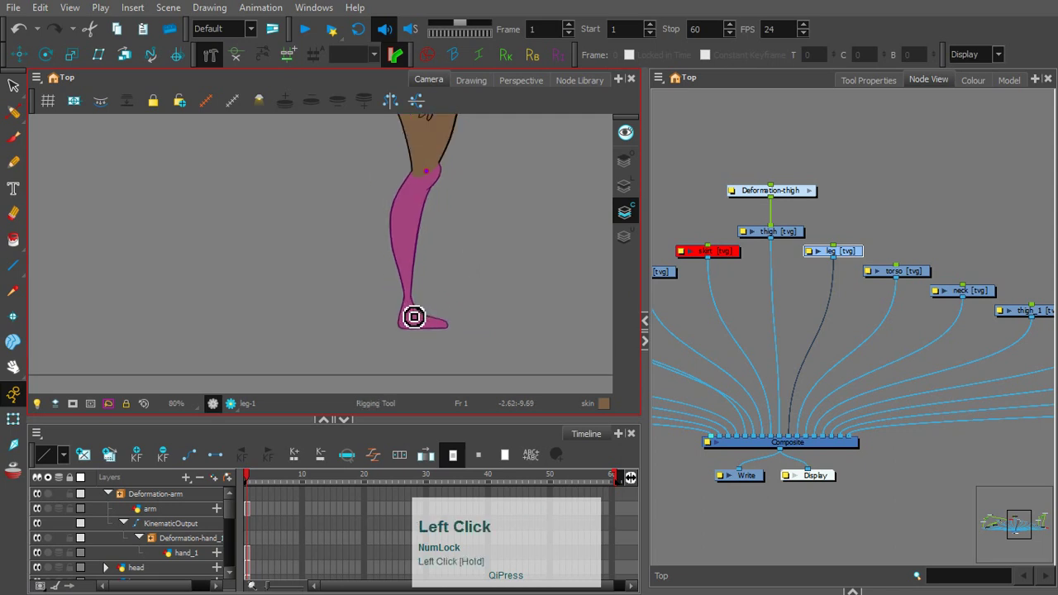
{"action": "left_click_drag", "start_coordinate": [414, 317], "coordinate": [408, 314]}
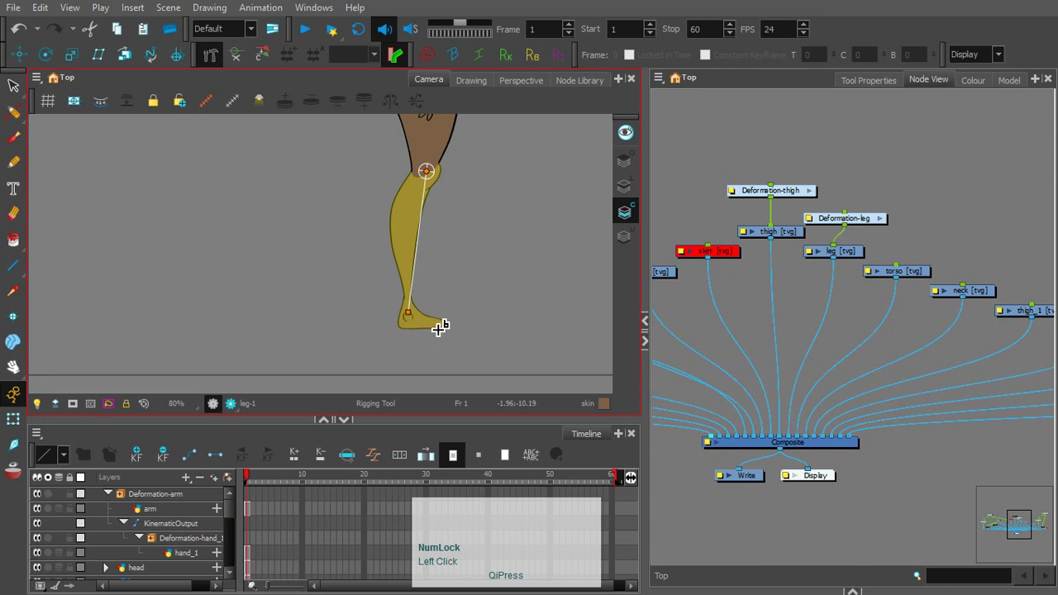
Step: Extend the leg's bone chain through the foot to the toe tip and shrink the toe joint's bending radius
{"action": "left_click", "coordinate": [447, 328]}
{"action": "left_click", "coordinate": [454, 330]}
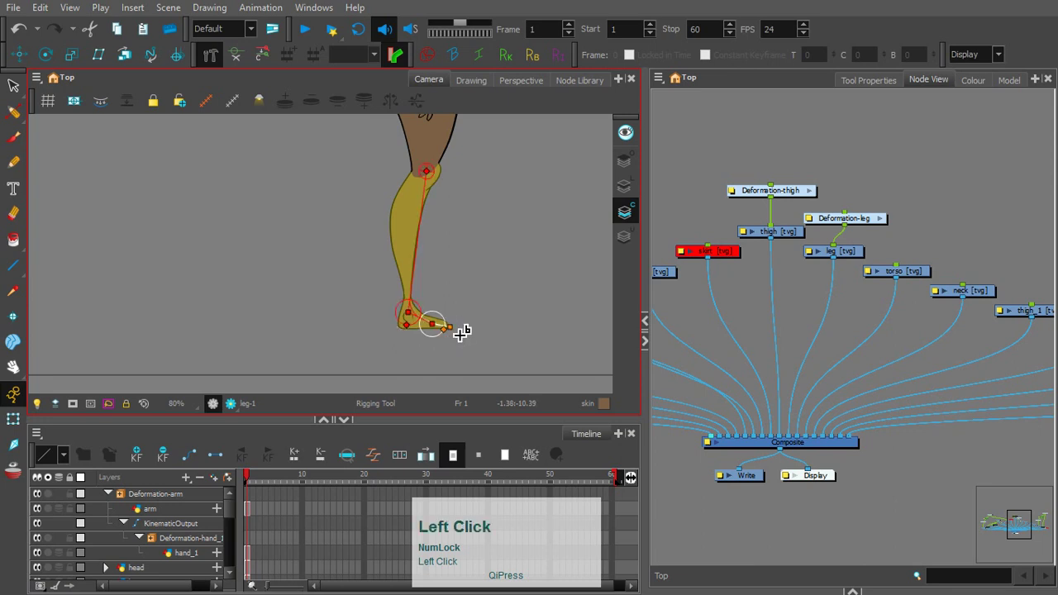
{"action": "key", "text": "3"}
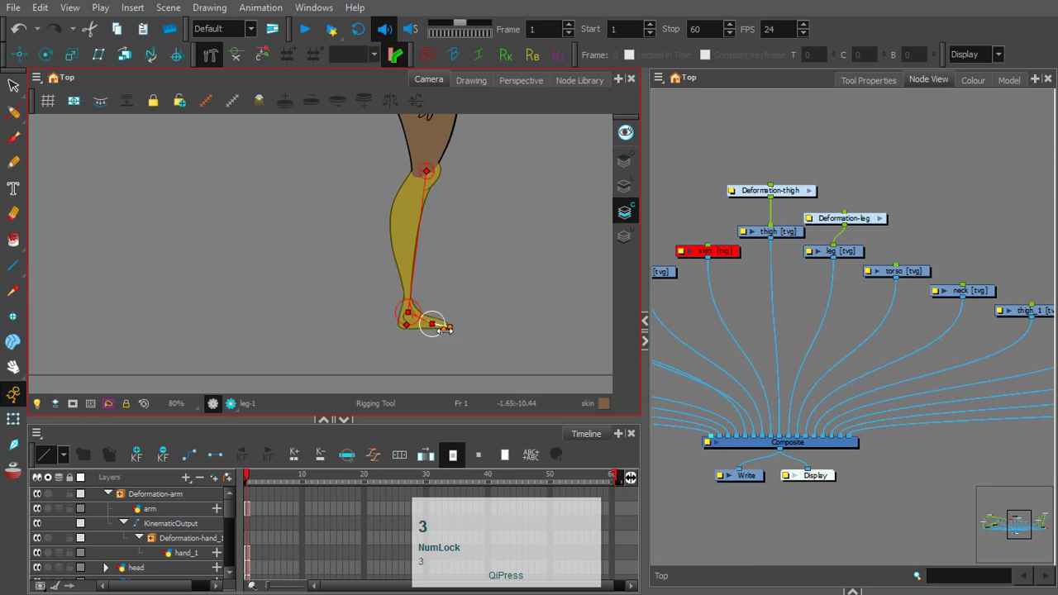
{"action": "left_click_drag", "start_coordinate": [444, 330], "coordinate": [438, 327]}
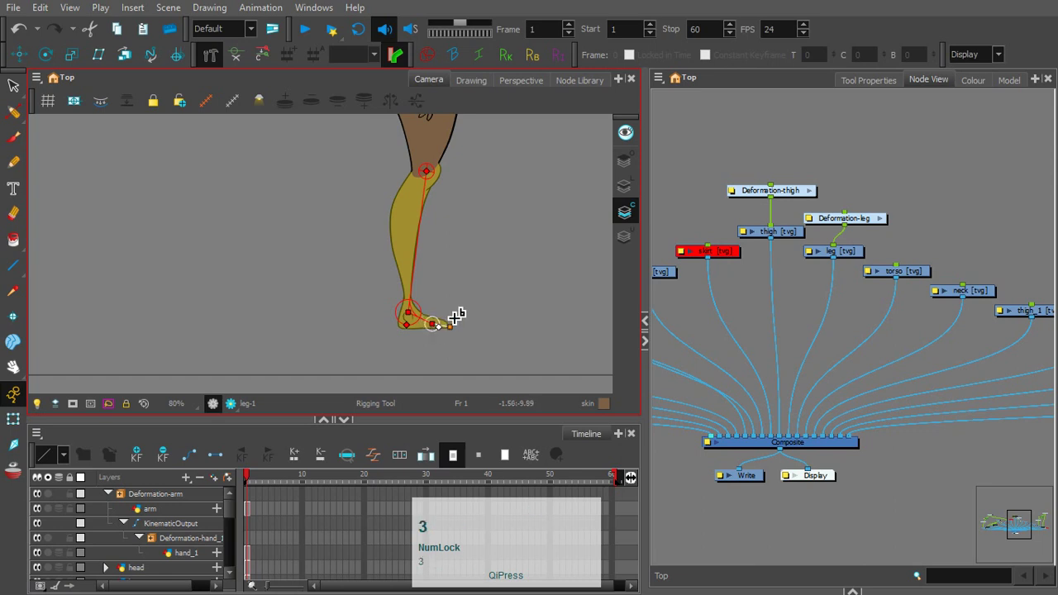
{"action": "left_click", "coordinate": [16, 420]}
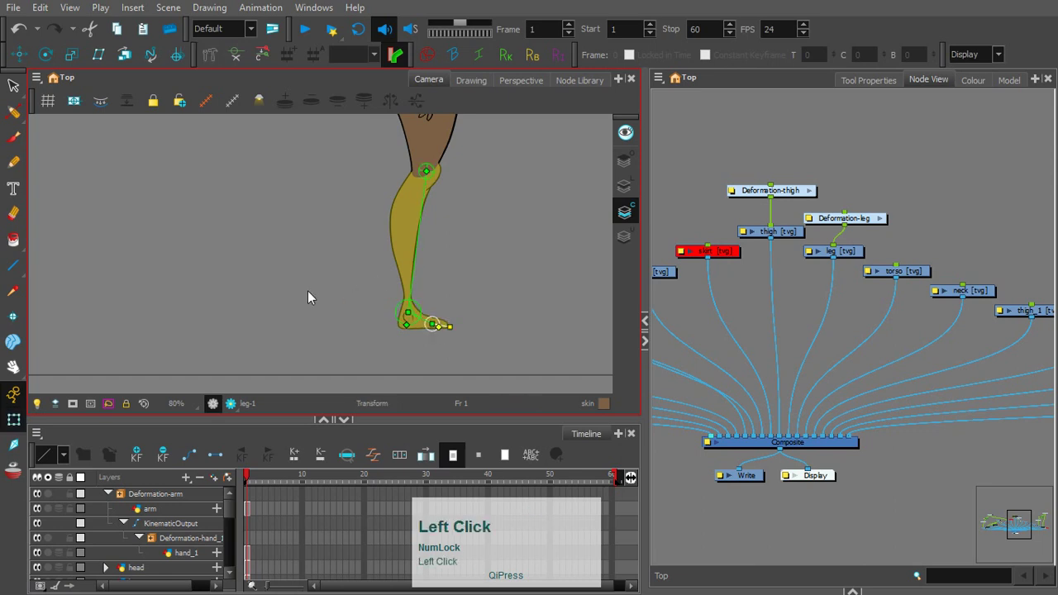
{"action": "left_click", "coordinate": [377, 295]}
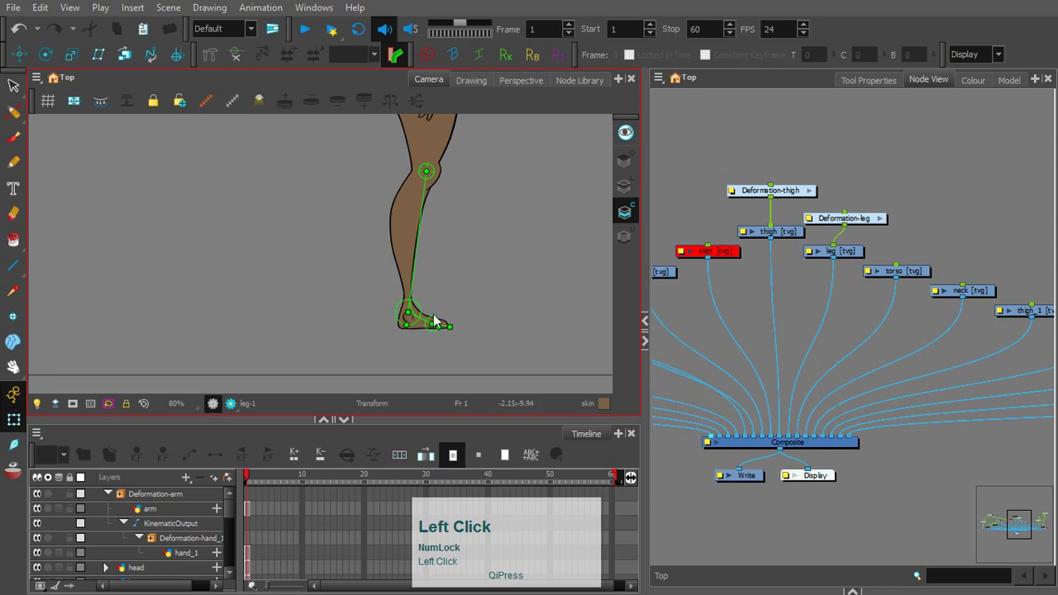
Step: Try rotating the foot bones at the ankle and toe joint, and undo the test rotation
{"action": "key", "text": "2"}
{"action": "left_click", "coordinate": [493, 295]}
{"action": "left_click_drag", "start_coordinate": [494, 295], "coordinate": [469, 238]}
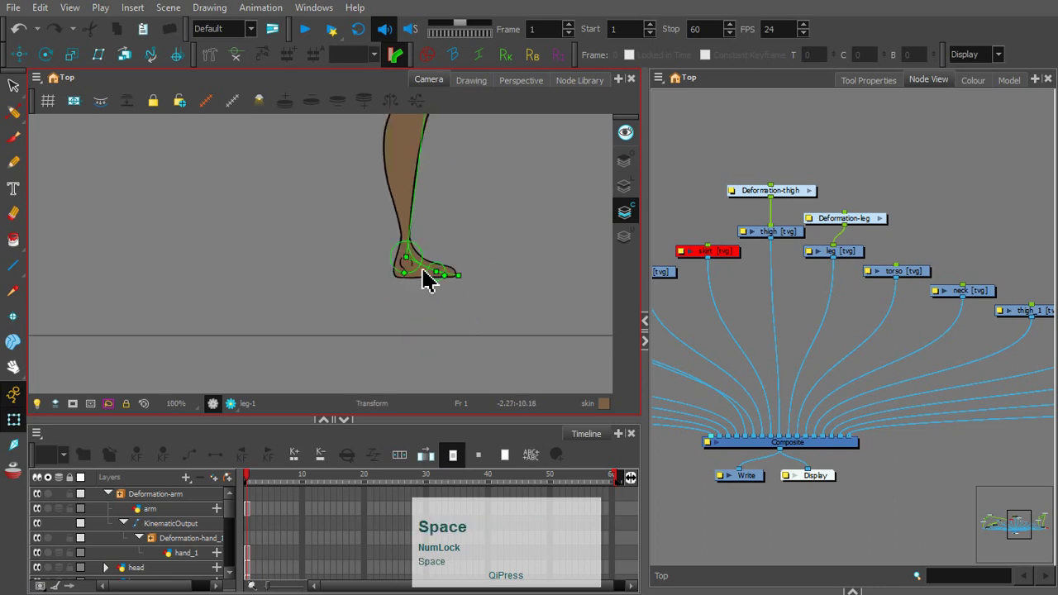
{"action": "left_click_drag", "start_coordinate": [424, 271], "coordinate": [408, 311]}
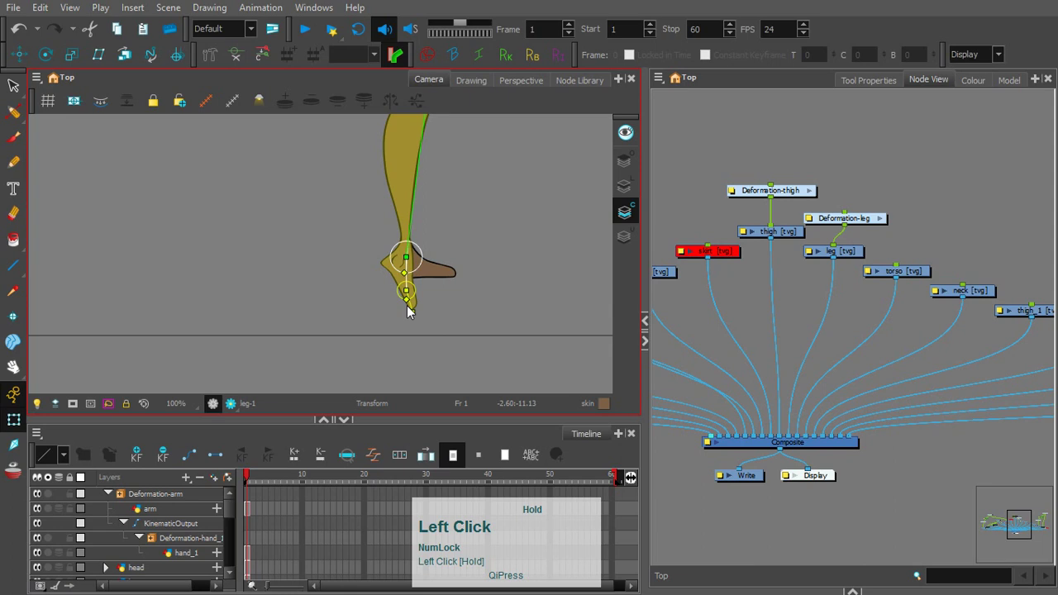
{"action": "left_click_drag", "start_coordinate": [409, 310], "coordinate": [425, 297]}
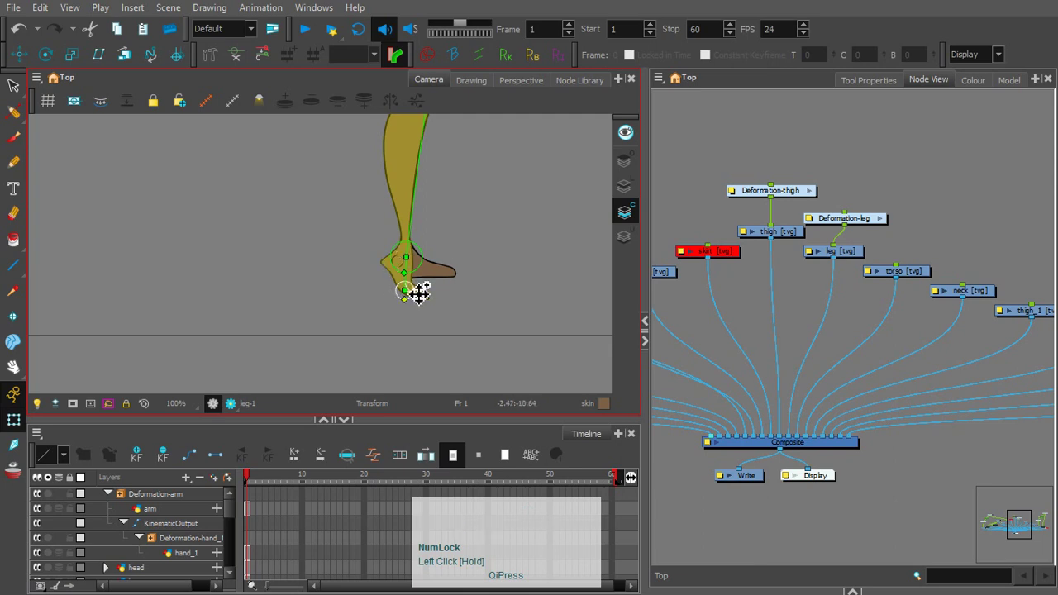
{"action": "key", "text": "ctrl+z"}
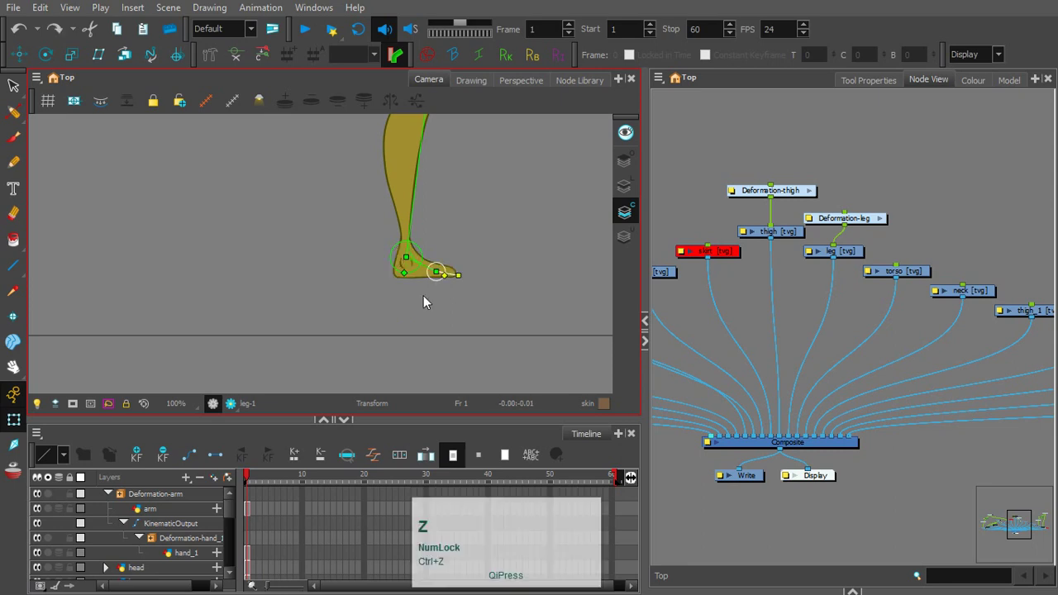
Step: Move the Deformation-thigh and Deformation-leg nodes higher in the Node View to make room between them
{"action": "left_click", "coordinate": [549, 229]}
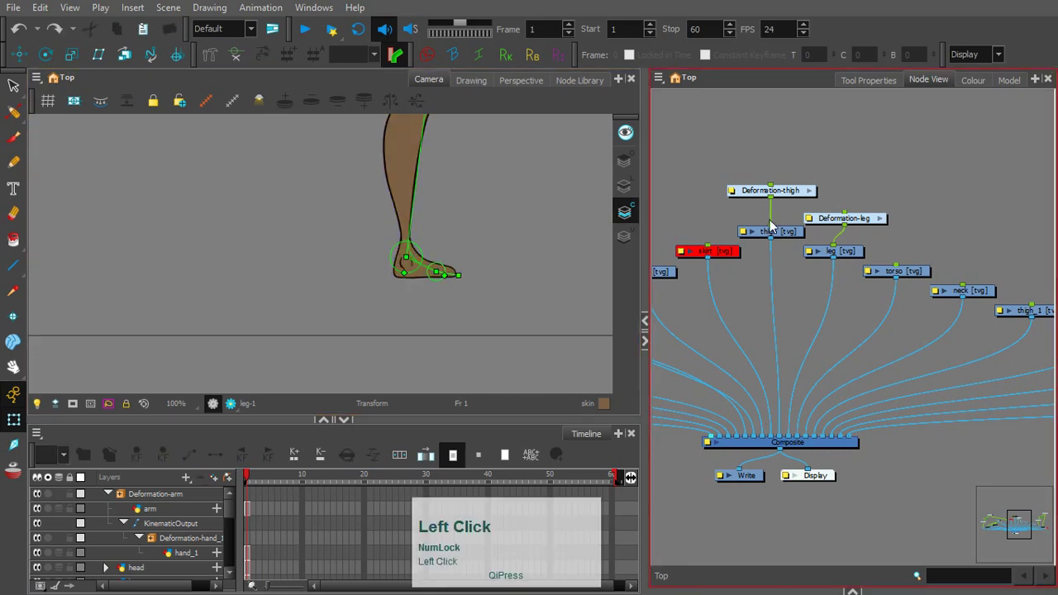
{"action": "left_click_drag", "start_coordinate": [790, 195], "coordinate": [778, 150]}
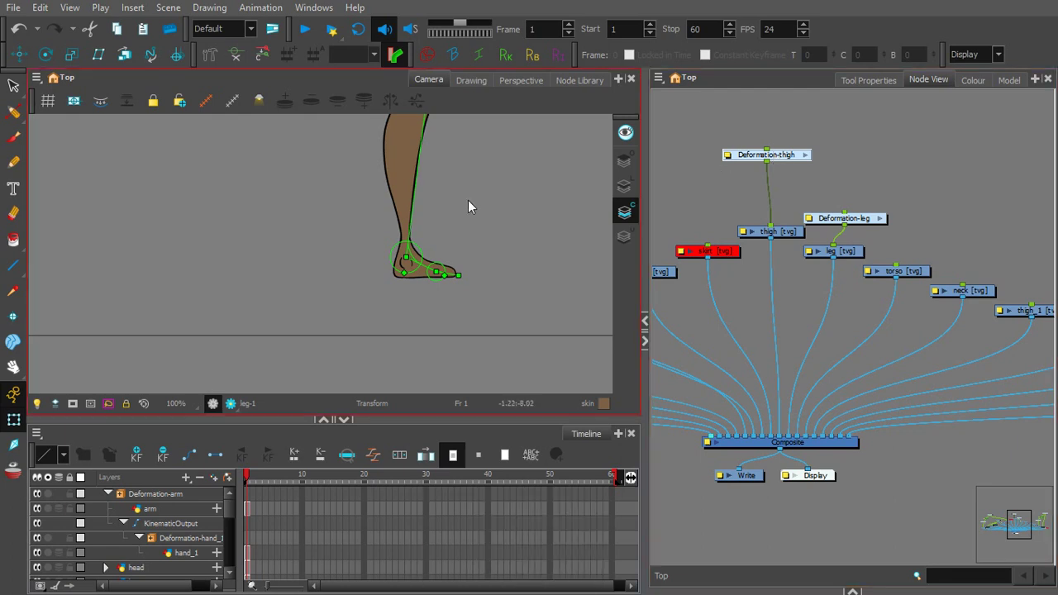
{"action": "key", "text": "1"}
{"action": "key", "text": "space"}
{"action": "left_click_drag", "start_coordinate": [445, 203], "coordinate": [447, 293]}
{"action": "key", "text": "1"}
{"action": "key", "text": "space"}
{"action": "left_click_drag", "start_coordinate": [457, 234], "coordinate": [459, 290]}
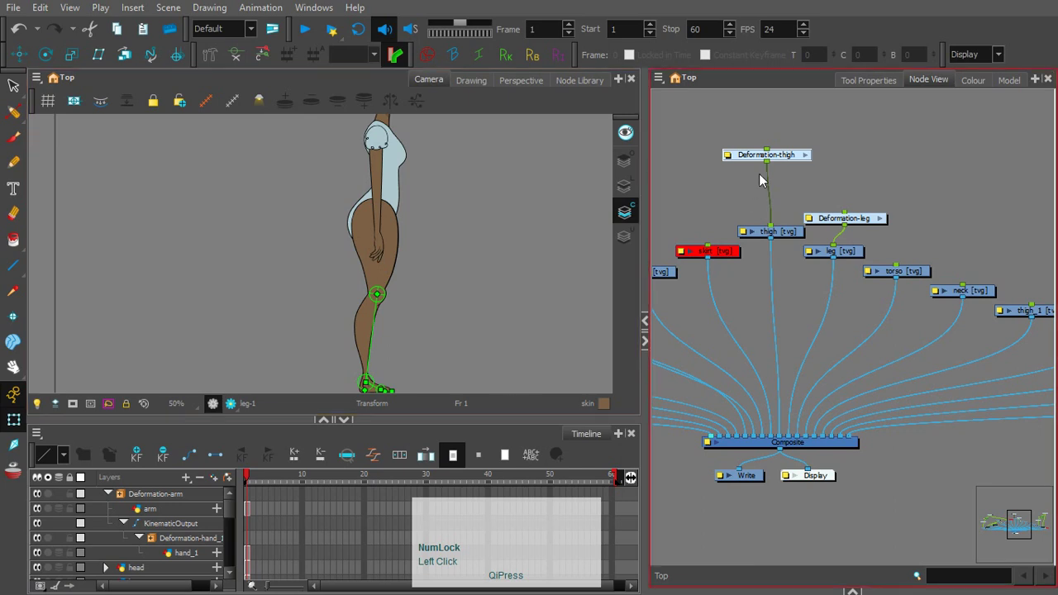
{"action": "left_click_drag", "start_coordinate": [794, 155], "coordinate": [801, 133]}
{"action": "left_click_drag", "start_coordinate": [864, 220], "coordinate": [855, 201]}
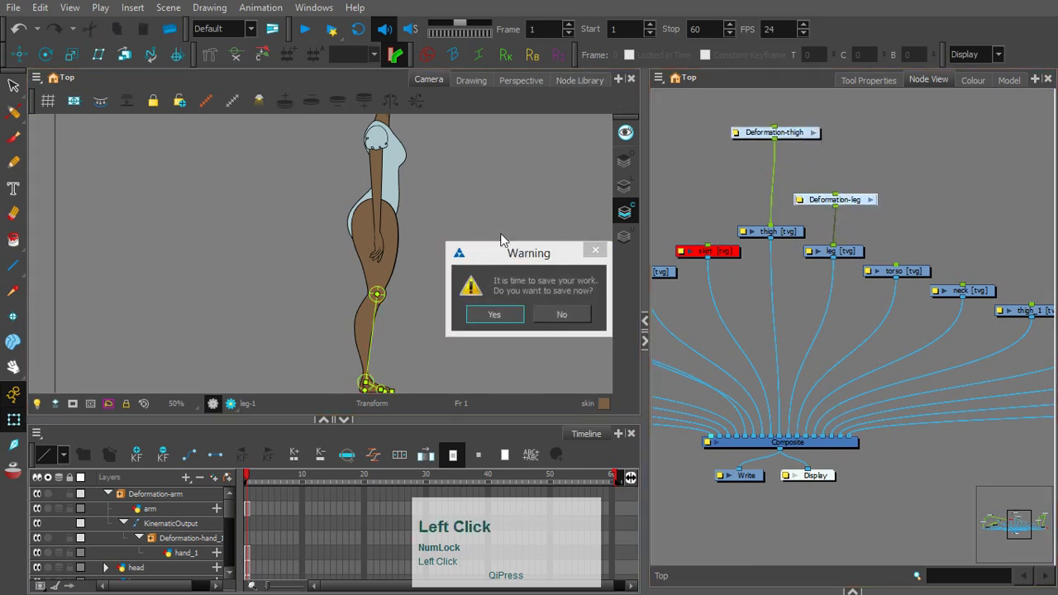
Step: Save the scene and add a KinematicOutput node from the Deformation library near the leg's deformation node
{"action": "left_click", "coordinate": [496, 315]}
{"action": "left_click", "coordinate": [584, 79]}
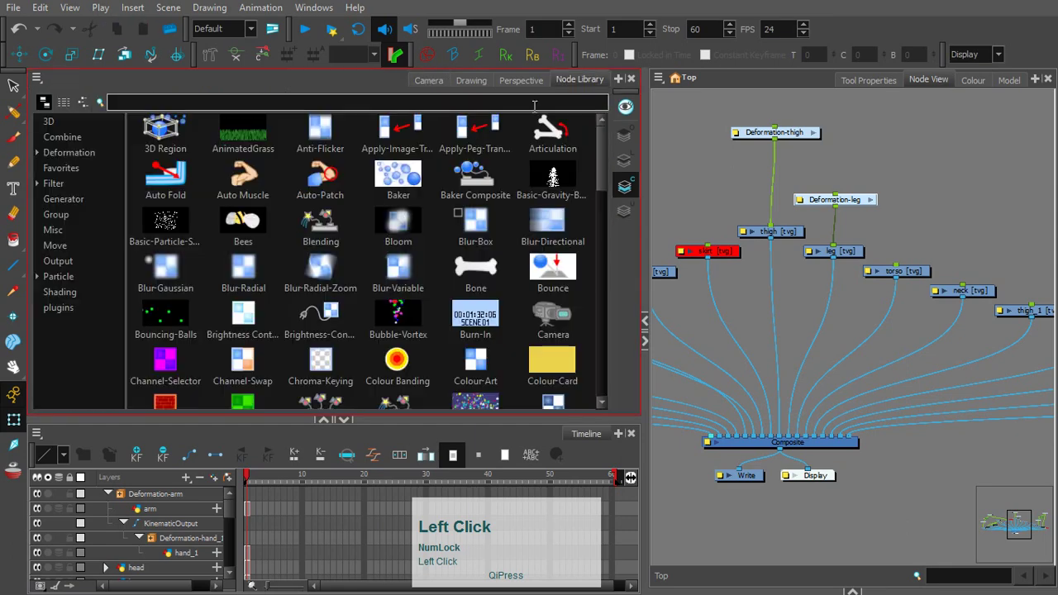
{"action": "left_click", "coordinate": [73, 152]}
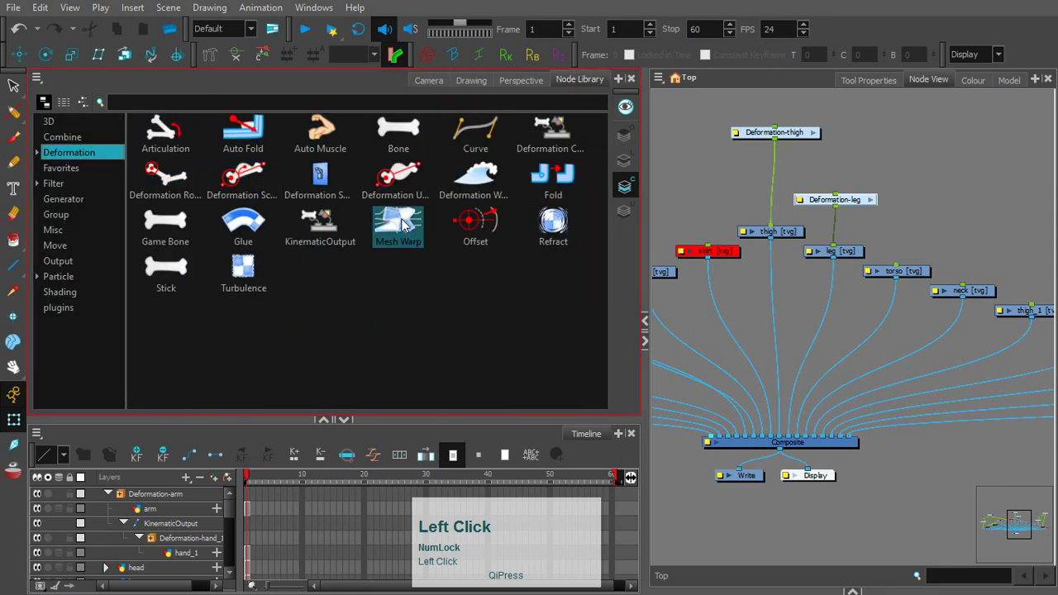
{"action": "left_click_drag", "start_coordinate": [347, 223], "coordinate": [855, 162]}
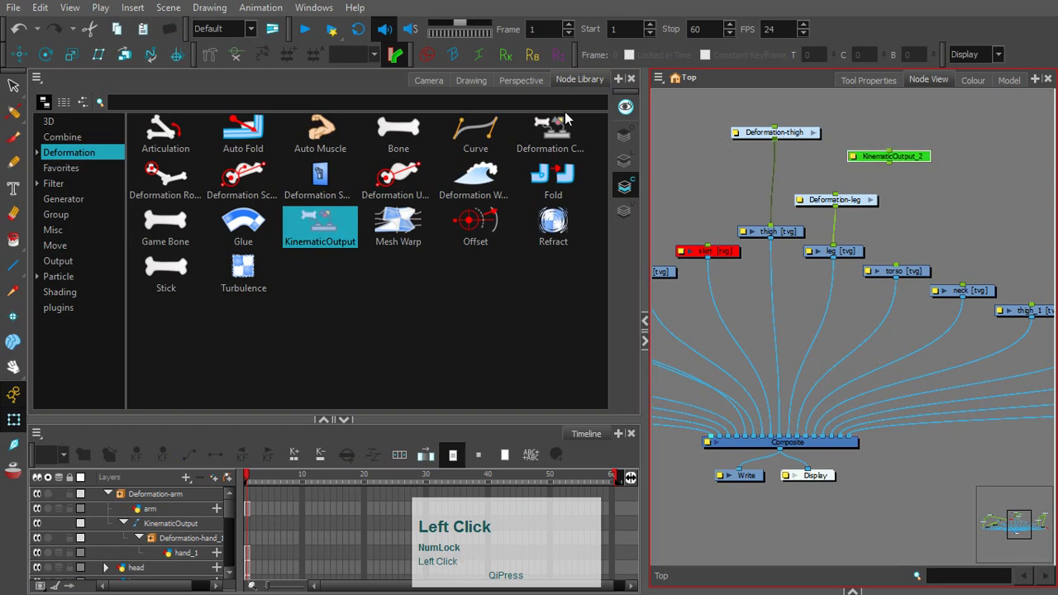
Step: Show the thigh and leg deformation controls and connect Deformation-thigh to Deformation-leg through the KinematicOutput_2 node
{"action": "left_click", "coordinate": [428, 80]}
{"action": "left_click", "coordinate": [760, 197]}
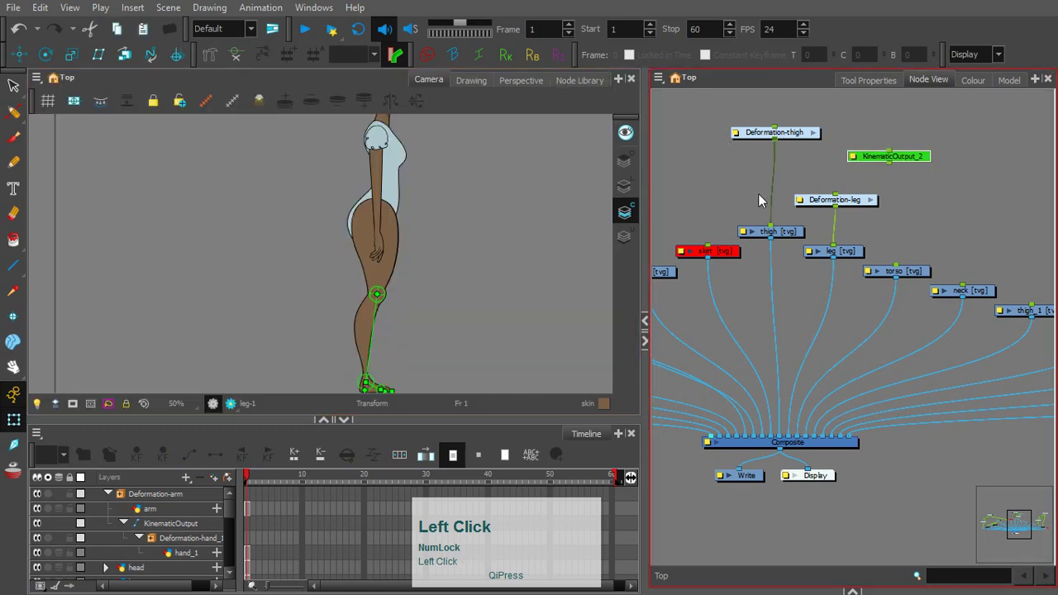
{"action": "left_click", "coordinate": [797, 144]}
{"action": "left_click", "coordinate": [519, 237]}
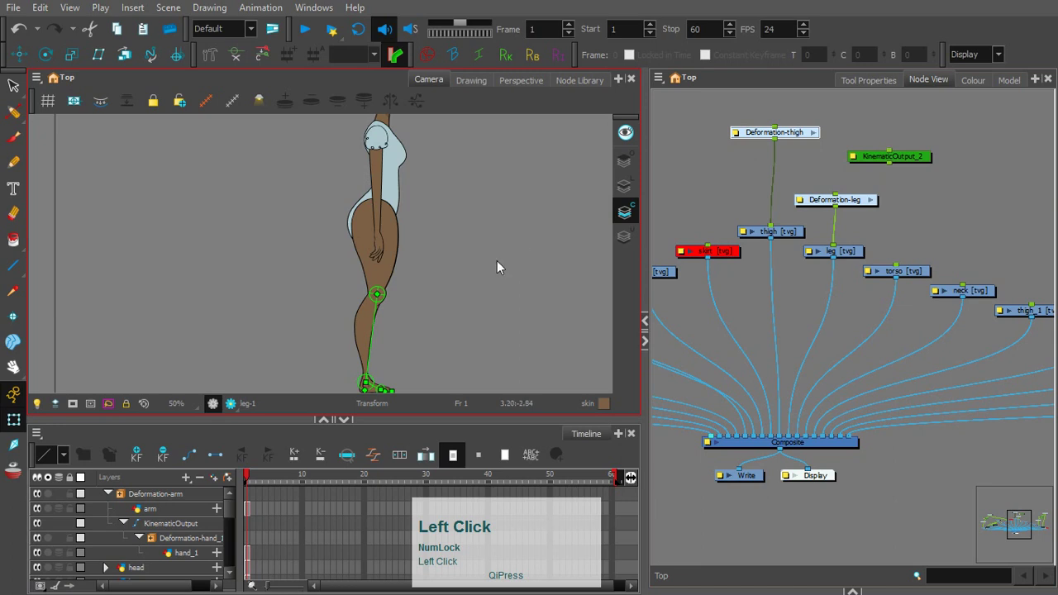
{"action": "left_click_drag", "start_coordinate": [796, 107], "coordinate": [831, 215]}
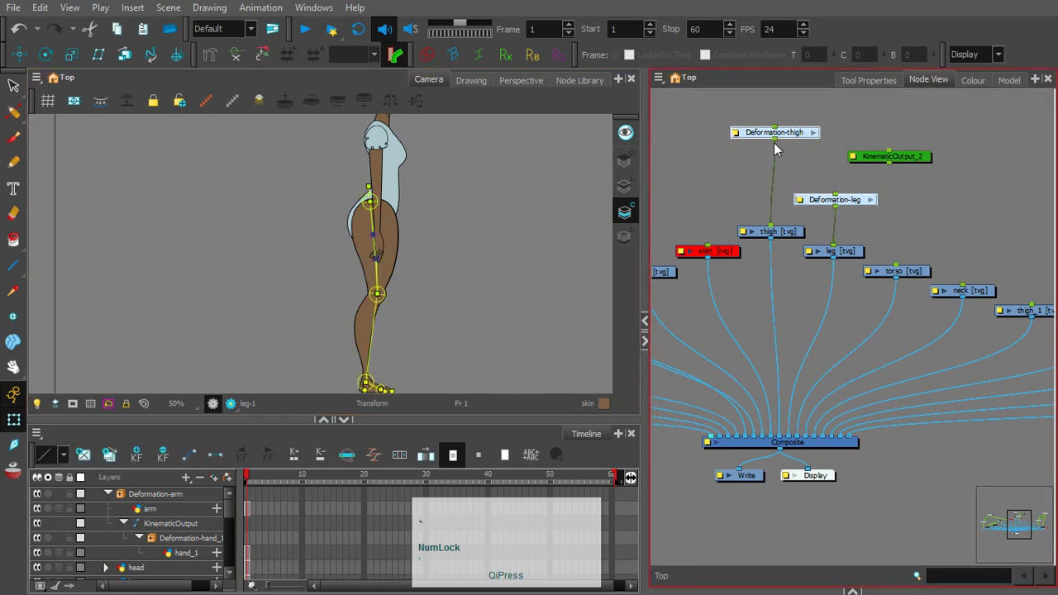
{"action": "left_click_drag", "start_coordinate": [774, 142], "coordinate": [836, 196]}
{"action": "left_click", "coordinate": [217, 235]}
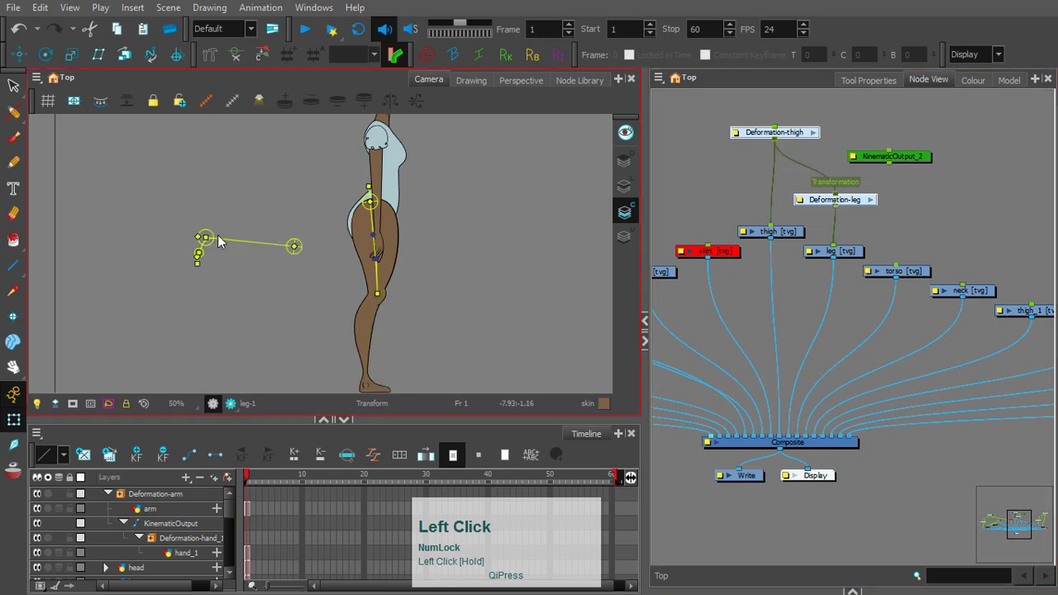
{"action": "left_click_drag", "start_coordinate": [907, 159], "coordinate": [838, 173]}
{"action": "left_click", "coordinate": [893, 162]}
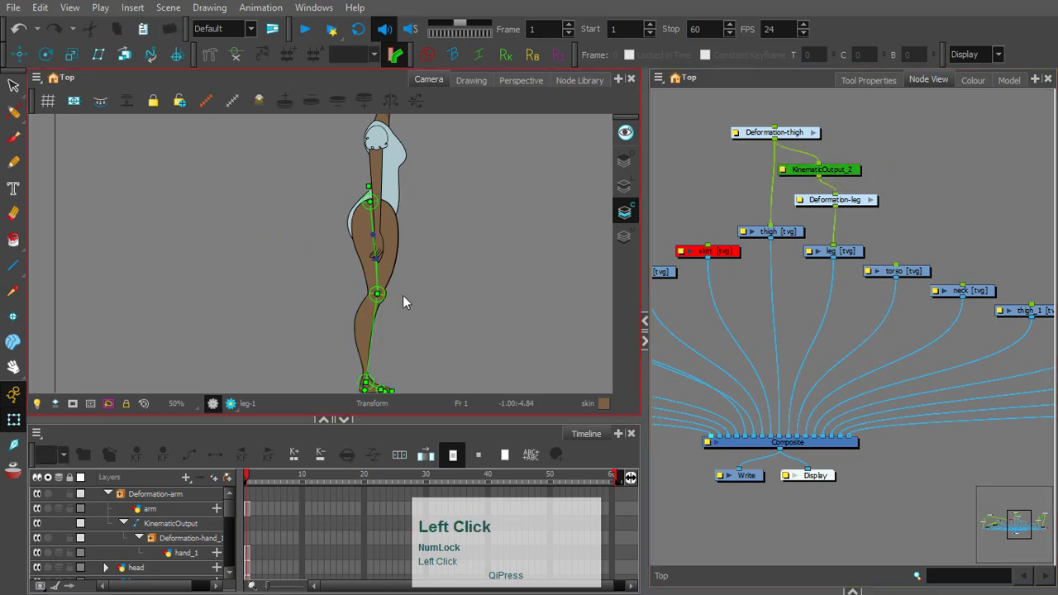
Step: Try adjusting the lower part of the thigh's curve deformer in the Camera view, and undo the change
{"action": "scroll", "coordinate": [414, 298], "scroll_direction": "up", "scroll_amount": 1}
{"action": "key", "text": "space"}
{"action": "left_click_drag", "start_coordinate": [460, 304], "coordinate": [471, 212]}
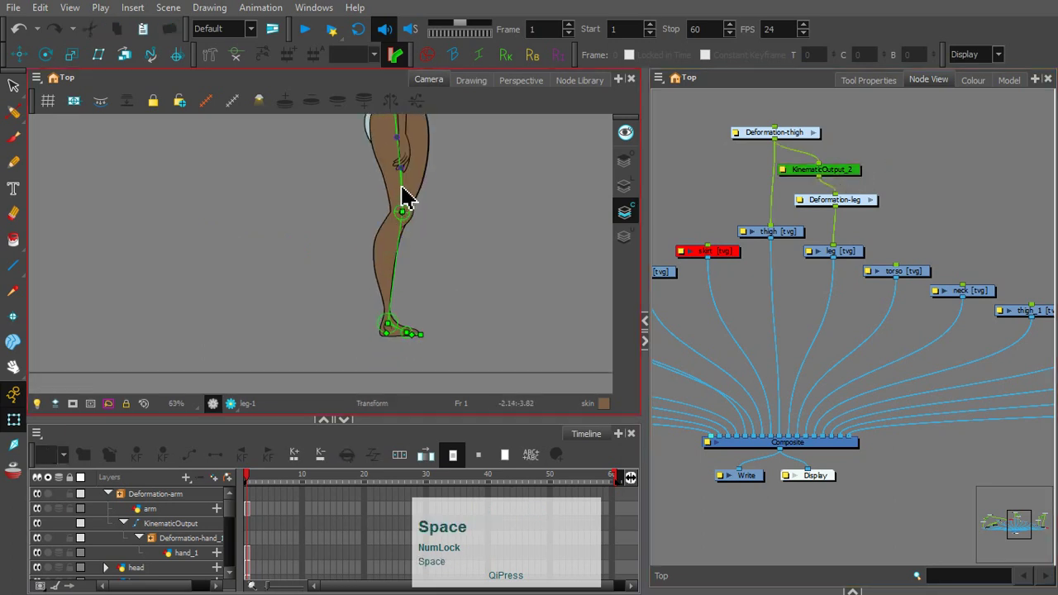
{"action": "mouse_move", "coordinate": [392, 173]}
{"action": "left_mouse_down"}
{"action": "mouse_move", "coordinate": [418, 175]}
{"action": "mouse_move", "coordinate": [390, 177]}
{"action": "mouse_move", "coordinate": [397, 189]}
{"action": "left_mouse_up"}
{"action": "key", "text": "ctrl+z"}
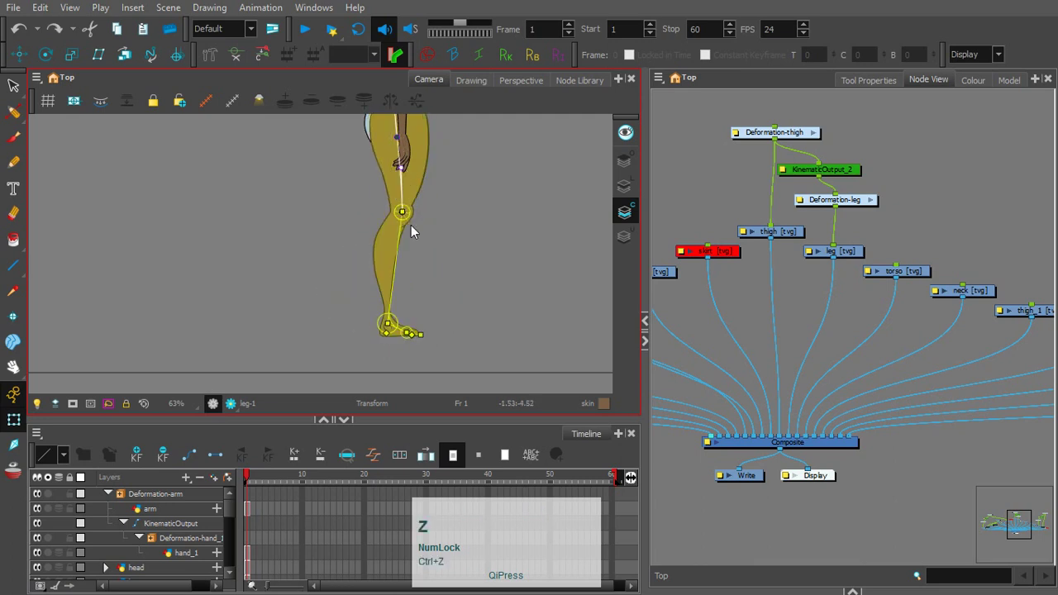
Step: Try bending the lower leg backwards at the knee, examine the joint up close, and undo the bend
{"action": "left_click_drag", "start_coordinate": [395, 259], "coordinate": [357, 222]}
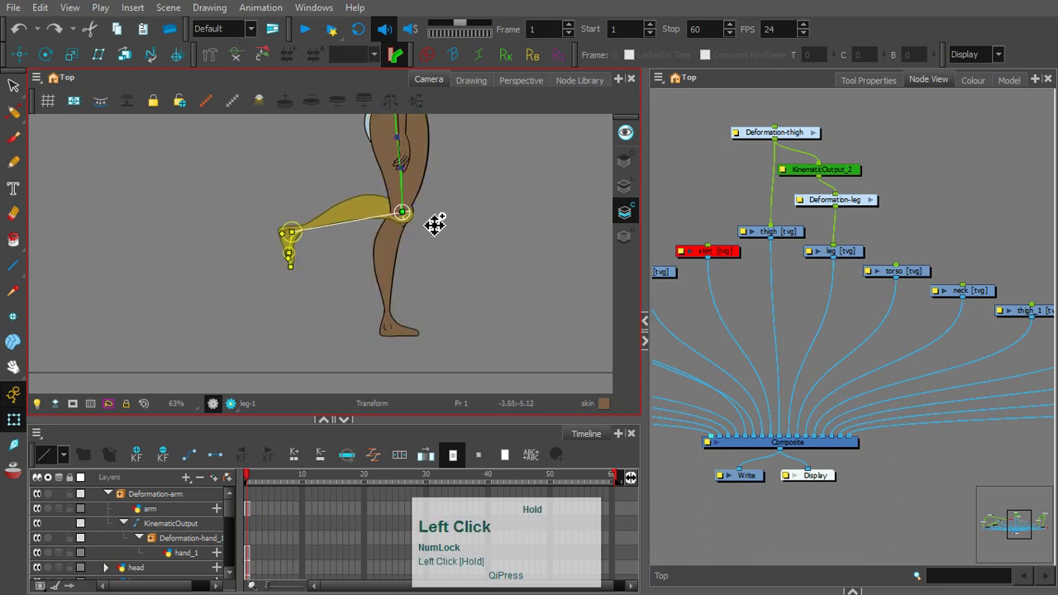
{"action": "left_click", "coordinate": [695, 179]}
{"action": "left_click", "coordinate": [434, 223]}
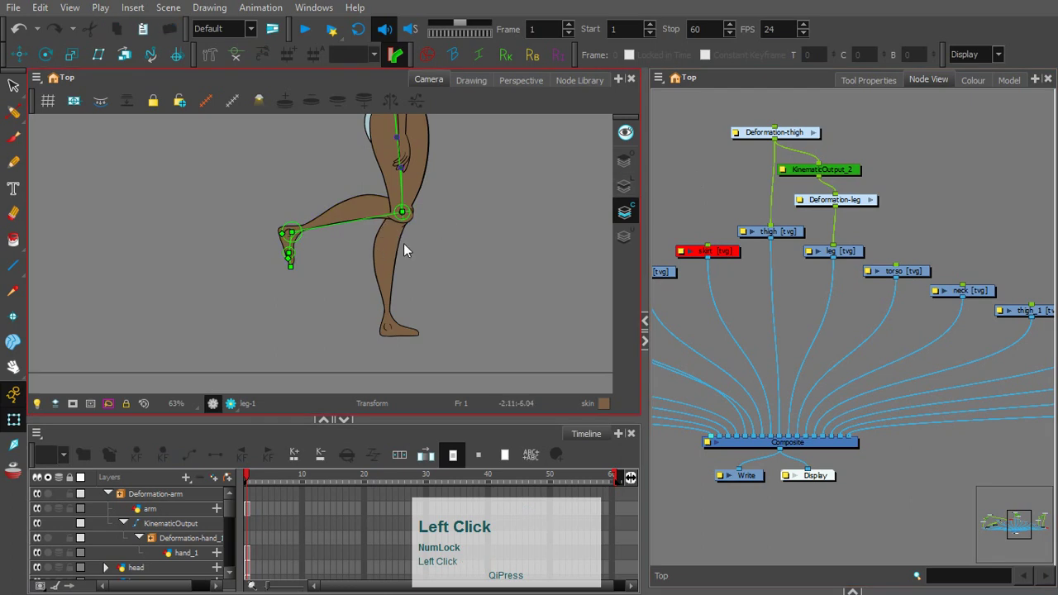
{"action": "key", "text": "2"}
{"action": "key", "text": "2"}
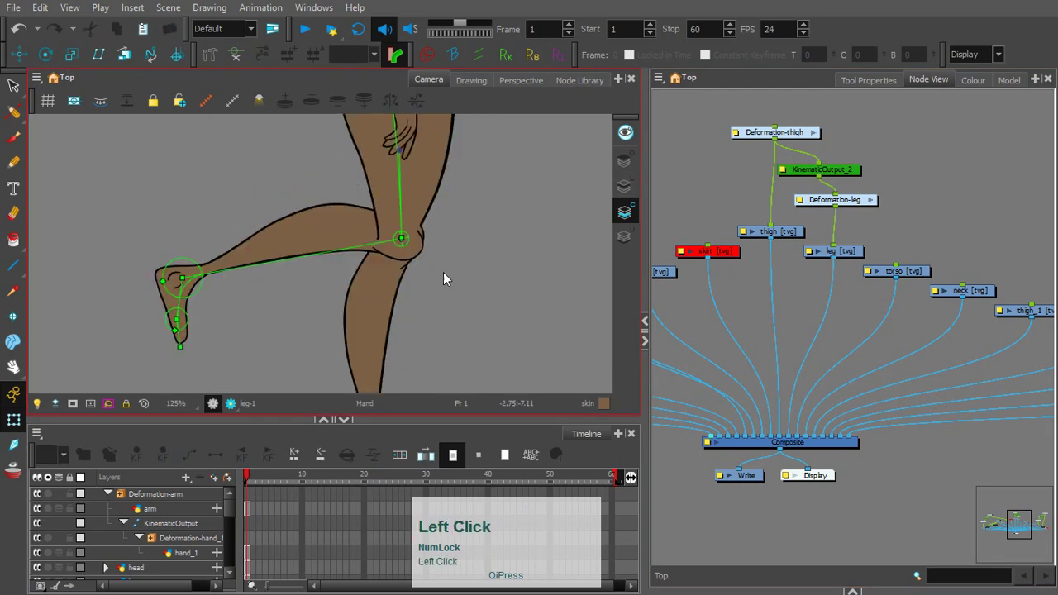
{"action": "key", "text": "2"}
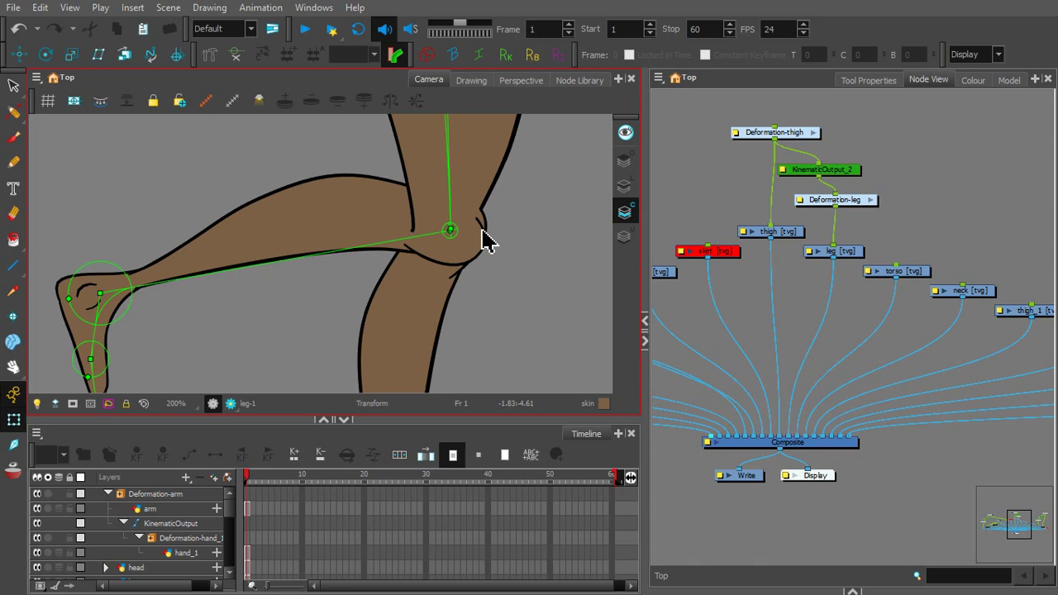
{"action": "left_click", "coordinate": [856, 223]}
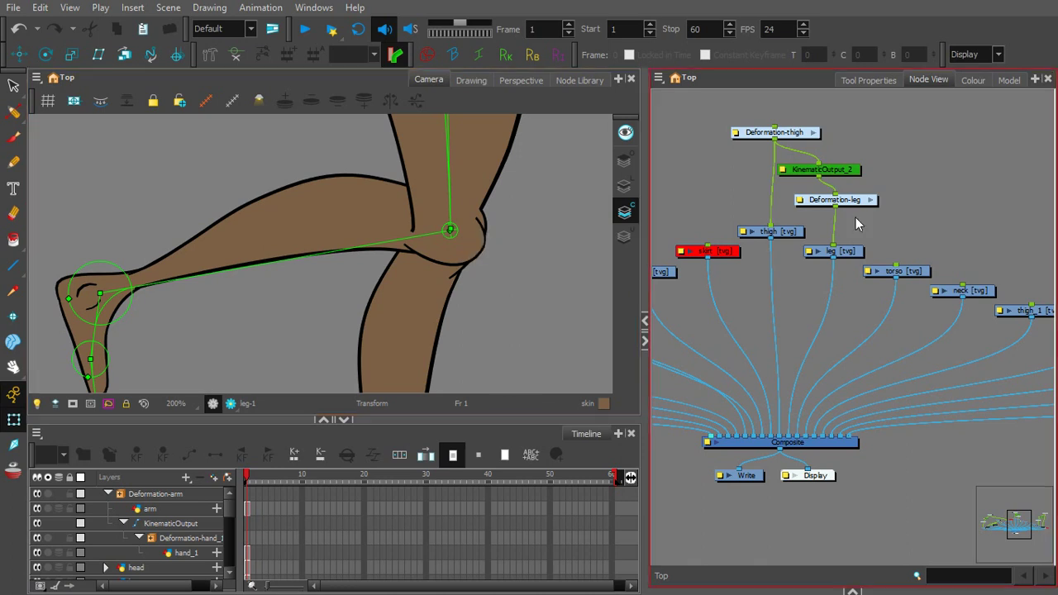
{"action": "key", "text": "ctrl+z"}
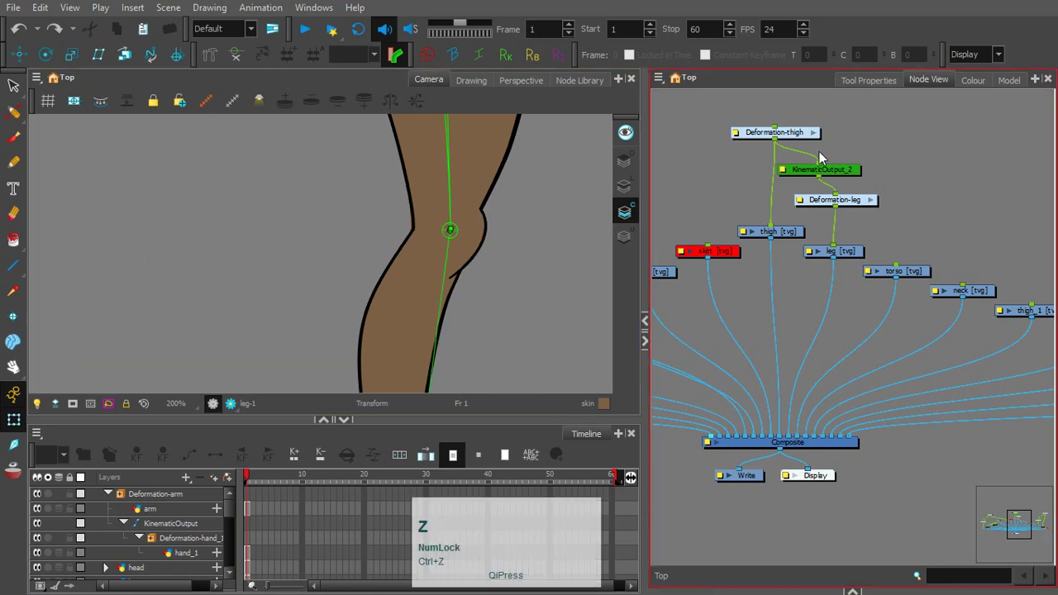
Step: Move the Deformation-thigh node slightly aside and delete the KinematicOutput_2 and Deformation-leg nodes
{"action": "mouse_move", "coordinate": [786, 134]}
{"action": "left_mouse_down"}
{"action": "mouse_move", "coordinate": [832, 187]}
{"action": "mouse_move", "coordinate": [771, 124]}
{"action": "left_mouse_up"}
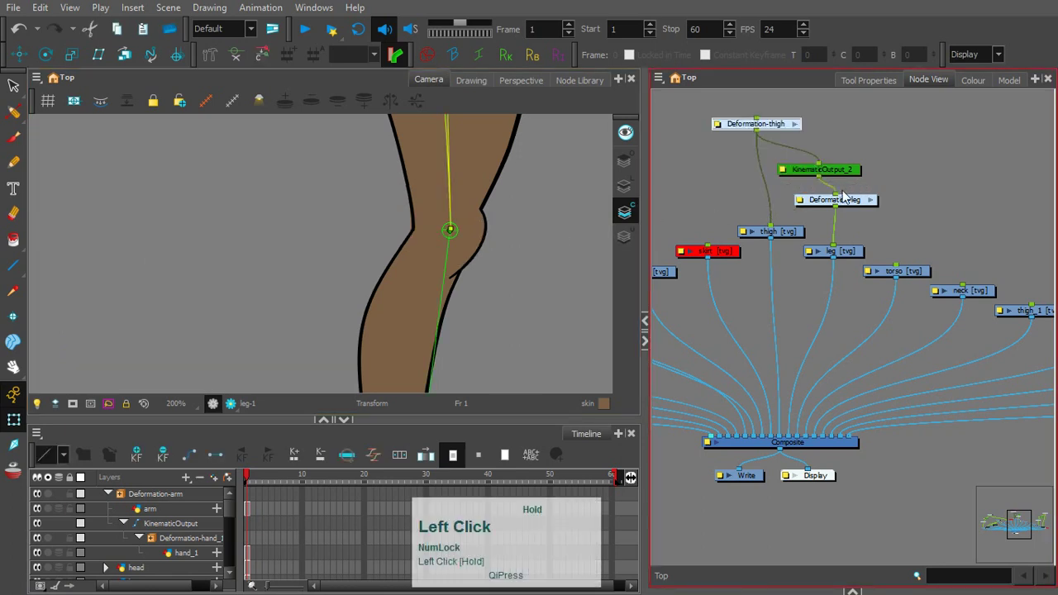
{"action": "left_click", "coordinate": [857, 200]}
{"action": "mouse_move", "coordinate": [844, 144]}
{"action": "left_mouse_down"}
{"action": "mouse_move", "coordinate": [845, 213]}
{"action": "mouse_move", "coordinate": [860, 204]}
{"action": "left_mouse_up"}
{"action": "key", "text": "Delete"}
Step: Create a new bone on the leg drawing from just below the thigh curve's knee end to the ankle
{"action": "key", "text": "1"}
{"action": "key", "text": "1"}
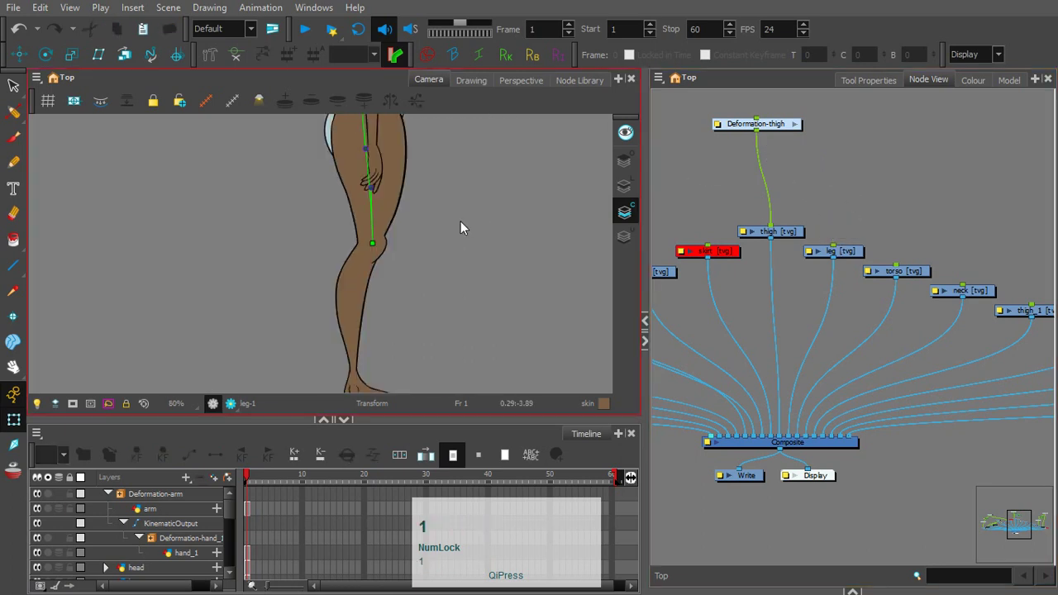
{"action": "key", "text": "1"}
{"action": "left_click_drag", "start_coordinate": [400, 267], "coordinate": [475, 303]}
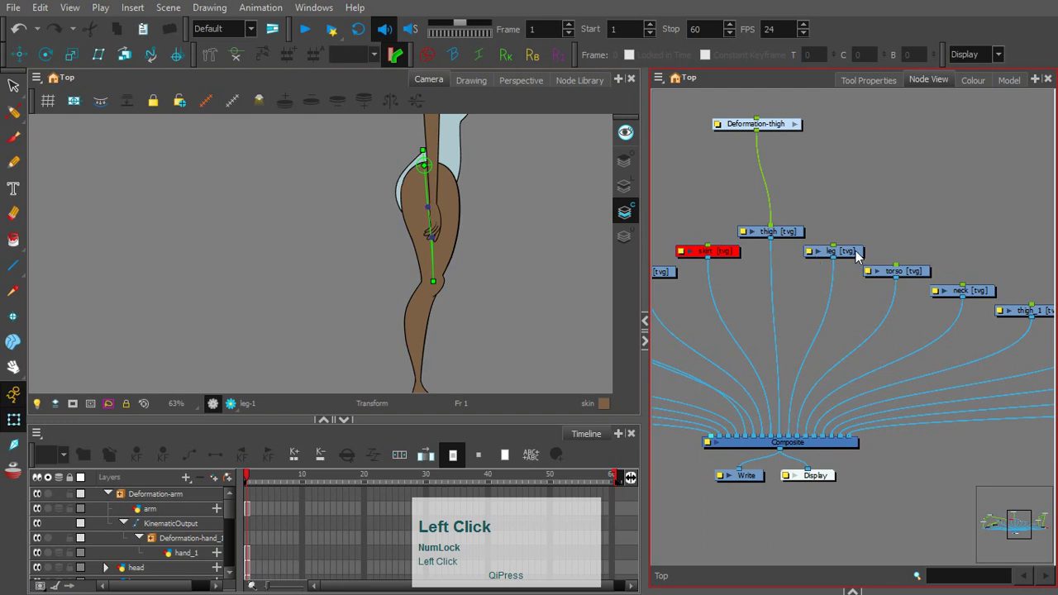
{"action": "left_click", "coordinate": [858, 256]}
{"action": "left_click", "coordinate": [210, 55]}
{"action": "key", "text": "2"}
{"action": "key", "text": "2"}
{"action": "key", "text": "2"}
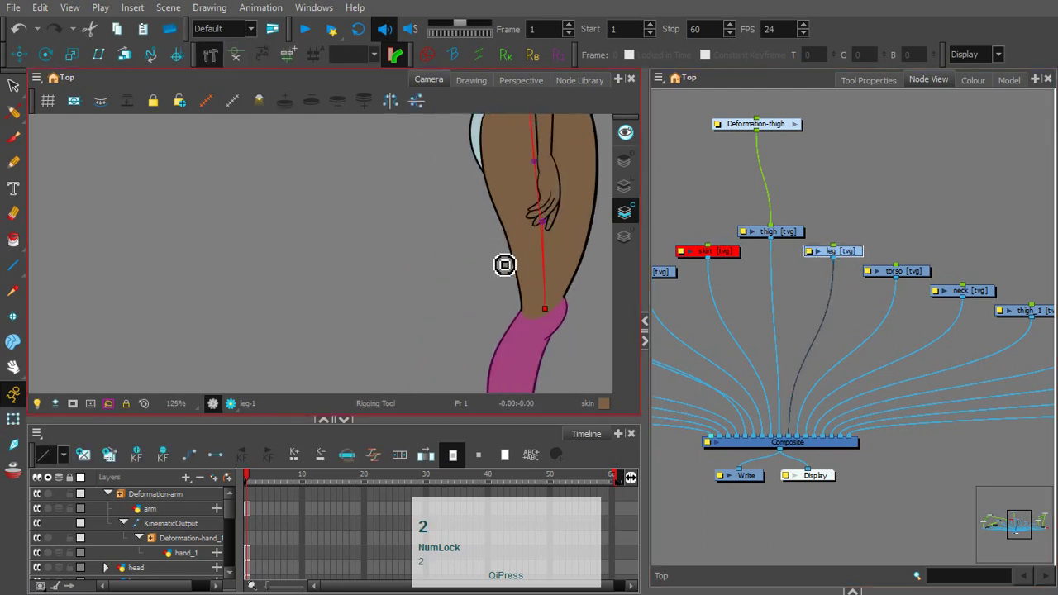
{"action": "left_click_drag", "start_coordinate": [533, 290], "coordinate": [413, 184]}
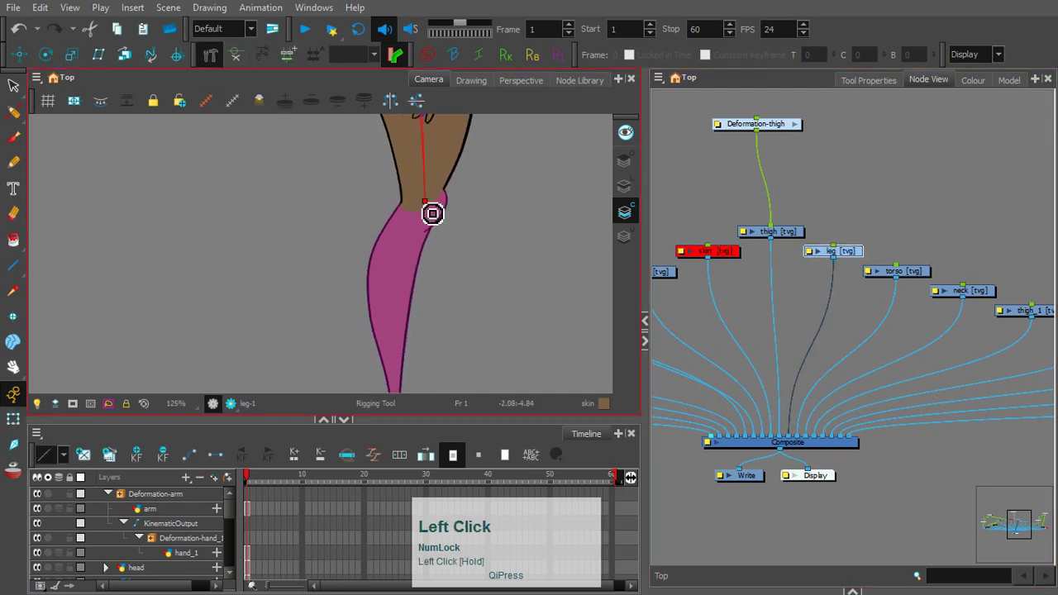
{"action": "left_click", "coordinate": [431, 218]}
{"action": "left_click_drag", "start_coordinate": [404, 362], "coordinate": [457, 237]}
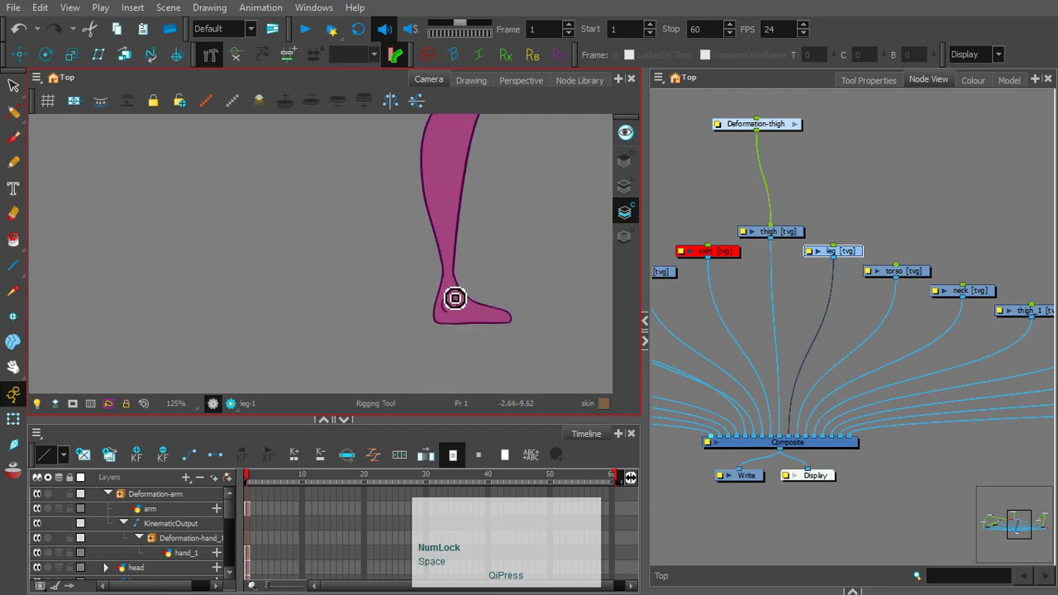
{"action": "left_click", "coordinate": [449, 293]}
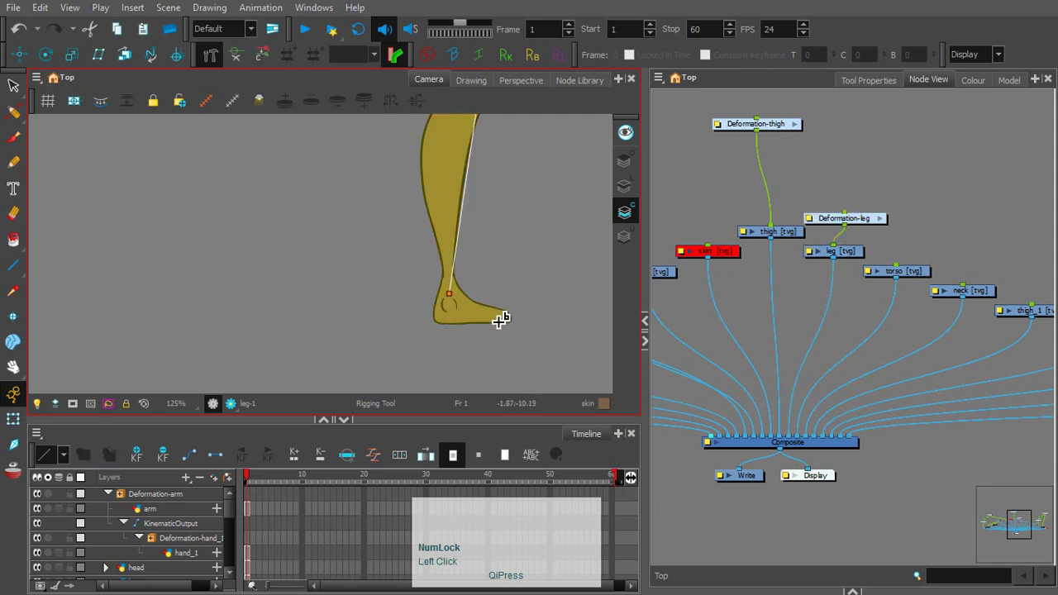
Step: Extend the new bone chain along the foot past the toe tip, shrink the toe joint's bending radius and return to the Transform tool
{"action": "left_click", "coordinate": [496, 320]}
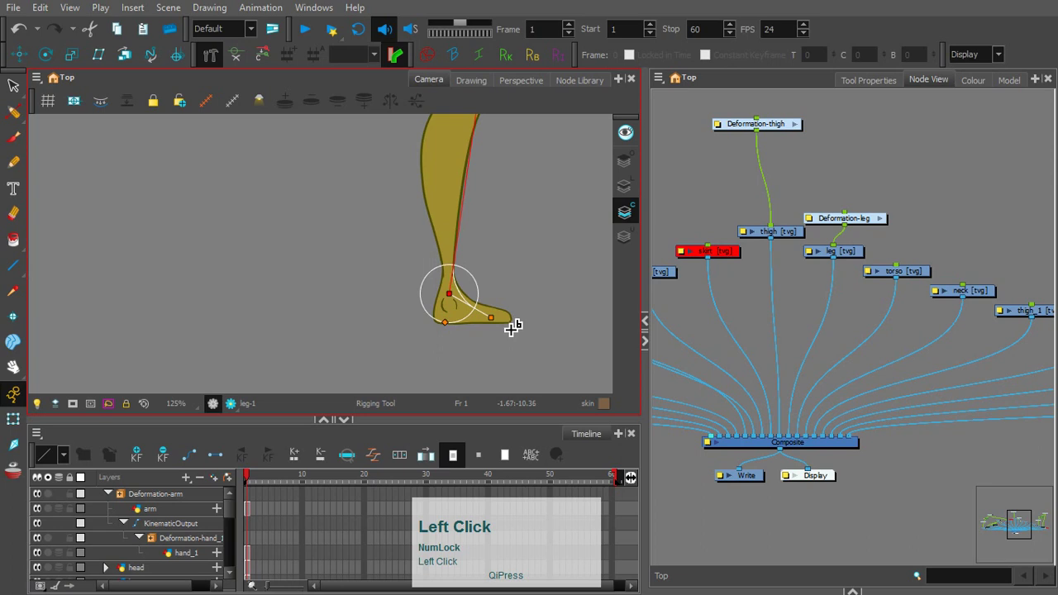
{"action": "left_click", "coordinate": [525, 326]}
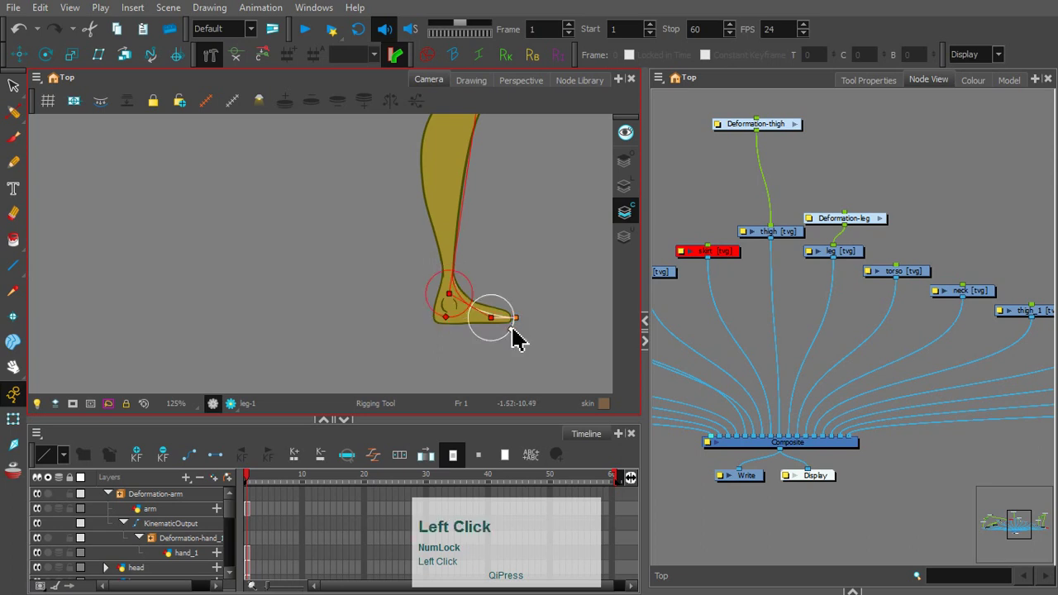
{"action": "left_click", "coordinate": [513, 330]}
{"action": "left_click_drag", "start_coordinate": [513, 330], "coordinate": [501, 323]}
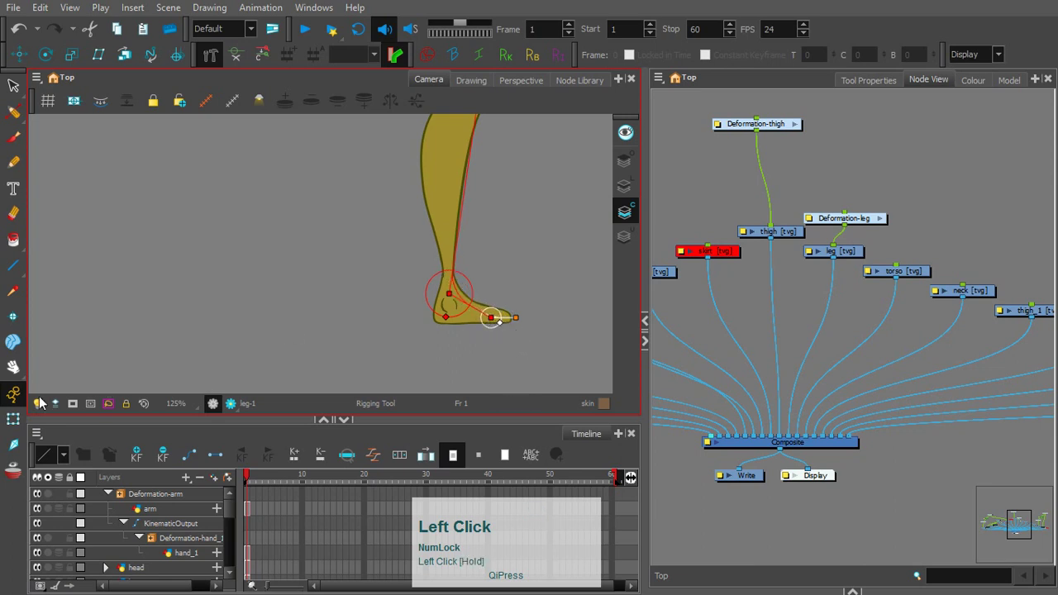
{"action": "key", "text": "shift+t"}
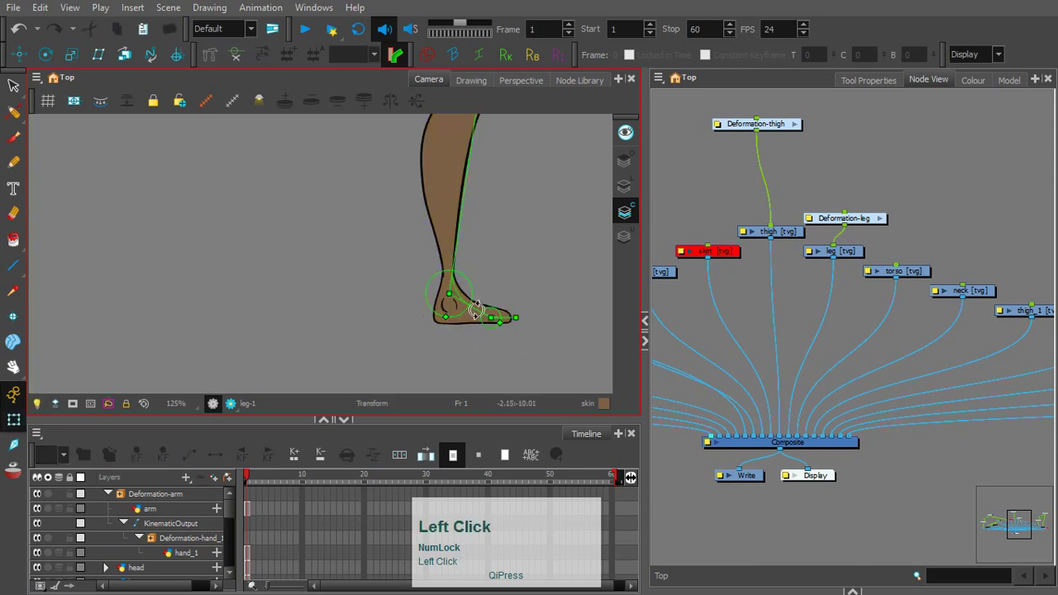
Step: Try bending the foot downwards at the ankle and undo the bend
{"action": "left_click_drag", "start_coordinate": [486, 313], "coordinate": [442, 364]}
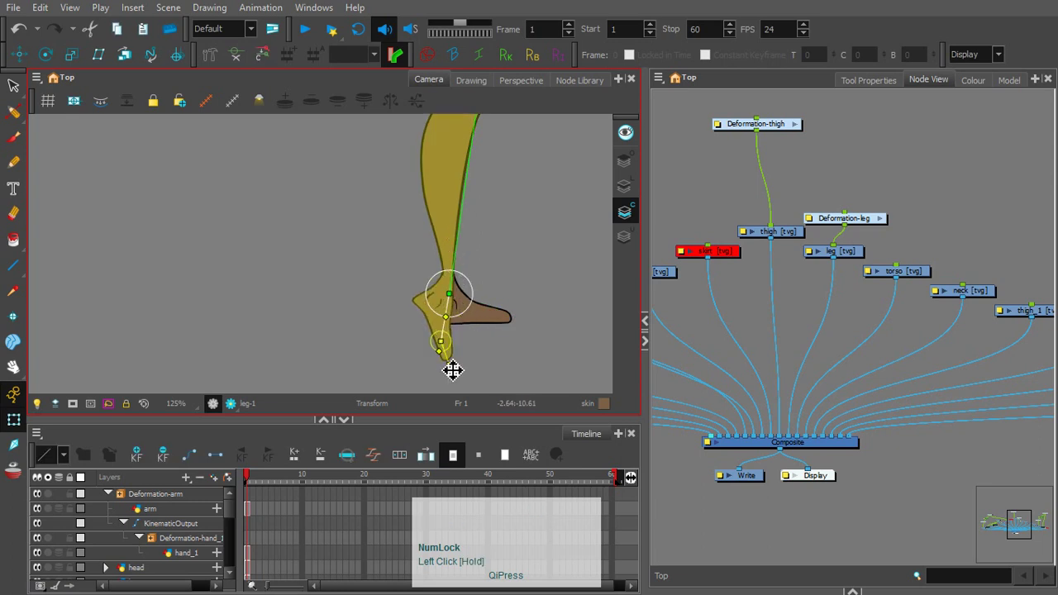
{"action": "key", "text": "ctrl+z"}
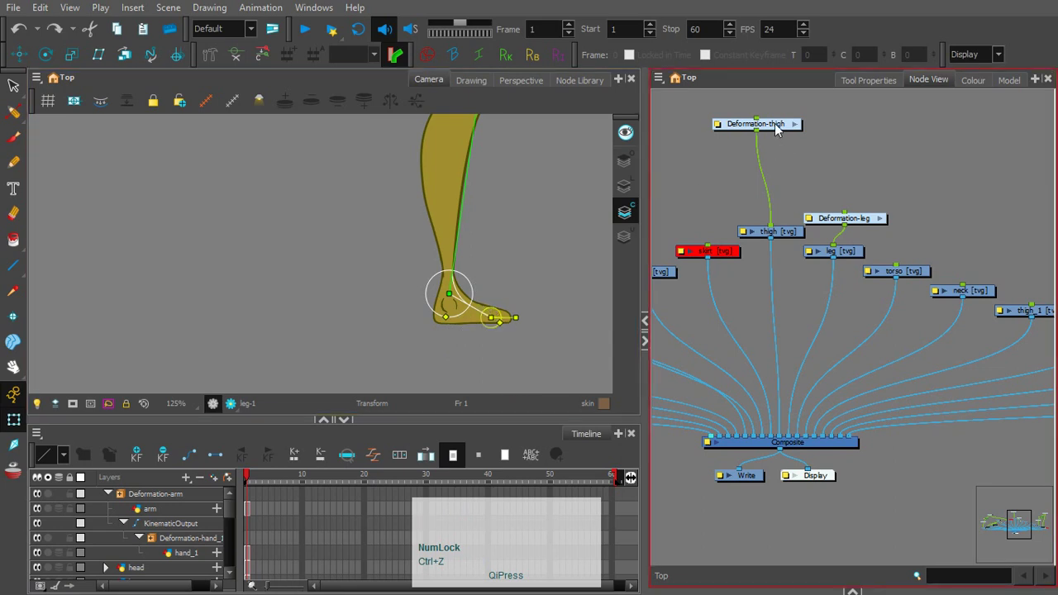
Step: Move the Deformation-thigh and Deformation-leg nodes slightly up and connect the output of Deformation-thigh to Deformation-leg
{"action": "mouse_move", "coordinate": [774, 131]}
{"action": "left_mouse_down"}
{"action": "mouse_move", "coordinate": [766, 135]}
{"action": "mouse_move", "coordinate": [777, 122]}
{"action": "left_mouse_up"}
{"action": "left_click_drag", "start_coordinate": [866, 218], "coordinate": [857, 201]}
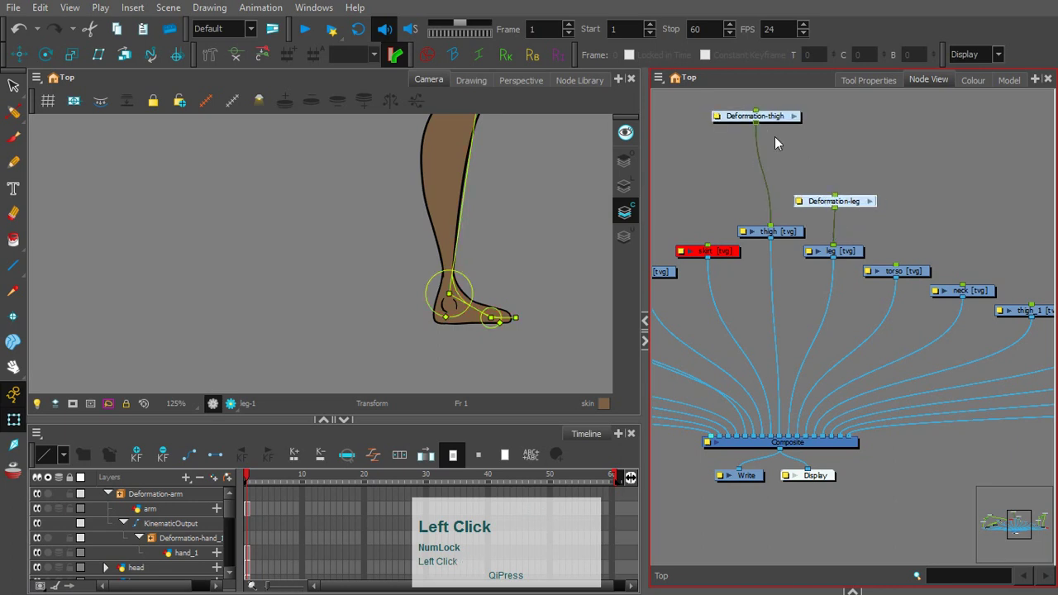
{"action": "left_click_drag", "start_coordinate": [757, 123], "coordinate": [836, 197]}
{"action": "left_click", "coordinate": [472, 136]}
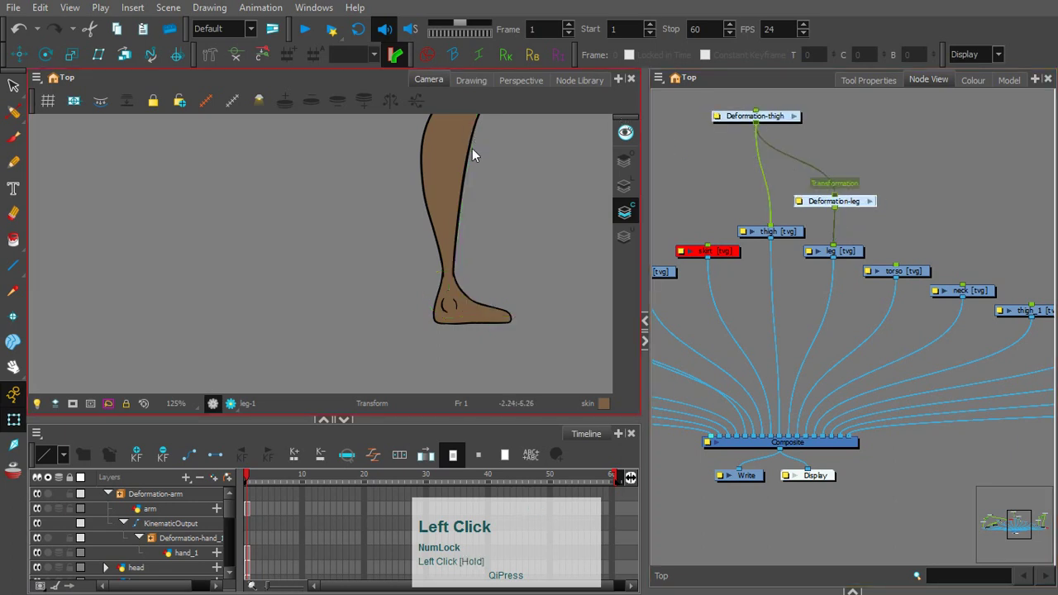
{"action": "key", "text": "1"}
{"action": "key", "text": "space"}
{"action": "left_click_drag", "start_coordinate": [469, 169], "coordinate": [482, 302]}
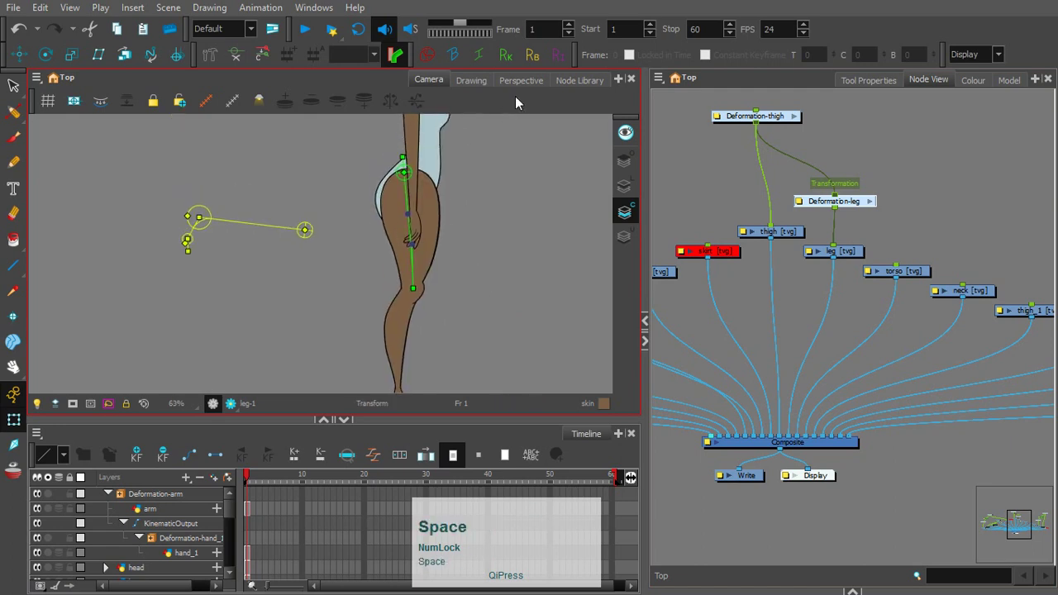
Step: Insert a KinematicOutput node into the connection between Deformation-thigh and Deformation-leg and return to the camera view
{"action": "left_click", "coordinate": [573, 82]}
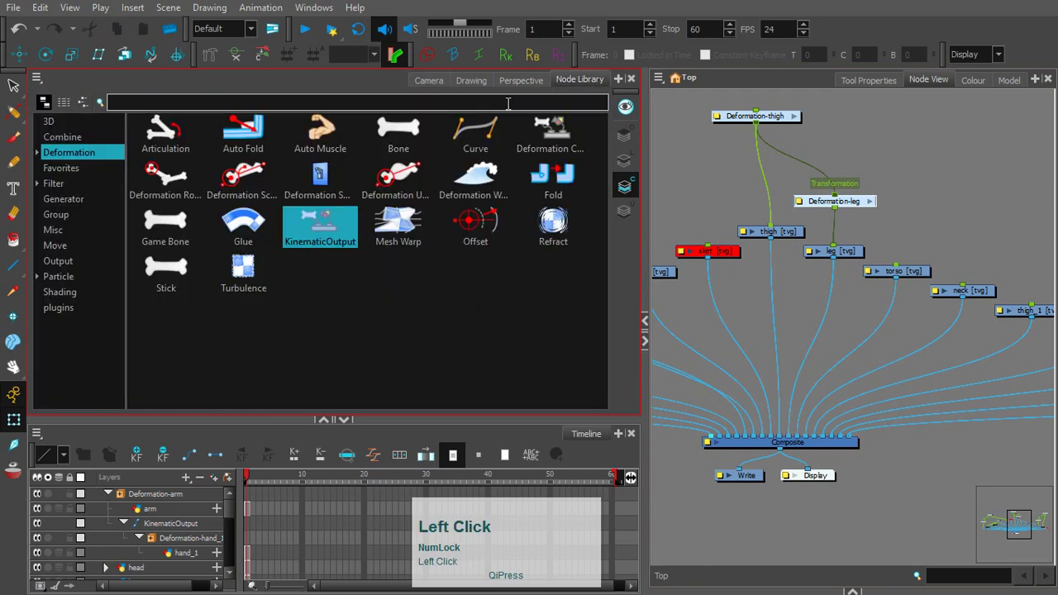
{"action": "left_click_drag", "start_coordinate": [320, 223], "coordinate": [837, 166]}
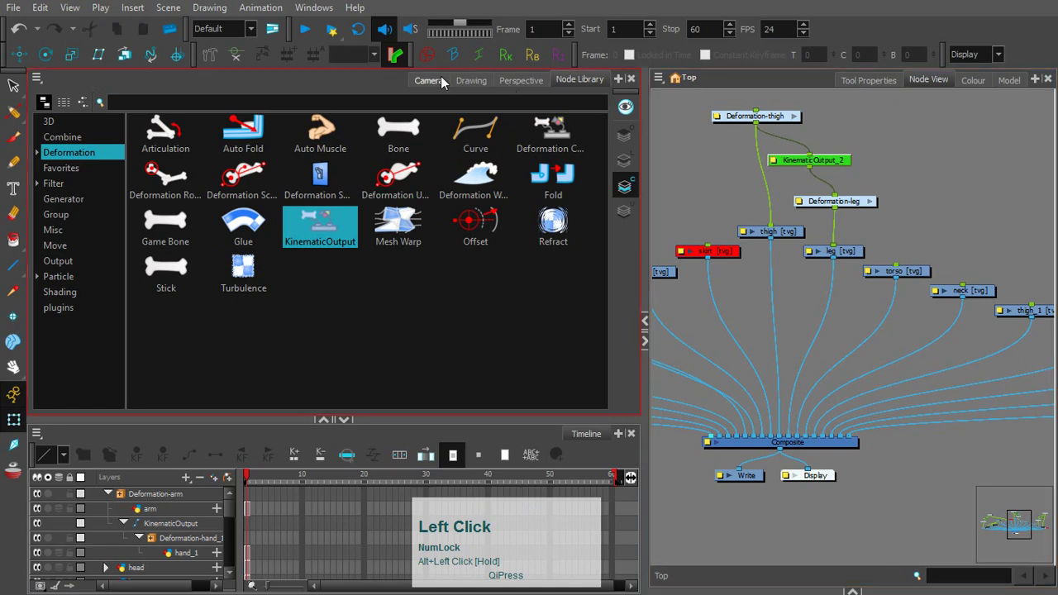
{"action": "left_click", "coordinate": [438, 78]}
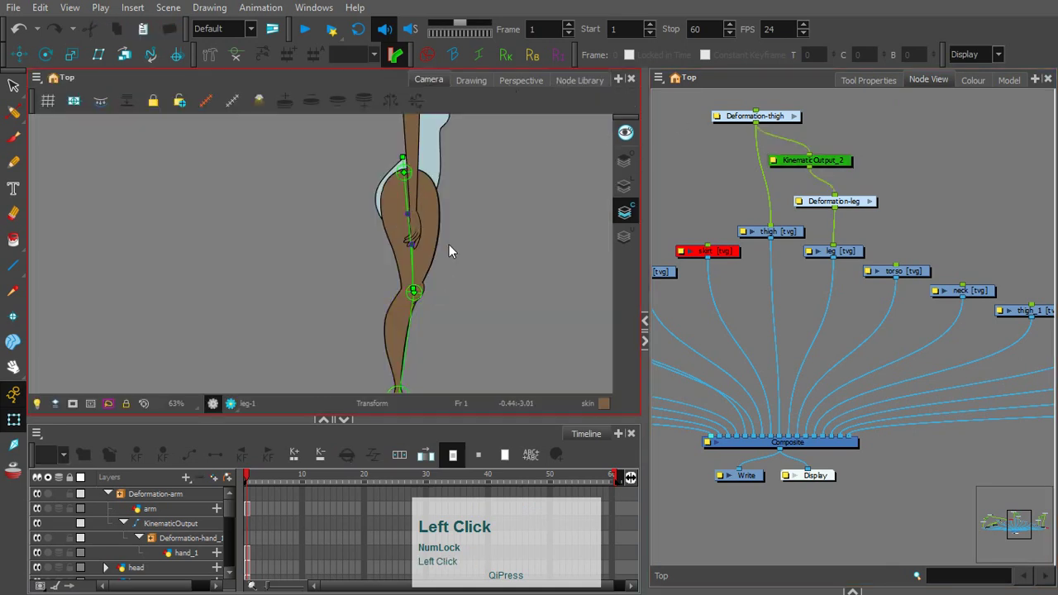
Step: Try posing the leg by shifting the hip, curving the thigh and swinging the lower leg, and undo the pose changes
{"action": "left_click", "coordinate": [402, 168]}
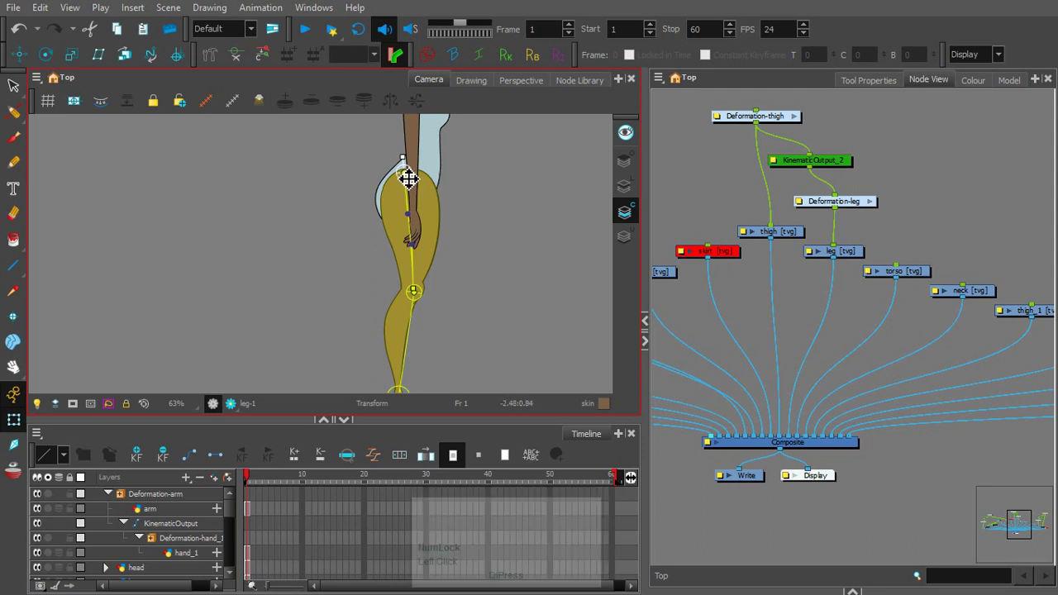
{"action": "left_click_drag", "start_coordinate": [409, 177], "coordinate": [416, 224]}
{"action": "left_click_drag", "start_coordinate": [443, 302], "coordinate": [442, 302]}
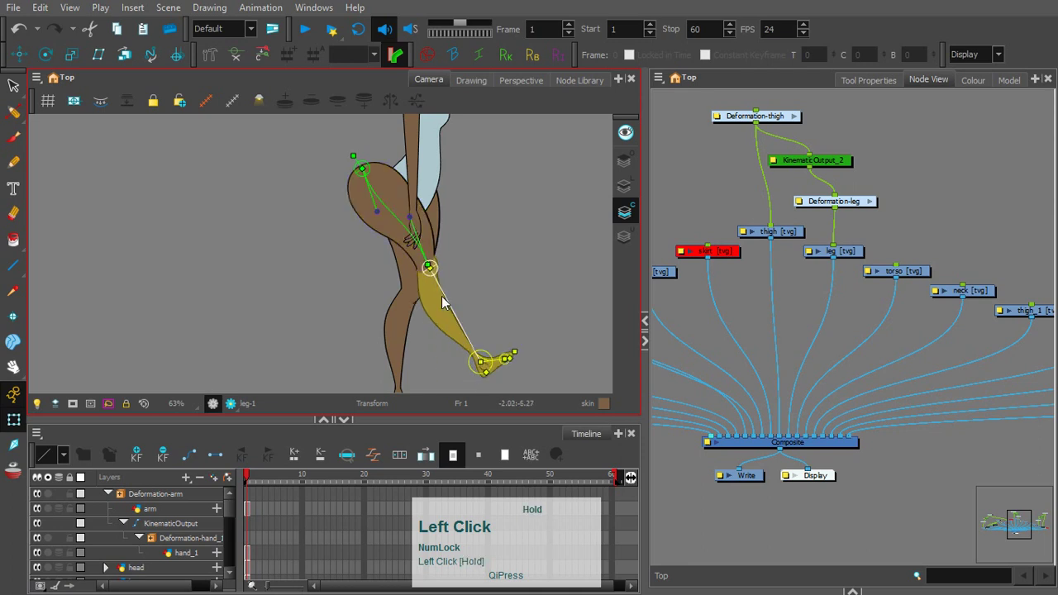
{"action": "key", "text": "ctrl+z"}
{"action": "key", "text": "ctrl+z"}
{"action": "key", "text": "ctrl+z"}
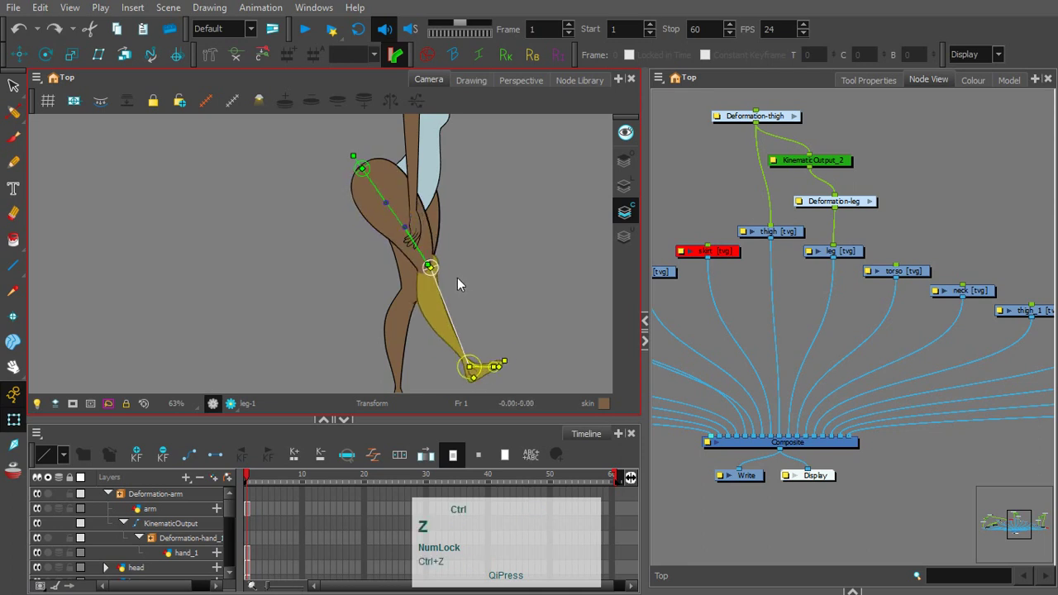
{"action": "key", "text": "ctrl+z"}
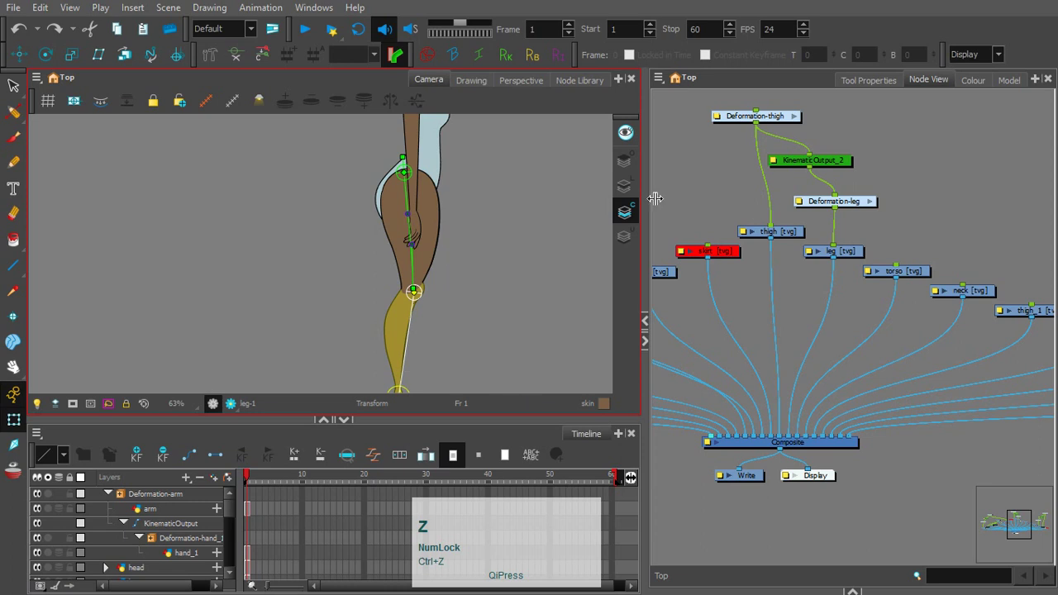
Step: Tidy the leg's node chain by moving Deformation-thigh and KinematicOutput_2 slightly into line above the thigh and leg nodes
{"action": "left_click", "coordinate": [661, 188]}
{"action": "left_click", "coordinate": [857, 159]}
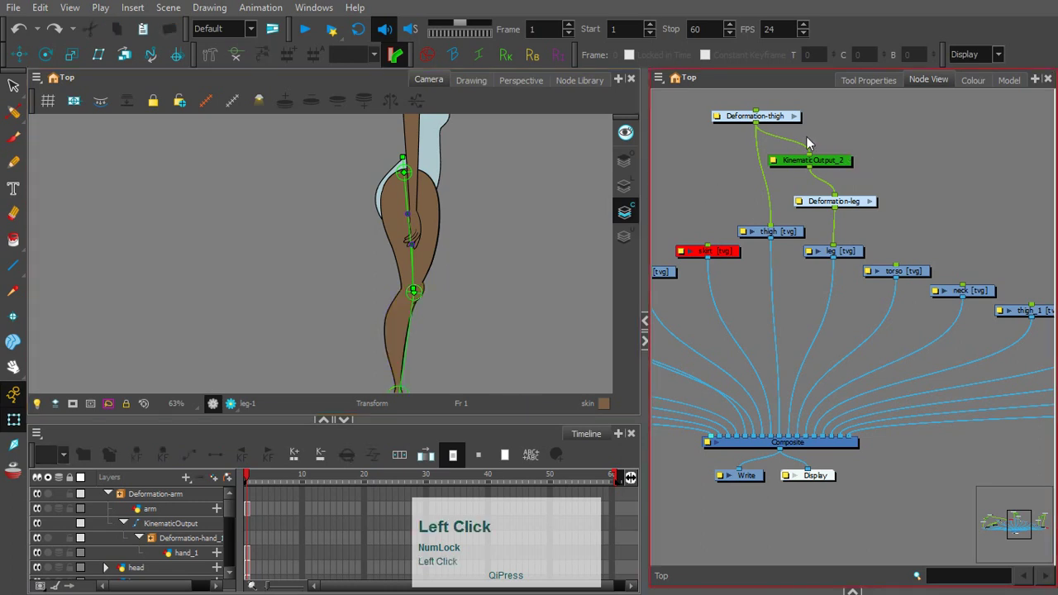
{"action": "left_click_drag", "start_coordinate": [767, 117], "coordinate": [776, 110]}
{"action": "left_click_drag", "start_coordinate": [821, 165], "coordinate": [819, 166]}
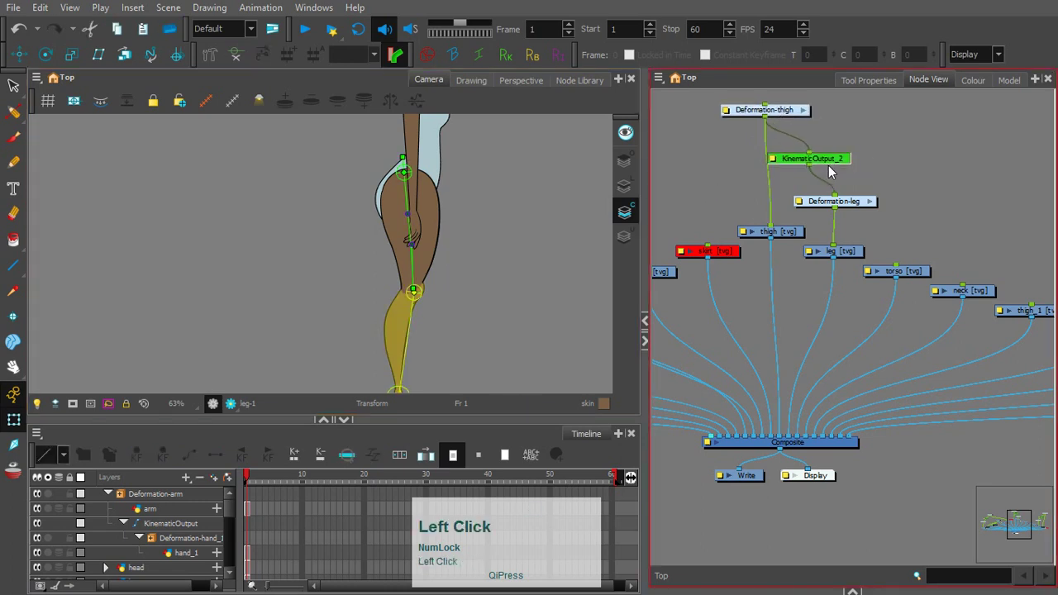
{"action": "left_click", "coordinate": [878, 159]}
Step: Bring the upper body into view, move the torso node slightly up in the node network and deselect it
{"action": "left_click", "coordinate": [483, 267]}
{"action": "key", "text": "space"}
{"action": "left_click_drag", "start_coordinate": [482, 266], "coordinate": [395, 281]}
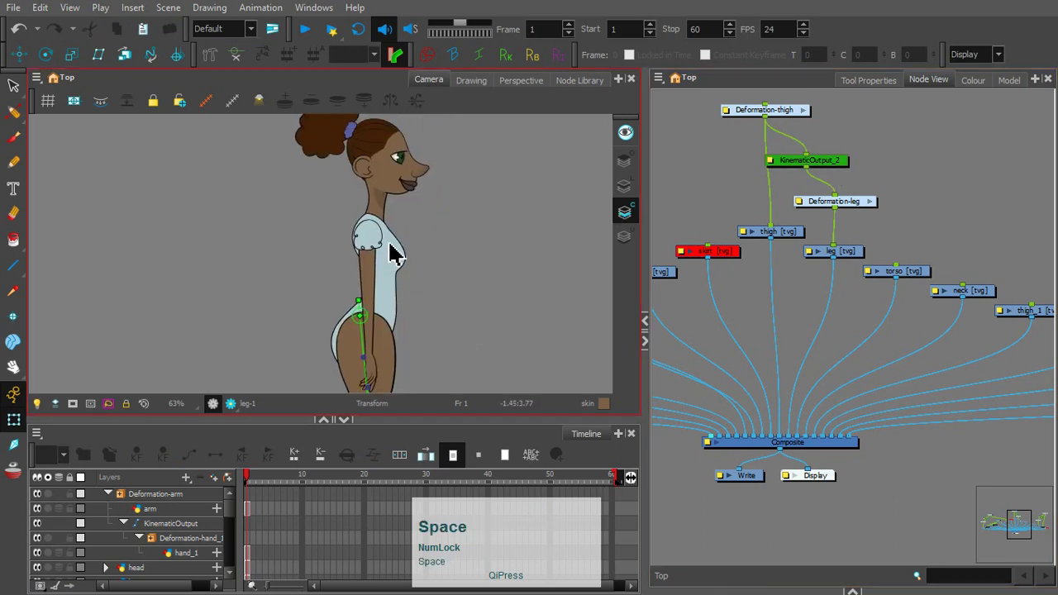
{"action": "left_click", "coordinate": [395, 193]}
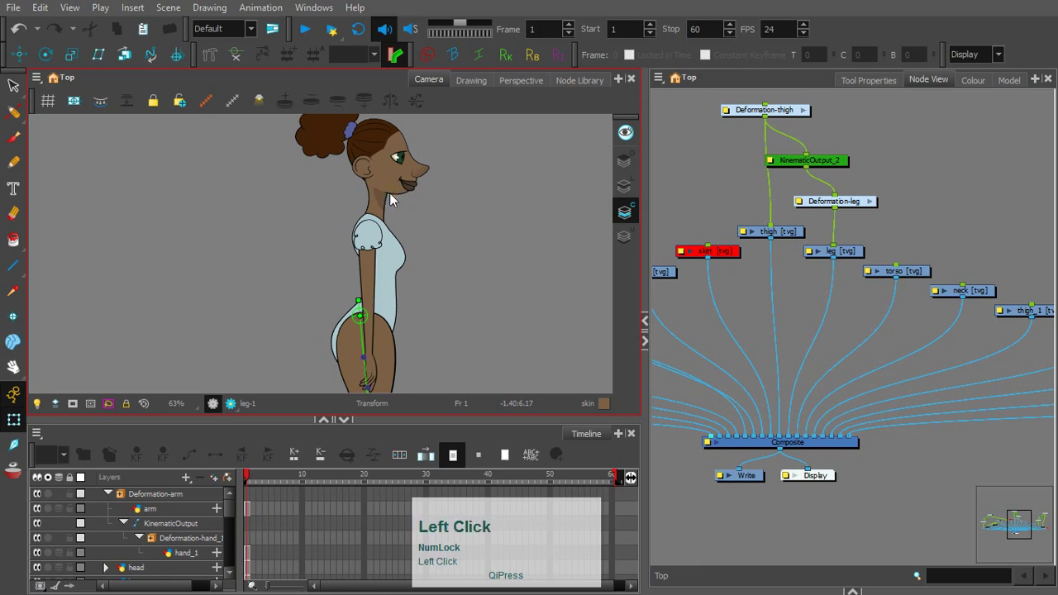
{"action": "left_click", "coordinate": [870, 180]}
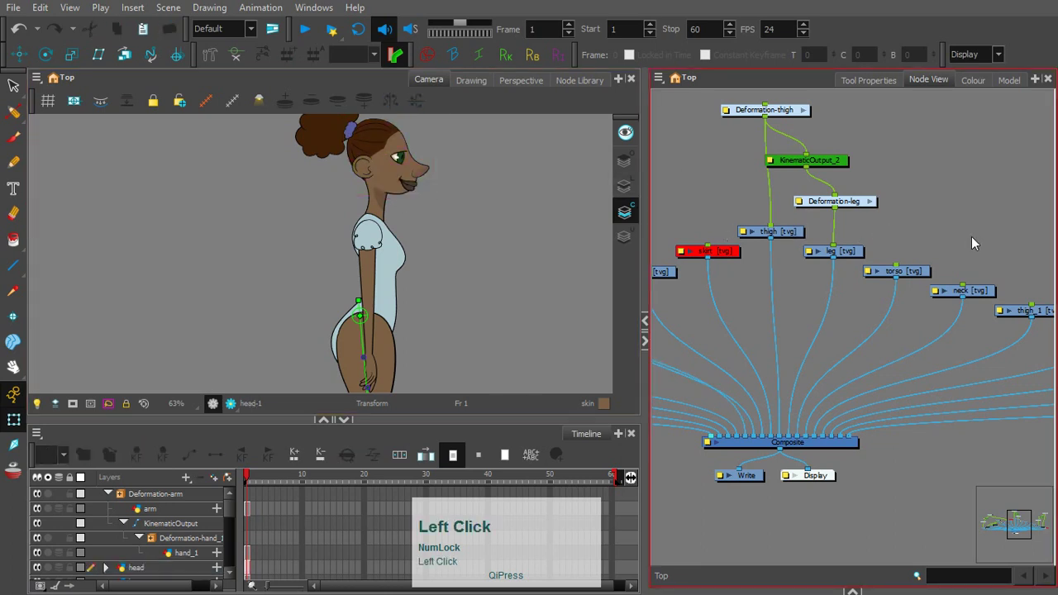
{"action": "left_click", "coordinate": [877, 272]}
{"action": "left_click_drag", "start_coordinate": [877, 273], "coordinate": [880, 265]}
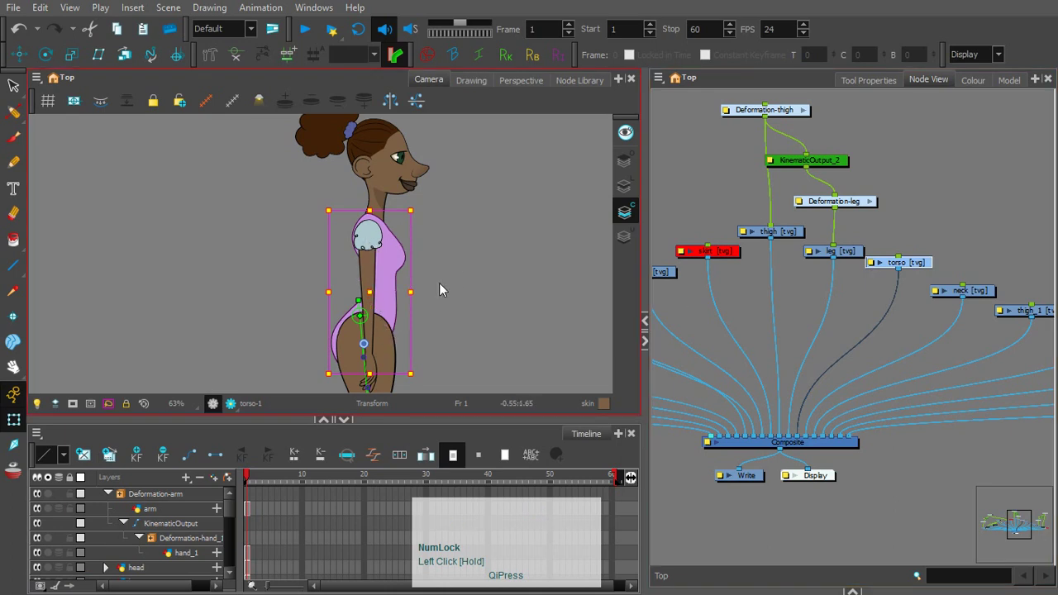
{"action": "left_click", "coordinate": [471, 277]}
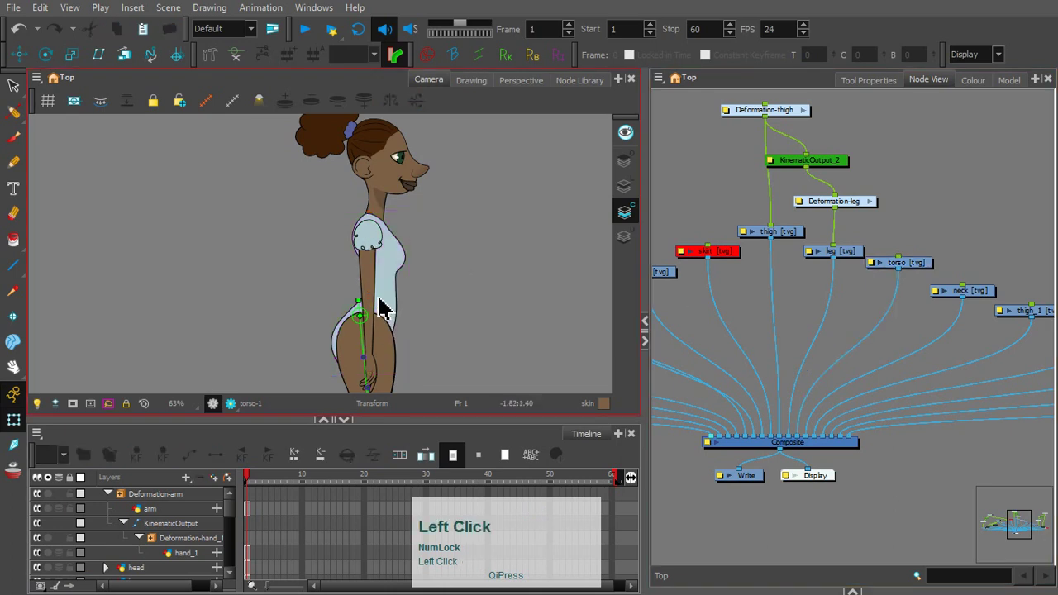
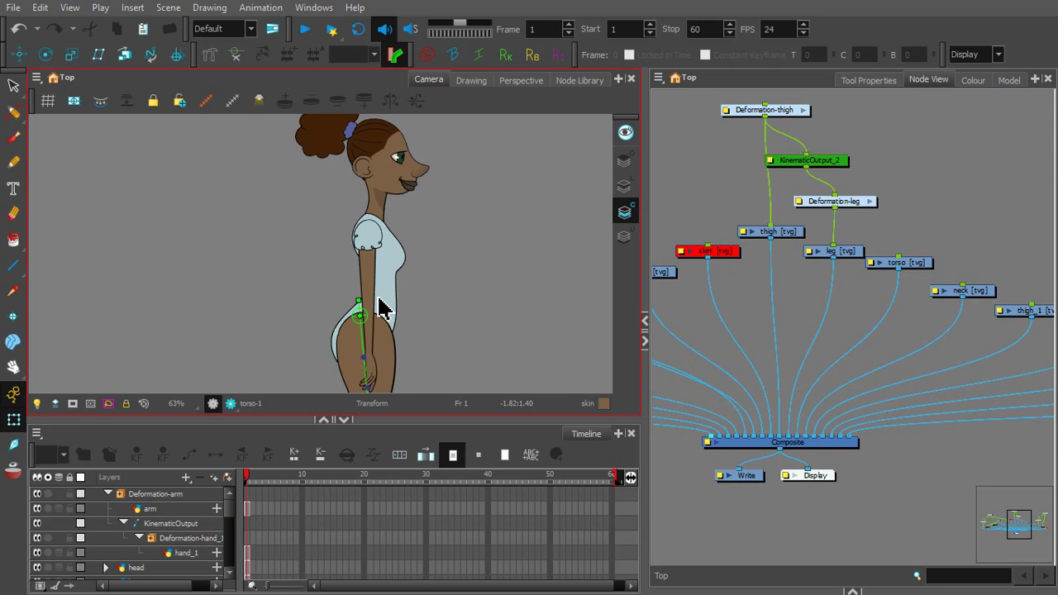
Step: Save the scene, select the torso drawing and show only its own deformers
{"action": "left_click", "coordinate": [208, 57]}
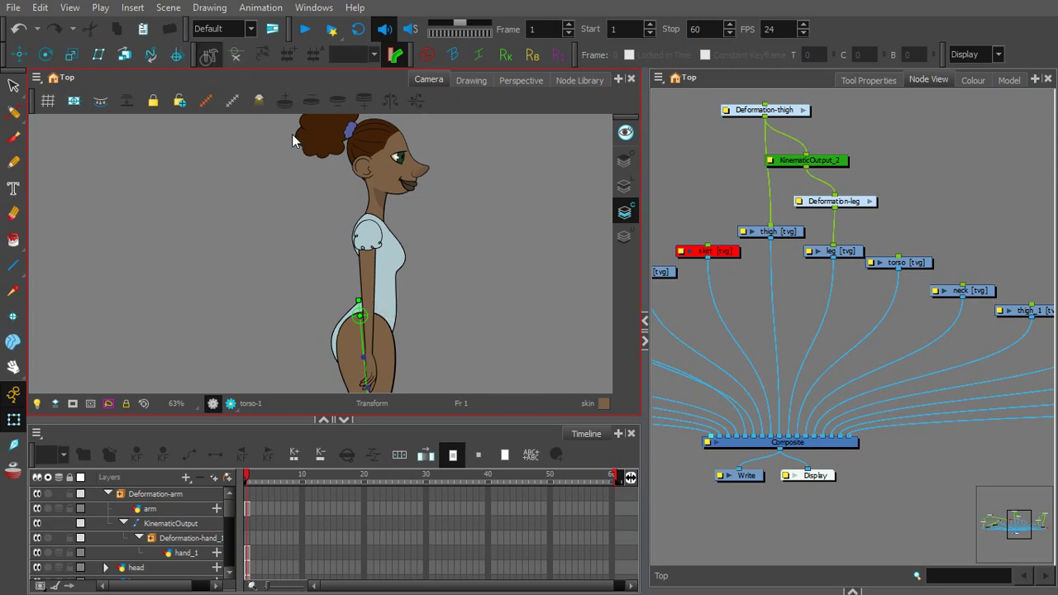
{"action": "key", "text": "2"}
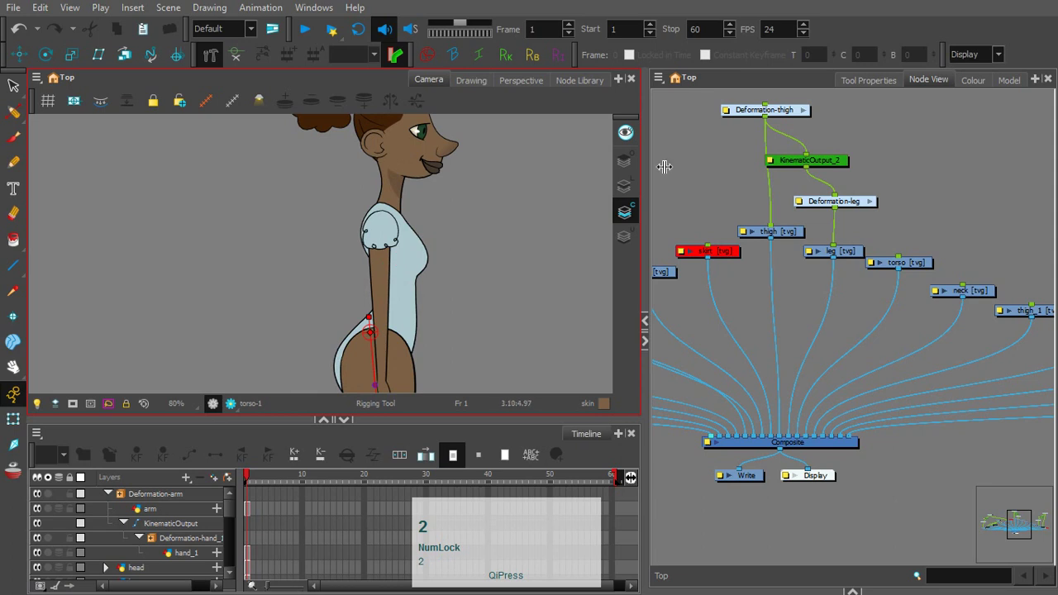
{"action": "key", "text": "ctrl+s"}
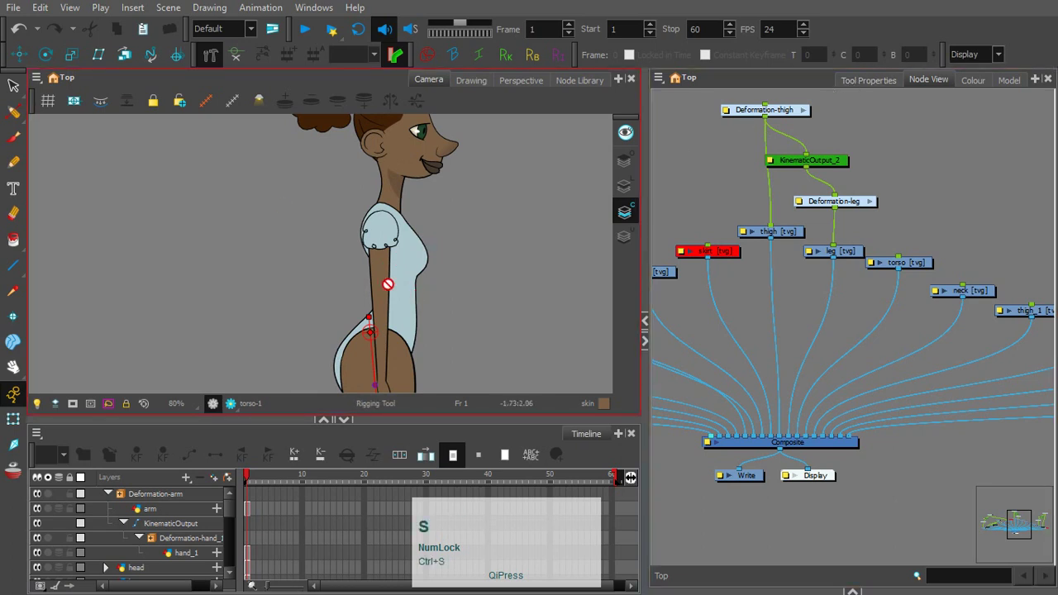
{"action": "left_click", "coordinate": [12, 422]}
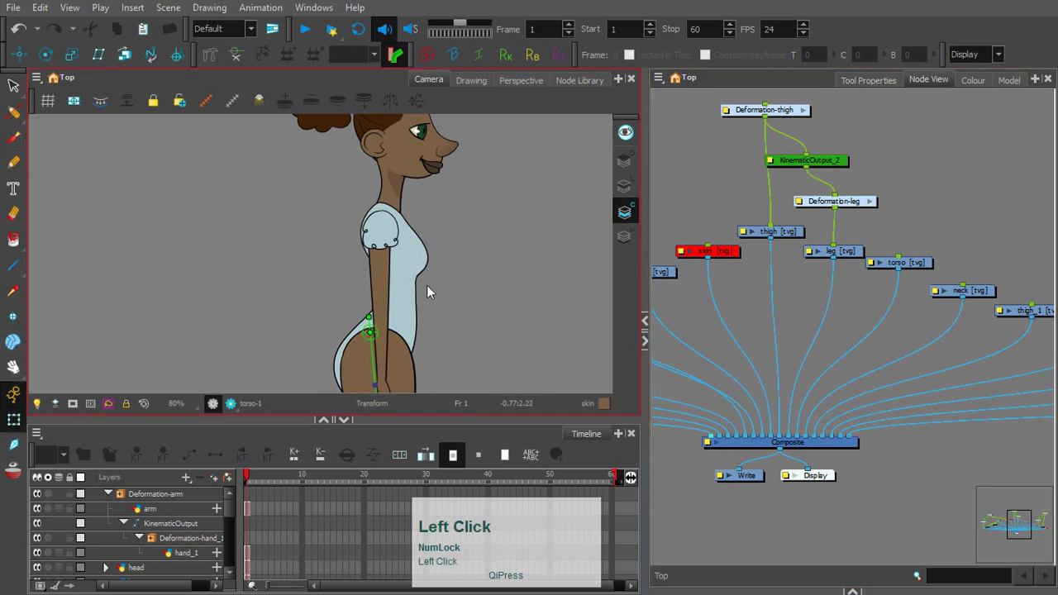
{"action": "left_click", "coordinate": [397, 290]}
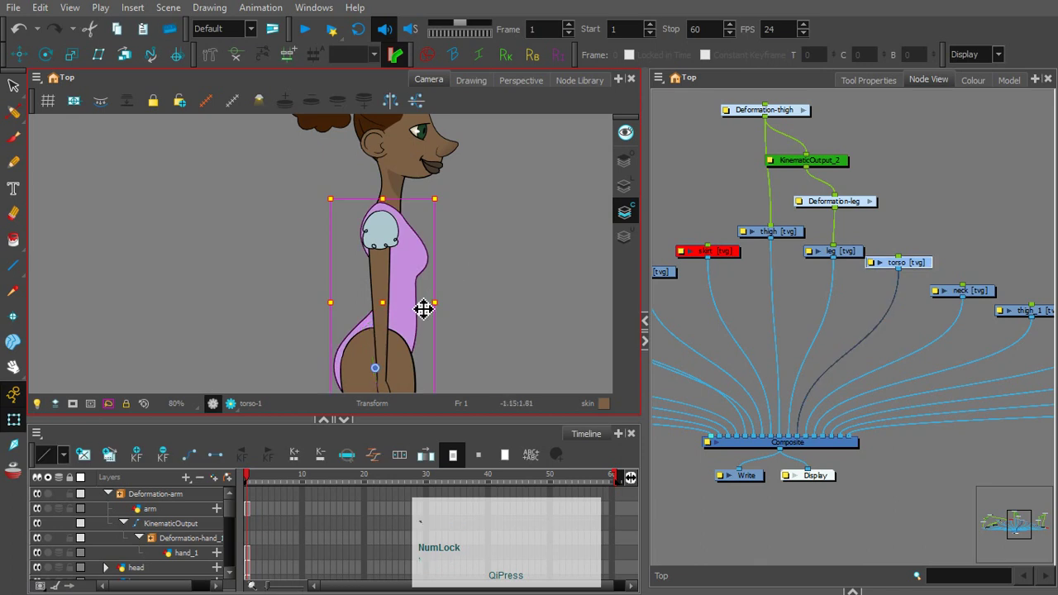
{"action": "left_click", "coordinate": [416, 522]}
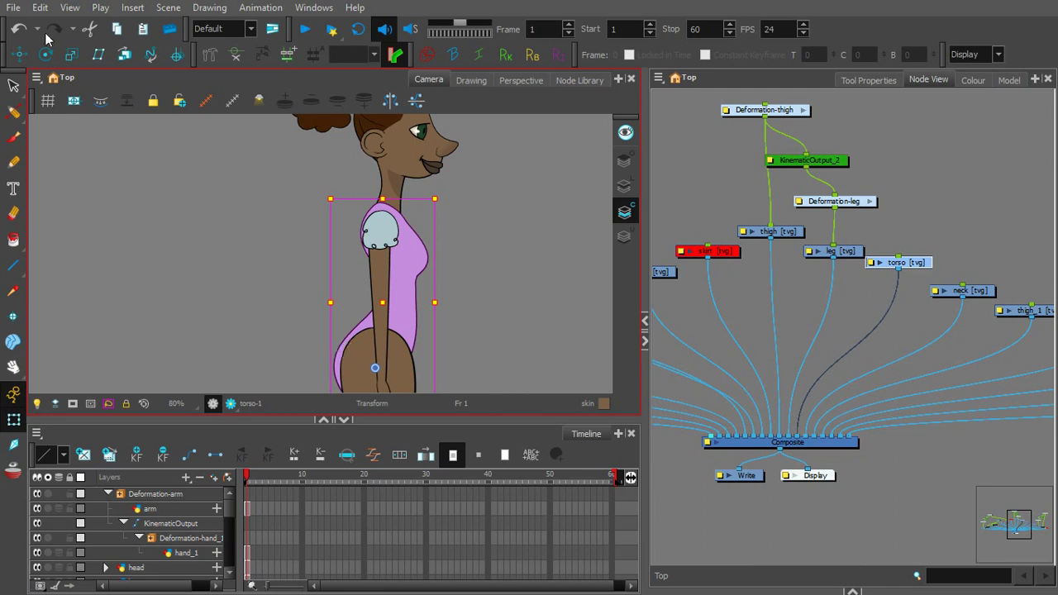
Step: Assign the backtick (`) as the shortcut for the deformation command Show Current Deformers in the preferences, and save the scene
{"action": "left_click", "coordinate": [40, 7]}
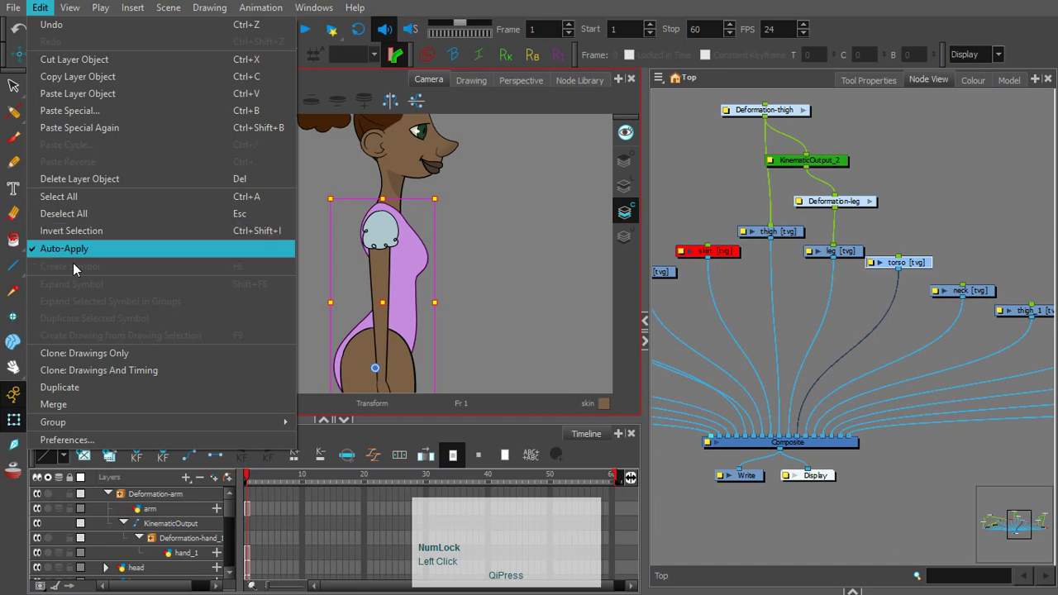
{"action": "left_click", "coordinate": [66, 440]}
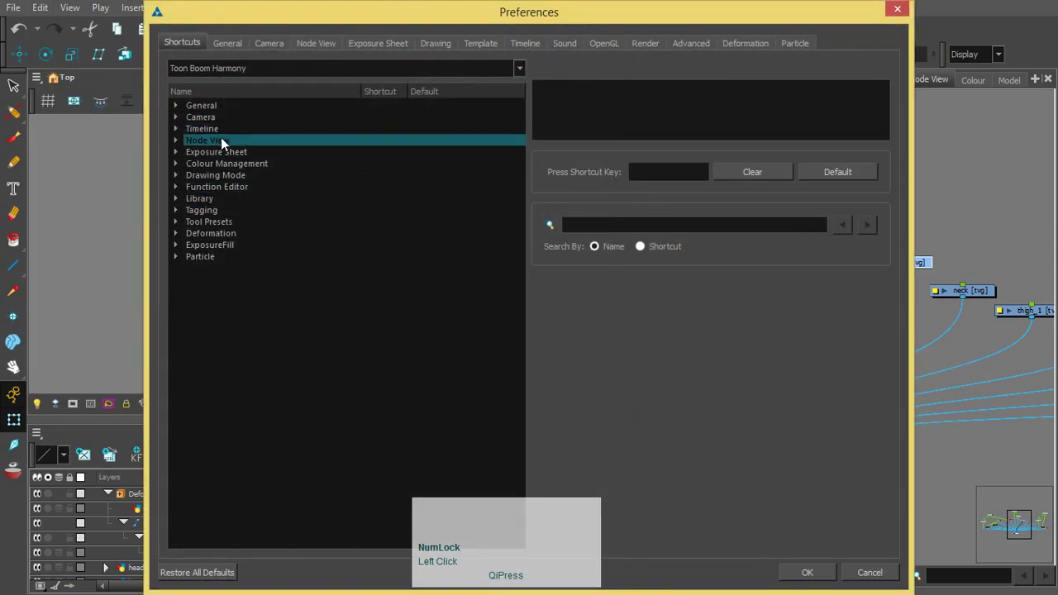
{"action": "left_click", "coordinate": [175, 233]}
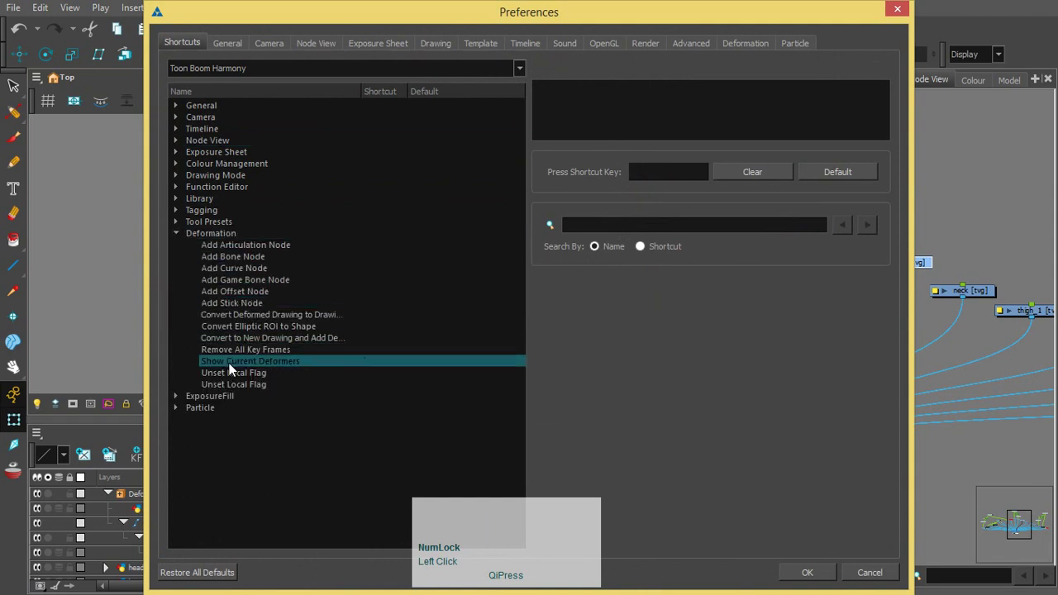
{"action": "left_click", "coordinate": [344, 361]}
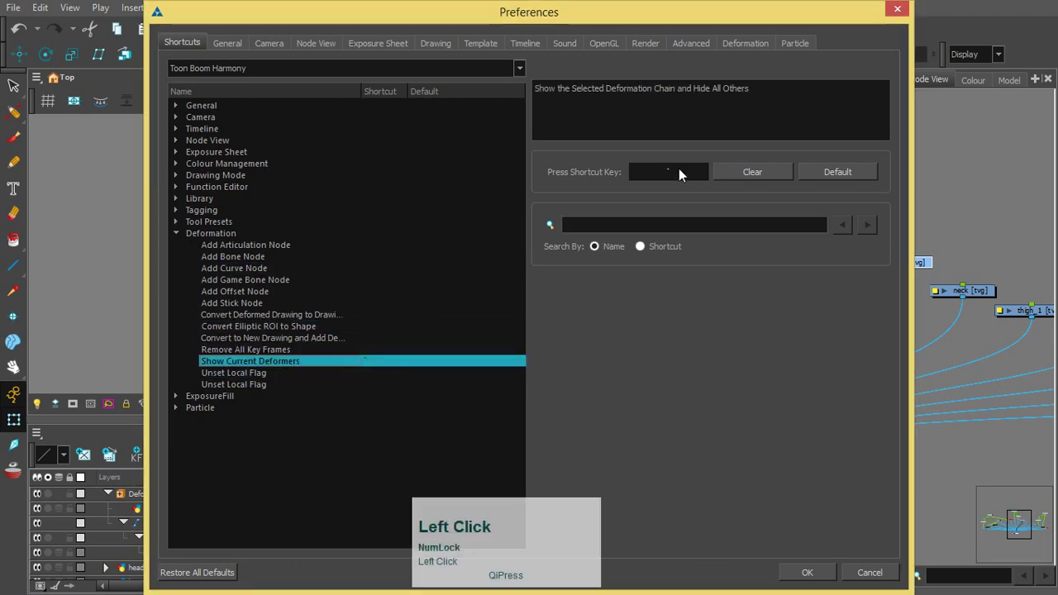
{"action": "left_click", "coordinate": [676, 171]}
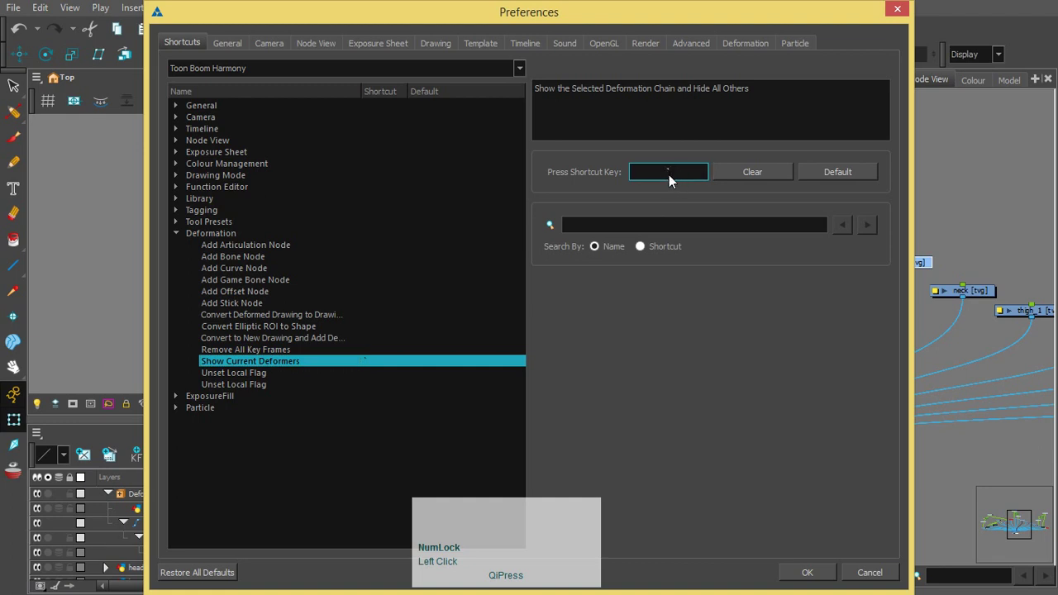
{"action": "key", "text": "grave"}
{"action": "left_click", "coordinate": [805, 577]}
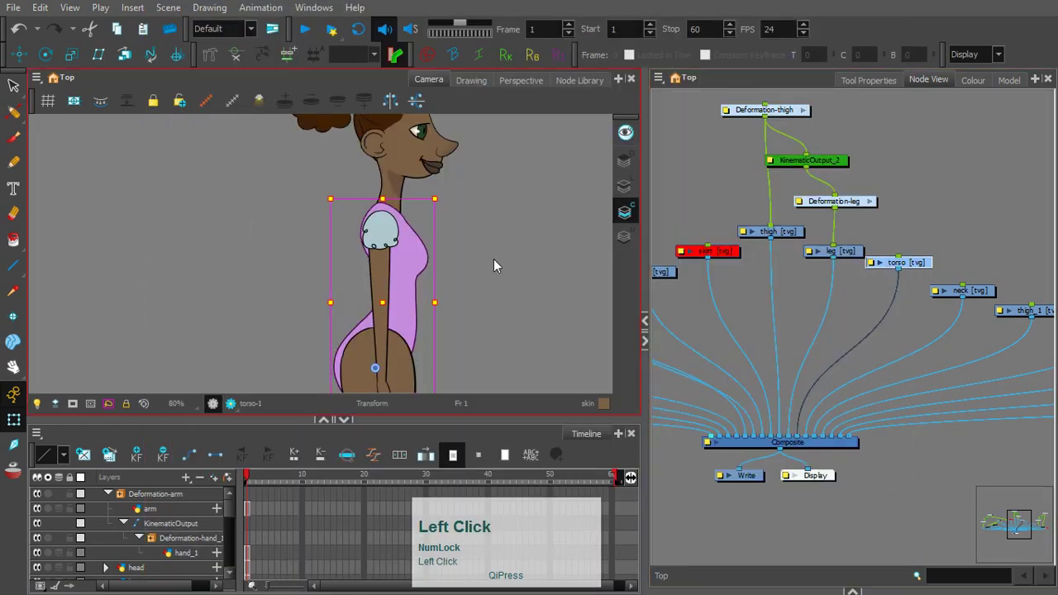
{"action": "key", "text": "ctrl+s"}
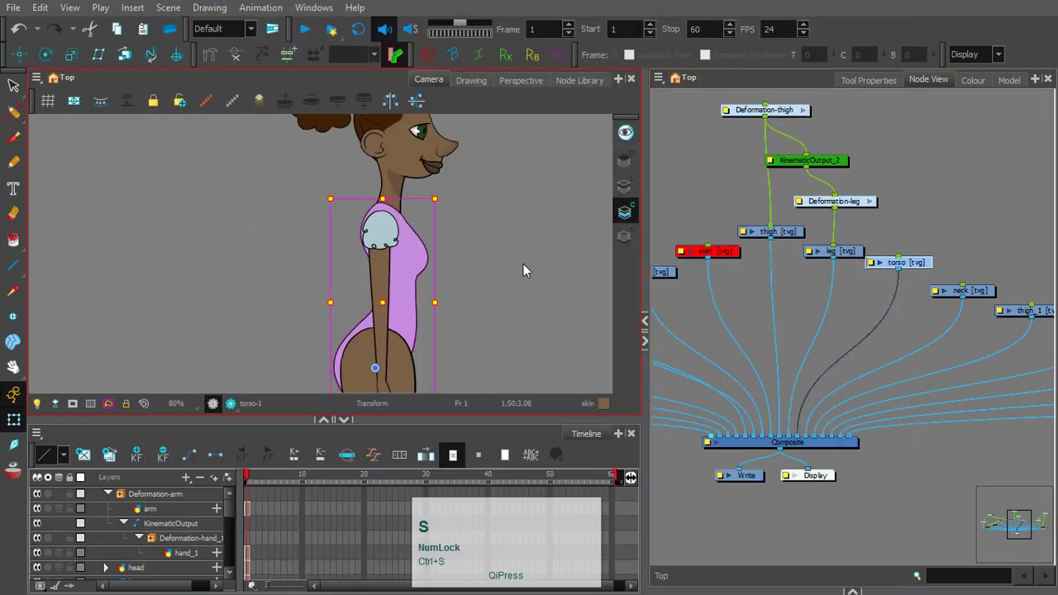
Step: Show the front arm's deformers and disable the arm drawing to uncover the torso
{"action": "left_click", "coordinate": [488, 327]}
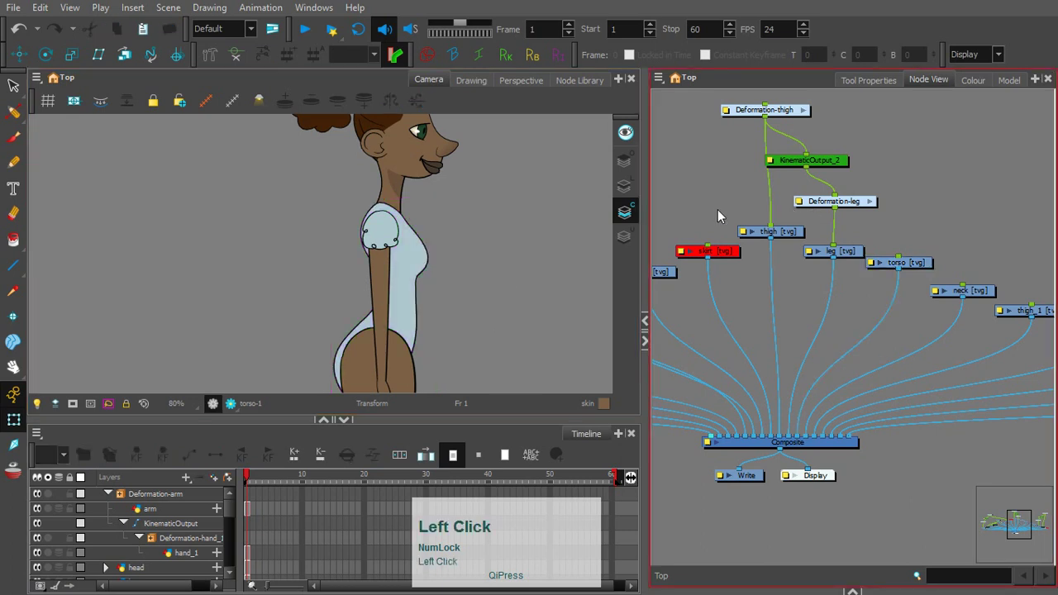
{"action": "left_click", "coordinate": [387, 235]}
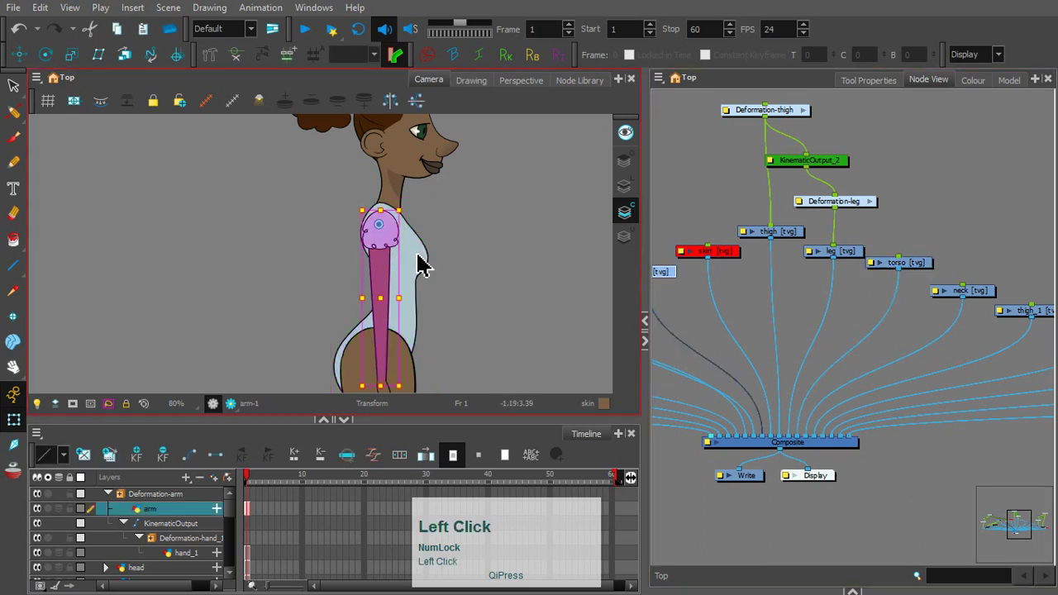
{"action": "key", "text": "grave"}
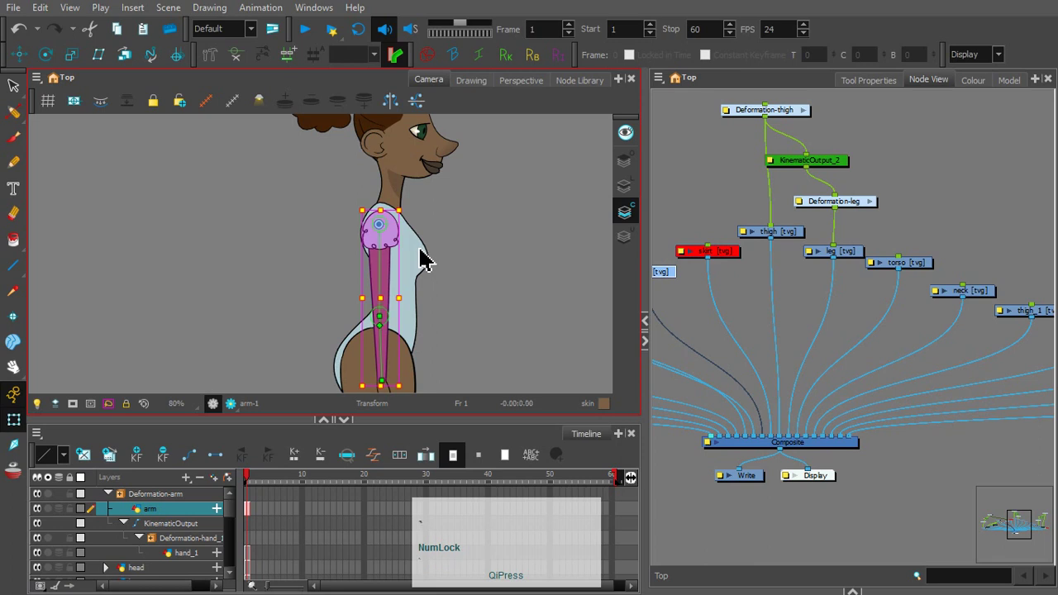
{"action": "key", "text": "Delete"}
{"action": "left_click", "coordinate": [438, 258]}
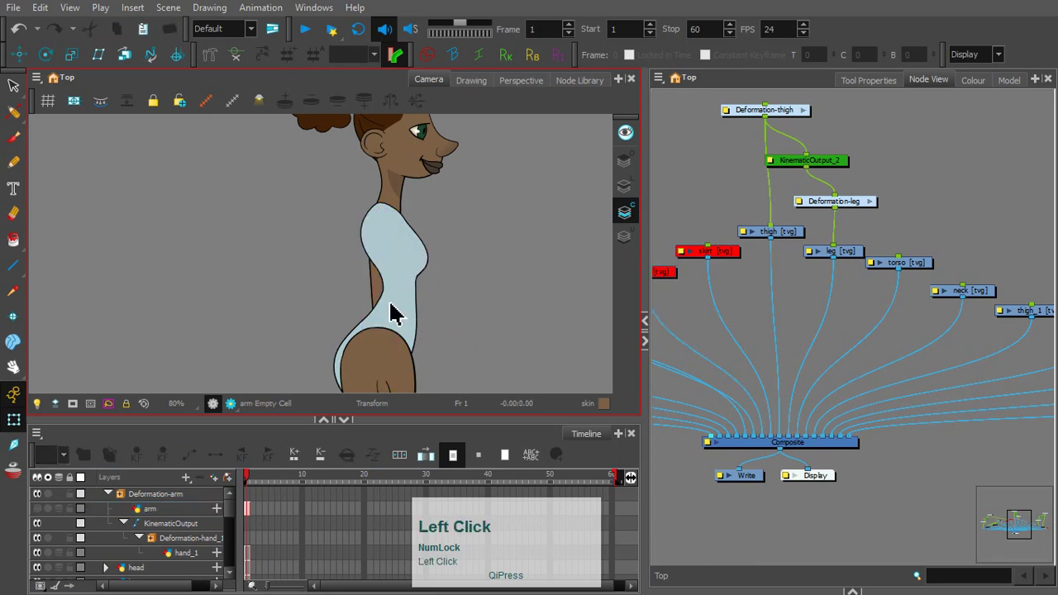
Step: Disable the front thigh drawing and the hand drawing in front of the torso
{"action": "left_click", "coordinate": [397, 355]}
{"action": "key", "text": "space"}
{"action": "left_click_drag", "start_coordinate": [480, 322], "coordinate": [480, 258]}
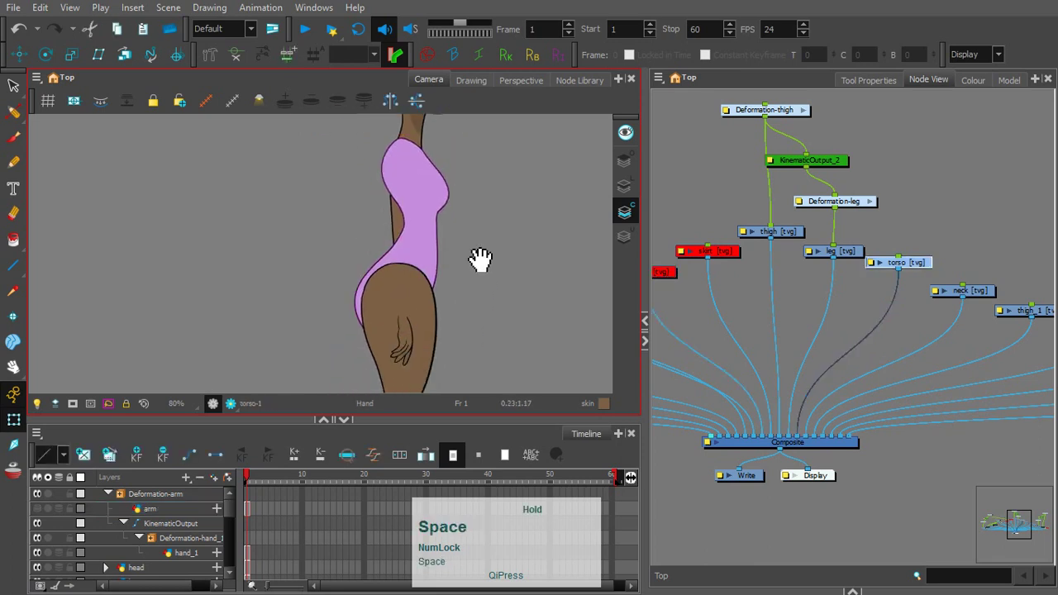
{"action": "left_click", "coordinate": [410, 300]}
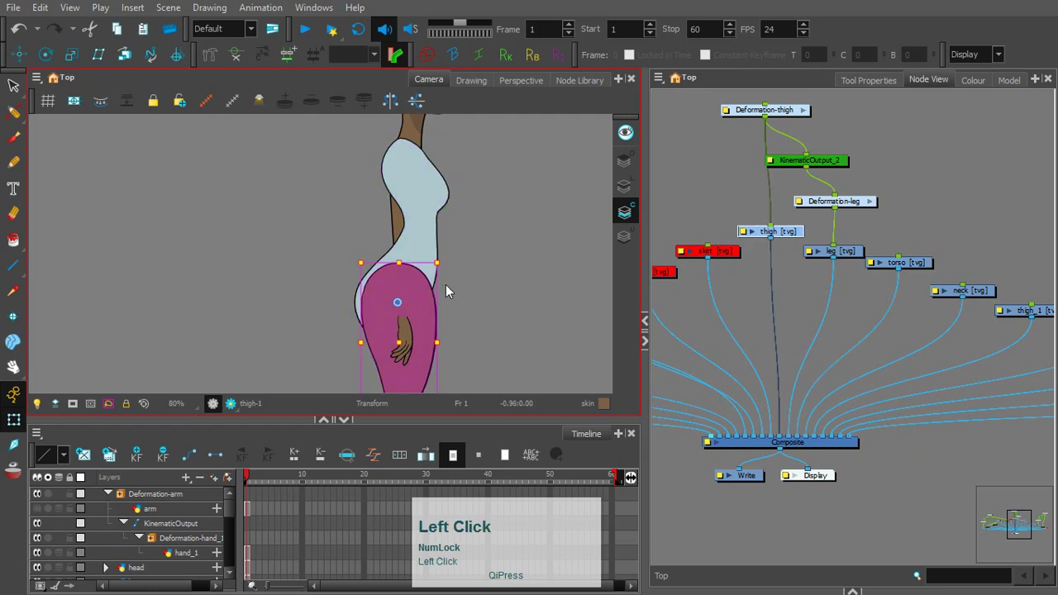
{"action": "key", "text": "d"}
{"action": "key", "text": "space"}
{"action": "left_click_drag", "start_coordinate": [464, 264], "coordinate": [451, 259]}
{"action": "left_click", "coordinate": [389, 336]}
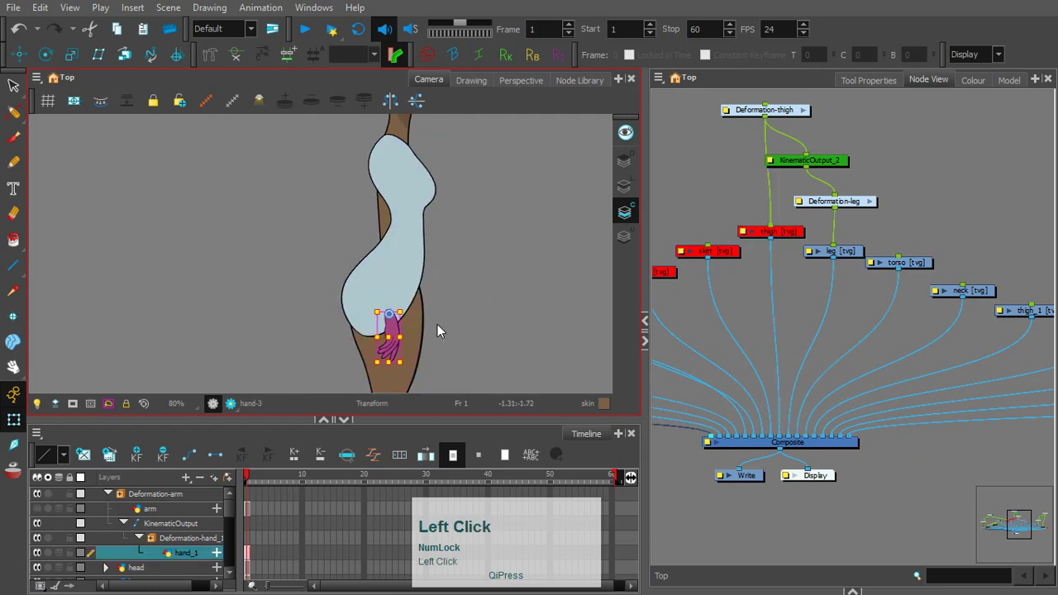
{"action": "key", "text": "Delete"}
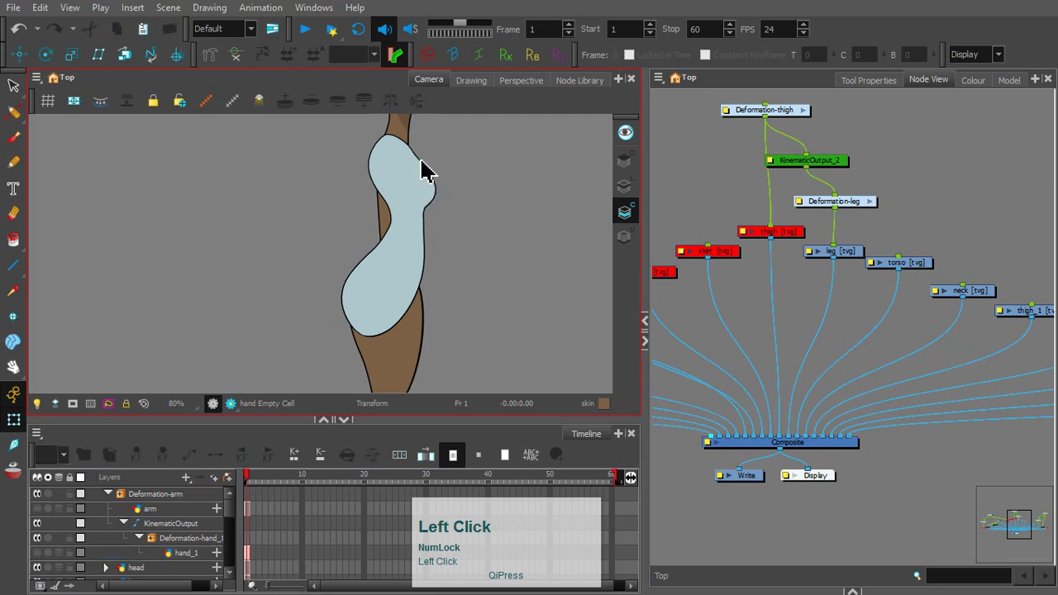
Step: Rig the torso with a three-bone deformation chain from hips through waist to neck, and enlarge its two joint regions
{"action": "left_click", "coordinate": [398, 168]}
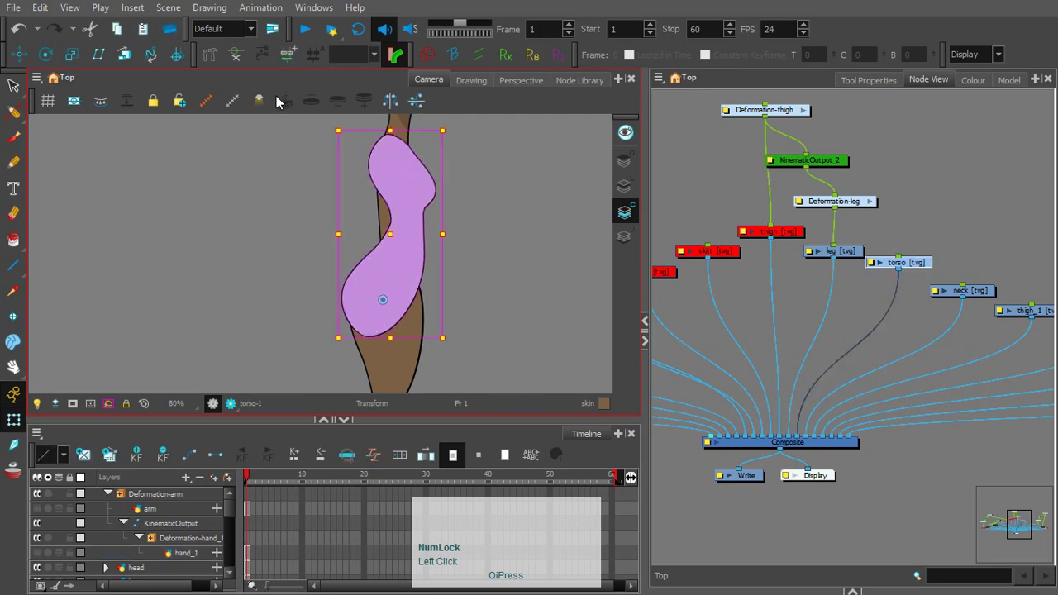
{"action": "left_click", "coordinate": [211, 62]}
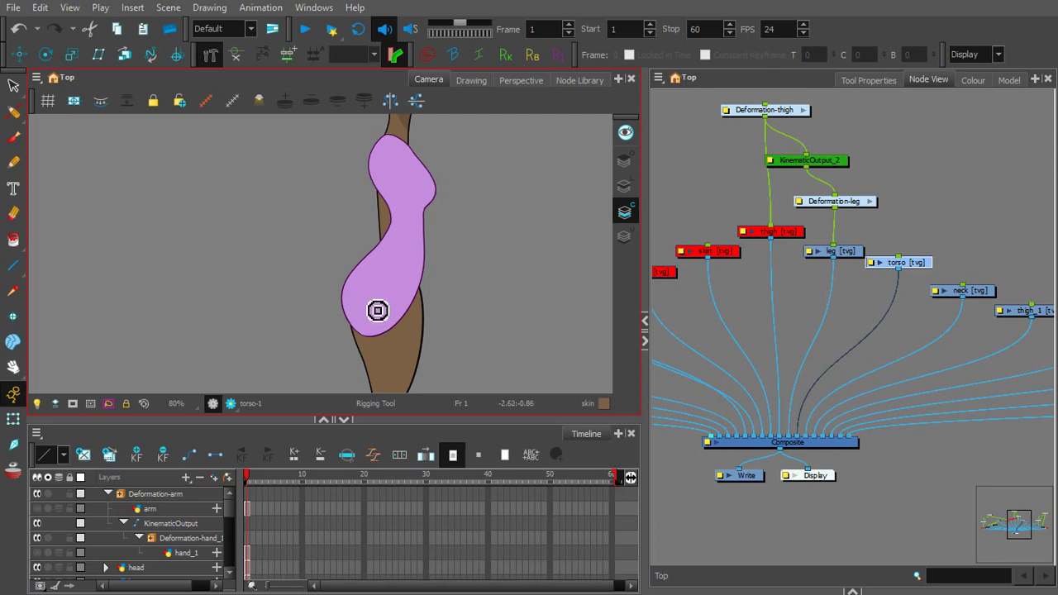
{"action": "left_click", "coordinate": [372, 303]}
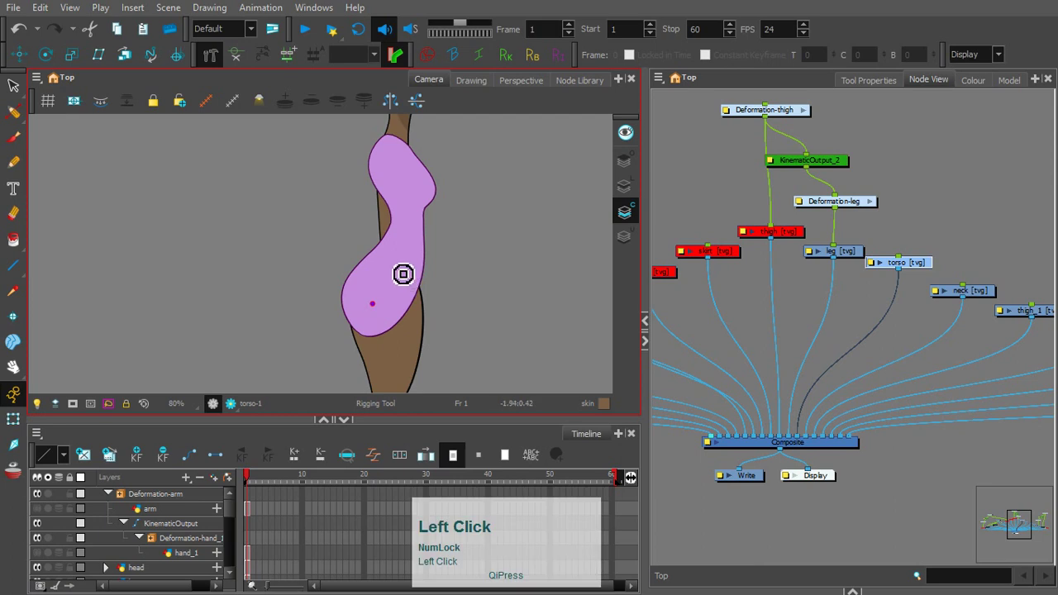
{"action": "left_click", "coordinate": [393, 269]}
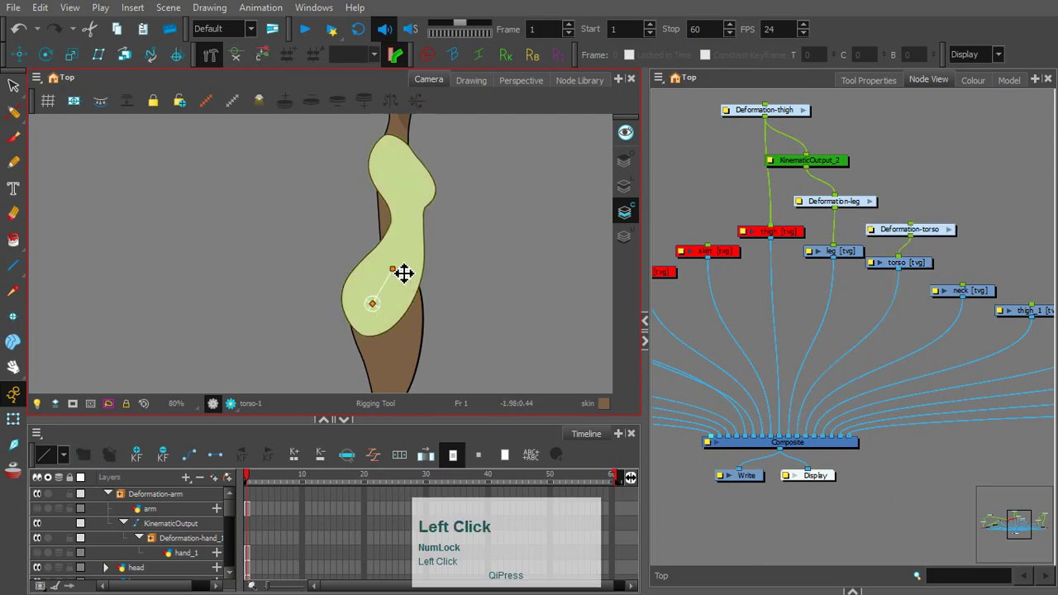
{"action": "left_click", "coordinate": [405, 209]}
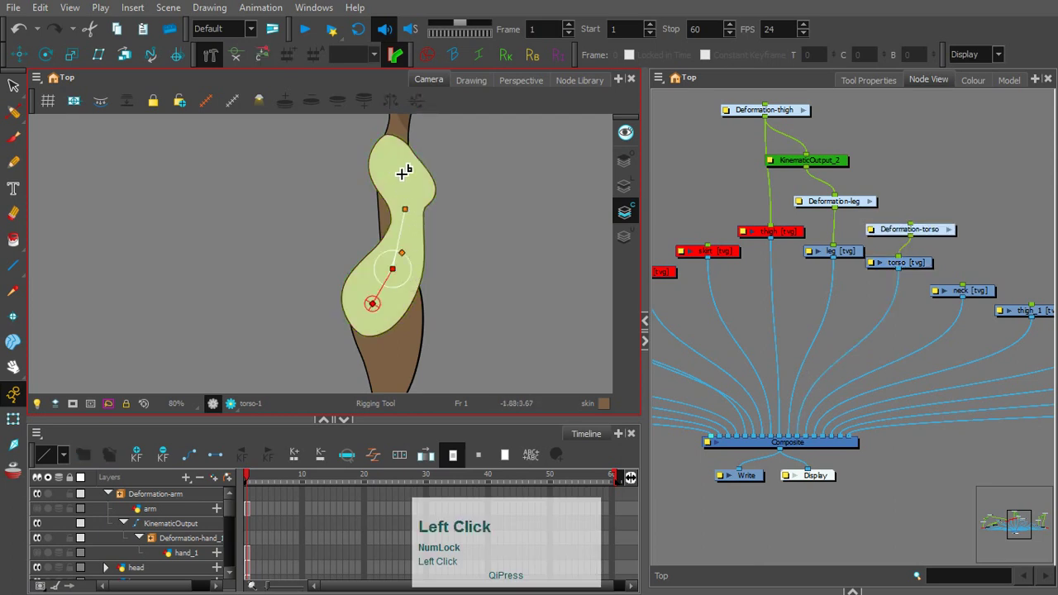
{"action": "left_click", "coordinate": [391, 141]}
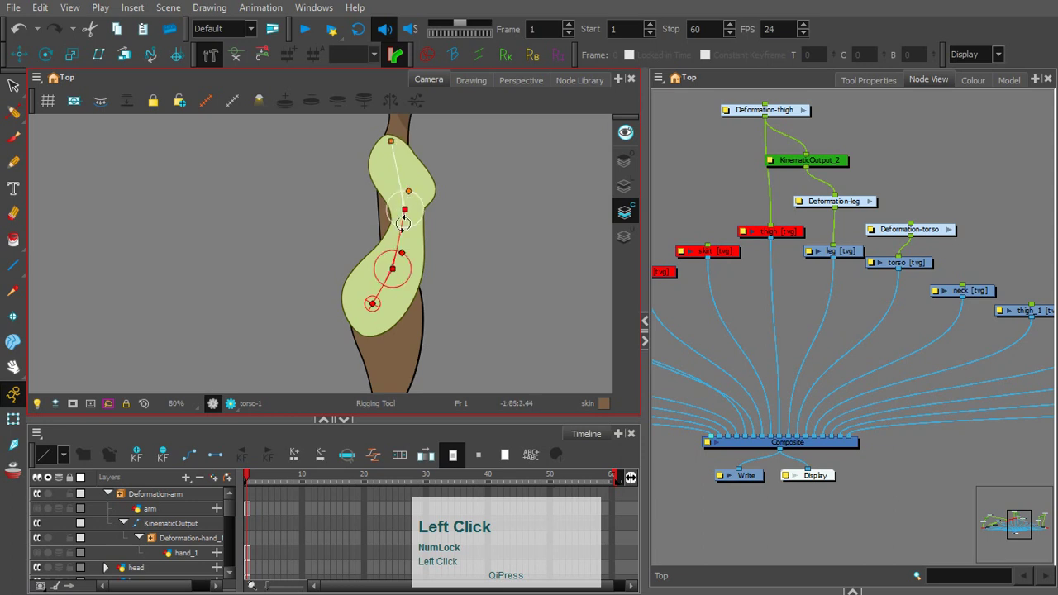
{"action": "left_click_drag", "start_coordinate": [402, 252], "coordinate": [412, 246]}
{"action": "left_click_drag", "start_coordinate": [410, 192], "coordinate": [419, 182]}
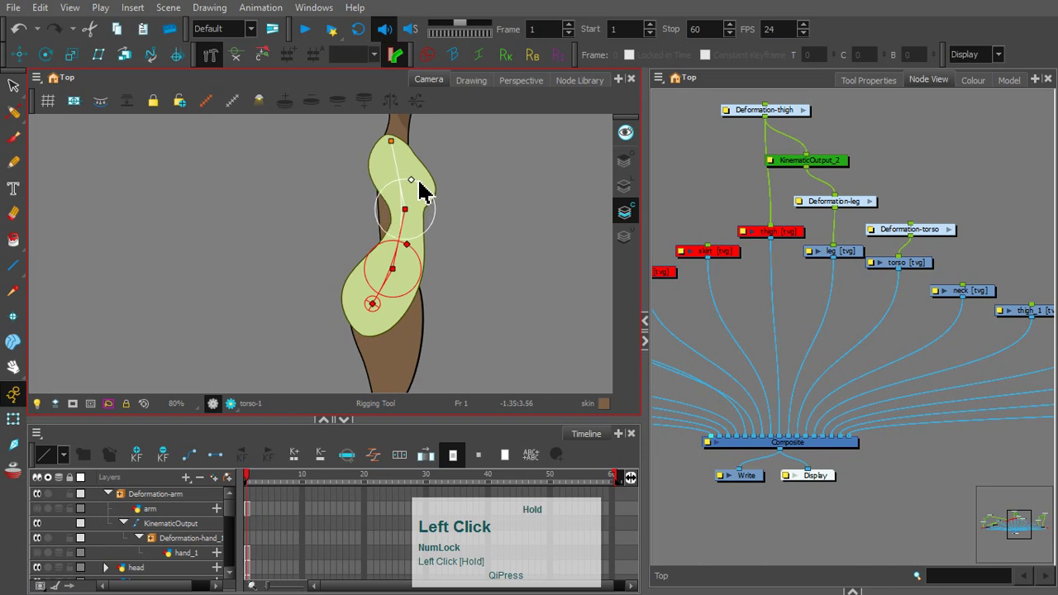
Step: Tilt the torso's uppermost bone slightly backward, then test a forward bend at the lower joint and undo that bend
{"action": "left_click", "coordinate": [13, 420]}
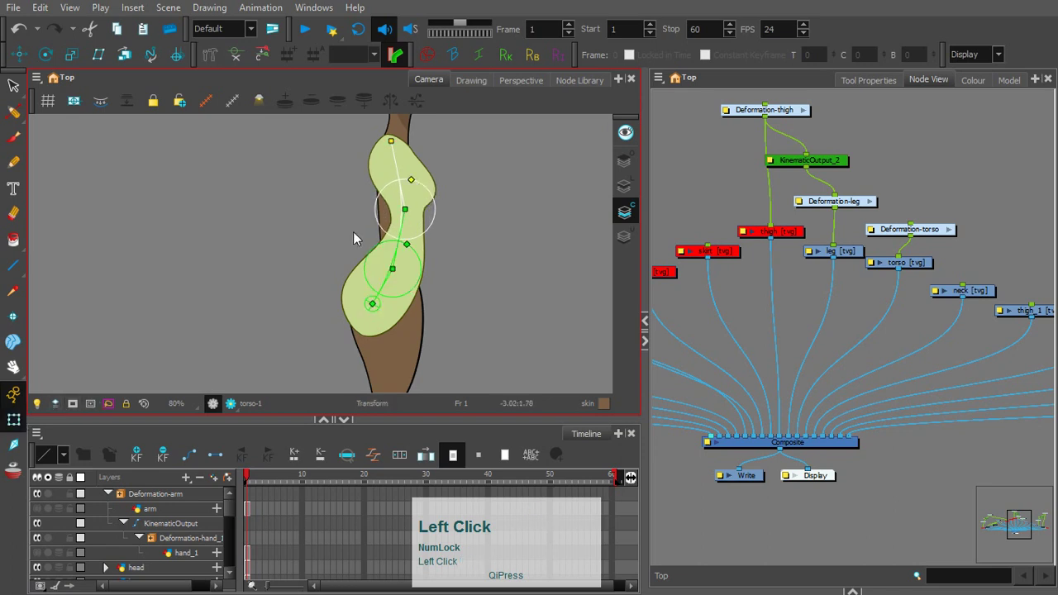
{"action": "left_click", "coordinate": [354, 238]}
{"action": "mouse_move", "coordinate": [398, 169]}
{"action": "left_mouse_down"}
{"action": "mouse_move", "coordinate": [427, 169]}
{"action": "mouse_move", "coordinate": [393, 174]}
{"action": "left_mouse_up"}
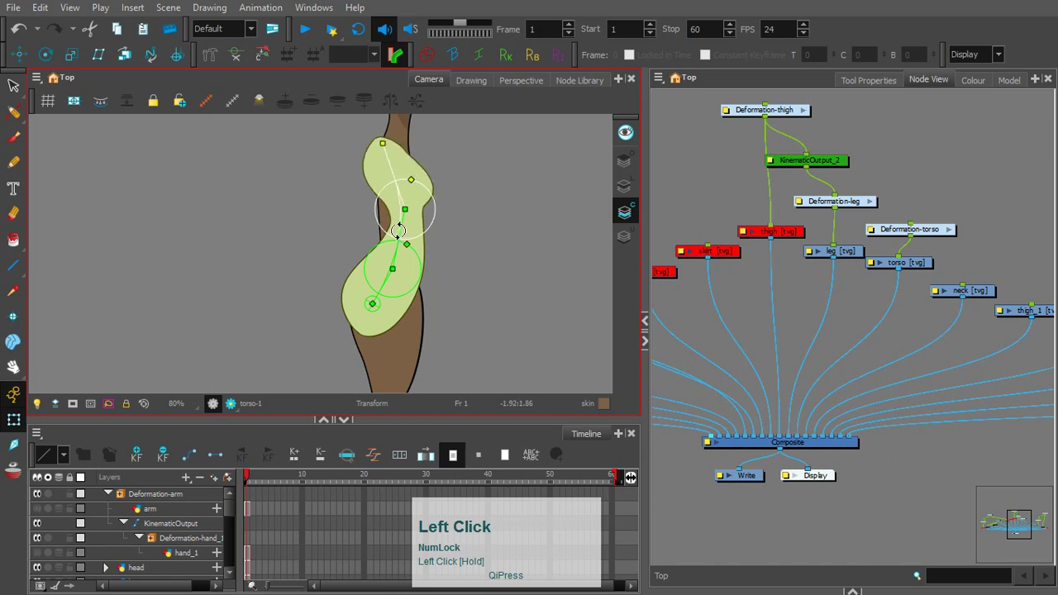
{"action": "left_click_drag", "start_coordinate": [405, 233], "coordinate": [433, 274]}
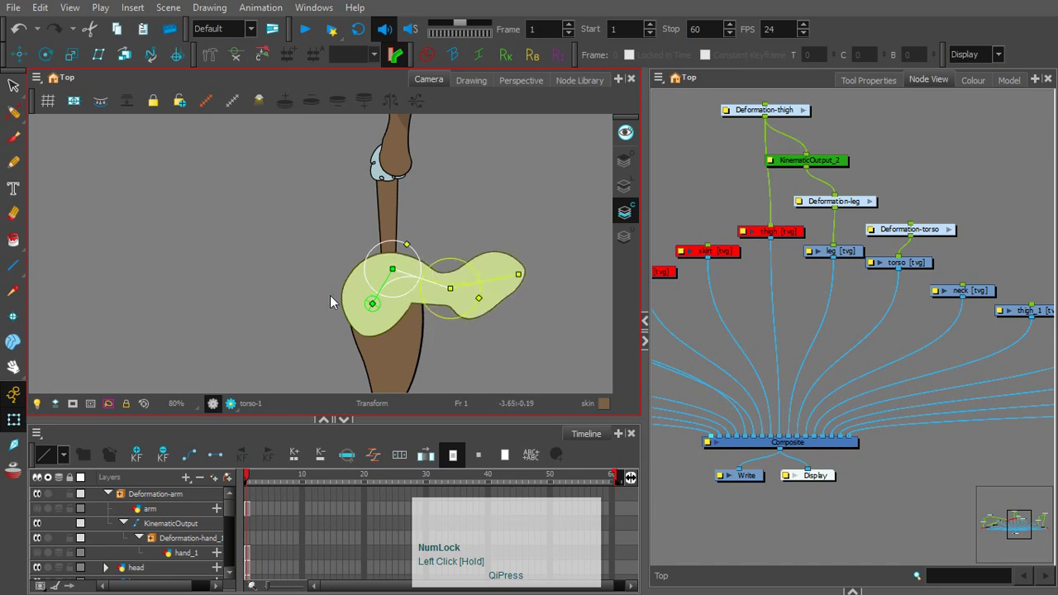
{"action": "key", "text": "ctrl+z"}
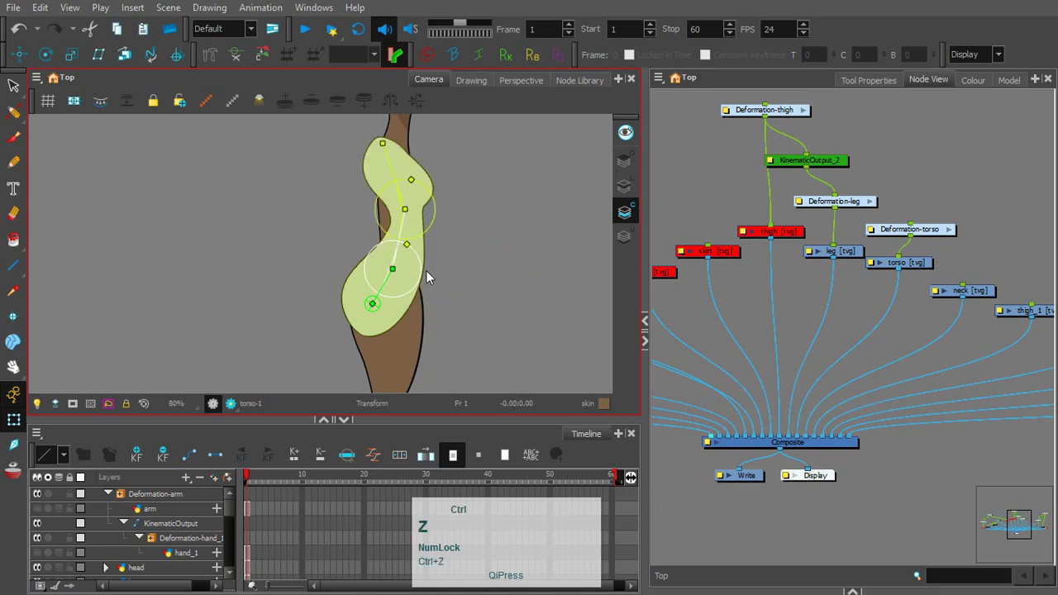
Step: Create a new deformation chain for the torso drawing
{"action": "left_click", "coordinate": [502, 241]}
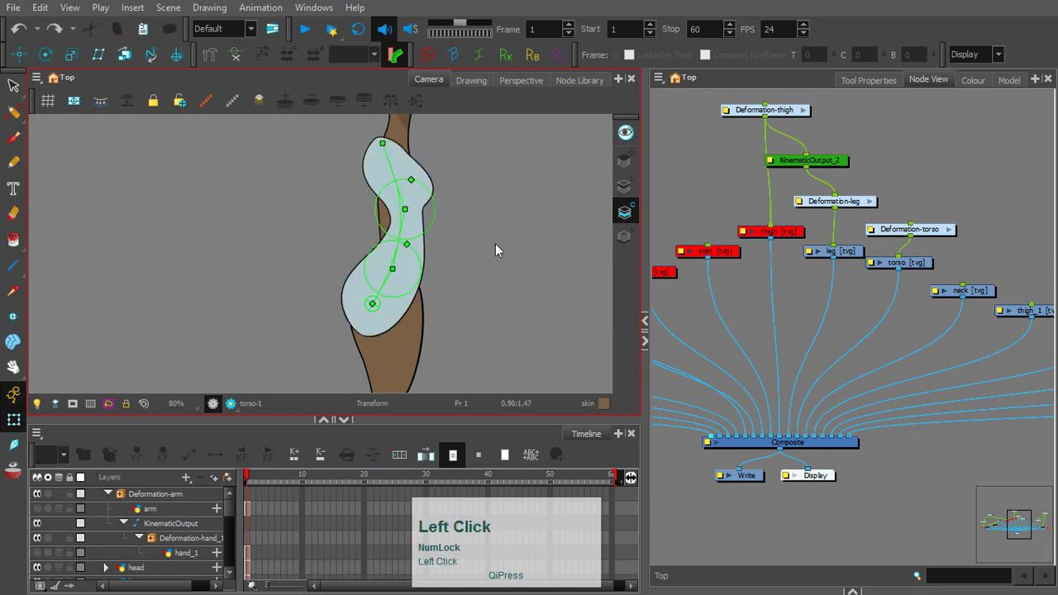
{"action": "left_click", "coordinate": [421, 249]}
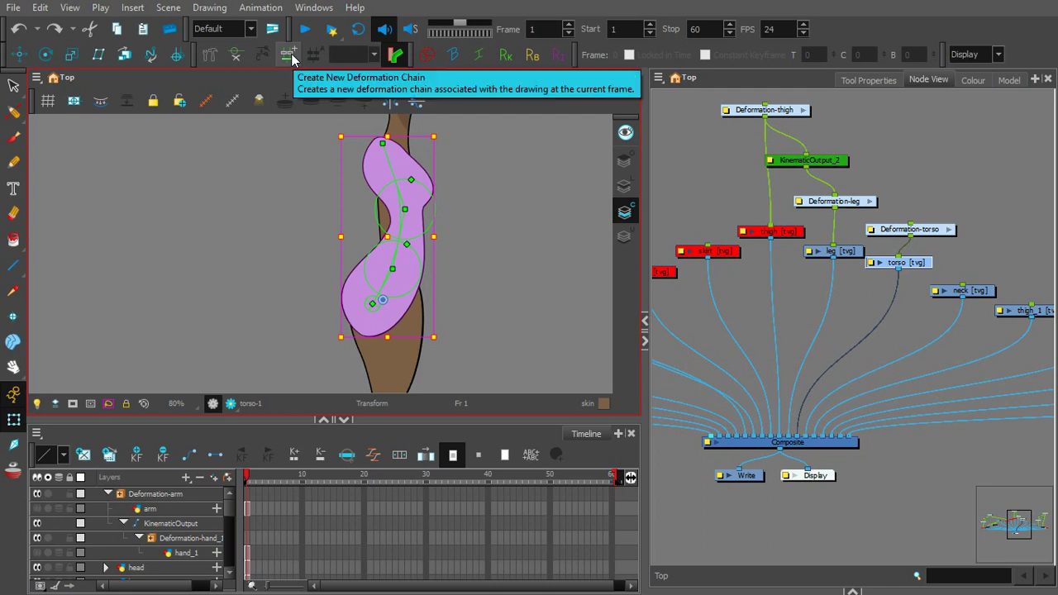
{"action": "left_click", "coordinate": [291, 56]}
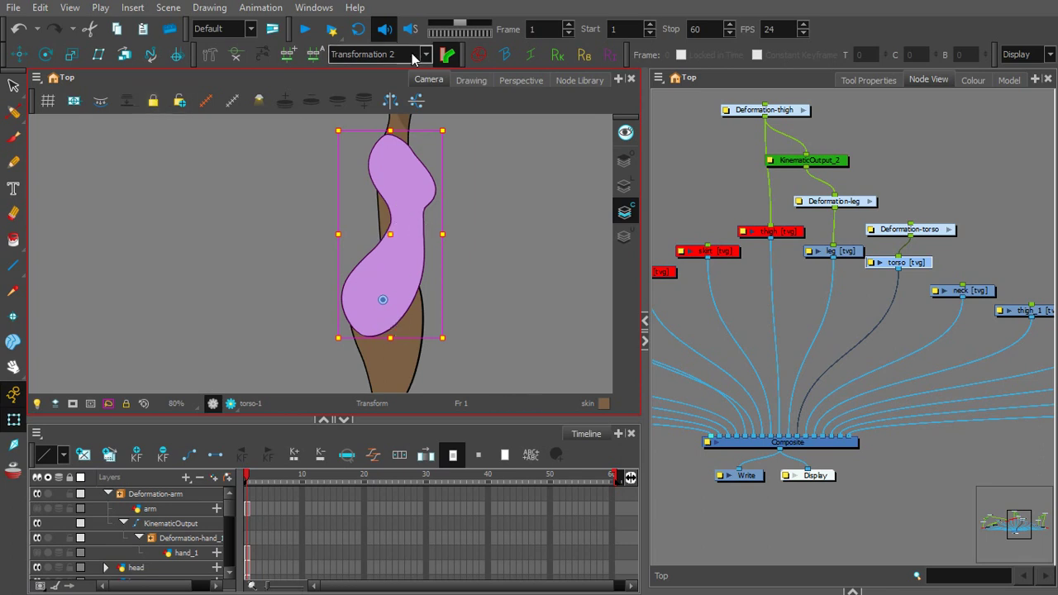
Step: Draw a single curve deformer on the torso from the hips to the neck, and undo the last test adjustment of its handle
{"action": "left_click", "coordinate": [212, 57]}
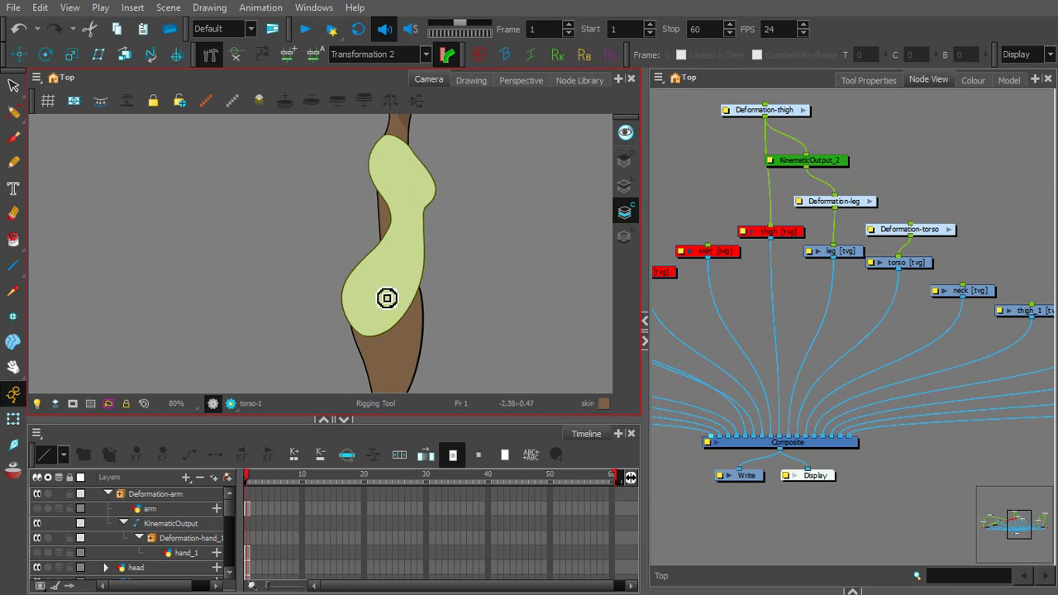
{"action": "left_click_drag", "start_coordinate": [379, 291], "coordinate": [403, 246]}
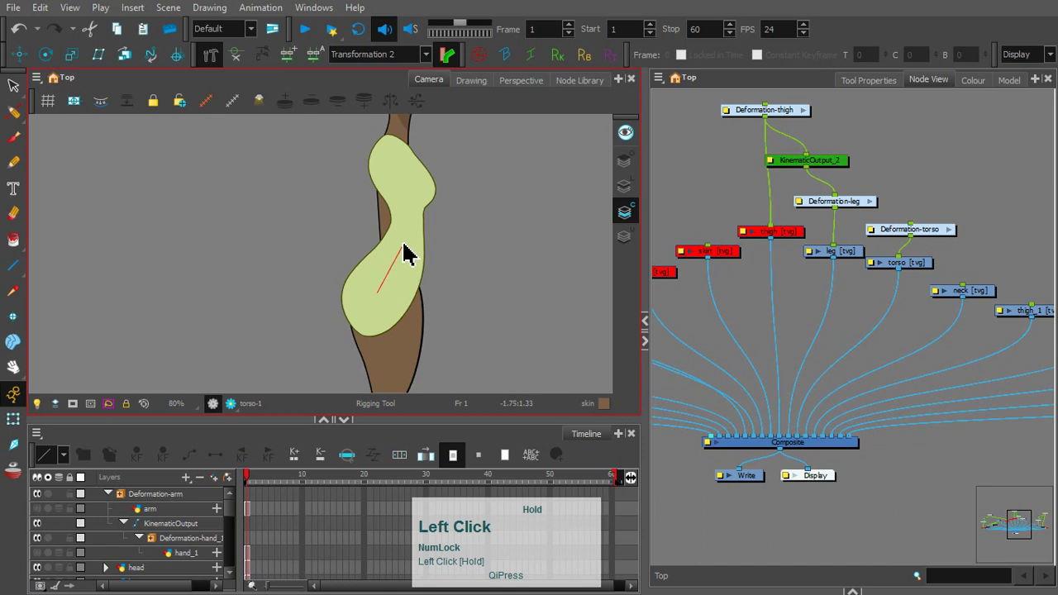
{"action": "left_click_drag", "start_coordinate": [404, 245], "coordinate": [404, 244]}
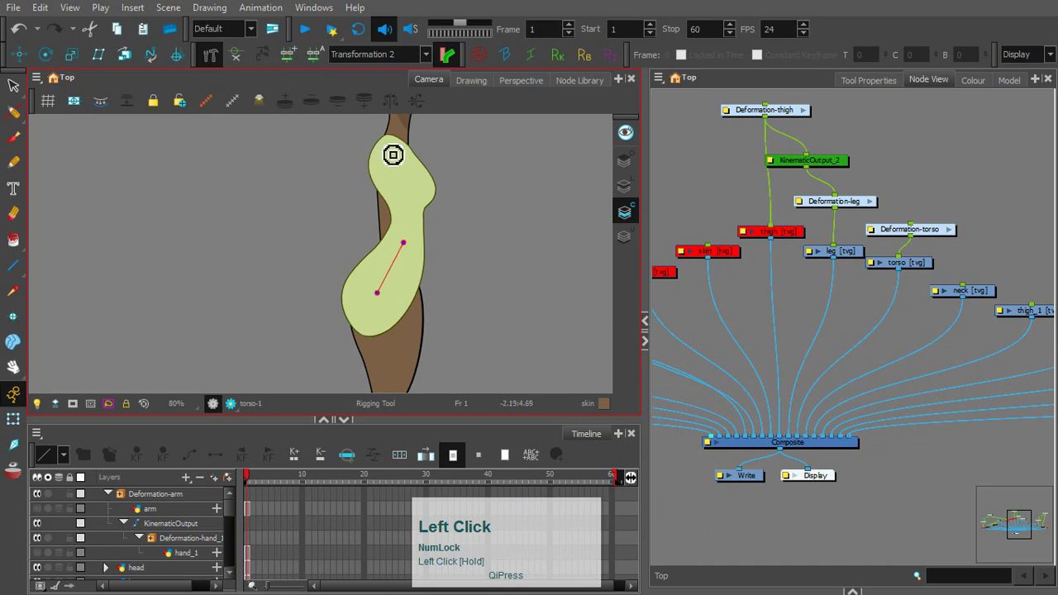
{"action": "left_click_drag", "start_coordinate": [393, 157], "coordinate": [413, 236]}
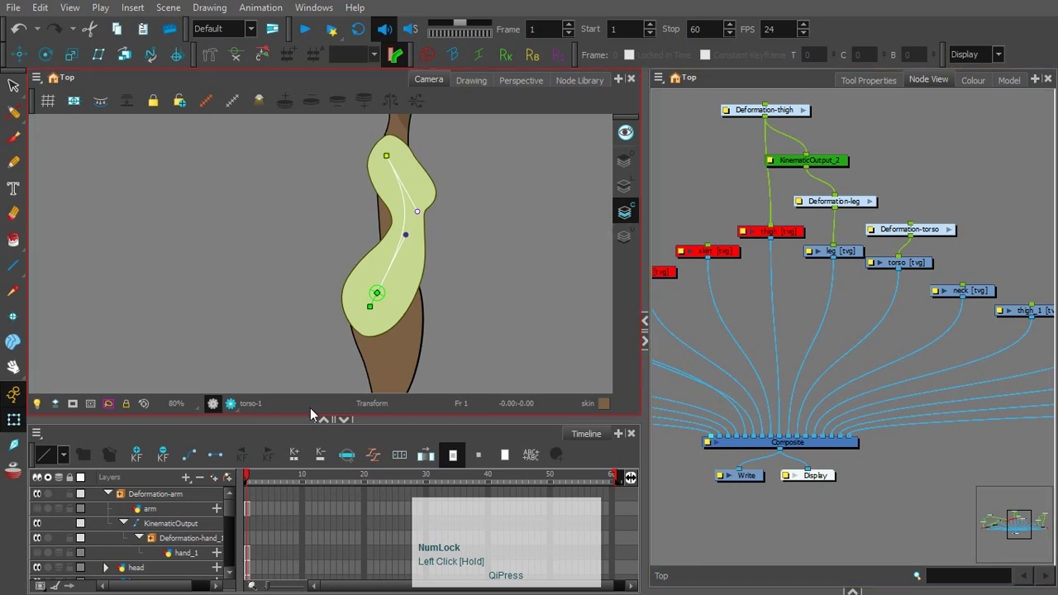
{"action": "key", "text": "ctrl+z"}
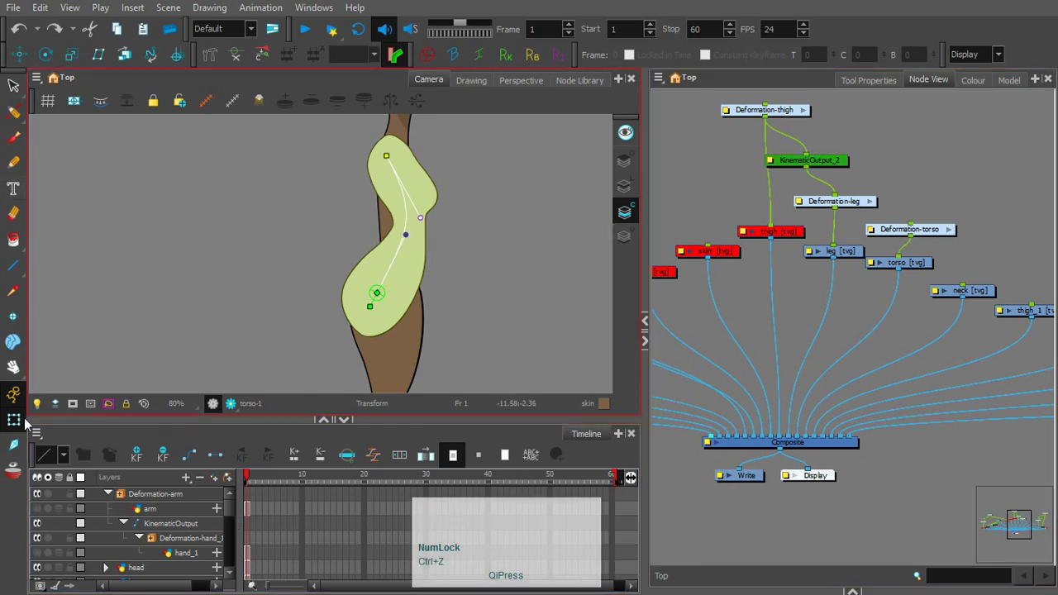
Step: Switch the torso drawing to Transformation 1 and back to Transformation 2 to compare the bone chain with the curve chain
{"action": "left_click", "coordinate": [945, 207]}
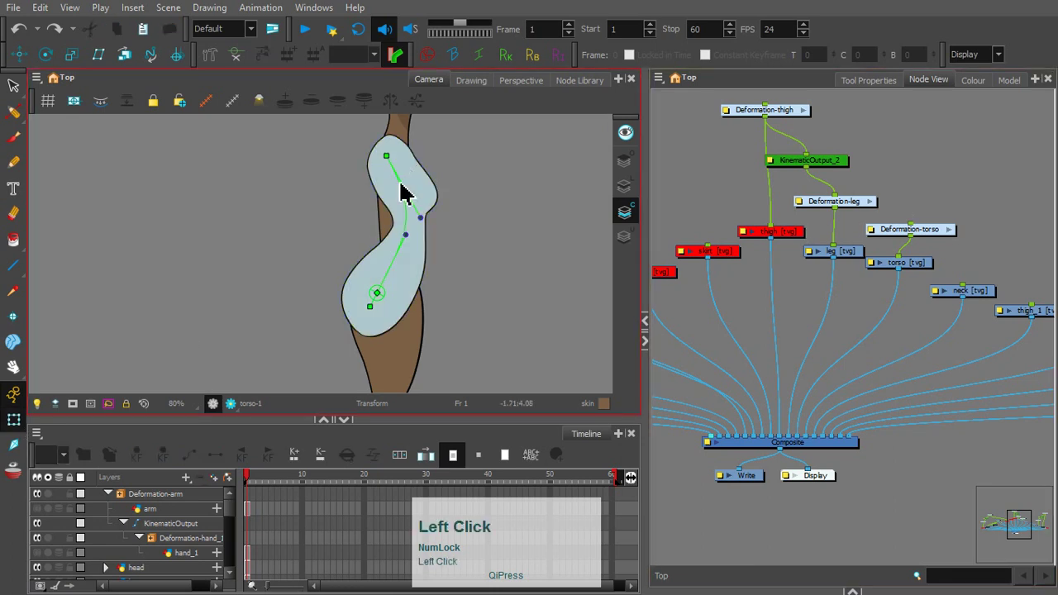
{"action": "left_click", "coordinate": [420, 275]}
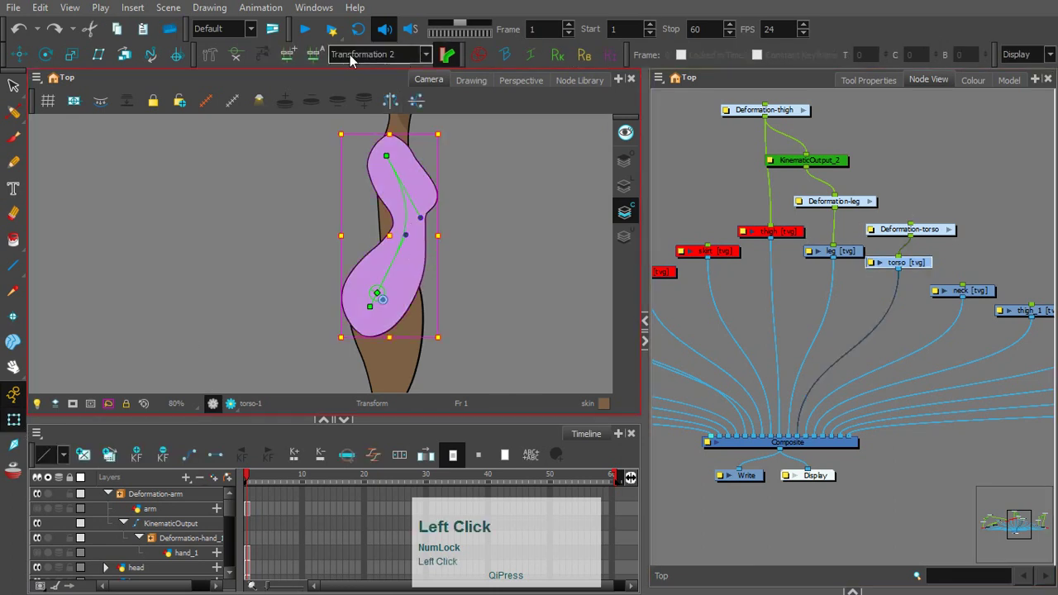
{"action": "left_click", "coordinate": [427, 55]}
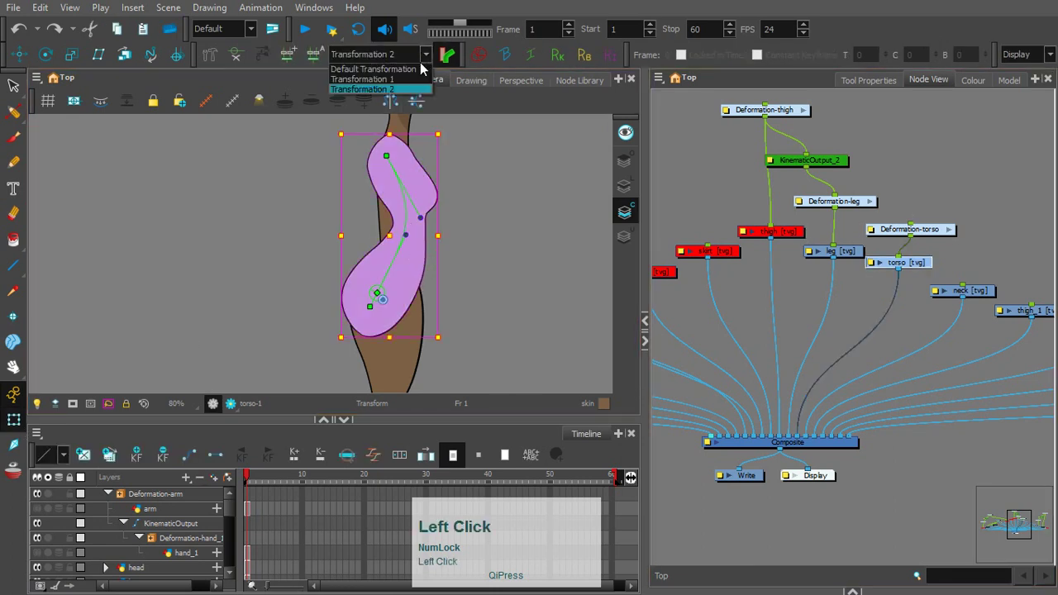
{"action": "left_click", "coordinate": [364, 74]}
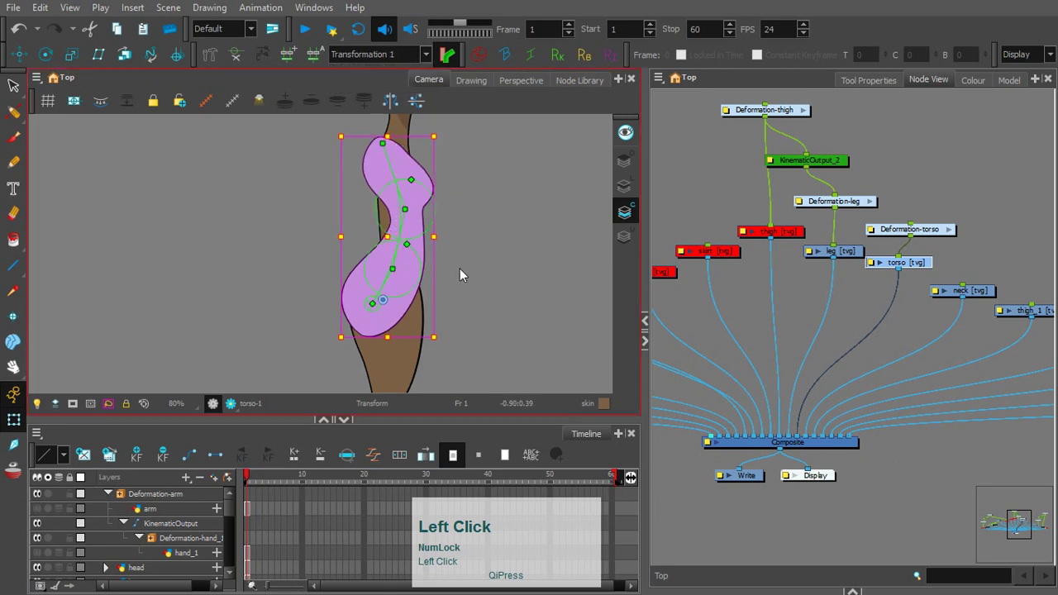
{"action": "left_click", "coordinate": [427, 55]}
{"action": "left_click", "coordinate": [388, 88]}
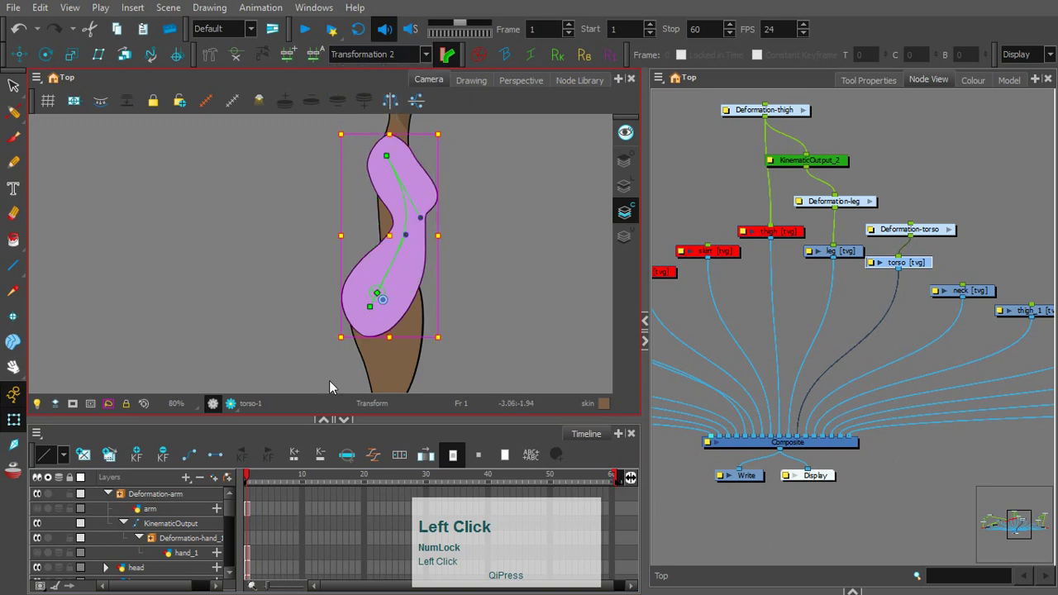
Step: Collapse the Deformation-arm layer in the timeline and reset the Deformation-torso chain to its resting pose
{"action": "mouse_move", "coordinate": [230, 513]}
{"action": "left_mouse_down"}
{"action": "mouse_move", "coordinate": [229, 525]}
{"action": "mouse_move", "coordinate": [230, 508]}
{"action": "left_mouse_up"}
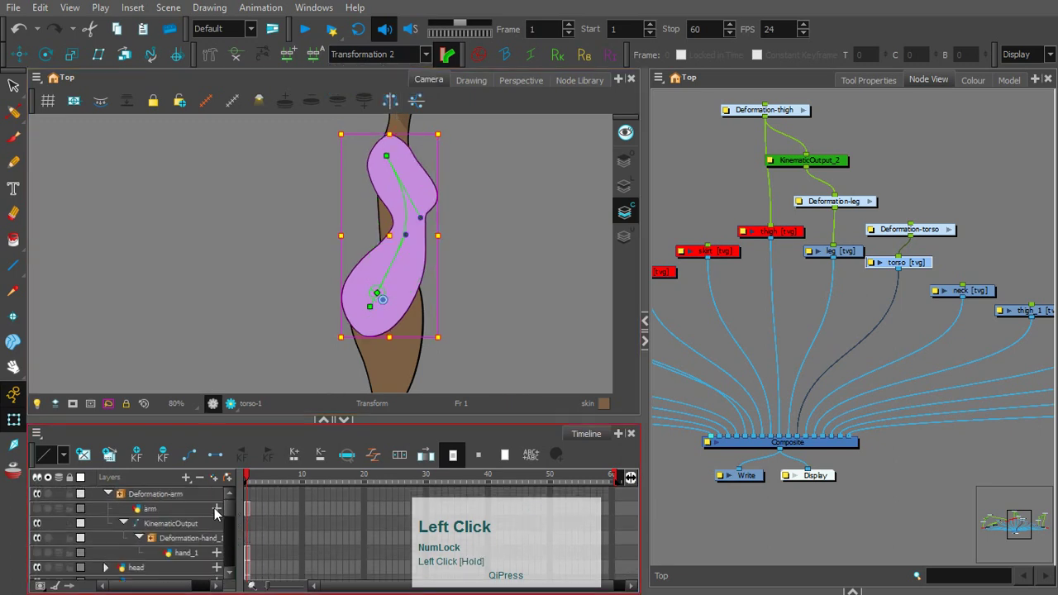
{"action": "left_click", "coordinate": [108, 494]}
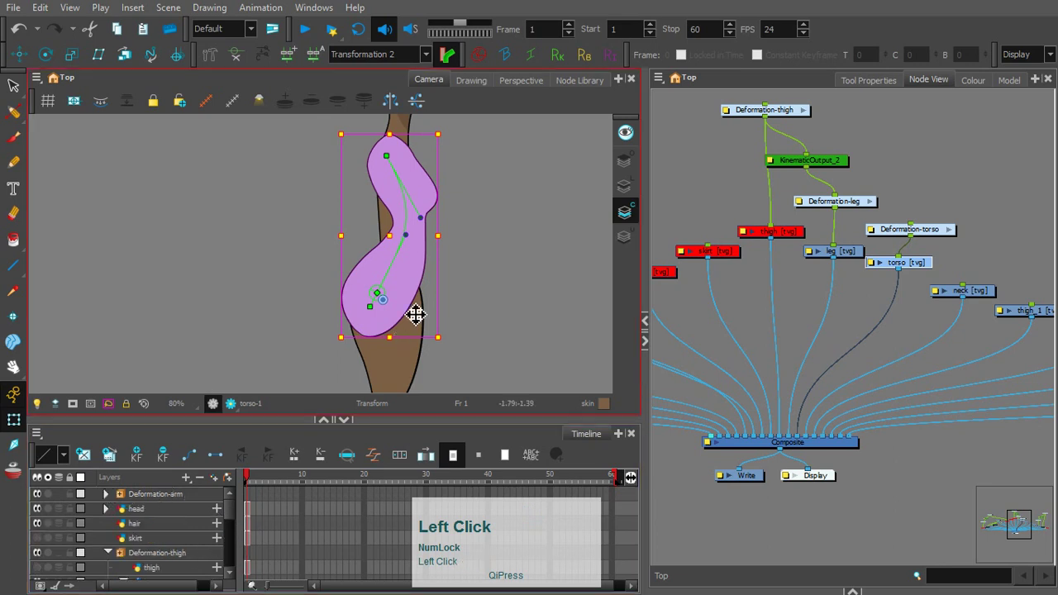
{"action": "left_click", "coordinate": [932, 230]}
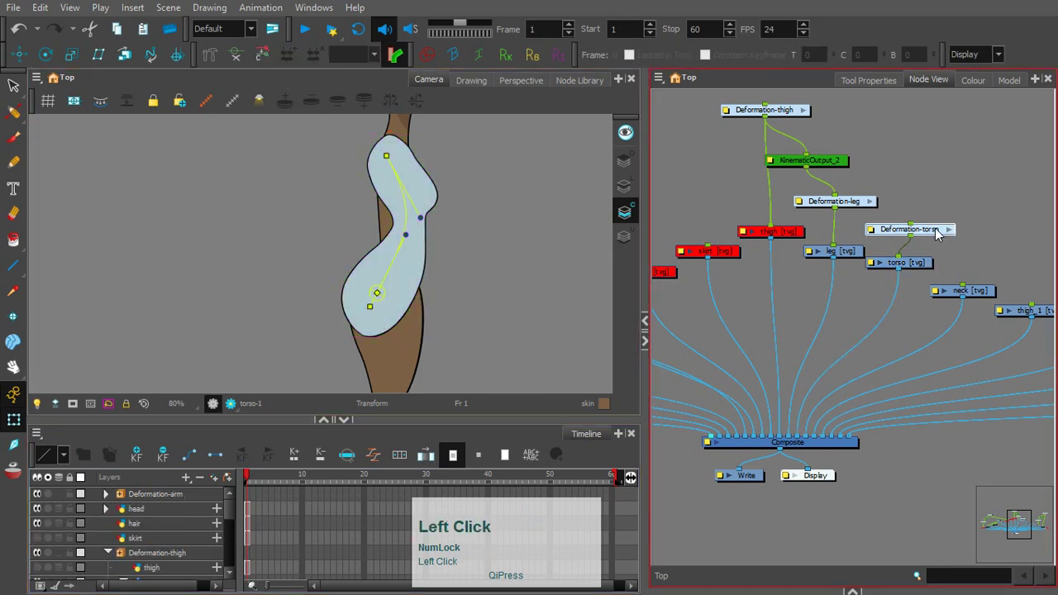
{"action": "left_click", "coordinate": [263, 55]}
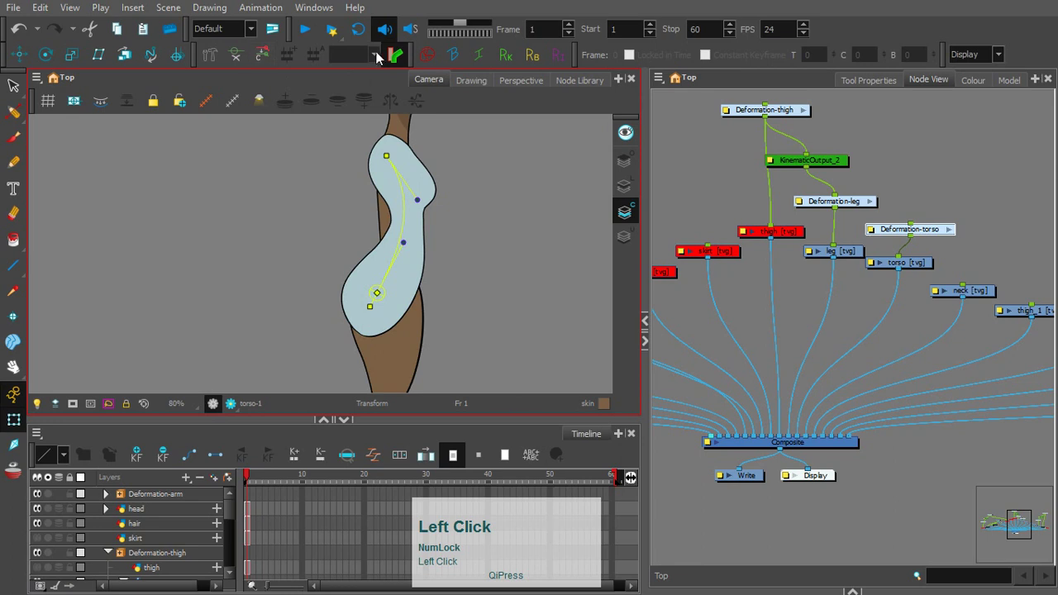
Step: Review the torso's bone chain under Transformation 1, then reactivate the curve chain under Transformation 2
{"action": "left_click", "coordinate": [938, 245]}
{"action": "left_click", "coordinate": [892, 262]}
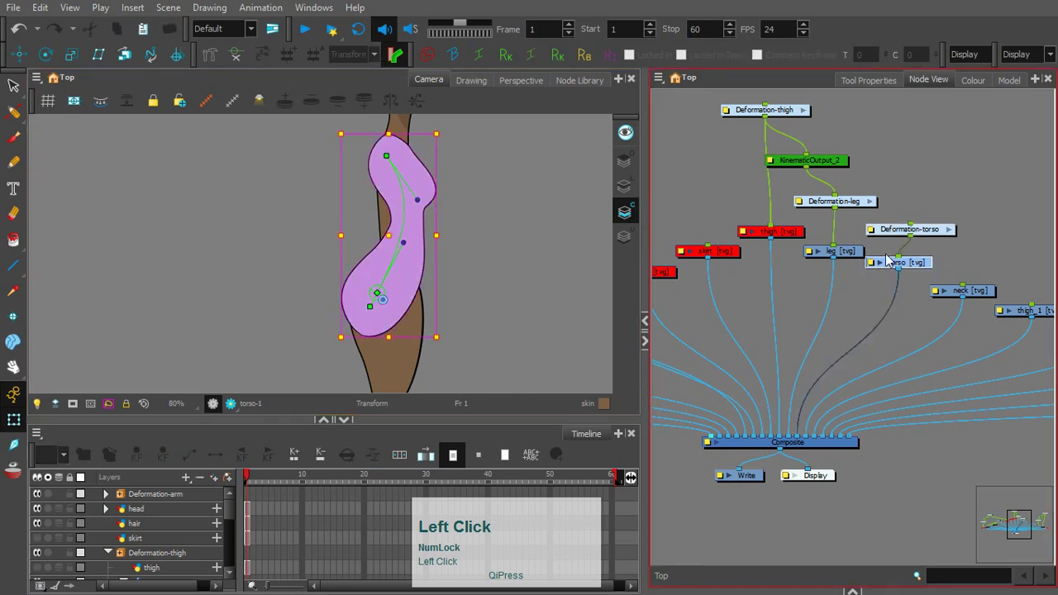
{"action": "left_click", "coordinate": [425, 55]}
{"action": "left_click", "coordinate": [368, 78]}
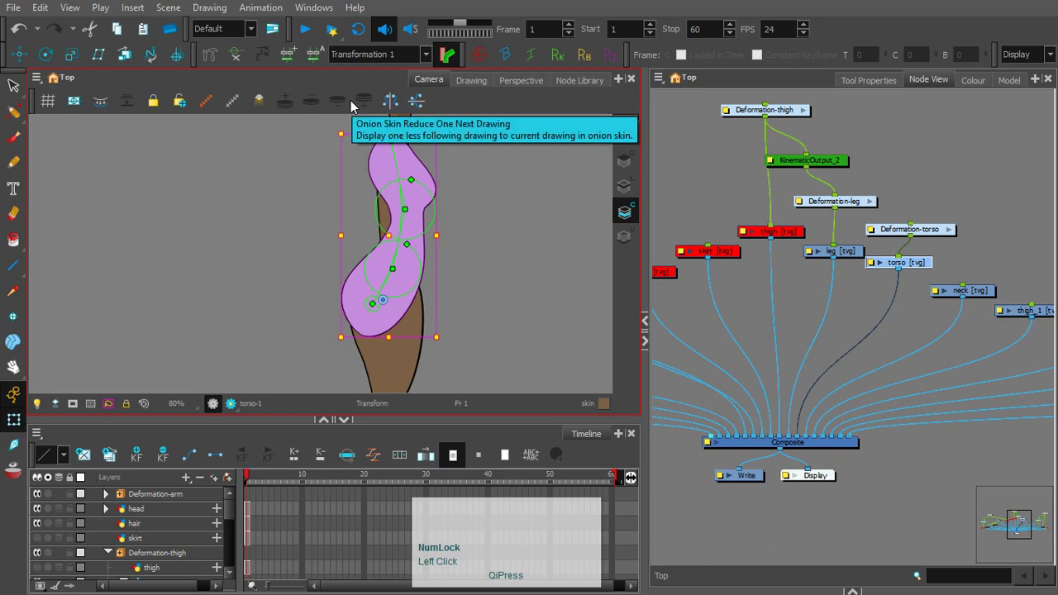
{"action": "left_click", "coordinate": [894, 144]}
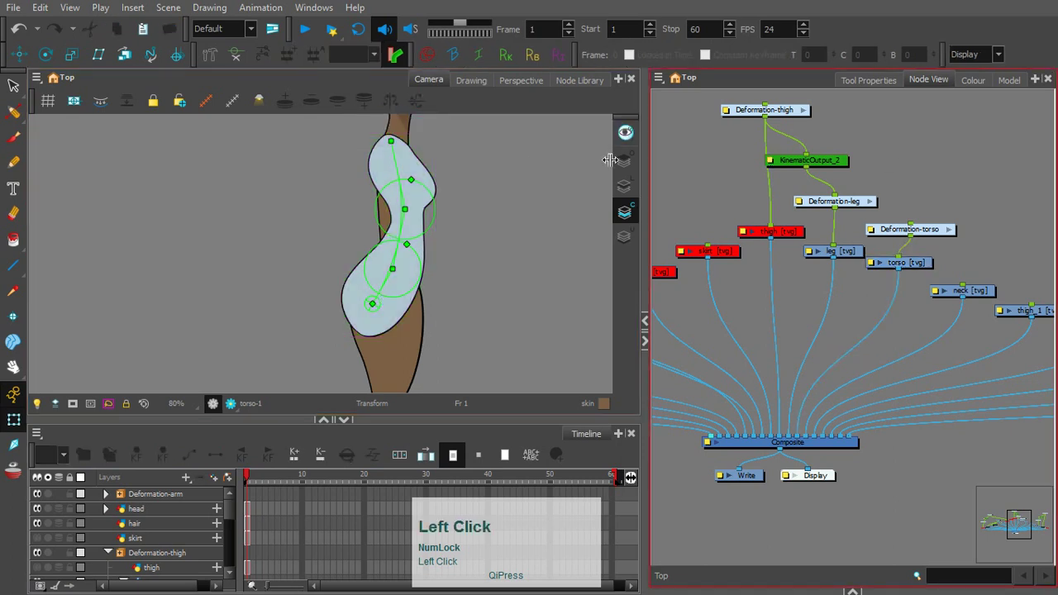
{"action": "left_click", "coordinate": [397, 299]}
{"action": "left_click", "coordinate": [389, 54]}
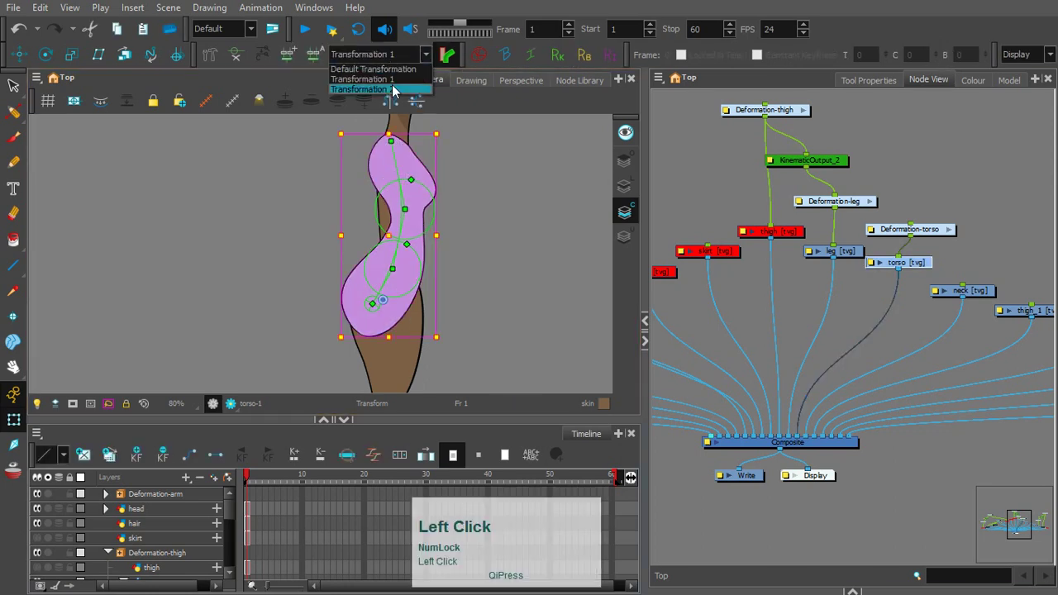
{"action": "left_click", "coordinate": [392, 90]}
Step: Test-bend the torso by moving the curve deformer's two handles, then undo the handle moves
{"action": "left_click", "coordinate": [423, 210]}
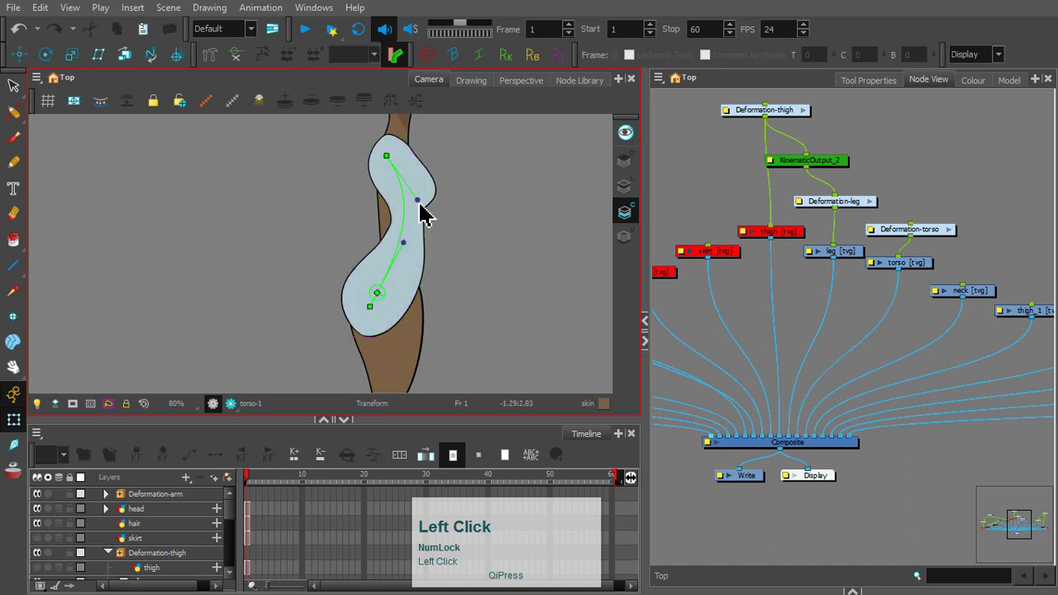
{"action": "left_click_drag", "start_coordinate": [419, 201], "coordinate": [425, 227]}
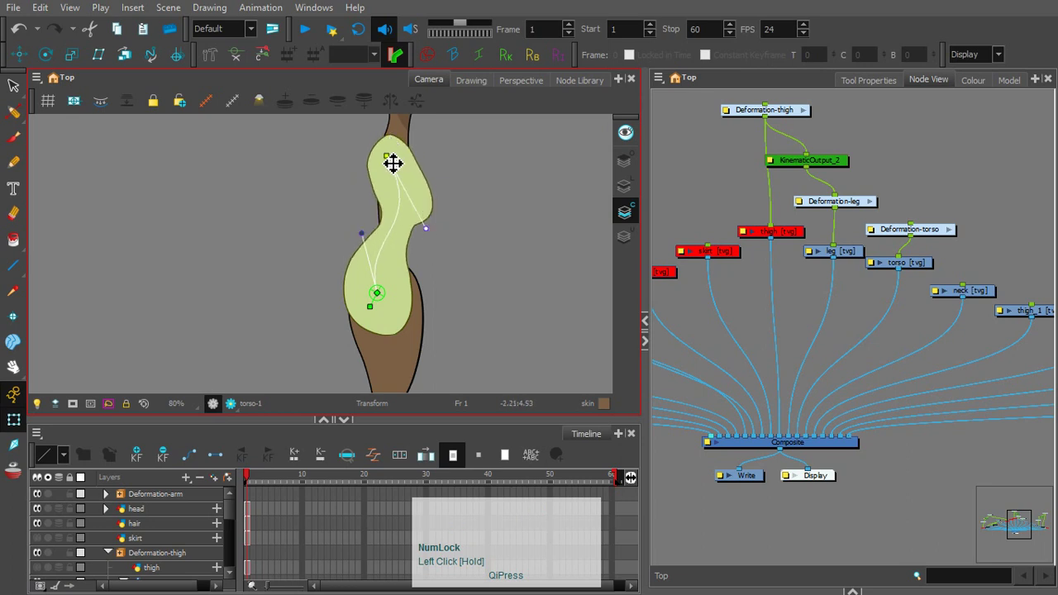
{"action": "key", "text": "ctrl+z"}
{"action": "key", "text": "ctrl+z"}
{"action": "key", "text": "ctrl+z"}
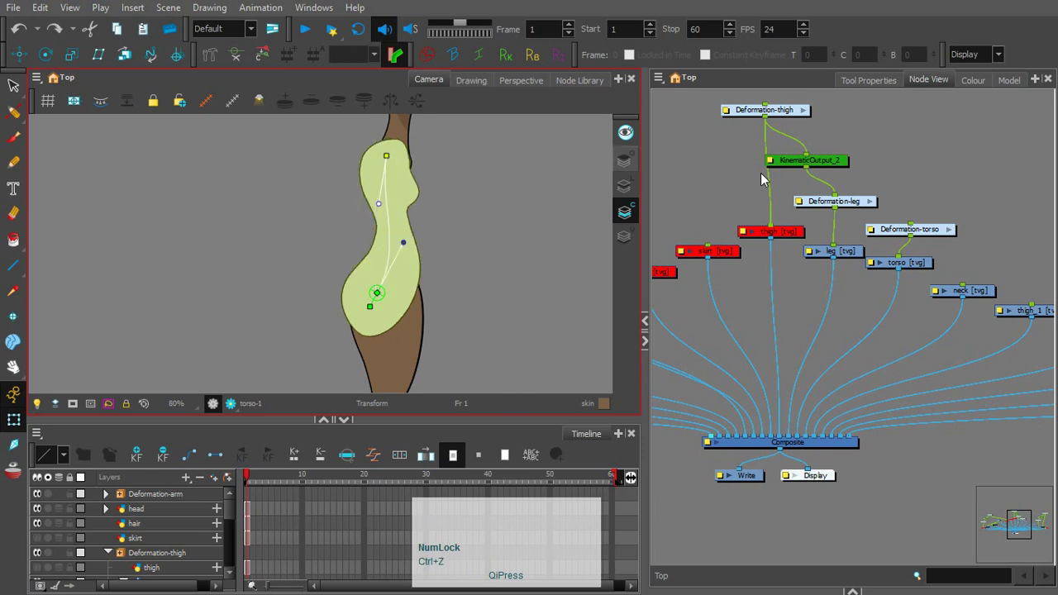
Step: Shorten the torso's curve deformer to end at the waist and add a second curve from the waist to the neck
{"action": "left_click", "coordinate": [391, 167]}
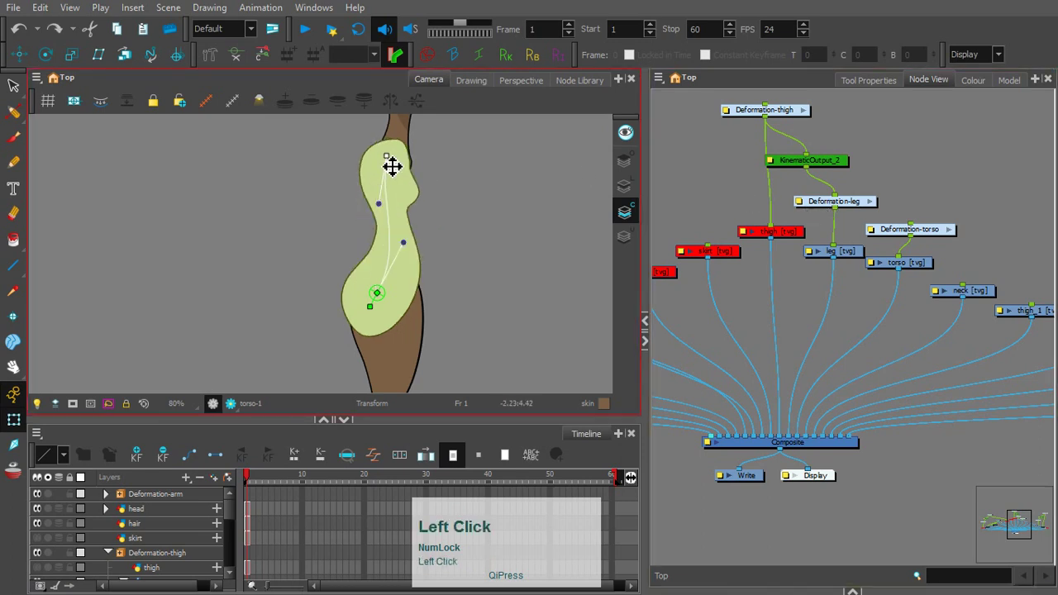
{"action": "left_click", "coordinate": [210, 54]}
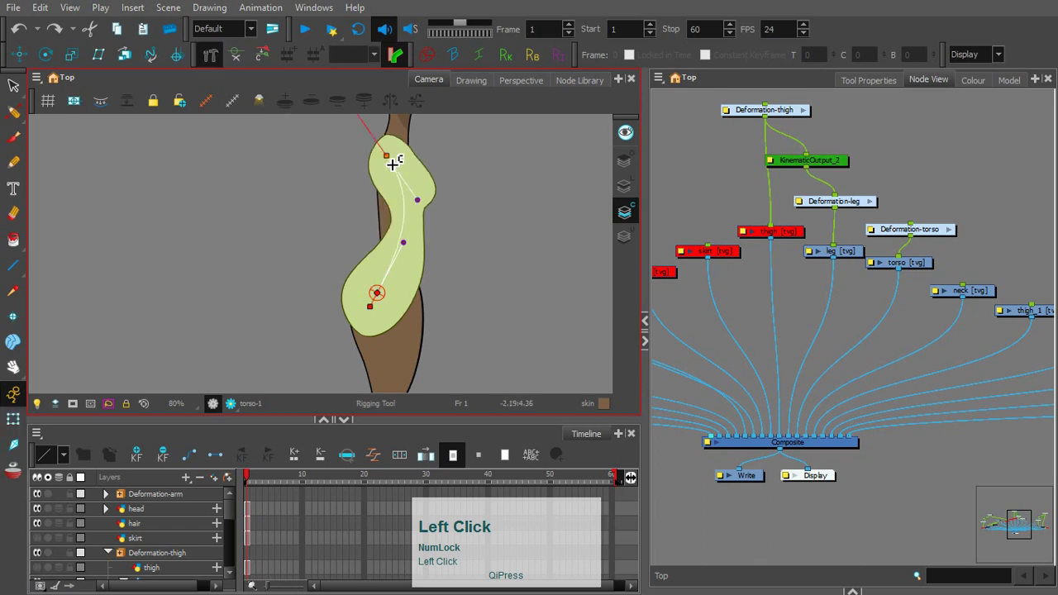
{"action": "left_click_drag", "start_coordinate": [407, 221], "coordinate": [398, 270]}
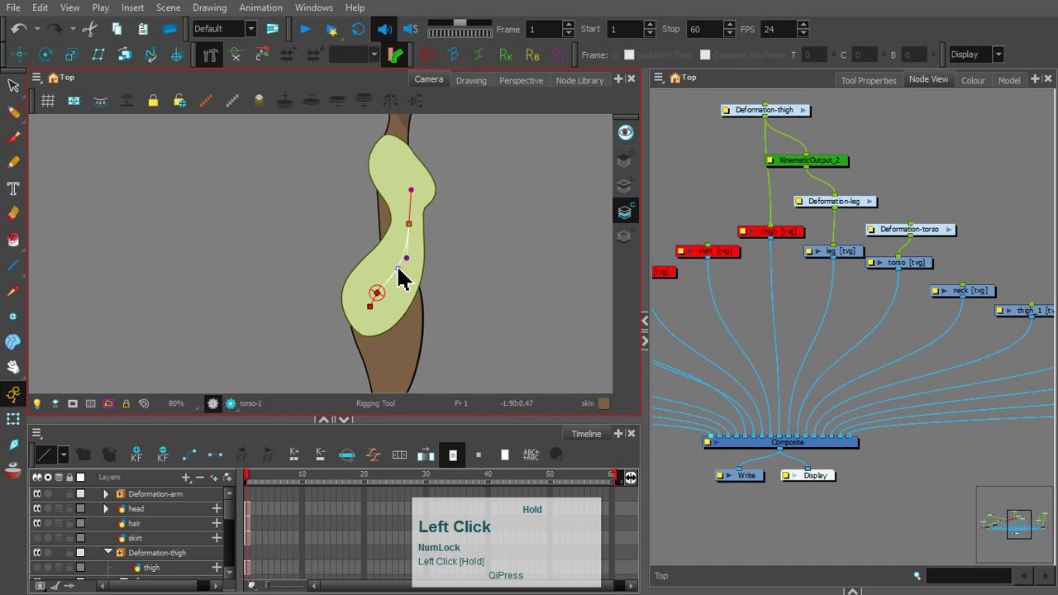
{"action": "left_click_drag", "start_coordinate": [397, 149], "coordinate": [398, 186]}
Step: Test a forward bend of the two-curve torso chain, then reset Deformation-torso to its resting pose
{"action": "left_click", "coordinate": [13, 420]}
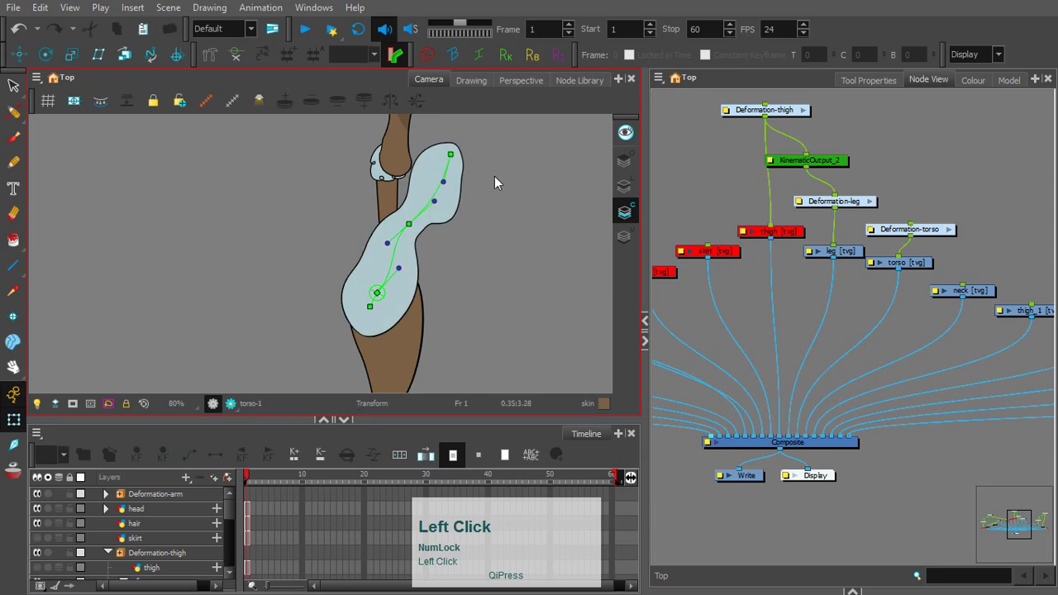
{"action": "left_click", "coordinate": [425, 296]}
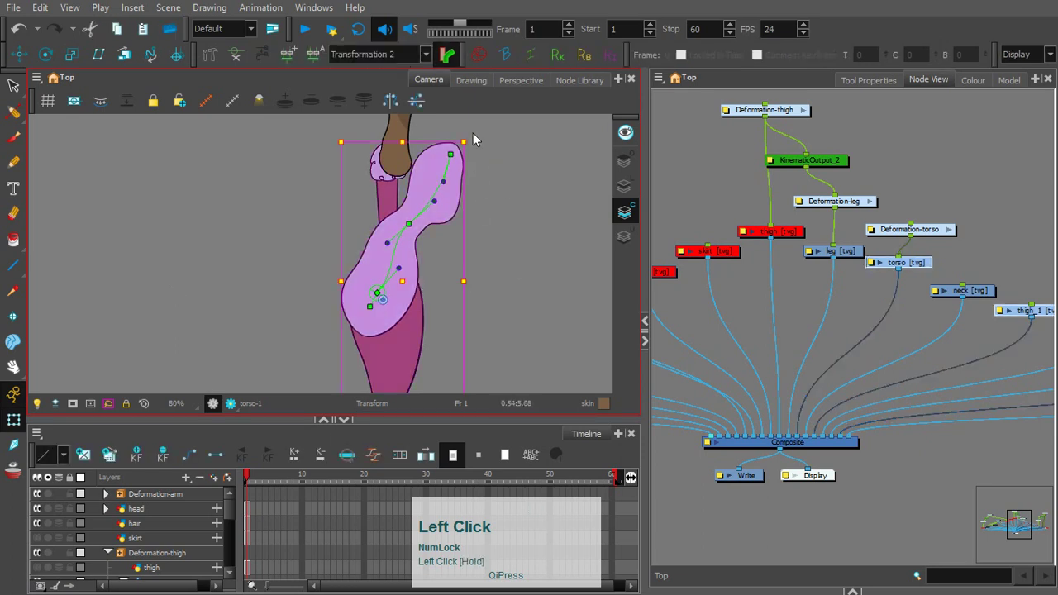
{"action": "left_click", "coordinate": [473, 134]}
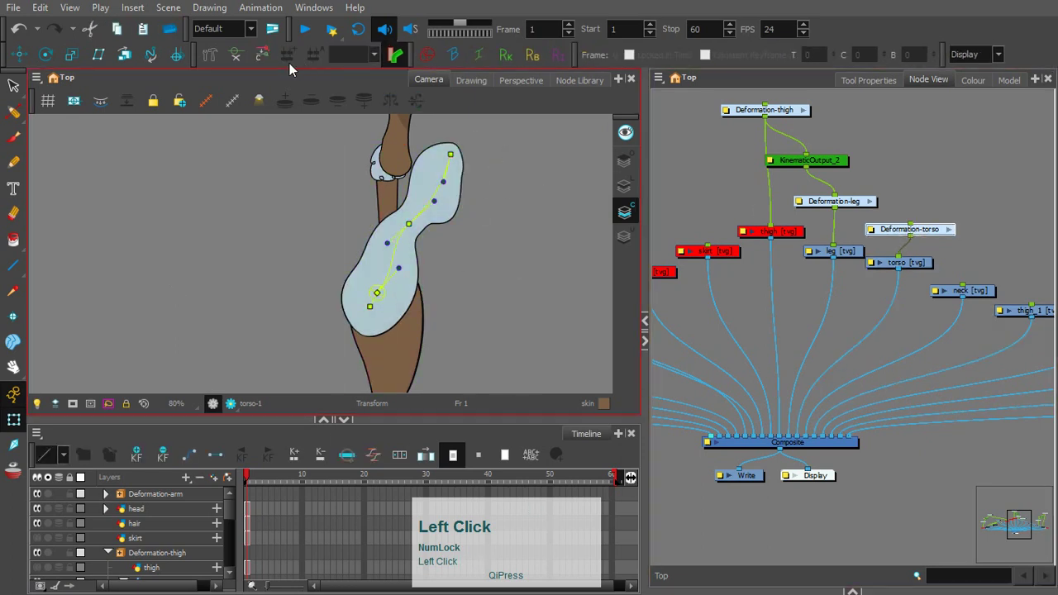
{"action": "left_click", "coordinate": [262, 55]}
Step: Pose the torso by pulling the waist point forward, nudging the neck point, and easing the waist partly back
{"action": "left_click", "coordinate": [419, 229]}
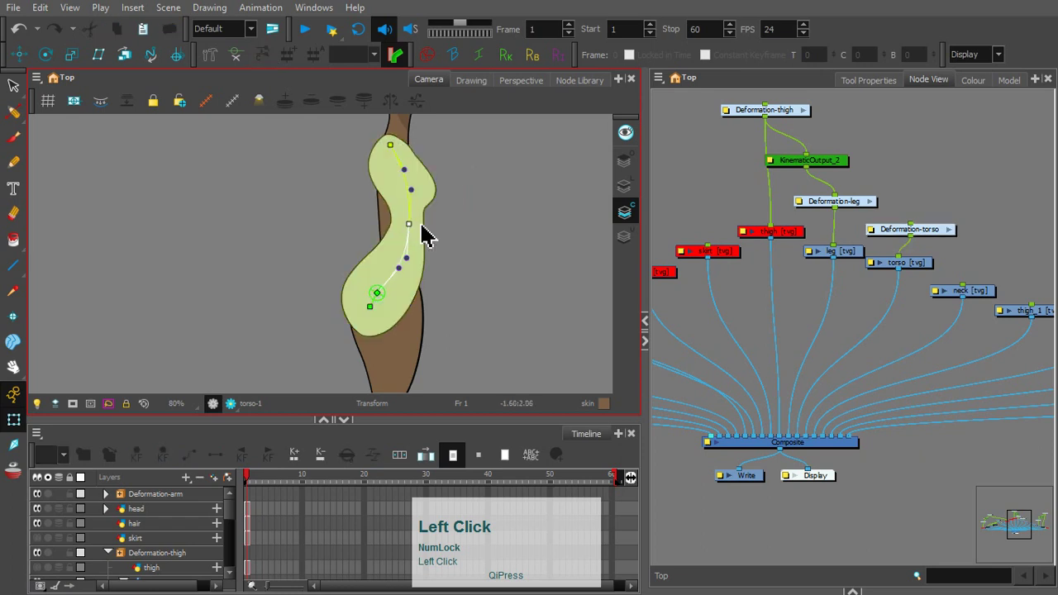
{"action": "left_click_drag", "start_coordinate": [421, 224], "coordinate": [397, 160]}
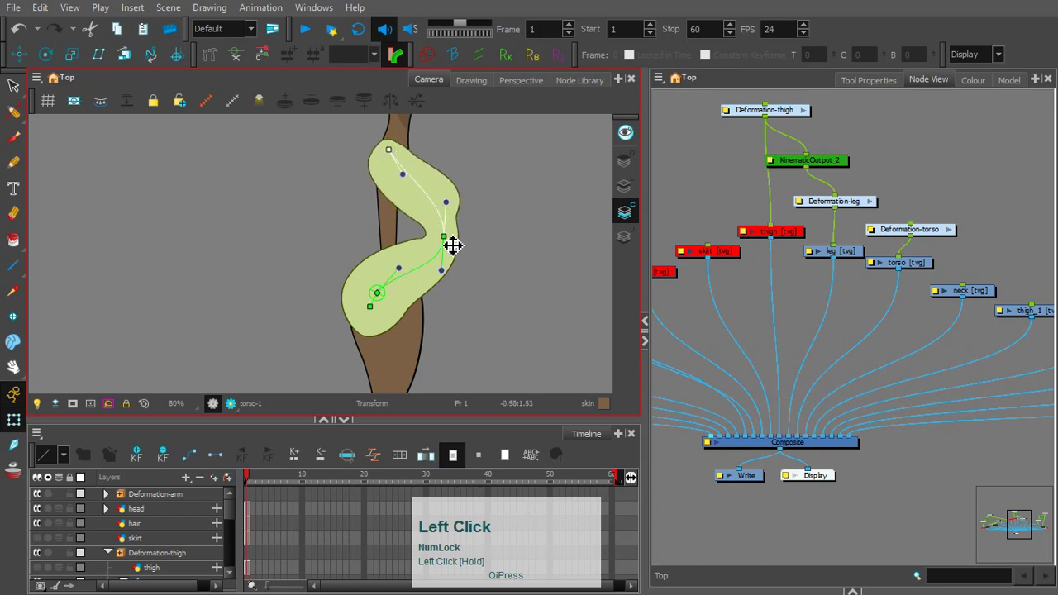
{"action": "mouse_move", "coordinate": [449, 242]}
{"action": "left_mouse_down"}
{"action": "mouse_move", "coordinate": [382, 226]}
{"action": "mouse_move", "coordinate": [459, 240]}
{"action": "left_mouse_up"}
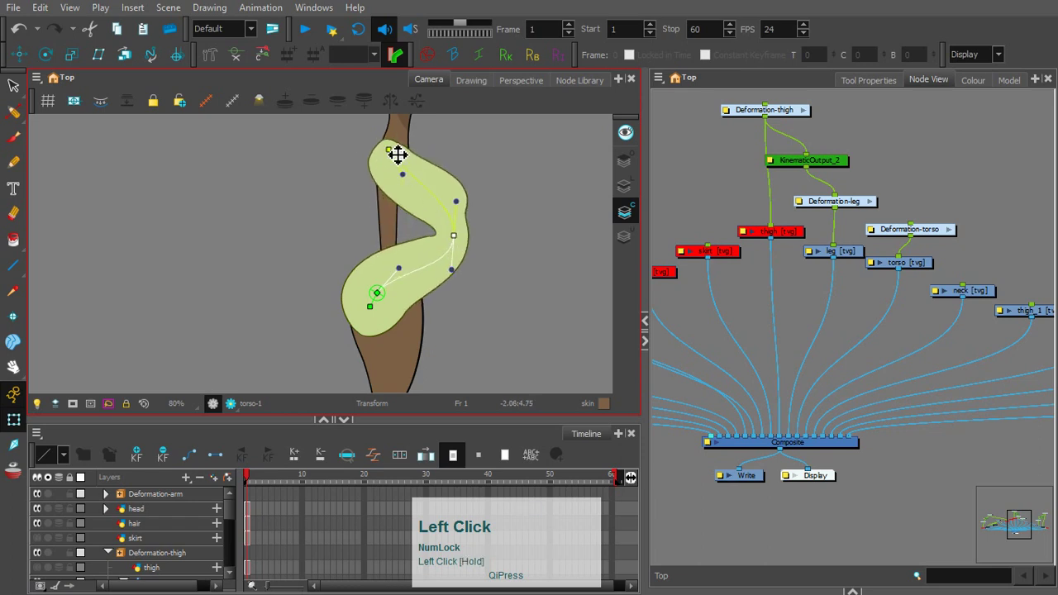
{"action": "mouse_move", "coordinate": [398, 155]}
{"action": "left_mouse_down"}
{"action": "mouse_move", "coordinate": [477, 164]}
{"action": "mouse_move", "coordinate": [395, 159]}
{"action": "left_mouse_up"}
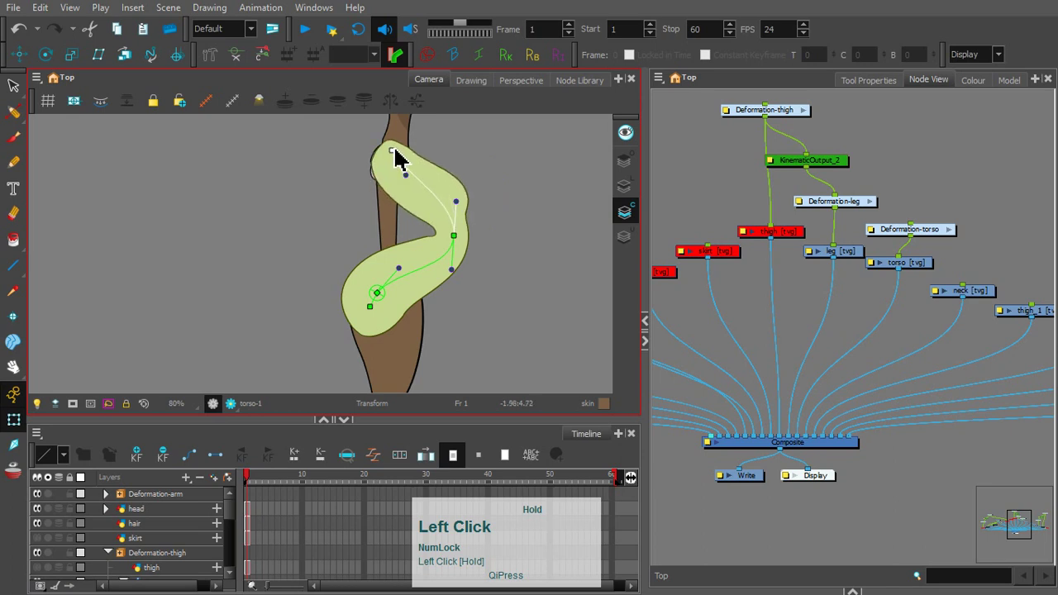
{"action": "left_click_drag", "start_coordinate": [459, 240], "coordinate": [415, 237]}
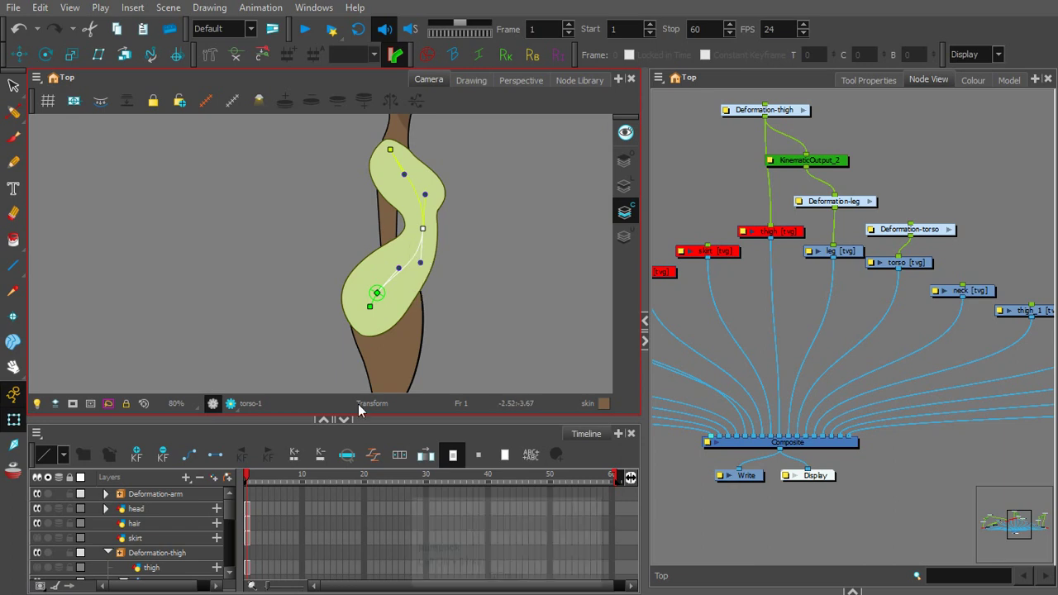
Step: Undo the last pose changes on the torso's curve chain
{"action": "left_click", "coordinate": [871, 199]}
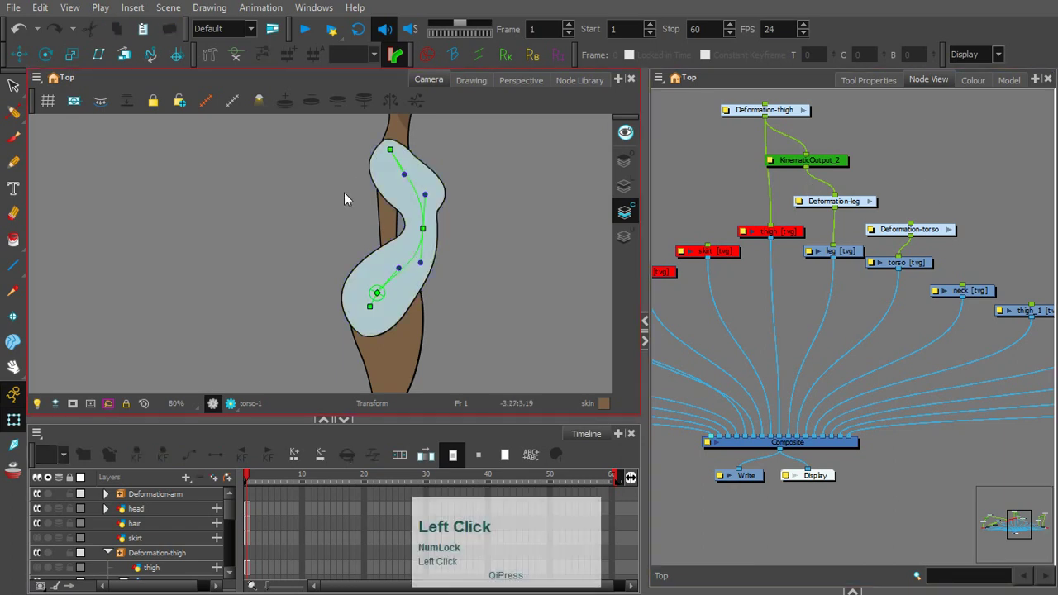
{"action": "key", "text": "ctrl+z"}
{"action": "key", "text": "ctrl+z"}
{"action": "key", "text": "ctrl+z"}
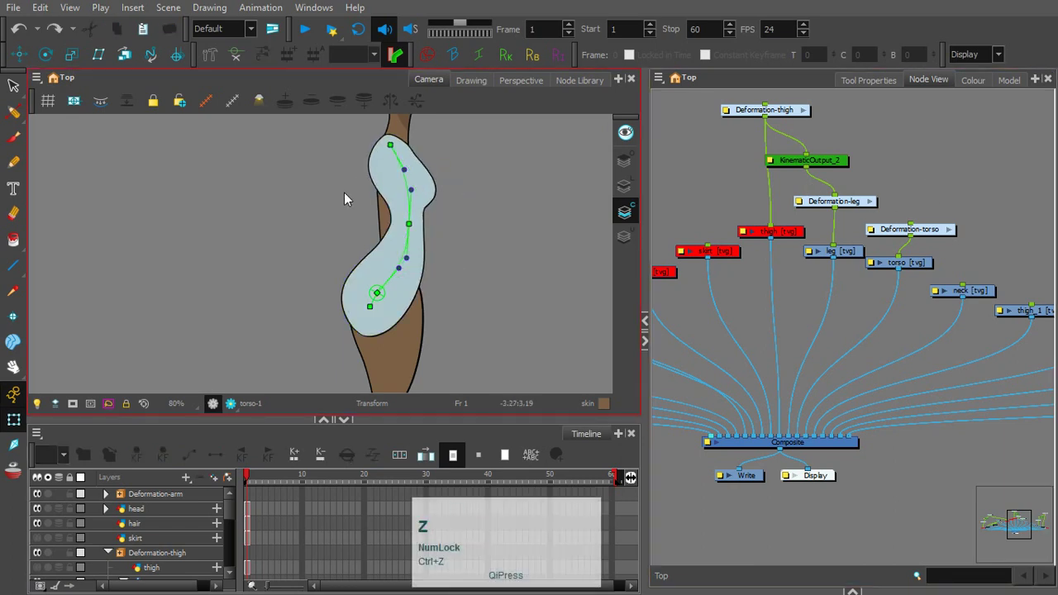
Step: Open the Deformation-torso group and rearrange chain groups 2 and 1 and the Transformation-Switch node
{"action": "left_click", "coordinate": [951, 231]}
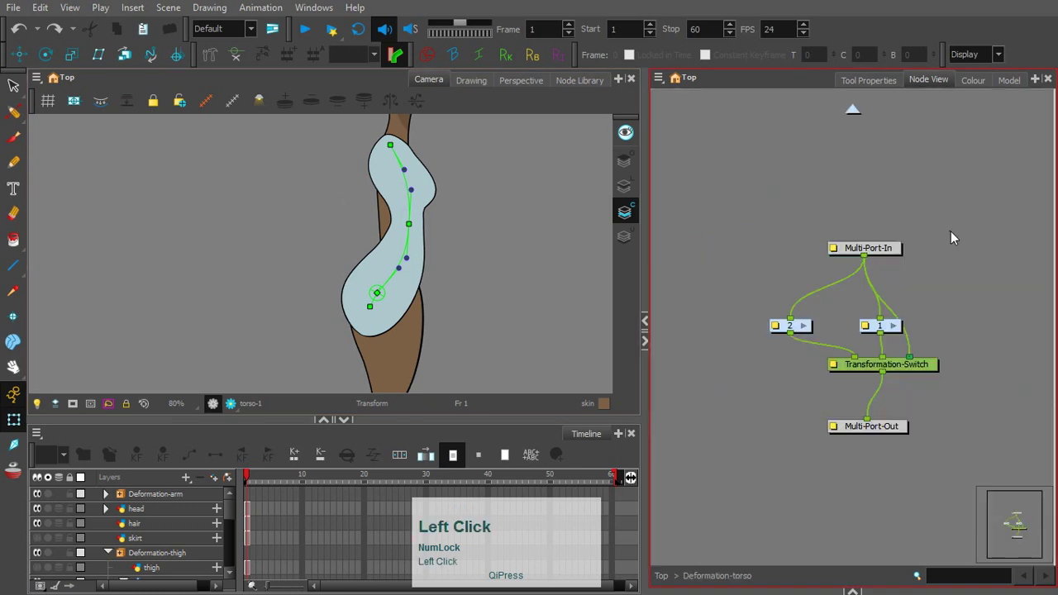
{"action": "left_click_drag", "start_coordinate": [797, 331], "coordinate": [805, 327]}
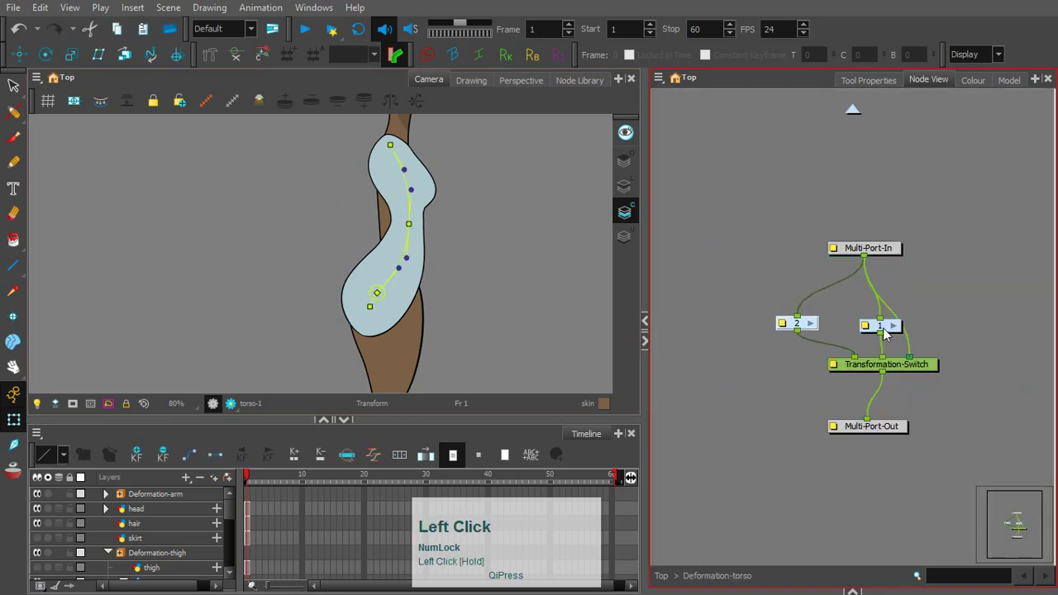
{"action": "mouse_move", "coordinate": [885, 327]}
{"action": "left_mouse_down"}
{"action": "mouse_move", "coordinate": [893, 316]}
{"action": "mouse_move", "coordinate": [885, 329]}
{"action": "left_mouse_up"}
{"action": "left_click", "coordinate": [907, 369]}
{"action": "left_click_drag", "start_coordinate": [907, 375], "coordinate": [878, 395]}
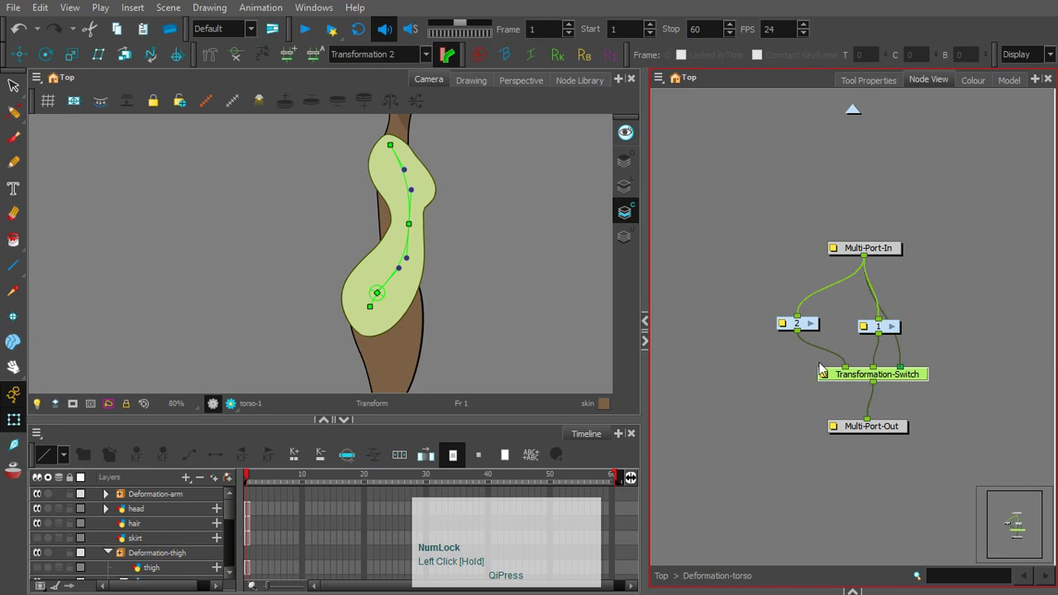
Step: Return to the top-level network and move Deformation-thigh and KinematicOutput_2 farther above the thigh and leg nodes
{"action": "left_click", "coordinate": [660, 516]}
{"action": "left_click", "coordinate": [662, 575]}
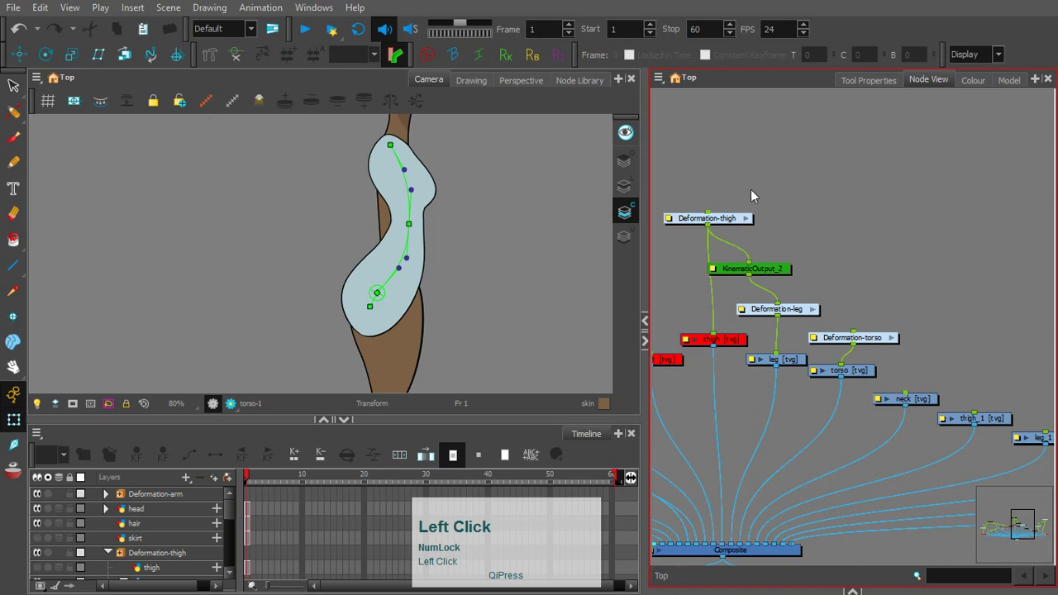
{"action": "left_click_drag", "start_coordinate": [743, 218], "coordinate": [763, 174]}
{"action": "left_click_drag", "start_coordinate": [775, 272], "coordinate": [795, 246]}
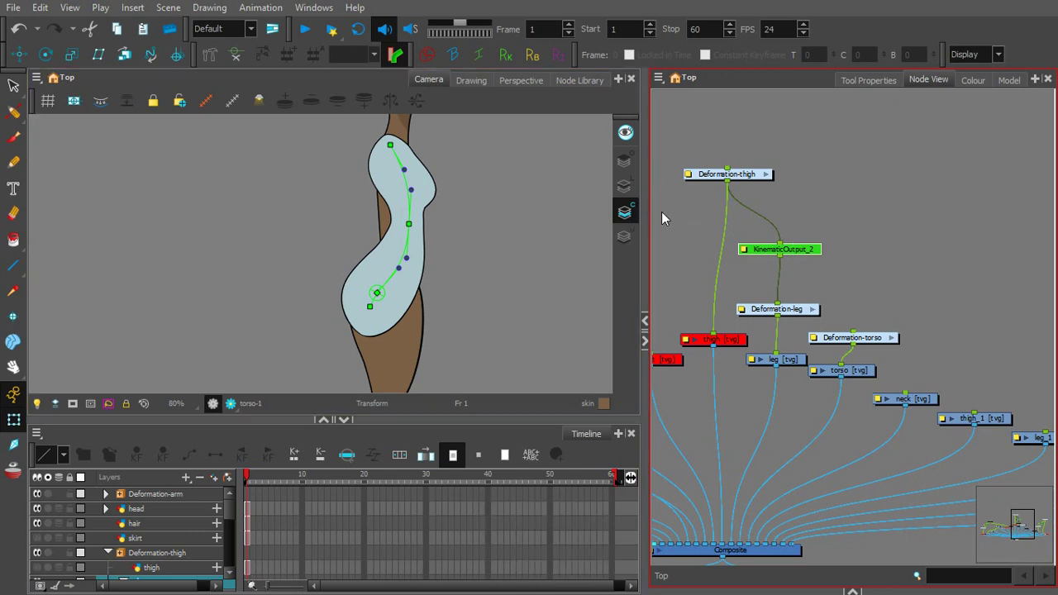
Step: Inside Deformation-torso, delete the Transformation-Switch node and the curve chain group 2
{"action": "left_click", "coordinate": [871, 342]}
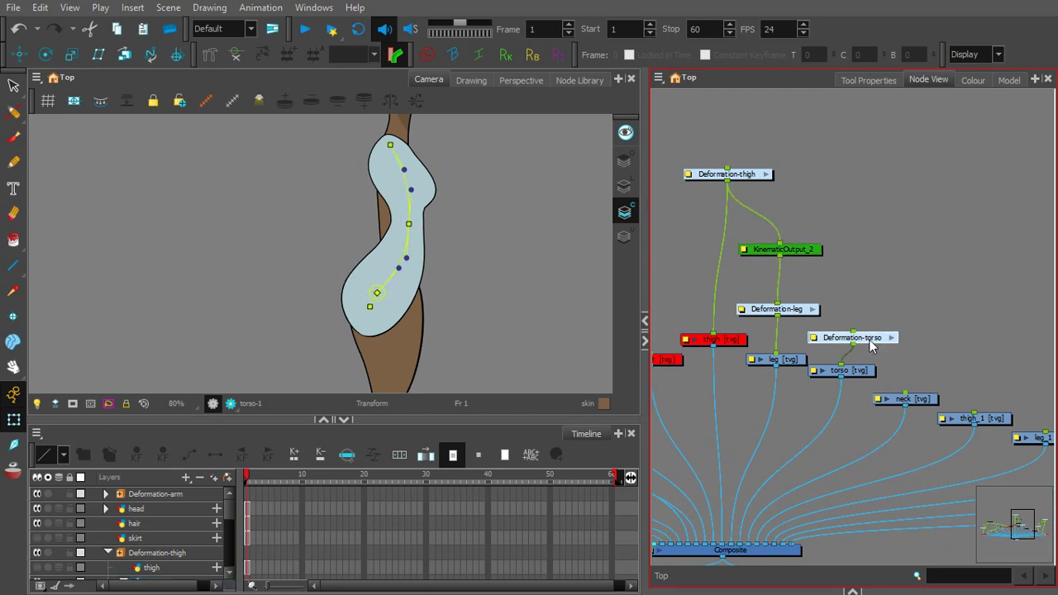
{"action": "left_click", "coordinate": [891, 339]}
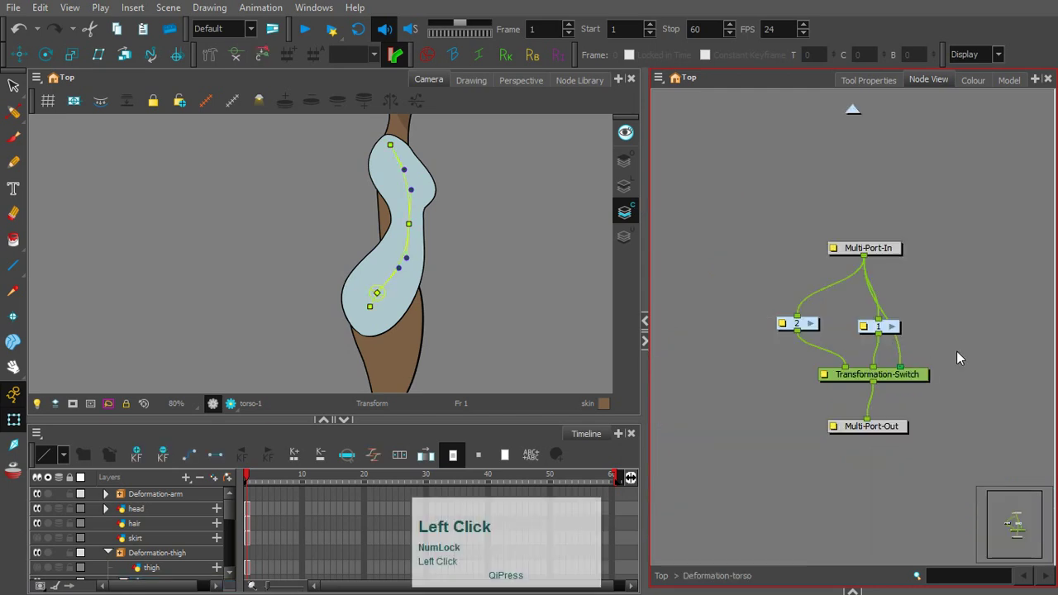
{"action": "left_click_drag", "start_coordinate": [957, 351], "coordinate": [805, 389]}
{"action": "key", "text": "Delete"}
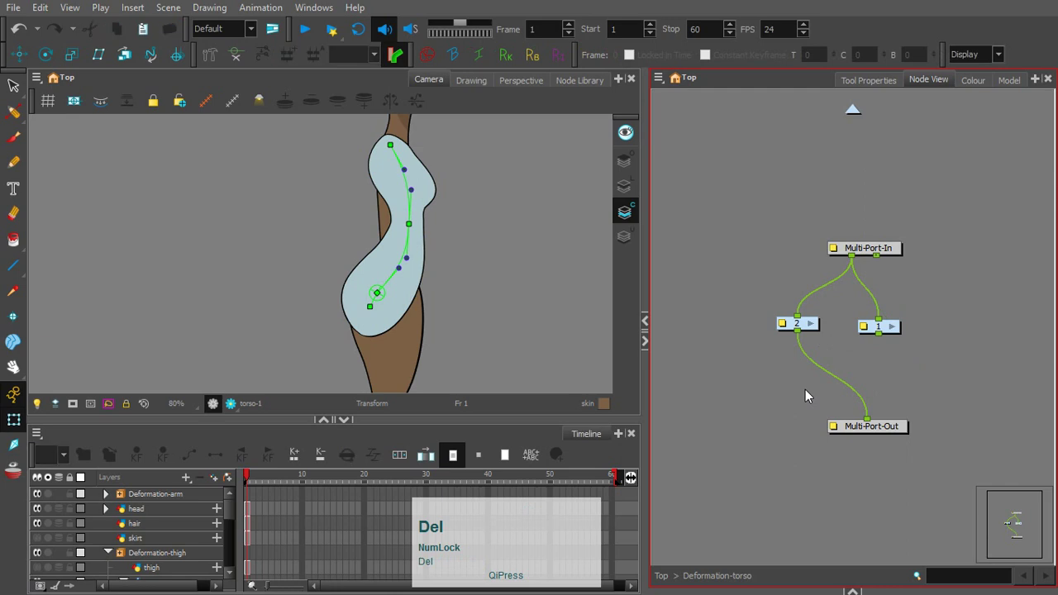
{"action": "left_click_drag", "start_coordinate": [766, 303], "coordinate": [828, 355]}
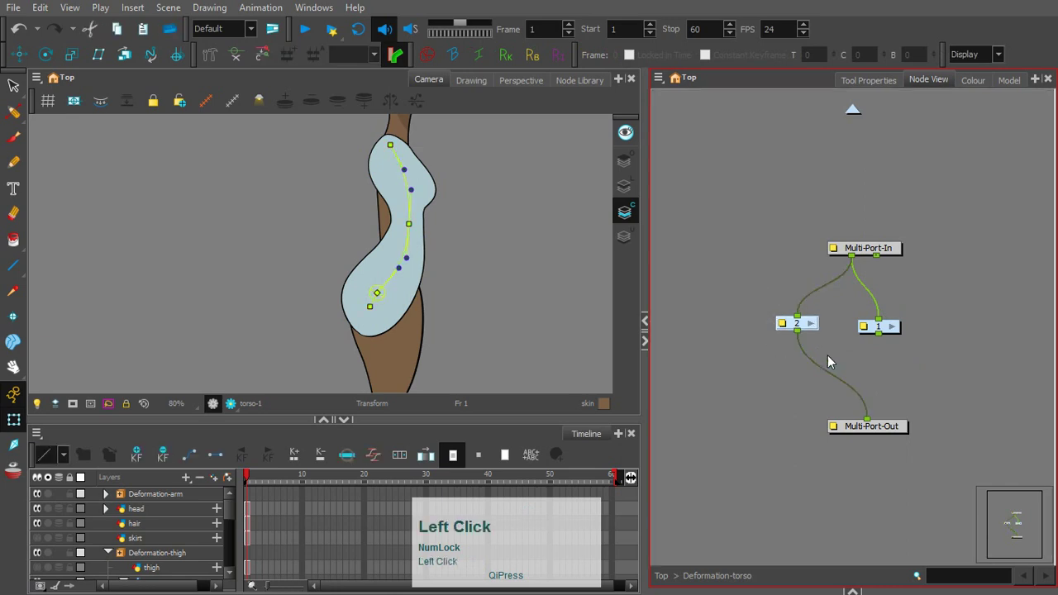
{"action": "key", "text": "Delete"}
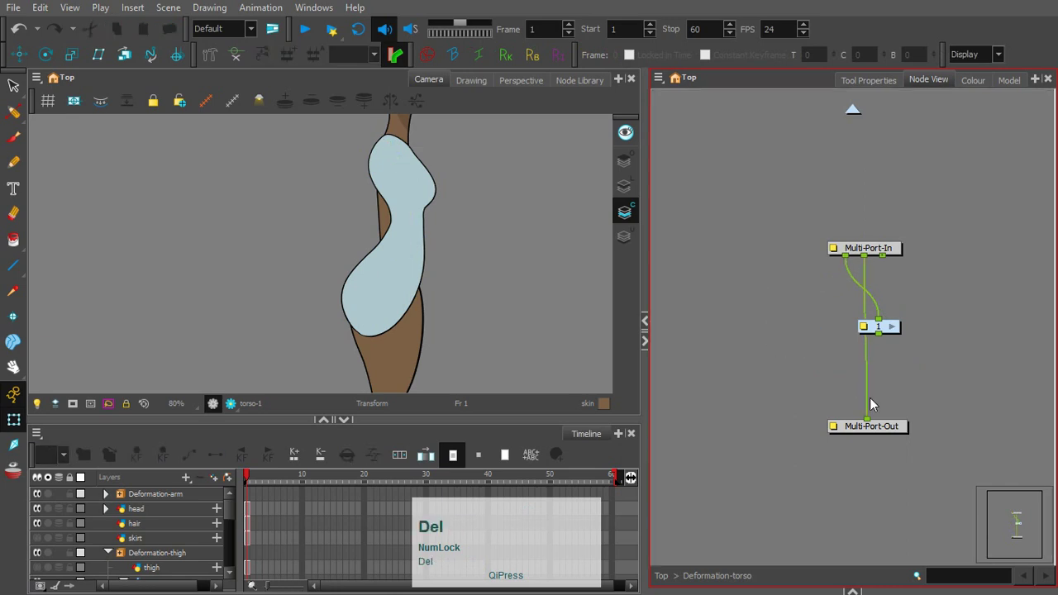
Step: Remove the direct link between Multi-Port-In and Multi-Port-Out, and connect bone chain group 1 to Multi-Port-Out with a single link
{"action": "left_click_drag", "start_coordinate": [870, 398], "coordinate": [879, 339]}
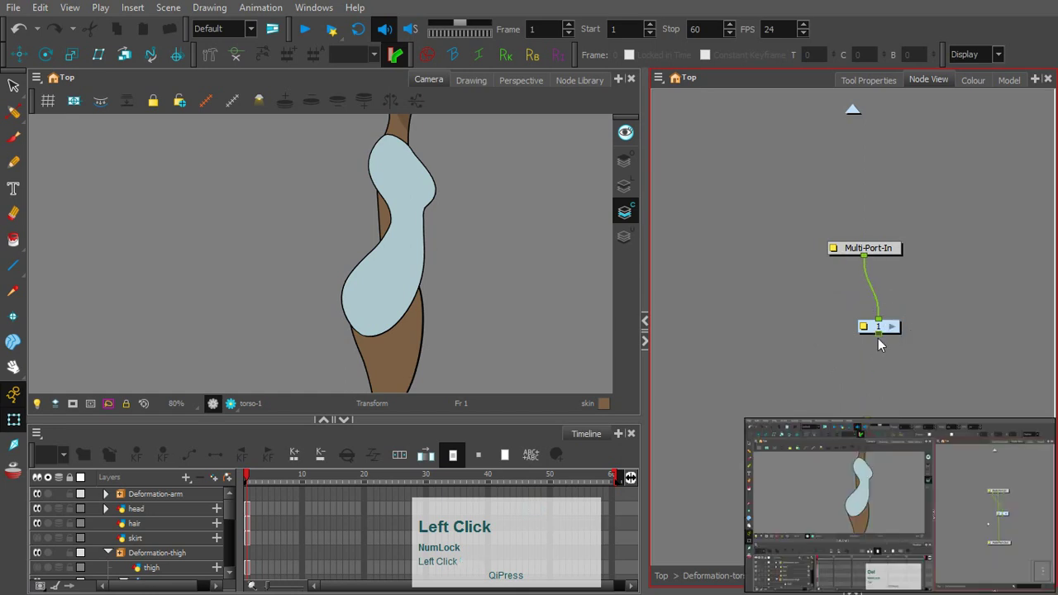
{"action": "left_click_drag", "start_coordinate": [878, 334], "coordinate": [868, 418]}
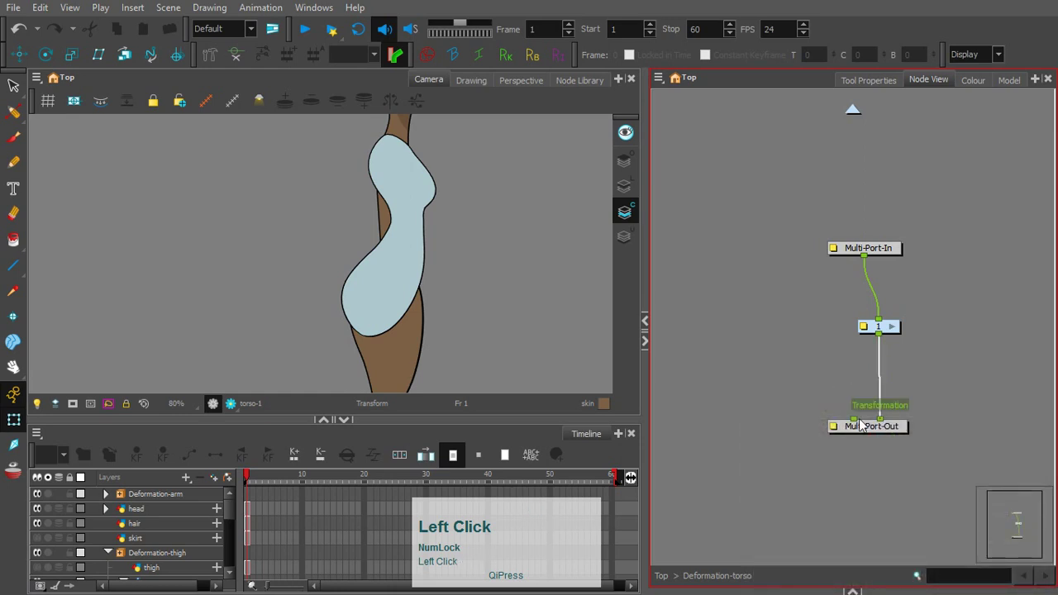
{"action": "left_click_drag", "start_coordinate": [881, 418], "coordinate": [855, 419]}
{"action": "left_click_drag", "start_coordinate": [964, 271], "coordinate": [878, 335]}
{"action": "left_click", "coordinate": [858, 390]}
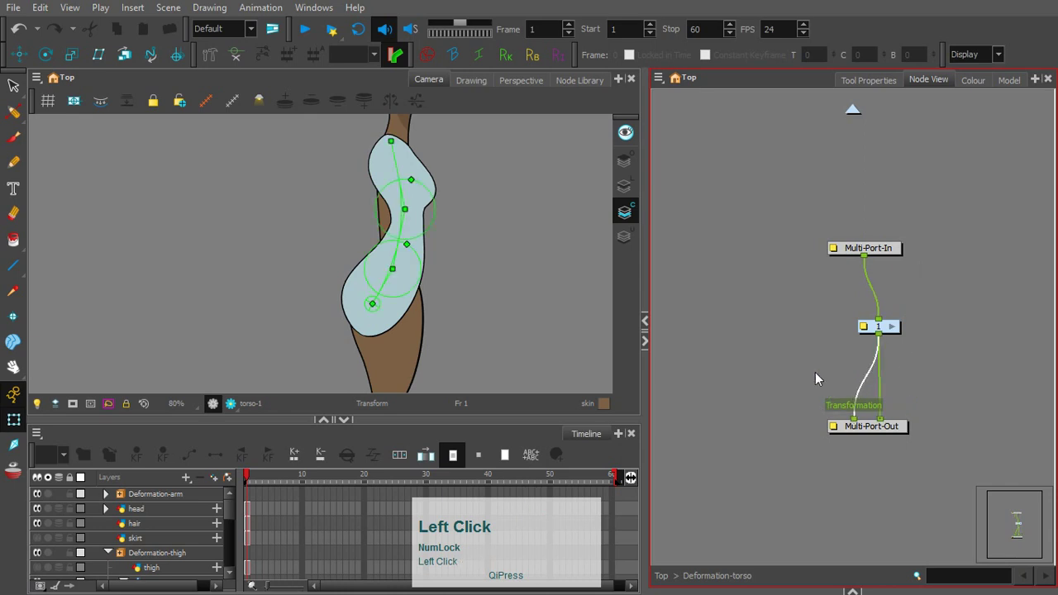
{"action": "left_click_drag", "start_coordinate": [815, 372], "coordinate": [822, 372]}
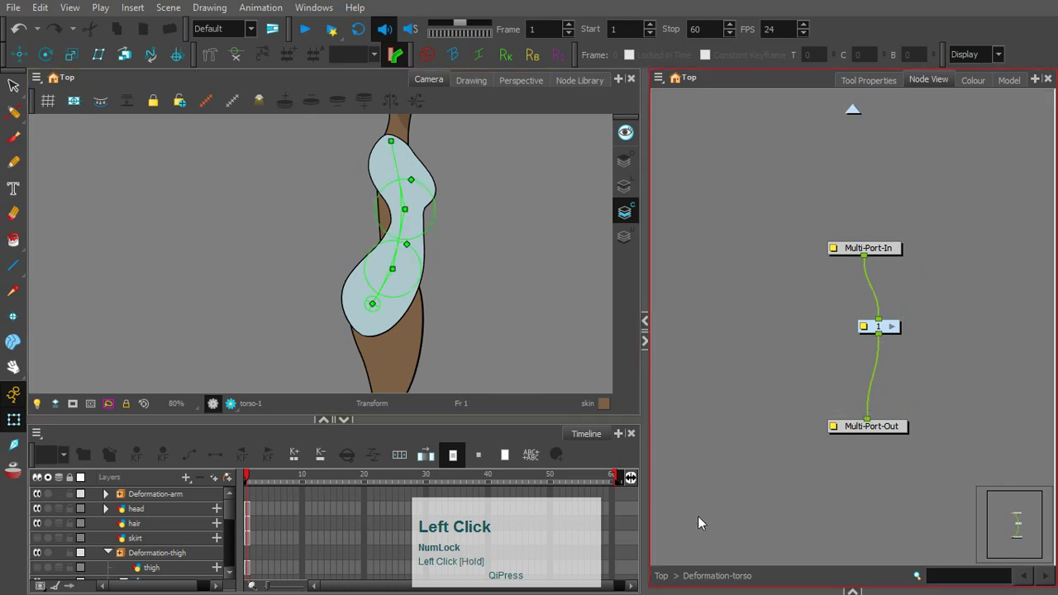
{"action": "left_click", "coordinate": [661, 575]}
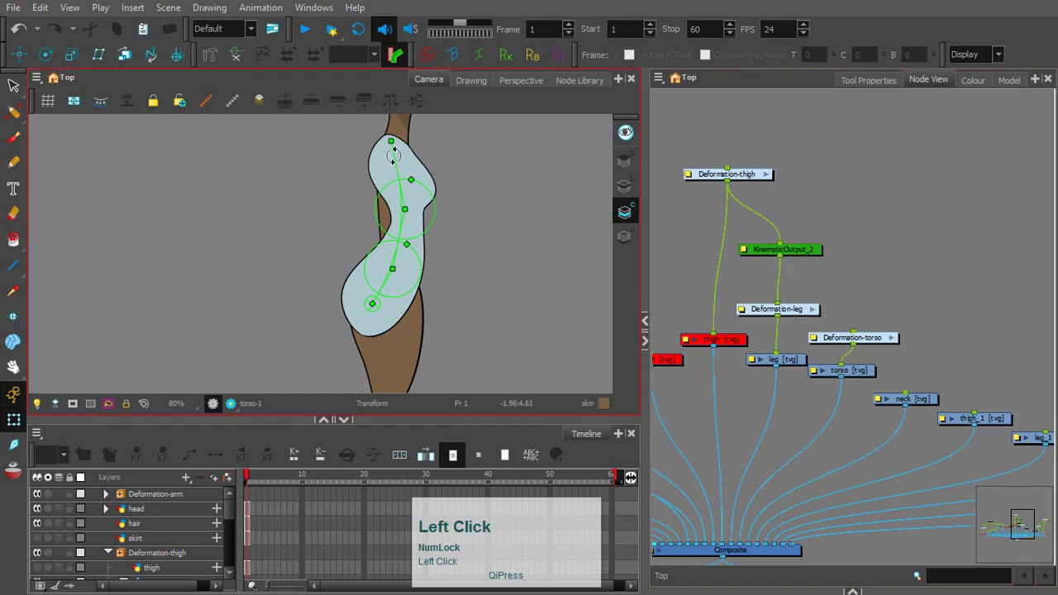
Step: Try moving the torso's upper bone in the camera view, then undo the move
{"action": "left_click_drag", "start_coordinate": [394, 156], "coordinate": [397, 152]}
{"action": "key", "text": "ctrl+z"}
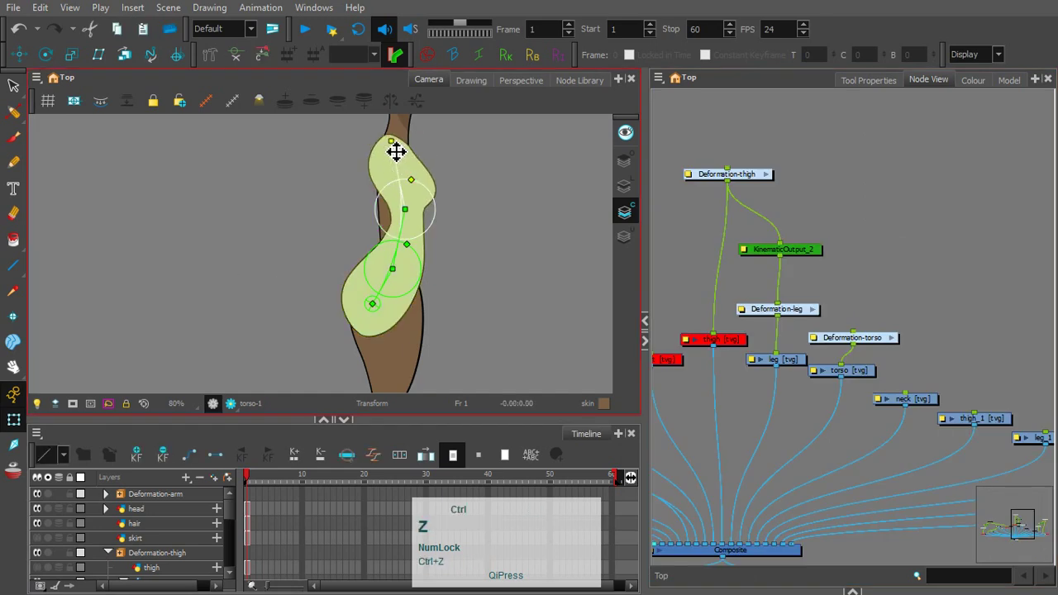
{"action": "left_click", "coordinate": [859, 255]}
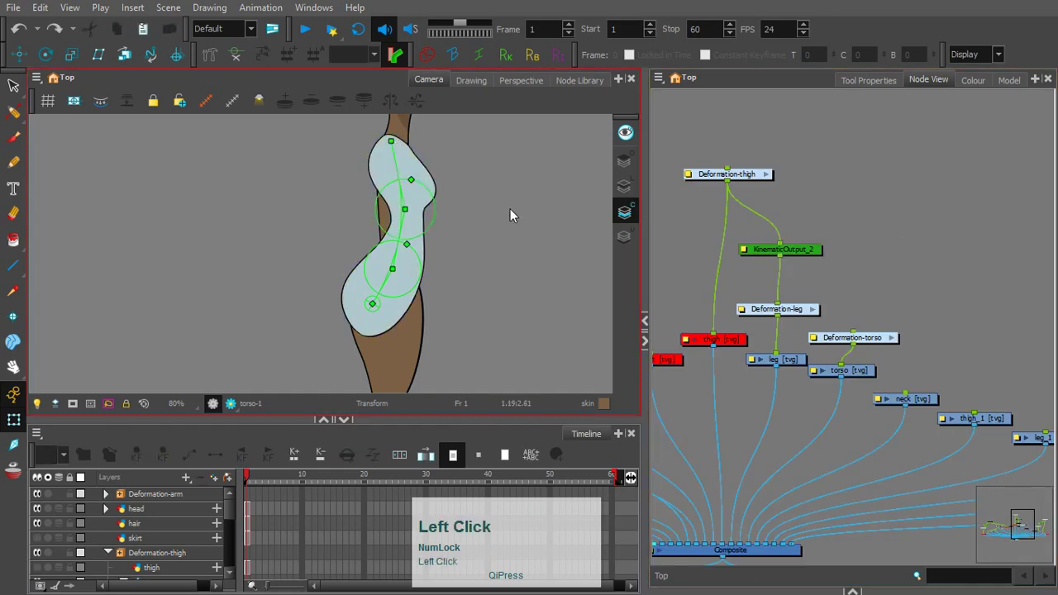
Step: Activate the Rigging tool and select the neck drawing's node for deformation
{"action": "left_click_drag", "start_coordinate": [455, 194], "coordinate": [439, 279]}
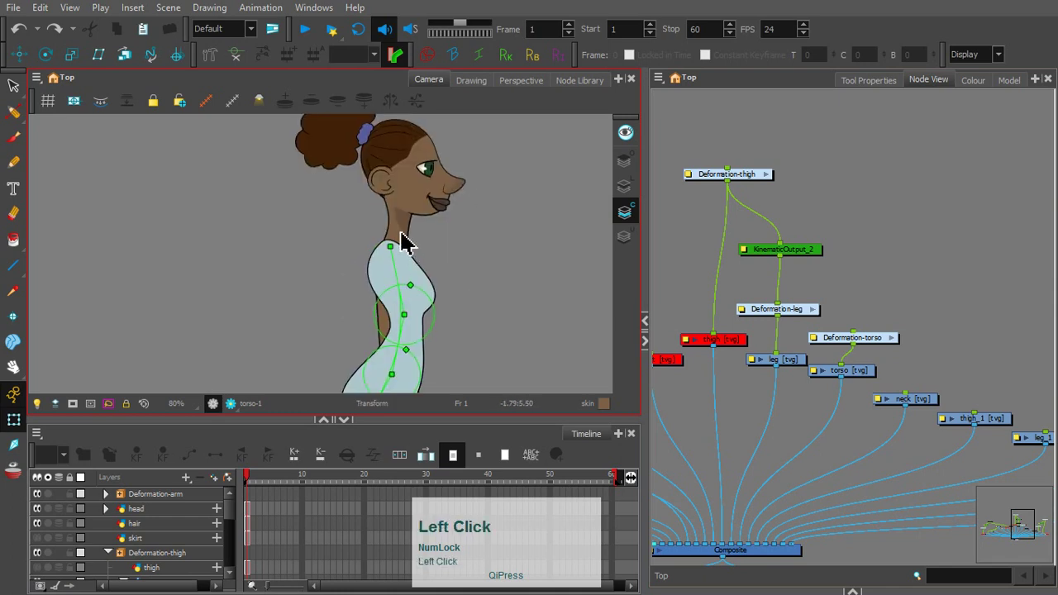
{"action": "left_click", "coordinate": [411, 241]}
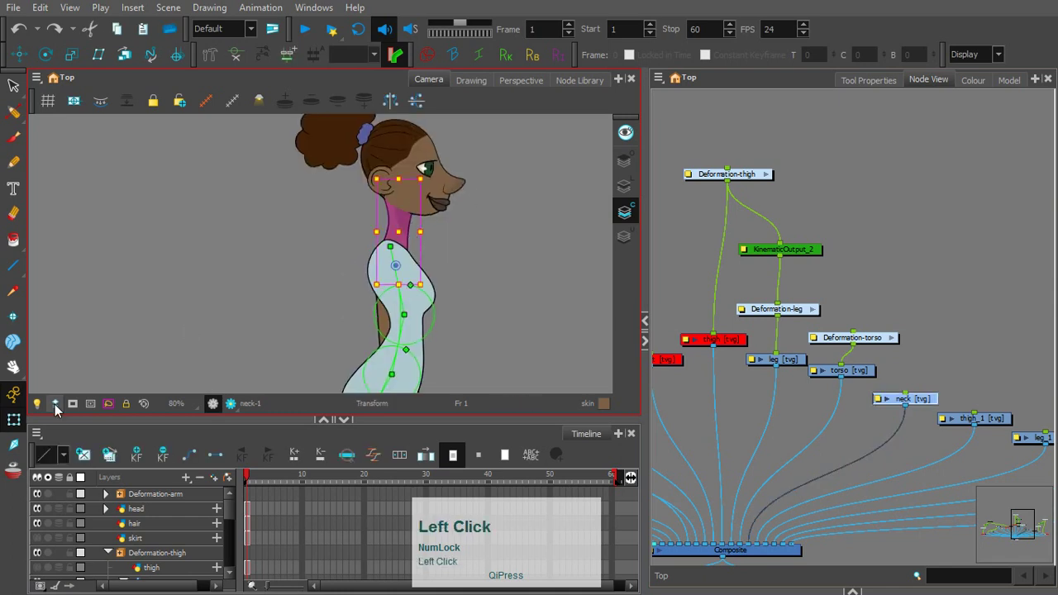
{"action": "left_click", "coordinate": [219, 248]}
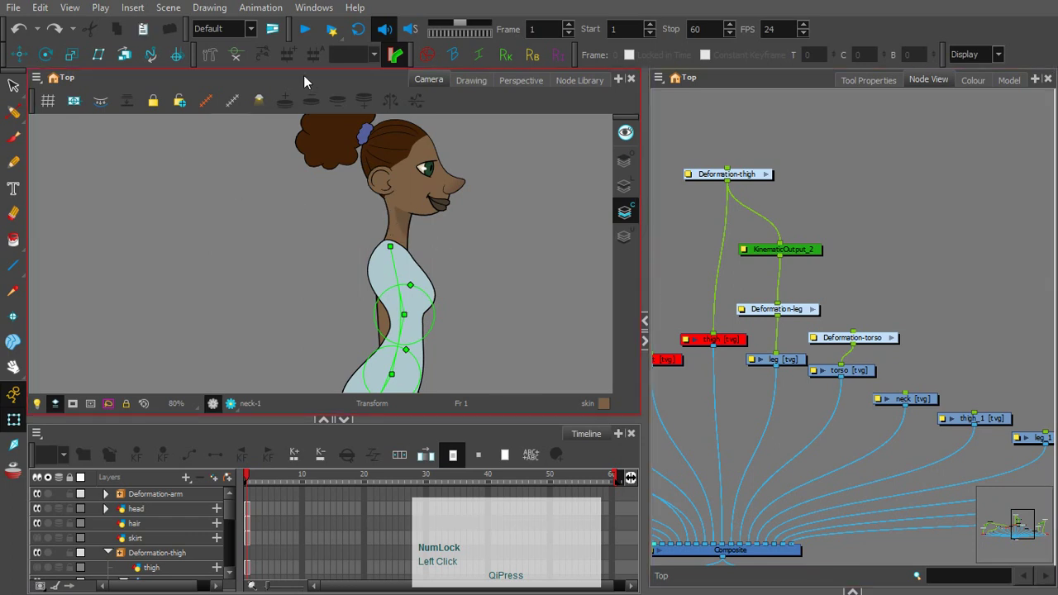
{"action": "left_click", "coordinate": [211, 54]}
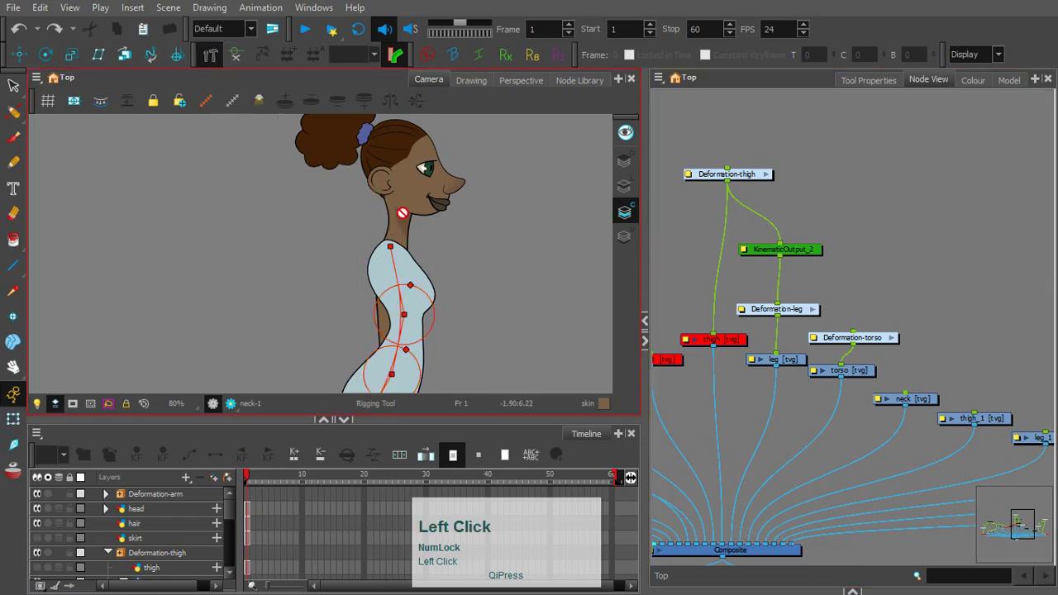
{"action": "key", "text": "2"}
{"action": "key", "text": "space"}
{"action": "left_click_drag", "start_coordinate": [751, 306], "coordinate": [741, 269]}
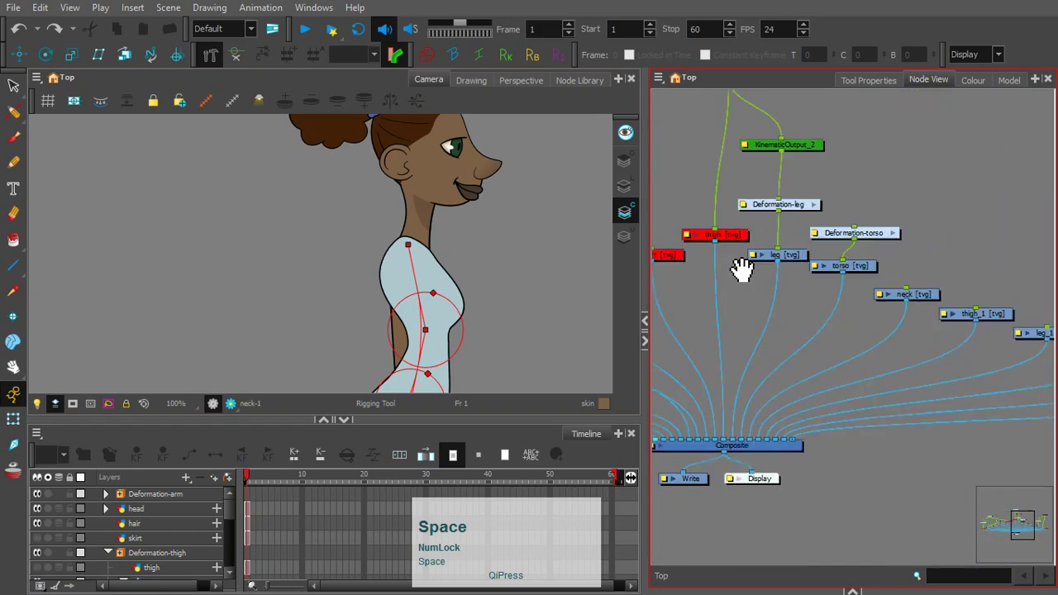
{"action": "key", "text": "space"}
{"action": "left_click_drag", "start_coordinate": [935, 274], "coordinate": [776, 252]}
{"action": "mouse_move", "coordinate": [851, 261]}
{"action": "left_mouse_down"}
{"action": "mouse_move", "coordinate": [742, 244]}
{"action": "mouse_move", "coordinate": [858, 259]}
{"action": "mouse_move", "coordinate": [867, 234]}
{"action": "mouse_move", "coordinate": [948, 251]}
{"action": "left_mouse_up"}
{"action": "left_click", "coordinate": [825, 256]}
Step: Examine the full outline of the neck drawing where it overlaps the head and torso
{"action": "key", "text": "space"}
{"action": "key", "text": "2"}
{"action": "key", "text": "2"}
{"action": "key", "text": "space"}
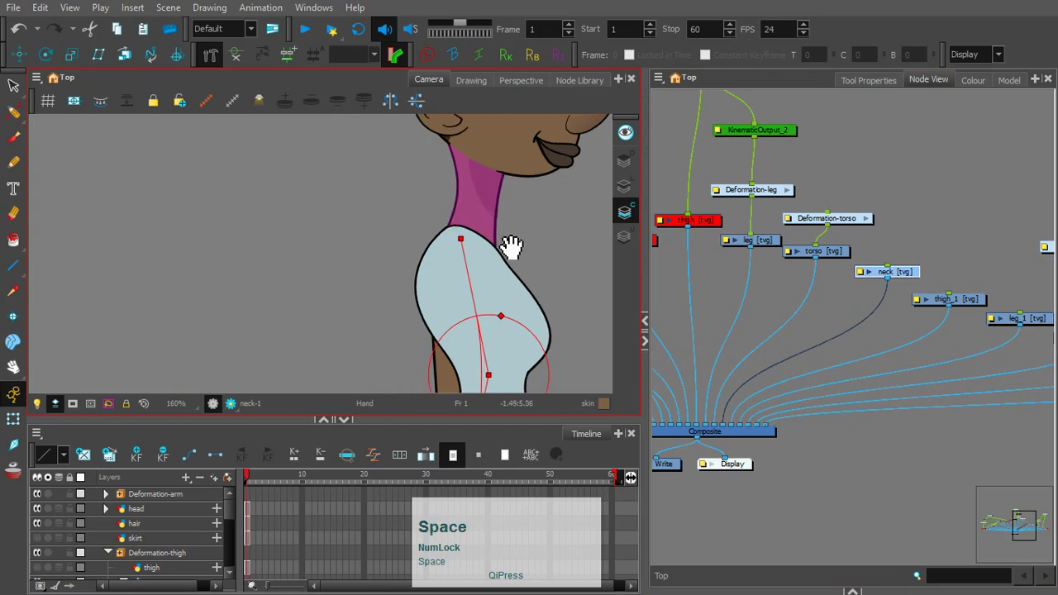
{"action": "left_click_drag", "start_coordinate": [511, 247], "coordinate": [498, 289]}
{"action": "key", "text": "space"}
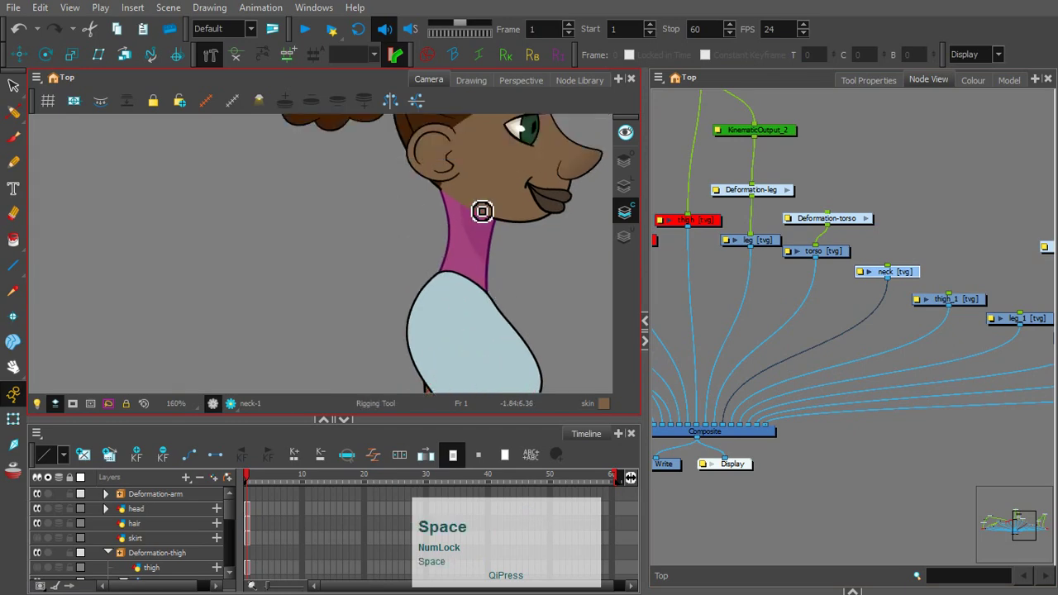
{"action": "left_click", "coordinate": [472, 80]}
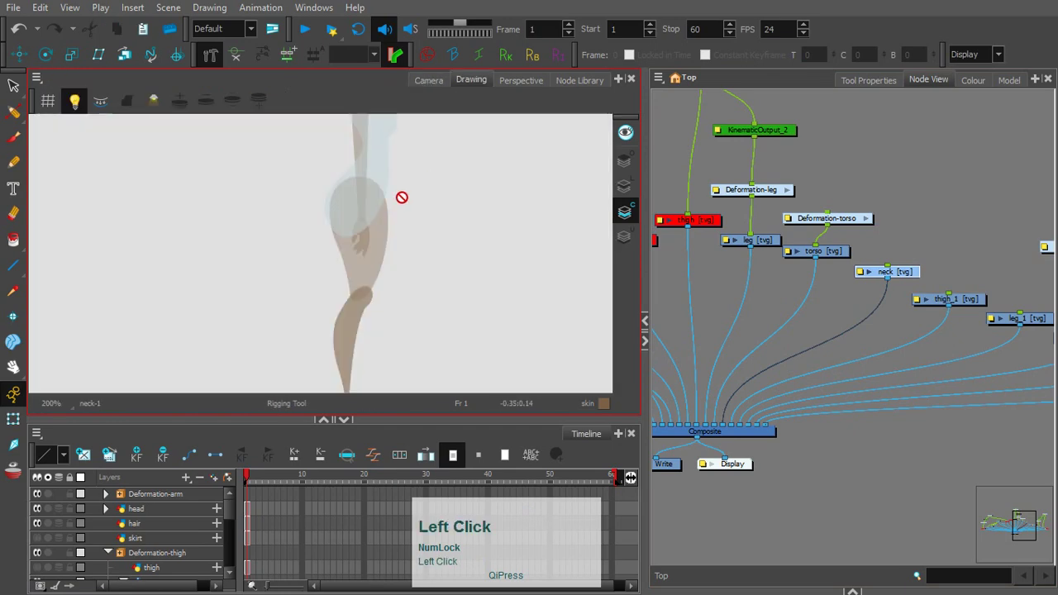
{"action": "key", "text": "space"}
{"action": "mouse_move", "coordinate": [395, 196]}
{"action": "left_mouse_down"}
{"action": "mouse_move", "coordinate": [425, 303]}
{"action": "mouse_move", "coordinate": [424, 352]}
{"action": "left_mouse_up"}
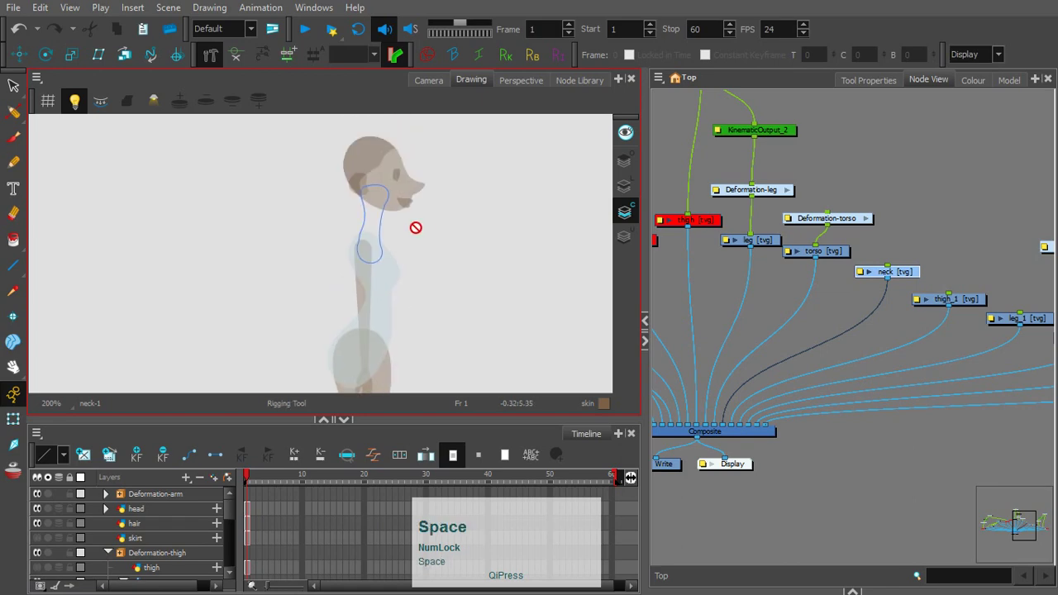
{"action": "key", "text": "2"}
{"action": "key", "text": "space"}
{"action": "left_click_drag", "start_coordinate": [458, 189], "coordinate": [412, 248]}
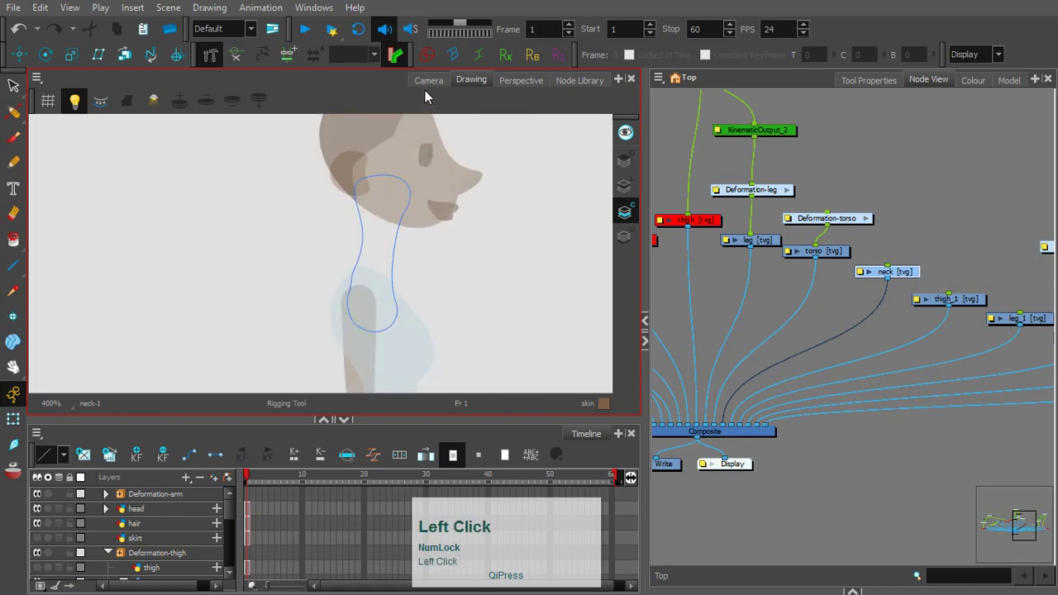
Step: Add a curve deformer to the neck in the camera view, running from its base up to just behind the jaw
{"action": "left_click", "coordinate": [428, 80]}
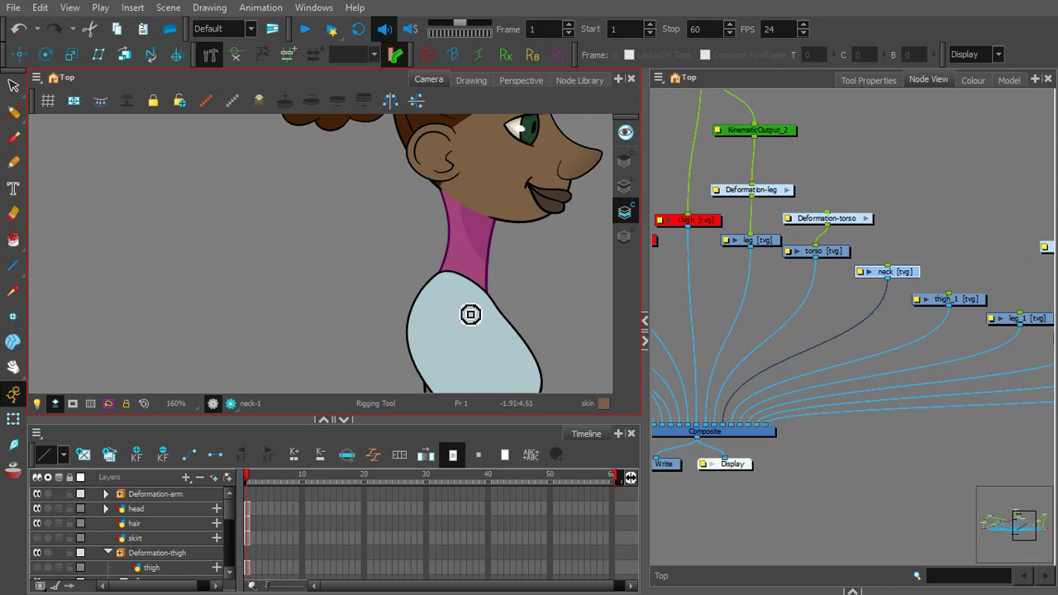
{"action": "left_click_drag", "start_coordinate": [457, 295], "coordinate": [466, 246]}
{"action": "left_click_drag", "start_coordinate": [467, 190], "coordinate": [487, 241]}
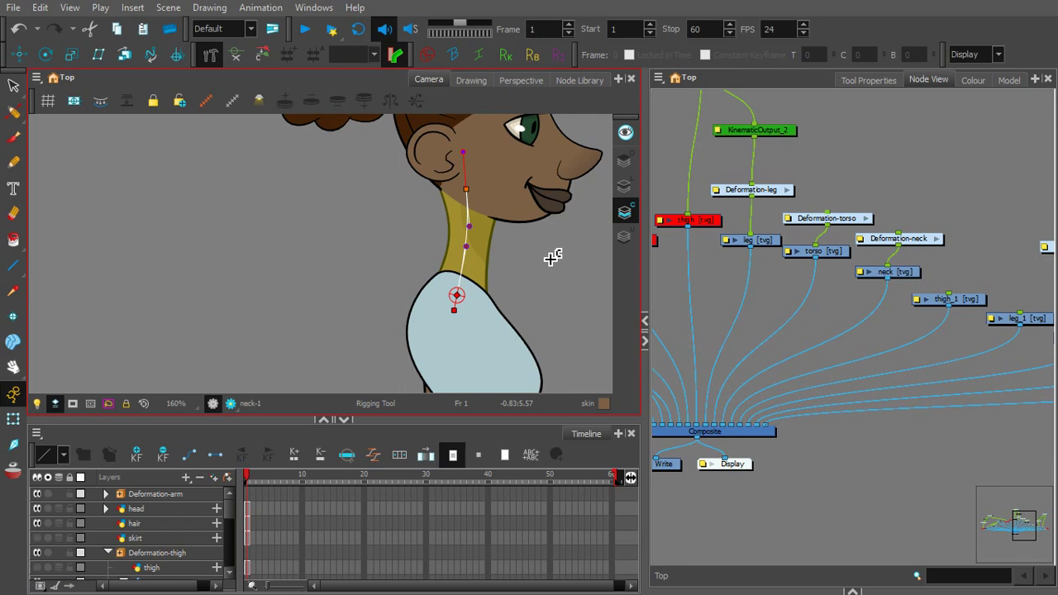
Step: Space out the Deformation-torso and Deformation-neck nodes side by side above their drawings
{"action": "left_click", "coordinate": [787, 219]}
{"action": "left_click_drag", "start_coordinate": [856, 221], "coordinate": [846, 223]}
{"action": "left_click_drag", "start_coordinate": [925, 239], "coordinate": [976, 207]}
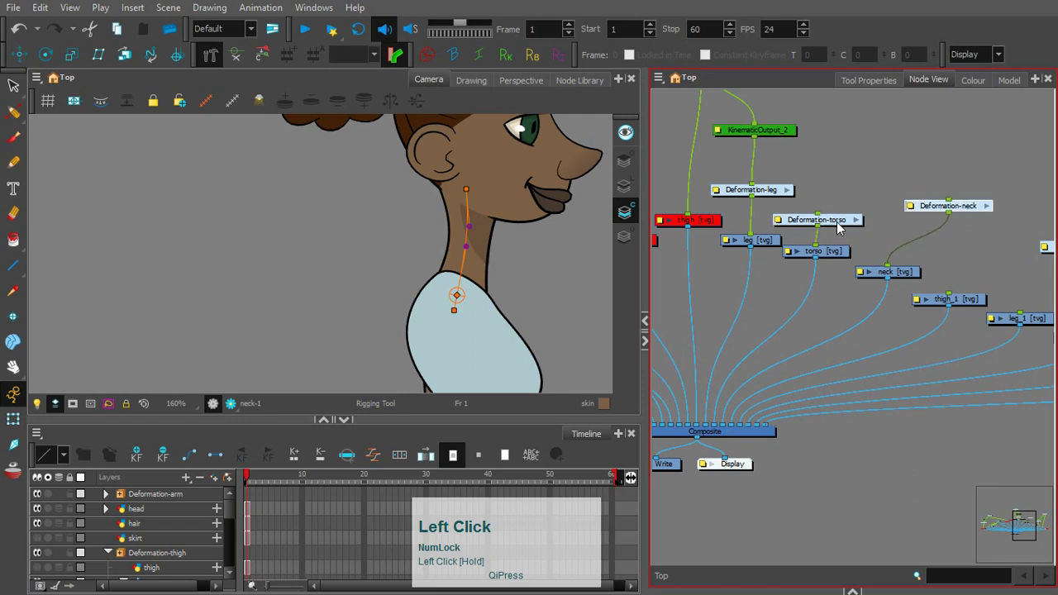
{"action": "left_click_drag", "start_coordinate": [836, 220], "coordinate": [863, 207]}
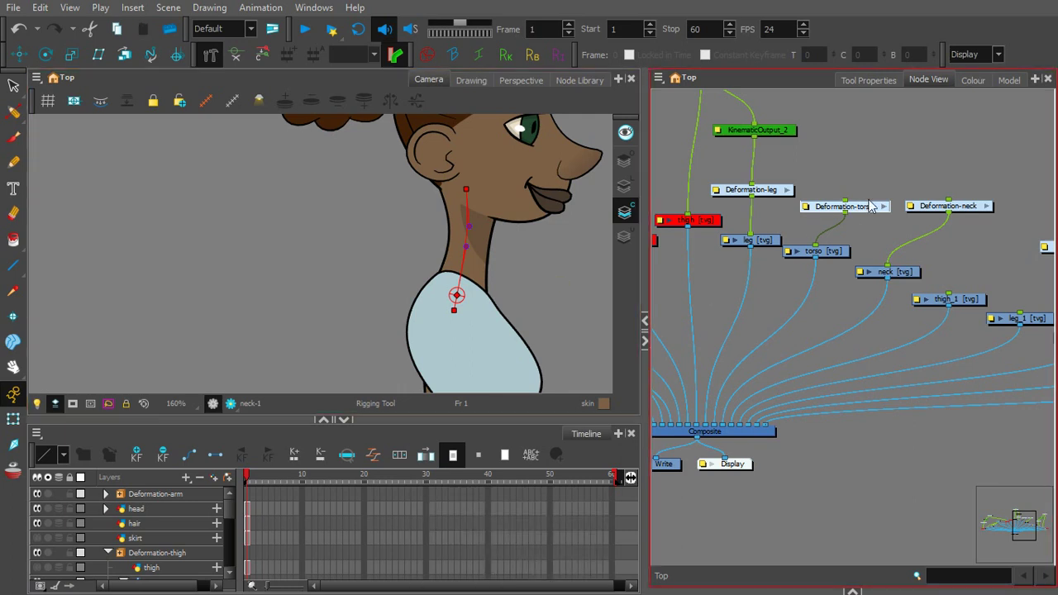
Step: Display only the torso deformer, bend the upper torso bone with the Transform tool to test the neck, and undo the pose
{"action": "left_click", "coordinate": [810, 250]}
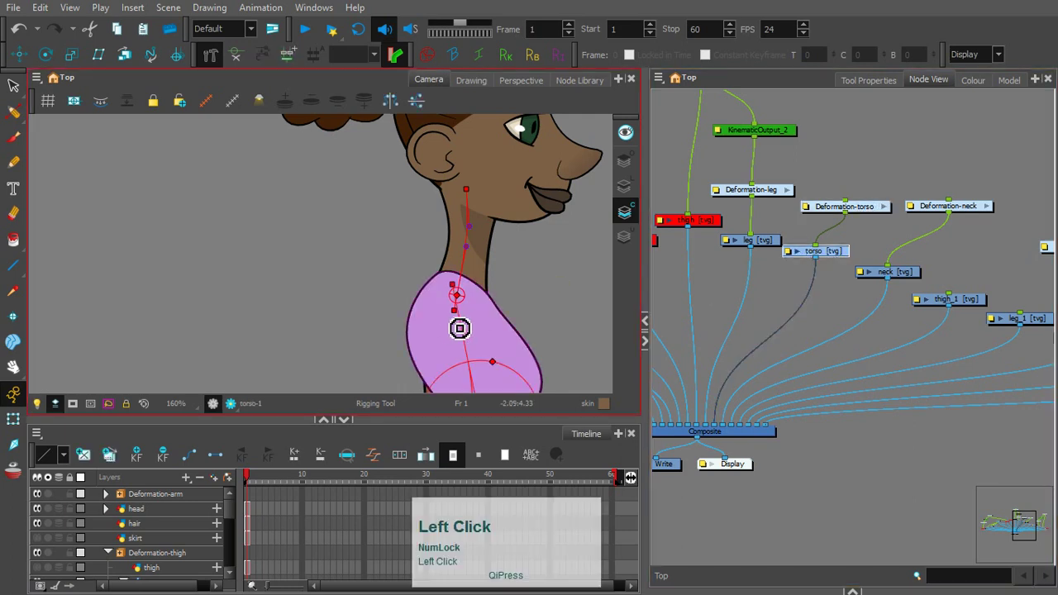
{"action": "key", "text": "space"}
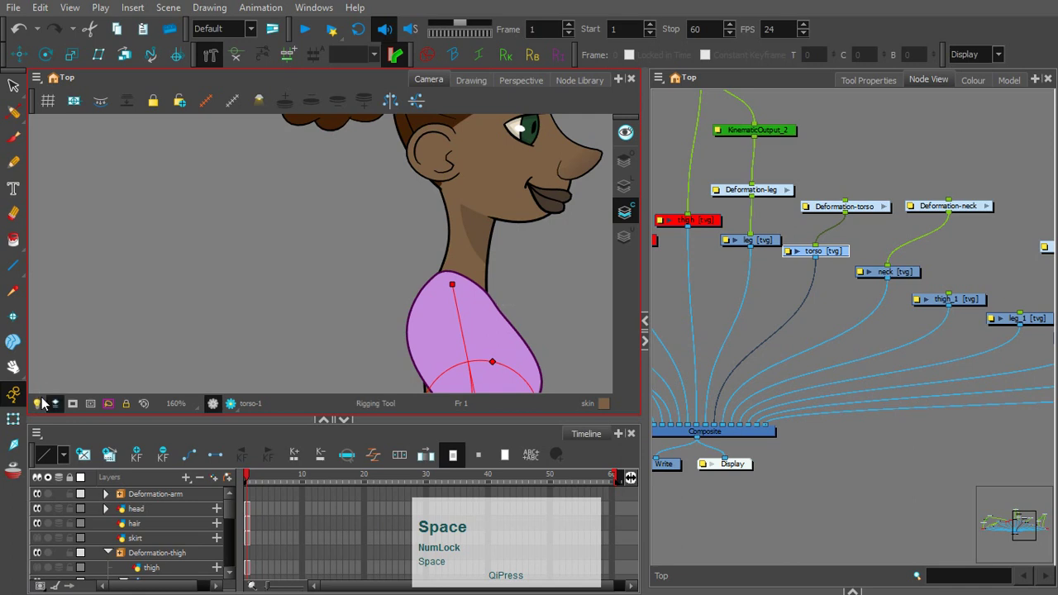
{"action": "left_click", "coordinate": [13, 419]}
{"action": "left_click_drag", "start_coordinate": [464, 328], "coordinate": [481, 291]}
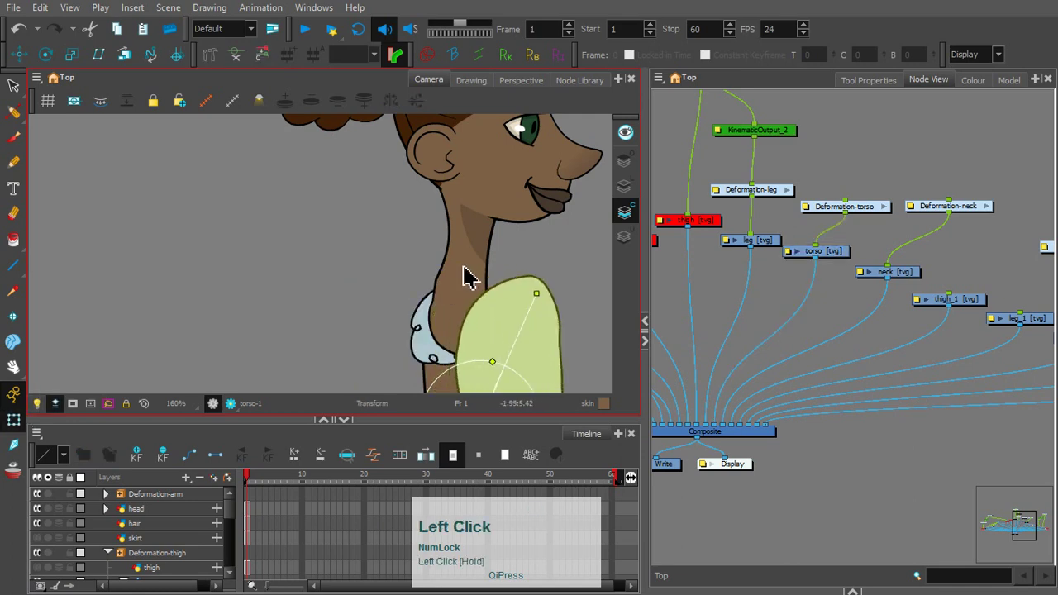
{"action": "key", "text": "ctrl+z"}
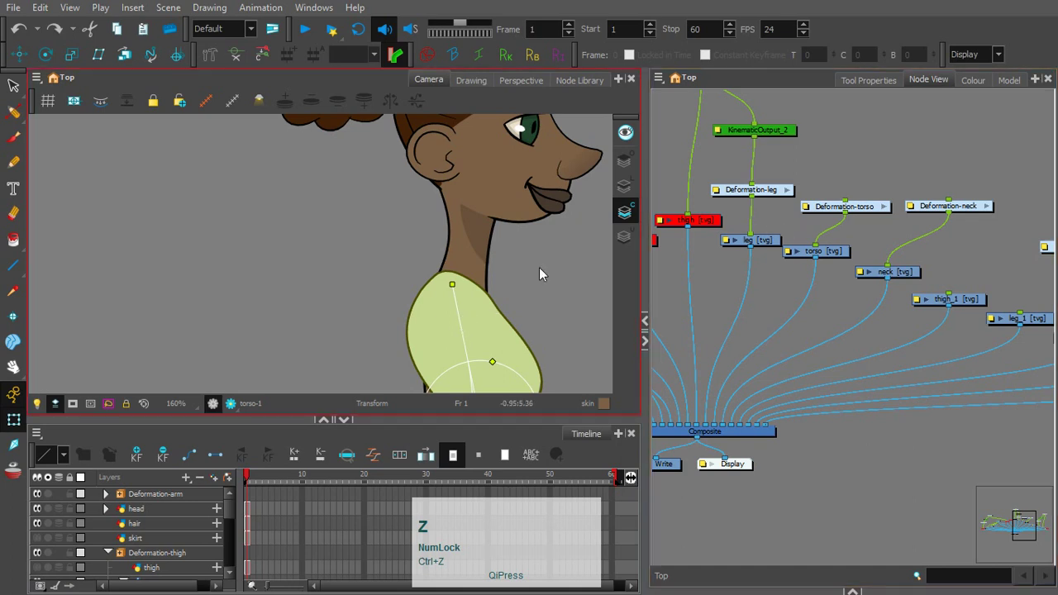
Step: Raise the Deformation-neck and Deformation-torso nodes slightly above their torso and neck drawings
{"action": "key", "text": "1"}
{"action": "key", "text": "1"}
{"action": "key", "text": "space"}
{"action": "left_click_drag", "start_coordinate": [468, 267], "coordinate": [483, 223]}
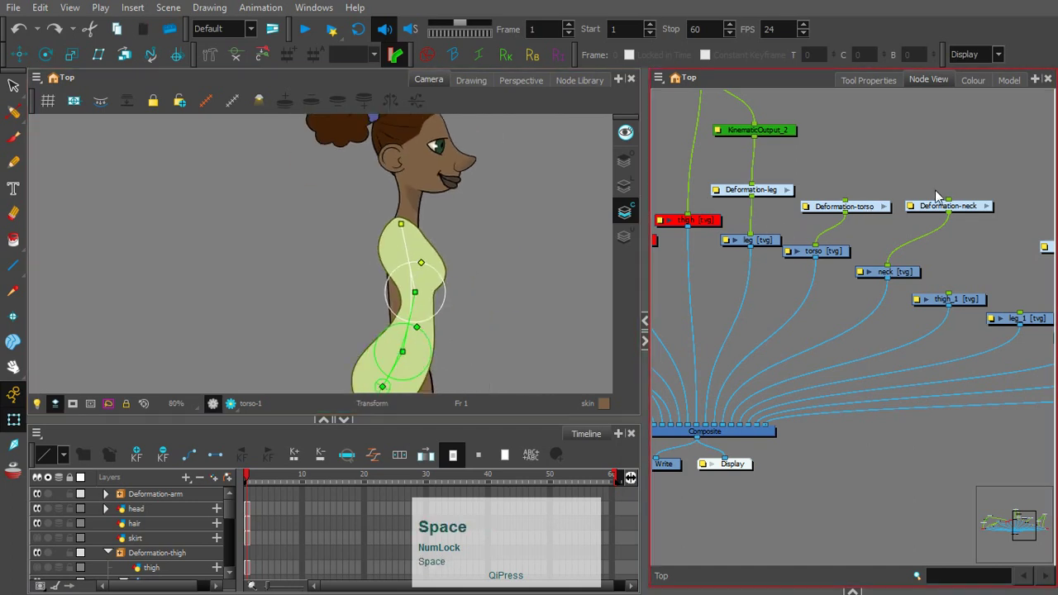
{"action": "left_click_drag", "start_coordinate": [971, 214], "coordinate": [978, 201]}
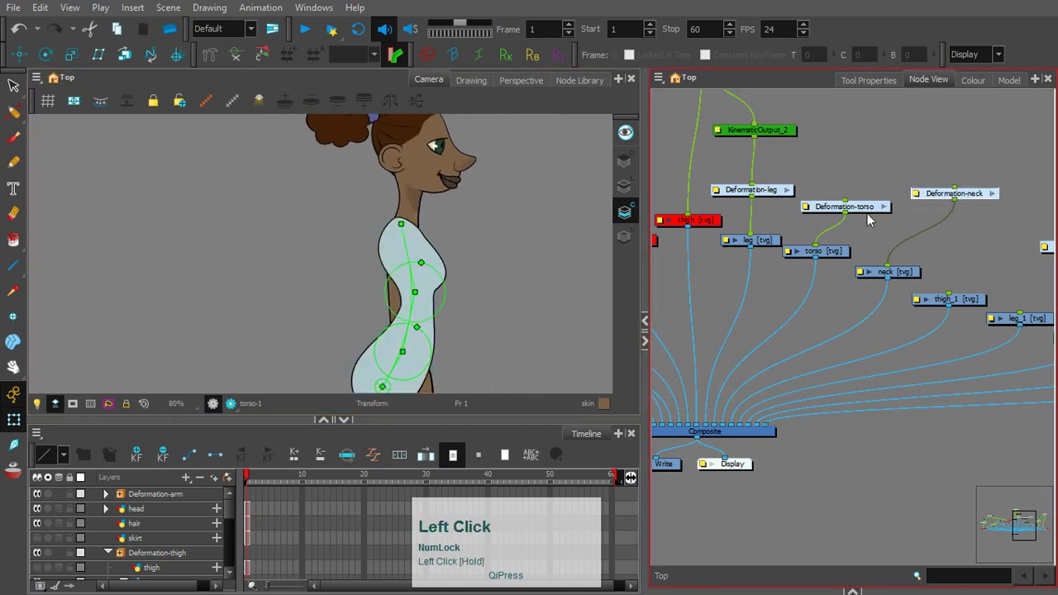
{"action": "mouse_move", "coordinate": [867, 208]}
{"action": "left_mouse_down"}
{"action": "mouse_move", "coordinate": [879, 146]}
{"action": "mouse_move", "coordinate": [868, 198]}
{"action": "left_mouse_up"}
{"action": "key", "text": "space"}
Step: Duplicate the KinematicOutput_2 node, placing the copy beside Deformation-torso, and raise Deformation-torso to make room
{"action": "left_click", "coordinate": [759, 175]}
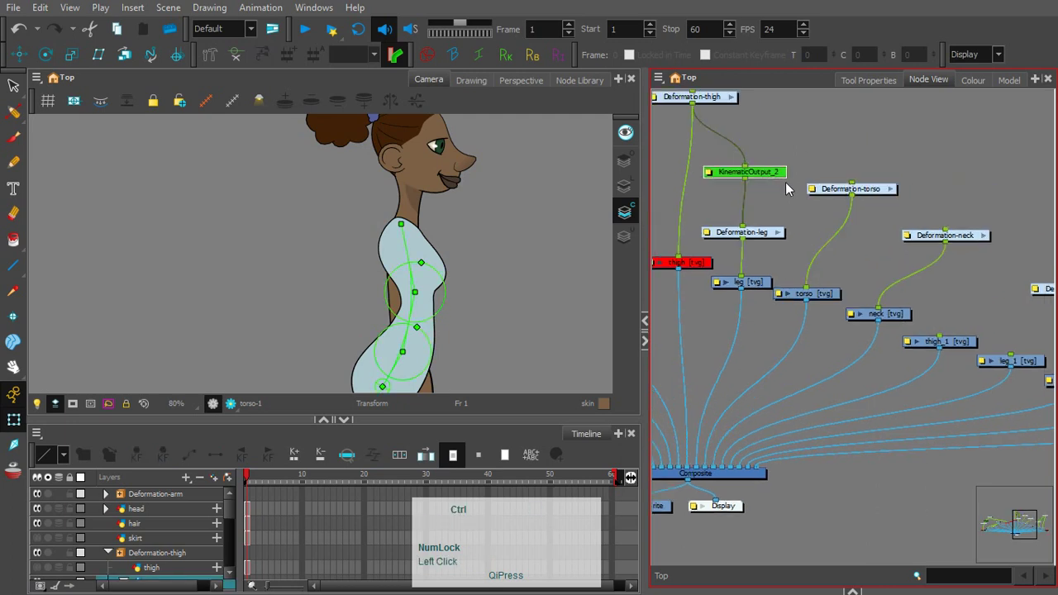
{"action": "key", "text": "ctrl+c"}
{"action": "key", "text": "ctrl+v"}
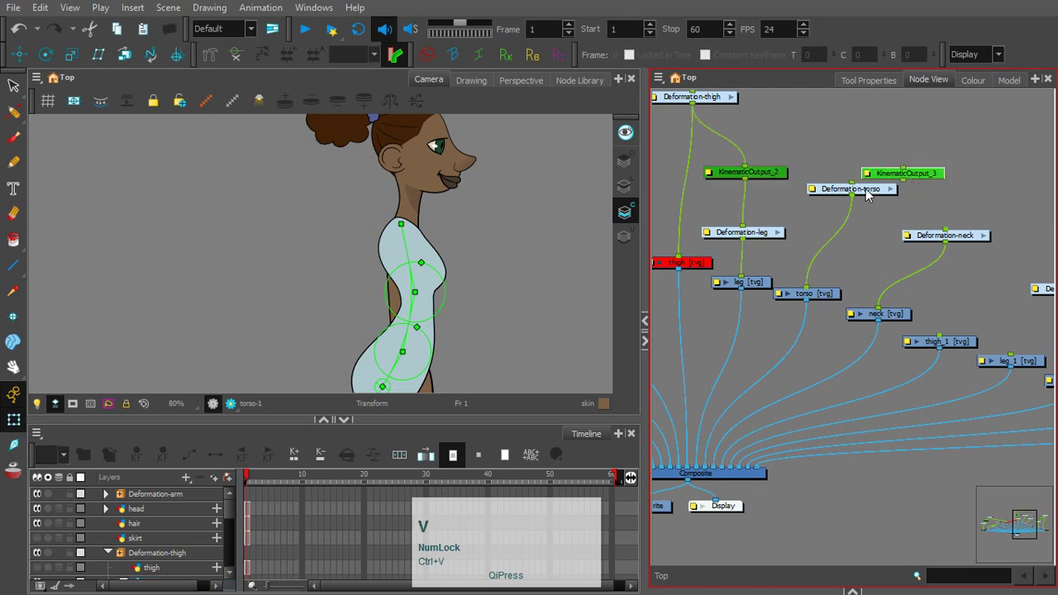
{"action": "left_click_drag", "start_coordinate": [867, 190], "coordinate": [850, 153]}
{"action": "left_click_drag", "start_coordinate": [905, 174], "coordinate": [950, 160]}
Step: Connect Deformation-torso's output to Deformation-neck and insert the copied kinematic output node into that connection
{"action": "left_click_drag", "start_coordinate": [836, 158], "coordinate": [947, 232]}
{"action": "left_click", "coordinate": [967, 162]}
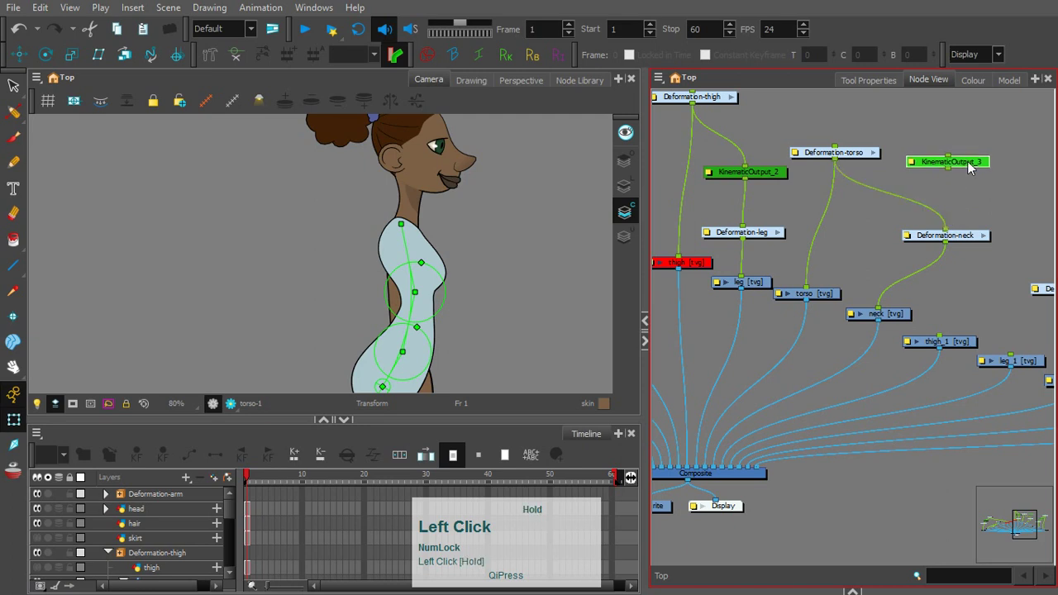
{"action": "left_click_drag", "start_coordinate": [967, 165], "coordinate": [920, 202]}
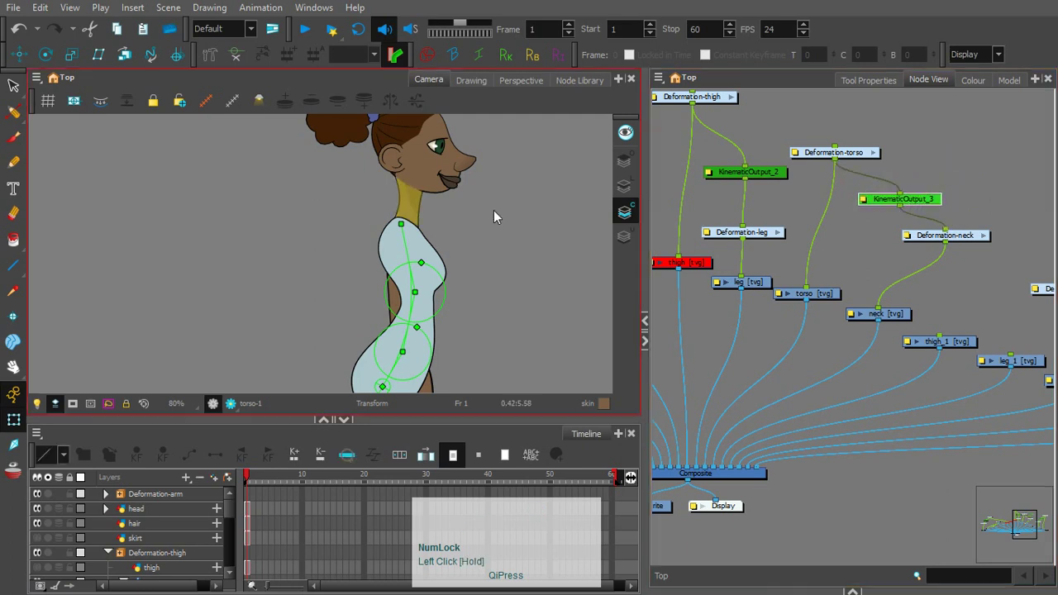
Step: Display the torso deformer, bend the torso's middle bone to test that the neck follows, and undo the bend
{"action": "left_click", "coordinate": [850, 154]}
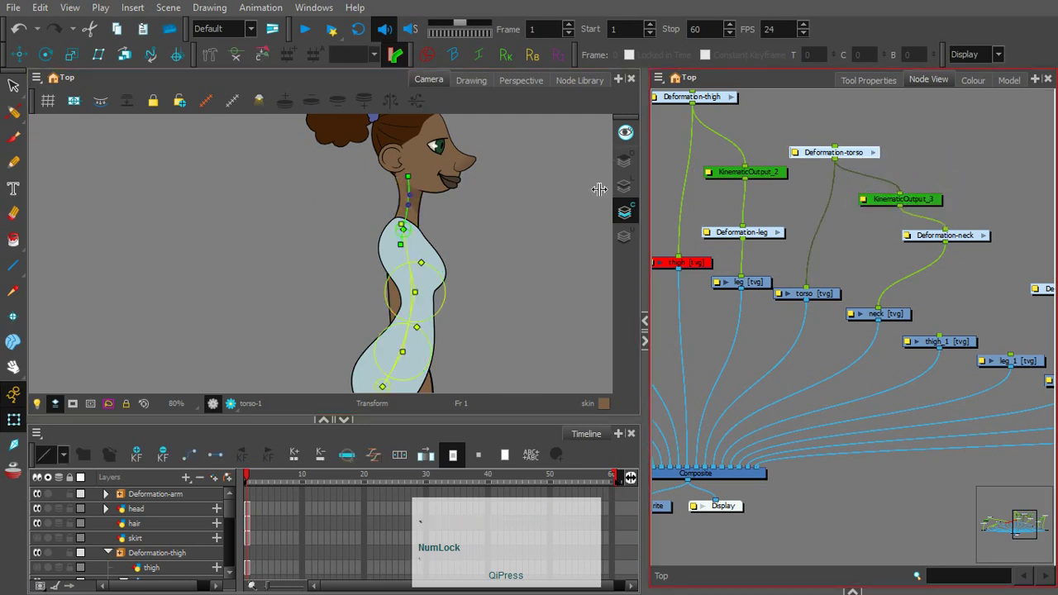
{"action": "left_click", "coordinate": [599, 190]}
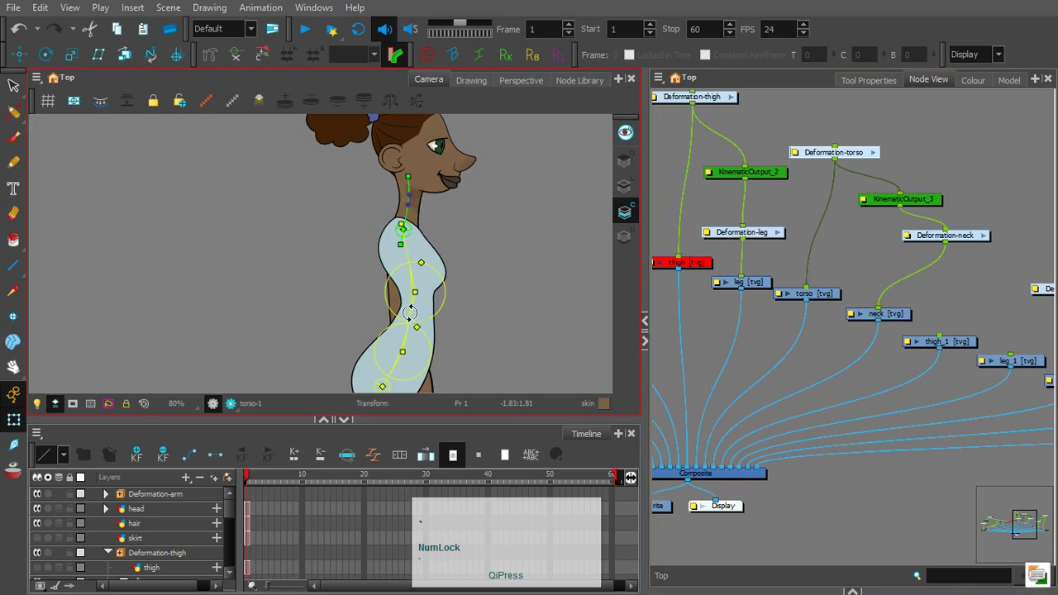
{"action": "left_click_drag", "start_coordinate": [409, 313], "coordinate": [540, 224]}
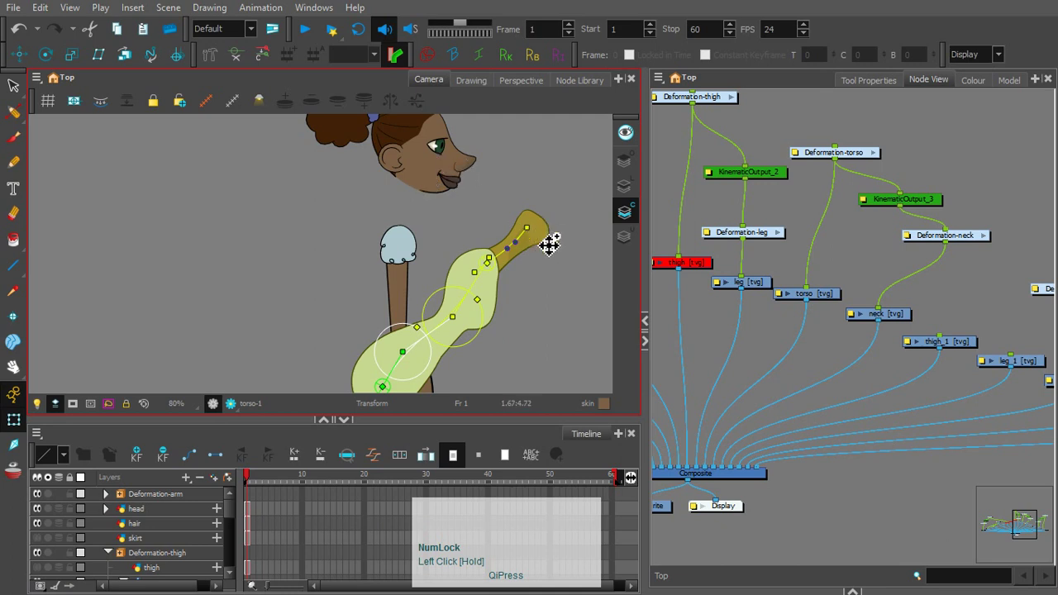
{"action": "key", "text": "ctrl+z"}
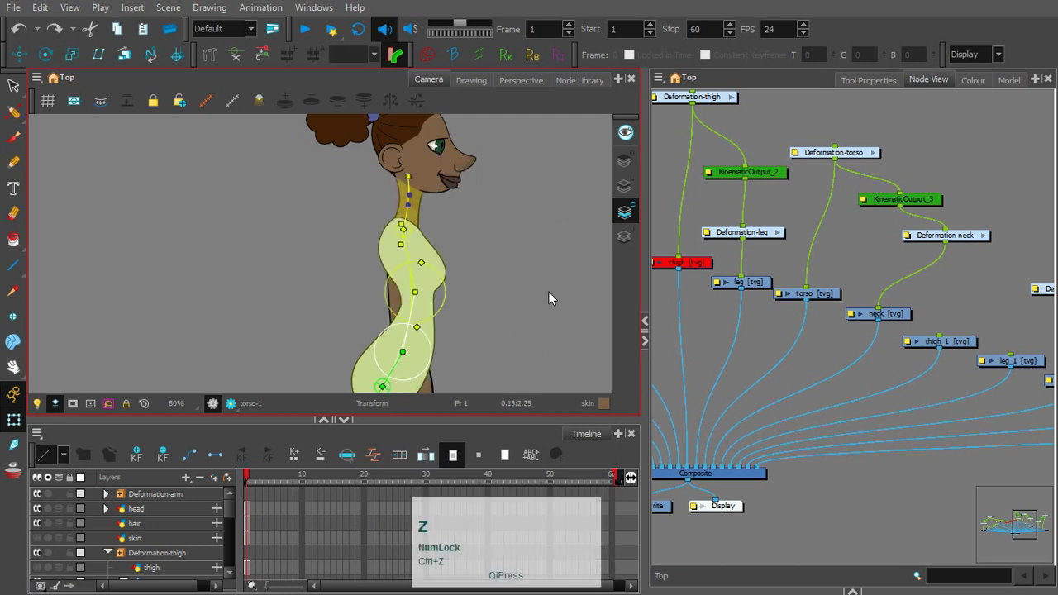
Step: Reposition the head drawing's node above the hair and mouth nodes
{"action": "left_click_drag", "start_coordinate": [845, 237], "coordinate": [964, 348]}
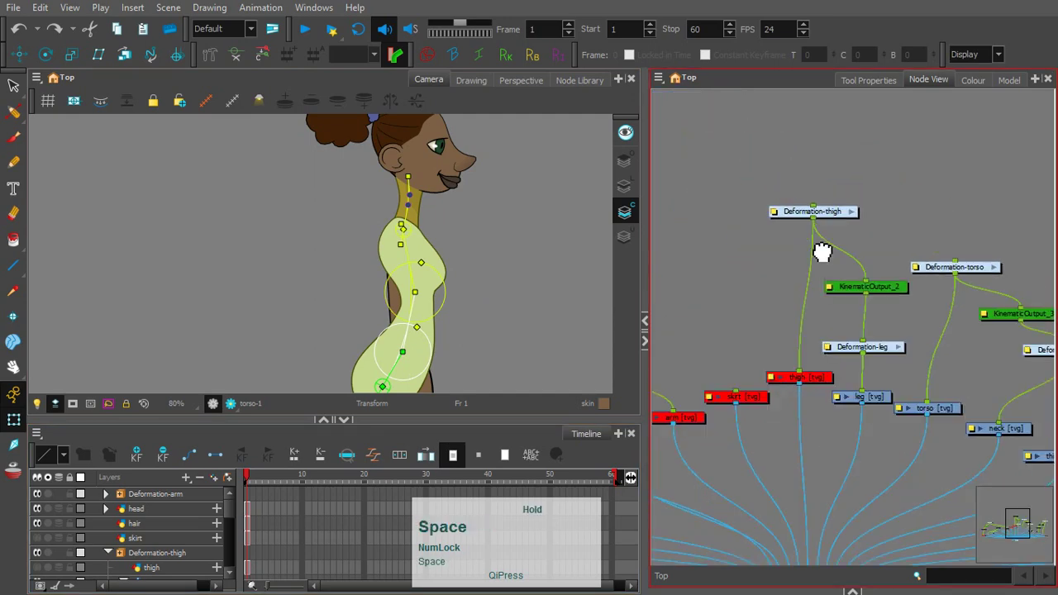
{"action": "left_click_drag", "start_coordinate": [822, 253], "coordinate": [1036, 161]}
{"action": "left_click_drag", "start_coordinate": [876, 277], "coordinate": [844, 279]}
{"action": "key", "text": "space"}
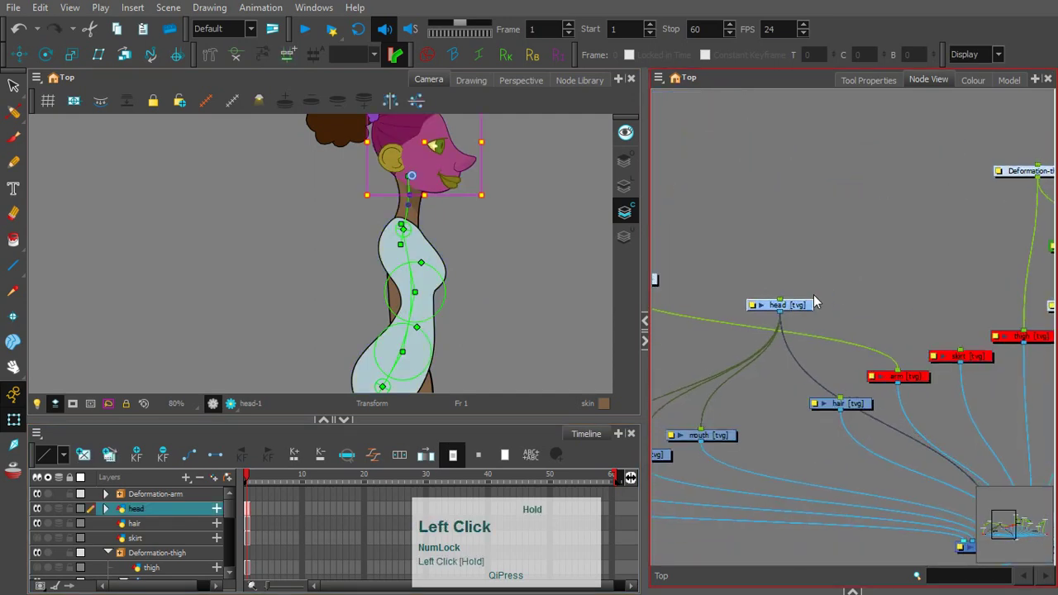
{"action": "left_click", "coordinate": [910, 273]}
{"action": "left_click_drag", "start_coordinate": [926, 267], "coordinate": [718, 286]}
{"action": "left_click_drag", "start_coordinate": [891, 243], "coordinate": [759, 222]}
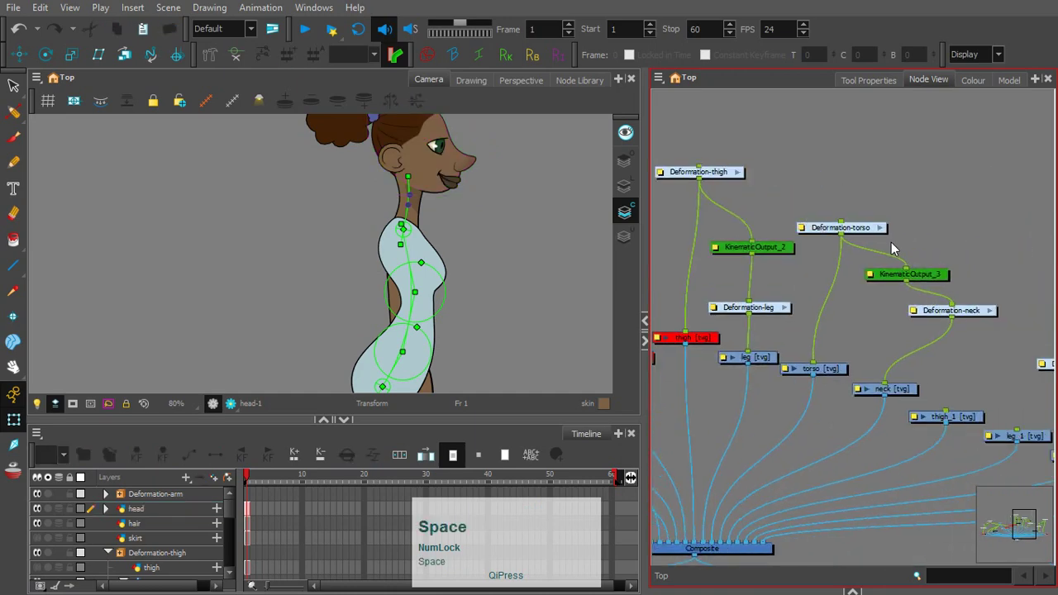
Step: Tidy the node layout by raising Deformation-torso and the kinematic output, with Deformation-neck placed closely beneath them
{"action": "left_click_drag", "start_coordinate": [861, 228], "coordinate": [859, 203]}
{"action": "mouse_move", "coordinate": [934, 279]}
{"action": "left_mouse_down"}
{"action": "mouse_move", "coordinate": [940, 255]}
{"action": "mouse_move", "coordinate": [938, 268]}
{"action": "left_mouse_up"}
{"action": "left_click", "coordinate": [969, 311]}
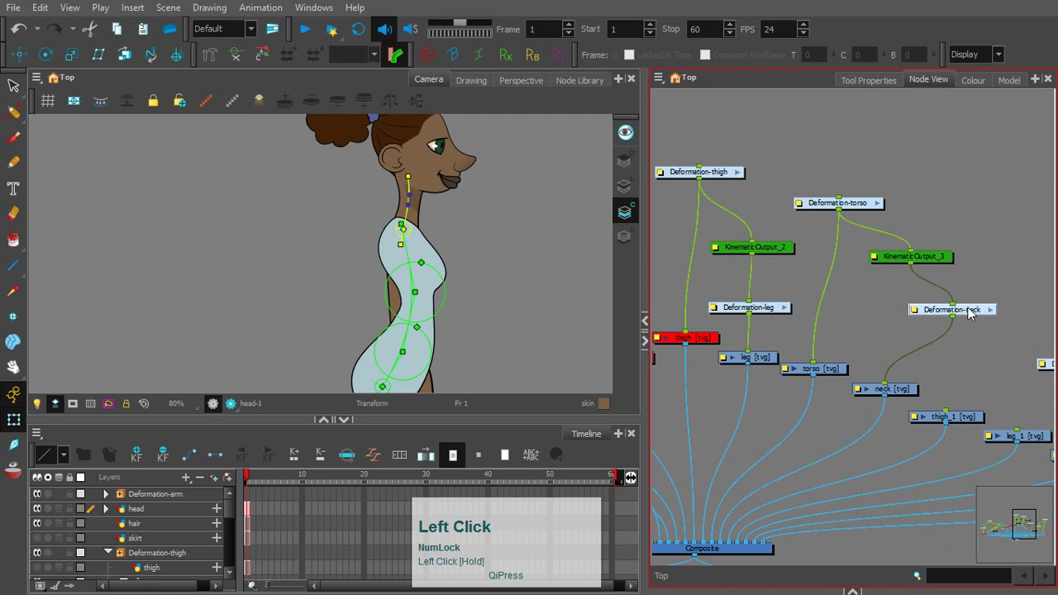
{"action": "left_click_drag", "start_coordinate": [979, 317], "coordinate": [976, 313]}
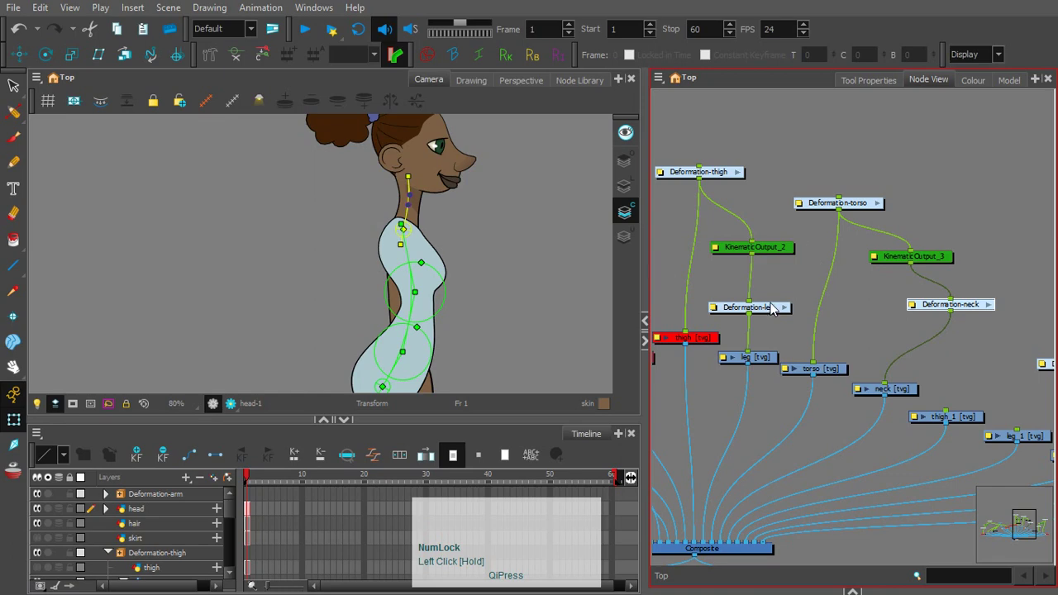
{"action": "left_click_drag", "start_coordinate": [761, 308], "coordinate": [750, 290]}
{"action": "left_click_drag", "start_coordinate": [981, 299], "coordinate": [978, 289]}
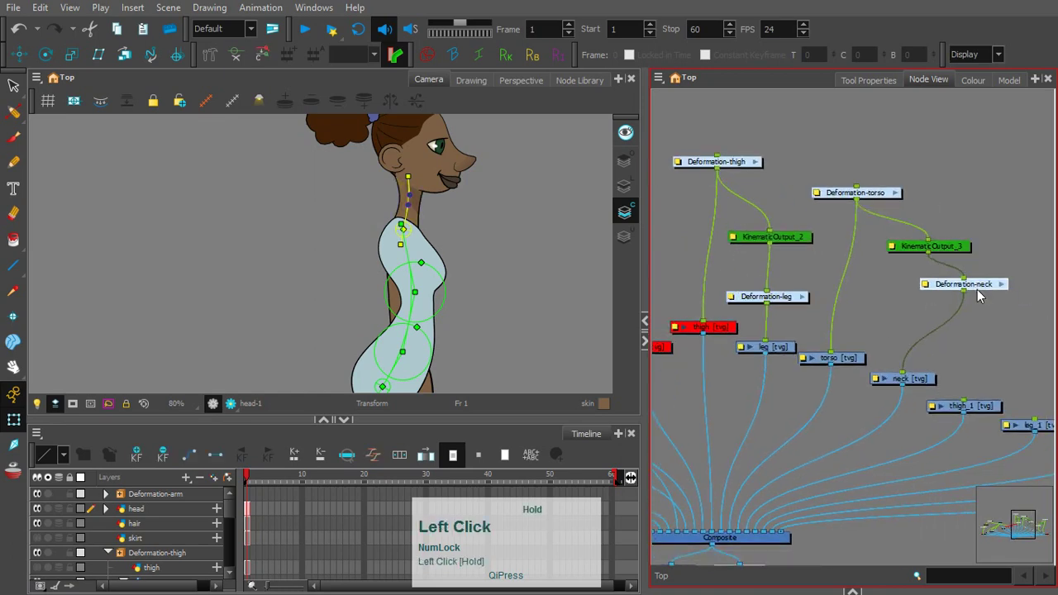
{"action": "left_click", "coordinate": [954, 253]}
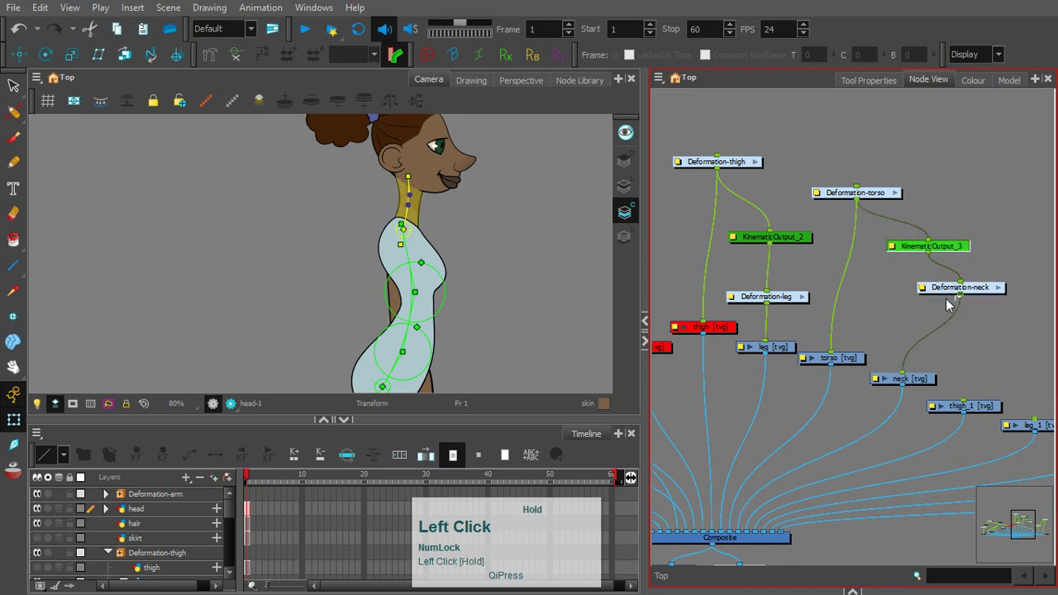
{"action": "left_click_drag", "start_coordinate": [941, 300], "coordinate": [979, 285]}
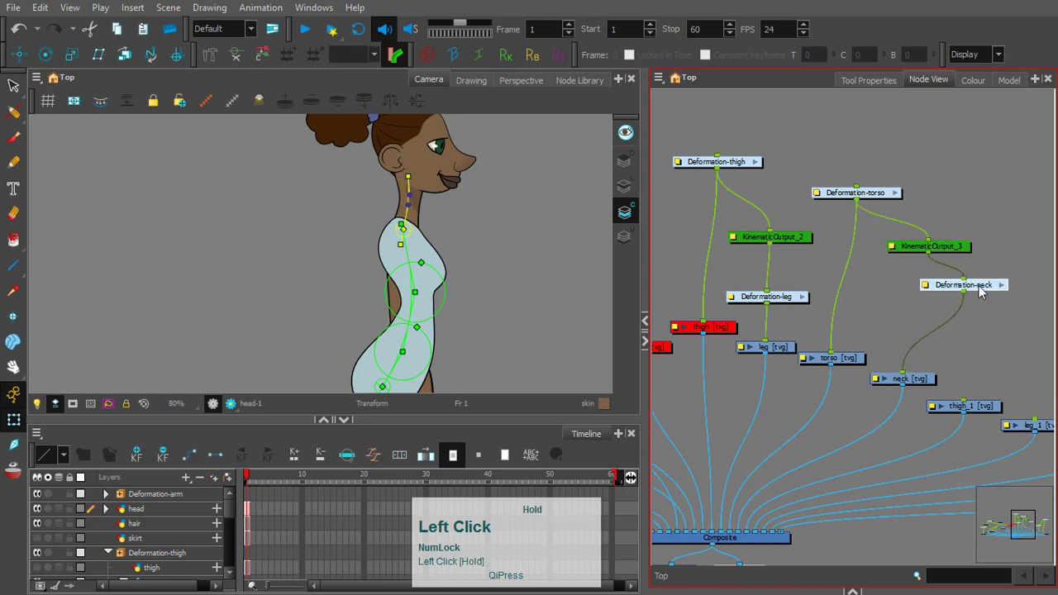
Step: Connect Deformation-neck's output to the head drawing, bend the neck curve to test the link, and undo the bend
{"action": "left_click_drag", "start_coordinate": [878, 308], "coordinate": [785, 281]}
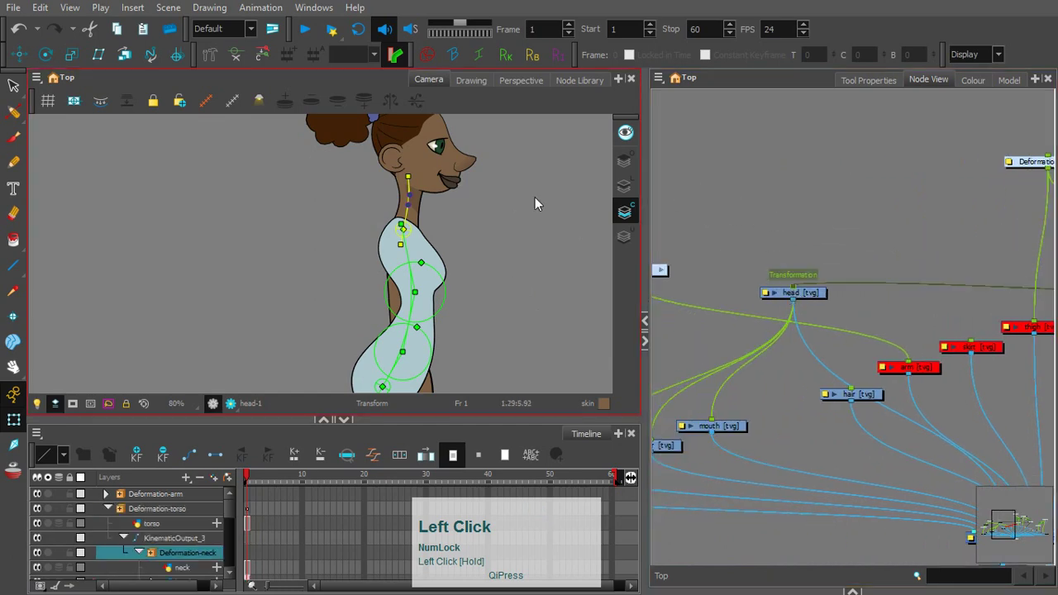
{"action": "key", "text": "1"}
{"action": "key", "text": "1"}
{"action": "key", "text": "space"}
{"action": "key", "text": "2"}
{"action": "key", "text": "2"}
{"action": "left_click_drag", "start_coordinate": [473, 220], "coordinate": [506, 299]}
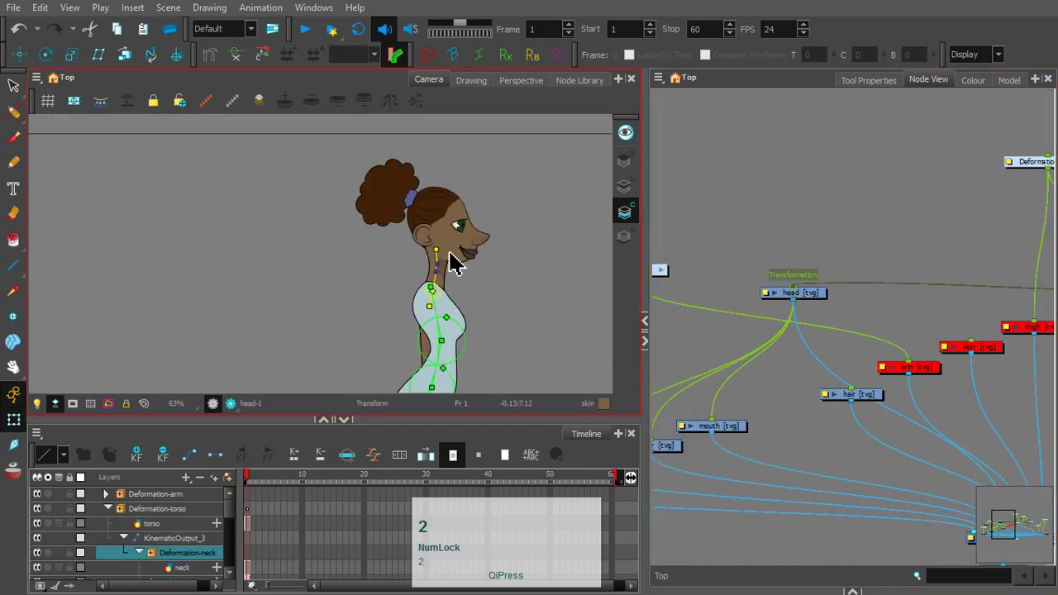
{"action": "key", "text": "ctrl+z"}
Step: Raise the KinematicOutput_3 and Deformation-neck nodes to sit higher above the neck drawing
{"action": "key", "text": "space"}
{"action": "left_click_drag", "start_coordinate": [962, 334], "coordinate": [777, 297]}
{"action": "left_click_drag", "start_coordinate": [941, 297], "coordinate": [787, 324]}
{"action": "left_click_drag", "start_coordinate": [887, 319], "coordinate": [784, 339]}
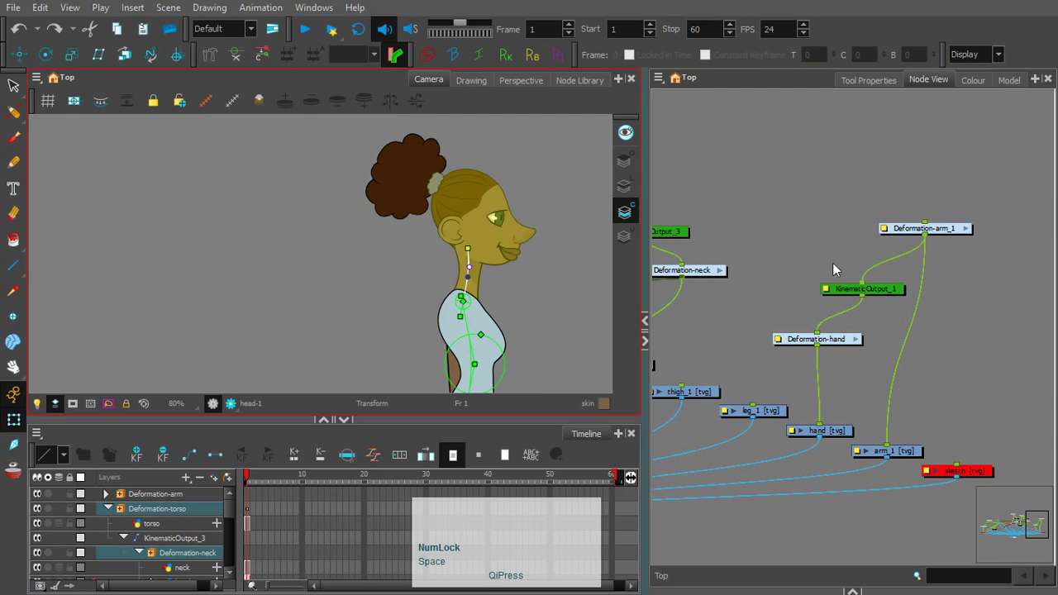
{"action": "key", "text": "space"}
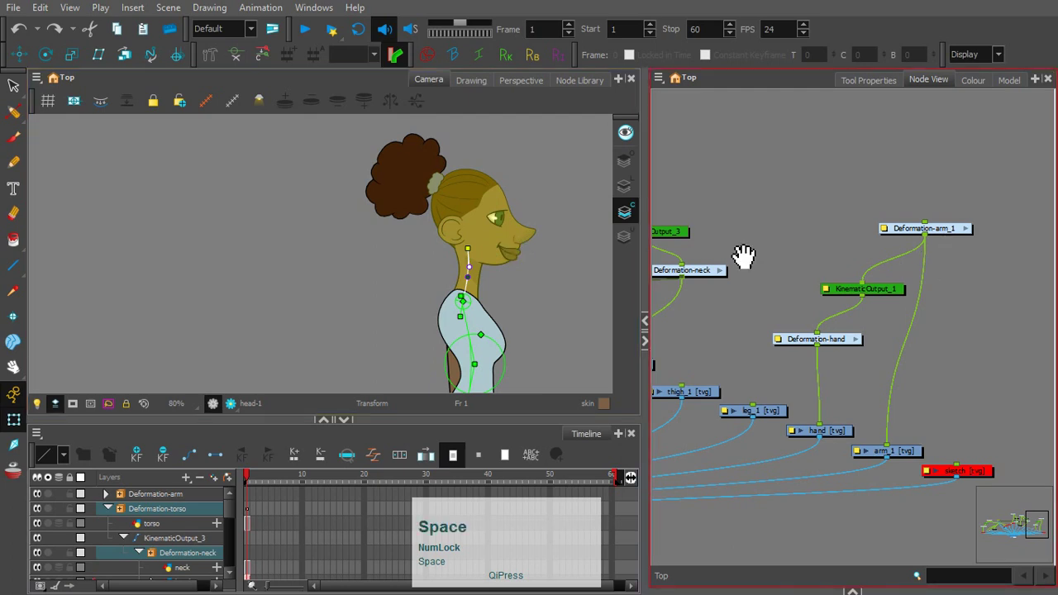
{"action": "left_click_drag", "start_coordinate": [739, 255], "coordinate": [850, 242]}
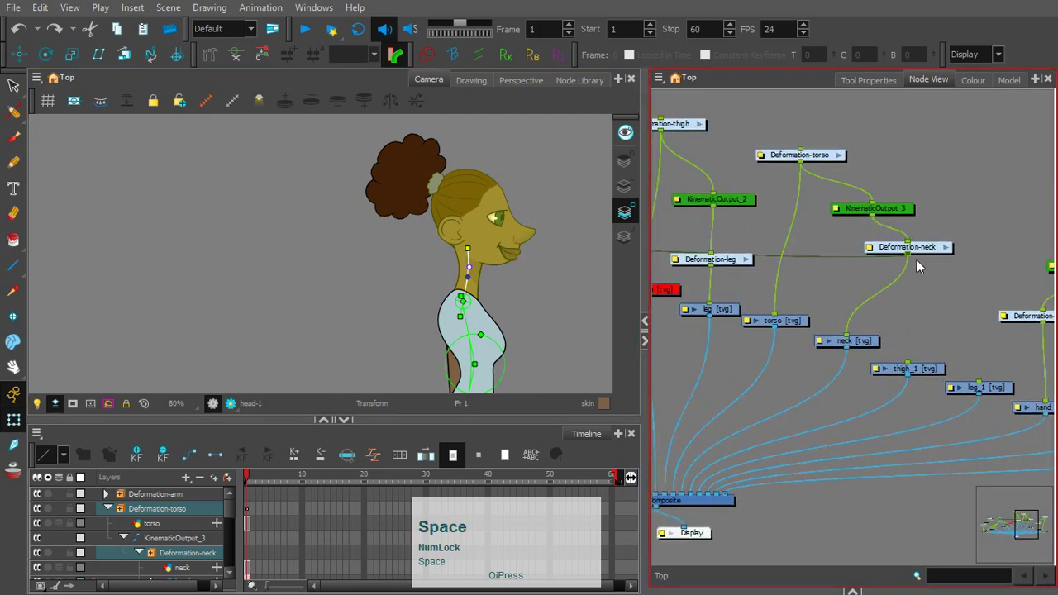
{"action": "left_click_drag", "start_coordinate": [895, 206], "coordinate": [888, 140]}
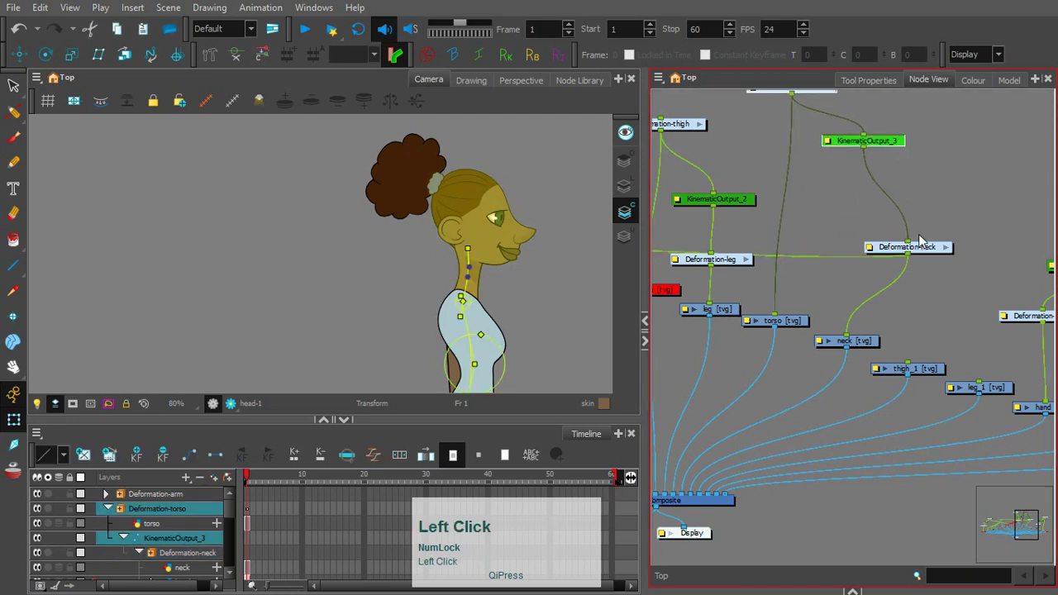
{"action": "left_click_drag", "start_coordinate": [909, 246], "coordinate": [890, 185]}
{"action": "left_click", "coordinate": [916, 209]}
{"action": "left_click", "coordinate": [908, 188]}
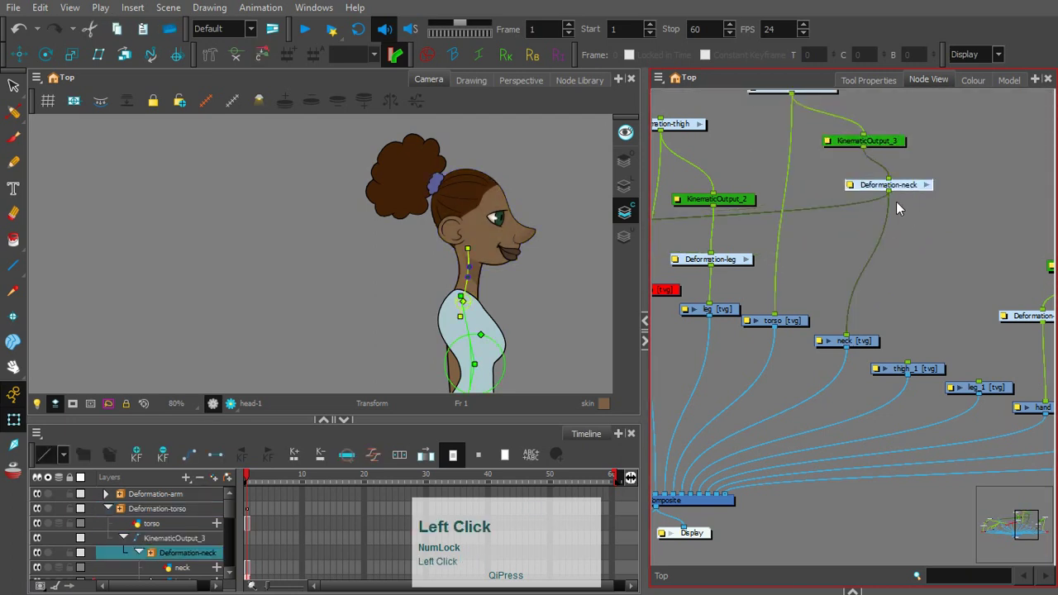
Step: Paste another kinematic output into the connection between Deformation-neck and the head, test the neck's movement, and undo the test
{"action": "key", "text": "space"}
{"action": "mouse_move", "coordinate": [655, 213]}
{"action": "left_mouse_down"}
{"action": "mouse_move", "coordinate": [794, 243]}
{"action": "mouse_move", "coordinate": [926, 248]}
{"action": "left_mouse_up"}
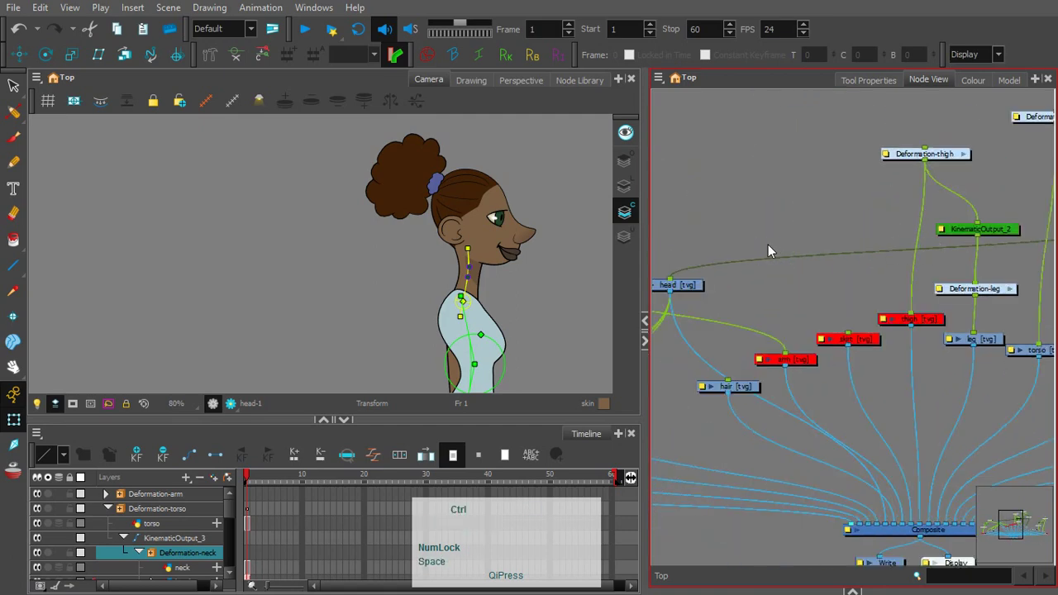
{"action": "key", "text": "ctrl+v"}
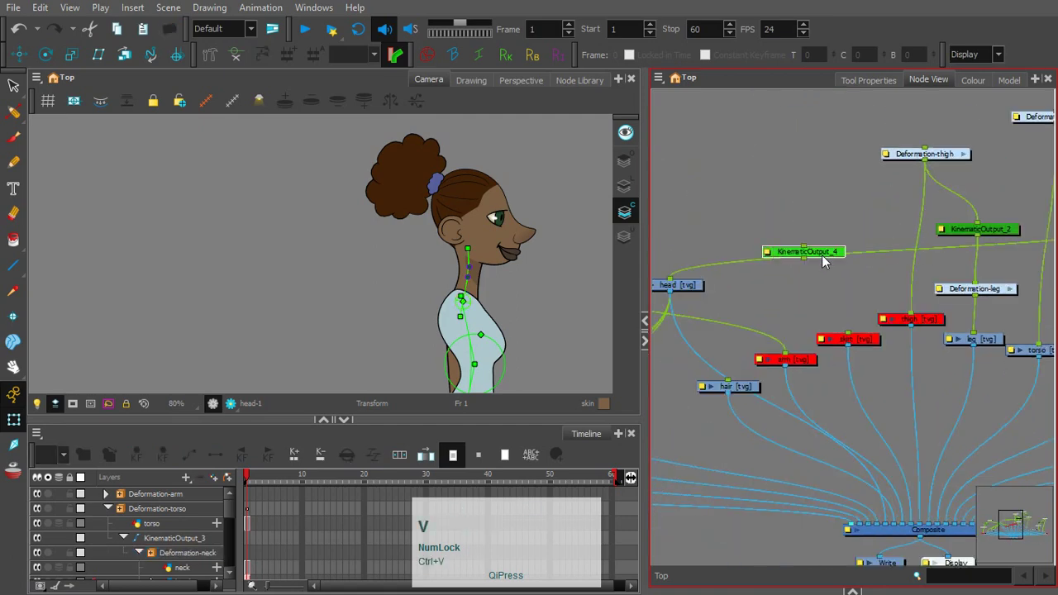
{"action": "left_click_drag", "start_coordinate": [812, 228], "coordinate": [834, 253]}
{"action": "mouse_move", "coordinate": [480, 280]}
{"action": "left_mouse_down"}
{"action": "mouse_move", "coordinate": [468, 269]}
{"action": "mouse_move", "coordinate": [484, 273]}
{"action": "left_mouse_up"}
{"action": "key", "text": "ctrl+z"}
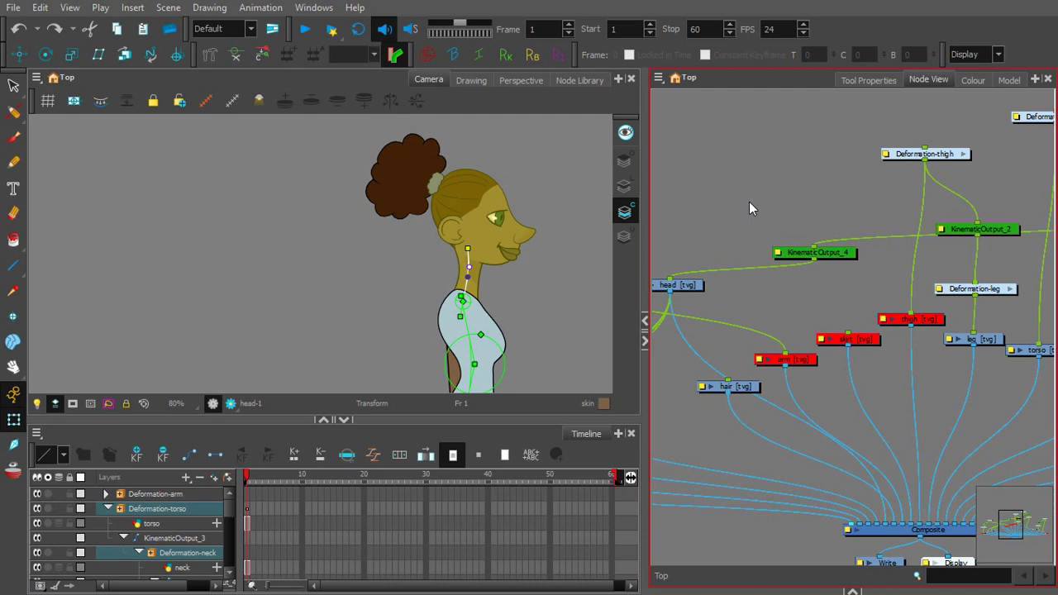
Step: Re-enable the disabled arm, skirt and thigh drawing nodes
{"action": "left_click", "coordinate": [803, 361]}
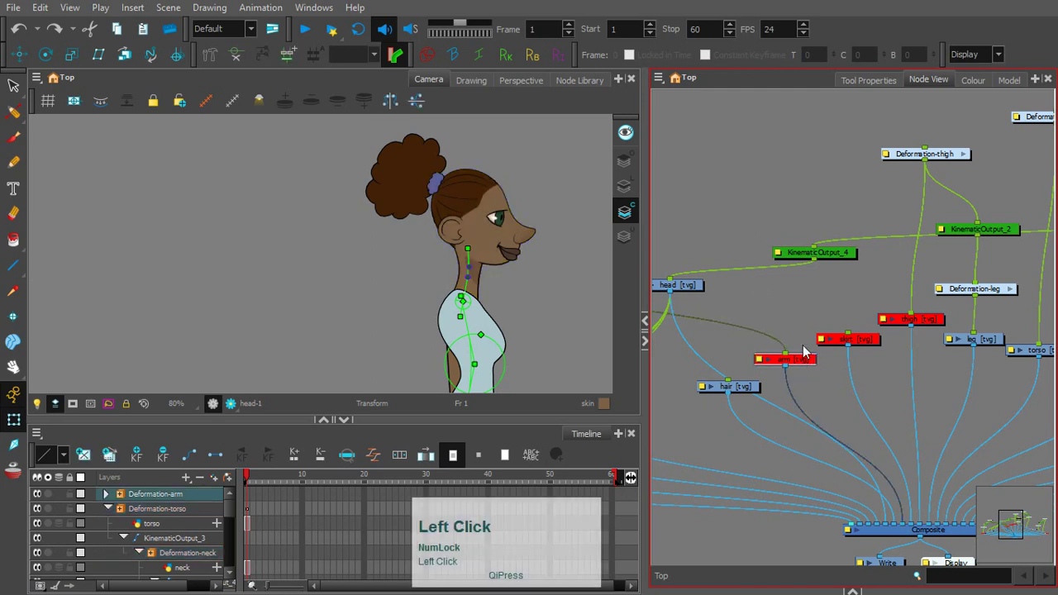
{"action": "key", "text": "a"}
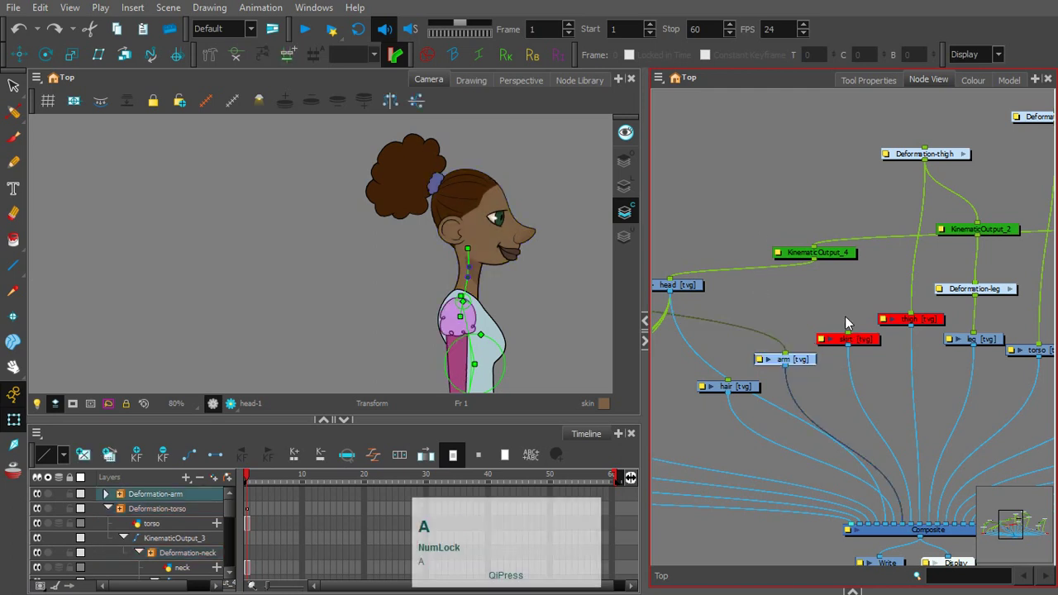
{"action": "left_click", "coordinate": [856, 339]}
{"action": "key", "text": "a"}
{"action": "left_click", "coordinate": [903, 318]}
{"action": "key", "text": "a"}
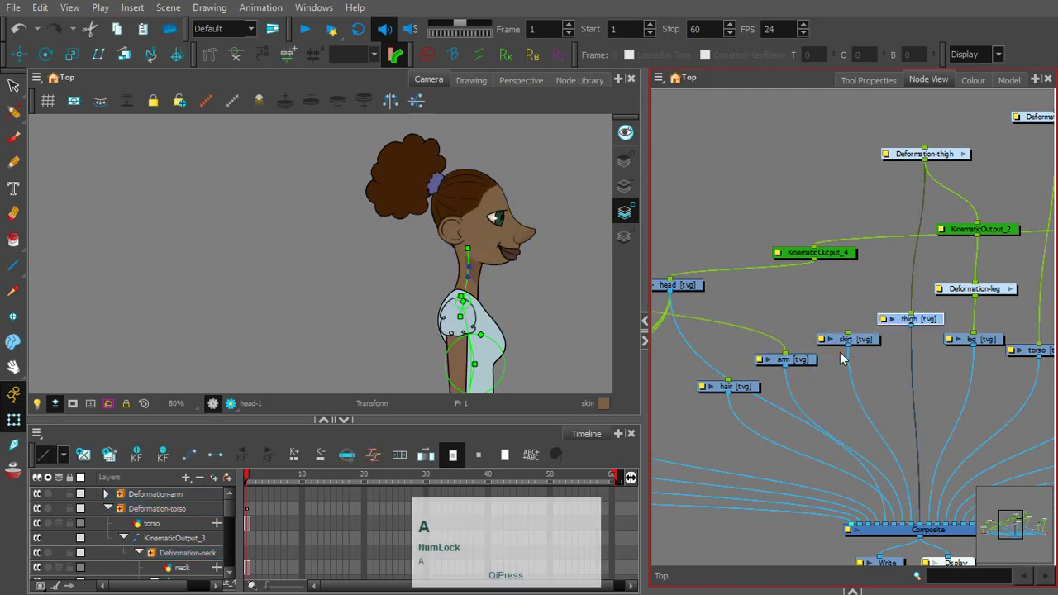
Step: Duplicate the Deformation-thigh, KinematicOutput_2 and Deformation-leg nodes for use on the second leg
{"action": "left_click_drag", "start_coordinate": [844, 354], "coordinate": [894, 365]}
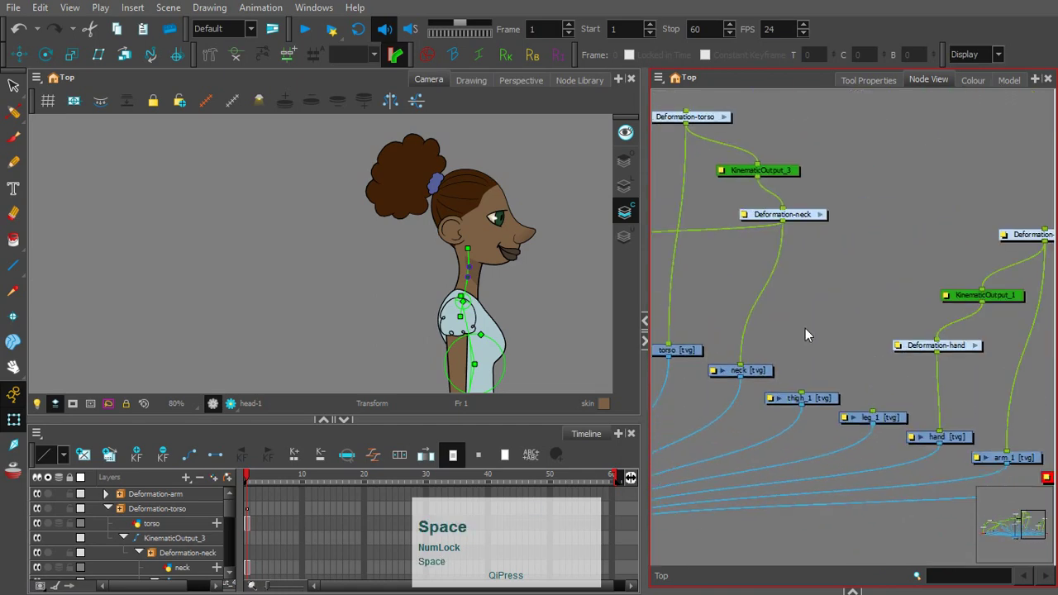
{"action": "left_click", "coordinate": [815, 398]}
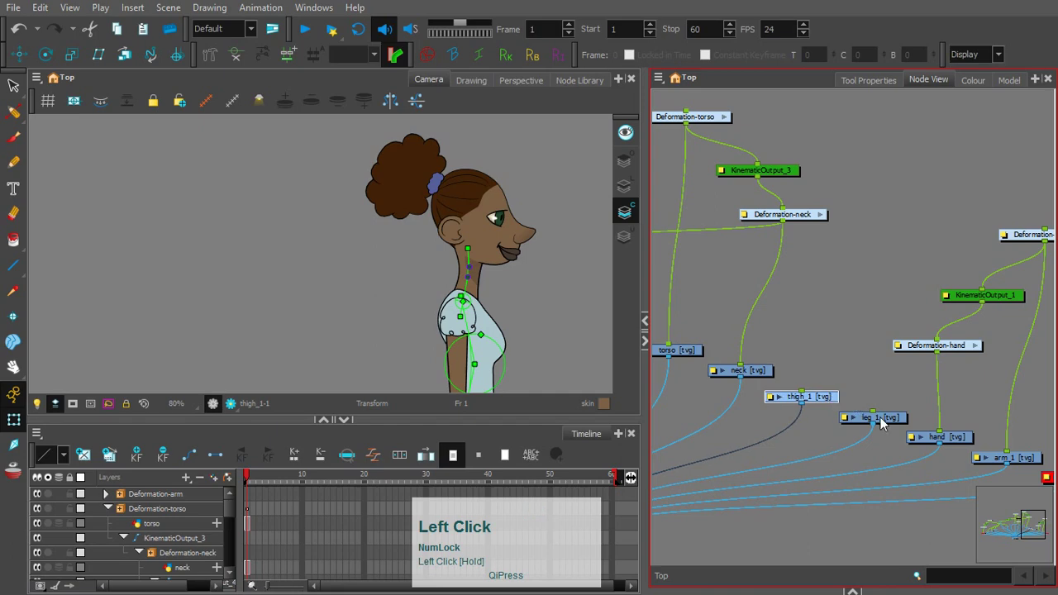
{"action": "left_click_drag", "start_coordinate": [881, 420], "coordinate": [876, 420]}
{"action": "left_click_drag", "start_coordinate": [695, 307], "coordinate": [834, 333]}
{"action": "left_click_drag", "start_coordinate": [663, 286], "coordinate": [856, 289]}
{"action": "left_click_drag", "start_coordinate": [830, 148], "coordinate": [910, 340]}
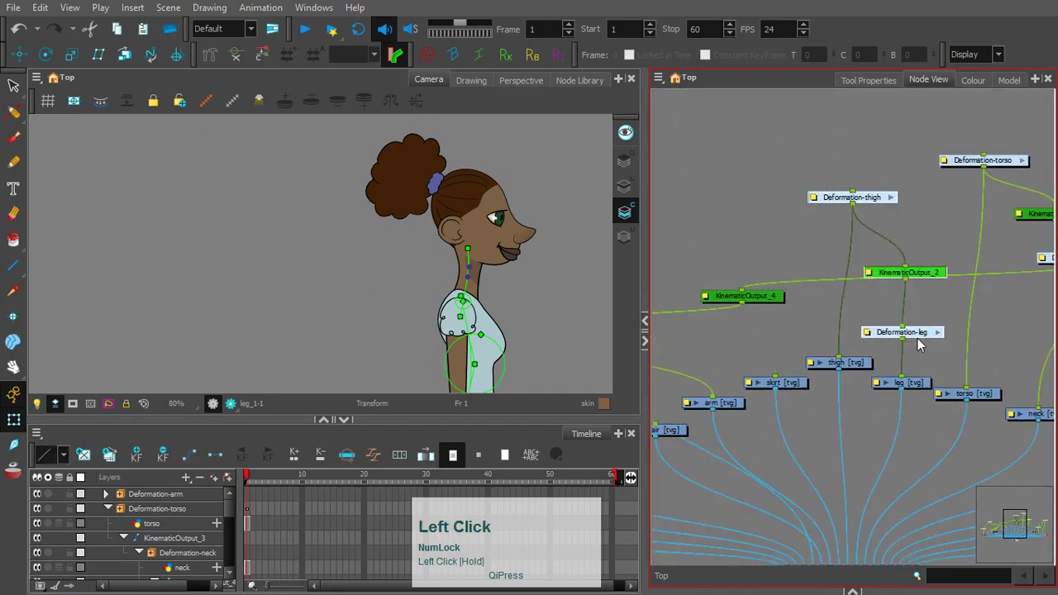
{"action": "left_click", "coordinate": [659, 78]}
{"action": "left_click", "coordinate": [674, 144]}
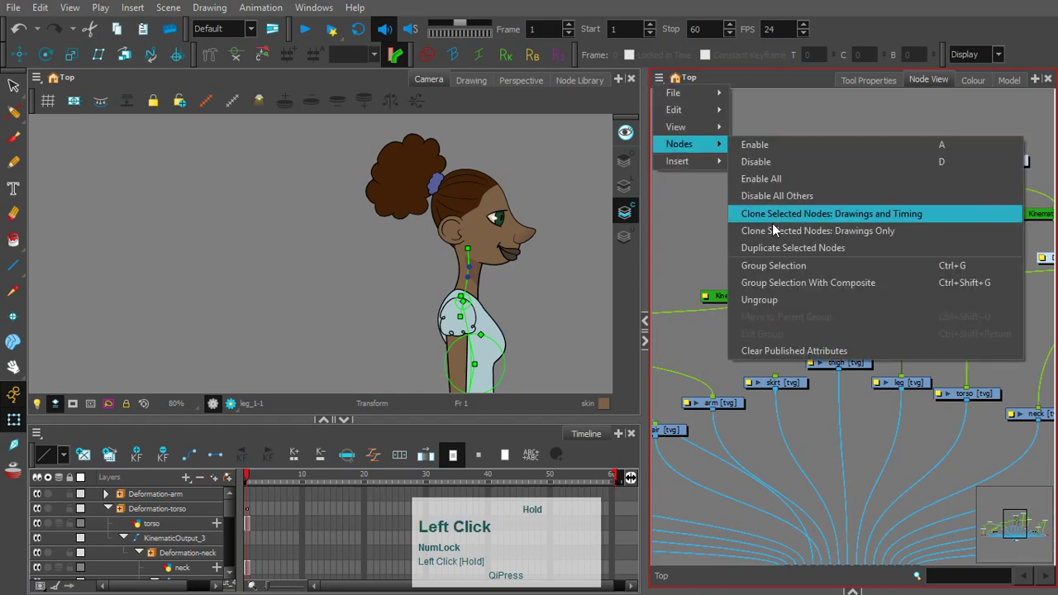
{"action": "left_click", "coordinate": [773, 248]}
Step: Move the duplicated thigh and leg deformation chain above the thigh_1 and leg_1 drawings
{"action": "key", "text": "space"}
{"action": "left_click_drag", "start_coordinate": [837, 330], "coordinate": [744, 289]}
{"action": "left_click_drag", "start_coordinate": [728, 253], "coordinate": [1057, 227]}
{"action": "key", "text": "space"}
{"action": "left_click_drag", "start_coordinate": [938, 273], "coordinate": [793, 263]}
Step: Connect Deformation-thigh_1 to the thigh_1 drawing and Deformation-leg_1 to leg_1, and shift the chain slightly up
{"action": "left_click_drag", "start_coordinate": [844, 147], "coordinate": [782, 346]}
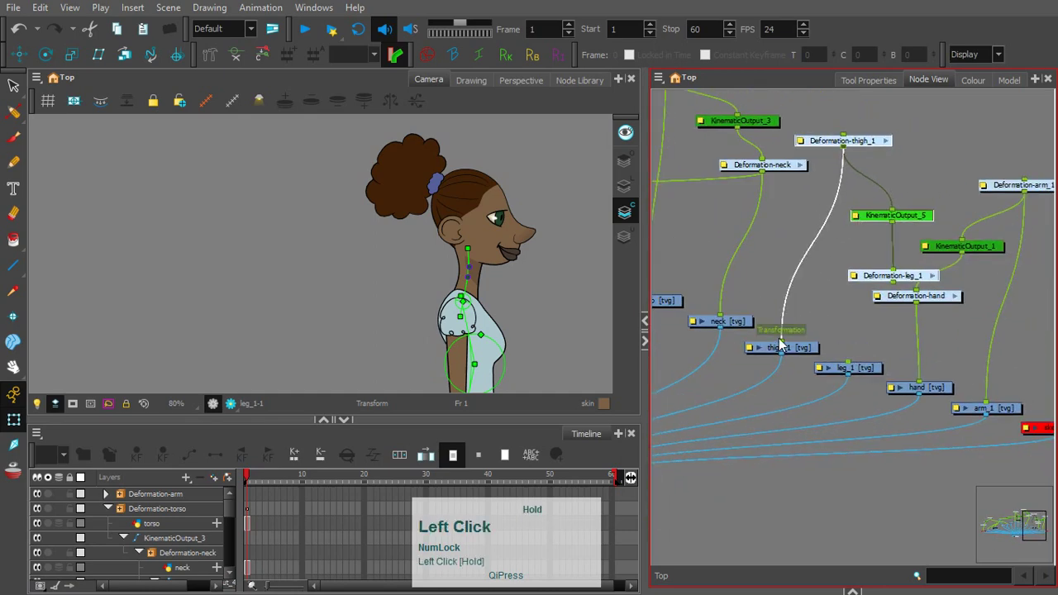
{"action": "left_click_drag", "start_coordinate": [893, 282], "coordinate": [845, 354]}
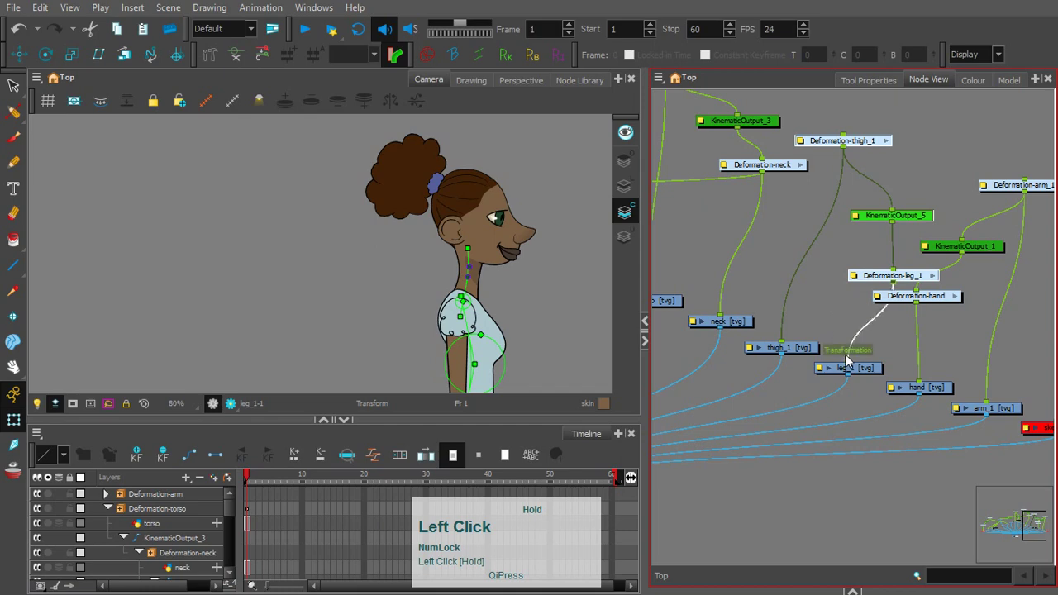
{"action": "left_click_drag", "start_coordinate": [915, 275], "coordinate": [896, 253]}
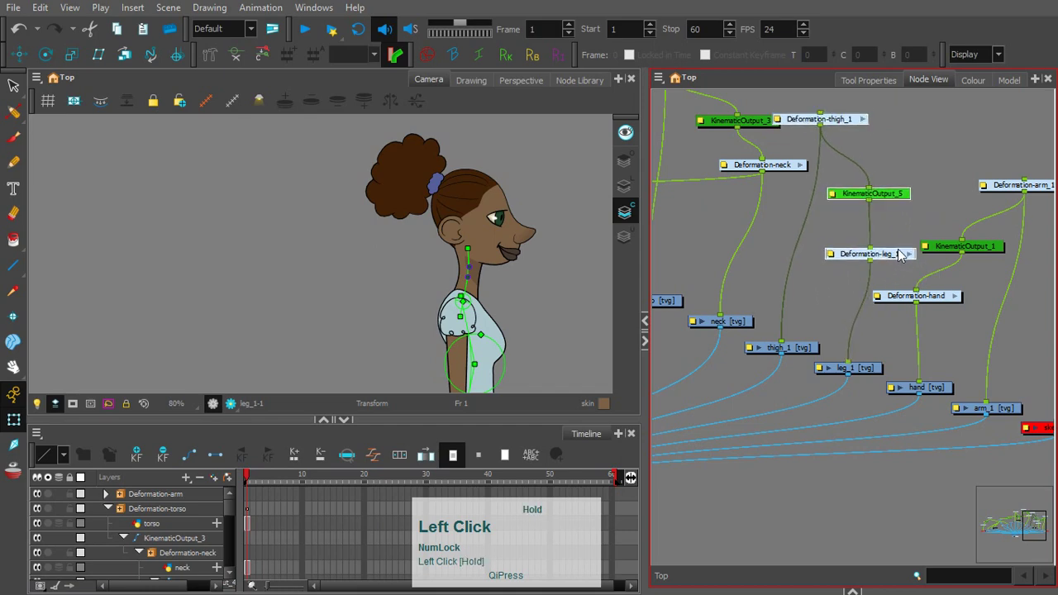
{"action": "left_click", "coordinate": [777, 294]}
Step: Examine the whole node network, the head drawing's connections and the nodes around the skirt for parts without links
{"action": "scroll", "coordinate": [780, 266], "scroll_direction": "down", "scroll_amount": 6}
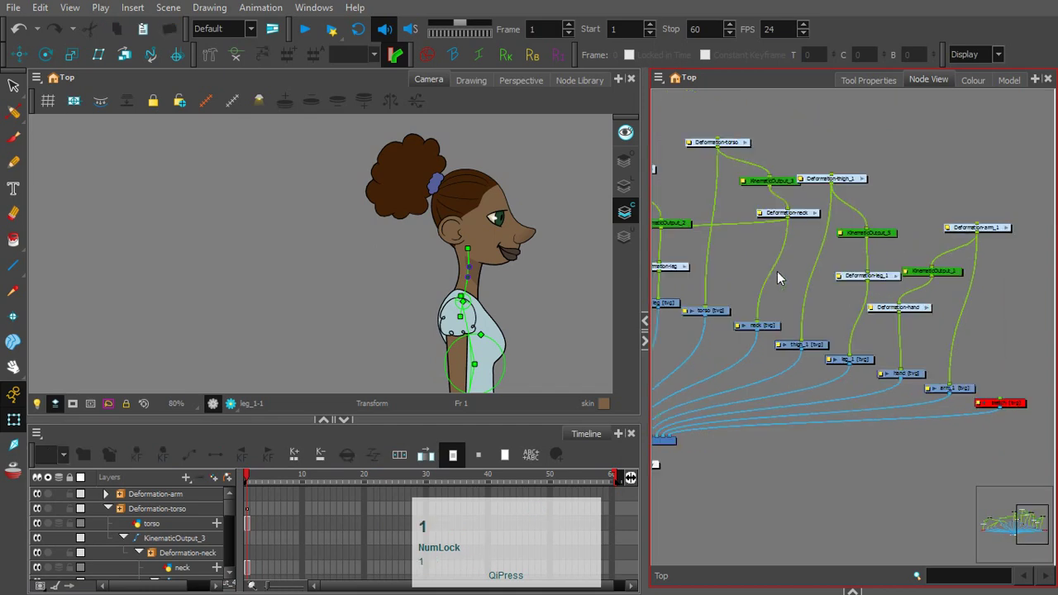
{"action": "left_click_drag", "start_coordinate": [747, 309], "coordinate": [866, 284]}
{"action": "key", "text": "1"}
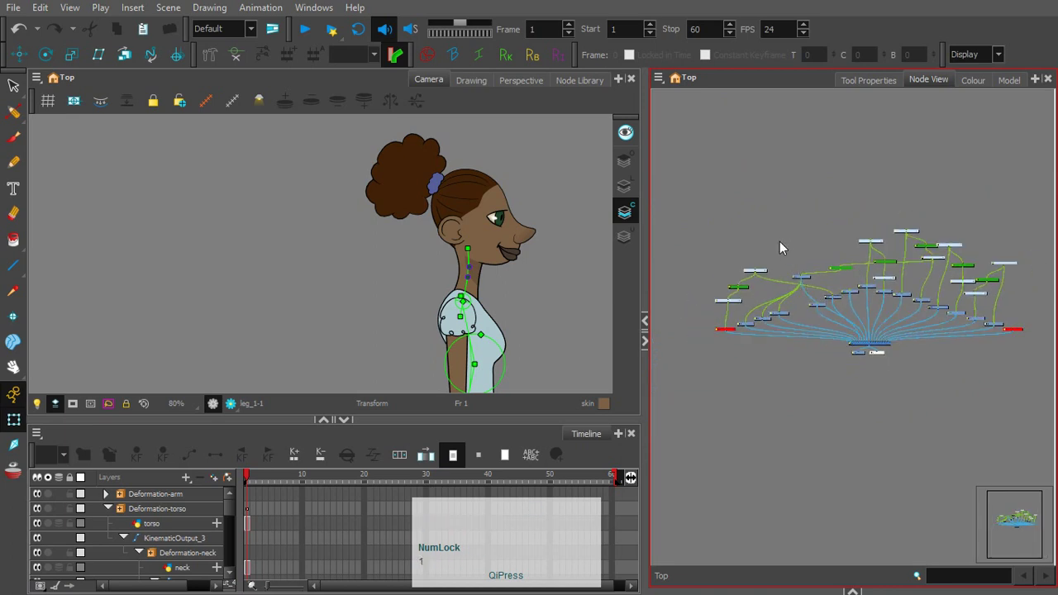
{"action": "left_click", "coordinate": [801, 277]}
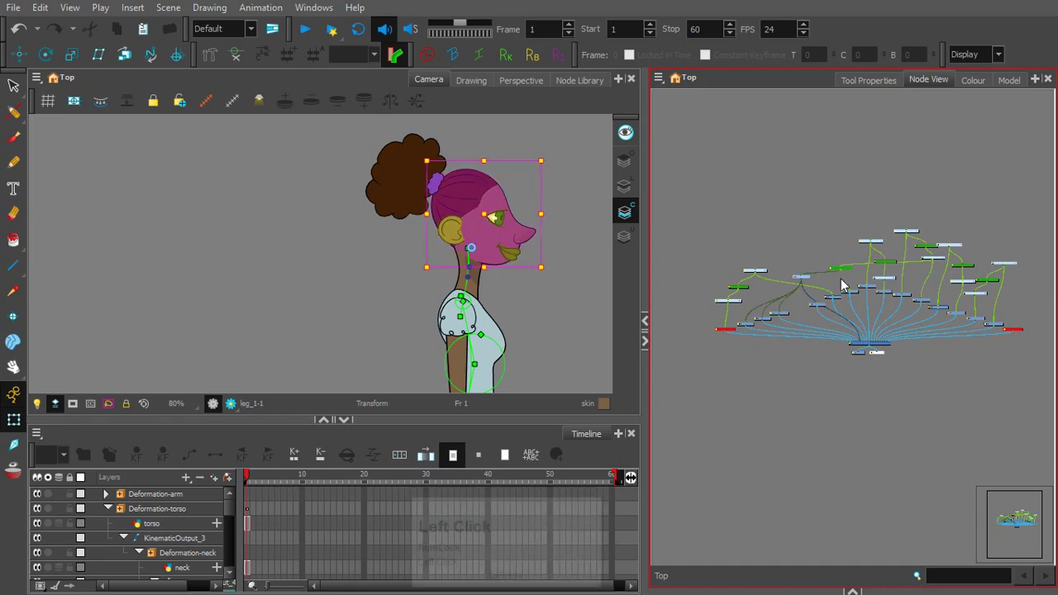
{"action": "key", "text": "2"}
{"action": "key", "text": "2"}
{"action": "key", "text": "2"}
{"action": "key", "text": "2"}
{"action": "key", "text": "space"}
{"action": "left_click_drag", "start_coordinate": [848, 257], "coordinate": [839, 295]}
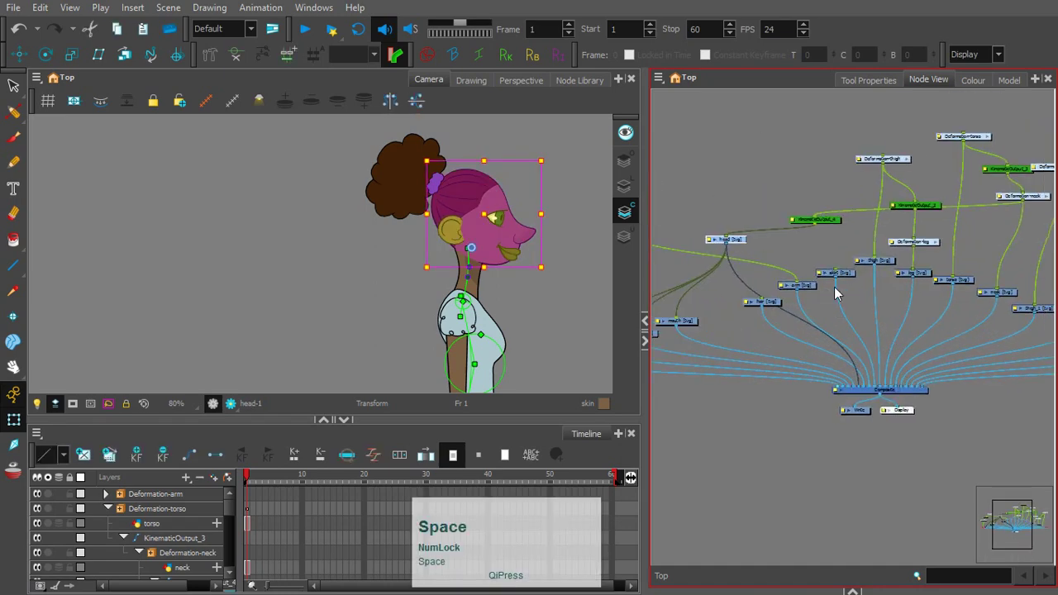
{"action": "left_click", "coordinate": [835, 253]}
{"action": "key", "text": "2"}
{"action": "key", "text": "2"}
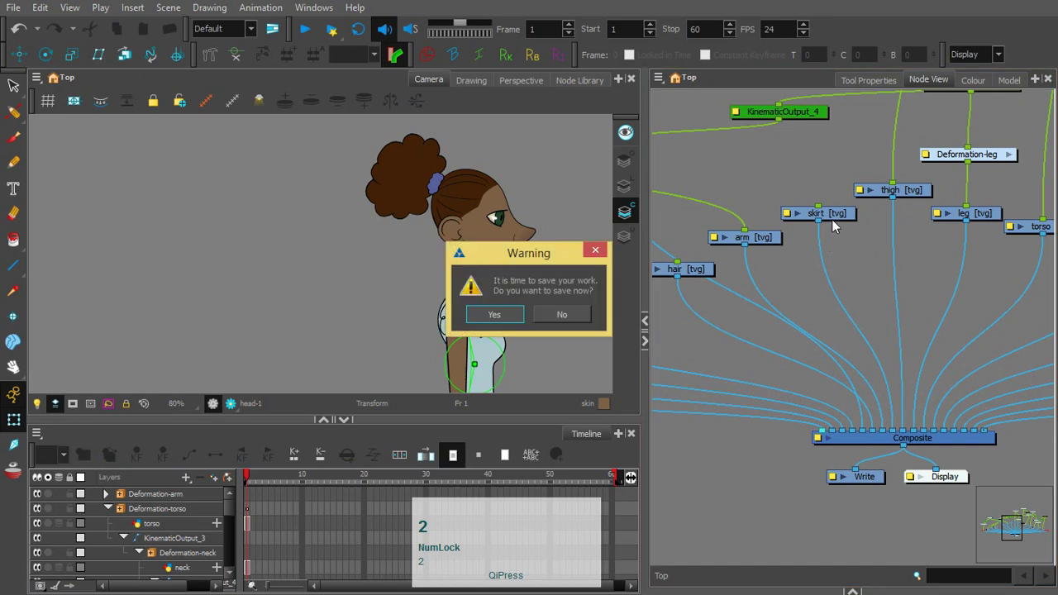
Step: Save the scene
{"action": "left_click", "coordinate": [496, 314]}
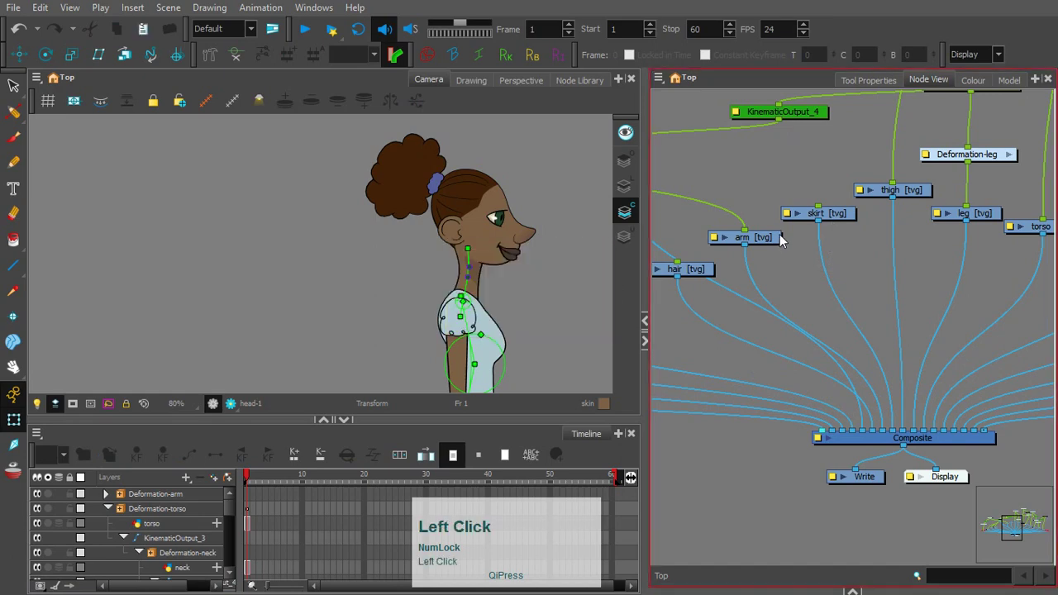
{"action": "key", "text": "space"}
{"action": "left_click_drag", "start_coordinate": [824, 202], "coordinate": [875, 297]}
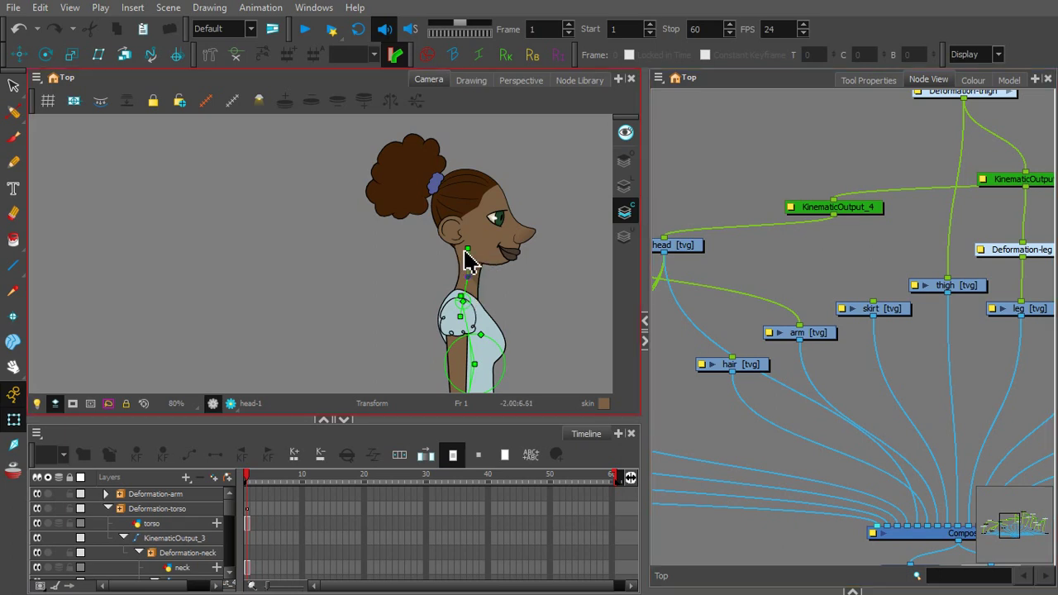
Step: Bend the neck curve to test how the head and hair follow, and undo the bend
{"action": "left_click_drag", "start_coordinate": [468, 260], "coordinate": [504, 261]}
{"action": "key", "text": "ctrl+z"}
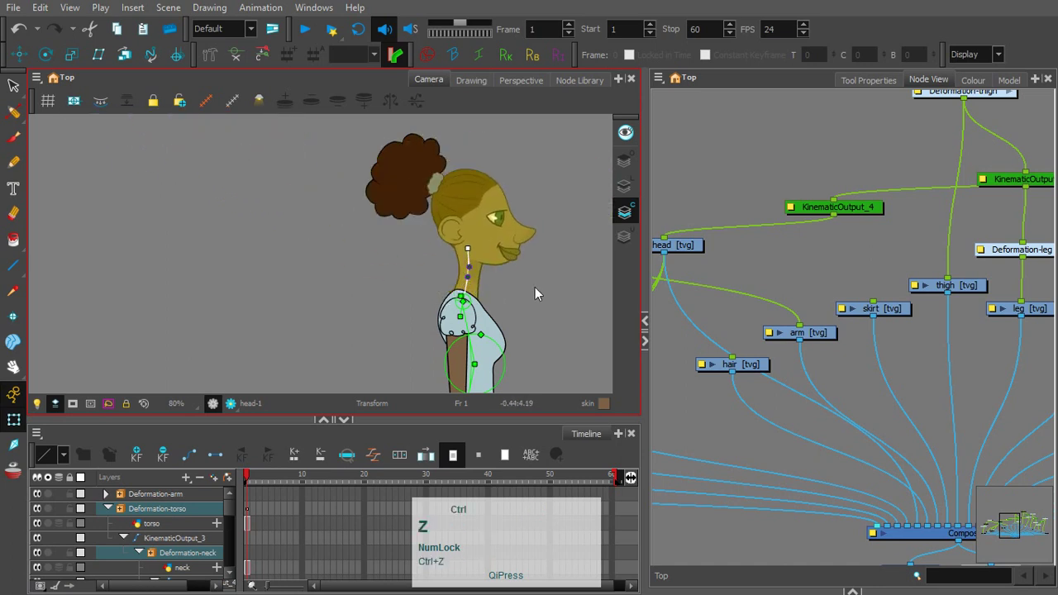
{"action": "left_click", "coordinate": [800, 190]}
Step: Move the hair drawing node to sit beneath the head node
{"action": "left_click_drag", "start_coordinate": [792, 255], "coordinate": [976, 217]}
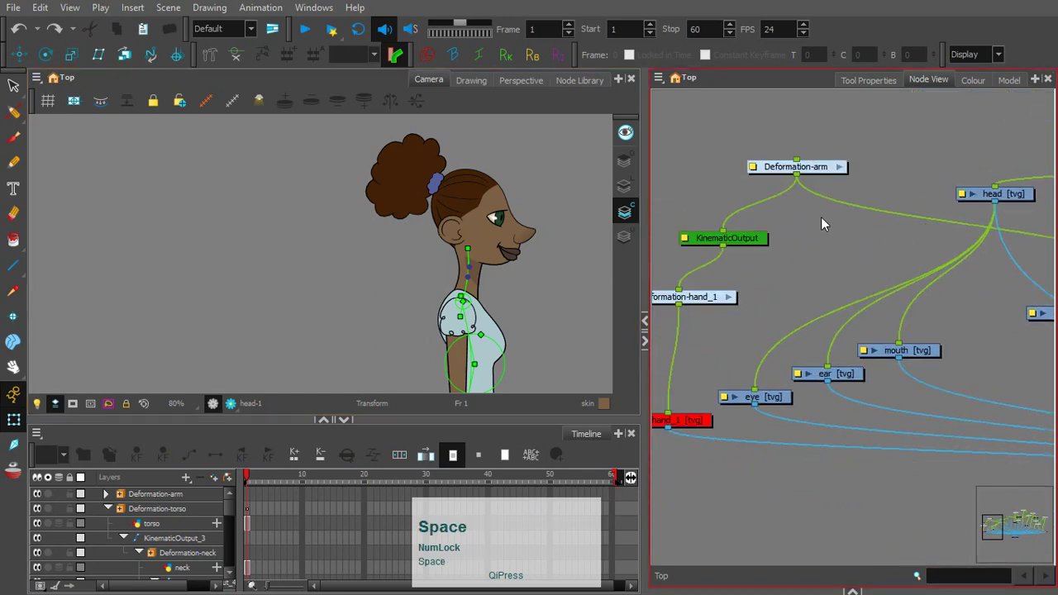
{"action": "left_click_drag", "start_coordinate": [821, 222], "coordinate": [717, 300]}
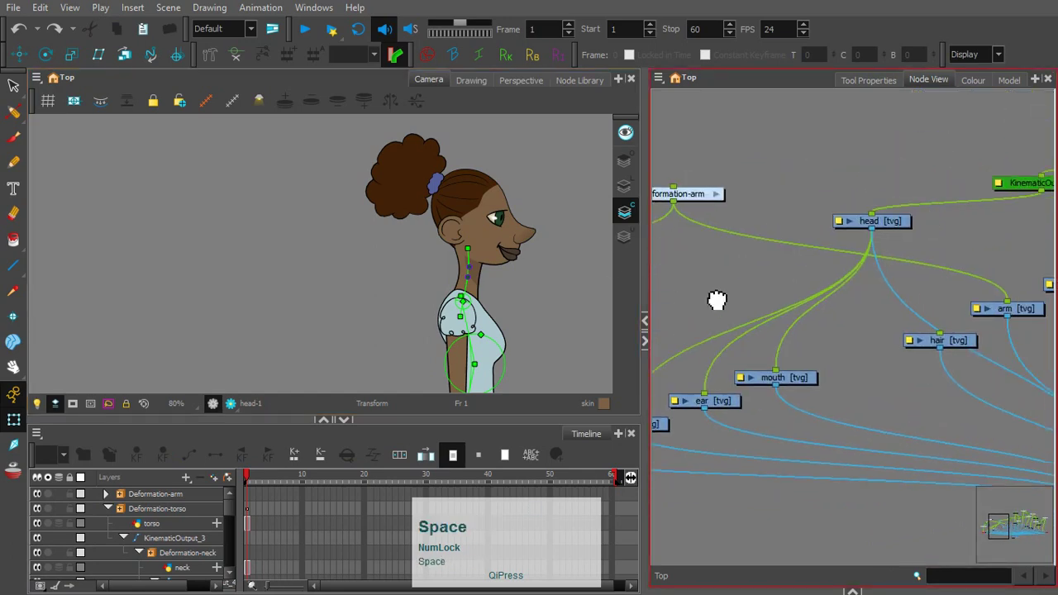
{"action": "left_click_drag", "start_coordinate": [1023, 291], "coordinate": [870, 304]}
{"action": "left_click_drag", "start_coordinate": [807, 349], "coordinate": [754, 360]}
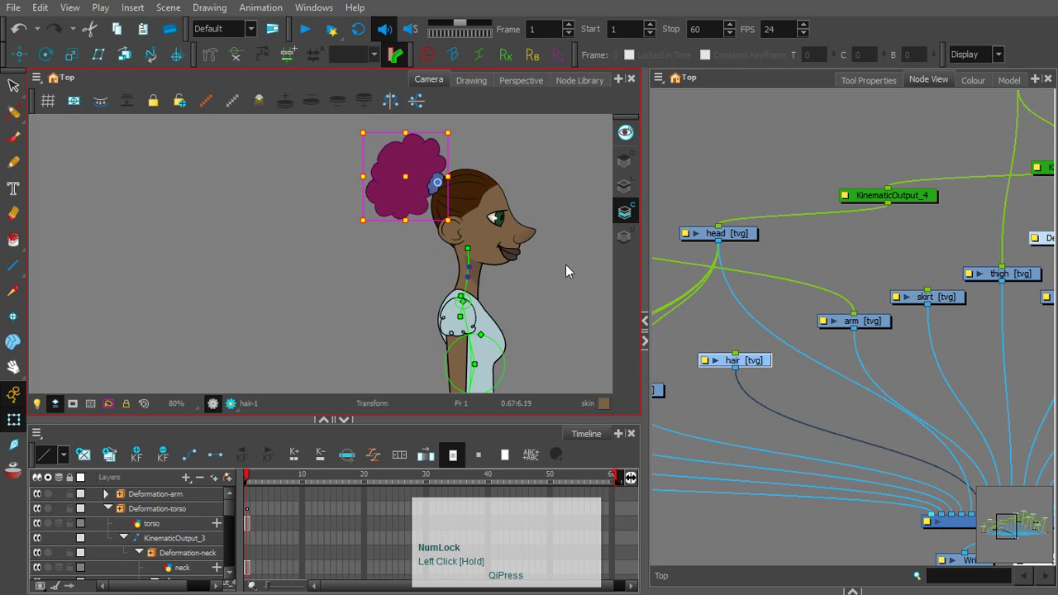
{"action": "left_click_drag", "start_coordinate": [757, 363], "coordinate": [750, 373]}
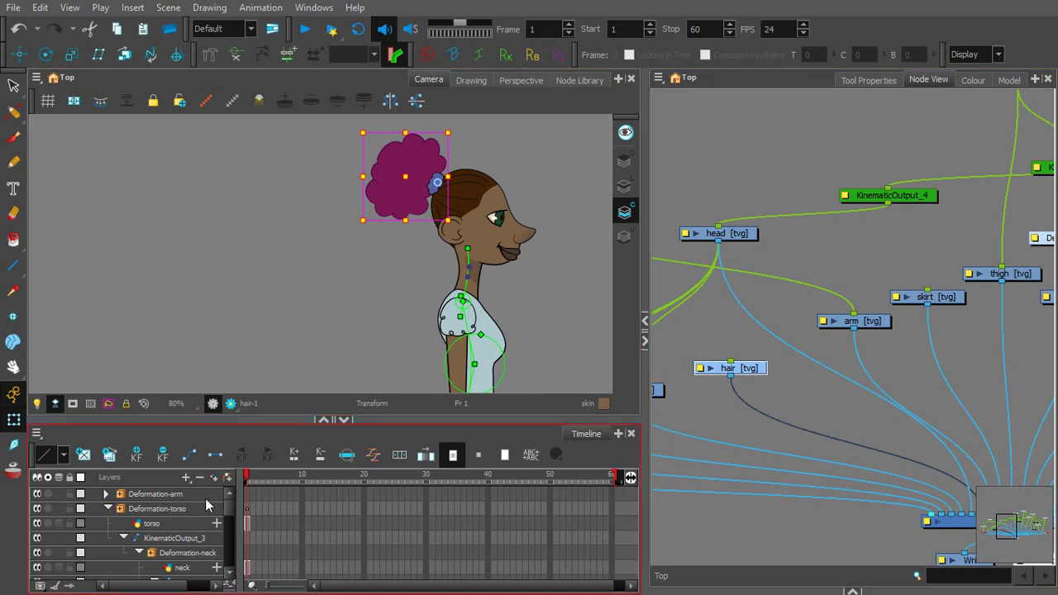
Step: Add a parent peg to the hair drawing and place the peg node between head and hair
{"action": "left_click", "coordinate": [149, 477]}
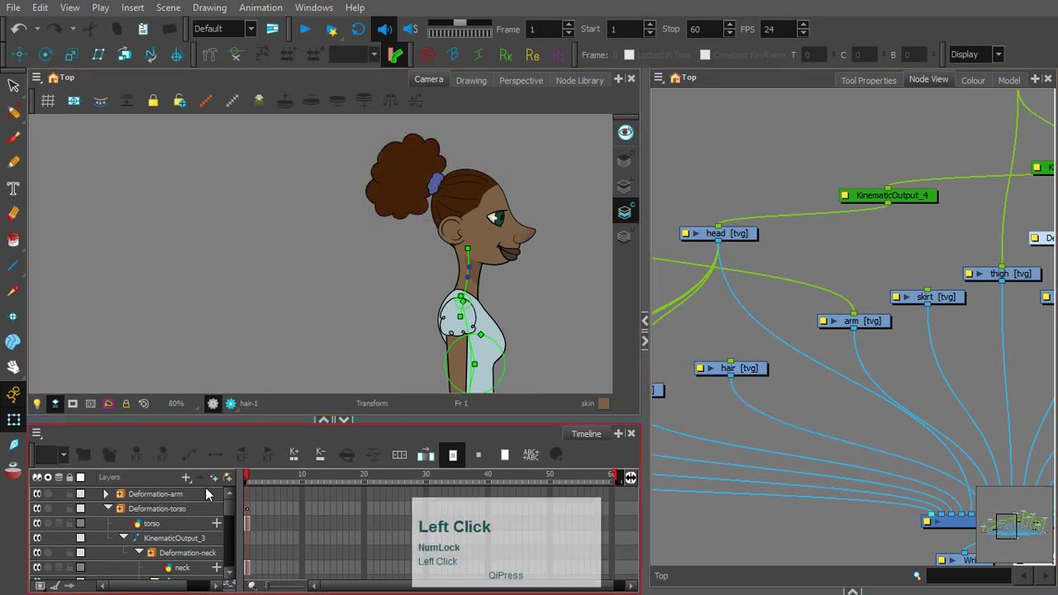
{"action": "left_click", "coordinate": [744, 370]}
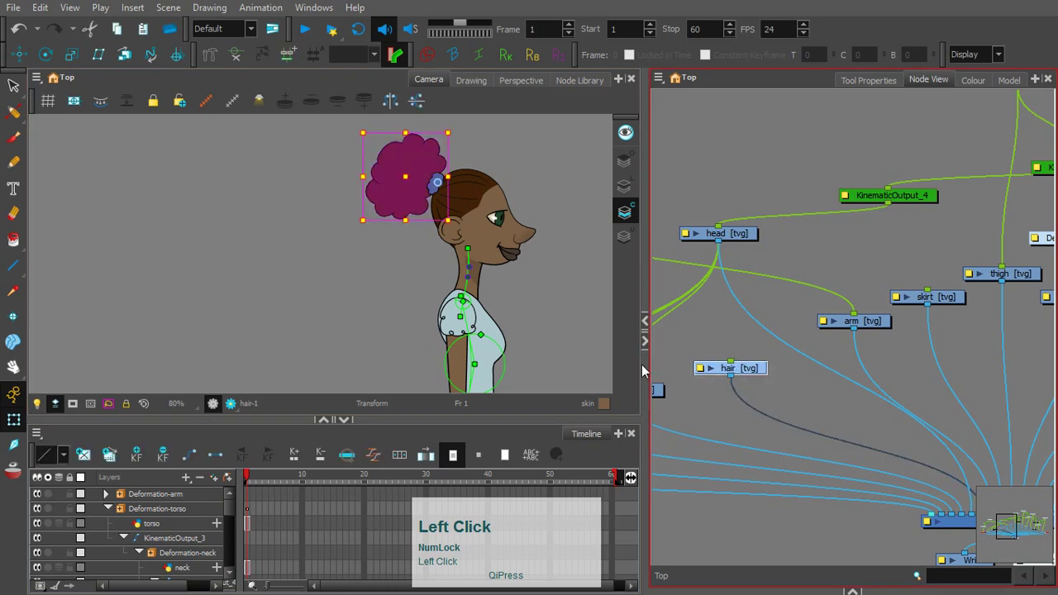
{"action": "left_click", "coordinate": [229, 487]}
{"action": "left_click_drag", "start_coordinate": [1007, 523], "coordinate": [1020, 535]}
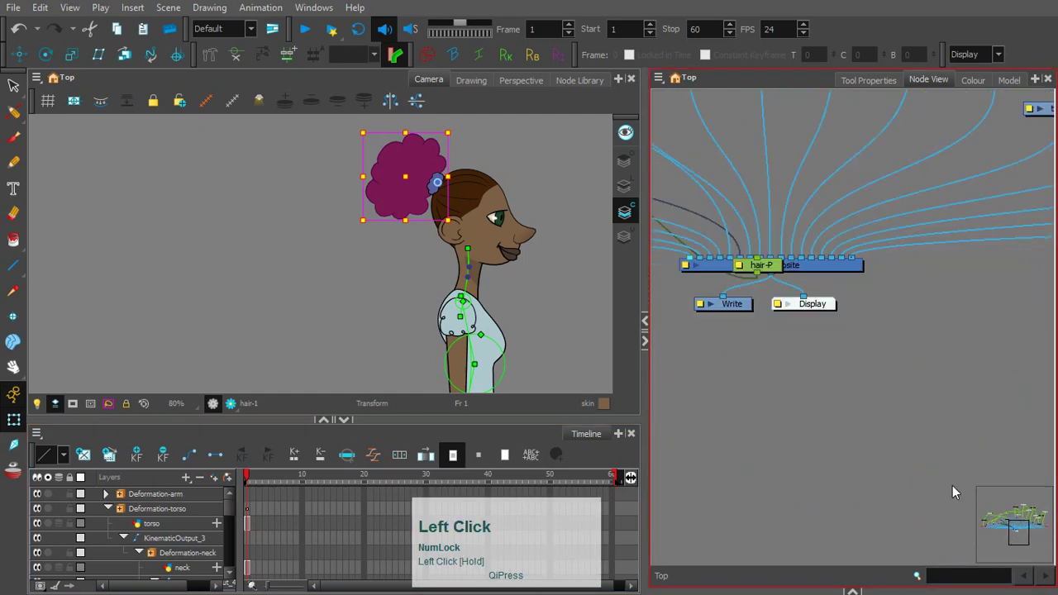
{"action": "left_click_drag", "start_coordinate": [768, 276], "coordinate": [718, 190]}
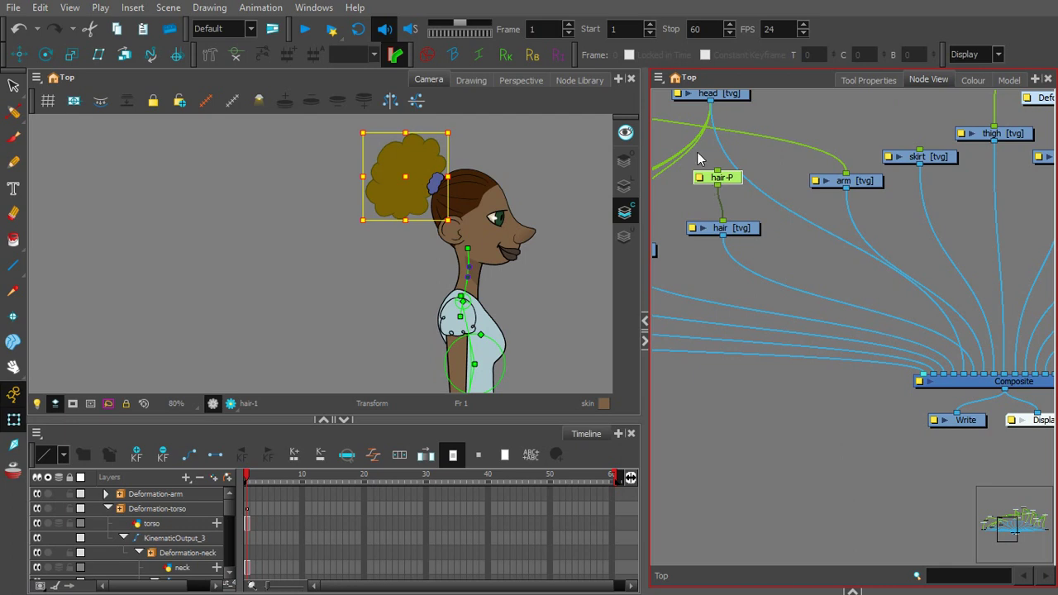
Step: Connect the head drawing's output to the hair-P peg and align the peg and hair nodes
{"action": "mouse_move", "coordinate": [718, 172]}
{"action": "left_mouse_down"}
{"action": "mouse_move", "coordinate": [711, 123]}
{"action": "mouse_move", "coordinate": [732, 187]}
{"action": "left_mouse_up"}
{"action": "left_click", "coordinate": [740, 232]}
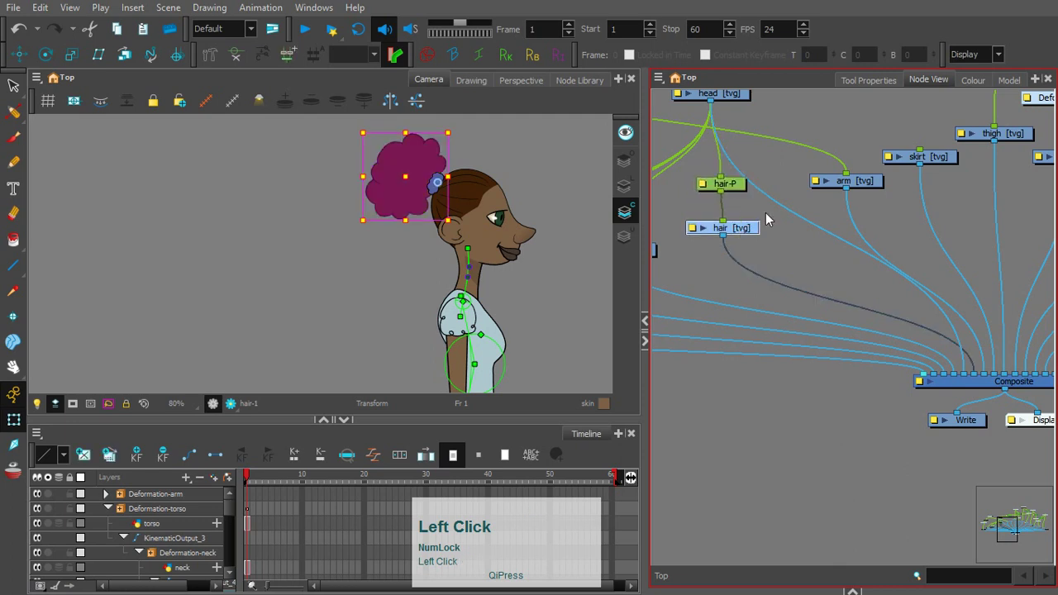
{"action": "left_click", "coordinate": [804, 195]}
{"action": "left_click_drag", "start_coordinate": [746, 229], "coordinate": [747, 231]}
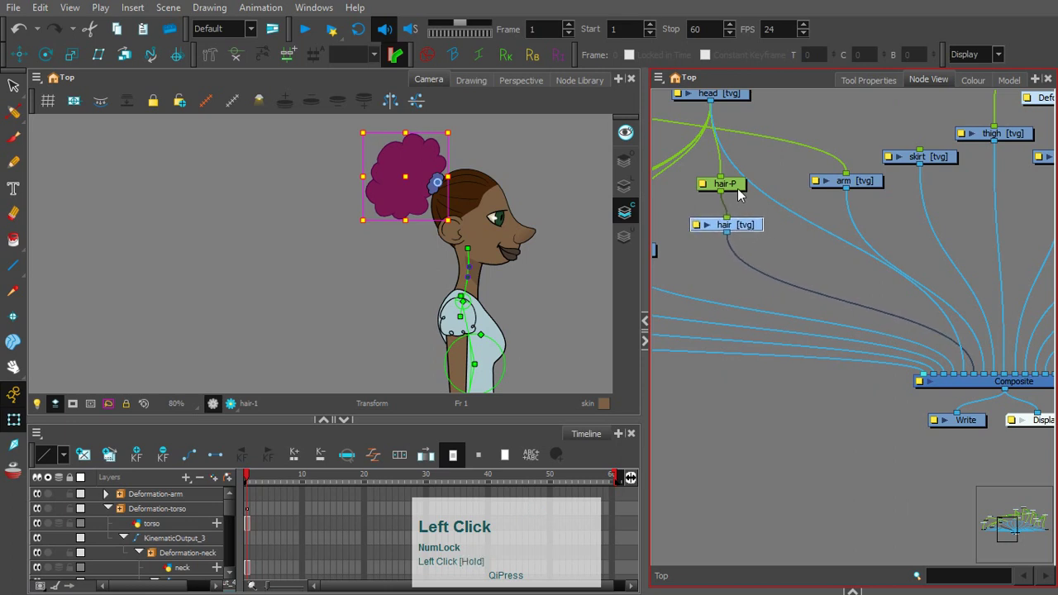
{"action": "left_click_drag", "start_coordinate": [740, 188], "coordinate": [741, 188]}
{"action": "left_click_drag", "start_coordinate": [745, 229], "coordinate": [745, 232]}
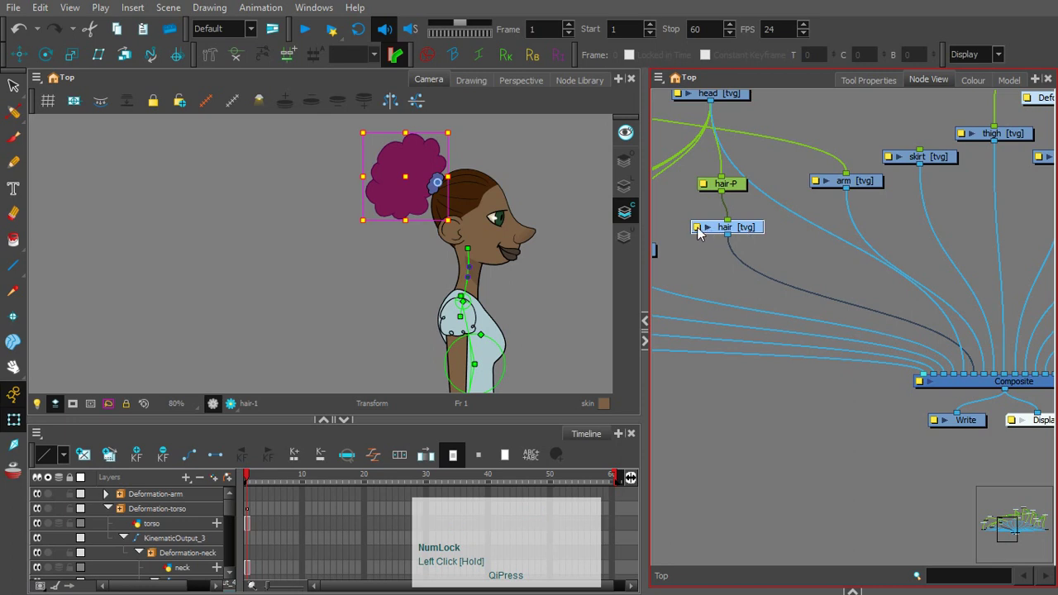
Step: Set the hair layer's embedded pivot option to Apply Embedded Pivot on Parent Peg
{"action": "double_click", "coordinate": [697, 232]}
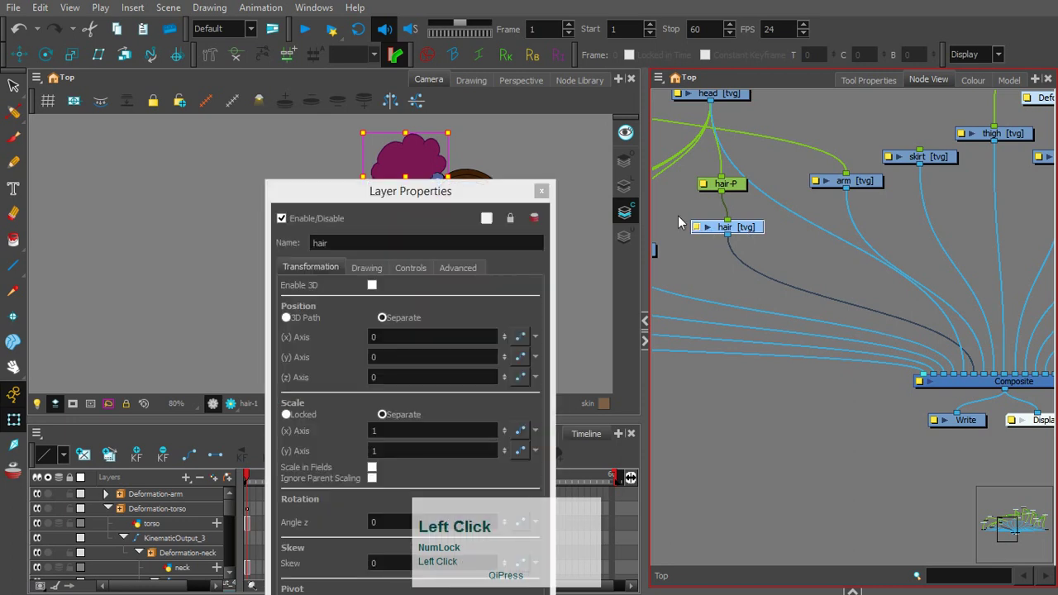
{"action": "left_click_drag", "start_coordinate": [745, 229], "coordinate": [745, 229]}
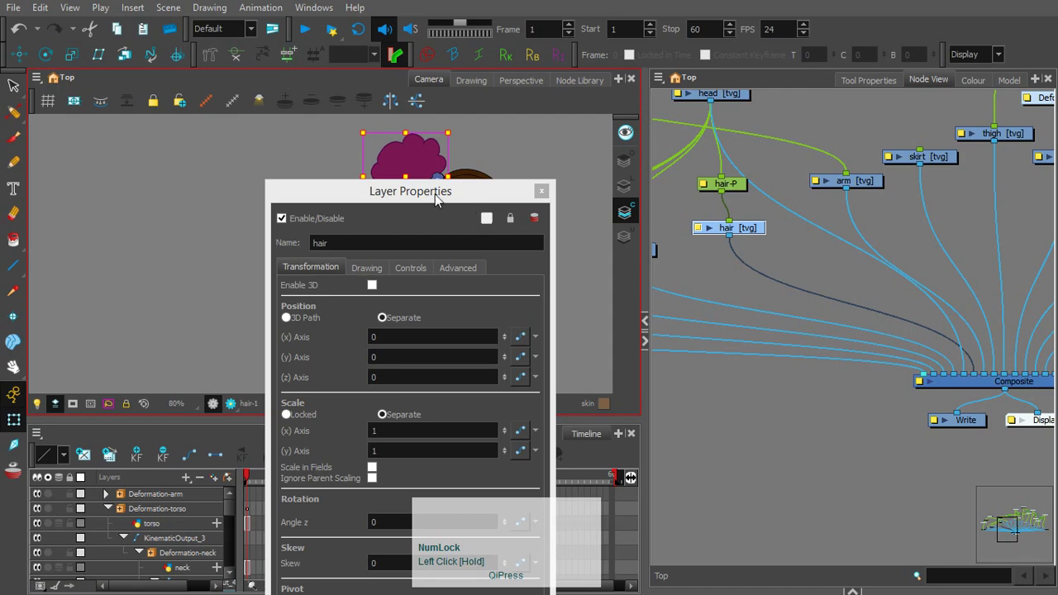
{"action": "left_click_drag", "start_coordinate": [435, 194], "coordinate": [277, 20]}
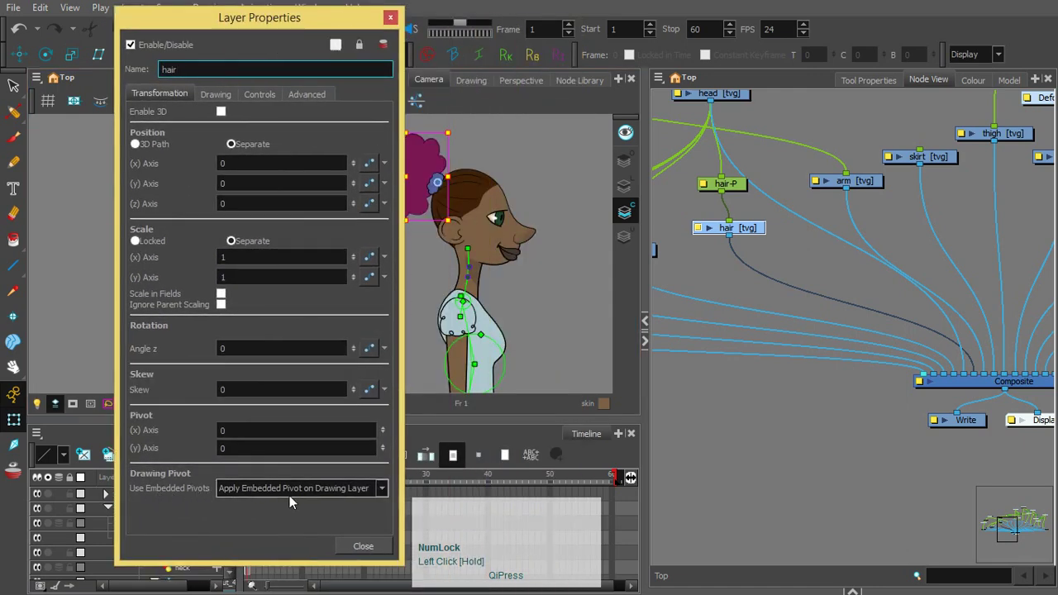
{"action": "left_click", "coordinate": [385, 489]}
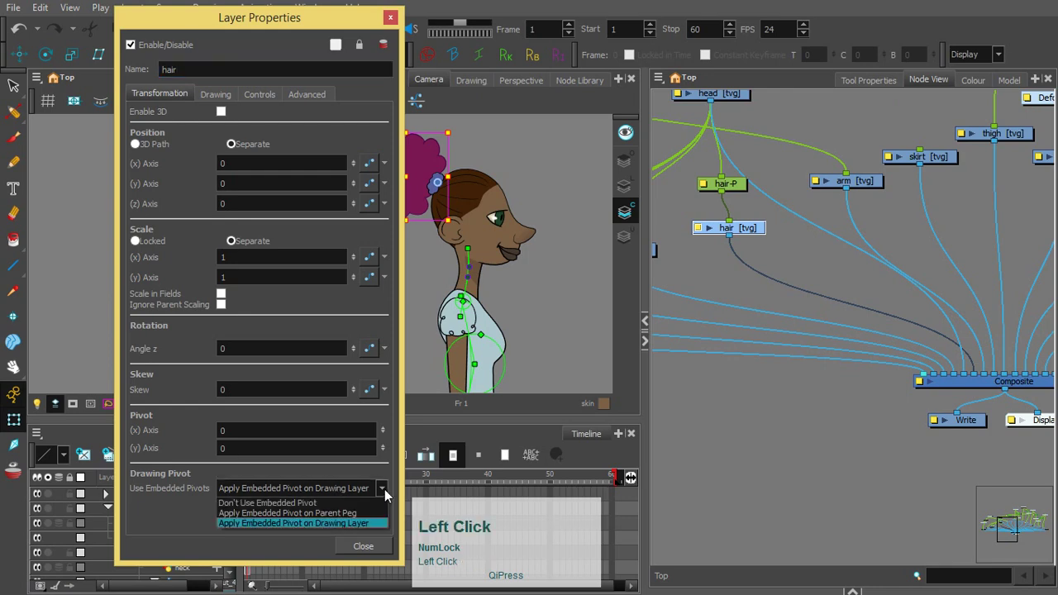
{"action": "left_click", "coordinate": [341, 514]}
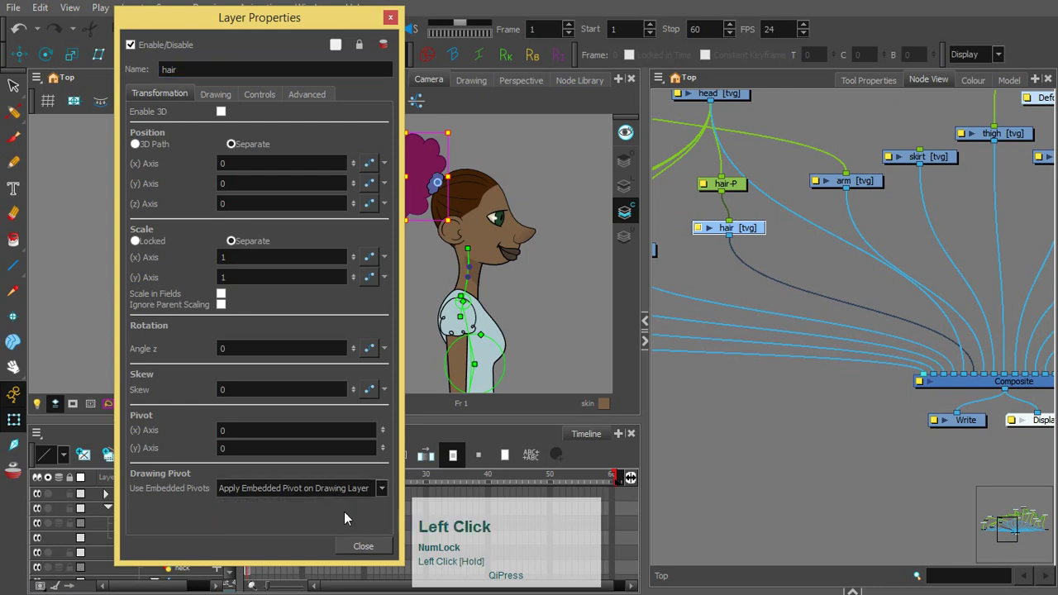
{"action": "left_click", "coordinate": [363, 546]}
{"action": "left_click", "coordinate": [688, 279]}
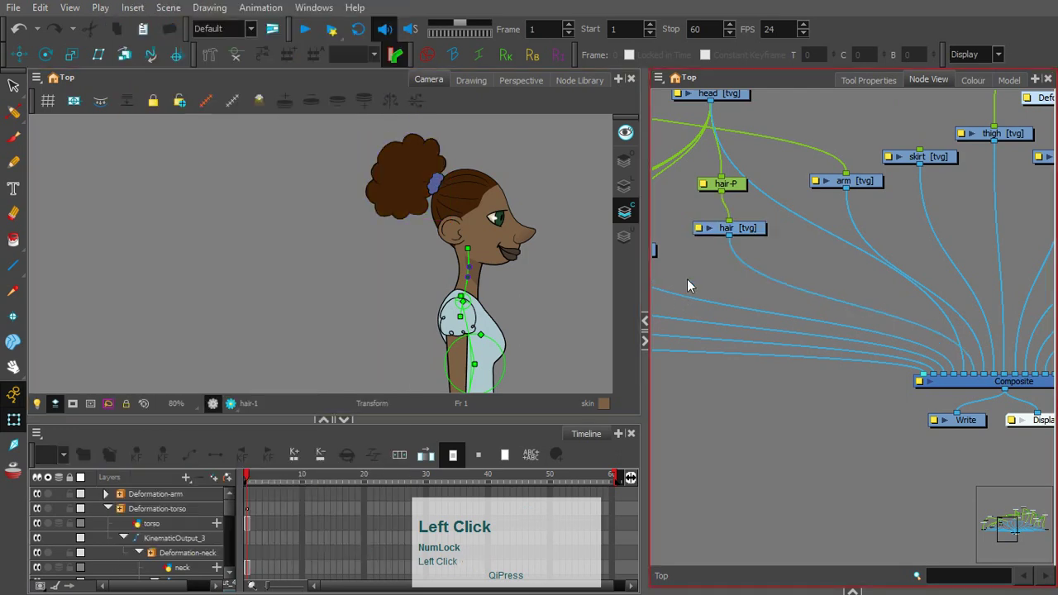
Step: Rotate the hair-P peg counterclockwise about its pivot at the hair tie to test the hair's movement
{"action": "left_click", "coordinate": [728, 227]}
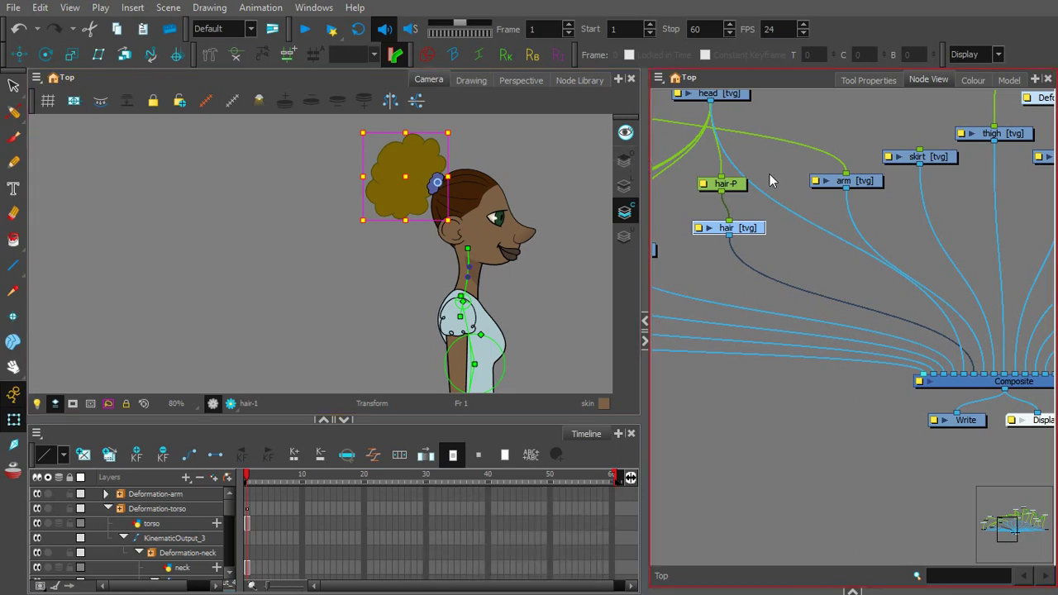
{"action": "left_click", "coordinate": [731, 185]}
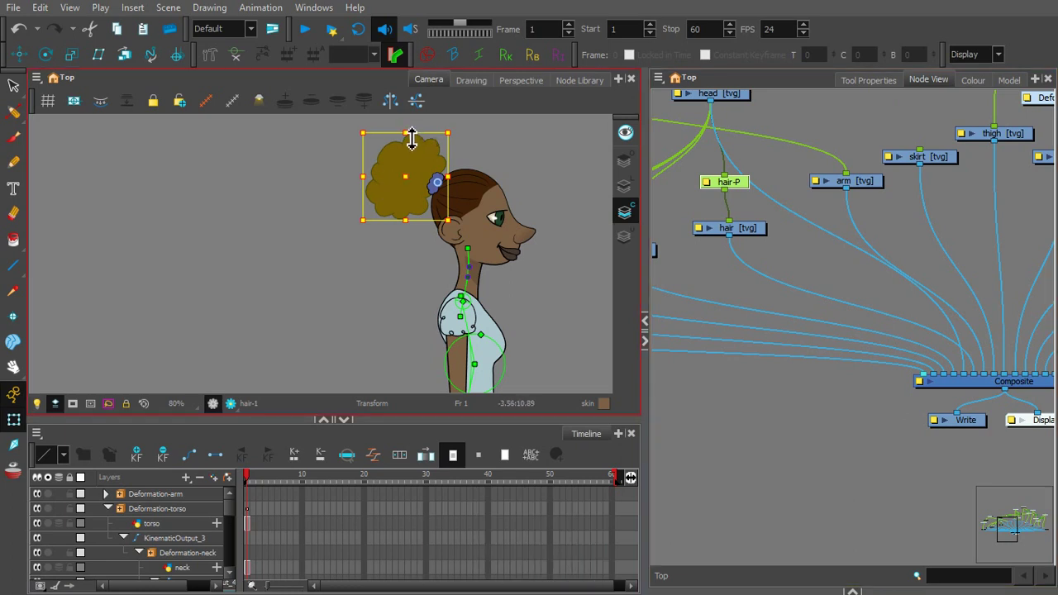
{"action": "mouse_move", "coordinate": [413, 138]}
{"action": "left_mouse_down"}
{"action": "mouse_move", "coordinate": [463, 132]}
{"action": "mouse_move", "coordinate": [443, 123]}
{"action": "mouse_move", "coordinate": [417, 203]}
{"action": "mouse_move", "coordinate": [420, 236]}
{"action": "mouse_move", "coordinate": [415, 227]}
{"action": "left_mouse_up"}
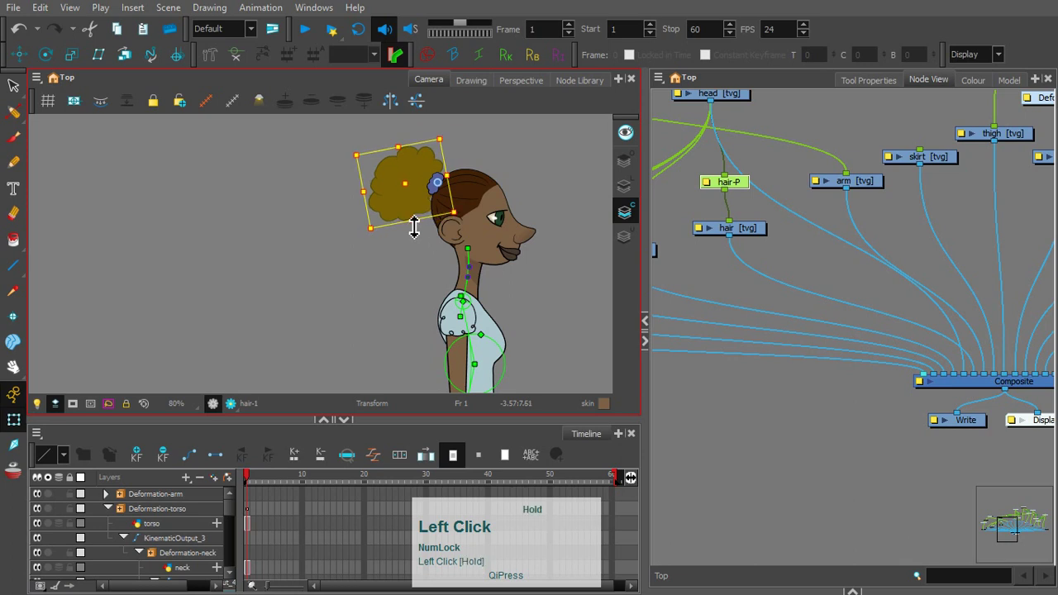
Step: Undo the test rotation of the hair-P peg
{"action": "left_click_drag", "start_coordinate": [369, 200], "coordinate": [369, 198]}
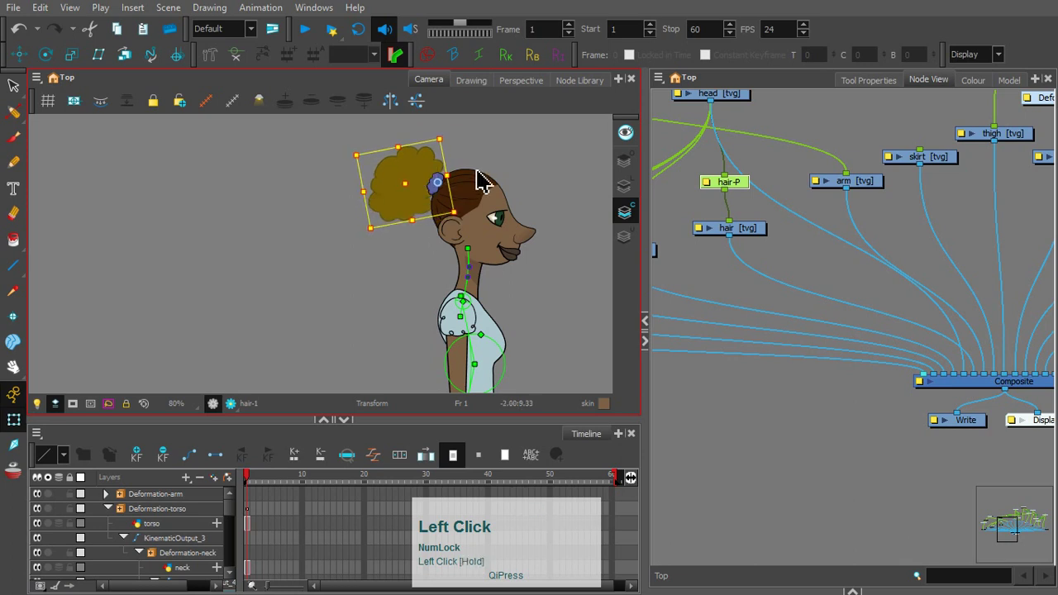
{"action": "key", "text": "ctrl+z"}
{"action": "key", "text": "ctrl+z"}
{"action": "key", "text": "ctrl+z"}
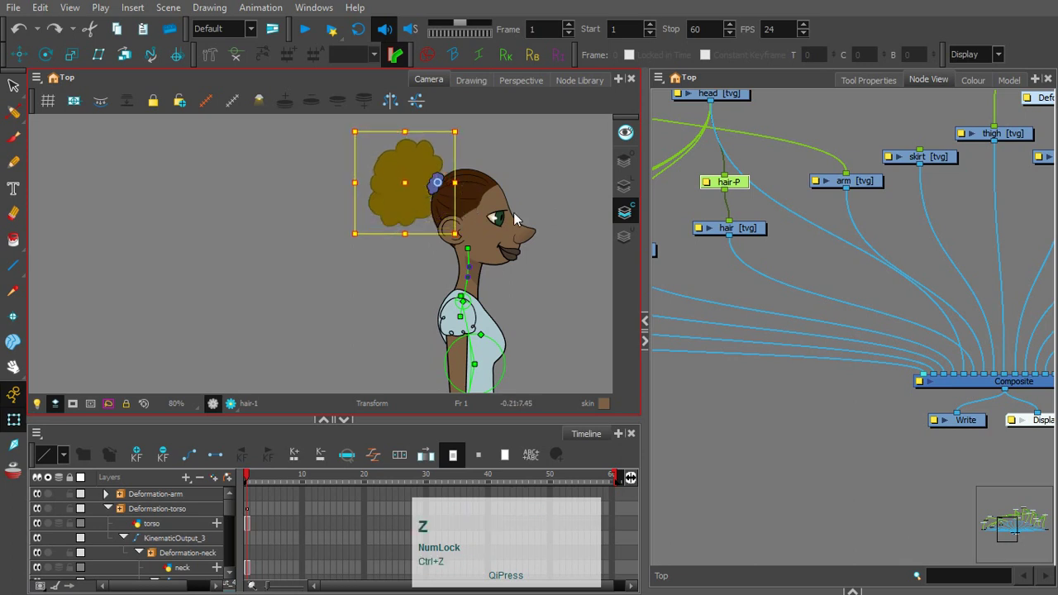
{"action": "key", "text": "ctrl+z"}
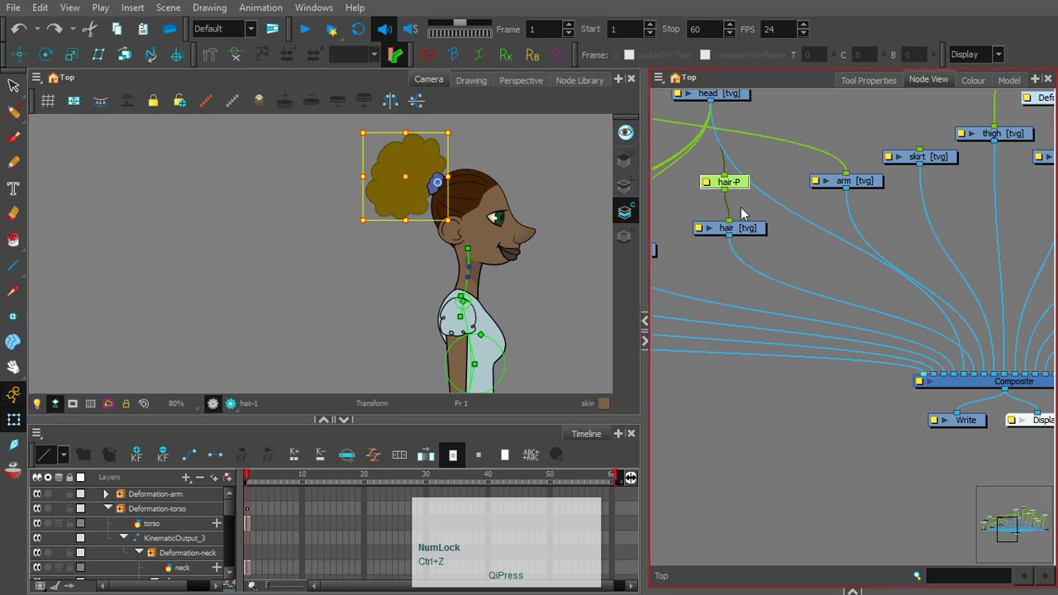
Step: Select the skirt drawing to locate its node in the network, and clear the selection
{"action": "key", "text": "1"}
{"action": "key", "text": "1"}
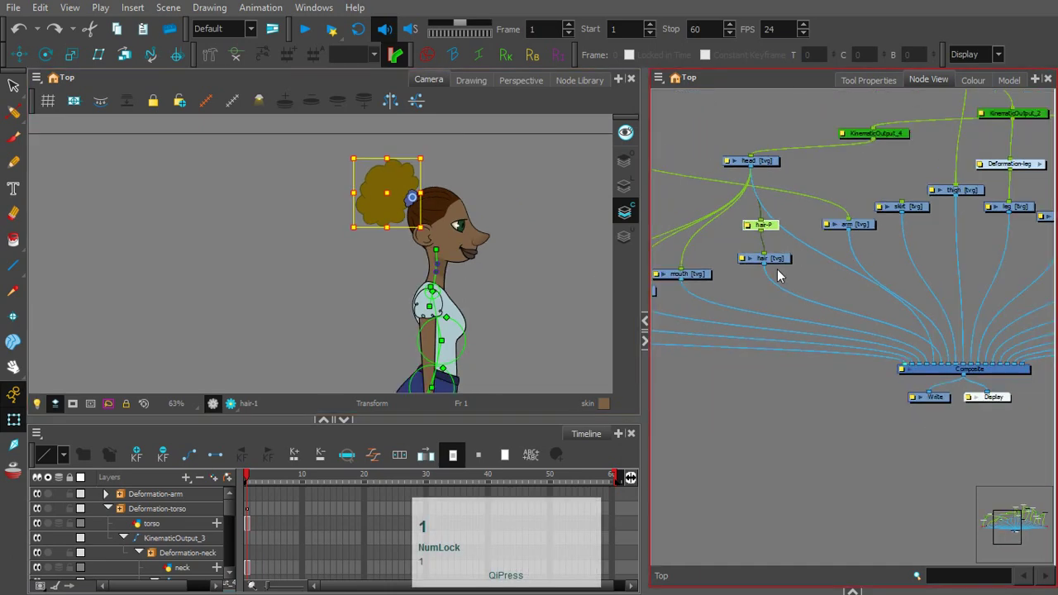
{"action": "key", "text": "1"}
{"action": "key", "text": "1"}
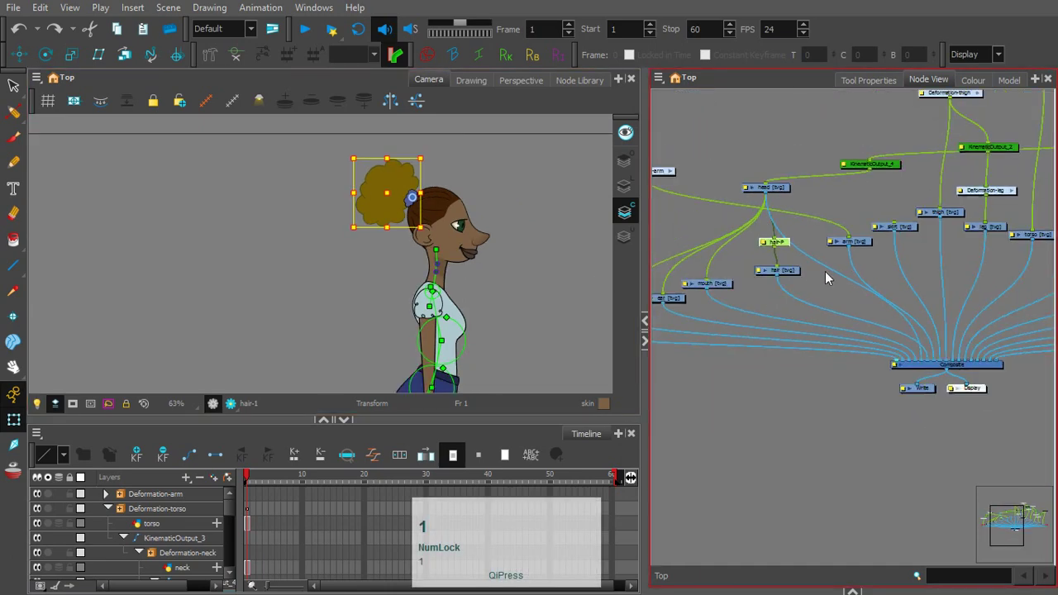
{"action": "key", "text": "space"}
{"action": "left_click_drag", "start_coordinate": [851, 305], "coordinate": [909, 288]}
{"action": "left_click_drag", "start_coordinate": [506, 335], "coordinate": [502, 210]}
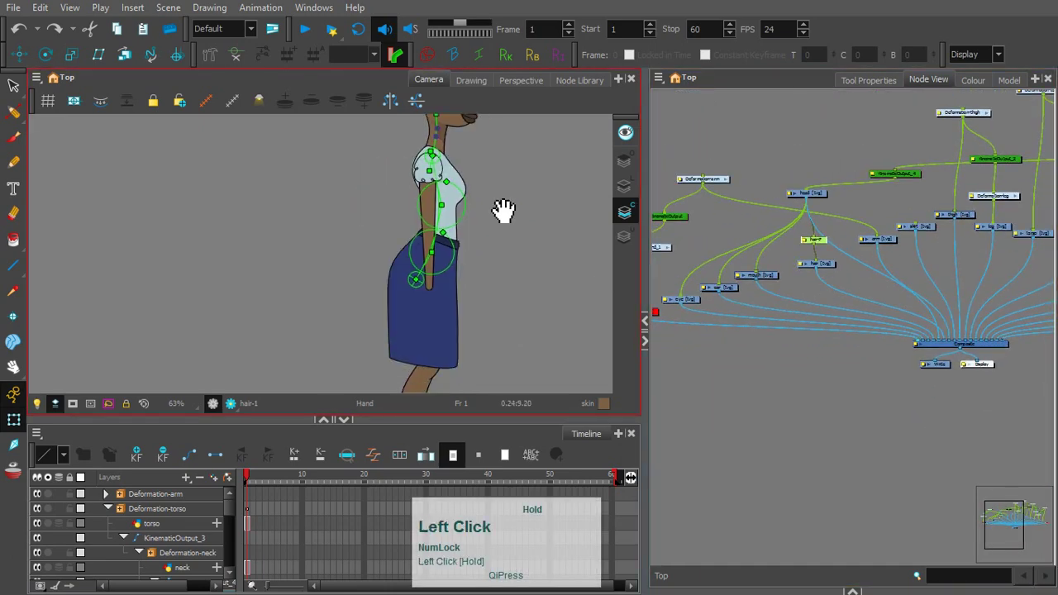
{"action": "left_click", "coordinate": [452, 306]}
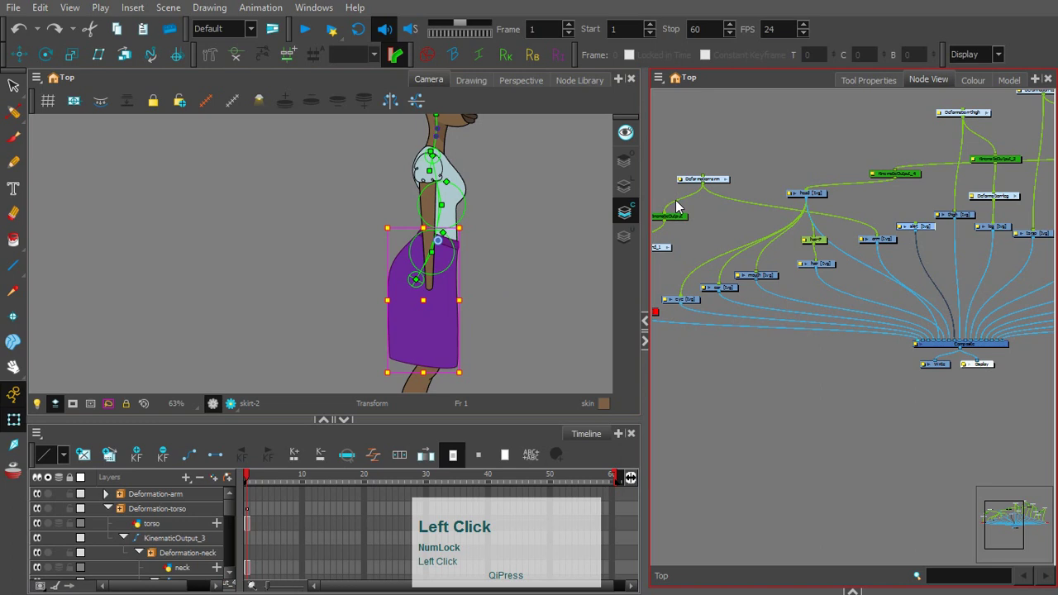
{"action": "left_click", "coordinate": [676, 205]}
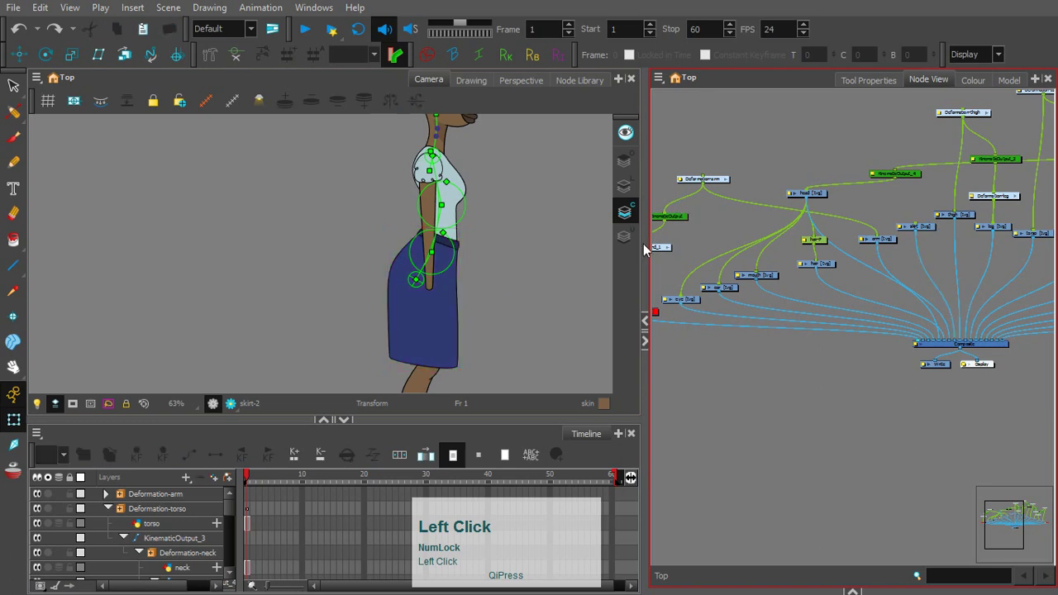
Step: Select the hand drawing's node and show its deformation controls on the character
{"action": "key", "text": "space"}
{"action": "left_click_drag", "start_coordinate": [709, 342], "coordinate": [822, 332]}
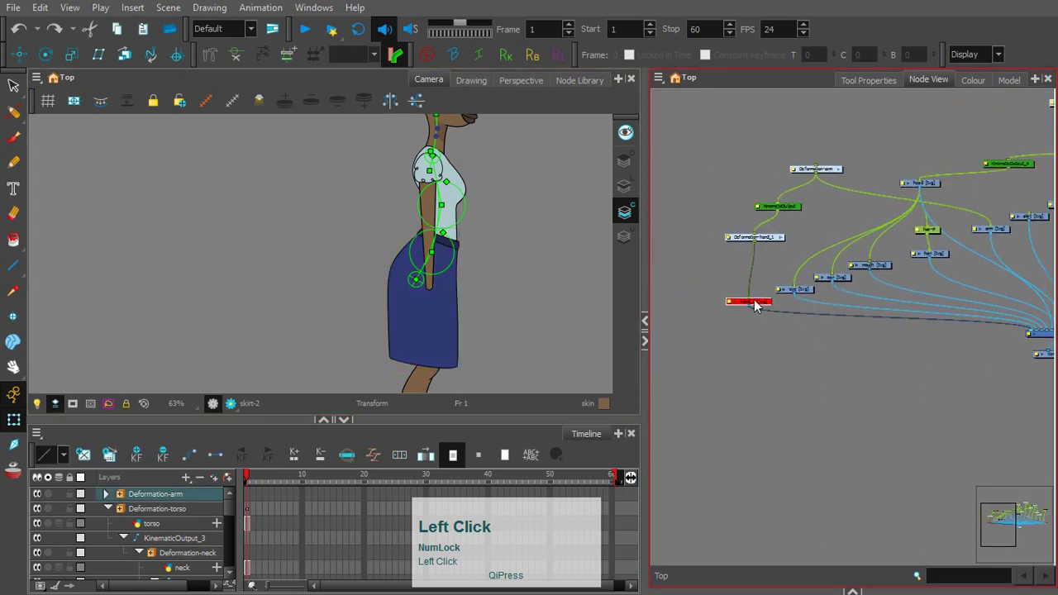
{"action": "key", "text": "a"}
{"action": "key", "text": "space"}
{"action": "left_click_drag", "start_coordinate": [751, 263], "coordinate": [669, 311]}
{"action": "key", "text": "1"}
{"action": "key", "text": "1"}
{"action": "key", "text": "space"}
{"action": "left_click_drag", "start_coordinate": [819, 267], "coordinate": [772, 273]}
{"action": "key", "text": "1"}
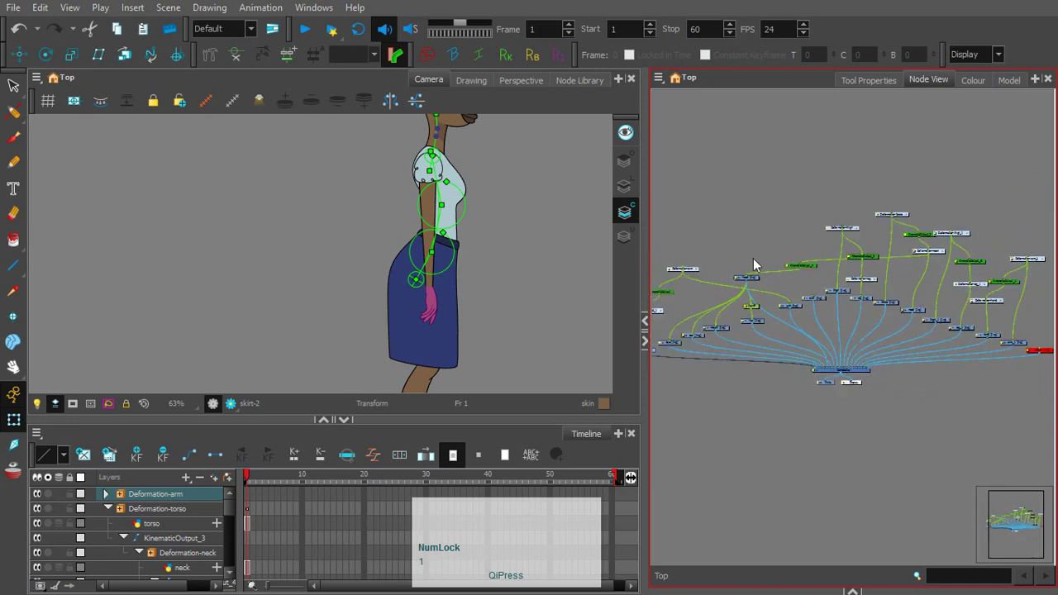
{"action": "key", "text": "grave"}
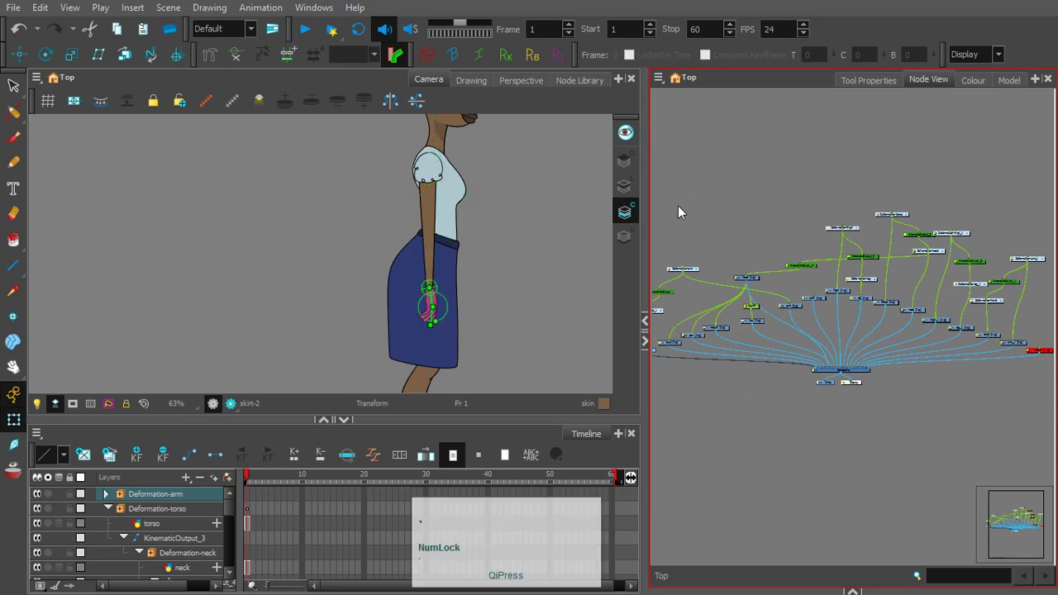
Step: Select all nodes to show every deformation chain on the character, and hide all the controls again
{"action": "left_click", "coordinate": [714, 196]}
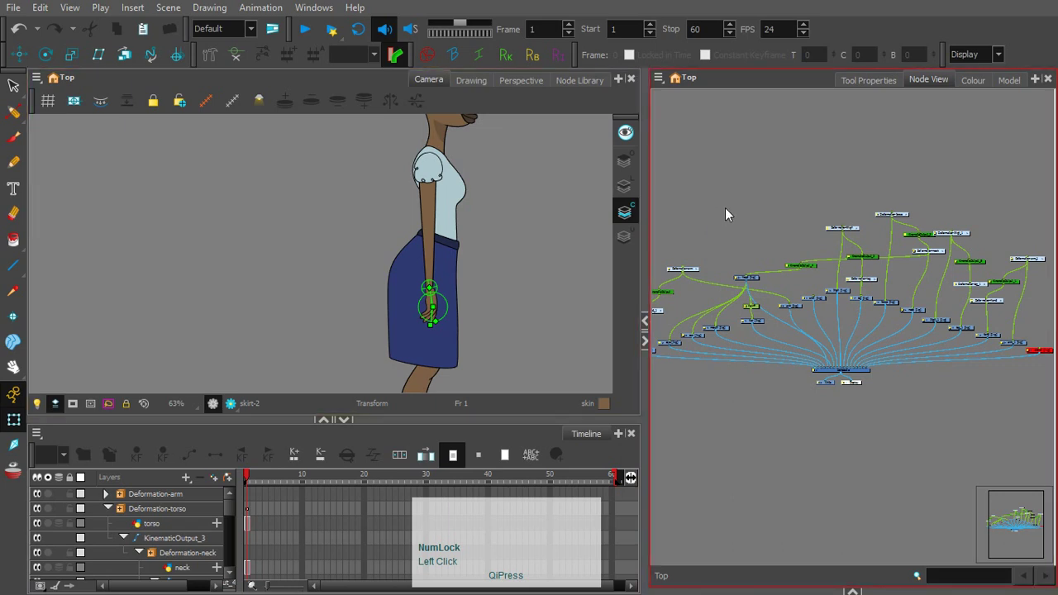
{"action": "left_click", "coordinate": [789, 191]}
{"action": "key", "text": "ctrl+a"}
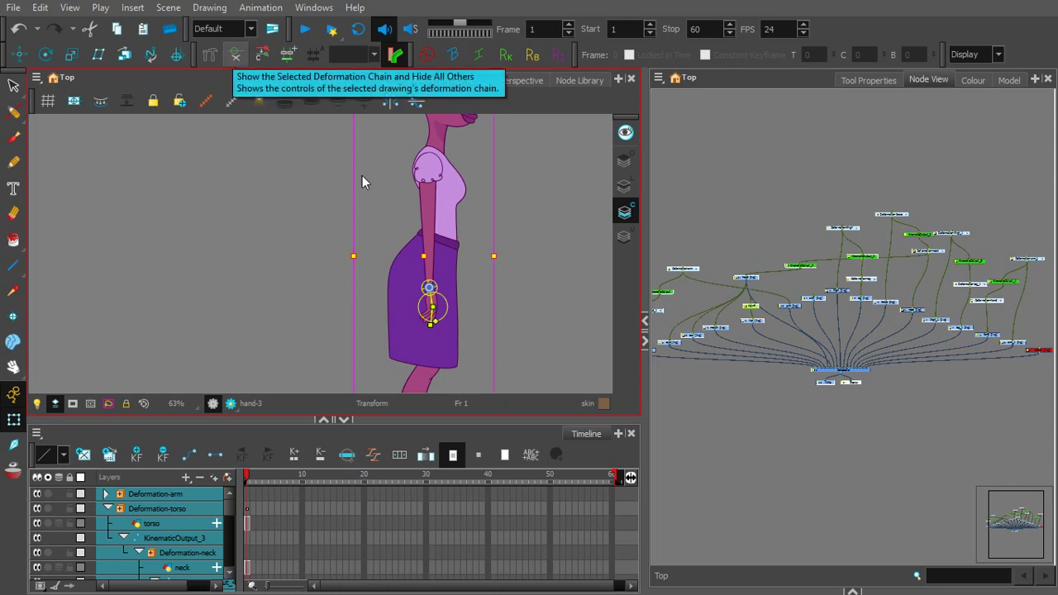
{"action": "left_click", "coordinate": [235, 57]}
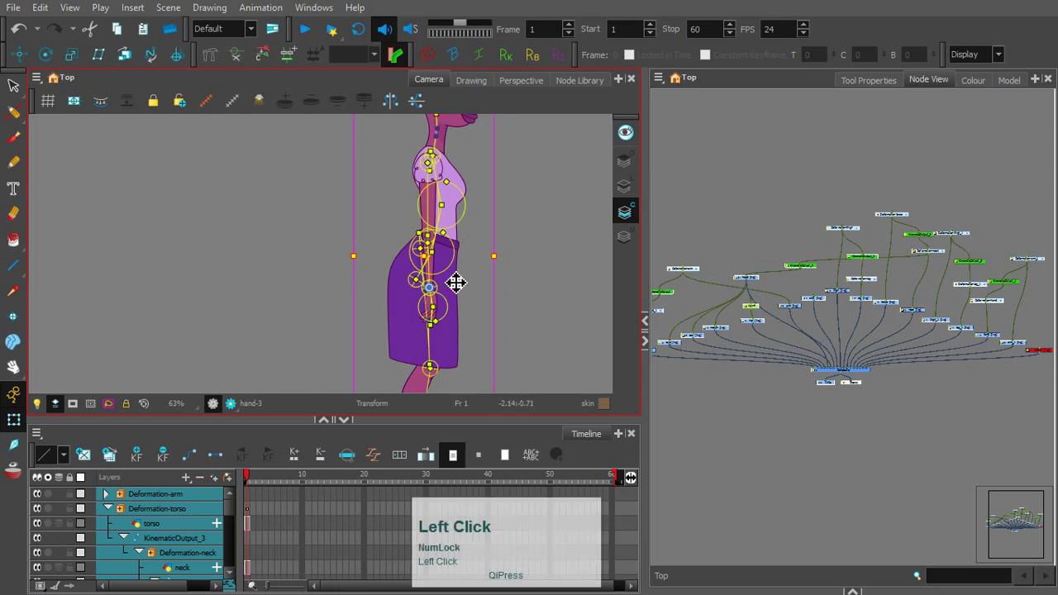
{"action": "left_click", "coordinate": [671, 193]}
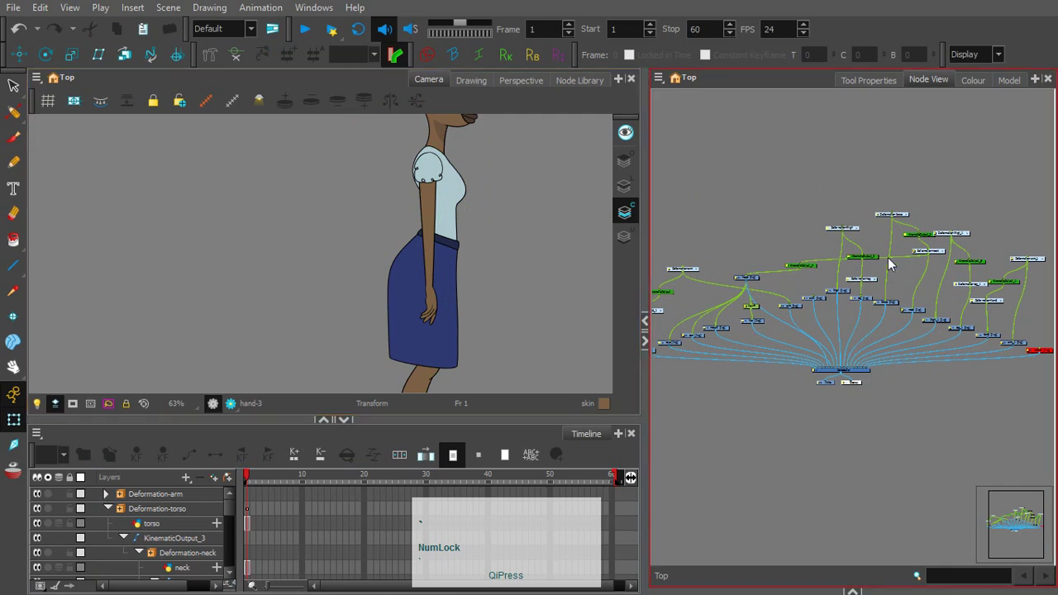
Step: Select the skirt drawing and examine it closely around the waist and hips
{"action": "left_click", "coordinate": [458, 274]}
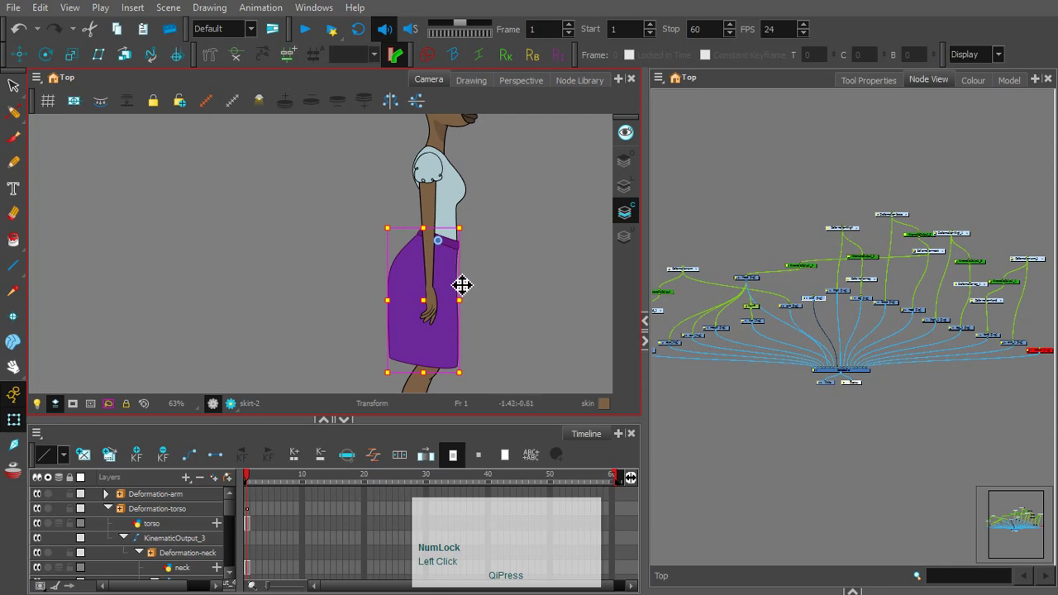
{"action": "left_click", "coordinate": [483, 278]}
{"action": "left_click", "coordinate": [461, 254]}
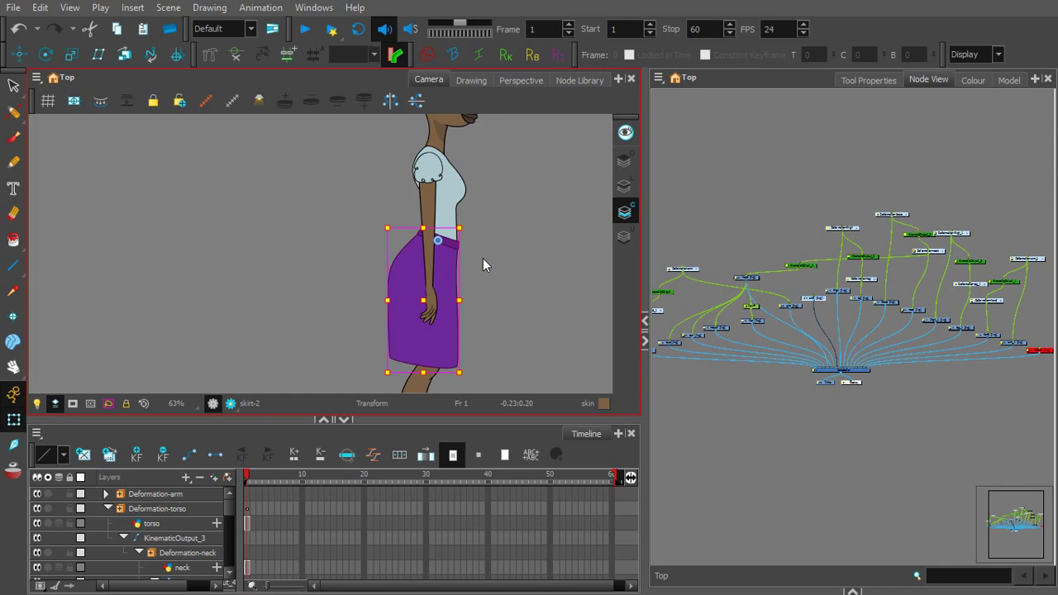
{"action": "key", "text": "2"}
{"action": "left_click_drag", "start_coordinate": [502, 212], "coordinate": [390, 253]}
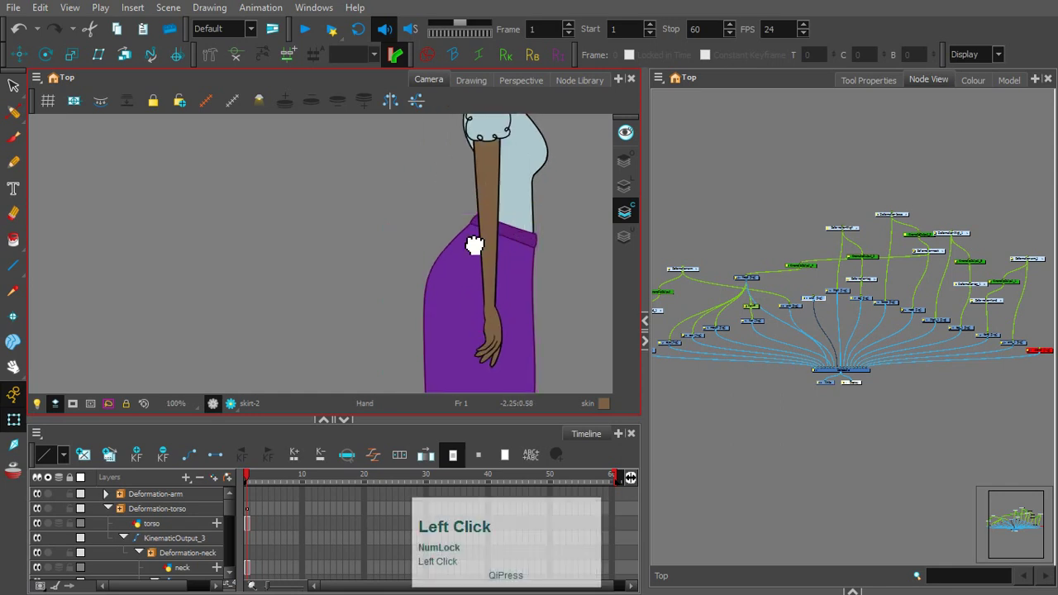
{"action": "left_click", "coordinate": [371, 260]}
{"action": "left_click", "coordinate": [414, 175]}
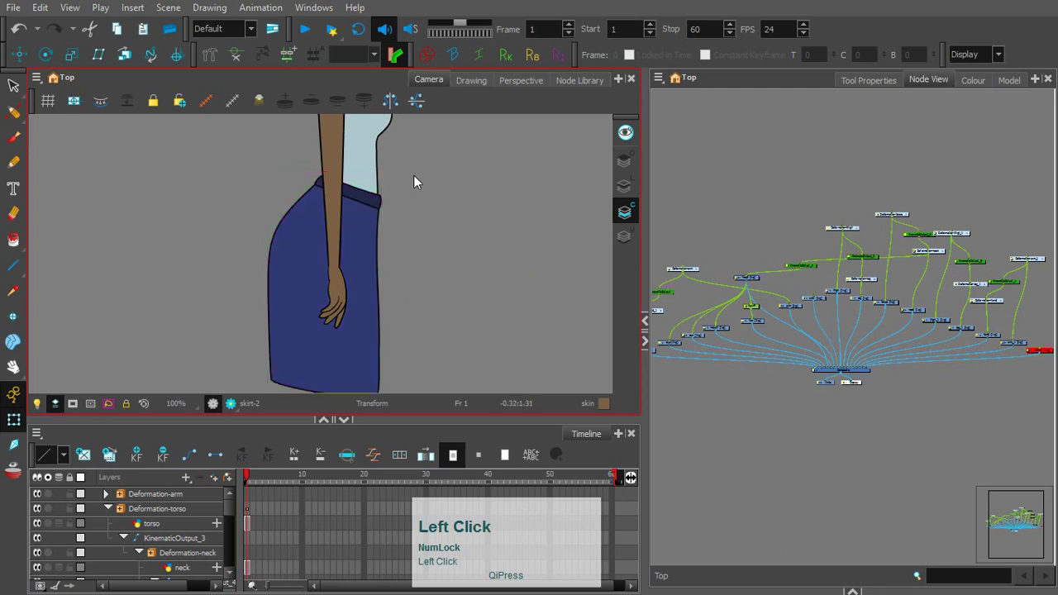
Step: Try rigging the skirt with a bone deformation chain running from the waistband down to the hem
{"action": "left_click", "coordinate": [211, 56]}
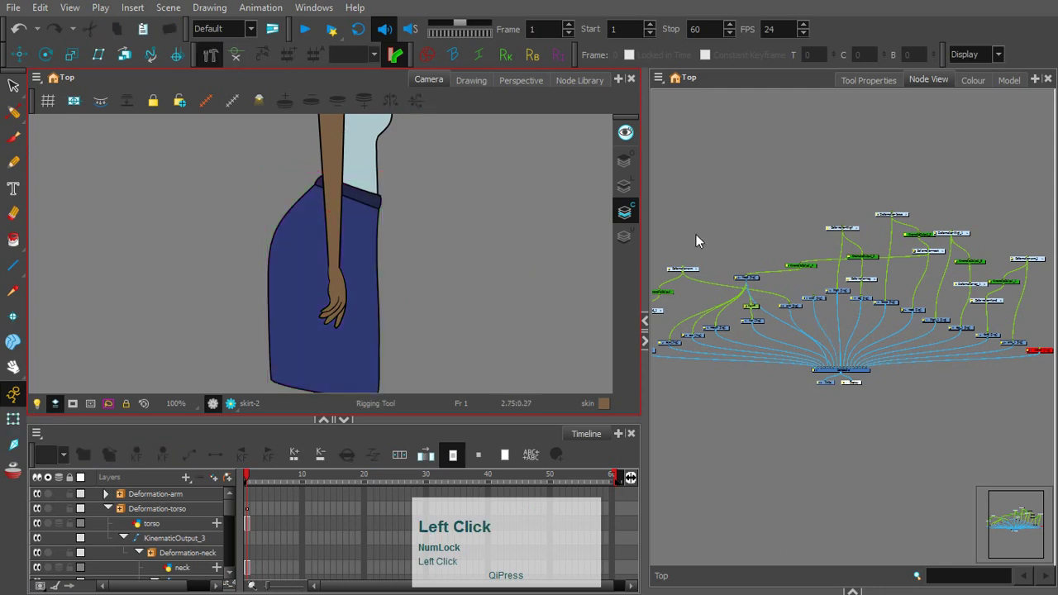
{"action": "left_click", "coordinate": [728, 296]}
{"action": "left_click", "coordinate": [13, 420]}
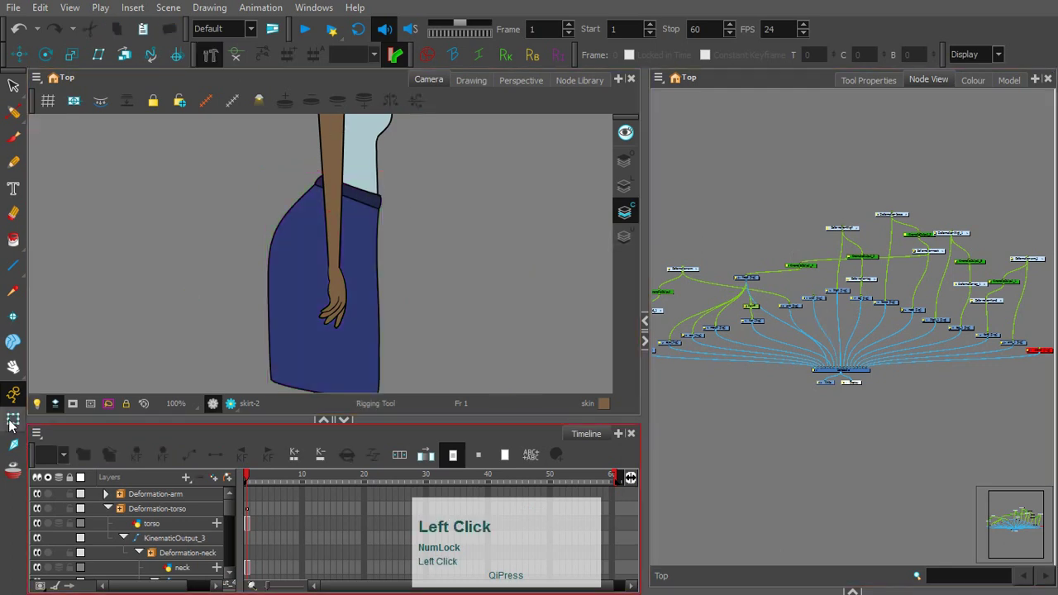
{"action": "left_click", "coordinate": [323, 287]}
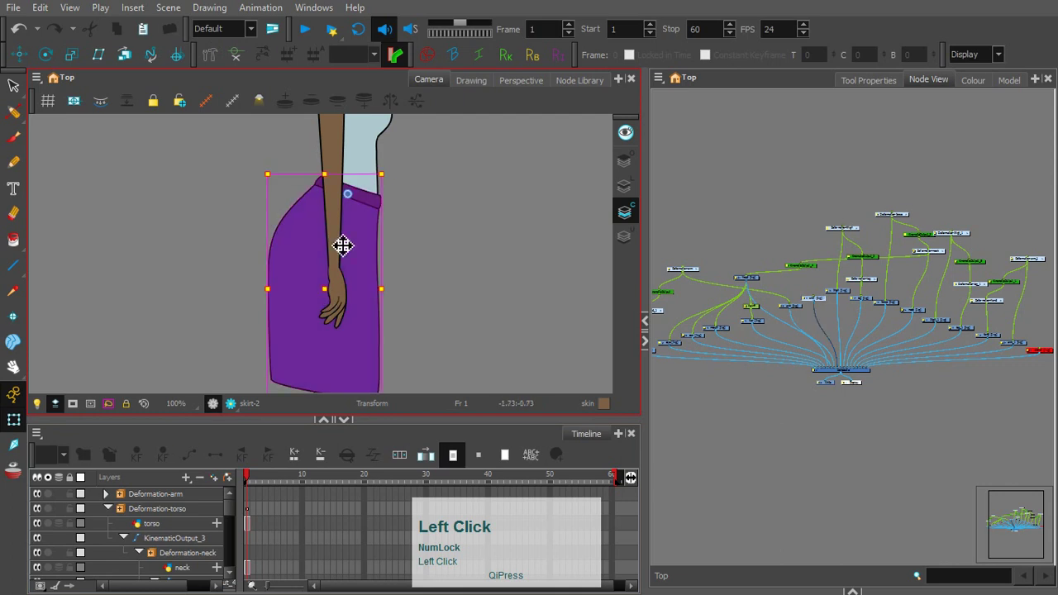
{"action": "left_click", "coordinate": [211, 57]}
{"action": "left_click_drag", "start_coordinate": [347, 200], "coordinate": [333, 261]}
{"action": "left_click_drag", "start_coordinate": [344, 309], "coordinate": [372, 209]}
{"action": "left_click_drag", "start_coordinate": [358, 288], "coordinate": [359, 221]}
{"action": "left_click", "coordinate": [13, 419]}
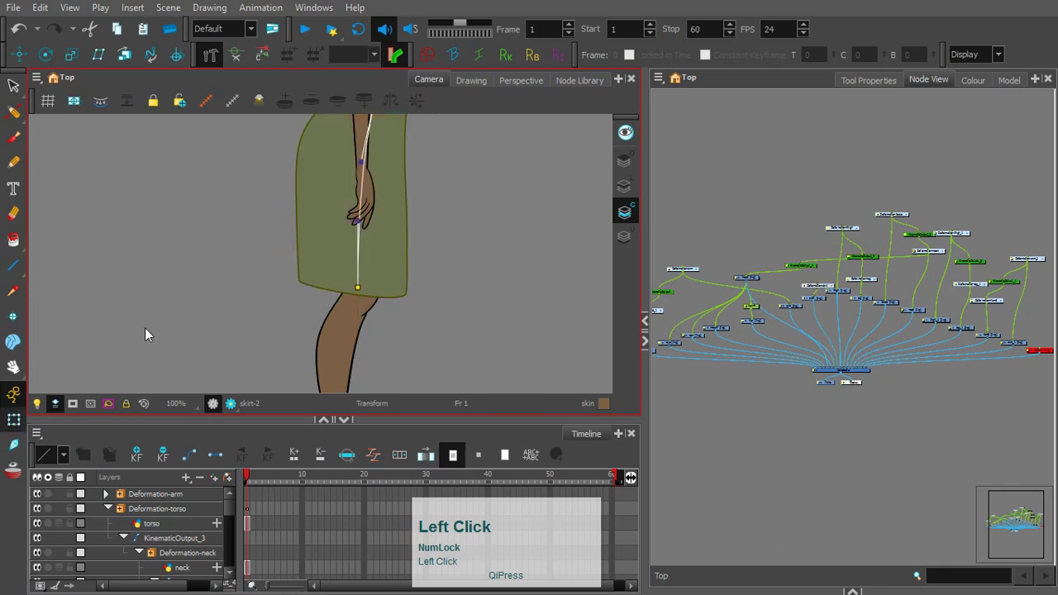
Step: Bend the skirt's bone chain as a test, and undo the bend and the bone deformation
{"action": "left_click", "coordinate": [233, 277]}
{"action": "left_click_drag", "start_coordinate": [408, 273], "coordinate": [366, 340]}
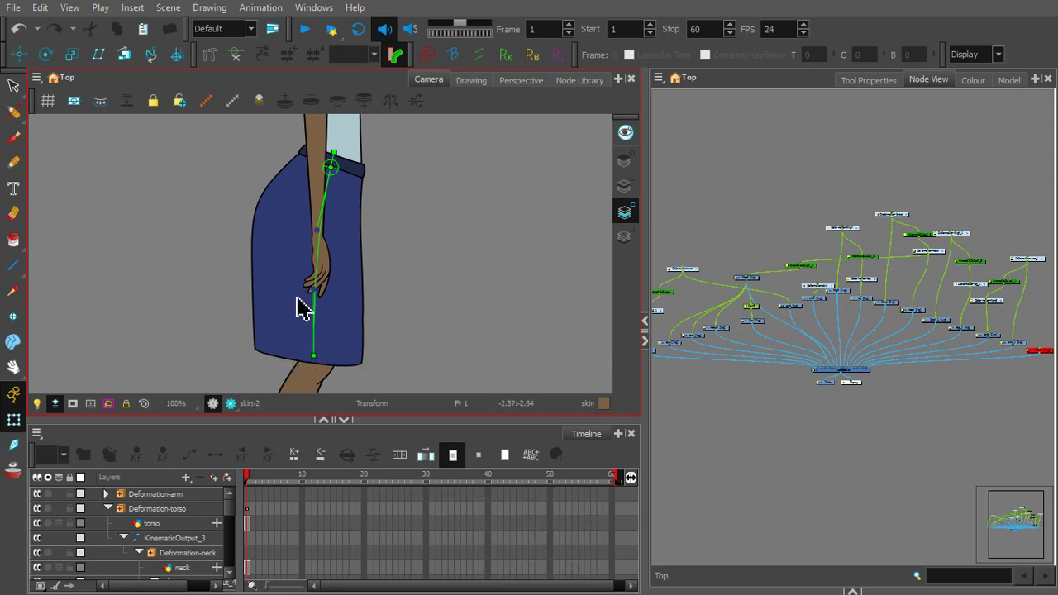
{"action": "left_click_drag", "start_coordinate": [320, 301], "coordinate": [356, 286]}
{"action": "key", "text": "ctrl+z"}
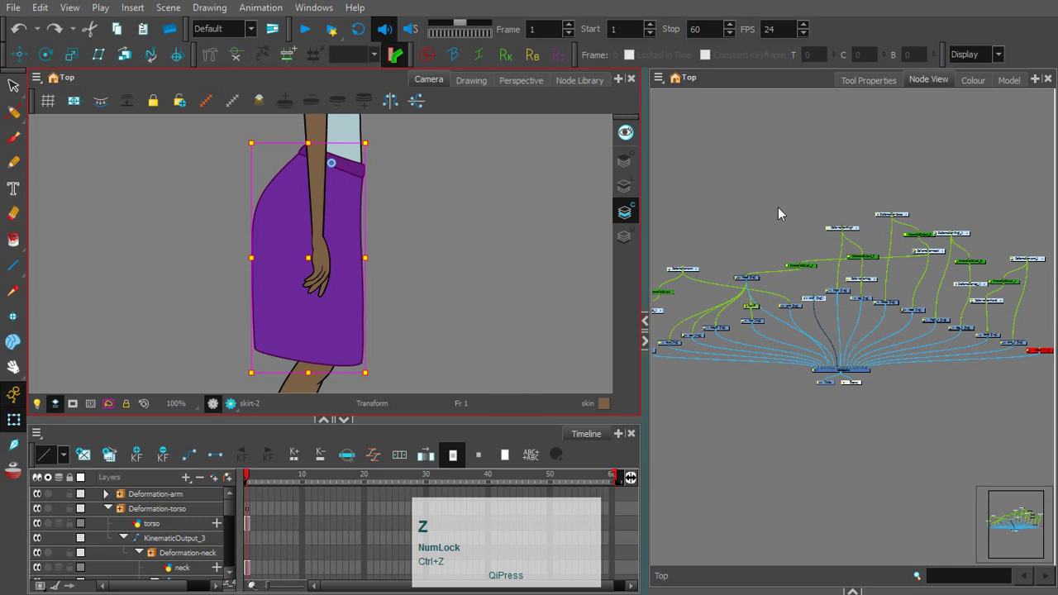
{"action": "left_click", "coordinate": [749, 154]}
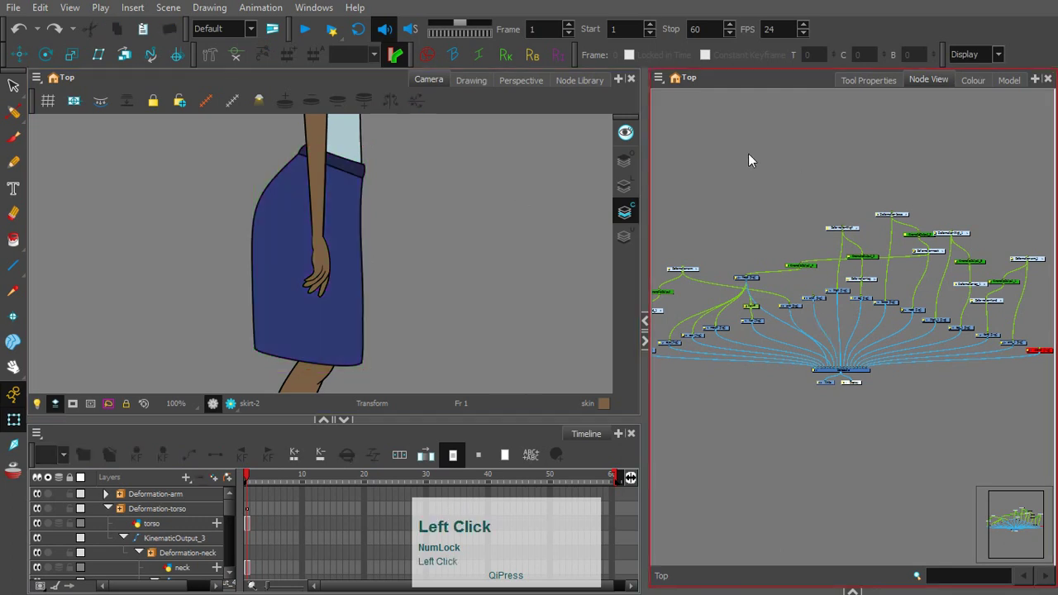
Step: Activate the Rigging tool and set its mode to Envelope
{"action": "left_click", "coordinate": [211, 53]}
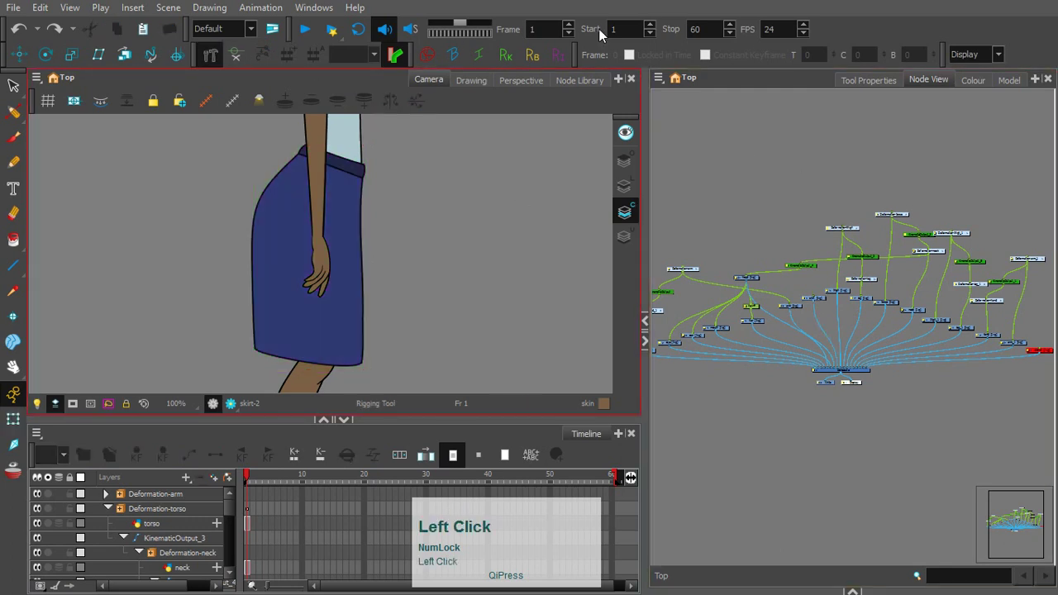
{"action": "left_click", "coordinate": [869, 80]}
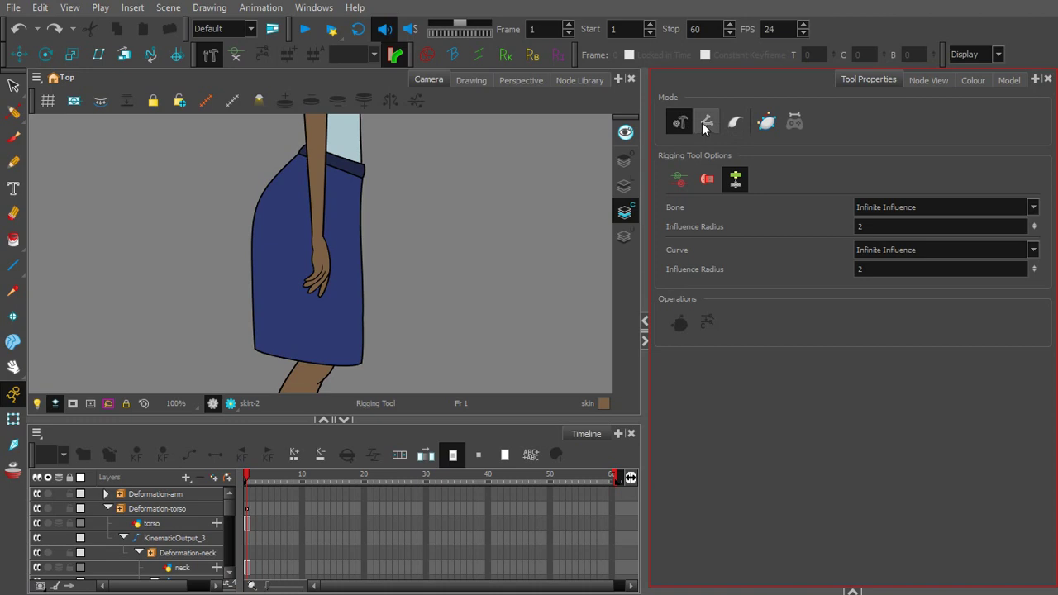
{"action": "left_click", "coordinate": [768, 122]}
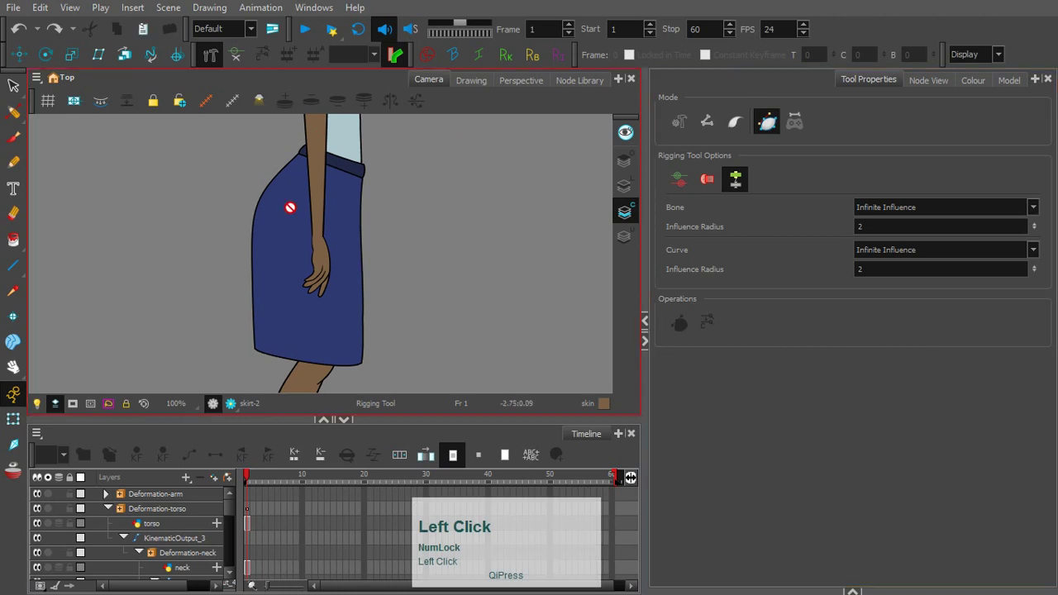
Step: Collapse the expanded torso and thigh deformation groups in the layer list and select the skirt layer
{"action": "left_click", "coordinate": [108, 507]}
{"action": "left_click", "coordinate": [107, 539]}
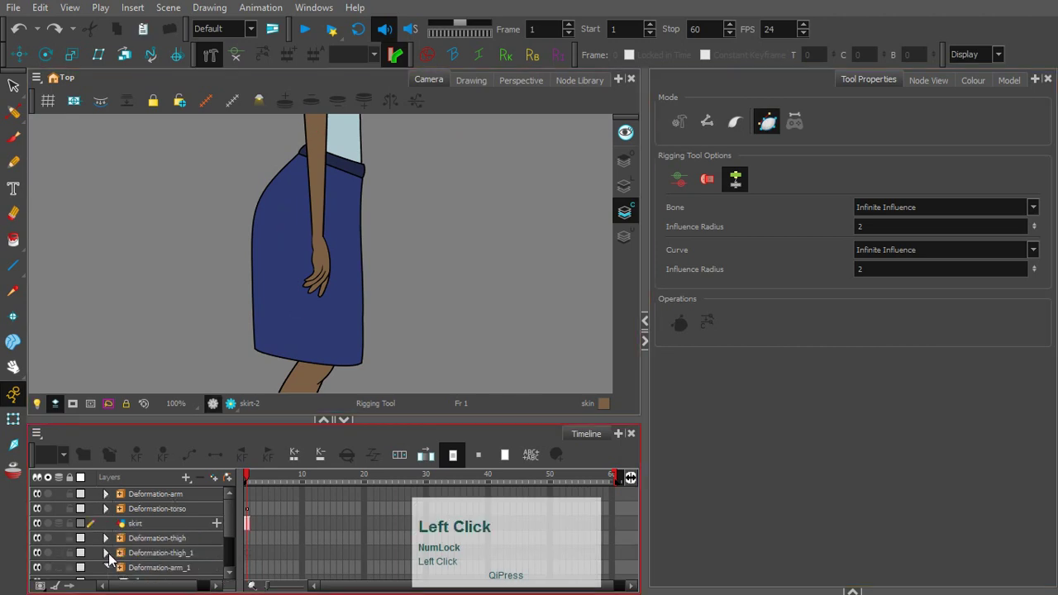
{"action": "left_click_drag", "start_coordinate": [230, 523], "coordinate": [213, 558]}
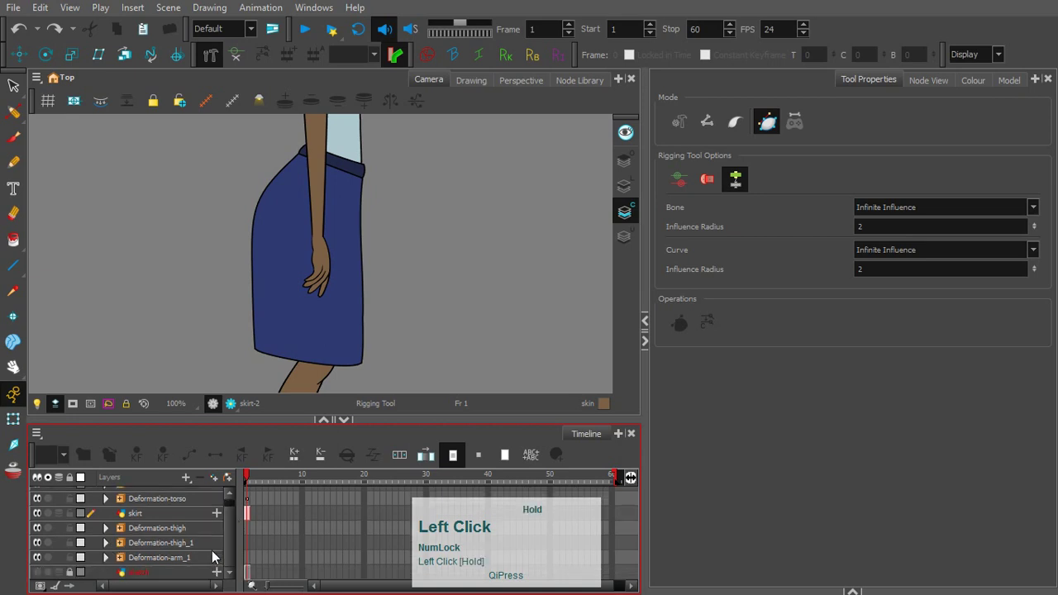
{"action": "left_click_drag", "start_coordinate": [227, 522], "coordinate": [166, 495]}
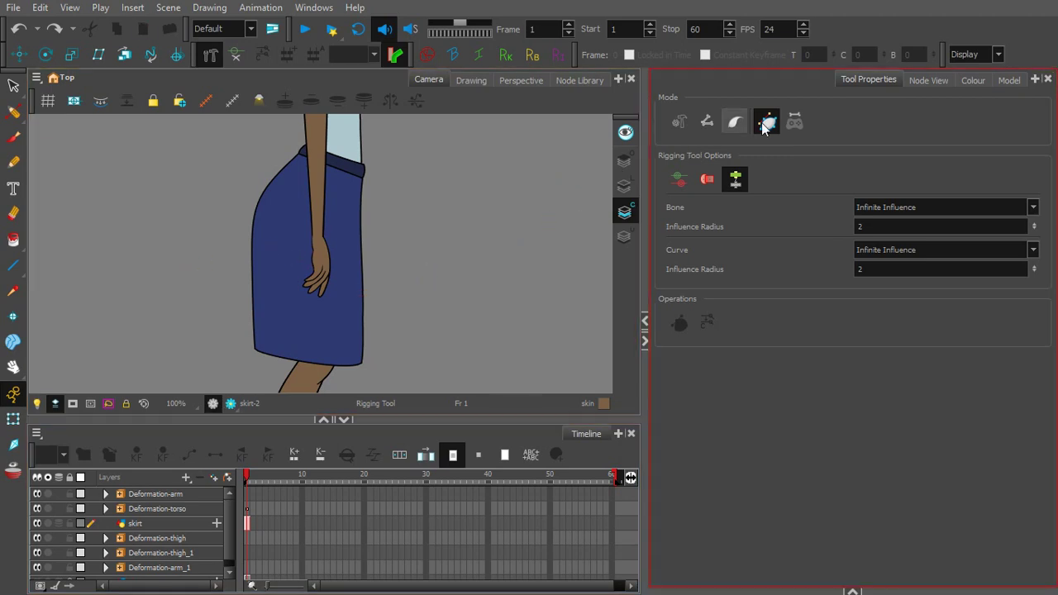
{"action": "left_click", "coordinate": [149, 522]}
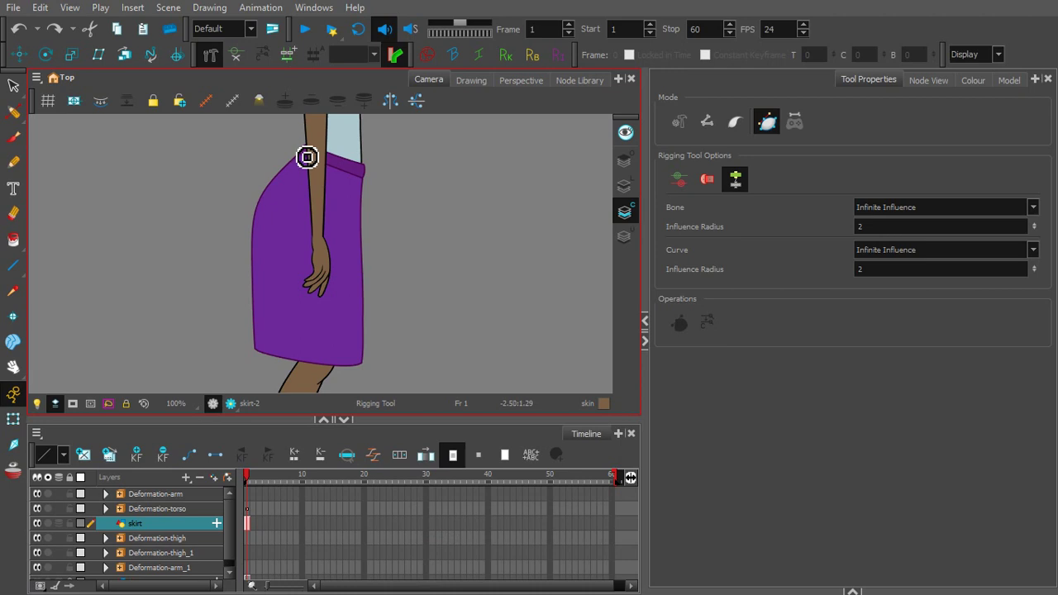
Step: Draw the envelope along the skirt's rounded side, placing points at the waistband corner, mid-side and hem corner
{"action": "left_click_drag", "start_coordinate": [309, 155], "coordinate": [278, 189]}
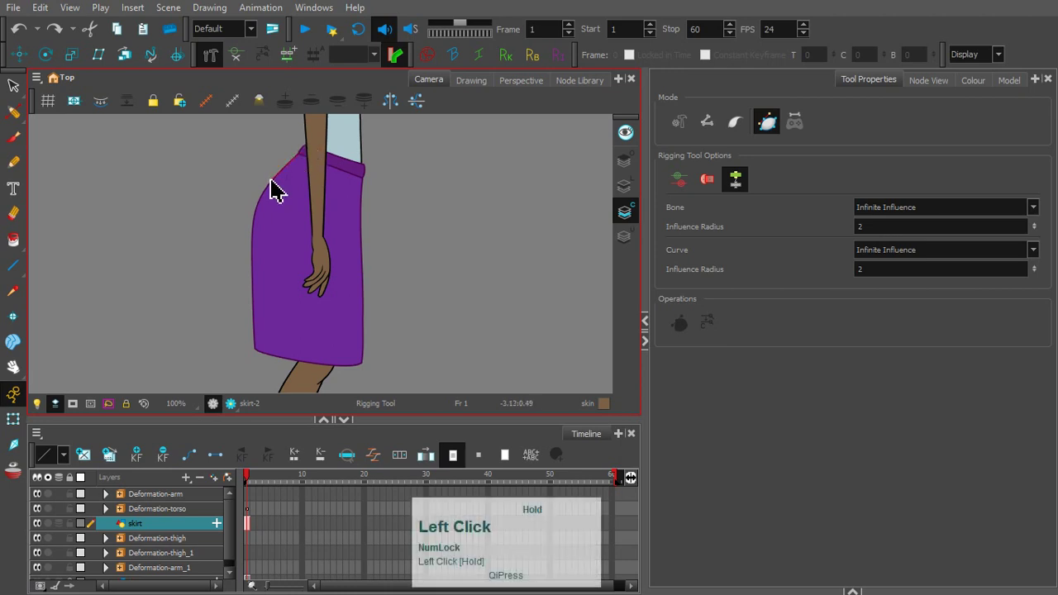
{"action": "left_click_drag", "start_coordinate": [278, 188], "coordinate": [278, 189]}
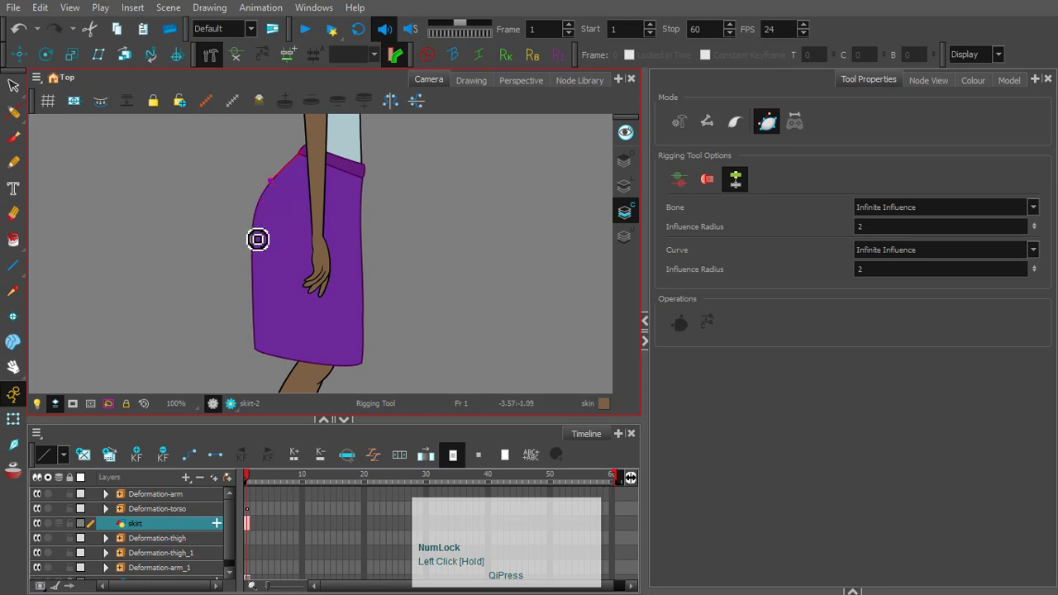
{"action": "left_click_drag", "start_coordinate": [257, 240], "coordinate": [251, 195]}
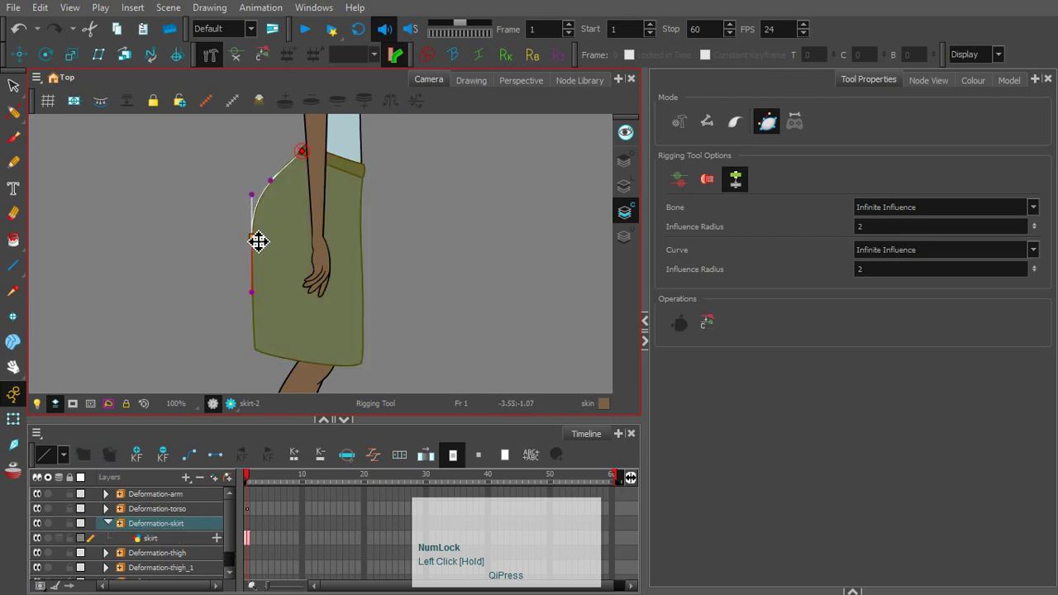
{"action": "mouse_move", "coordinate": [258, 241]}
{"action": "left_mouse_down"}
{"action": "mouse_move", "coordinate": [267, 311]}
{"action": "mouse_move", "coordinate": [260, 249]}
{"action": "left_mouse_up"}
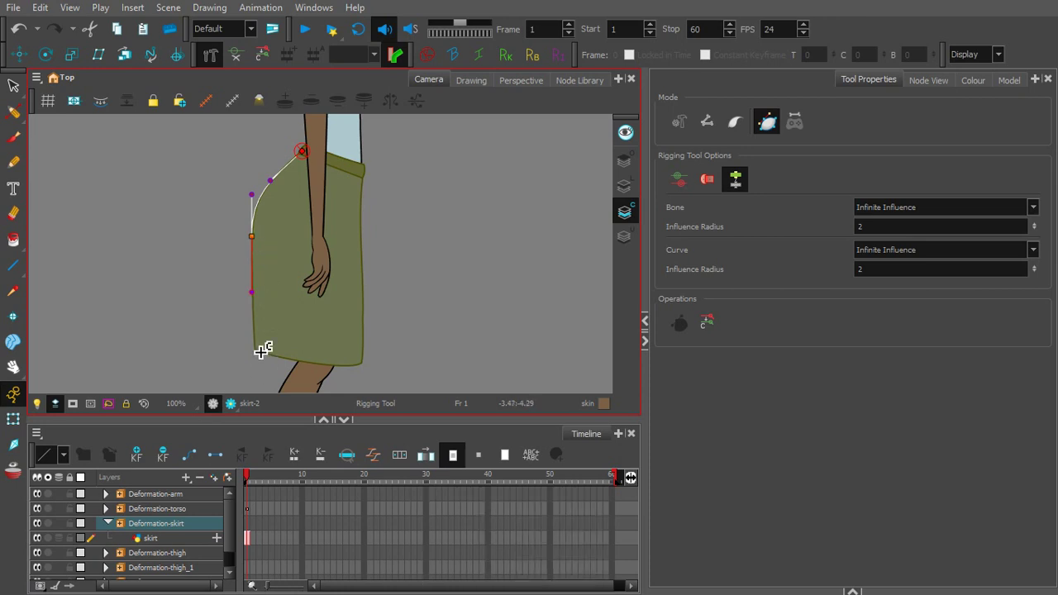
{"action": "mouse_move", "coordinate": [261, 353]}
{"action": "left_mouse_down"}
{"action": "mouse_move", "coordinate": [253, 318]}
{"action": "mouse_move", "coordinate": [255, 348]}
{"action": "left_mouse_up"}
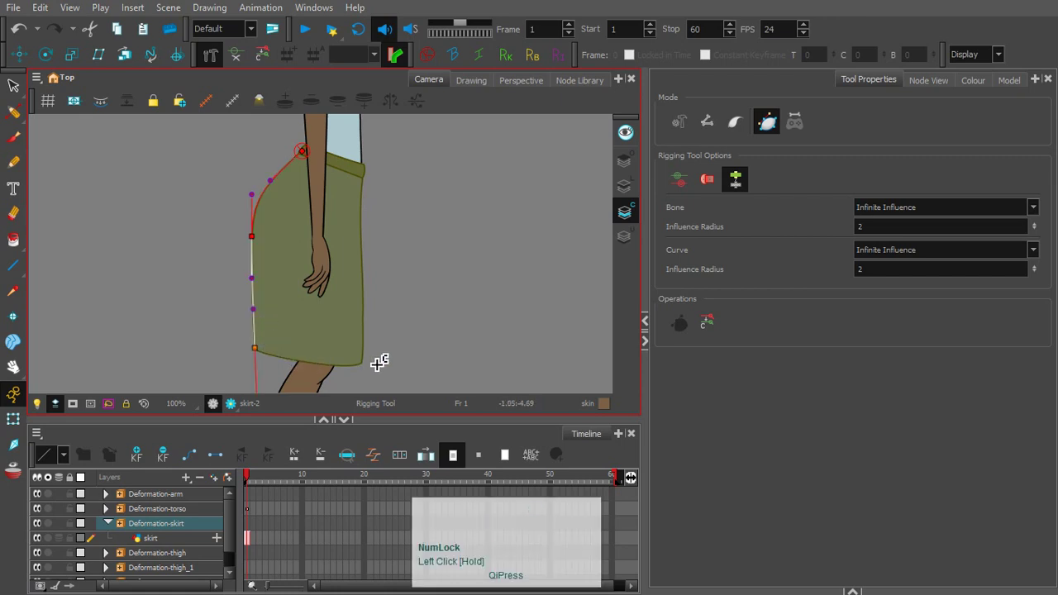
Step: Extend the envelope to the hem's other corner and adjust its handles to follow the hem curve
{"action": "key", "text": "space"}
{"action": "left_click_drag", "start_coordinate": [390, 327], "coordinate": [367, 262]}
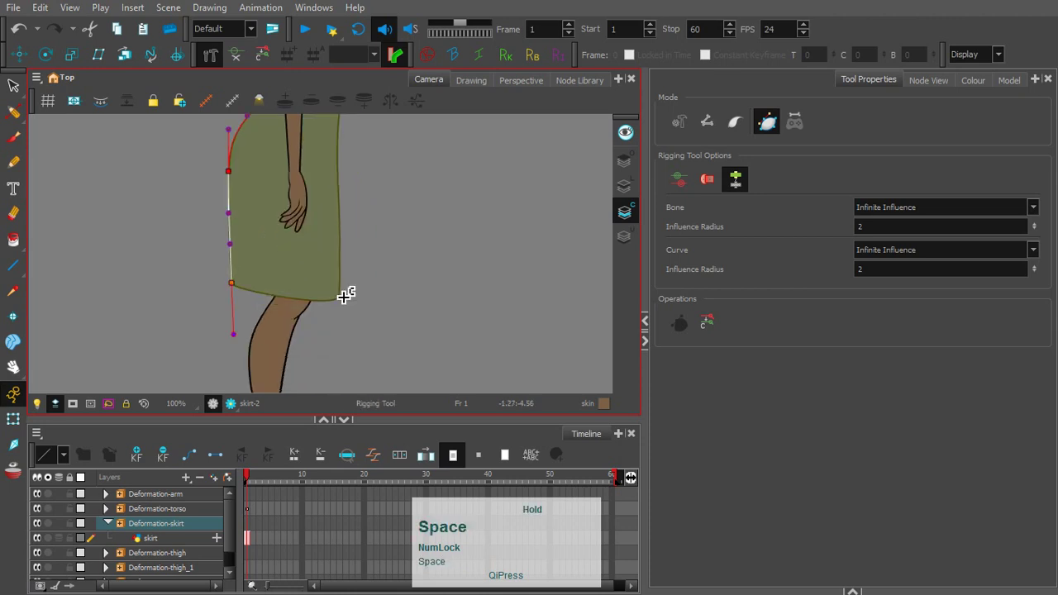
{"action": "left_click", "coordinate": [338, 299]}
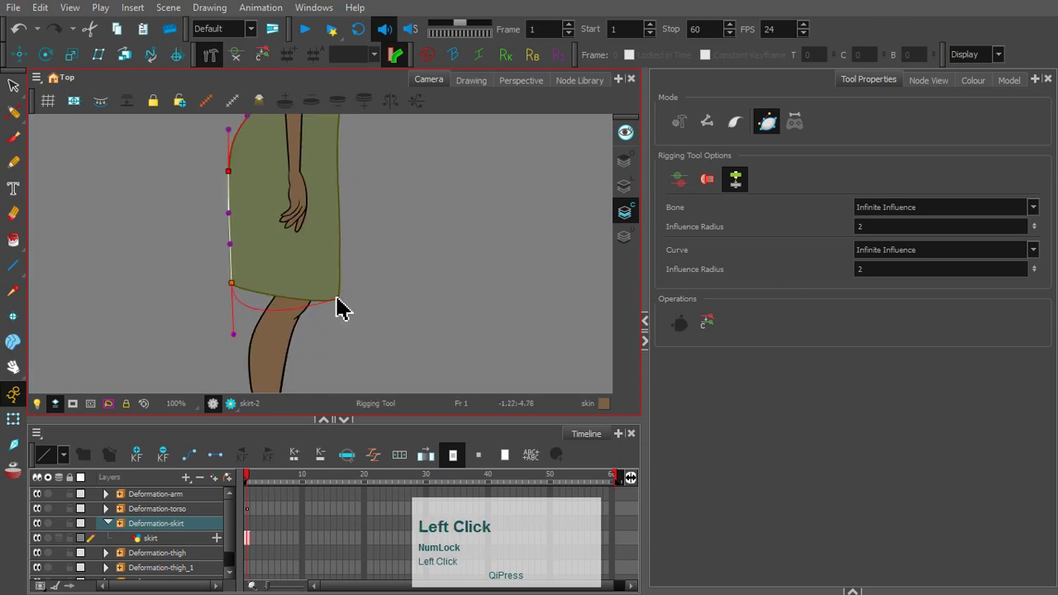
{"action": "left_click_drag", "start_coordinate": [337, 298], "coordinate": [298, 303]}
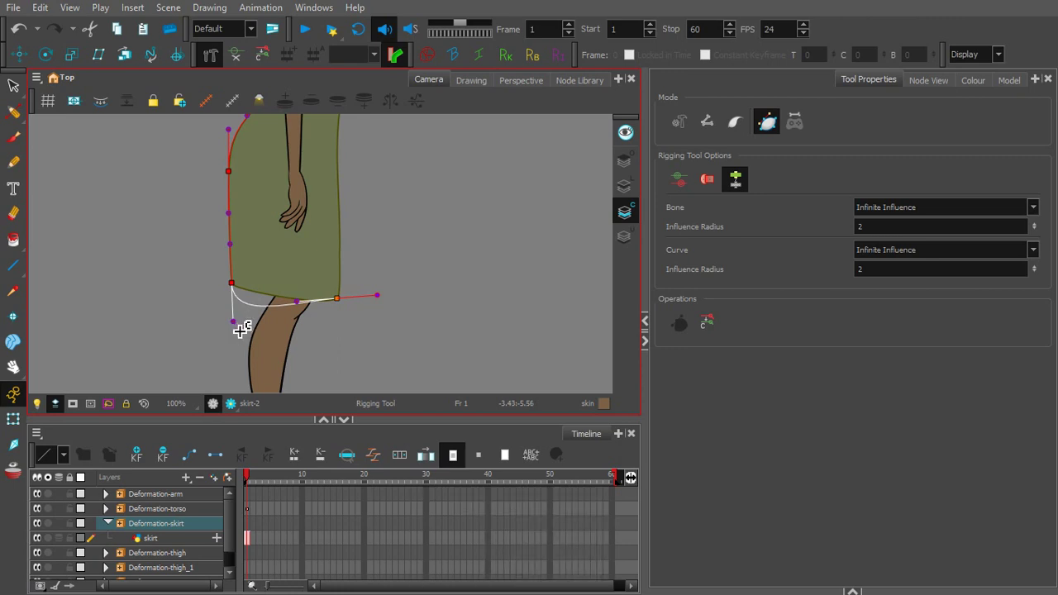
{"action": "left_click_drag", "start_coordinate": [240, 330], "coordinate": [260, 294]}
{"action": "left_click", "coordinate": [239, 290]}
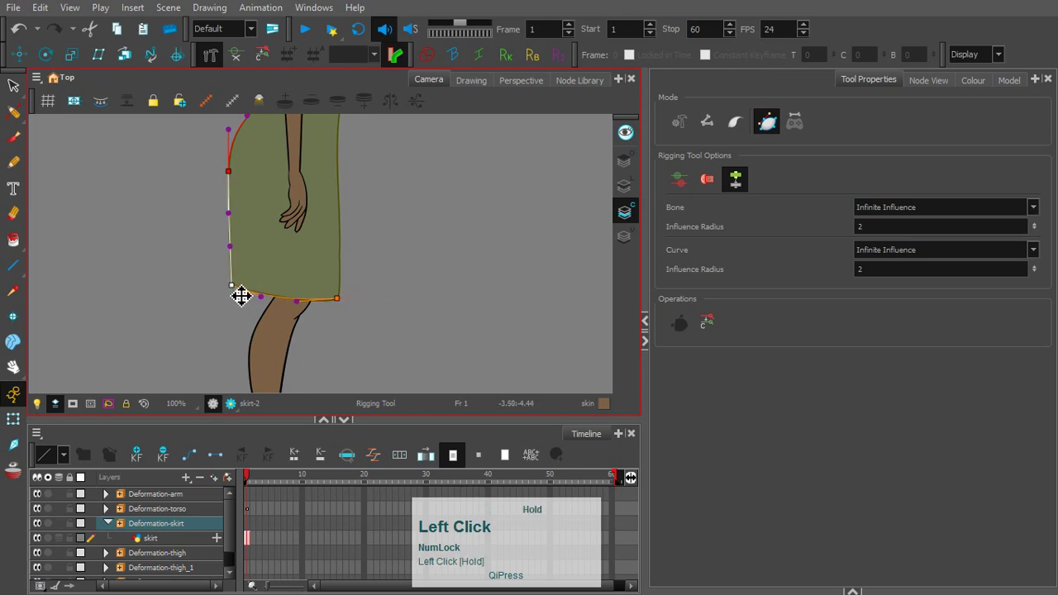
Step: Continue the envelope from the hem corner to the middle of the straight side and align the handles with that edge
{"action": "key", "text": "space"}
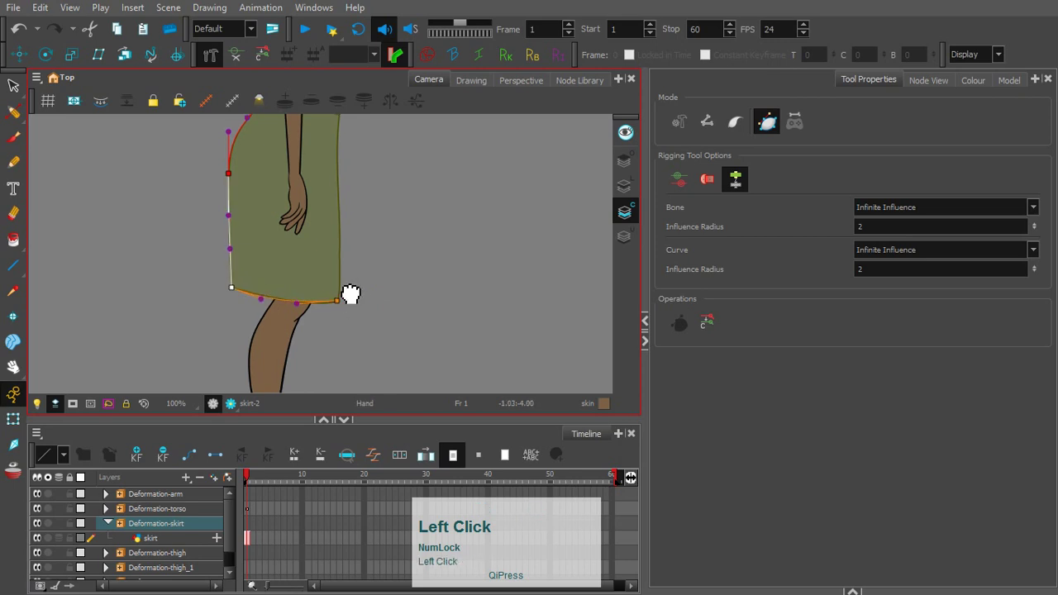
{"action": "left_click_drag", "start_coordinate": [352, 295], "coordinate": [344, 324]}
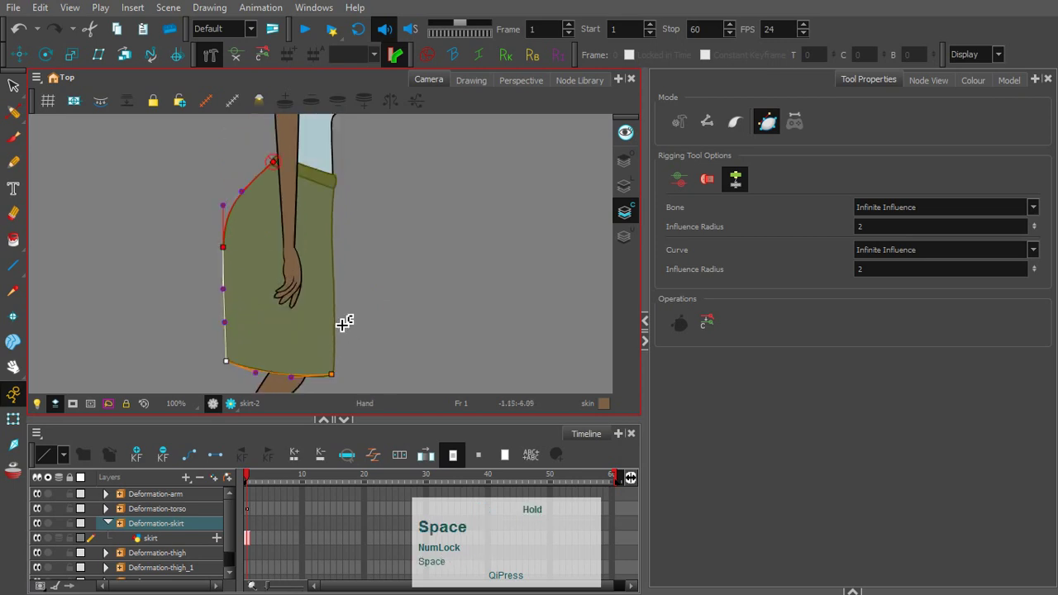
{"action": "left_click", "coordinate": [339, 253]}
{"action": "key", "text": "ctrl+z"}
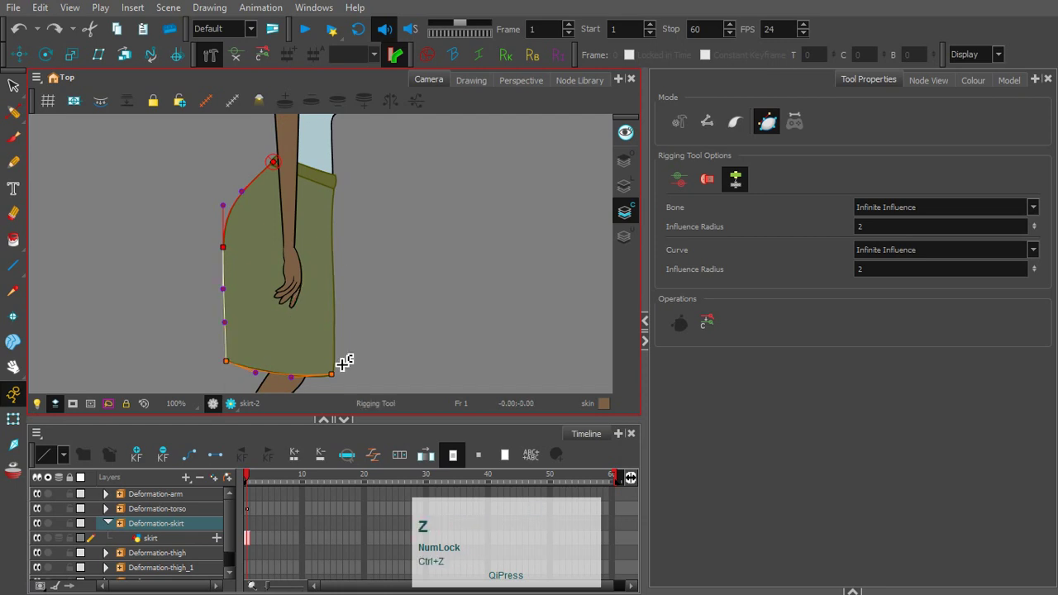
{"action": "left_click", "coordinate": [341, 381]}
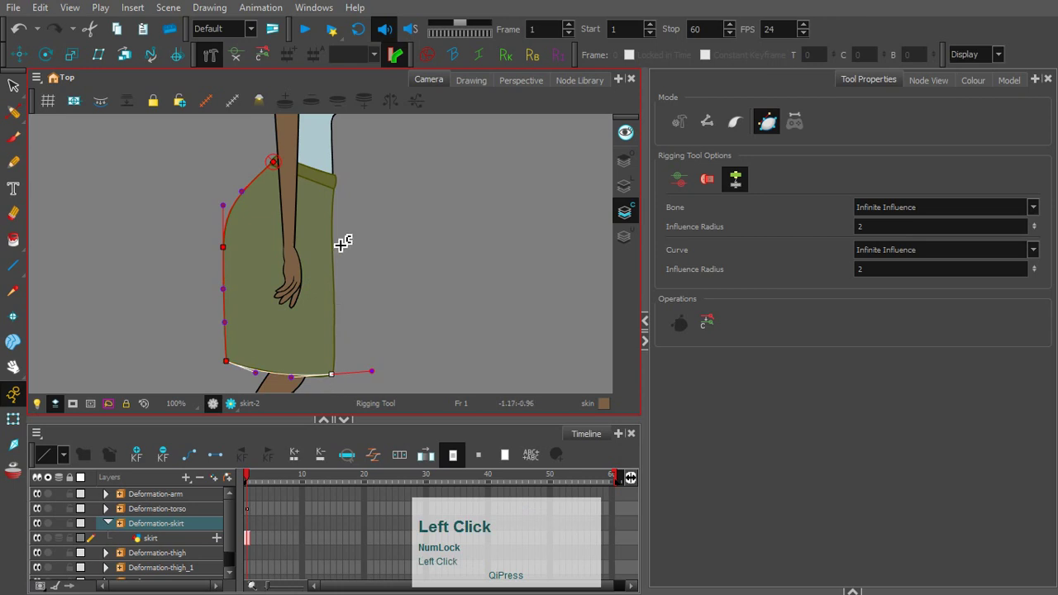
{"action": "left_click_drag", "start_coordinate": [339, 245], "coordinate": [334, 283]}
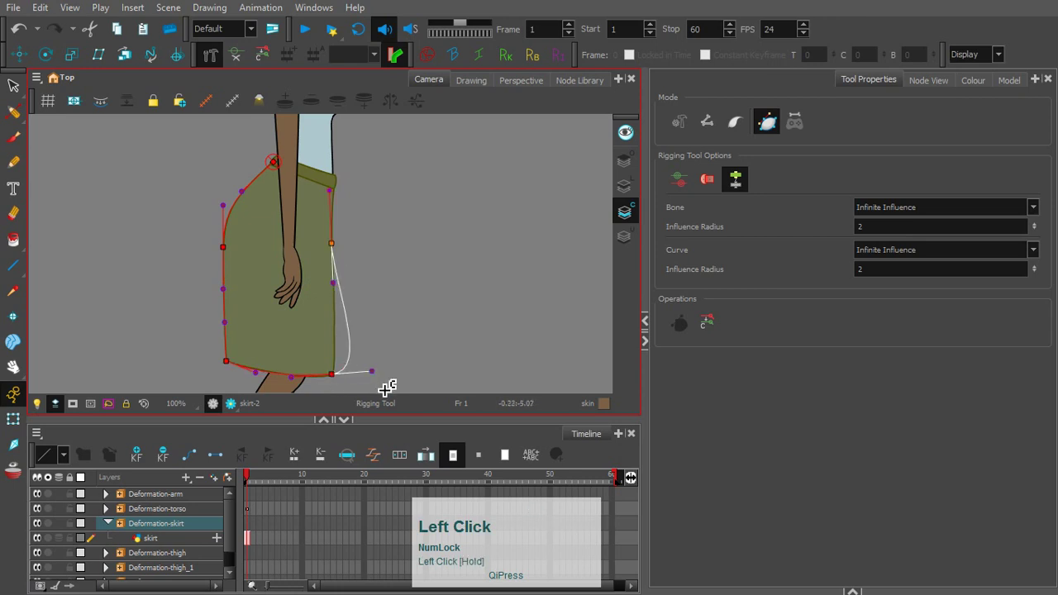
{"action": "left_click", "coordinate": [371, 371], "text": "alt"}
{"action": "left_click_drag", "start_coordinate": [371, 371], "coordinate": [334, 322]}
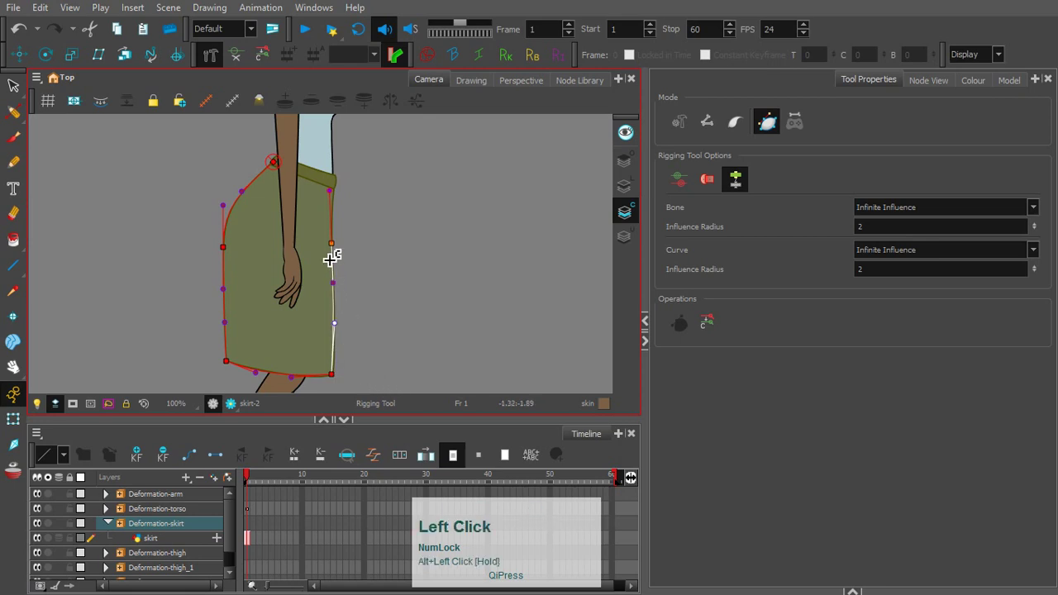
{"action": "left_click", "coordinate": [337, 181]}
{"action": "mouse_move", "coordinate": [338, 181]}
{"action": "left_mouse_down"}
{"action": "mouse_move", "coordinate": [333, 197]}
{"action": "mouse_move", "coordinate": [342, 196]}
{"action": "left_mouse_up"}
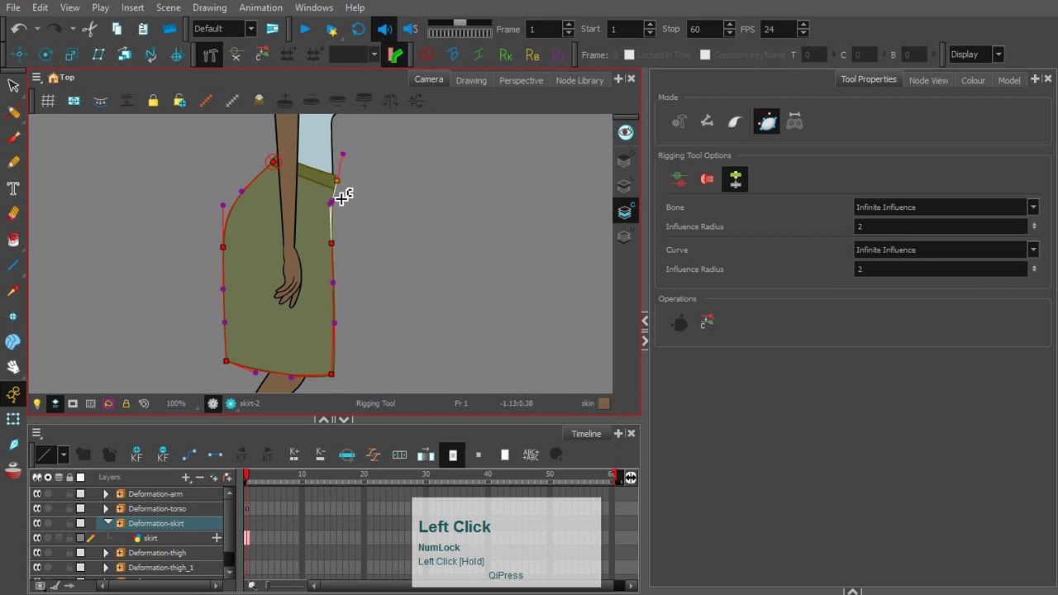
{"action": "key", "text": "ctrl+z"}
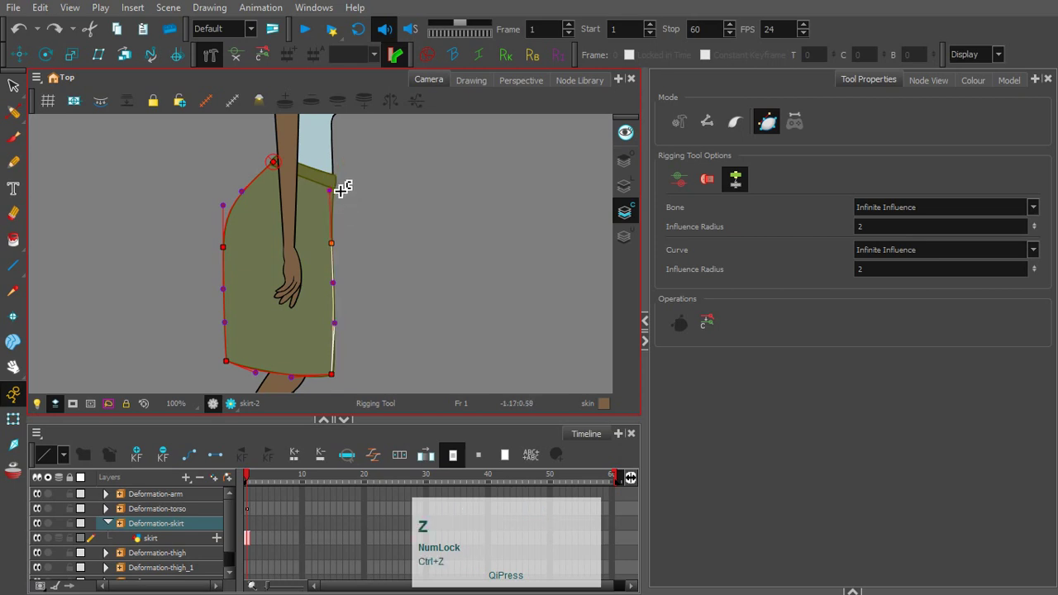
Step: Add an envelope point at the straight side's waistband corner and align its handles with the skirt's edge
{"action": "left_click", "coordinate": [337, 180]}
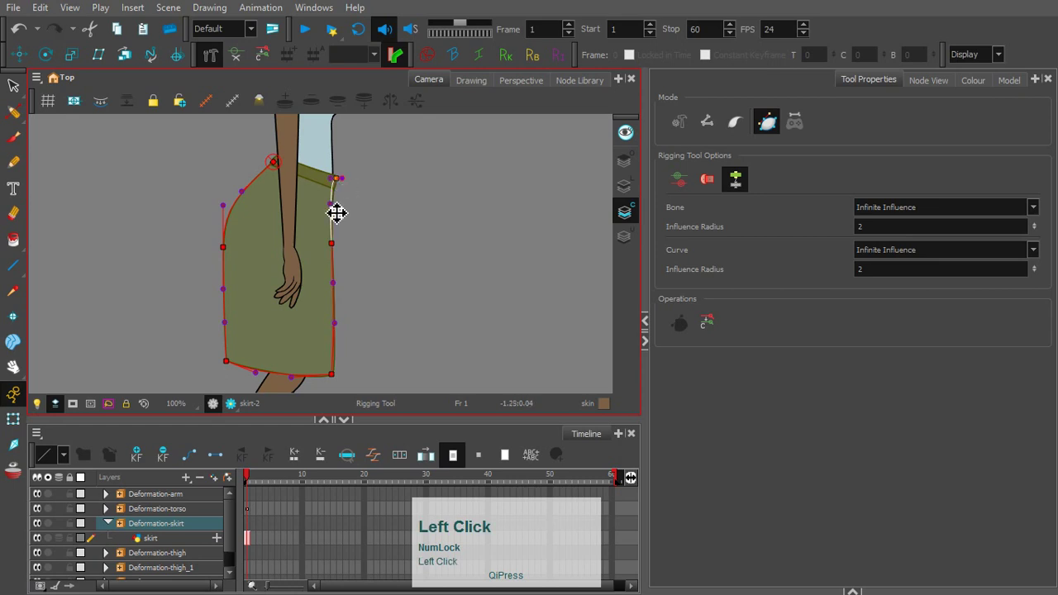
{"action": "left_click_drag", "start_coordinate": [330, 208], "coordinate": [364, 295]}
{"action": "key", "text": "2"}
{"action": "key", "text": "2"}
{"action": "key", "text": "space"}
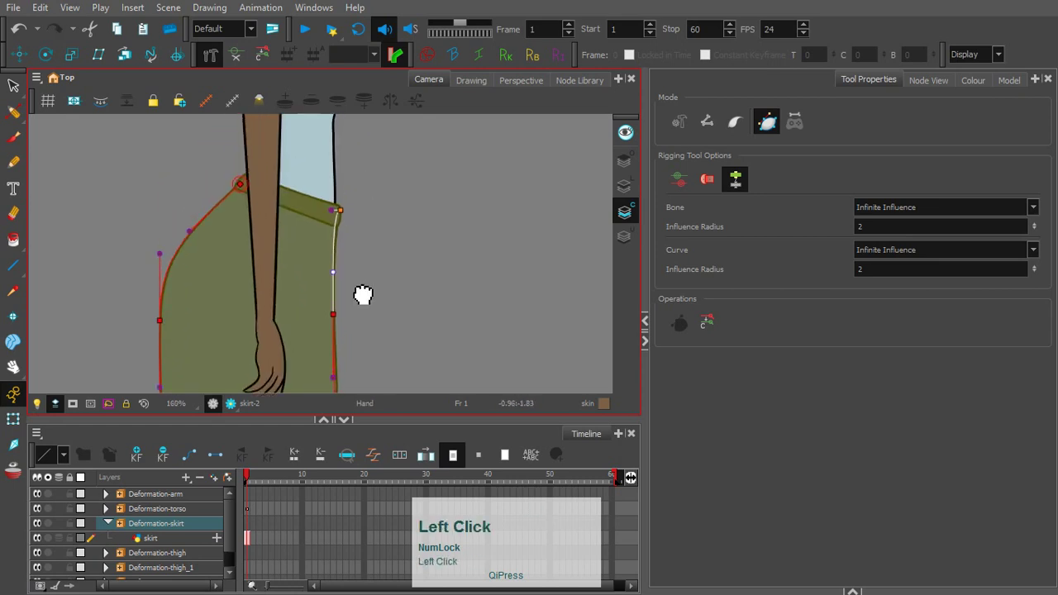
{"action": "key", "text": "2"}
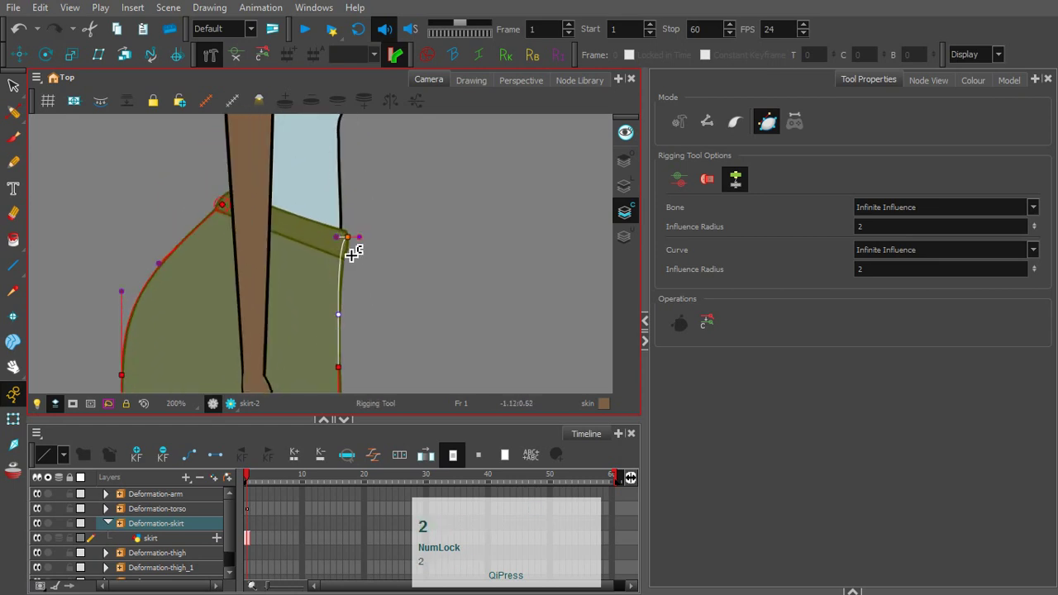
{"action": "left_click_drag", "start_coordinate": [344, 239], "coordinate": [346, 281]}
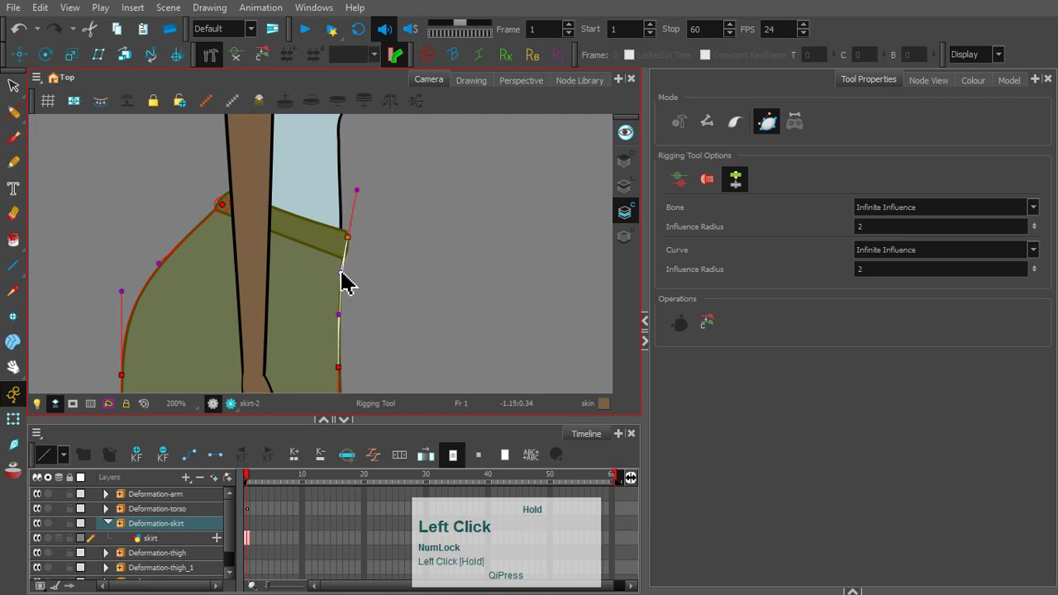
Step: Close the envelope between the two waistband corners and align the closing curve's handles with the waistband's upper edge
{"action": "left_click", "coordinate": [225, 203]}
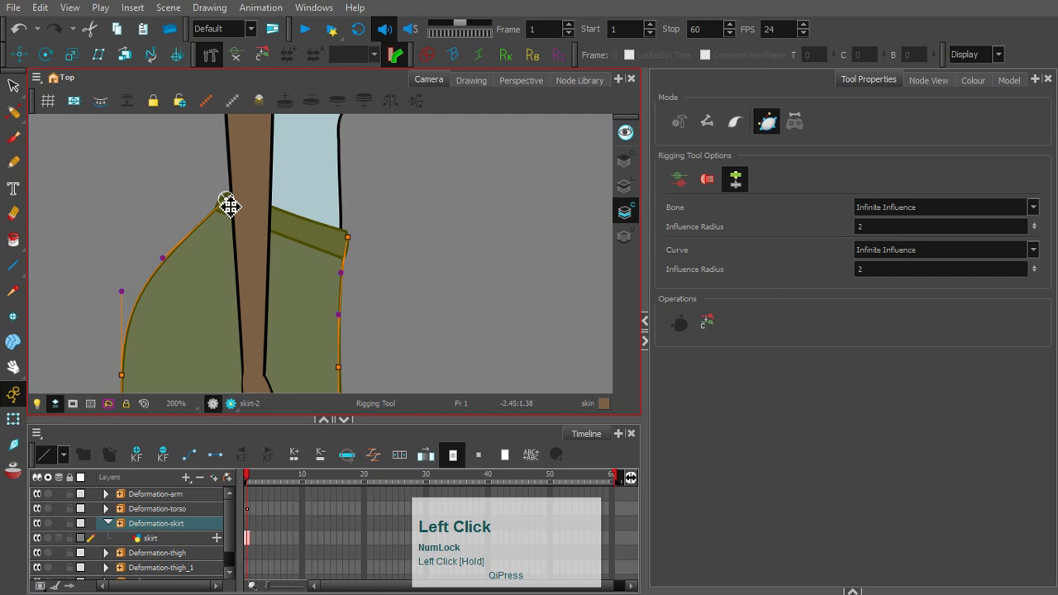
{"action": "key", "text": "alt"}
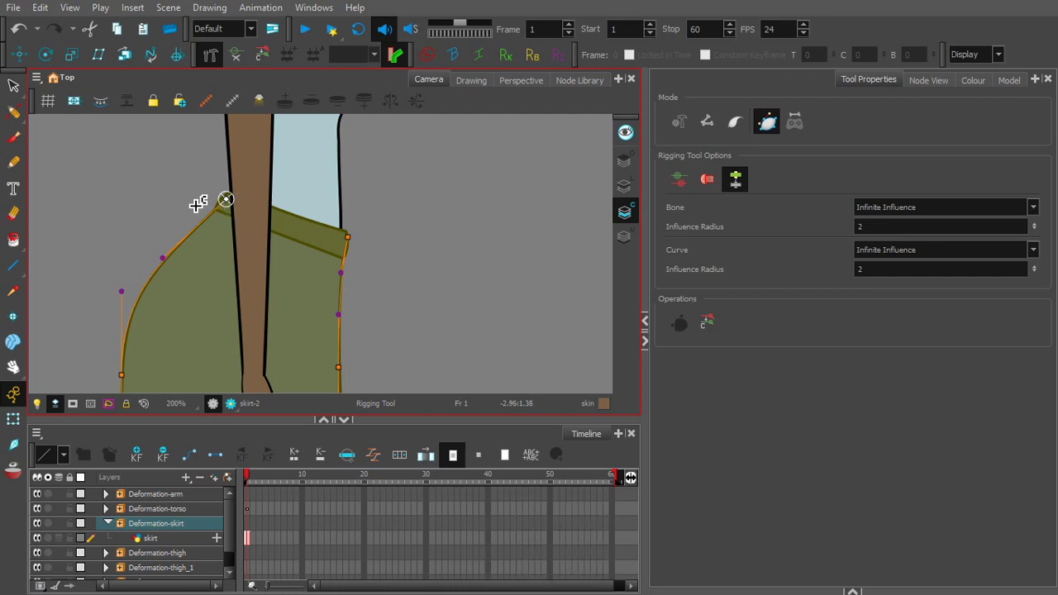
{"action": "left_click", "coordinate": [353, 243]}
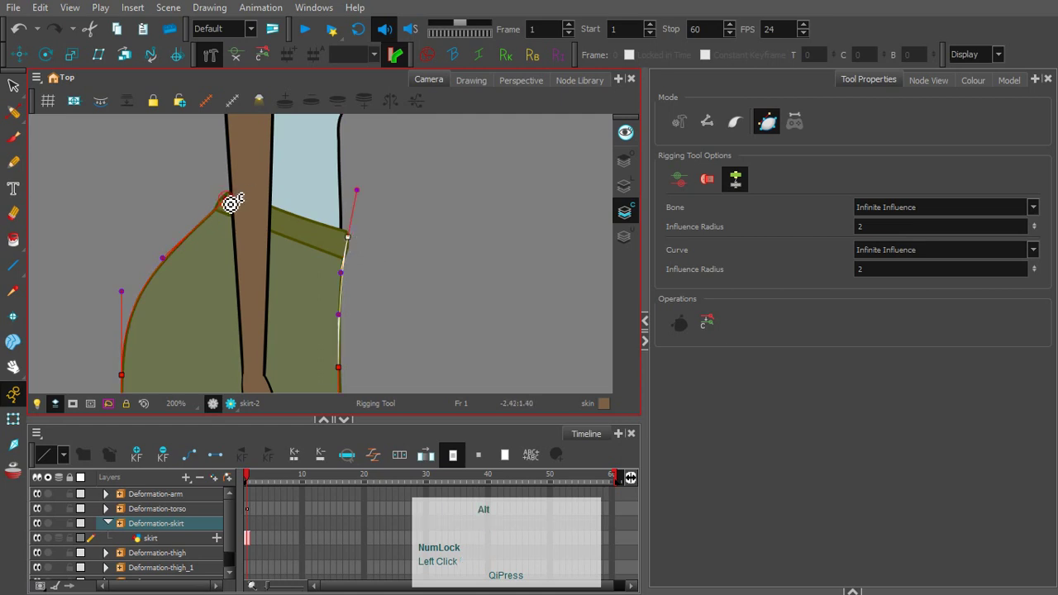
{"action": "left_click_drag", "start_coordinate": [232, 203], "coordinate": [273, 216]}
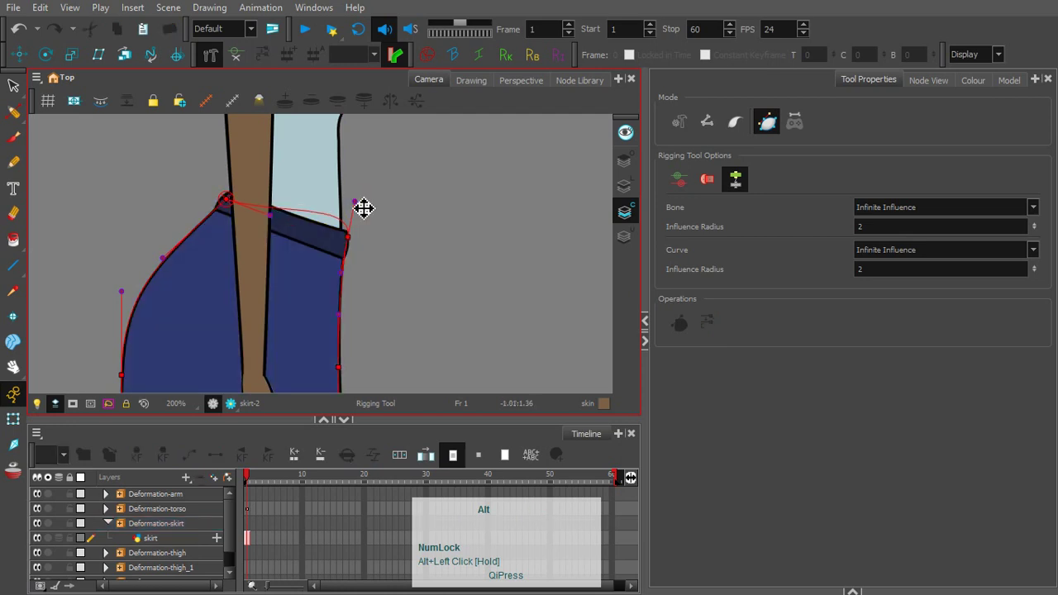
{"action": "left_click_drag", "start_coordinate": [362, 207], "coordinate": [326, 234]}
{"action": "left_click_drag", "start_coordinate": [227, 200], "coordinate": [227, 196]}
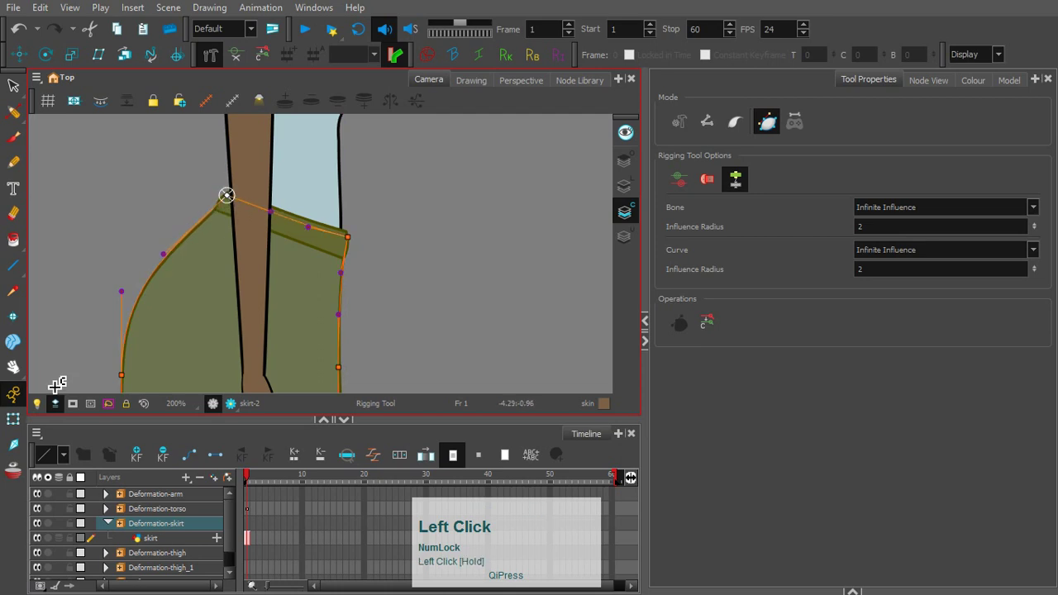
Step: Flare the skirt as a test by moving both hem corners and the rounded side's middle point outward with the Transform tool
{"action": "left_click", "coordinate": [14, 420]}
{"action": "left_click", "coordinate": [135, 234]}
{"action": "scroll", "coordinate": [385, 302], "scroll_direction": "down", "scroll_amount": 2}
{"action": "key", "text": "space"}
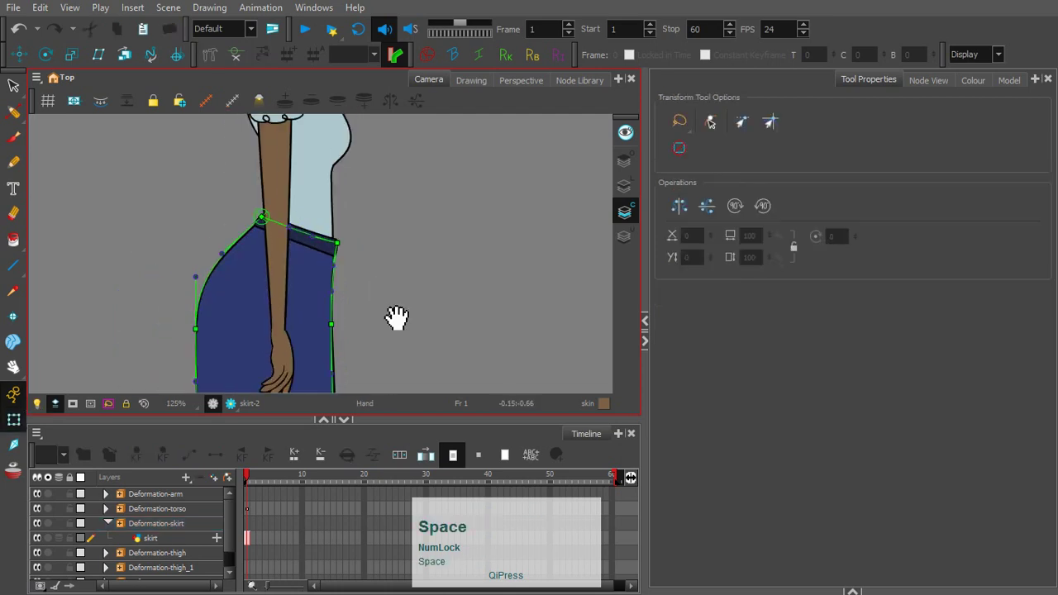
{"action": "left_click_drag", "start_coordinate": [397, 319], "coordinate": [385, 290]}
{"action": "scroll", "coordinate": [388, 319], "scroll_direction": "down", "scroll_amount": 1}
{"action": "key", "text": "space"}
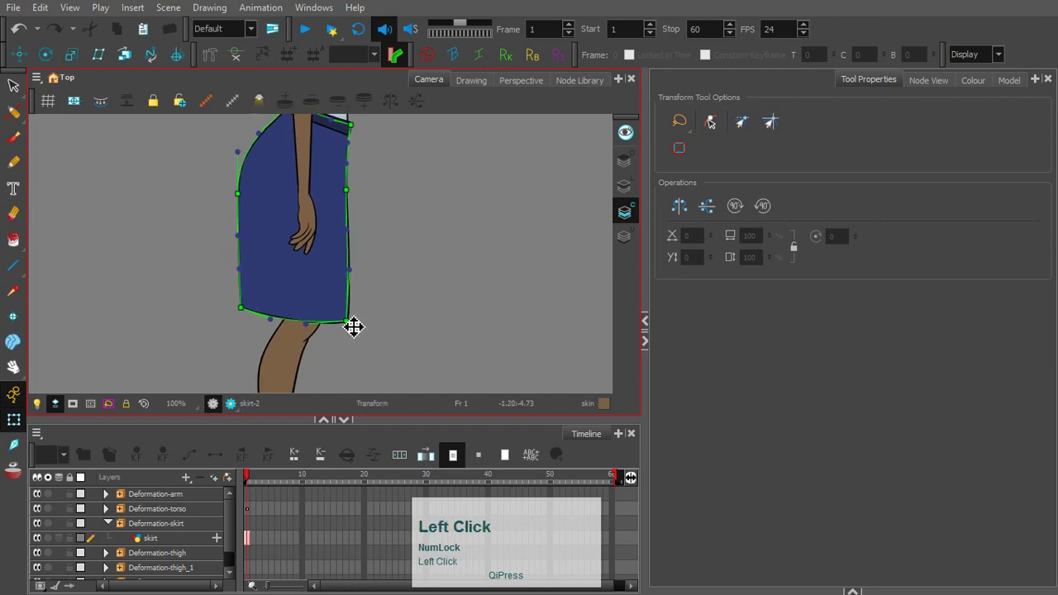
{"action": "left_click_drag", "start_coordinate": [353, 327], "coordinate": [380, 317]}
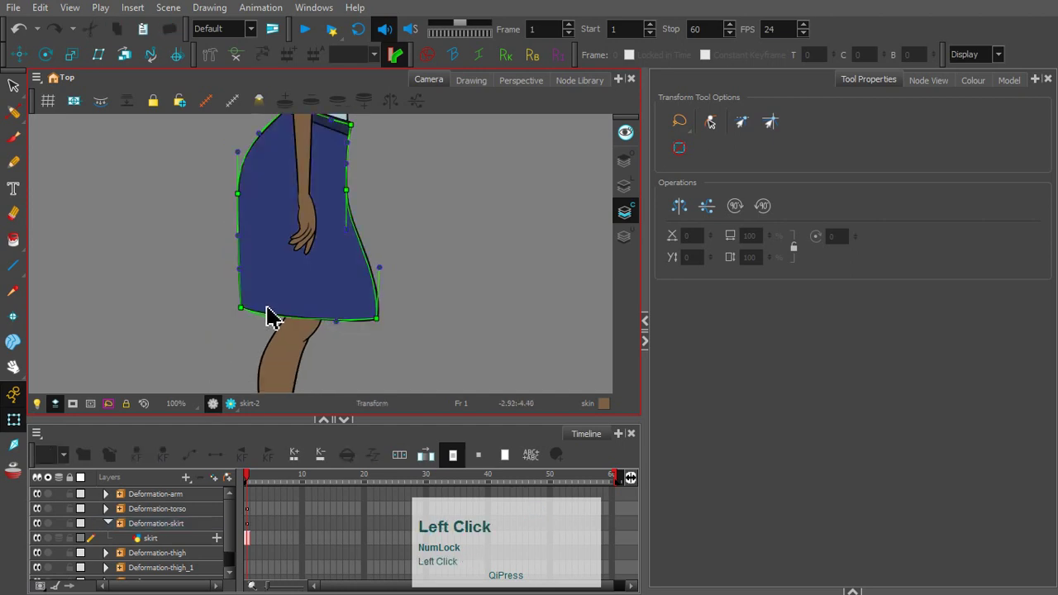
{"action": "left_click_drag", "start_coordinate": [241, 309], "coordinate": [182, 303]}
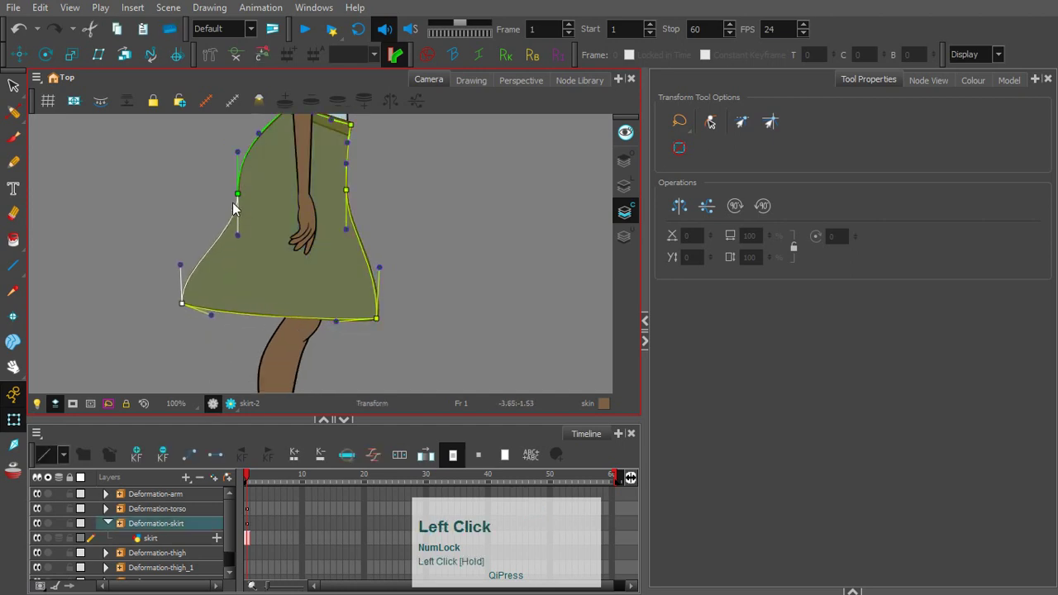
{"action": "left_click_drag", "start_coordinate": [233, 203], "coordinate": [205, 193]}
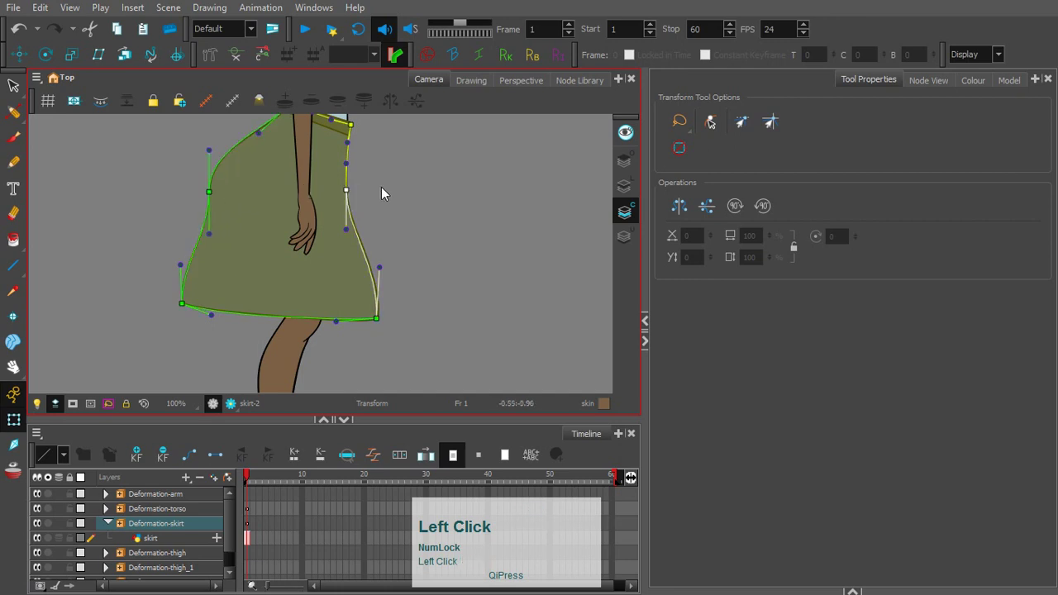
Step: Undo the test deformations of the skirt envelope
{"action": "key", "text": "ctrl+z"}
{"action": "key", "text": "ctrl+z"}
{"action": "key", "text": "ctrl+z"}
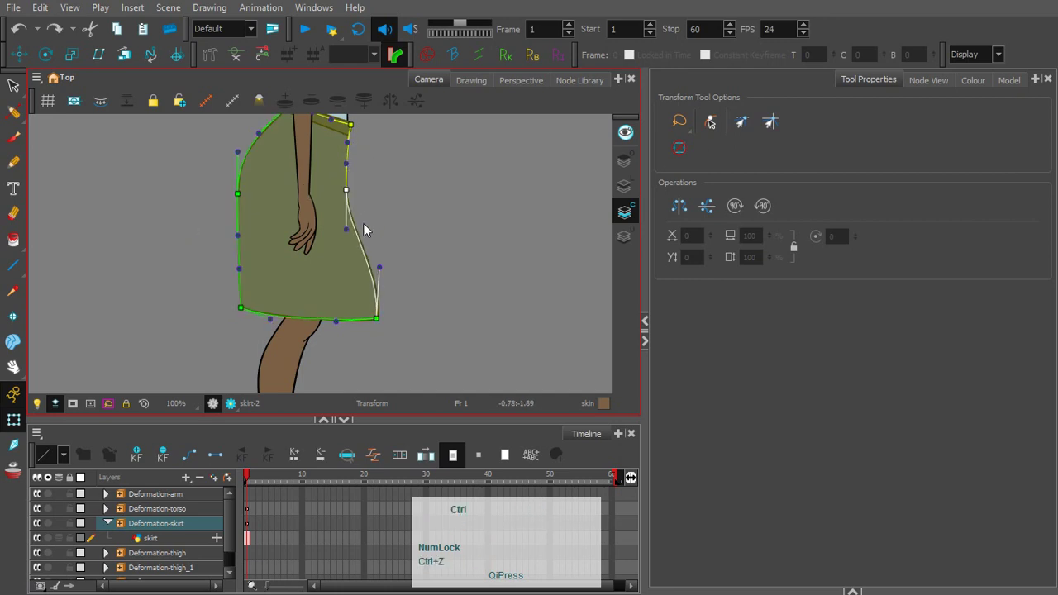
{"action": "key", "text": "ctrl+z"}
{"action": "left_click", "coordinate": [399, 280]}
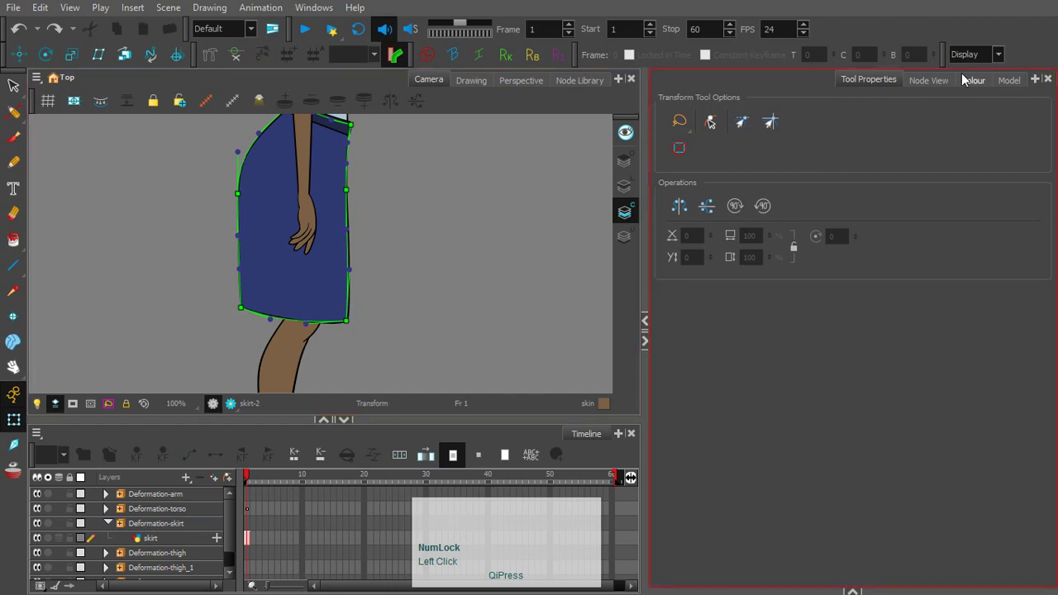
Step: Show the node network and add a parent peg to the Deformation-skirt group
{"action": "left_click", "coordinate": [927, 80]}
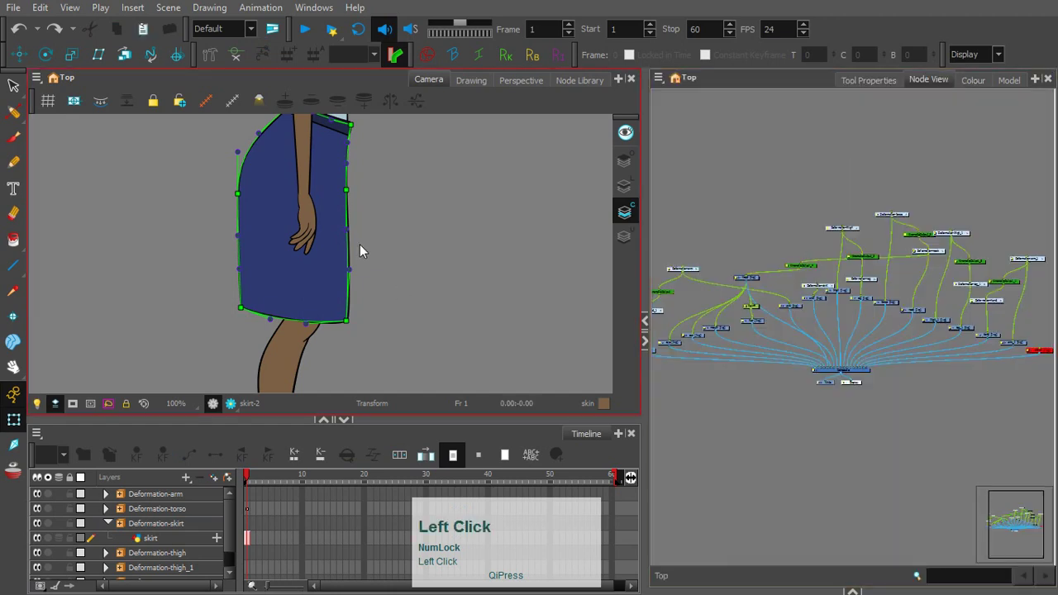
{"action": "key", "text": "2"}
{"action": "key", "text": "2"}
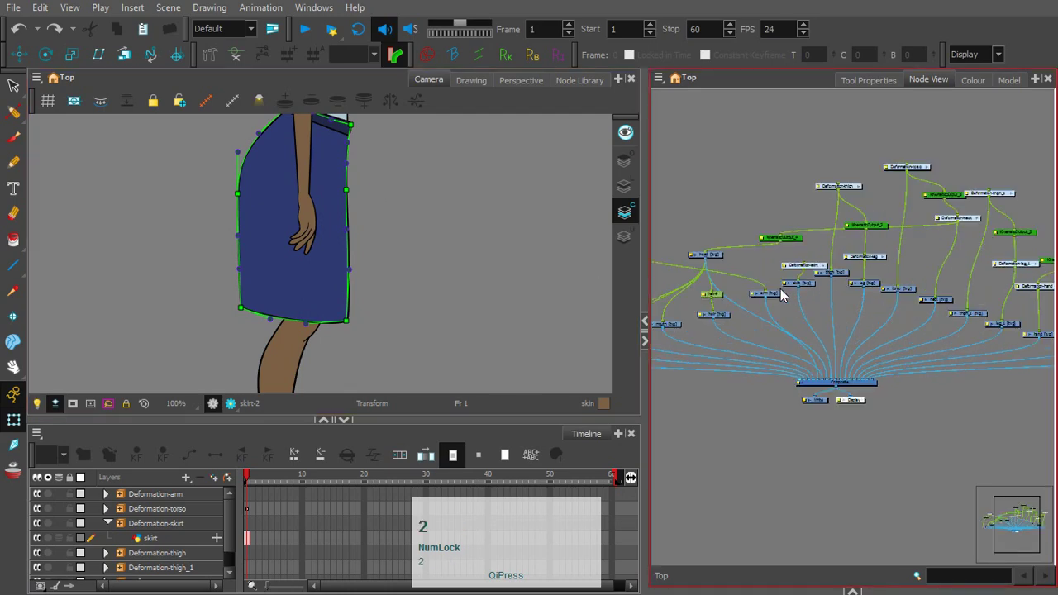
{"action": "left_click_drag", "start_coordinate": [751, 258], "coordinate": [870, 286]}
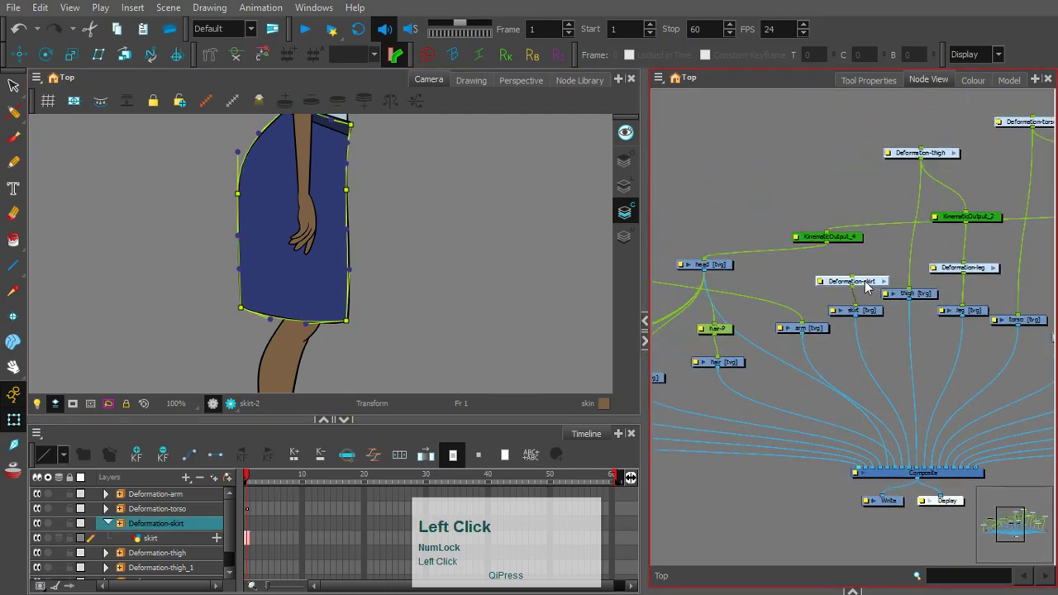
{"action": "key", "text": "ctrl"}
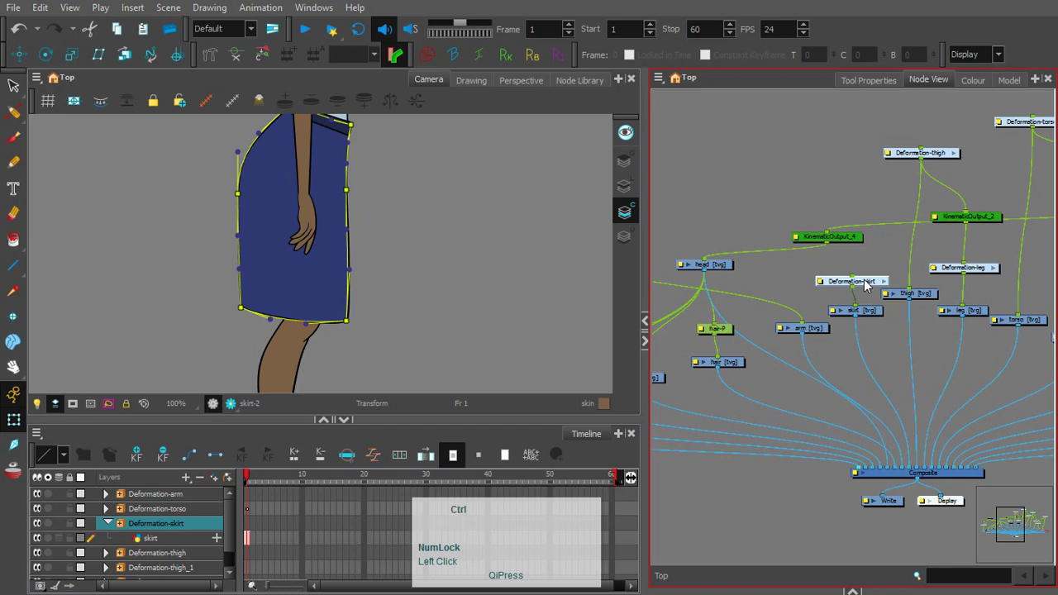
{"action": "key", "text": "ctrl+p"}
Step: Place the skirt's new peg above Deformation-skirt and move KinematicOutput_4 aside to clear space around it
{"action": "left_click_drag", "start_coordinate": [877, 224], "coordinate": [898, 204]}
{"action": "left_click", "coordinate": [835, 237]}
{"action": "left_click_drag", "start_coordinate": [835, 238], "coordinate": [797, 201]}
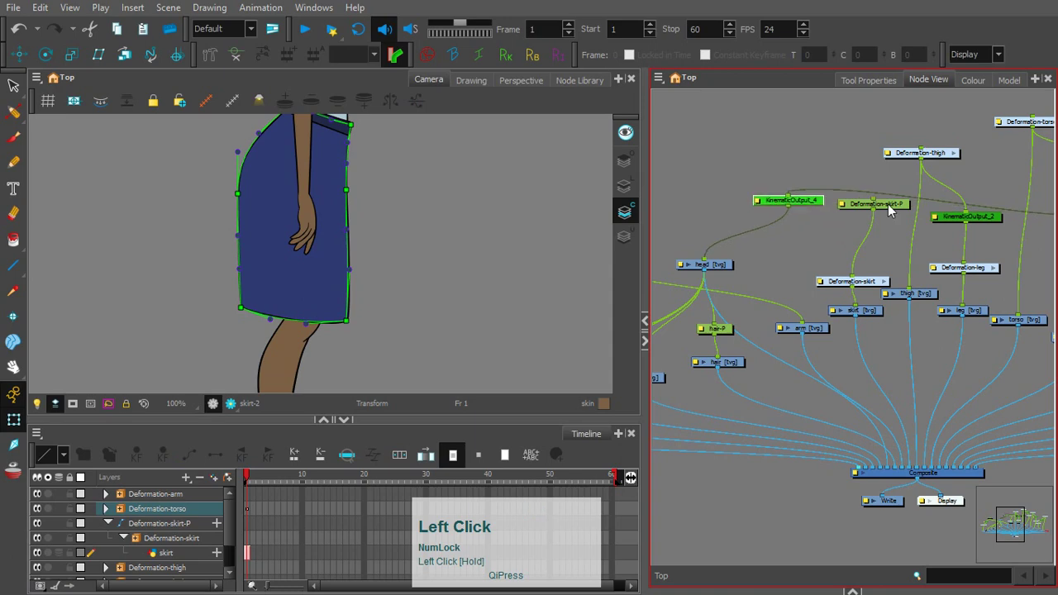
{"action": "left_click", "coordinate": [872, 221]}
{"action": "key", "text": "space"}
{"action": "left_click_drag", "start_coordinate": [879, 217], "coordinate": [714, 301]}
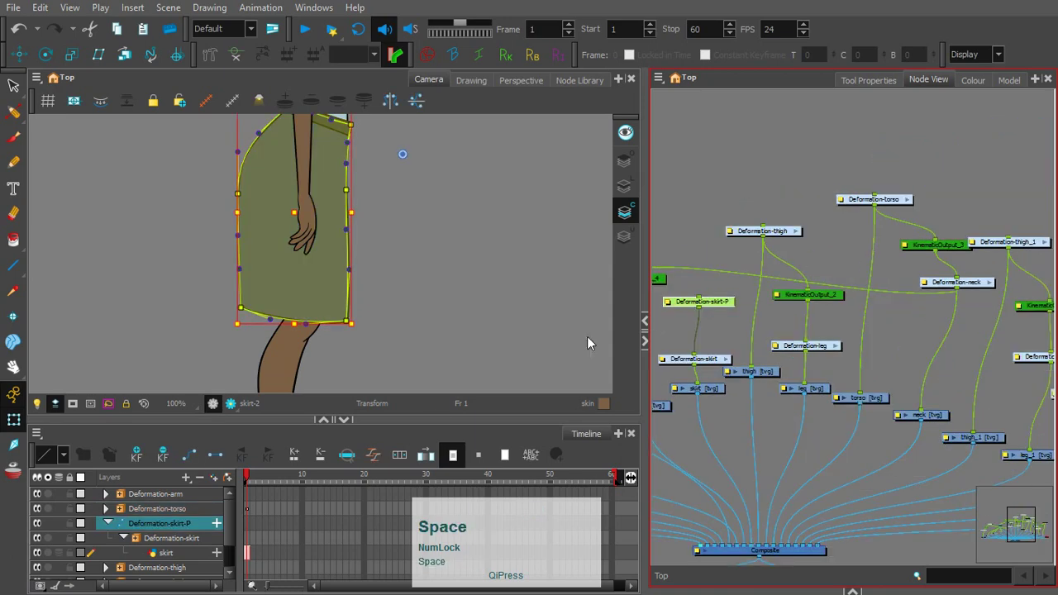
Step: Collapse the Deformation-skirt-P layer in the timeline and clear the selection
{"action": "left_click", "coordinate": [107, 523]}
{"action": "scroll", "coordinate": [226, 533], "scroll_direction": "down", "scroll_amount": 1}
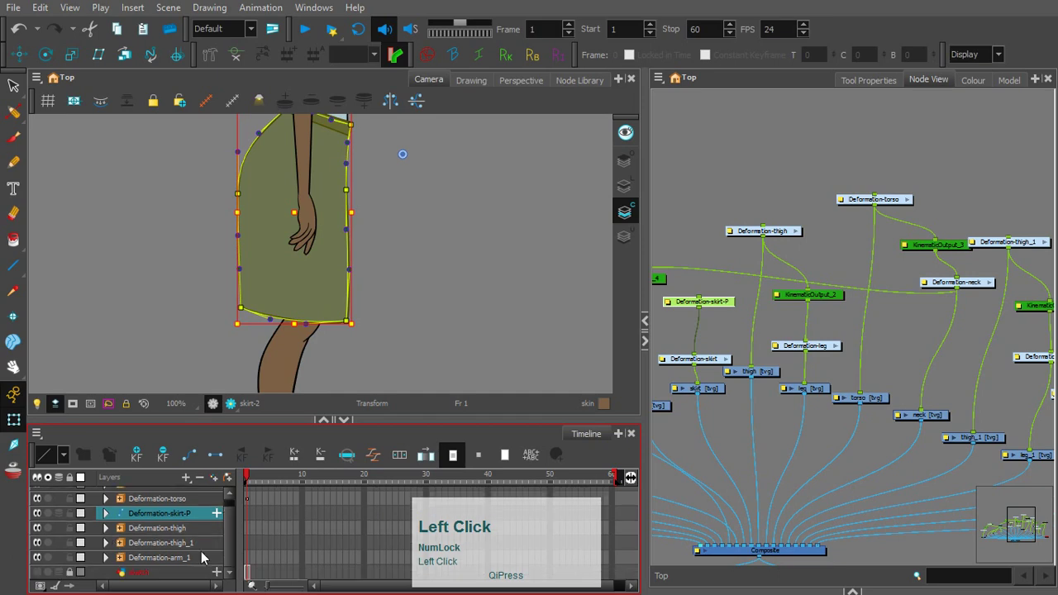
{"action": "left_click_drag", "start_coordinate": [228, 527], "coordinate": [232, 517]}
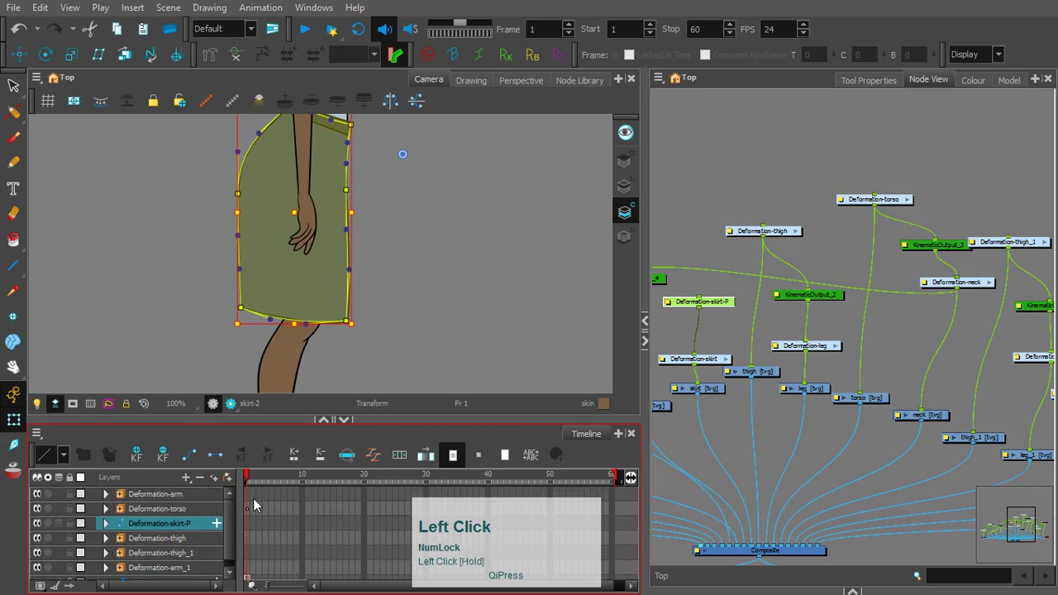
{"action": "left_click", "coordinate": [734, 175]}
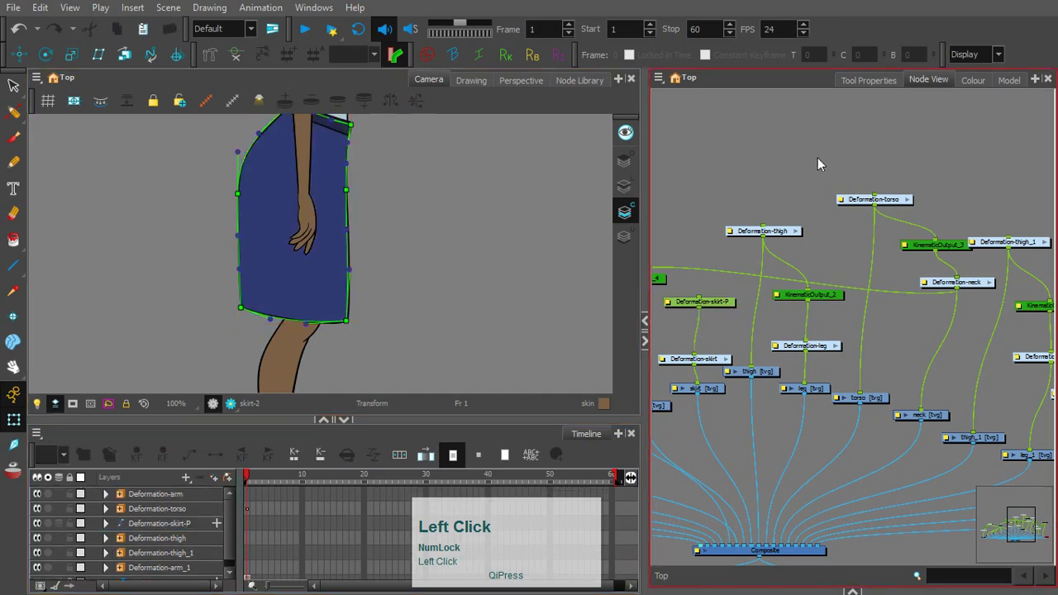
Step: Save the scene
{"action": "key", "text": "2"}
{"action": "key", "text": "2"}
{"action": "key", "text": "2"}
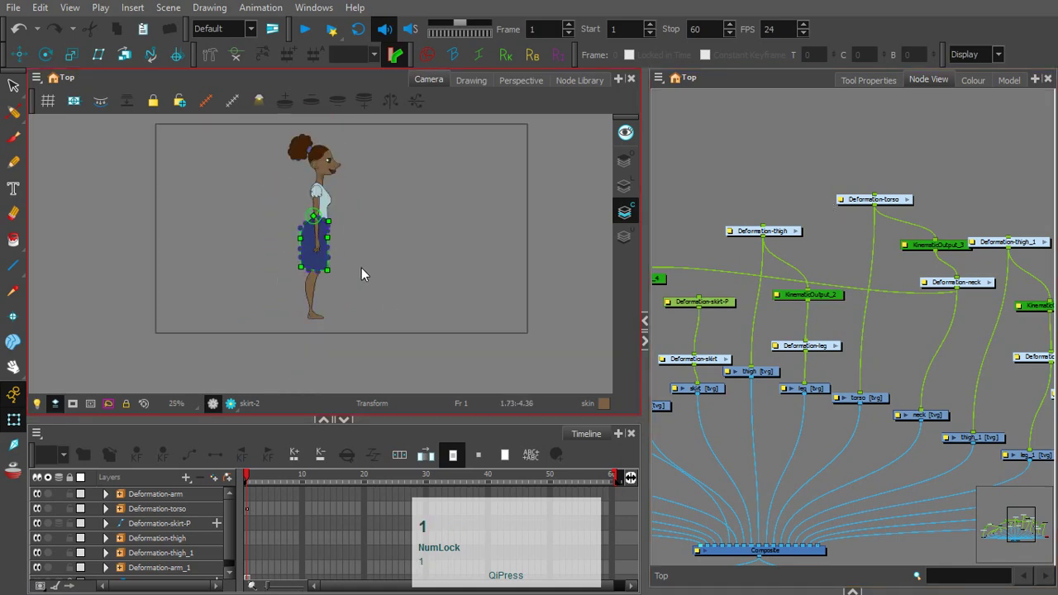
{"action": "key", "text": "space"}
{"action": "left_click_drag", "start_coordinate": [779, 185], "coordinate": [733, 209]}
{"action": "key", "text": "ctrl+s"}
{"action": "key", "text": "space"}
{"action": "left_click", "coordinate": [767, 230]}
{"action": "left_click", "coordinate": [885, 199]}
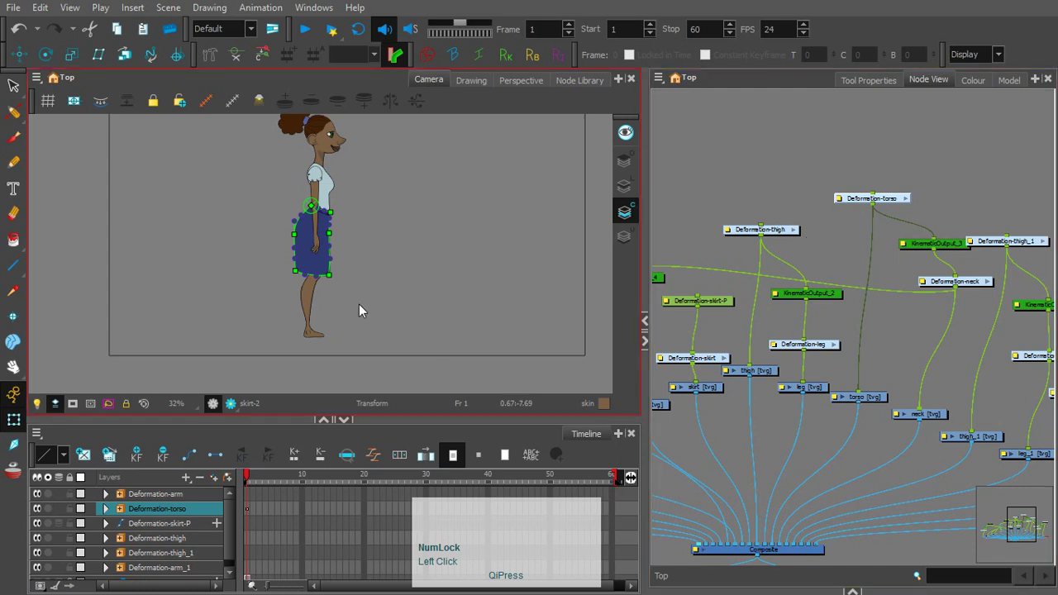
Step: Disable the skirt drawing so the thighs underneath are exposed
{"action": "left_click", "coordinate": [394, 259]}
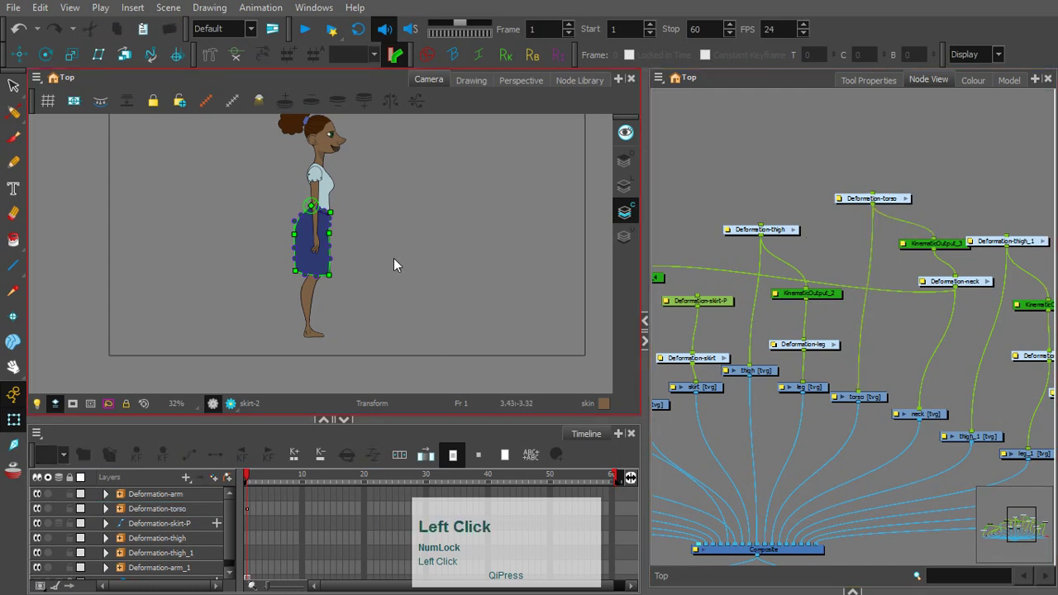
{"action": "left_click", "coordinate": [328, 266]}
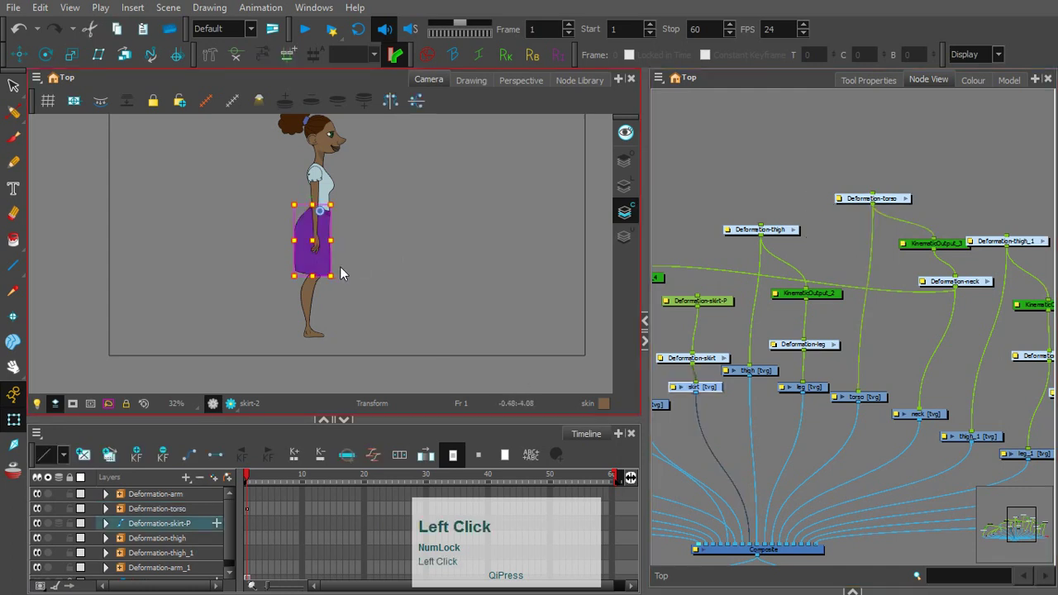
{"action": "key", "text": "d"}
{"action": "key", "text": "2"}
{"action": "key", "text": "2"}
{"action": "key", "text": "2"}
{"action": "key", "text": "space"}
Step: Test moving the front thigh away from the hip and undo the move
{"action": "left_click", "coordinate": [325, 221]}
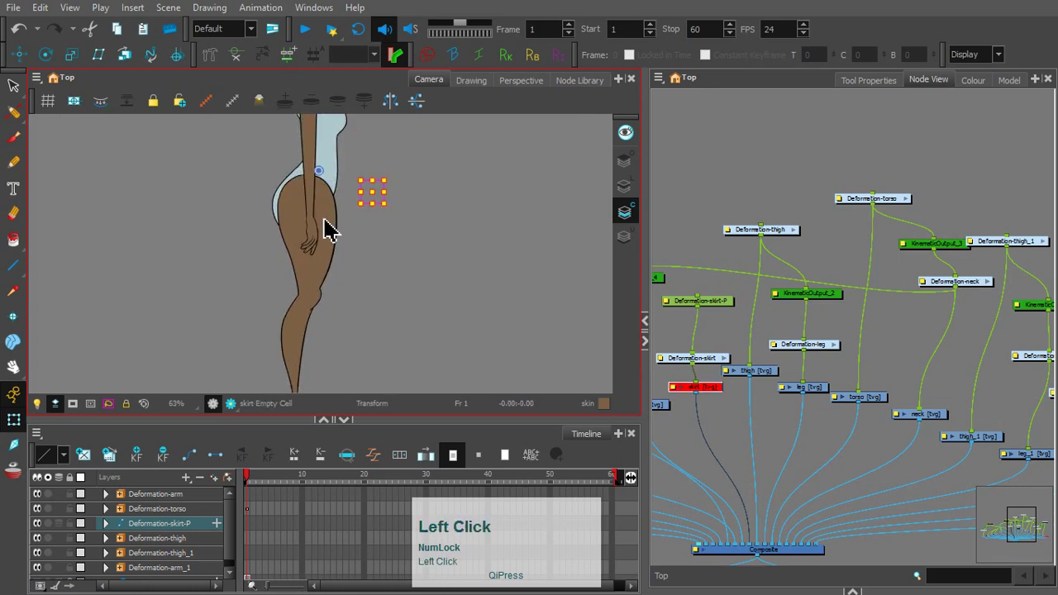
{"action": "left_click_drag", "start_coordinate": [314, 236], "coordinate": [284, 245]}
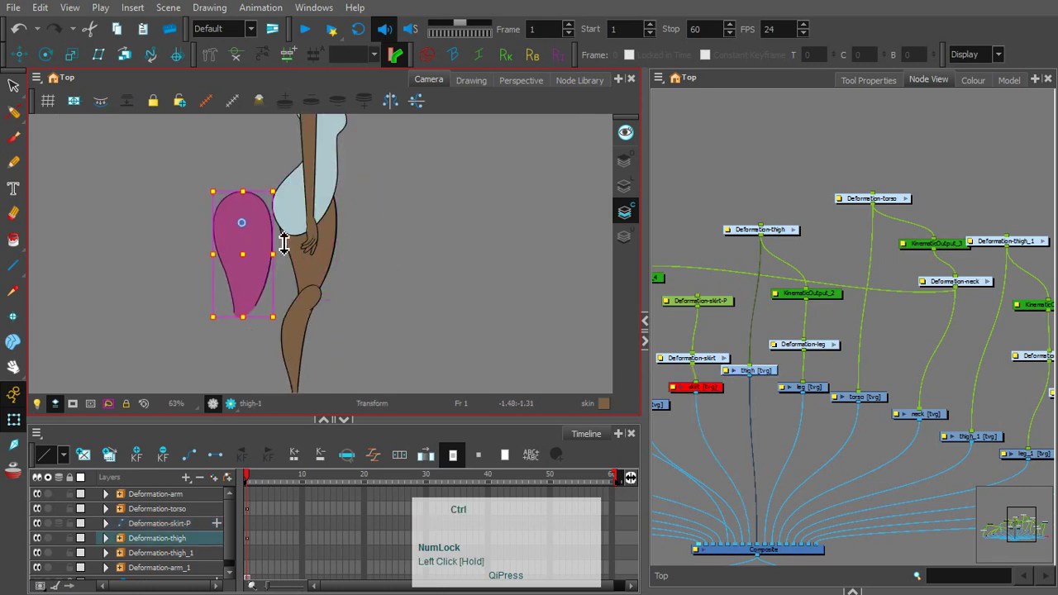
{"action": "key", "text": "ctrl+z"}
{"action": "left_click", "coordinate": [395, 260]}
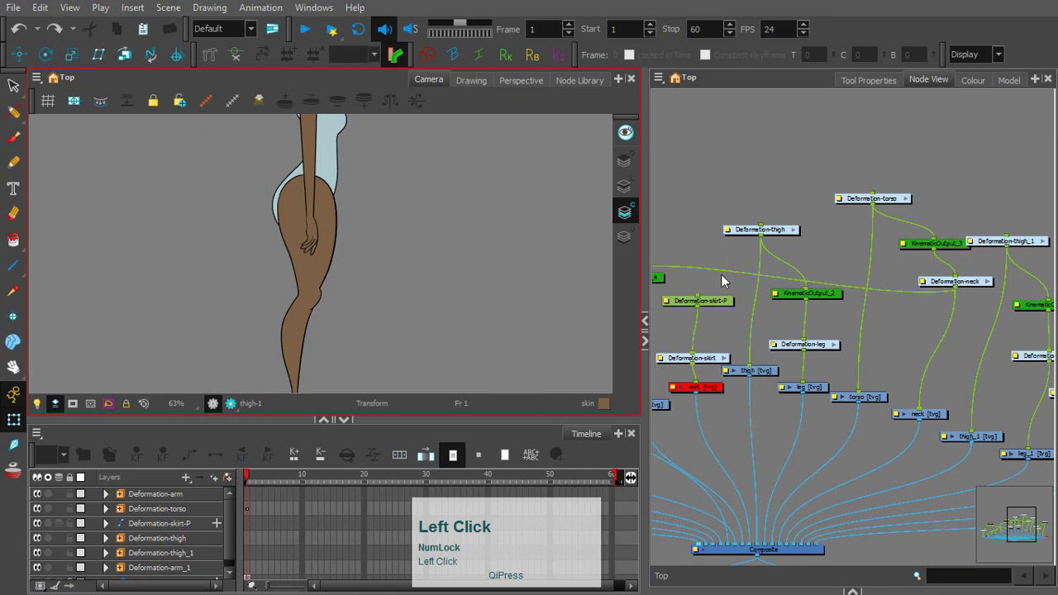
Step: Add a new unconnected peg in the empty area above the deformation groups
{"action": "key", "text": "space"}
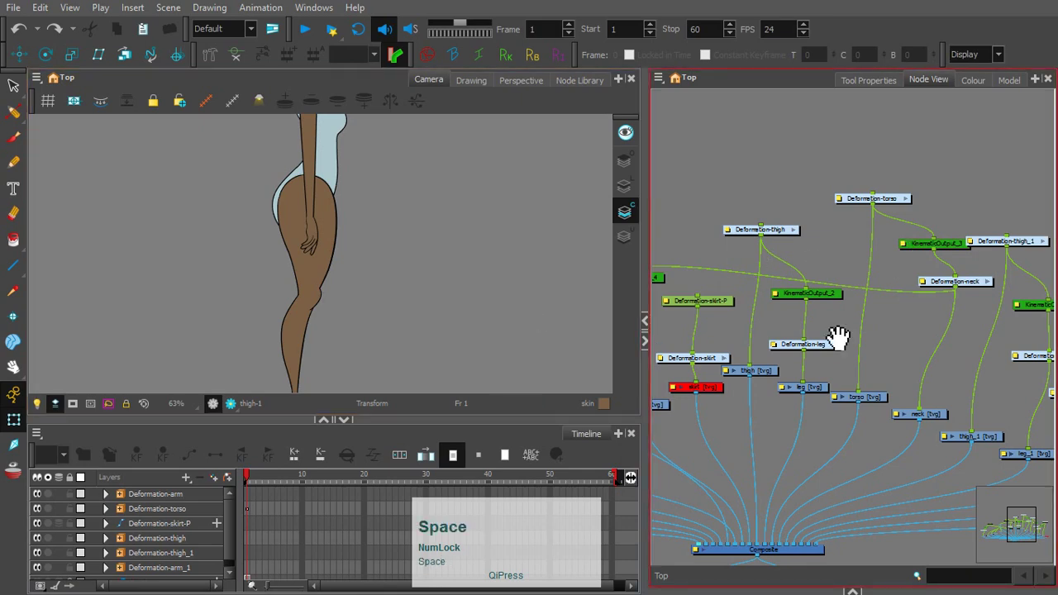
{"action": "left_click_drag", "start_coordinate": [838, 336], "coordinate": [740, 333]}
{"action": "key", "text": "1"}
{"action": "key", "text": "1"}
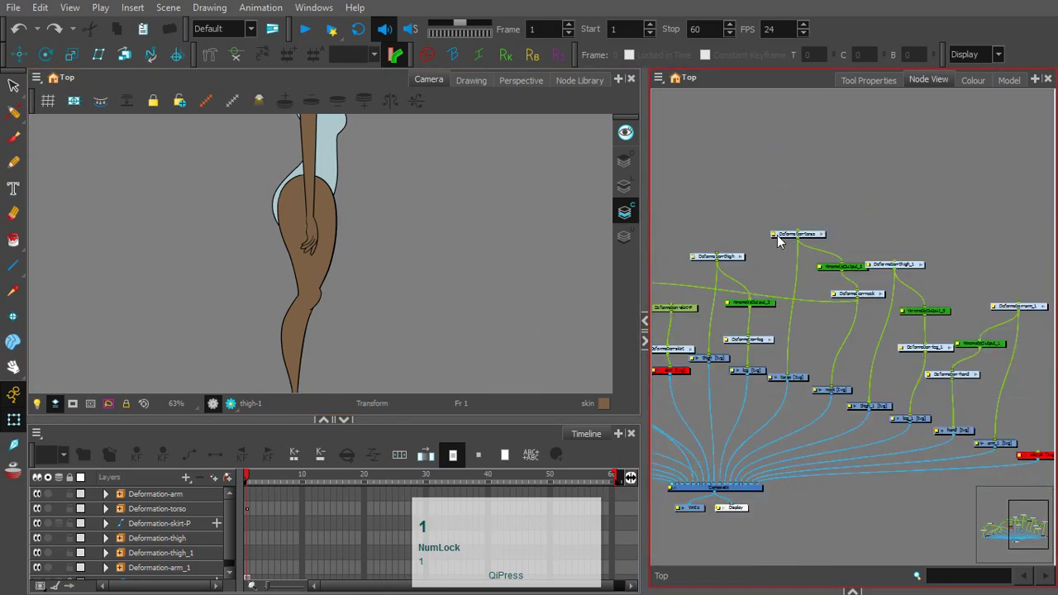
{"action": "key", "text": "space"}
{"action": "left_click_drag", "start_coordinate": [797, 225], "coordinate": [881, 170]}
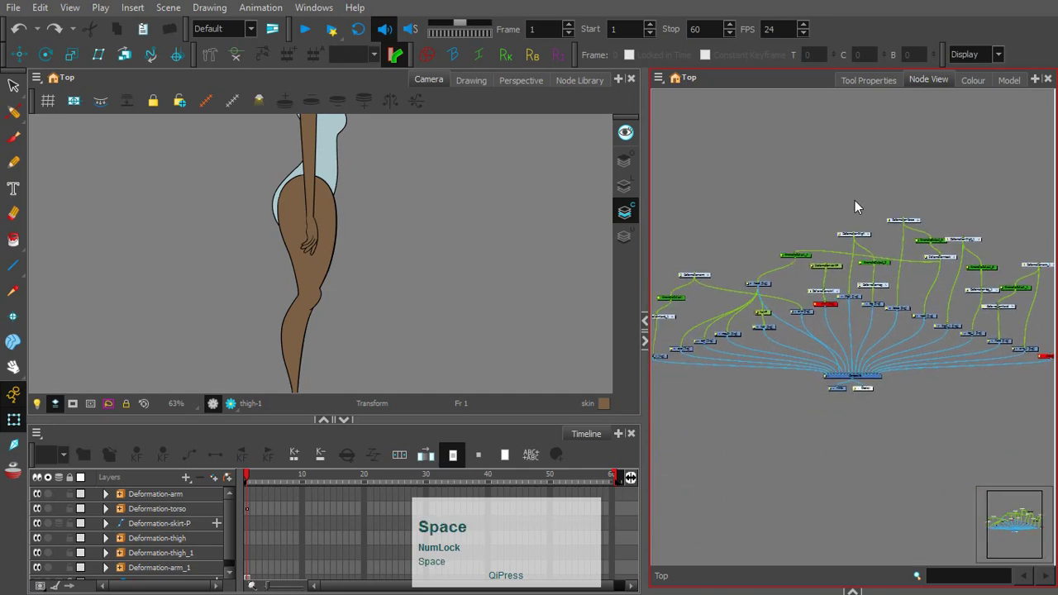
{"action": "left_click", "coordinate": [861, 213]}
{"action": "key", "text": "ctrl+p"}
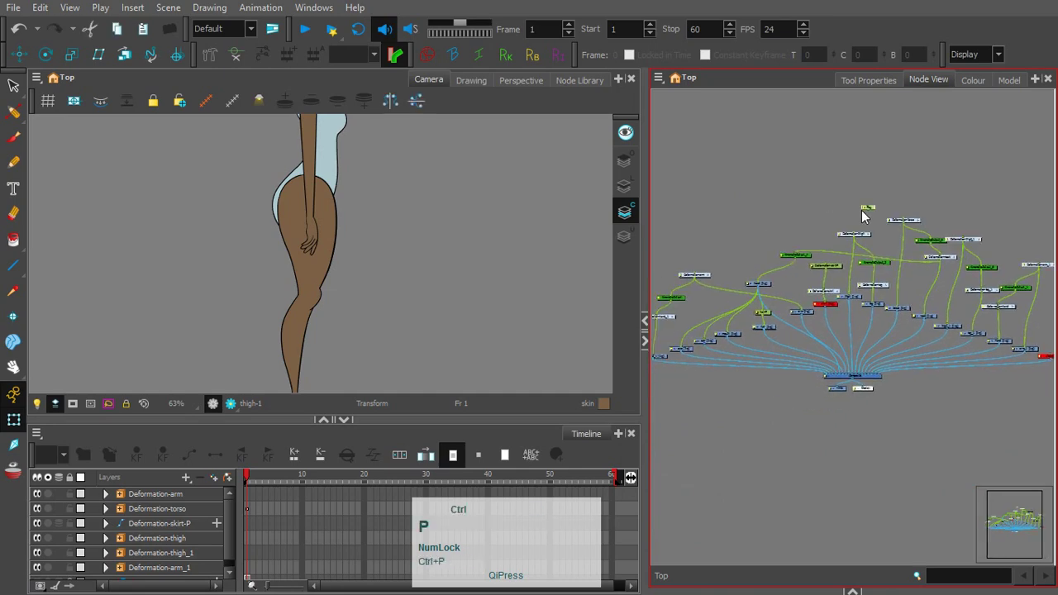
Step: Rename the new peg MASTER-P
{"action": "key", "text": "2"}
{"action": "key", "text": "space"}
{"action": "left_click_drag", "start_coordinate": [893, 177], "coordinate": [780, 198]}
{"action": "double_click", "coordinate": [782, 195]}
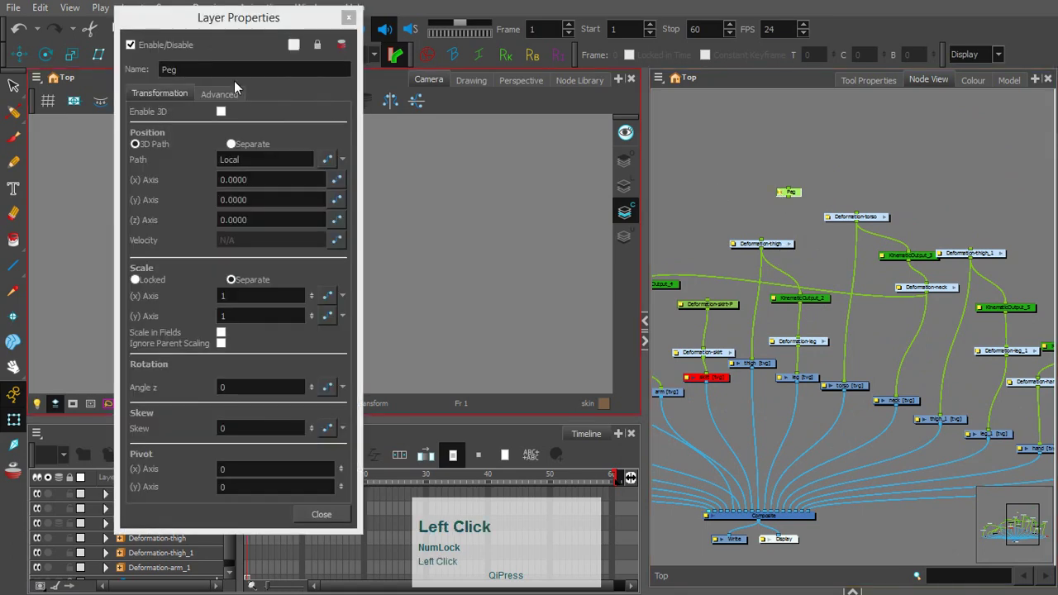
{"action": "double_click", "coordinate": [165, 68]}
{"action": "type", "text": "MAS"}
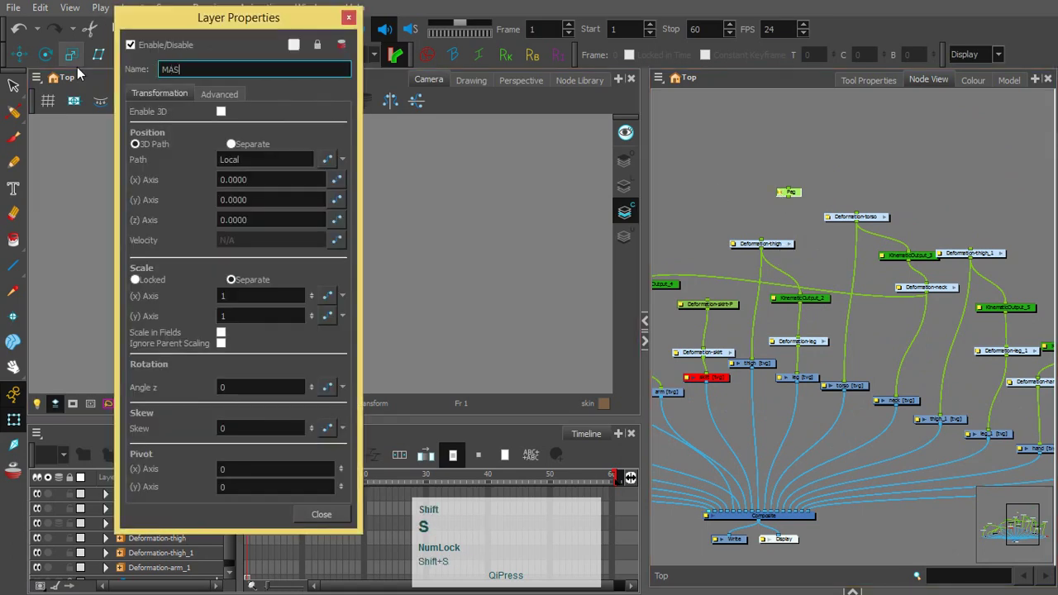
{"action": "type", "text": "TER-P"}
{"action": "left_click", "coordinate": [335, 513]}
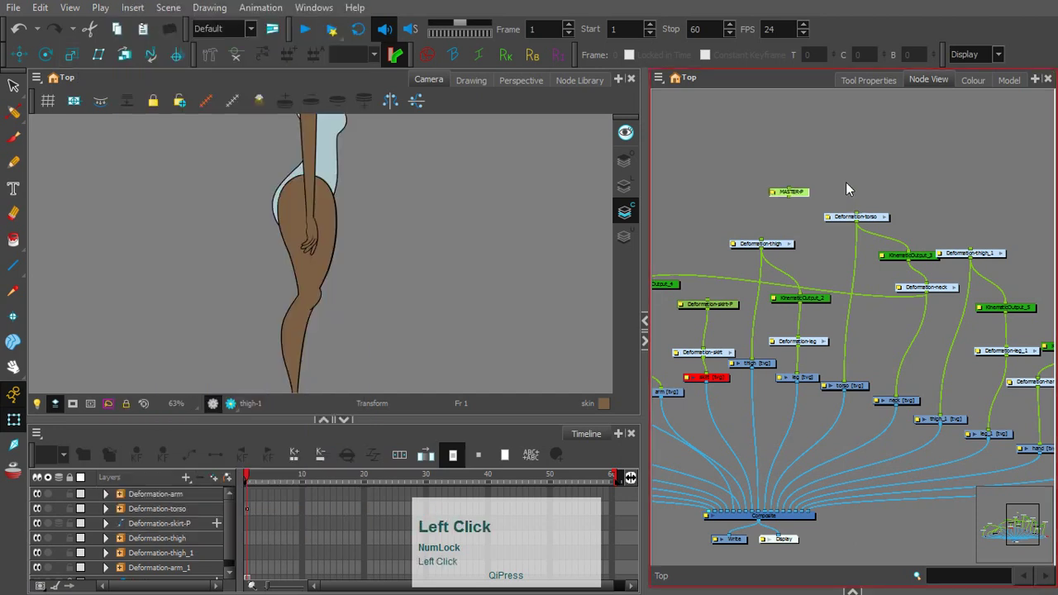
Step: Position MASTER-P above the deformation groups and spread out KinematicOutput_3, Deformation-thigh_1 and Deformation-arm_1
{"action": "left_click_drag", "start_coordinate": [794, 189], "coordinate": [852, 165]}
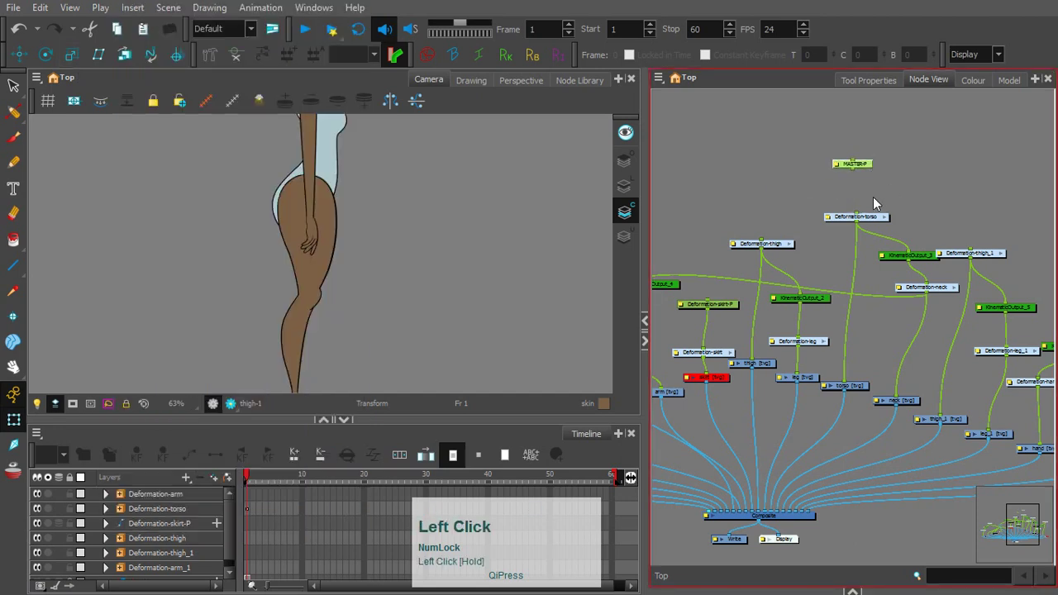
{"action": "key", "text": "space"}
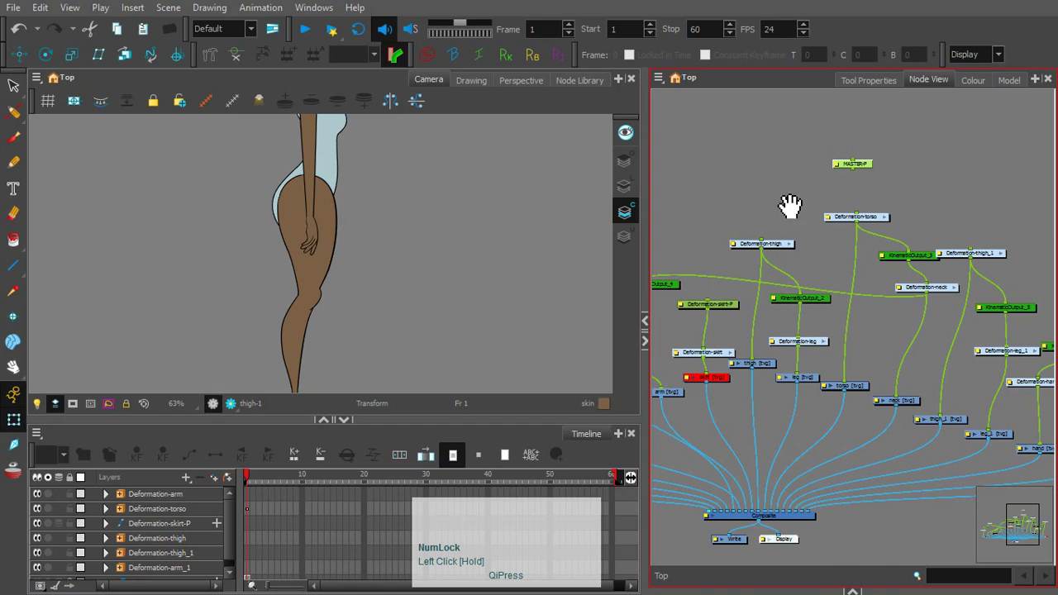
{"action": "left_click_drag", "start_coordinate": [792, 206], "coordinate": [912, 198]}
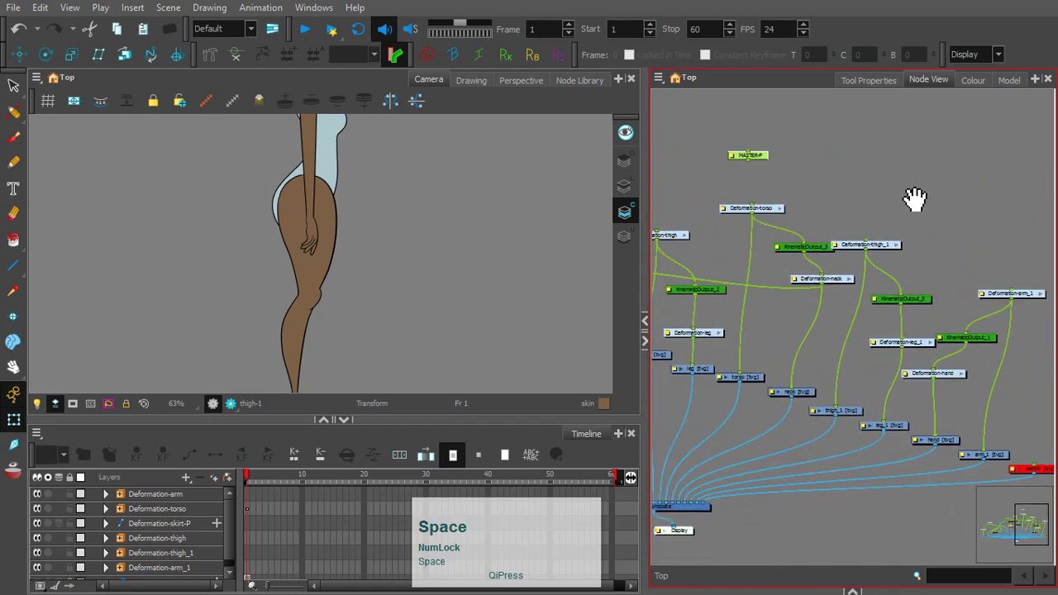
{"action": "left_click_drag", "start_coordinate": [761, 155], "coordinate": [807, 145]}
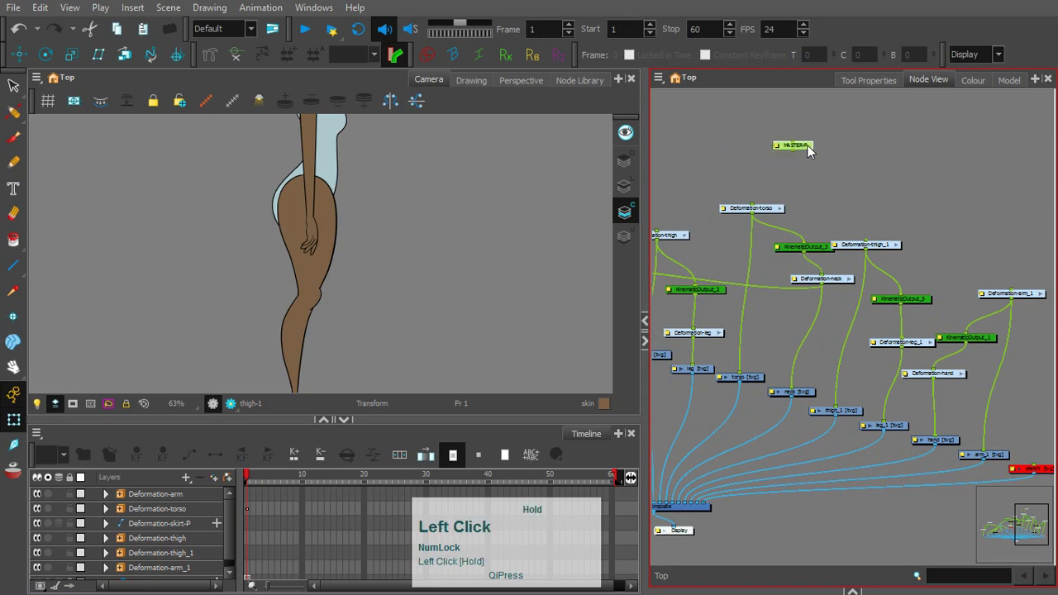
{"action": "left_click_drag", "start_coordinate": [806, 246], "coordinate": [785, 250]}
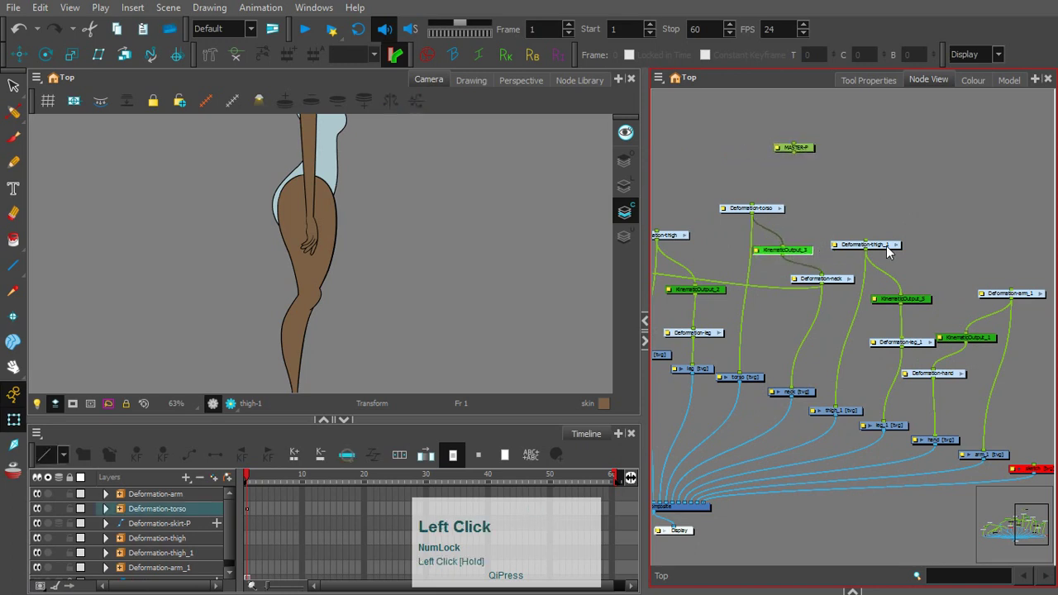
{"action": "left_click_drag", "start_coordinate": [889, 246], "coordinate": [898, 238]}
{"action": "left_click_drag", "start_coordinate": [980, 291], "coordinate": [968, 283]}
Step: Connect KinematicOutput_3 to Deformation-arm_1 and rearrange the nodes around the torso and neck
{"action": "left_click_drag", "start_coordinate": [800, 256], "coordinate": [960, 251]}
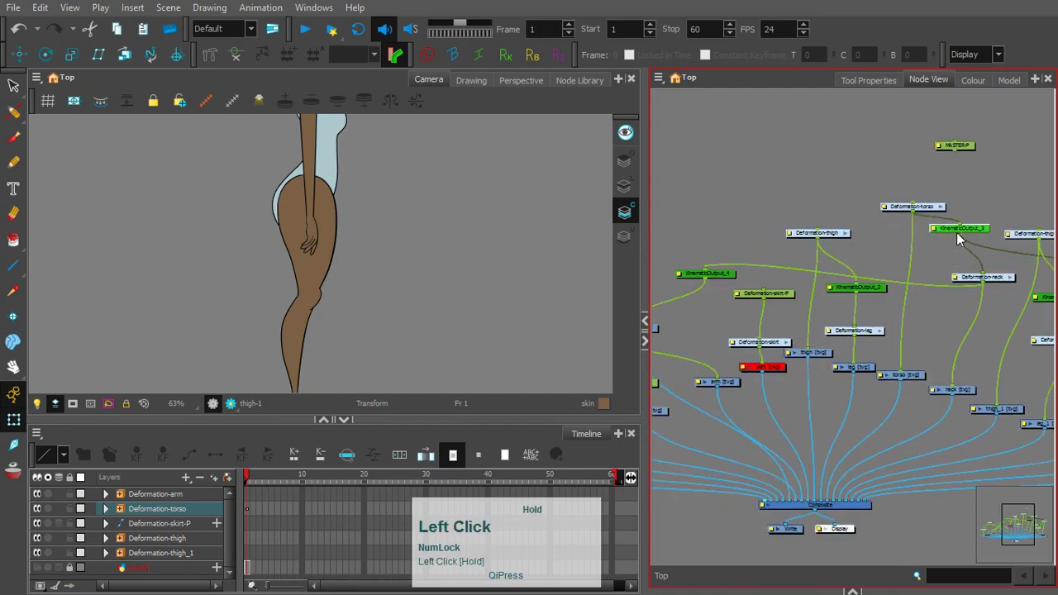
{"action": "left_click_drag", "start_coordinate": [957, 233], "coordinate": [654, 194]}
{"action": "left_click_drag", "start_coordinate": [818, 238], "coordinate": [1034, 217]}
{"action": "left_click_drag", "start_coordinate": [708, 259], "coordinate": [733, 269]}
{"action": "left_click_drag", "start_coordinate": [995, 240], "coordinate": [808, 242]}
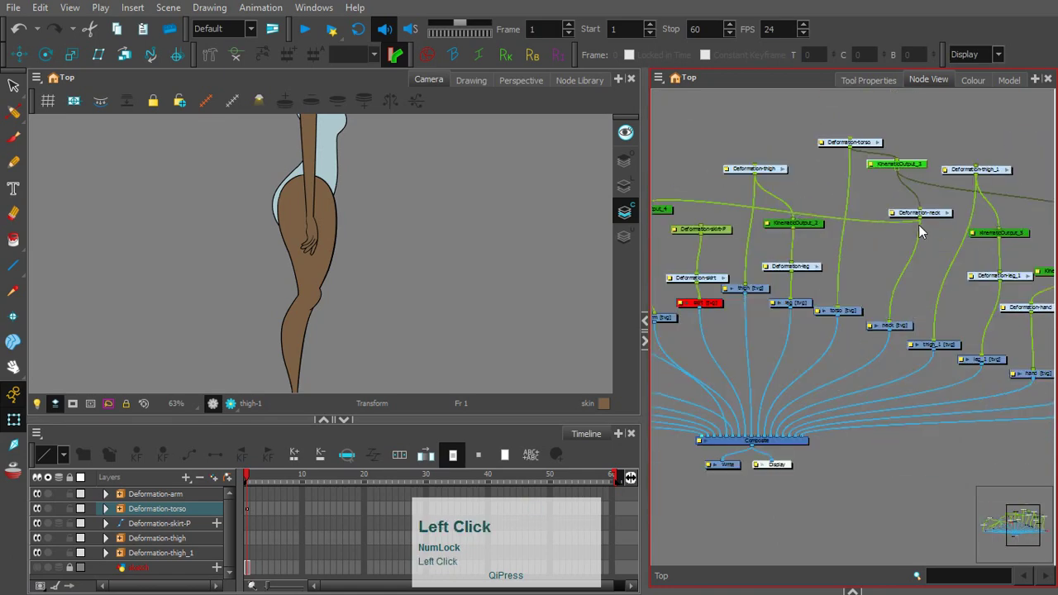
{"action": "left_click_drag", "start_coordinate": [936, 213], "coordinate": [789, 226]}
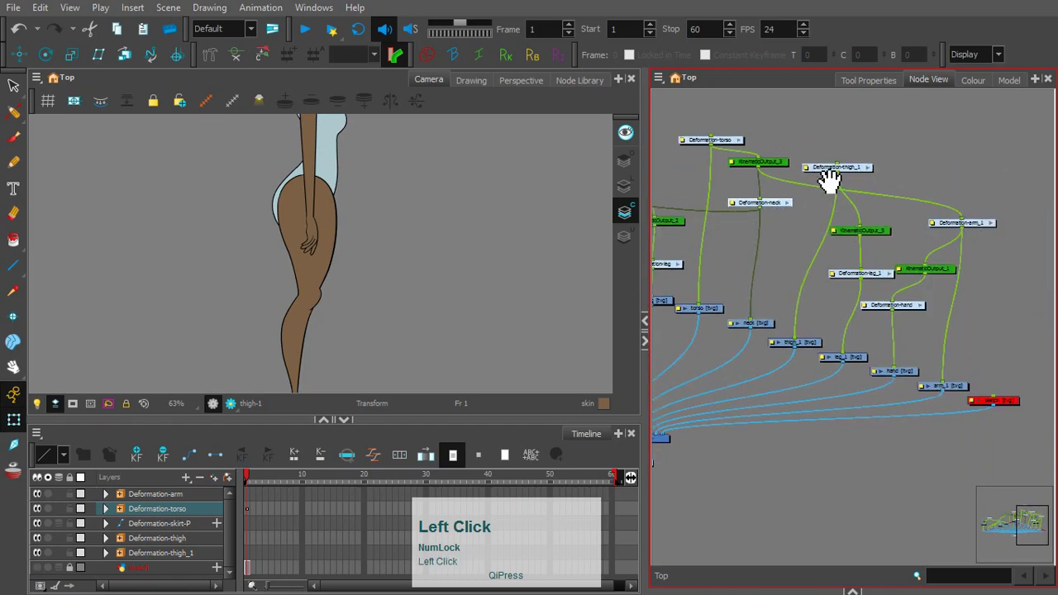
Step: Connect KinematicOutput_3 to Deformation-arm and adjust the kinematic output's place beside Deformation-torso
{"action": "left_click_drag", "start_coordinate": [832, 182], "coordinate": [972, 168]}
{"action": "left_click_drag", "start_coordinate": [870, 128], "coordinate": [744, 227]}
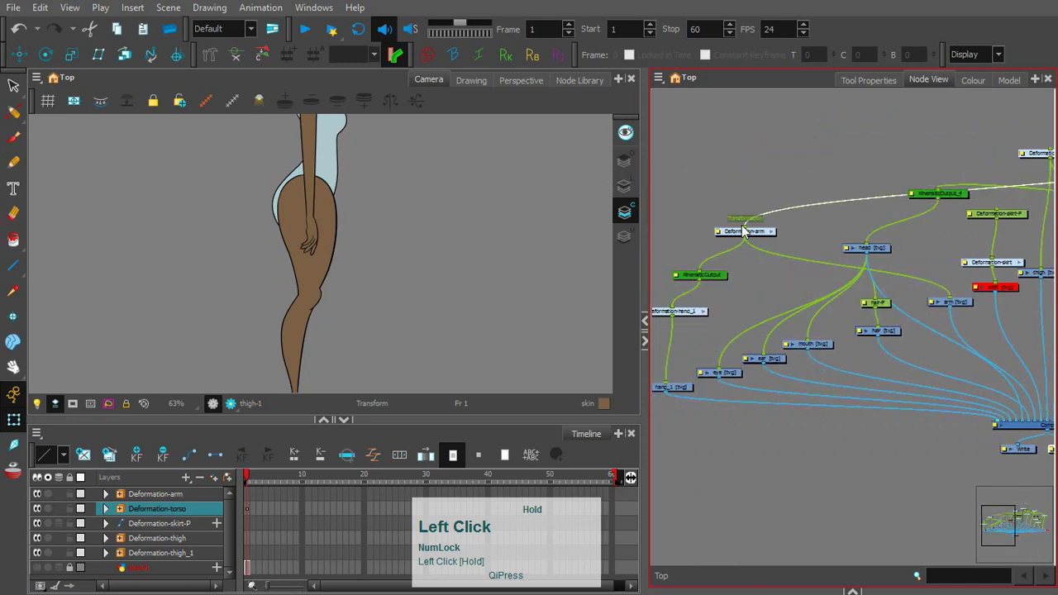
{"action": "left_click_drag", "start_coordinate": [924, 175], "coordinate": [608, 205]}
{"action": "left_click", "coordinate": [897, 177]}
{"action": "left_click_drag", "start_coordinate": [904, 171], "coordinate": [887, 177]}
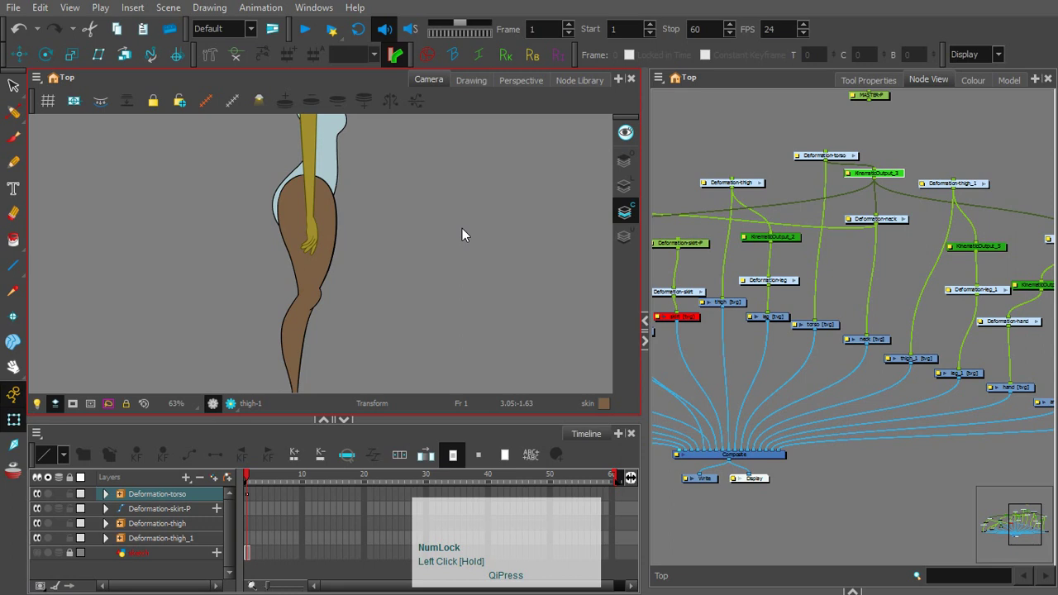
Step: Connect MASTER-P as the parent of Deformation-torso, Deformation-thigh_1 and Deformation-thigh
{"action": "left_click_drag", "start_coordinate": [869, 100], "coordinate": [826, 149]}
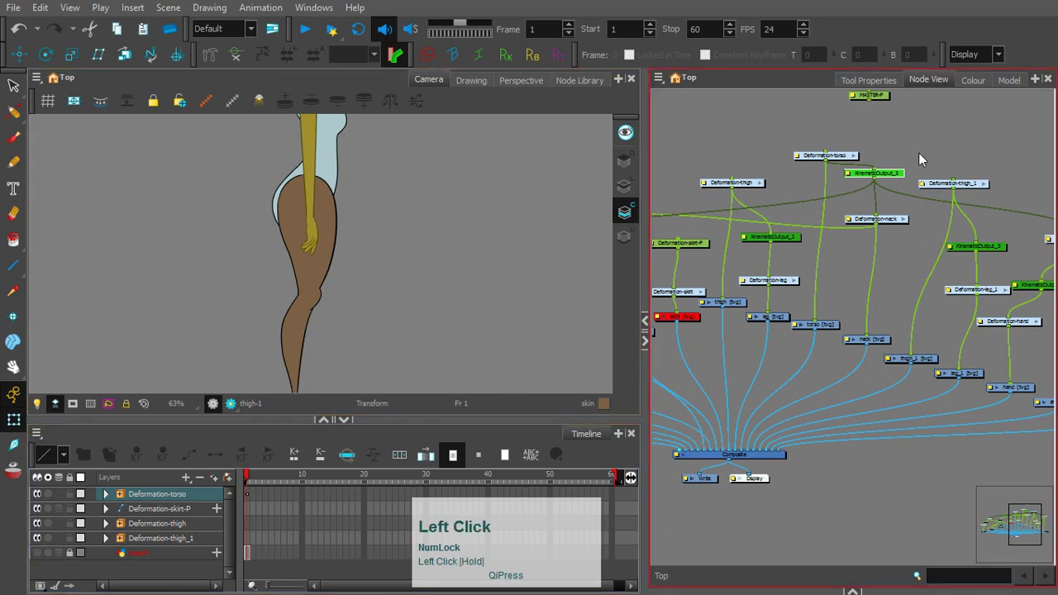
{"action": "left_click_drag", "start_coordinate": [869, 100], "coordinate": [954, 172]}
{"action": "left_click_drag", "start_coordinate": [868, 101], "coordinate": [1002, 208]}
{"action": "key", "text": "space"}
{"action": "left_click_drag", "start_coordinate": [910, 210], "coordinate": [842, 201]}
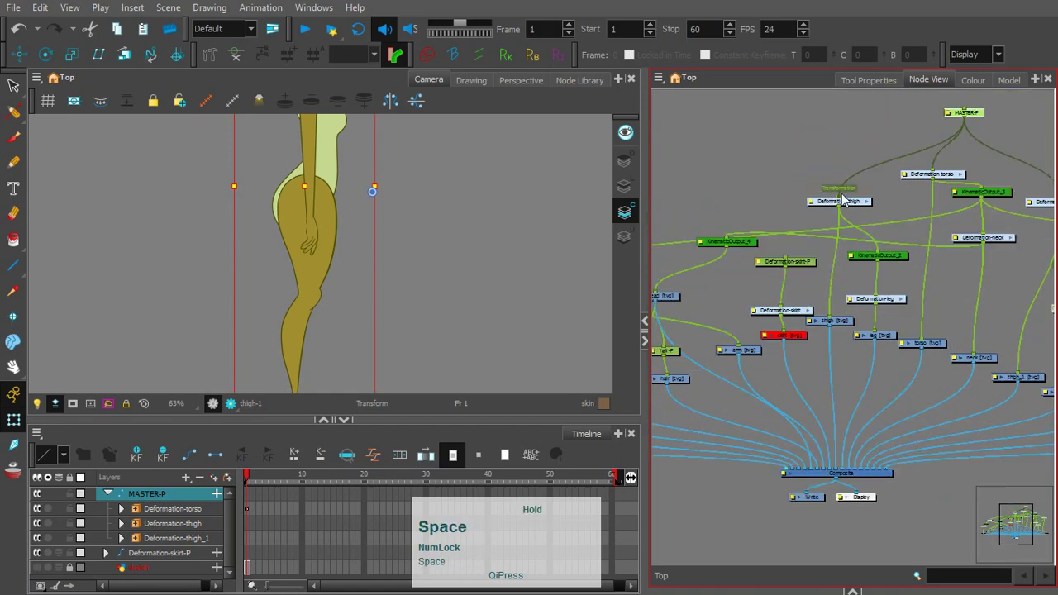
Step: Connect MASTER-P as the parent of Deformation-skirt-P and enable the hidden skirt drawing
{"action": "left_click_drag", "start_coordinate": [967, 114], "coordinate": [777, 212]}
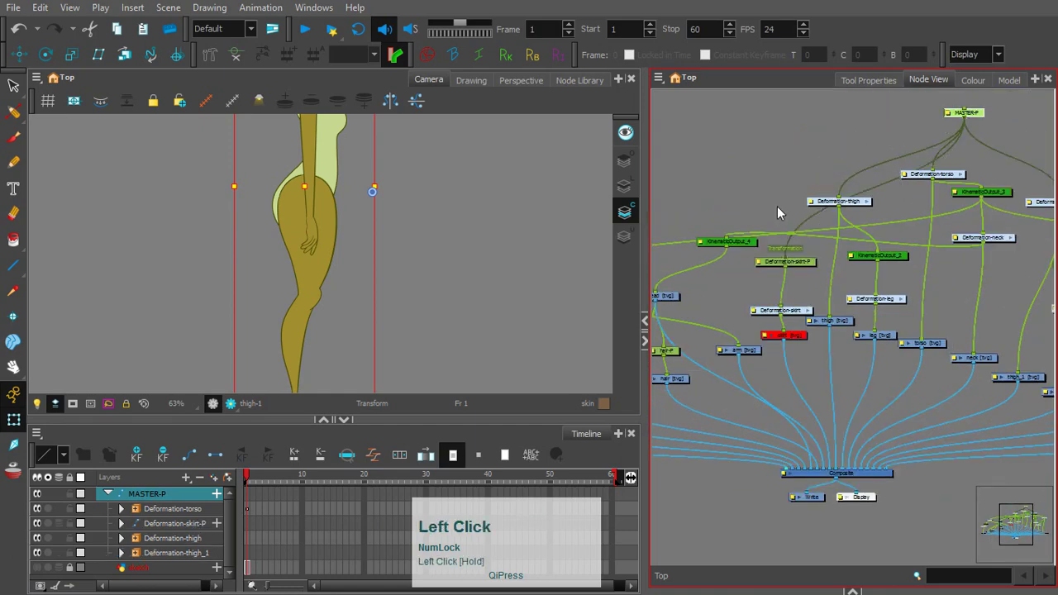
{"action": "left_click", "coordinate": [799, 261]}
{"action": "key", "text": "1"}
{"action": "key", "text": "1"}
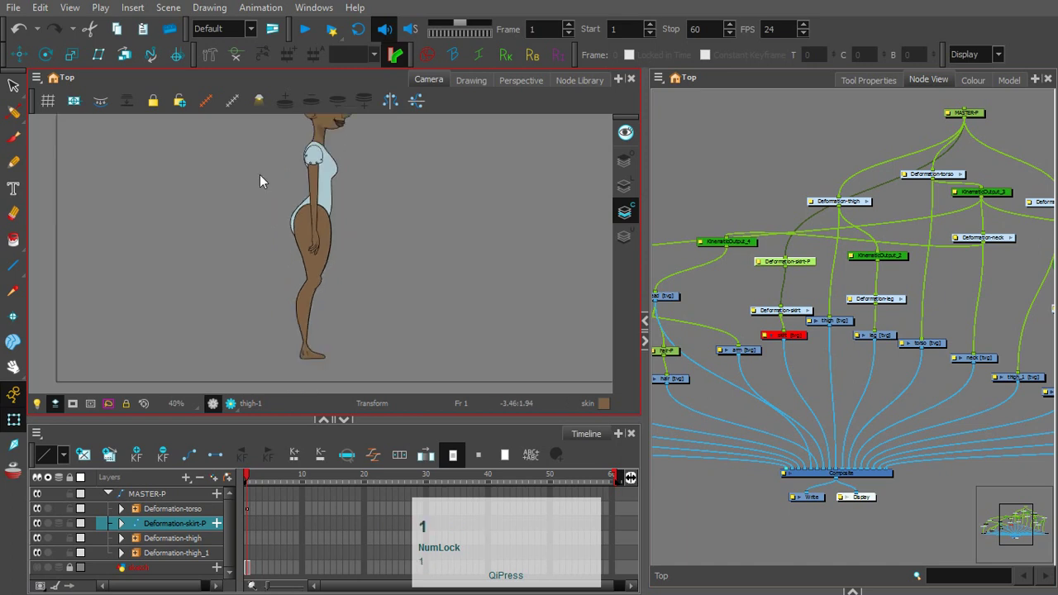
{"action": "left_click", "coordinate": [20, 54]}
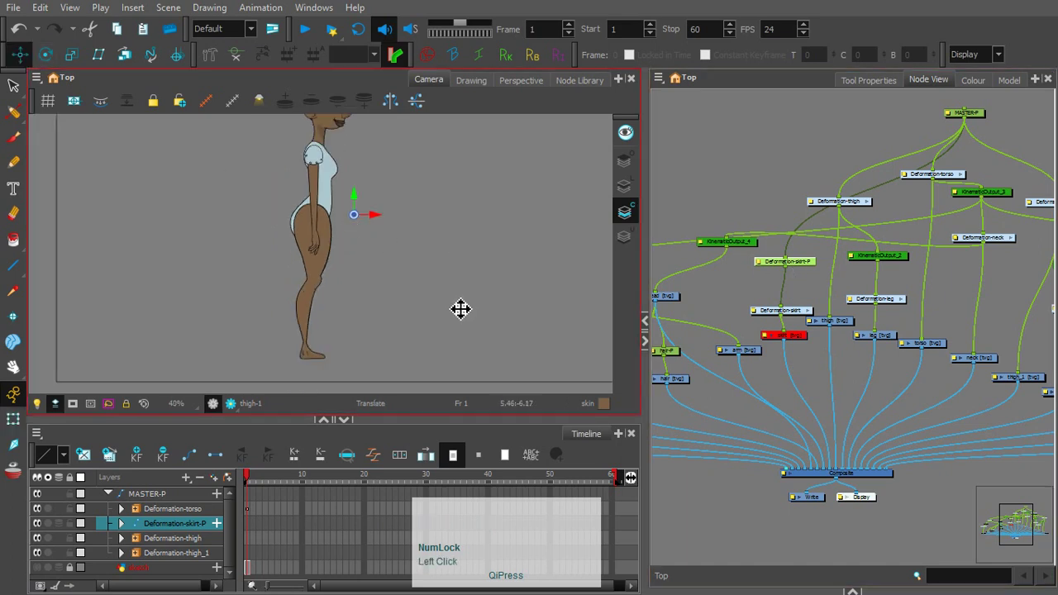
{"action": "key", "text": "a"}
Step: Move the pivot of Deformation-skirt-P to the skirt's waistband and deselect the peg
{"action": "key", "text": "2"}
{"action": "key", "text": "2"}
{"action": "left_click_drag", "start_coordinate": [390, 258], "coordinate": [399, 311]}
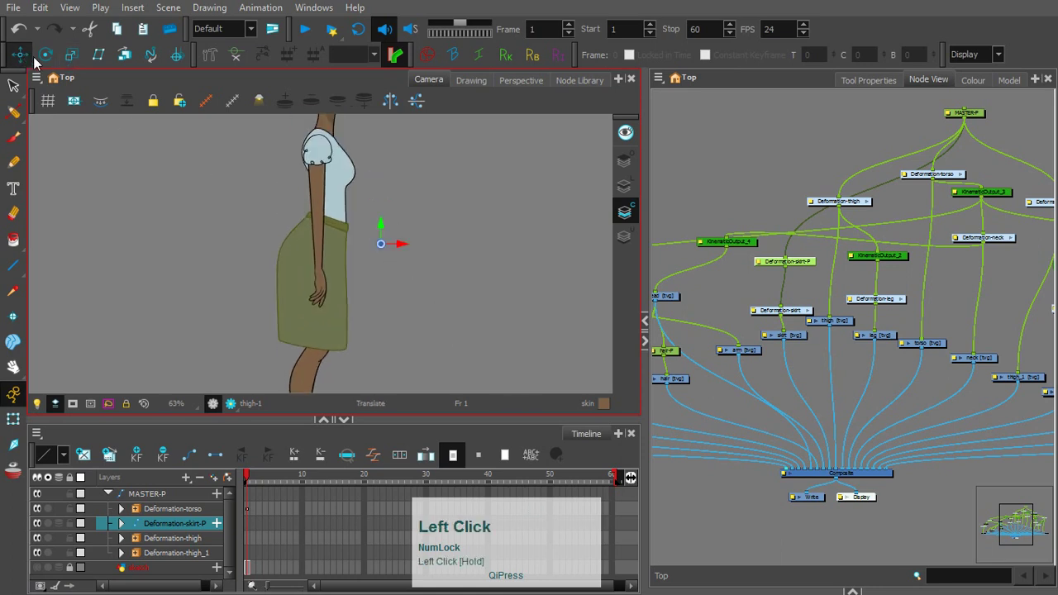
{"action": "left_click_drag", "start_coordinate": [381, 247], "coordinate": [331, 237]}
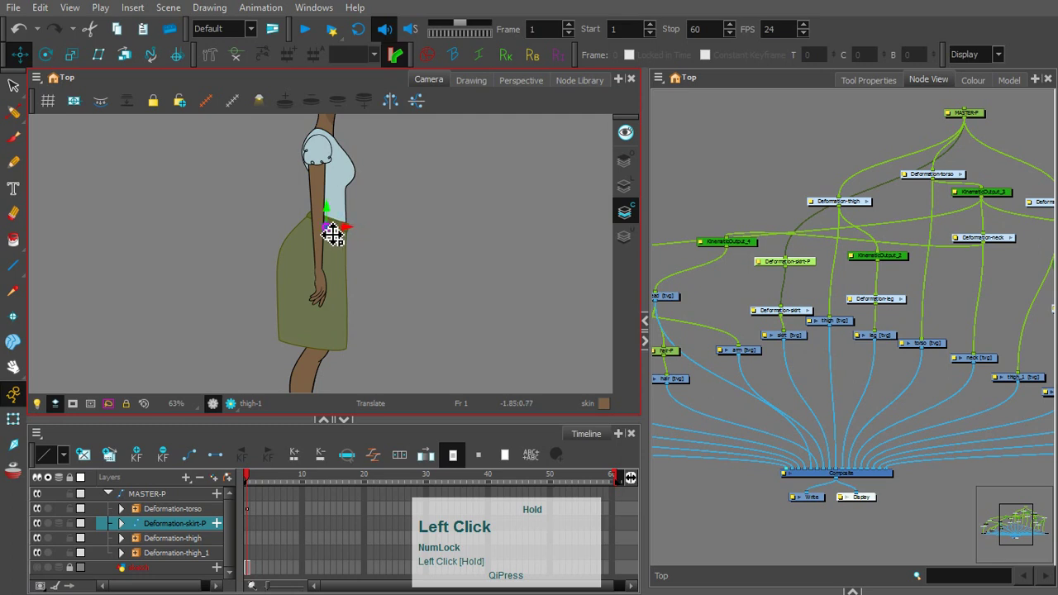
{"action": "left_click", "coordinate": [352, 311]}
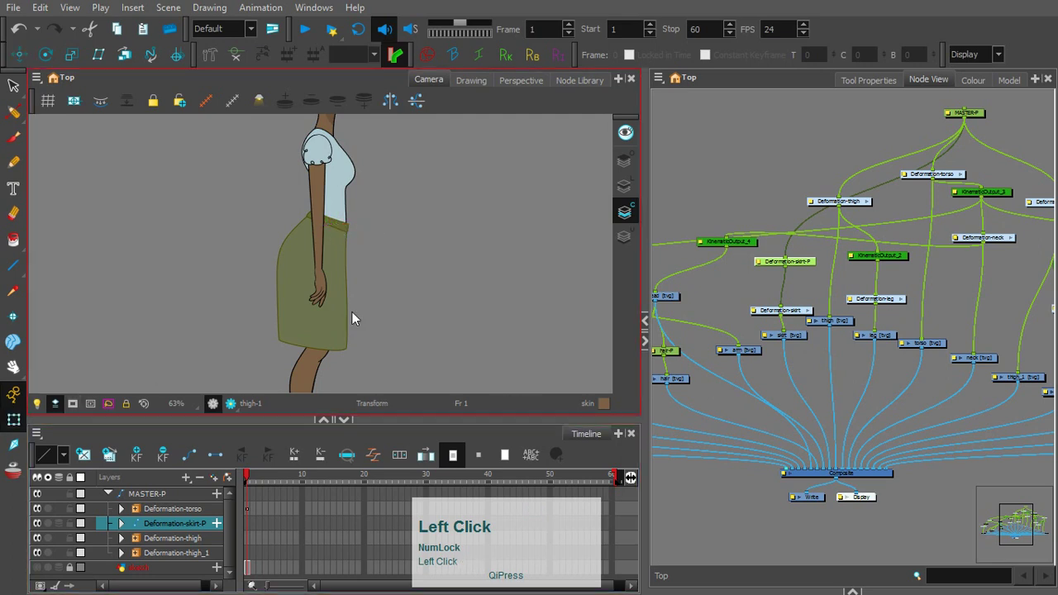
{"action": "left_click", "coordinate": [701, 201]}
{"action": "left_click", "coordinate": [498, 258]}
Step: Move the pivot of MASTER-P to the character's feet and save the scene
{"action": "key", "text": "space"}
{"action": "left_click_drag", "start_coordinate": [450, 323], "coordinate": [441, 450]}
{"action": "left_click", "coordinate": [968, 113]}
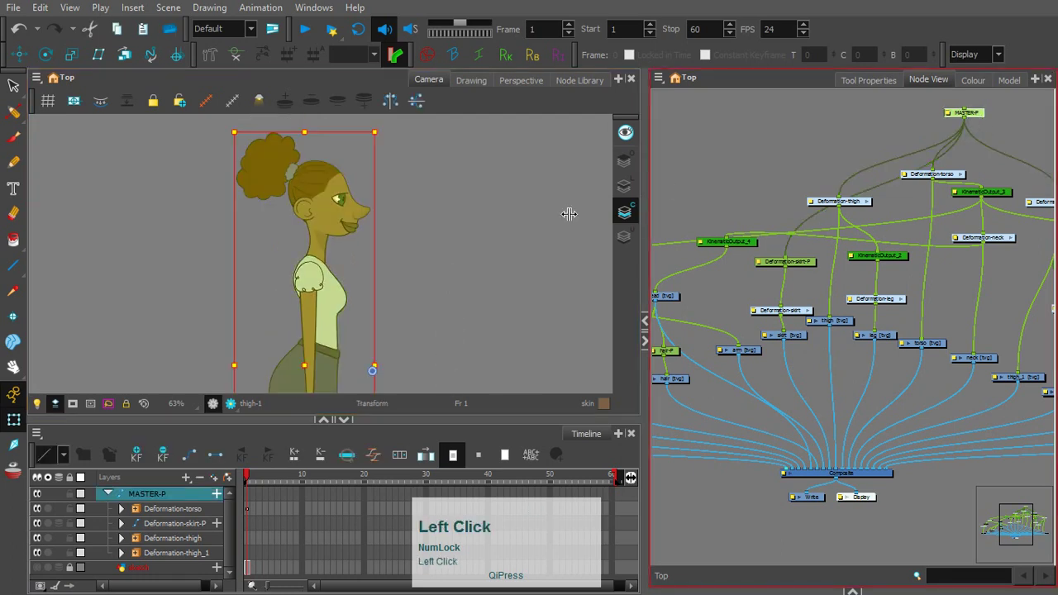
{"action": "key", "text": "1"}
{"action": "key", "text": "1"}
{"action": "key", "text": "1"}
{"action": "key", "text": "1"}
{"action": "key", "text": "space"}
{"action": "left_click_drag", "start_coordinate": [393, 313], "coordinate": [350, 330]}
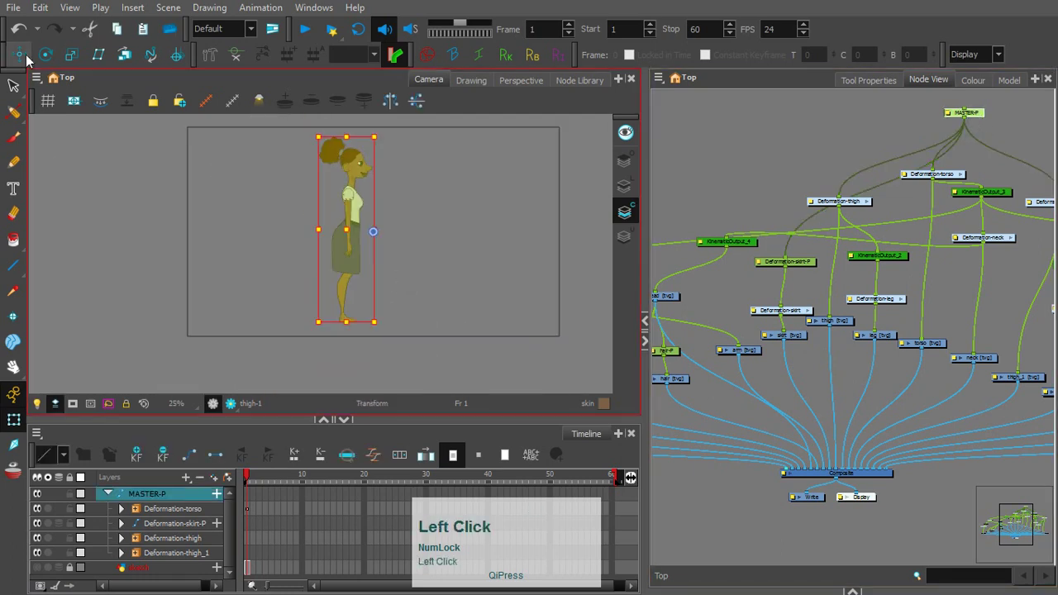
{"action": "left_click", "coordinate": [26, 55]}
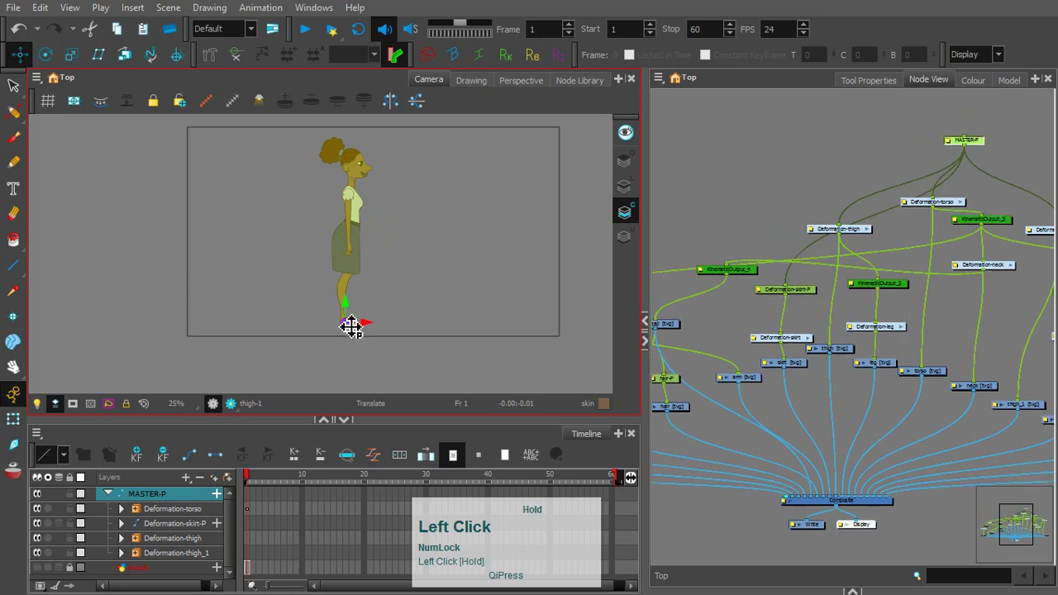
{"action": "left_click", "coordinate": [754, 194]}
{"action": "key", "text": "ctrl+s"}
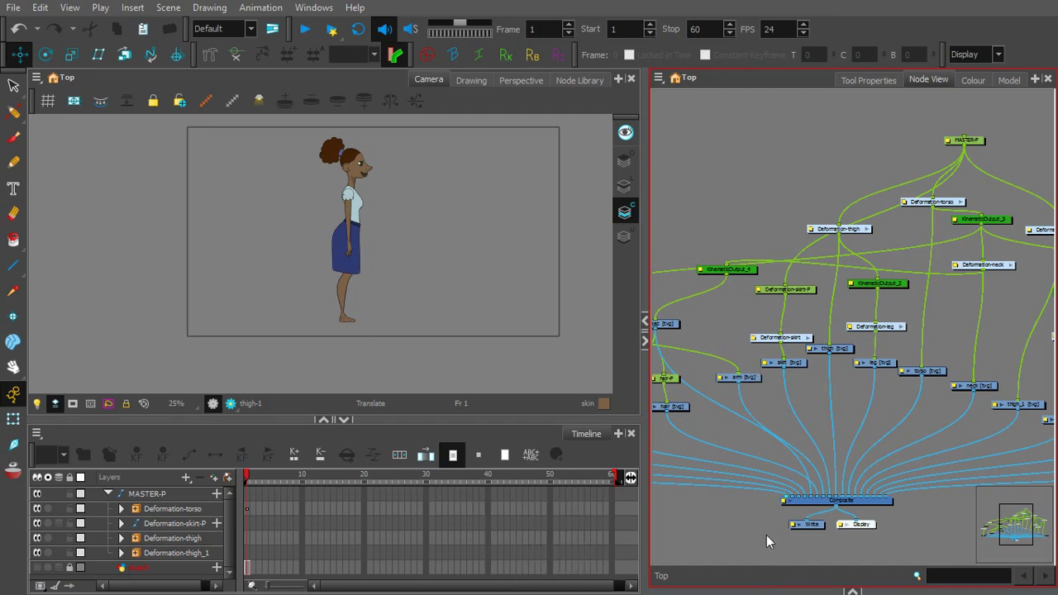
Step: Switch to the ShareX window and close its news list
{"action": "key", "text": "alt+Tab"}
{"action": "key", "text": "alt+Tab"}
{"action": "key", "text": "alt+Tab"}
{"action": "key", "text": "alt+Tab"}
{"action": "key", "text": "alt+Tab"}
{"action": "key", "text": "alt+Tab"}
{"action": "key", "text": "alt+Tab"}
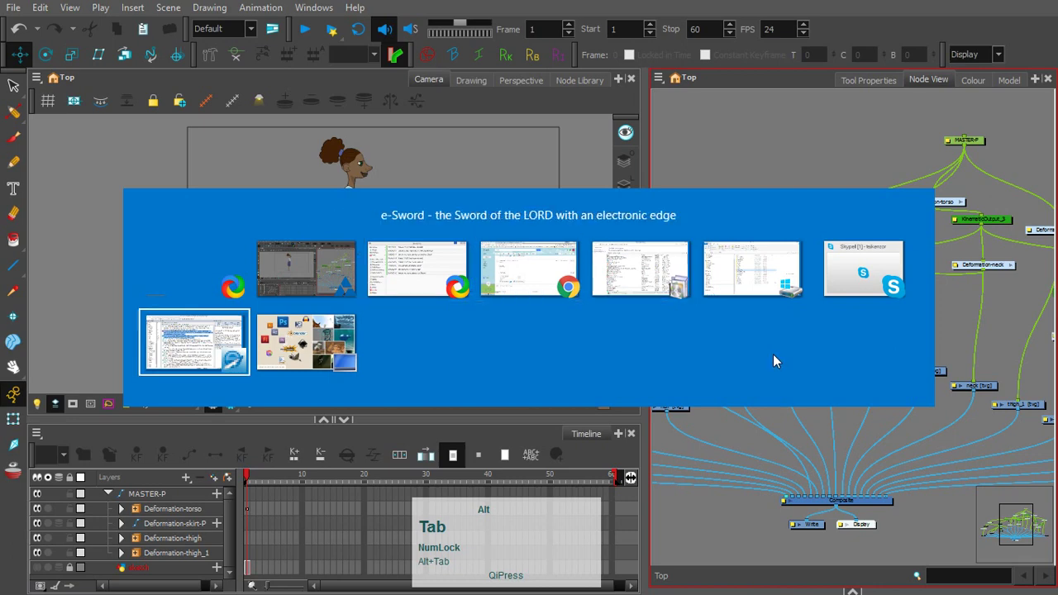
{"action": "key", "text": "alt+Tab"}
{"action": "key", "text": "alt+Tab"}
{"action": "key", "text": "alt+Tab"}
{"action": "key", "text": "alt+Tab"}
{"action": "key", "text": "alt+Tab"}
{"action": "key", "text": "alt+Tab"}
{"action": "key", "text": "alt+Tab"}
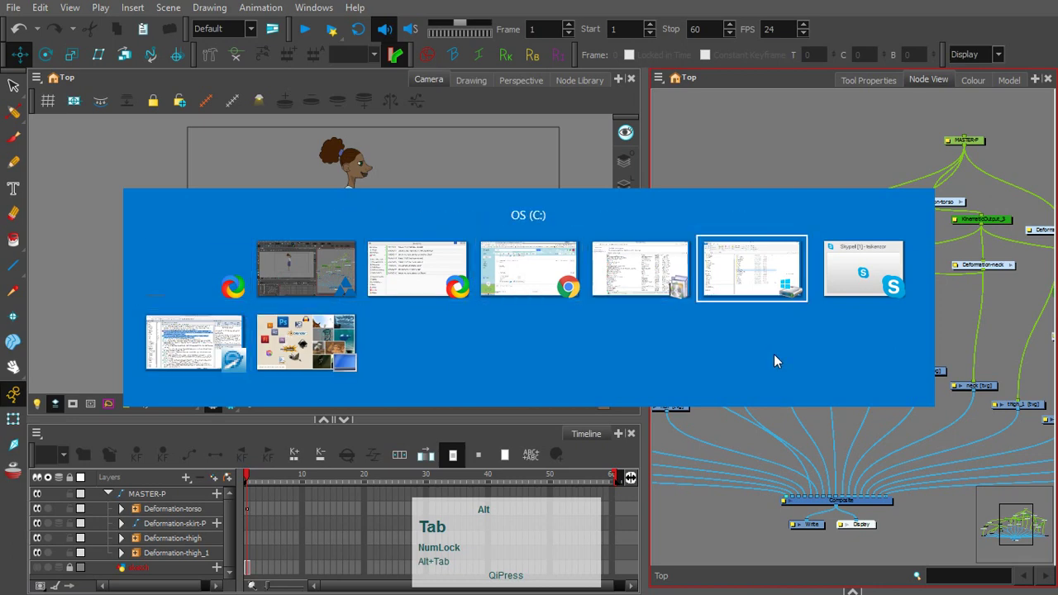
{"action": "key", "text": "alt+Tab"}
{"action": "key", "text": "alt+Tab"}
{"action": "key", "text": "alt+Tab"}
{"action": "key", "text": "alt+Tab"}
{"action": "key", "text": "alt+Tab"}
{"action": "key", "text": "alt+Tab"}
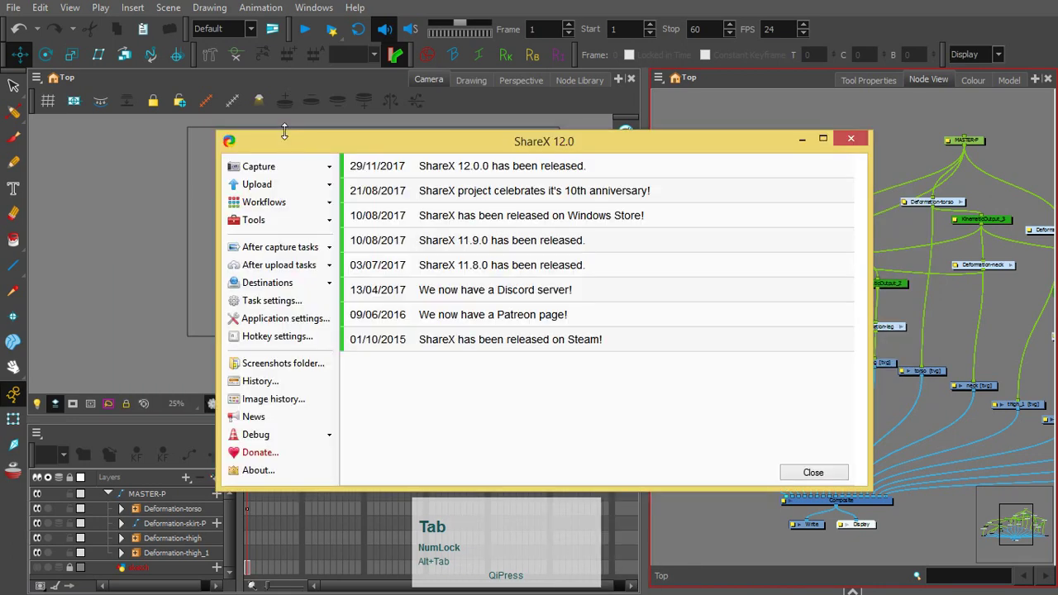
{"action": "left_click", "coordinate": [811, 476]}
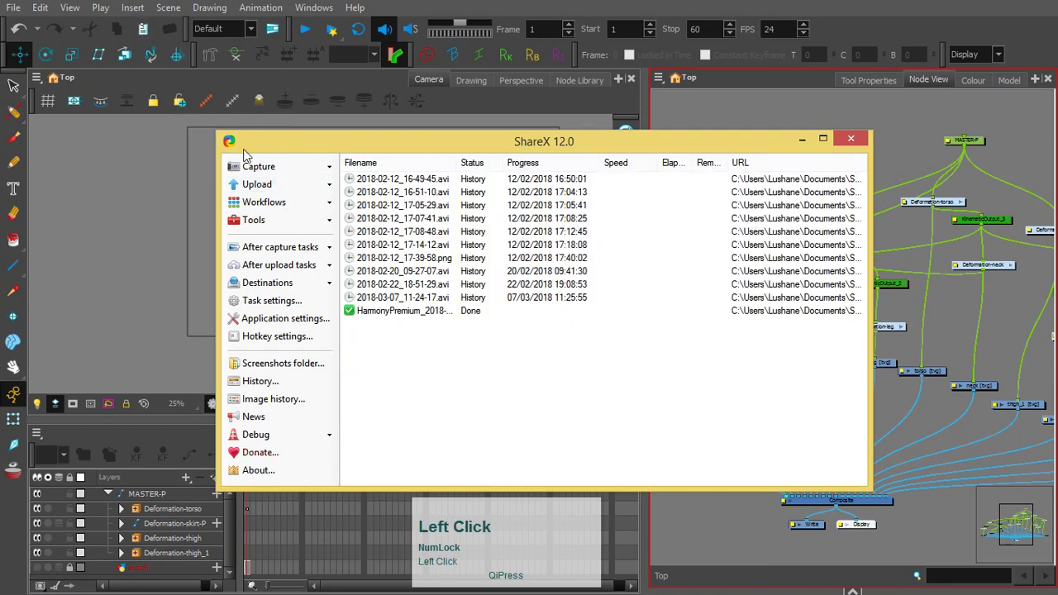
Step: Return to the Toon Boom Harmony scene and turn off full screen mode
{"action": "left_click", "coordinate": [38, 10]}
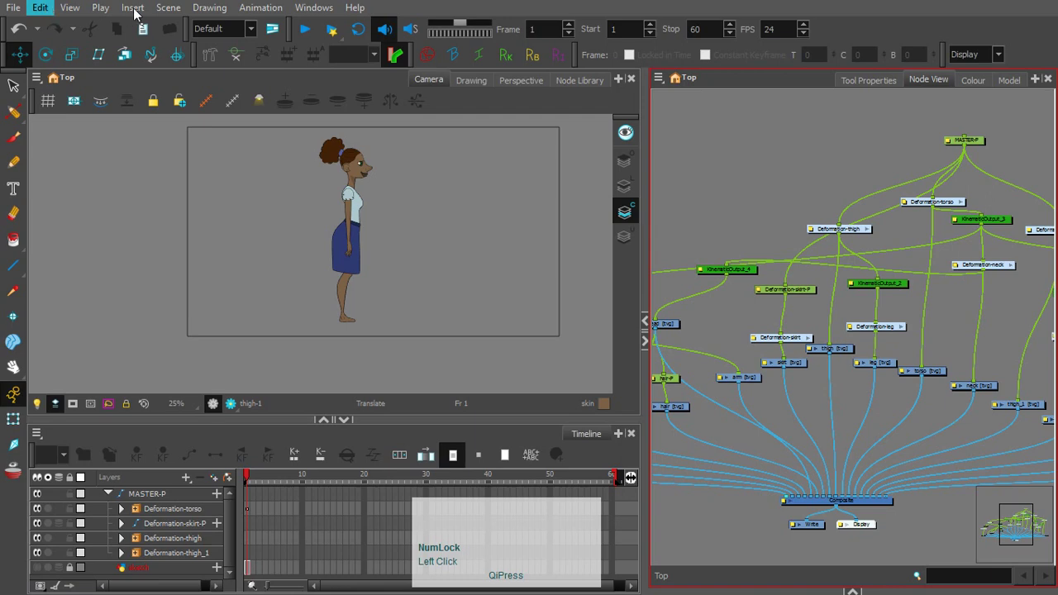
{"action": "left_click", "coordinate": [75, 12]}
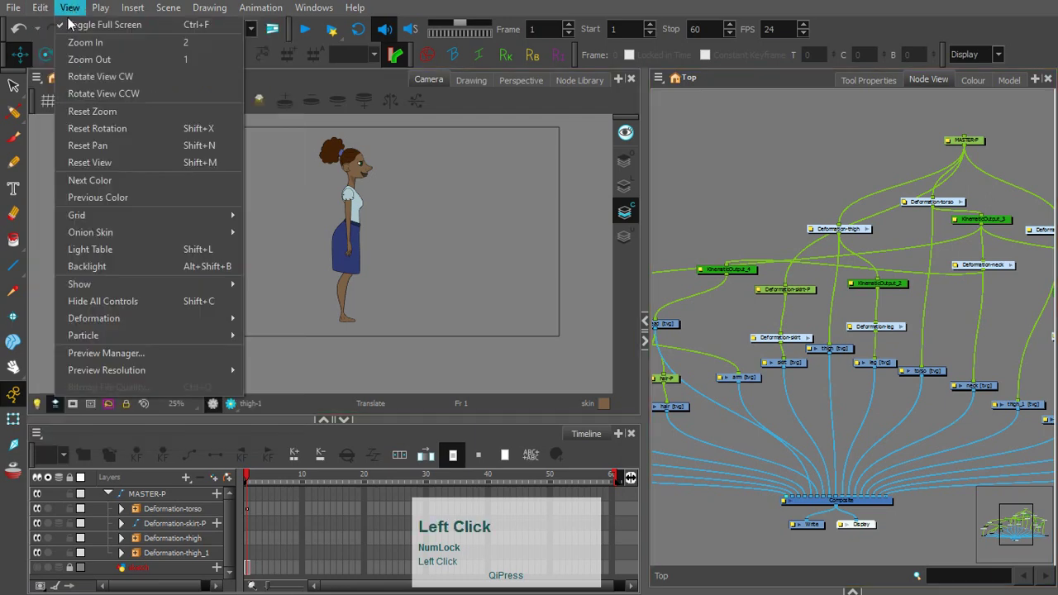
{"action": "left_click", "coordinate": [104, 24]}
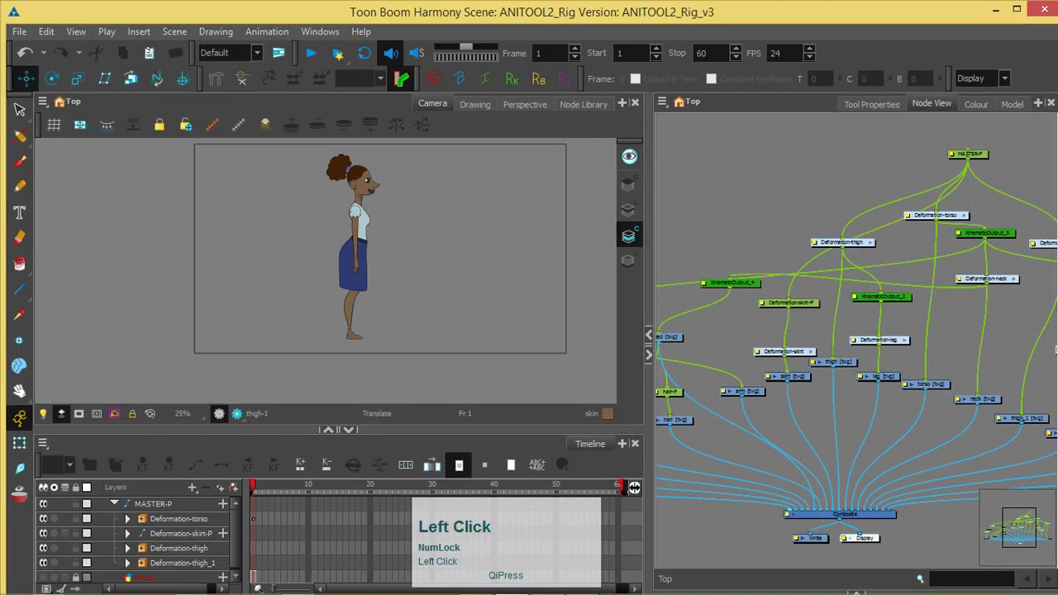